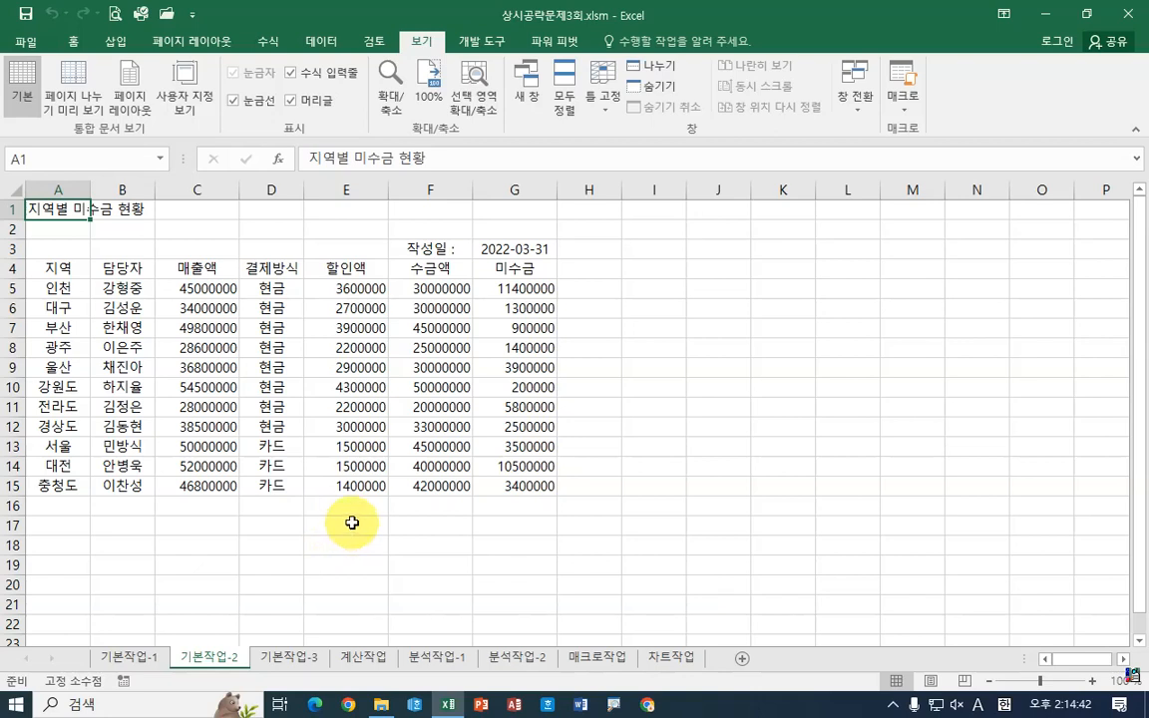
Merge and center the title across cells A1:G1
{"action": "left_click_drag", "start_coordinate": [65, 209], "coordinate": [514, 209]}
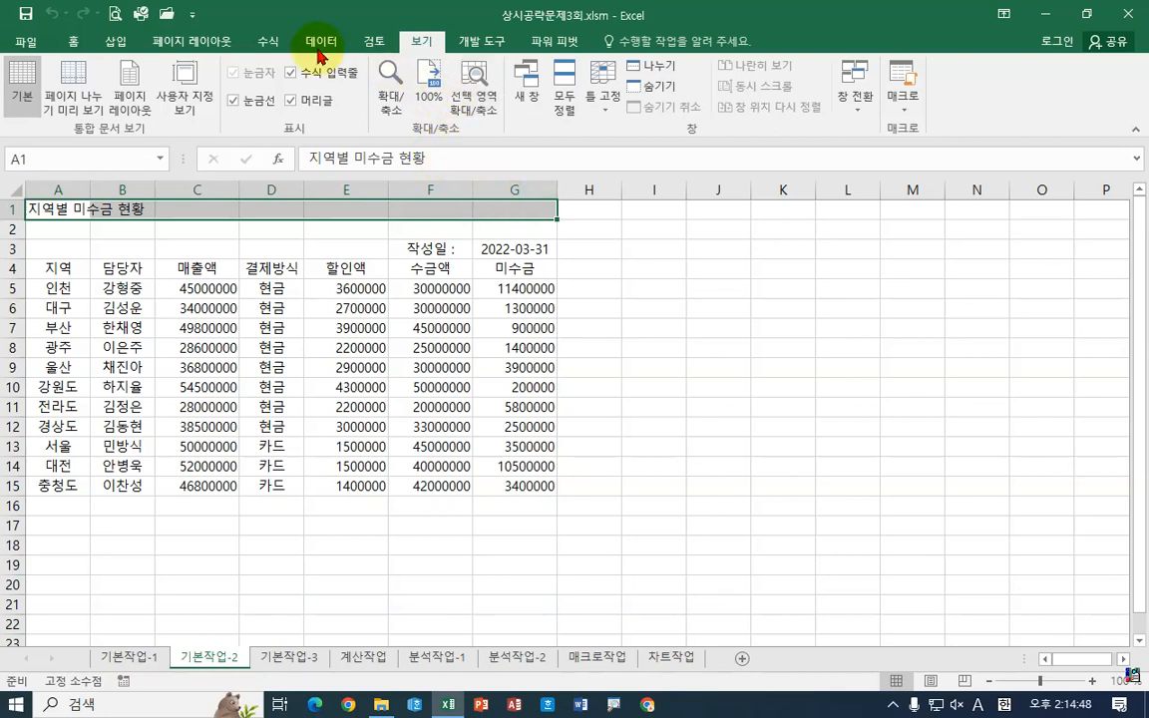
{"action": "left_click", "coordinate": [72, 44]}
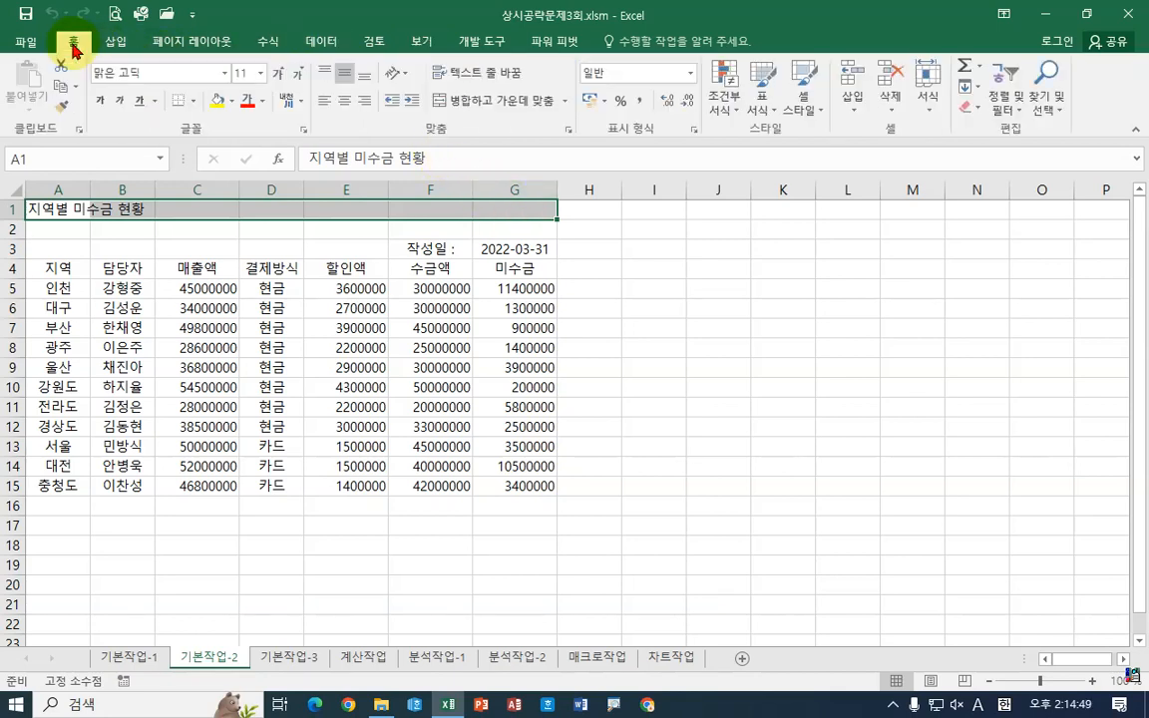
{"action": "left_click", "coordinate": [487, 102]}
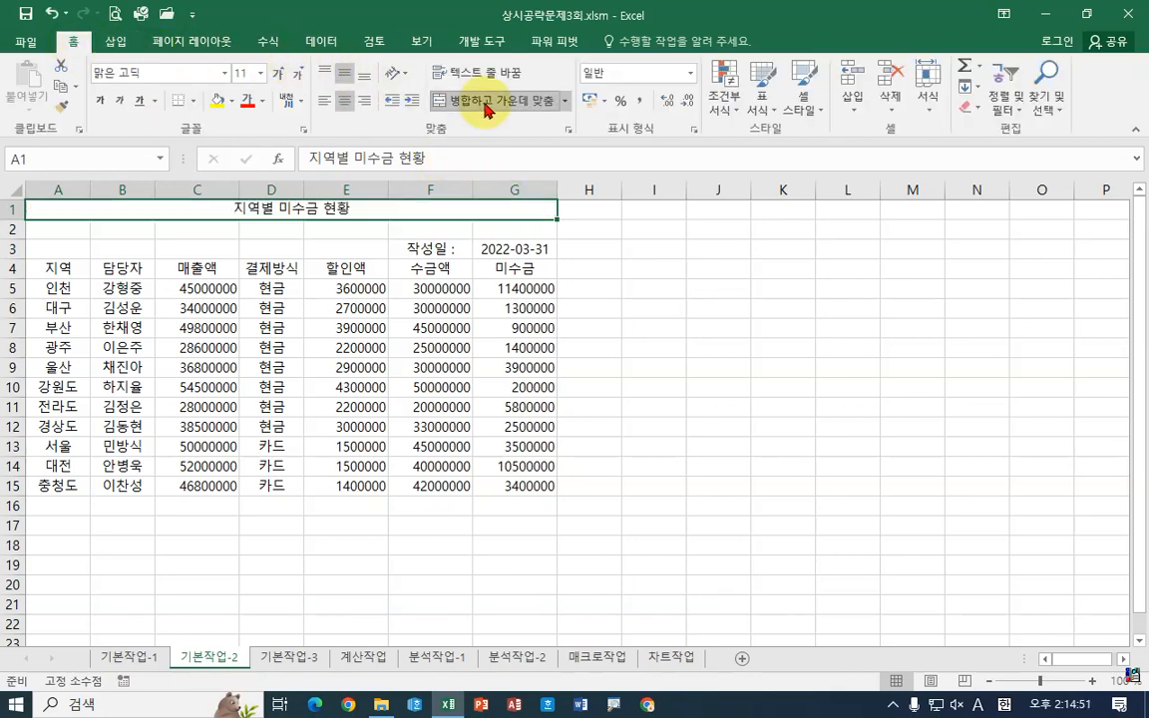
Format the merged title in row 1 with font size 18, bold and a single underline
{"action": "left_click", "coordinate": [261, 76]}
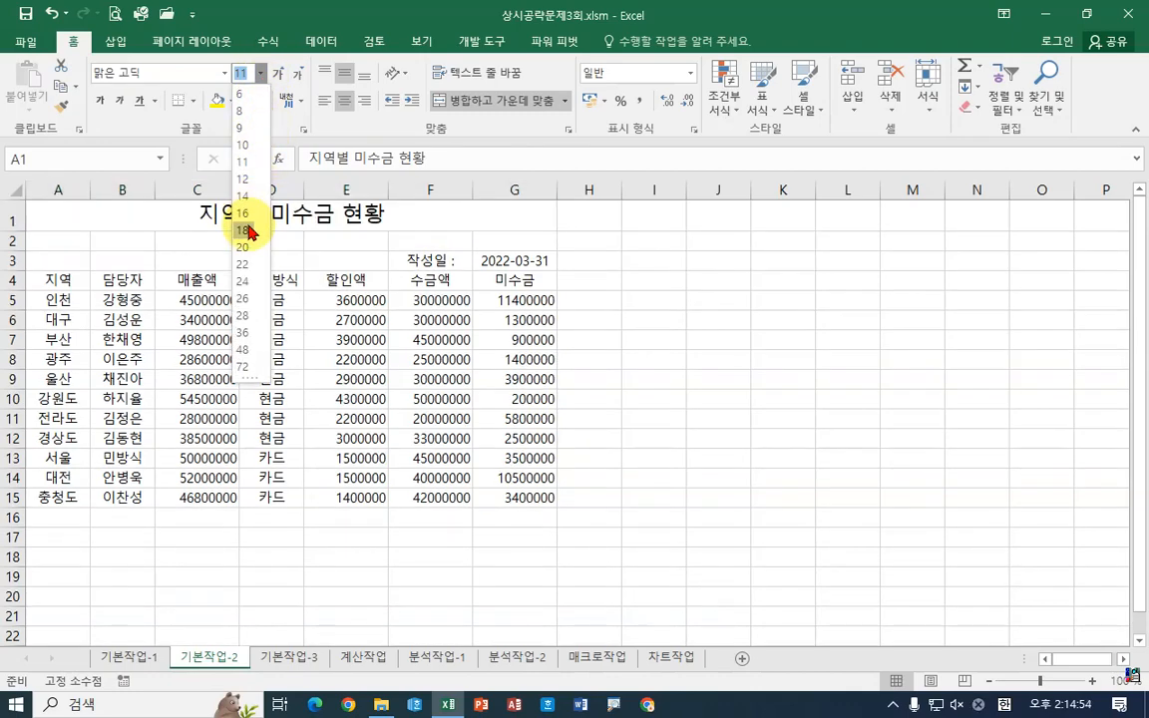
{"action": "left_click", "coordinate": [249, 231]}
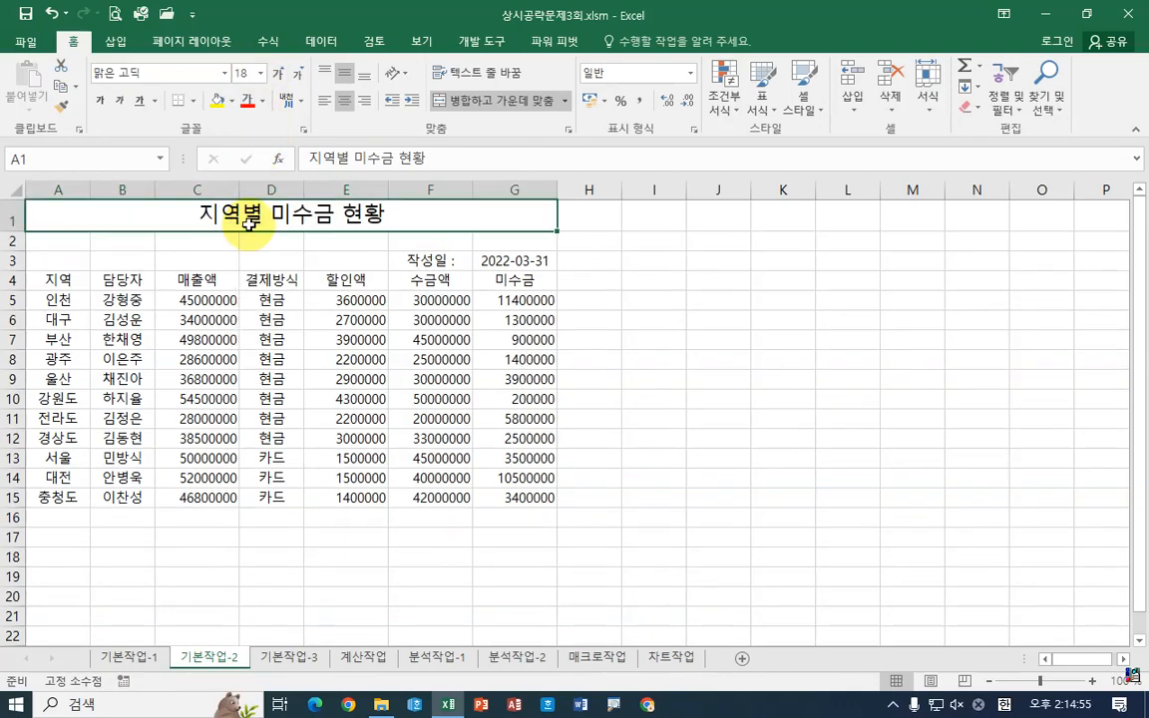
{"action": "left_click", "coordinate": [103, 103]}
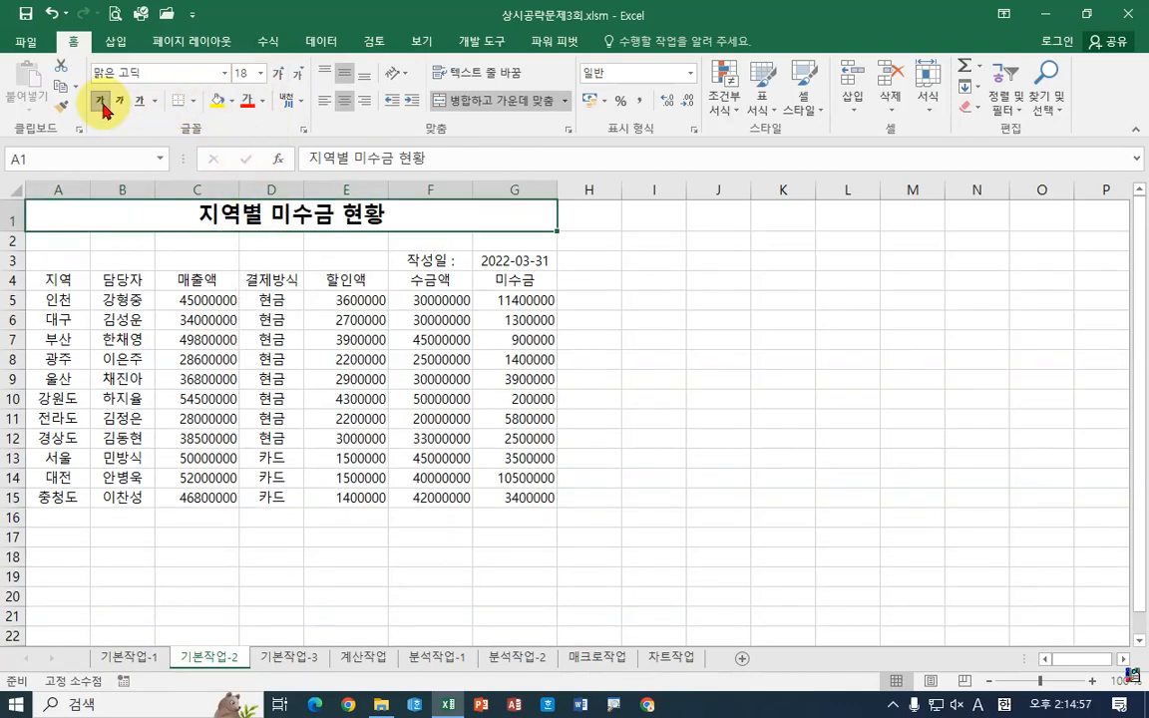
{"action": "left_click", "coordinate": [155, 100]}
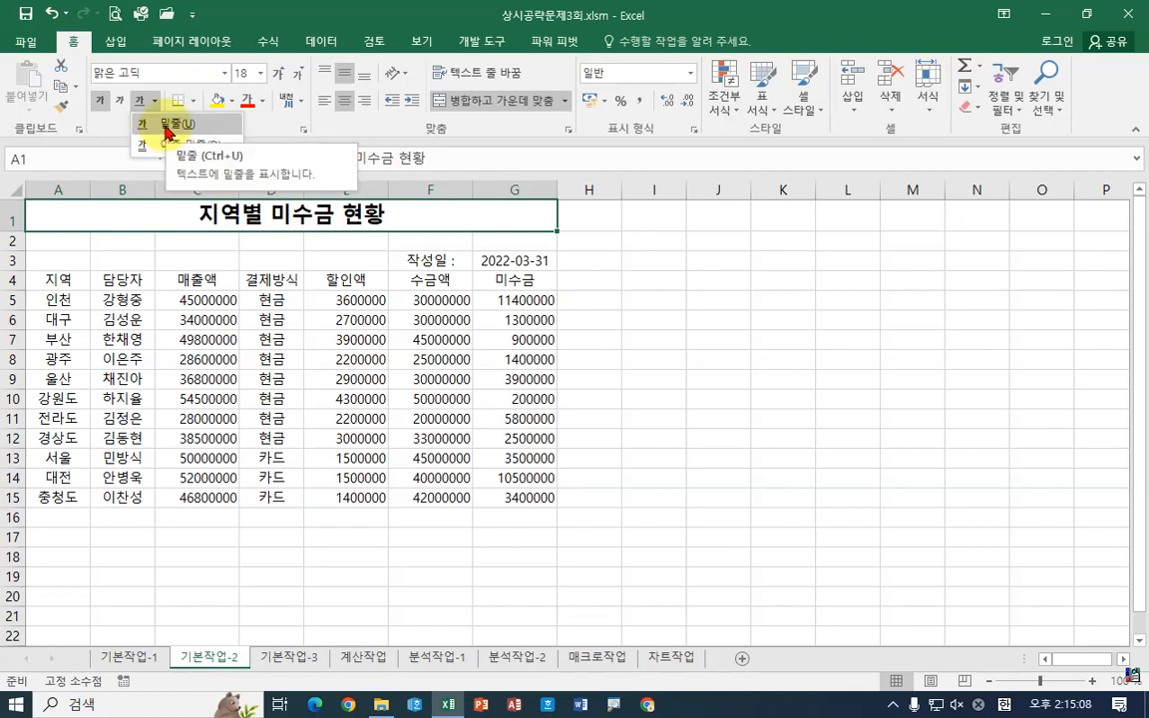
{"action": "left_click", "coordinate": [167, 131]}
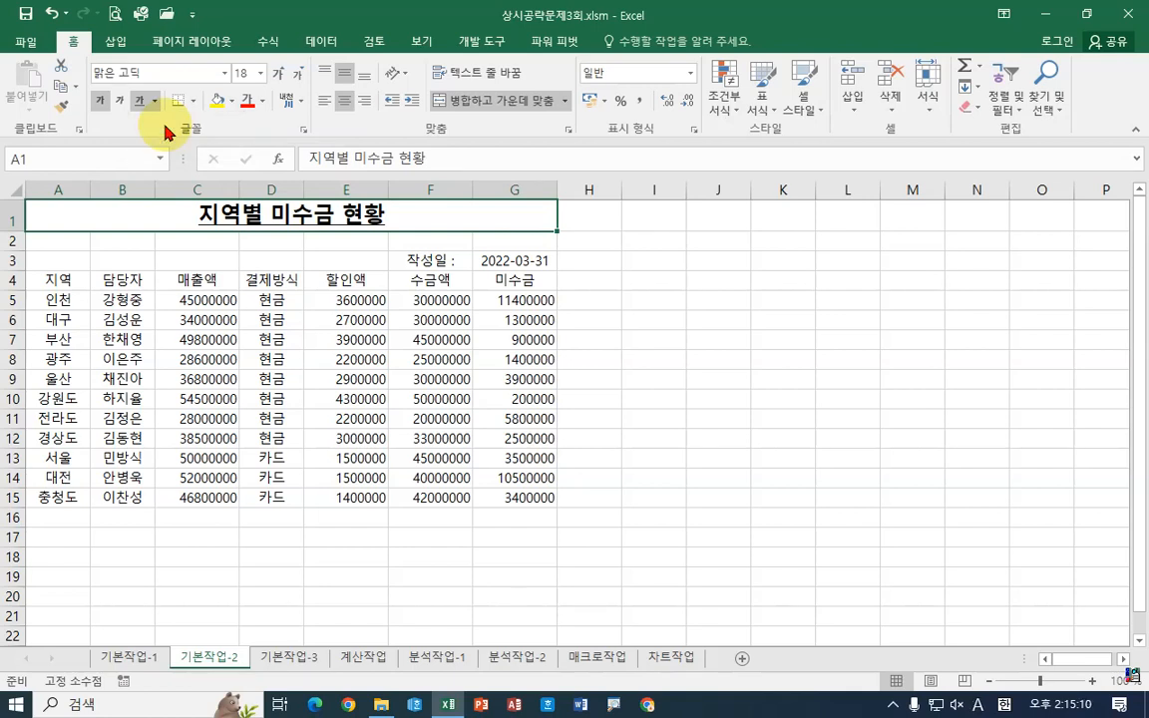
Fill the header row A4:G4 with the standard orange color
{"action": "left_click", "coordinate": [62, 280]}
{"action": "left_click_drag", "start_coordinate": [62, 280], "coordinate": [520, 280]}
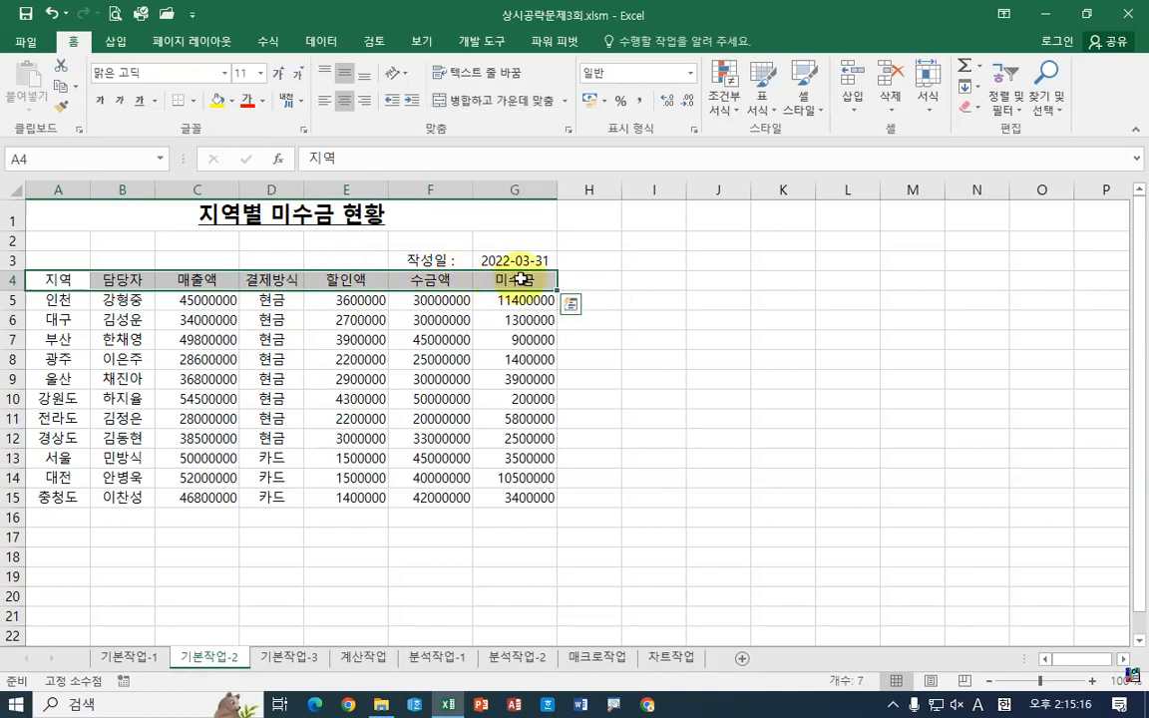
{"action": "left_click", "coordinate": [233, 104]}
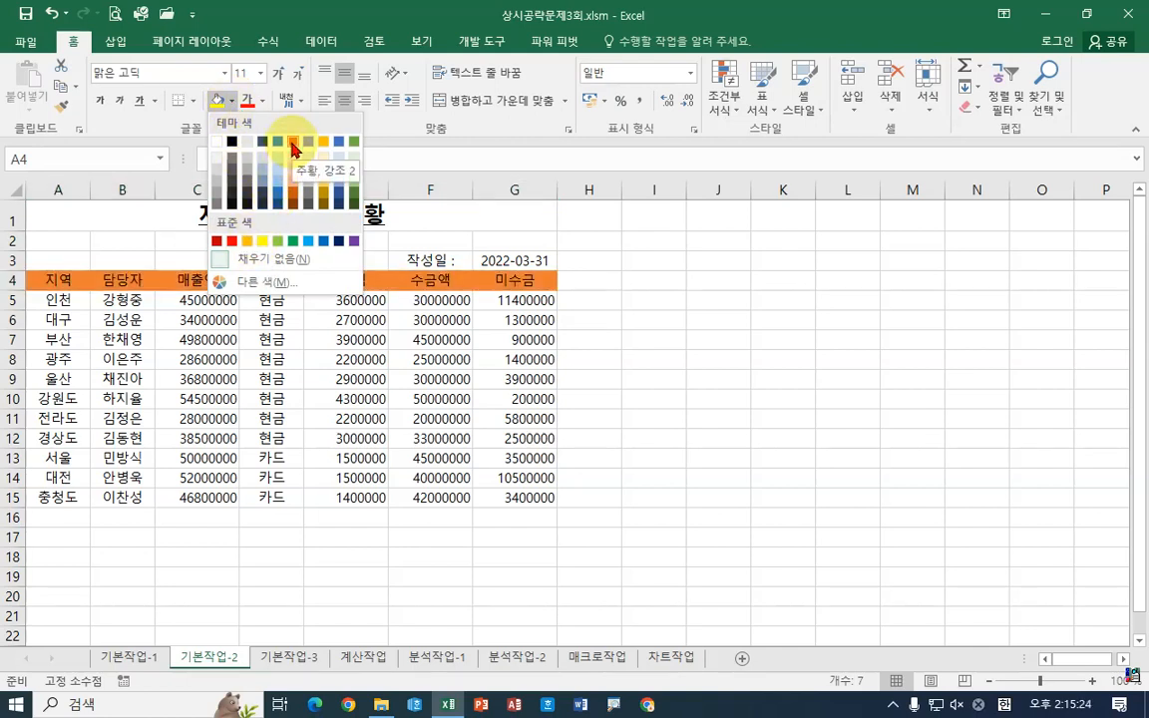
{"action": "left_click", "coordinate": [249, 241]}
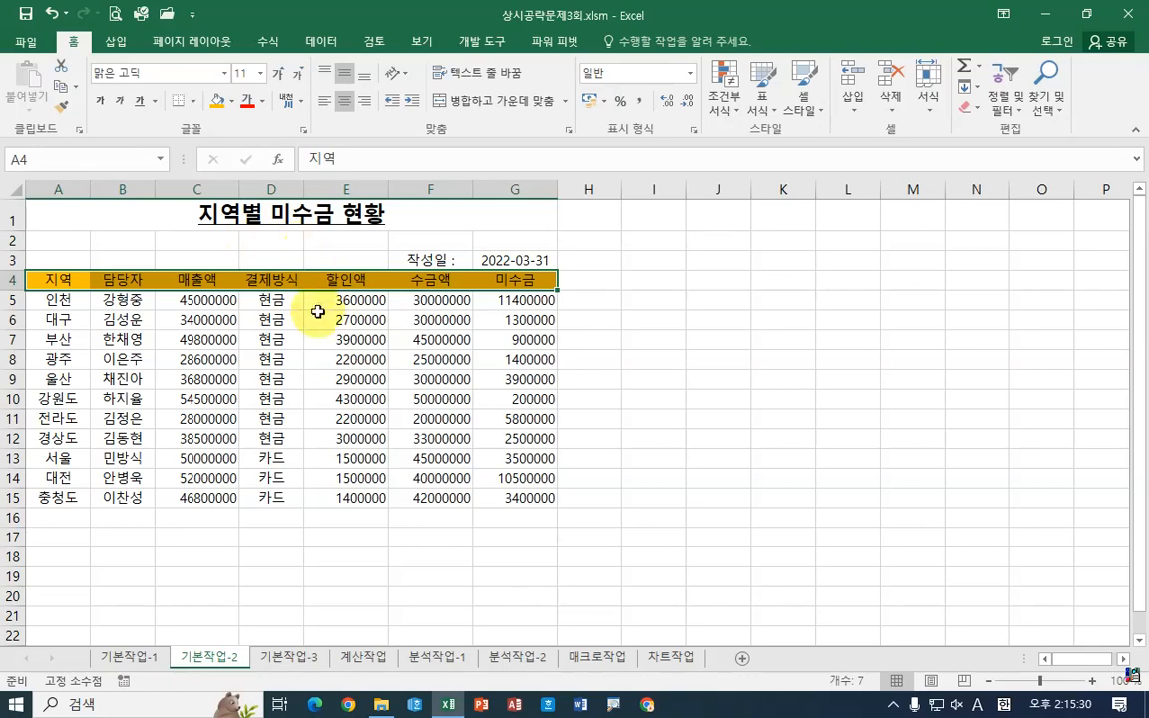
Set the horizontal text alignment of the header cells A4:G4 to 균등 분할 (들여쓰기)
{"action": "right_click", "coordinate": [331, 284]}
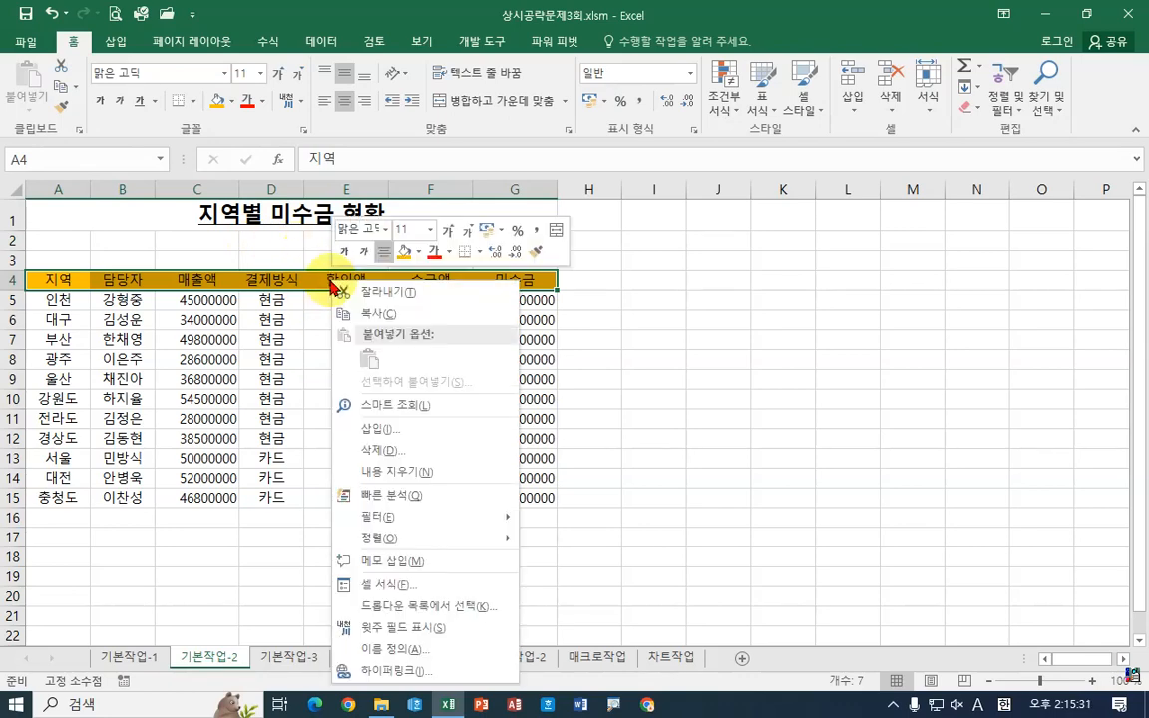
{"action": "left_click", "coordinate": [415, 585]}
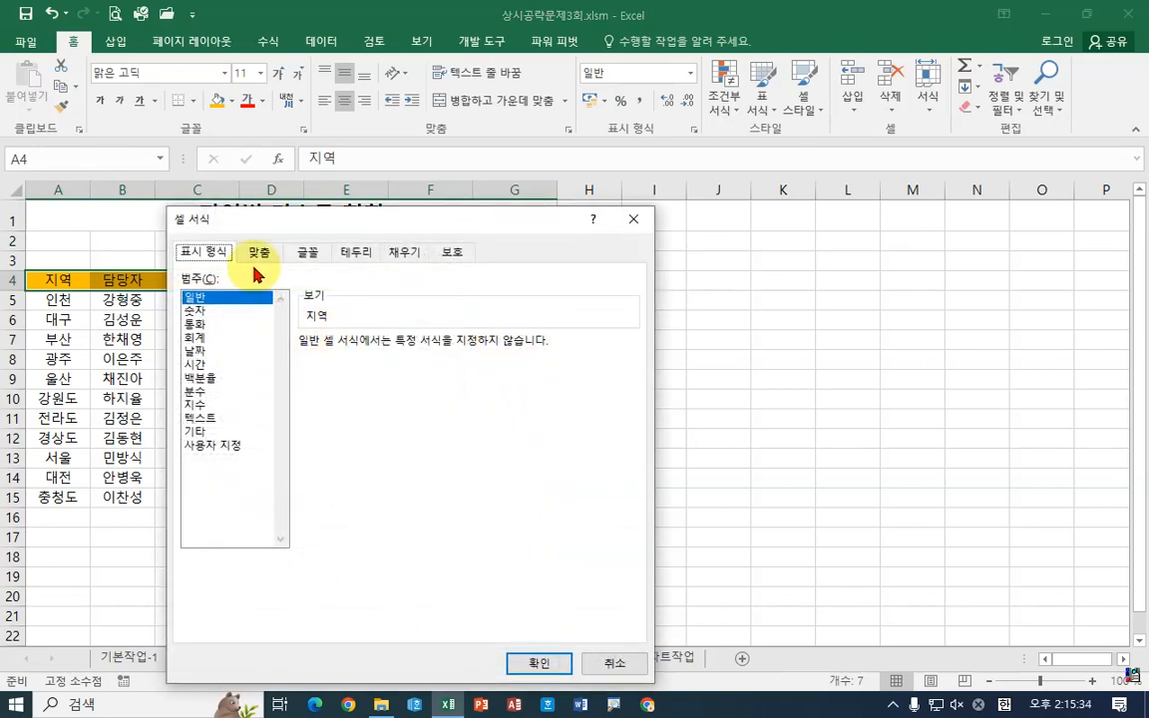
{"action": "left_click", "coordinate": [258, 249]}
{"action": "left_click_drag", "start_coordinate": [319, 221], "coordinate": [612, 163]}
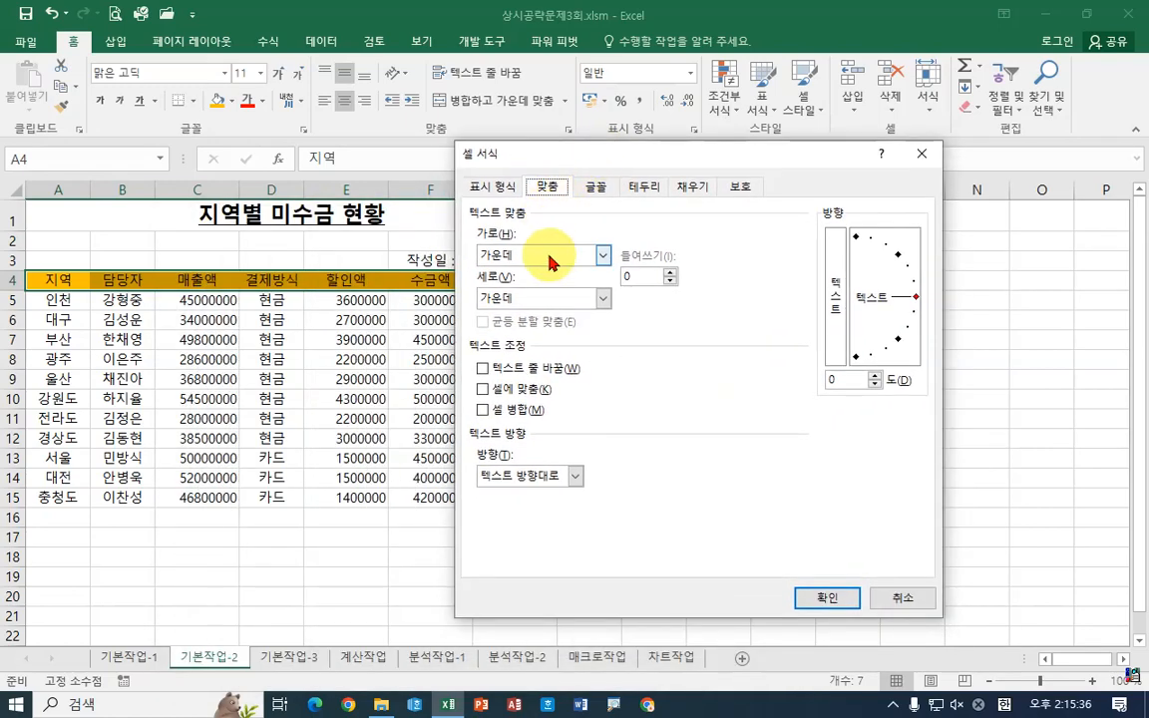
{"action": "left_click", "coordinate": [588, 257]}
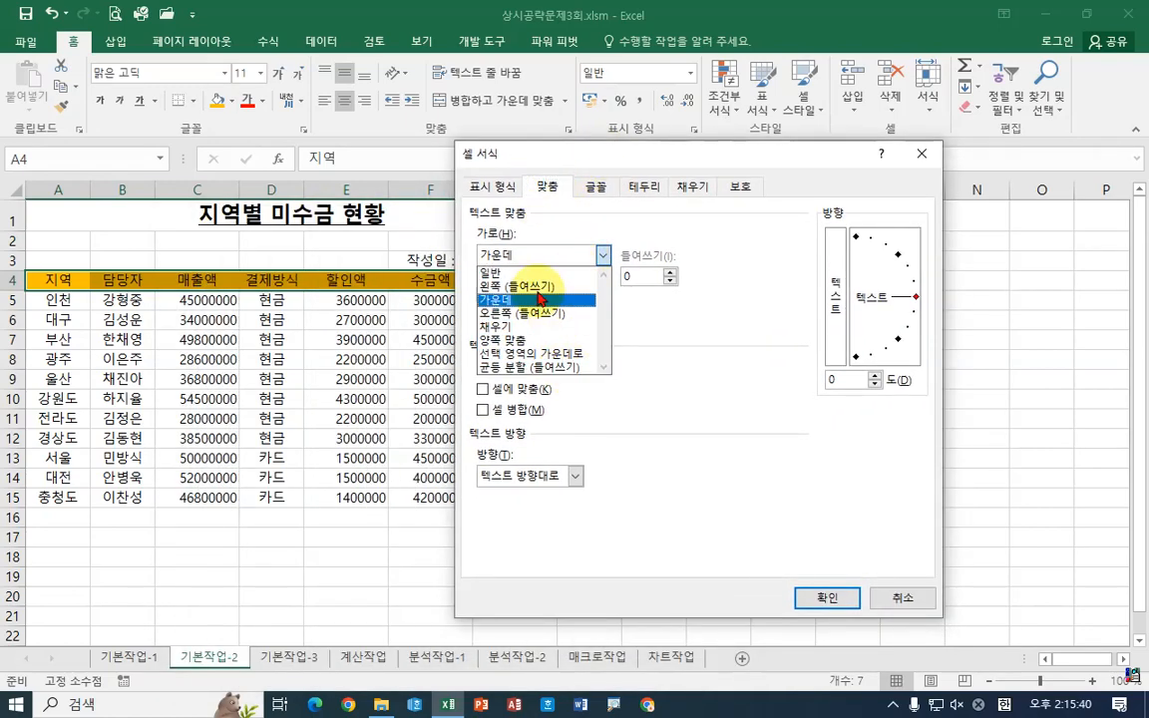
{"action": "left_click", "coordinate": [554, 368]}
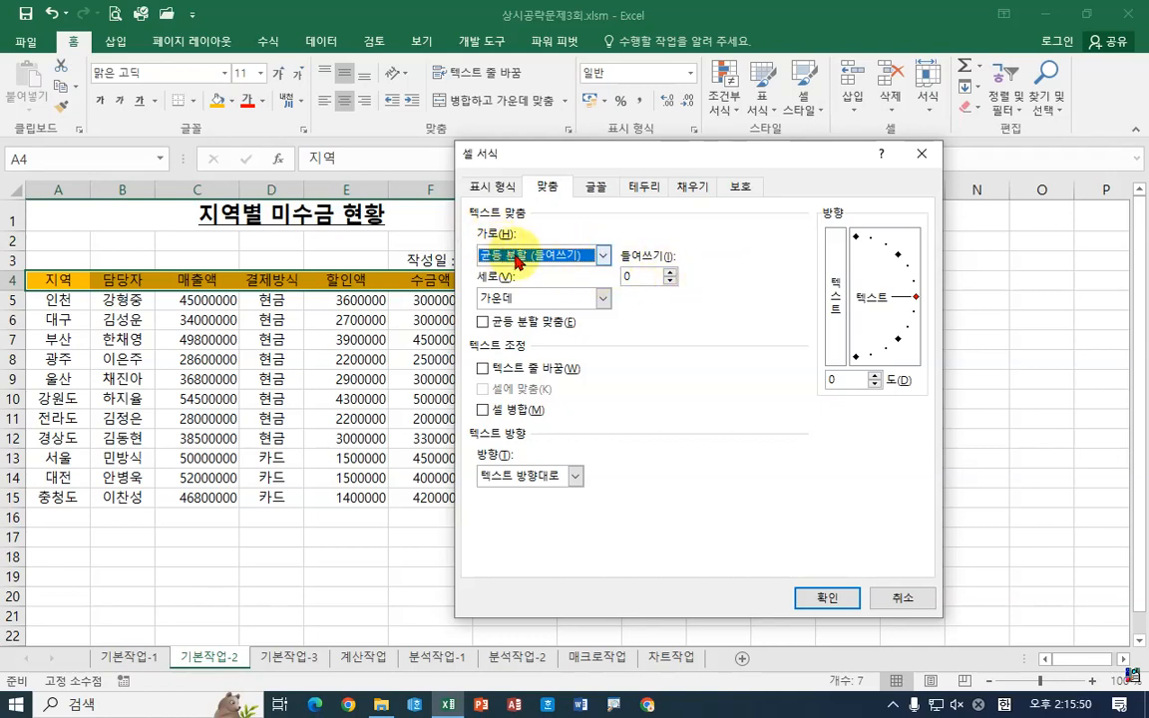
{"action": "left_click", "coordinate": [825, 604]}
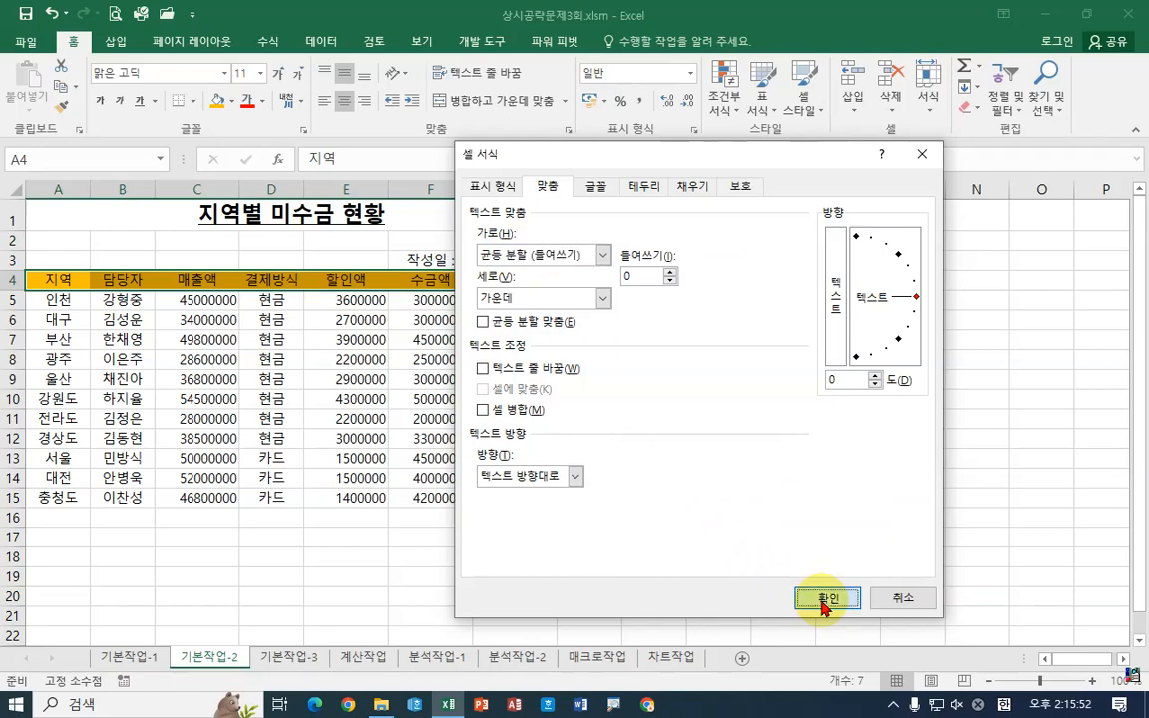
{"action": "left_click", "coordinate": [120, 284]}
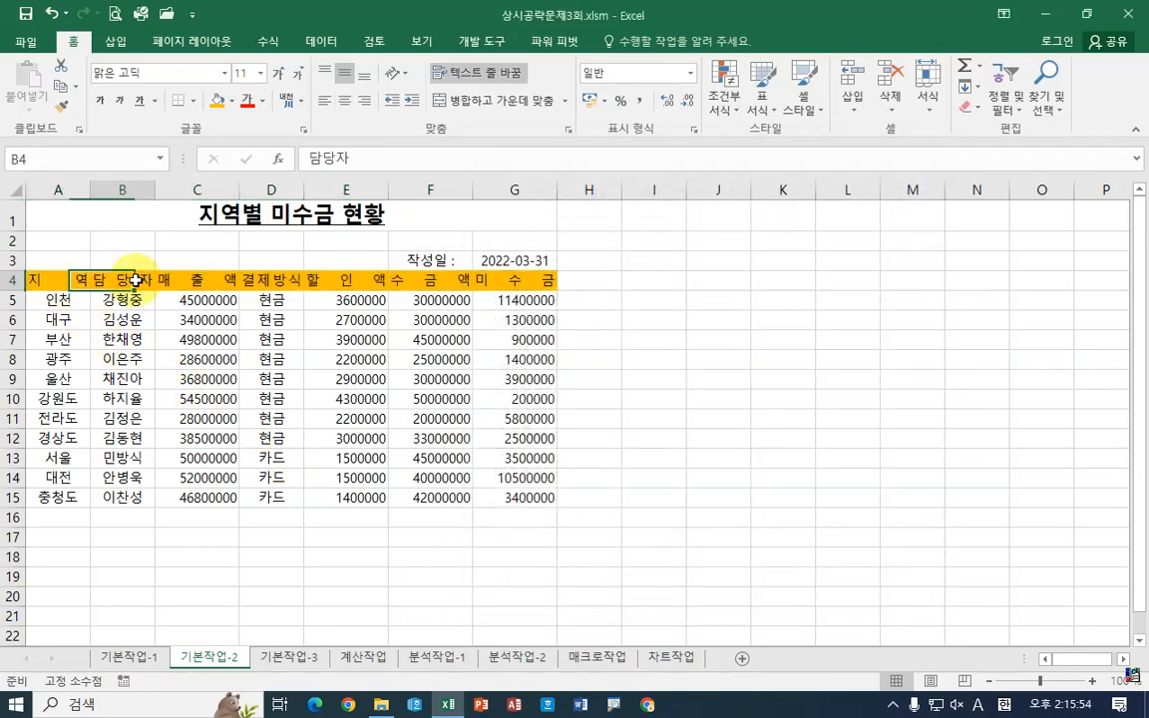
{"action": "left_click", "coordinate": [194, 285]}
{"action": "left_click", "coordinate": [325, 284]}
{"action": "left_click", "coordinate": [436, 281]}
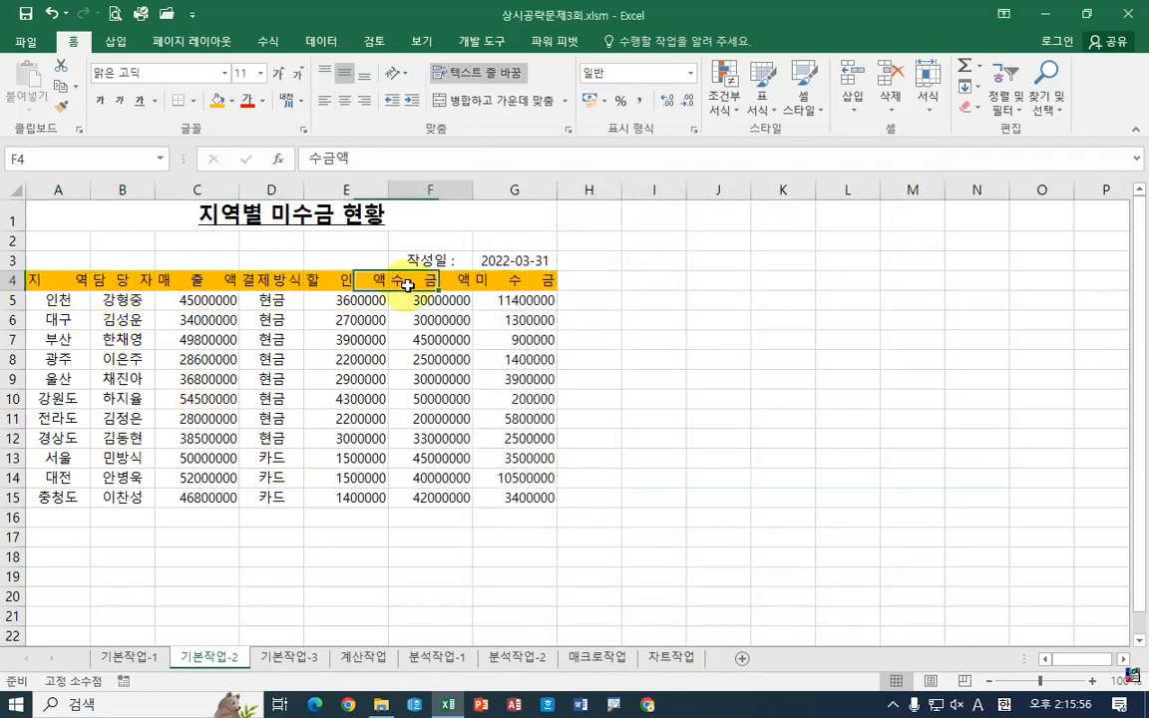
{"action": "left_click", "coordinate": [515, 280]}
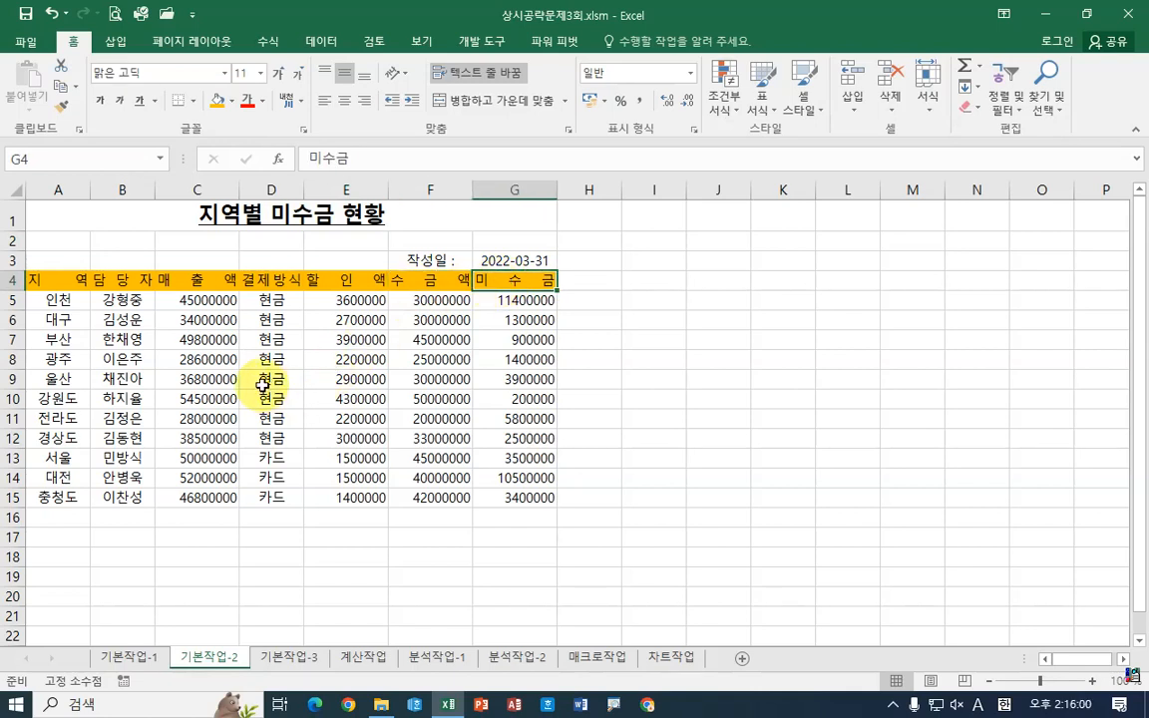
Apply the 회계 number format with the ₩ symbol to the amounts in C5:C15 and E5:G15
{"action": "left_click", "coordinate": [217, 298]}
{"action": "left_click_drag", "start_coordinate": [216, 298], "coordinate": [220, 492]}
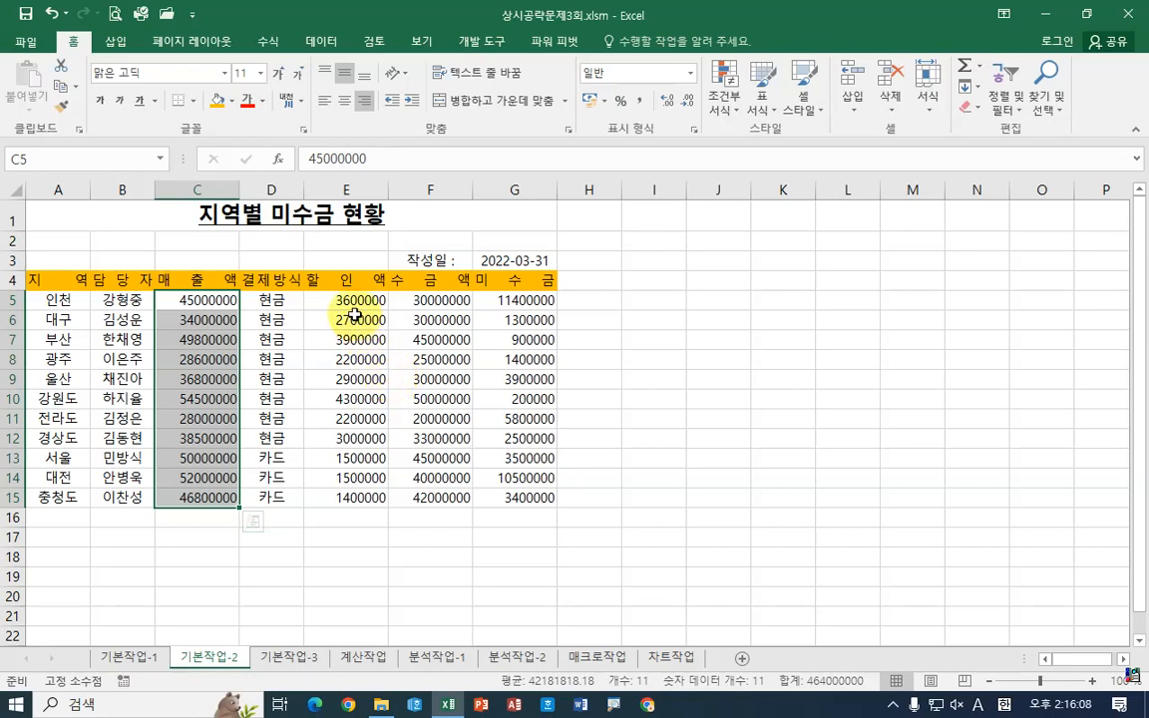
{"action": "mouse_move", "coordinate": [344, 300]}
{"action": "left_mouse_down", "text": "ctrl"}
{"action": "mouse_move", "coordinate": [493, 323]}
{"action": "mouse_move", "coordinate": [517, 487]}
{"action": "mouse_move", "coordinate": [501, 451]}
{"action": "left_mouse_up", "text": "ctrl"}
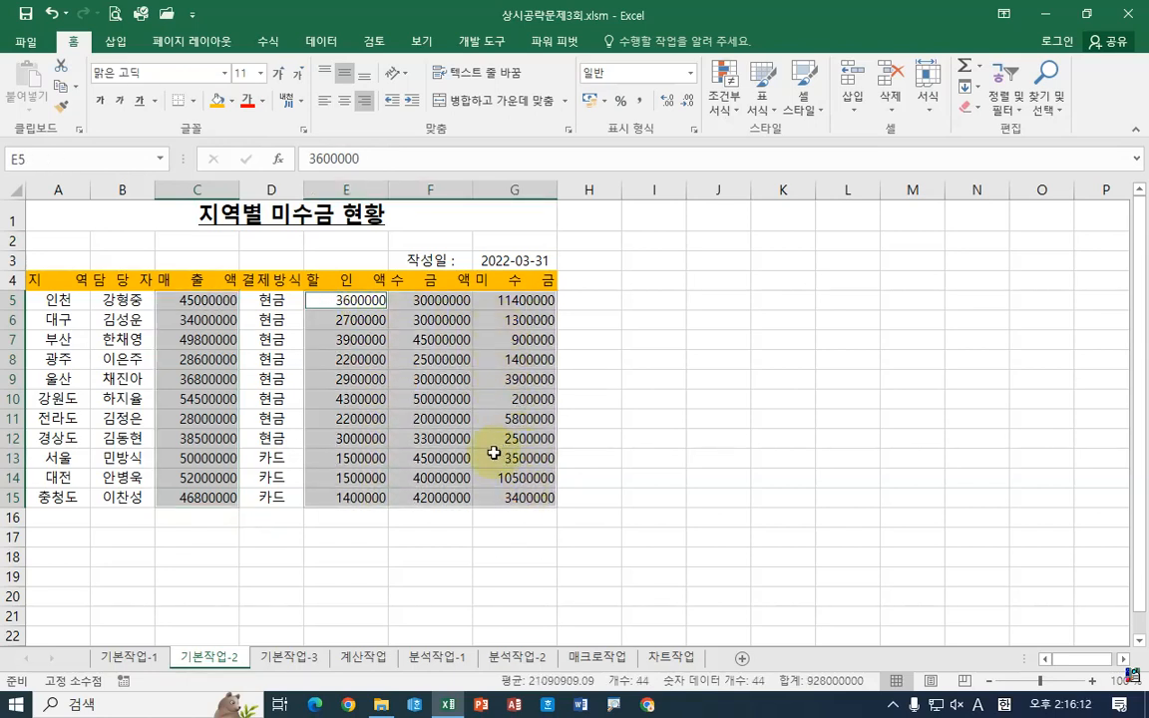
{"action": "right_click", "coordinate": [462, 369]}
{"action": "left_click", "coordinate": [564, 583]}
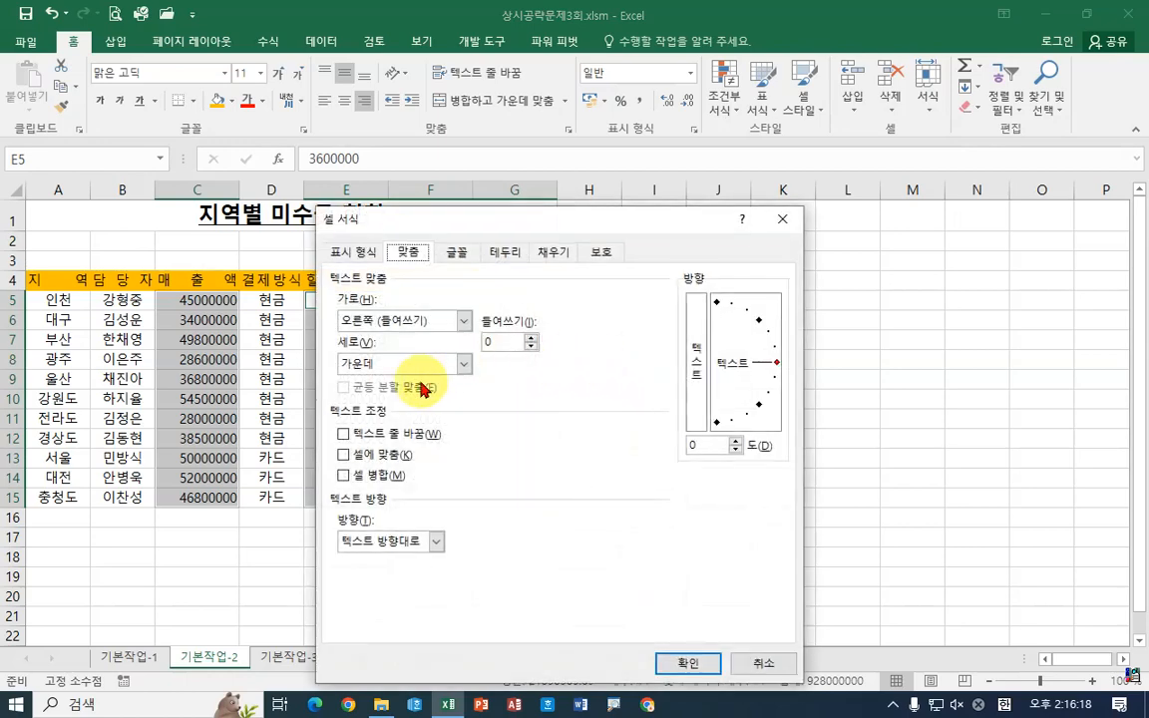
{"action": "left_click", "coordinate": [353, 251]}
{"action": "left_click", "coordinate": [366, 338]}
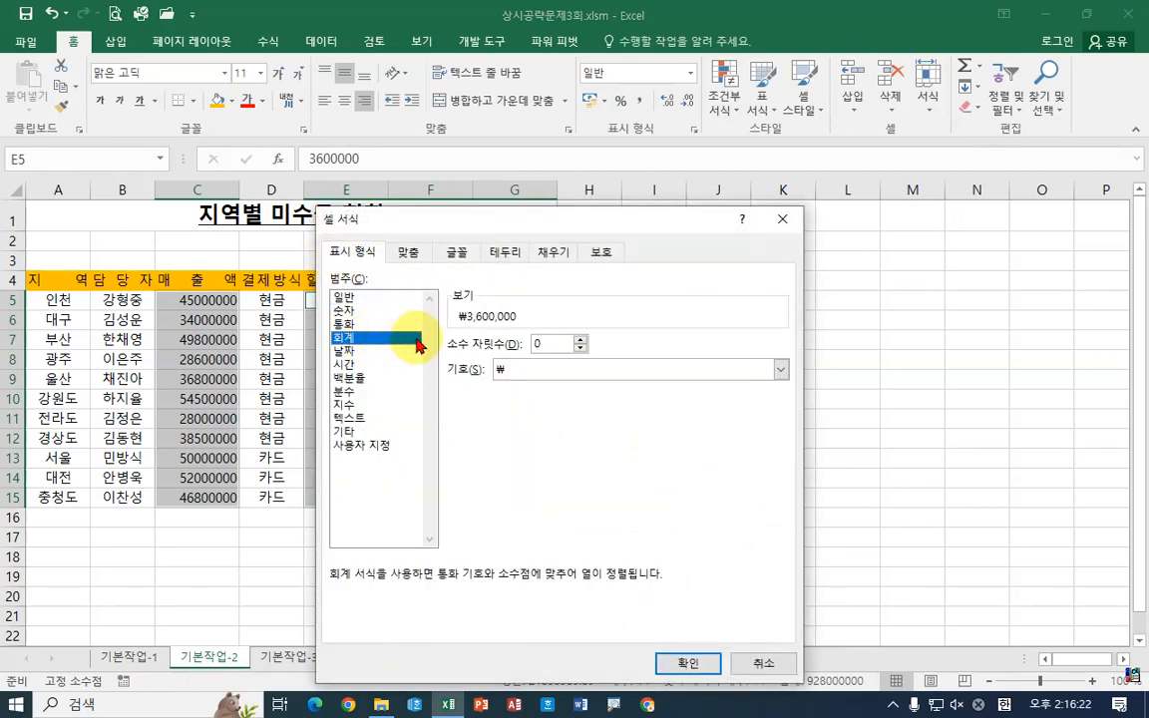
{"action": "left_click", "coordinate": [509, 369]}
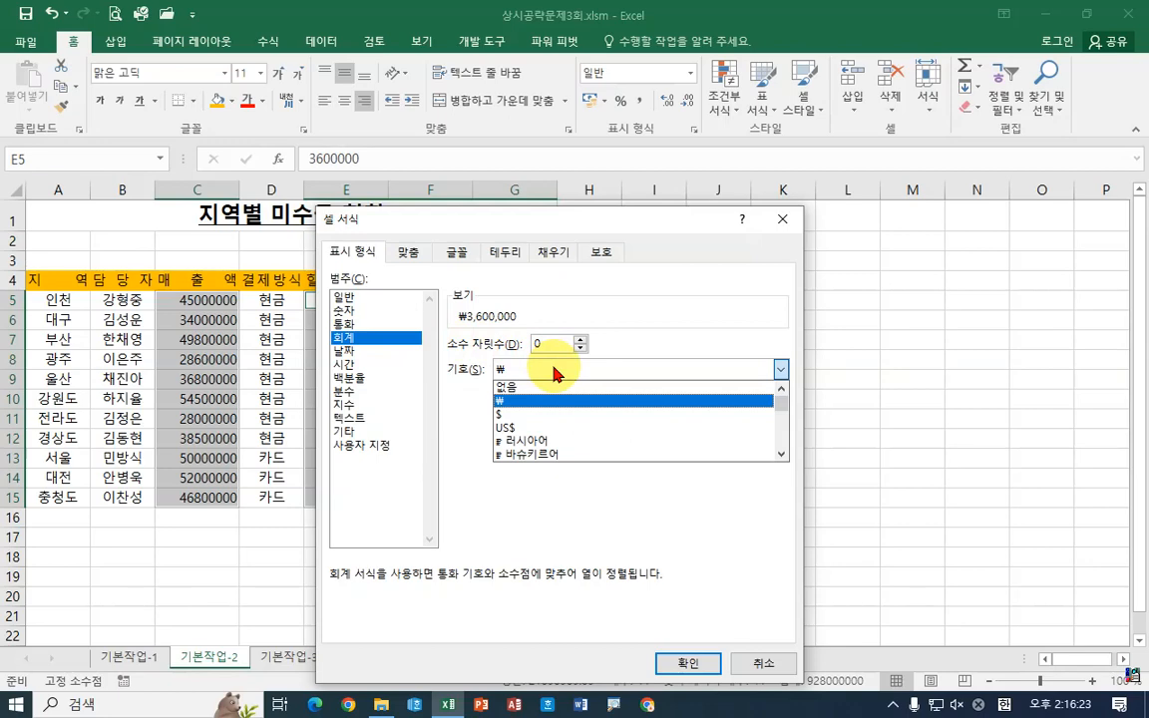
{"action": "left_click", "coordinate": [515, 401]}
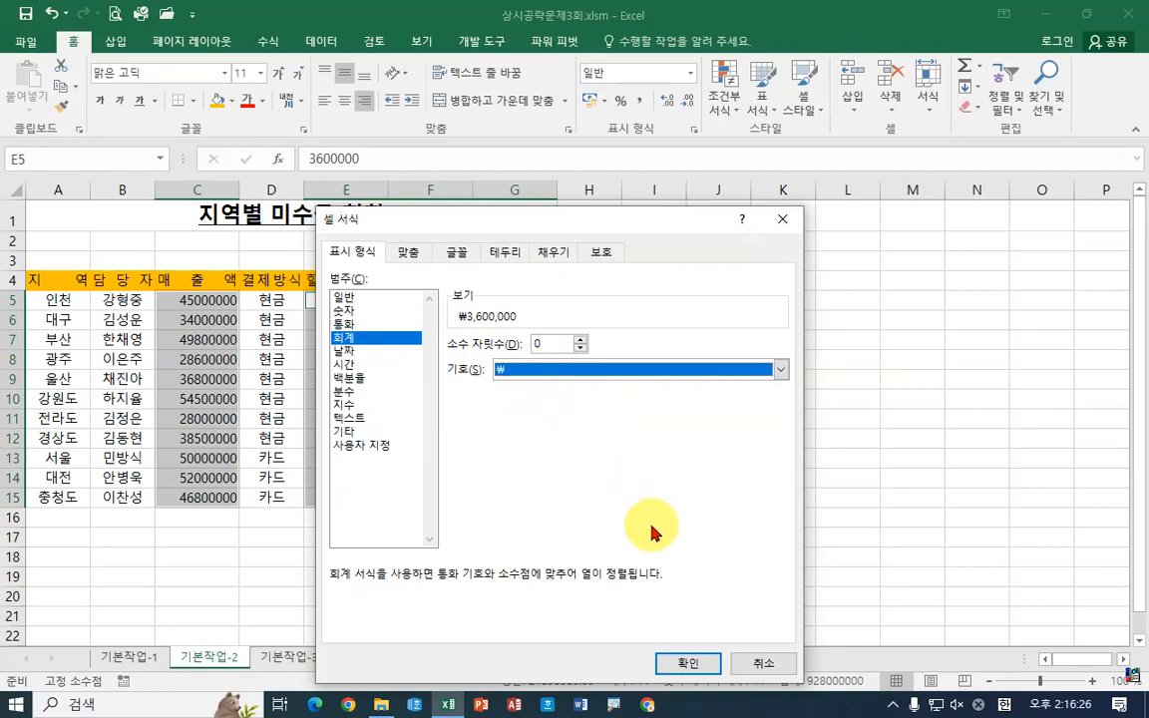
{"action": "left_click", "coordinate": [688, 664]}
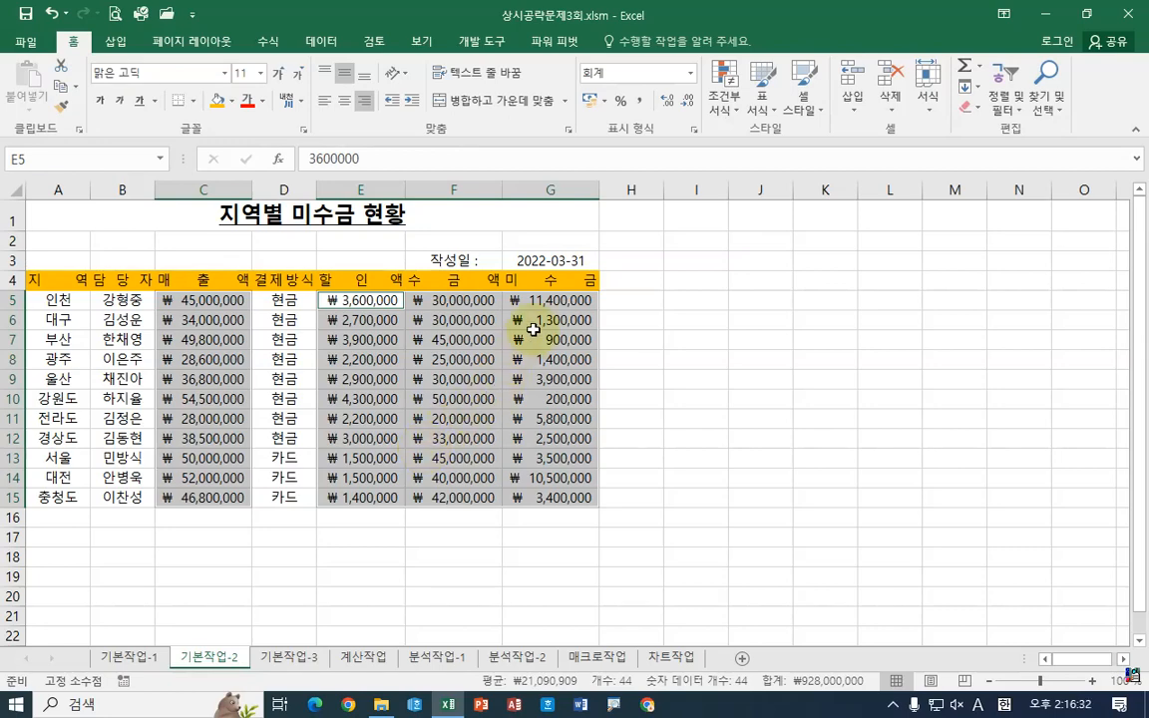
Apply the custom date format yy/mm/dd to the date in cell G3
{"action": "left_click", "coordinate": [560, 262]}
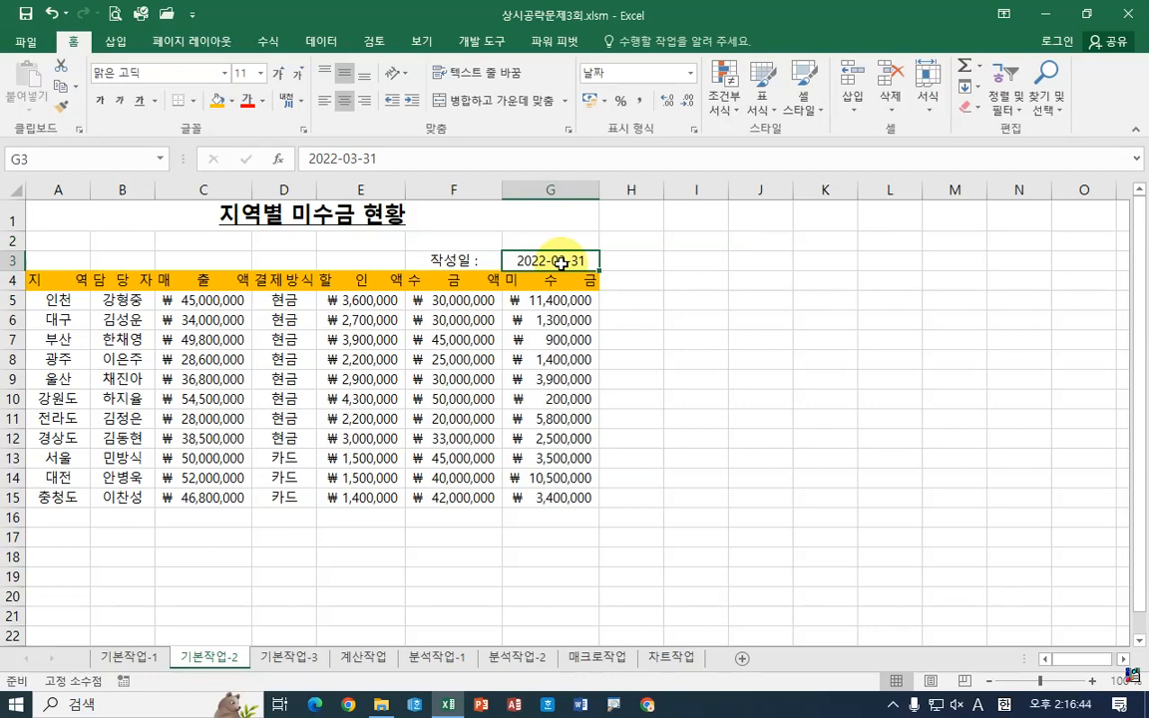
{"action": "right_click", "coordinate": [562, 262]}
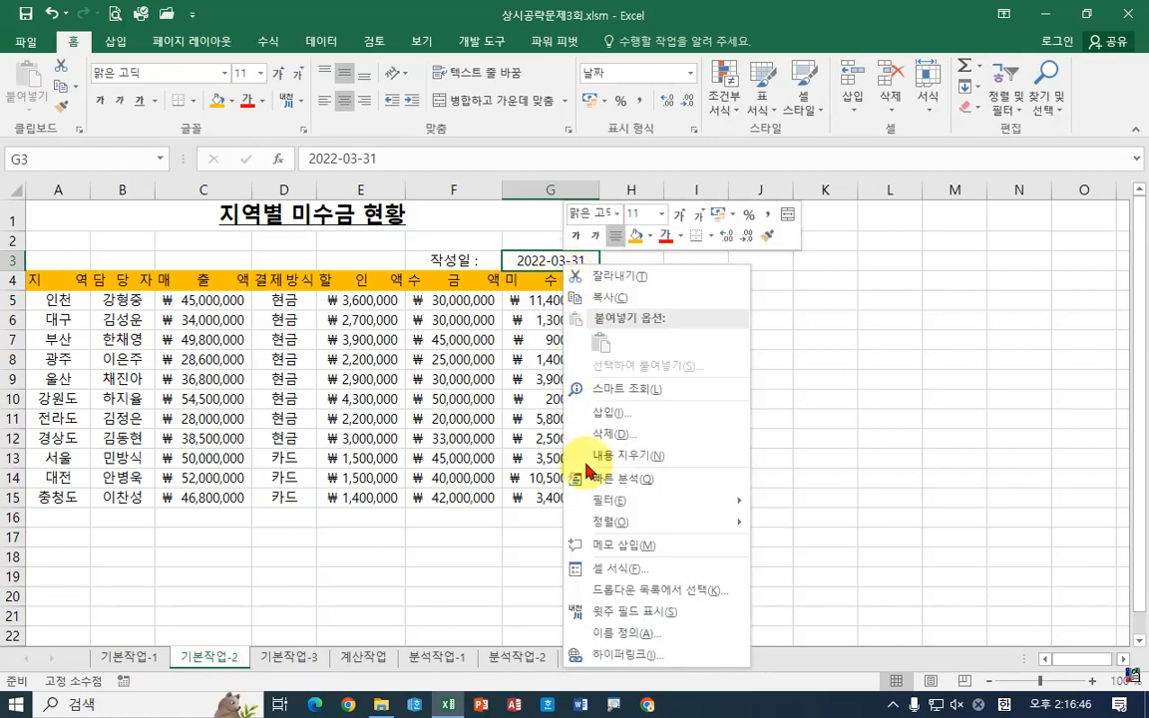
{"action": "left_click", "coordinate": [583, 567]}
{"action": "left_click_drag", "start_coordinate": [573, 232], "coordinate": [825, 112]}
{"action": "left_click", "coordinate": [650, 324]}
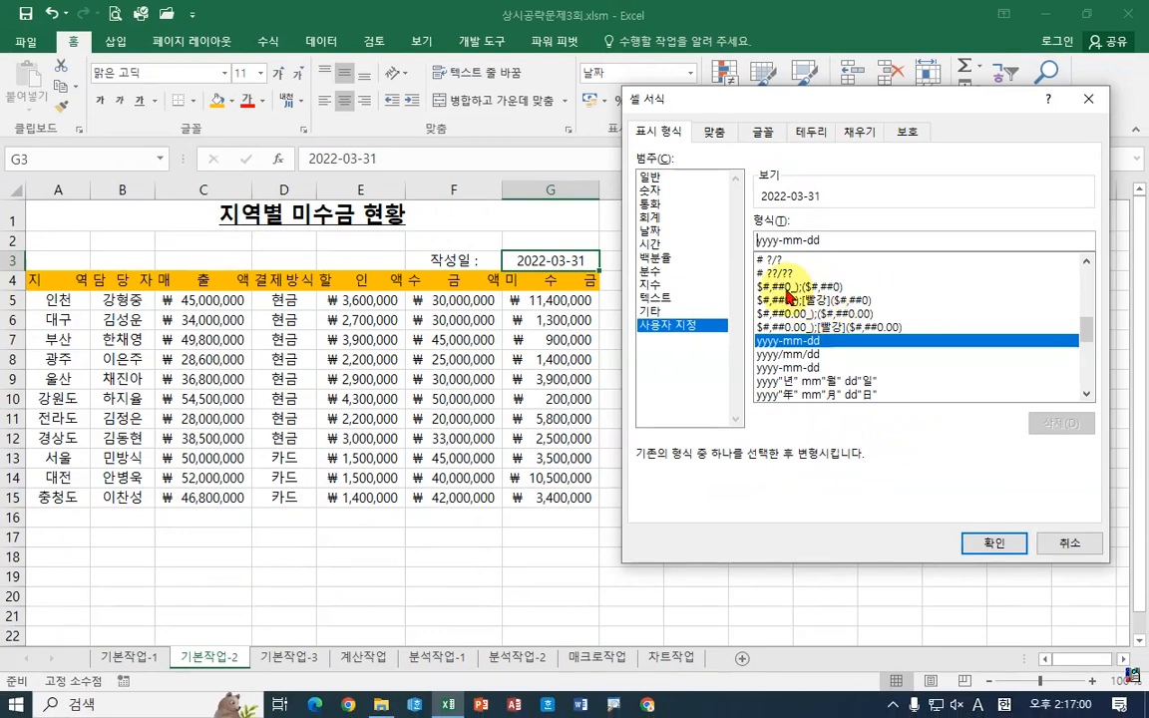
{"action": "key", "text": "Delete"}
{"action": "key", "text": "Delete"}
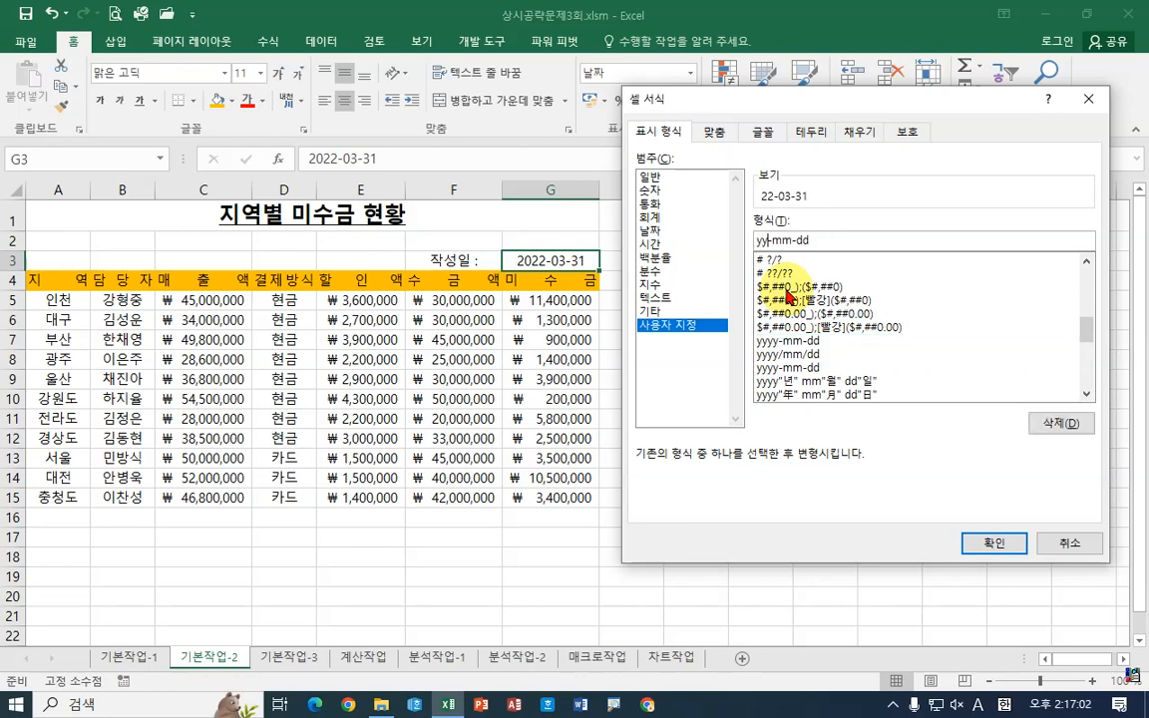
{"action": "type", "text": "/"}
{"action": "key", "text": "Delete"}
{"action": "key", "text": "Right"}
{"action": "key", "text": "Right"}
{"action": "type", "text": "/"}
{"action": "key", "text": "Delete"}
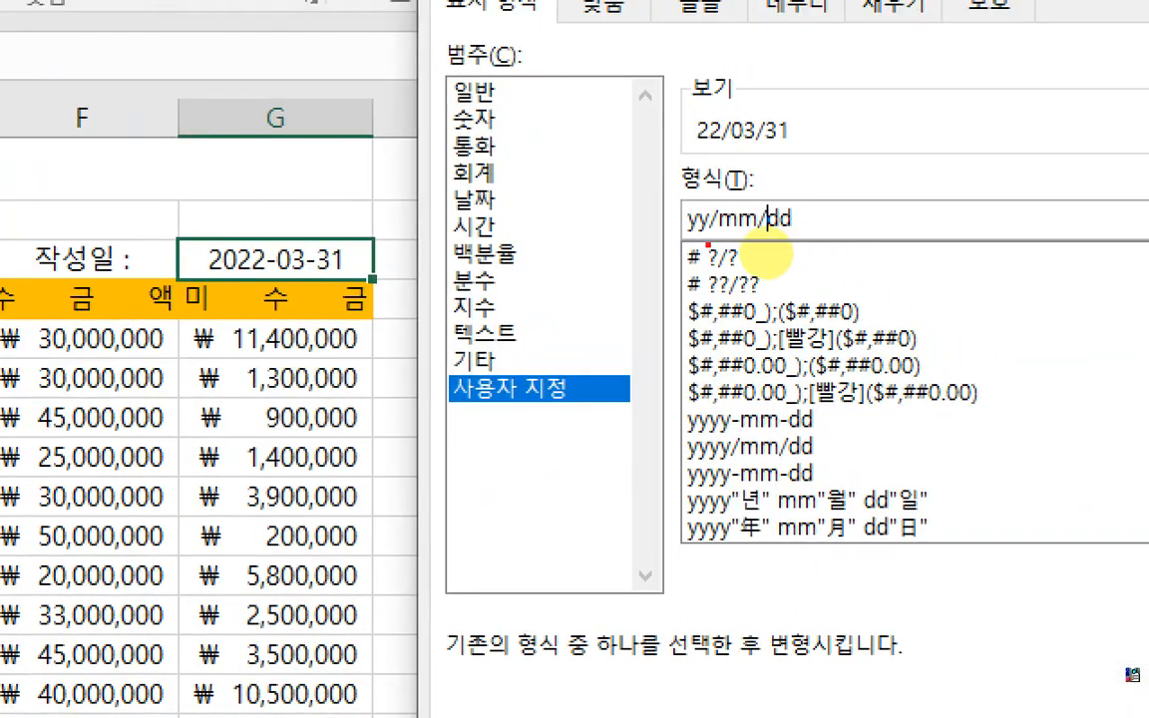
{"action": "mouse_move", "coordinate": [690, 160]}
{"action": "left_mouse_down"}
{"action": "mouse_move", "coordinate": [818, 160]}
{"action": "mouse_move", "coordinate": [861, 110]}
{"action": "left_mouse_up"}
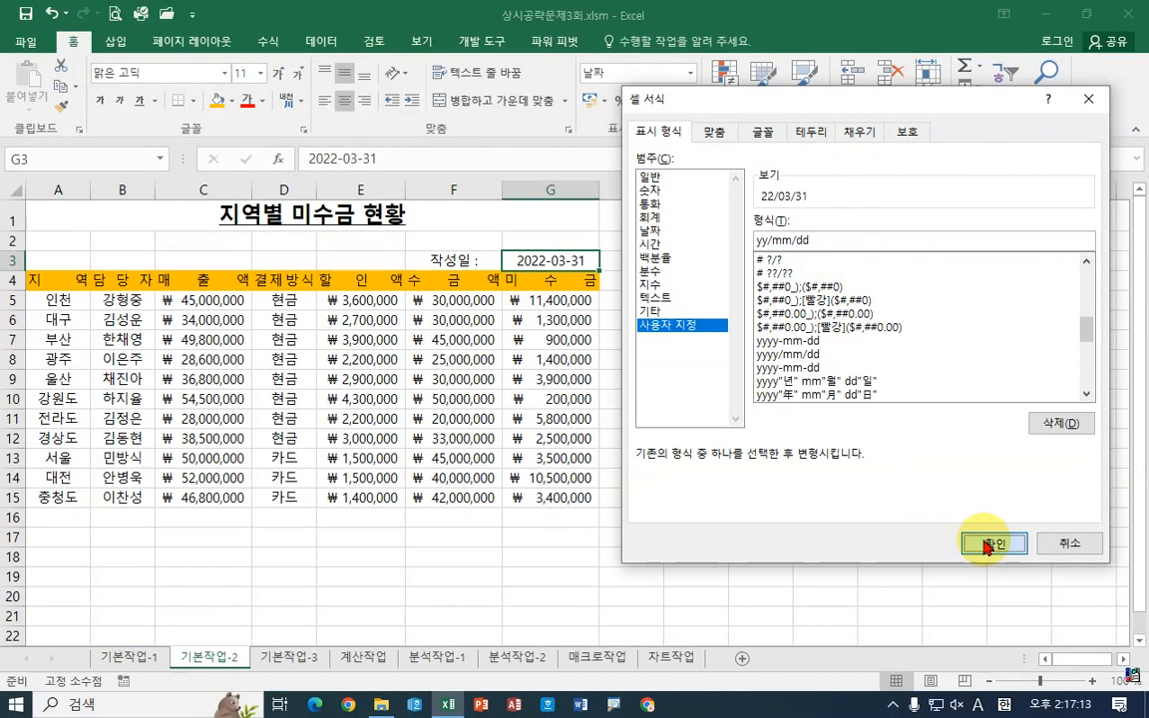
{"action": "left_click", "coordinate": [984, 543]}
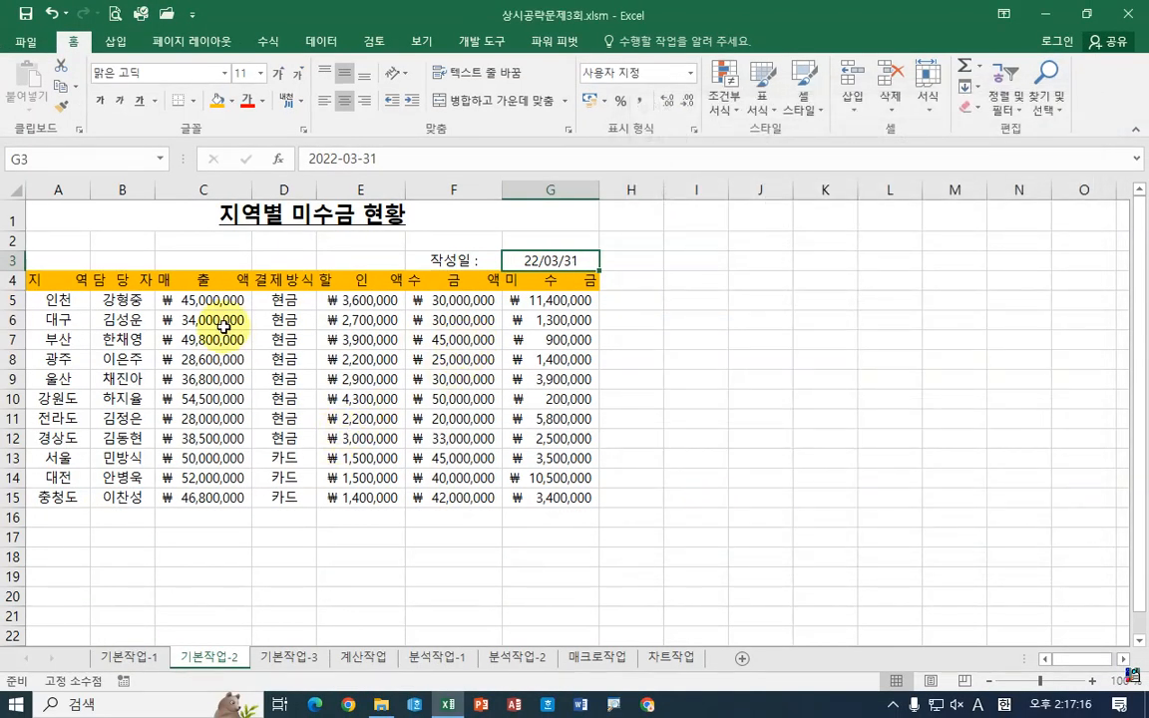
Apply all borders and a thick outside border to the table range A4:G15
{"action": "left_click_drag", "start_coordinate": [50, 281], "coordinate": [543, 499]}
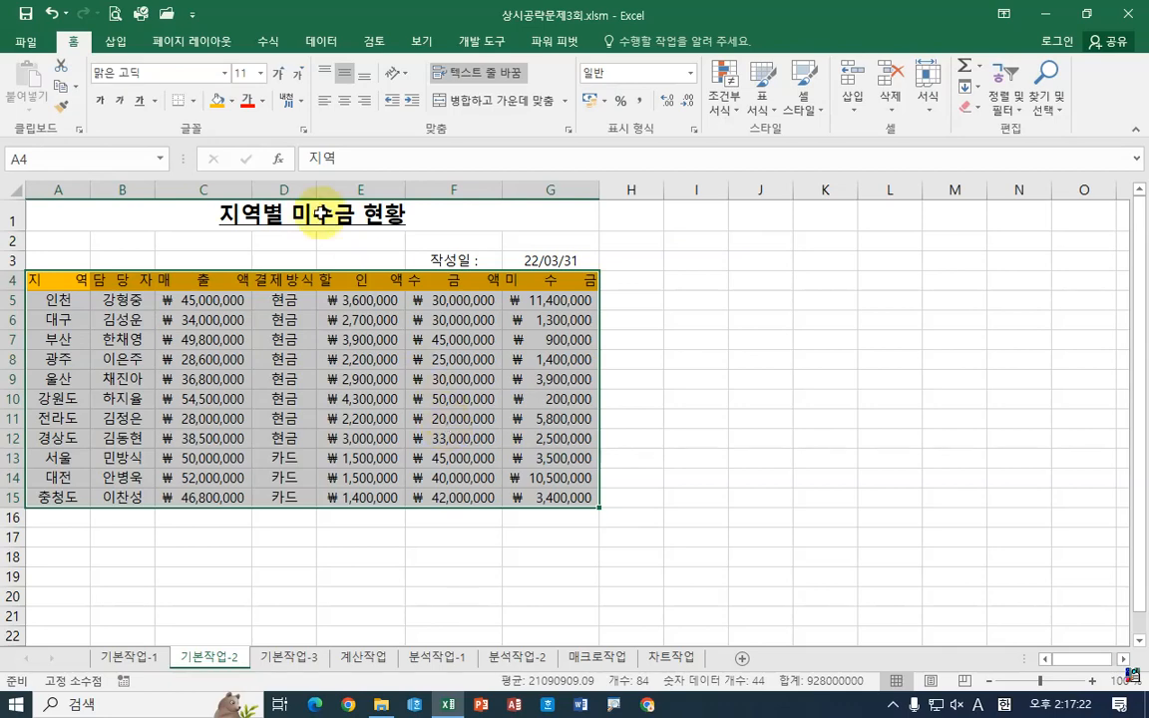
{"action": "left_click", "coordinate": [194, 101]}
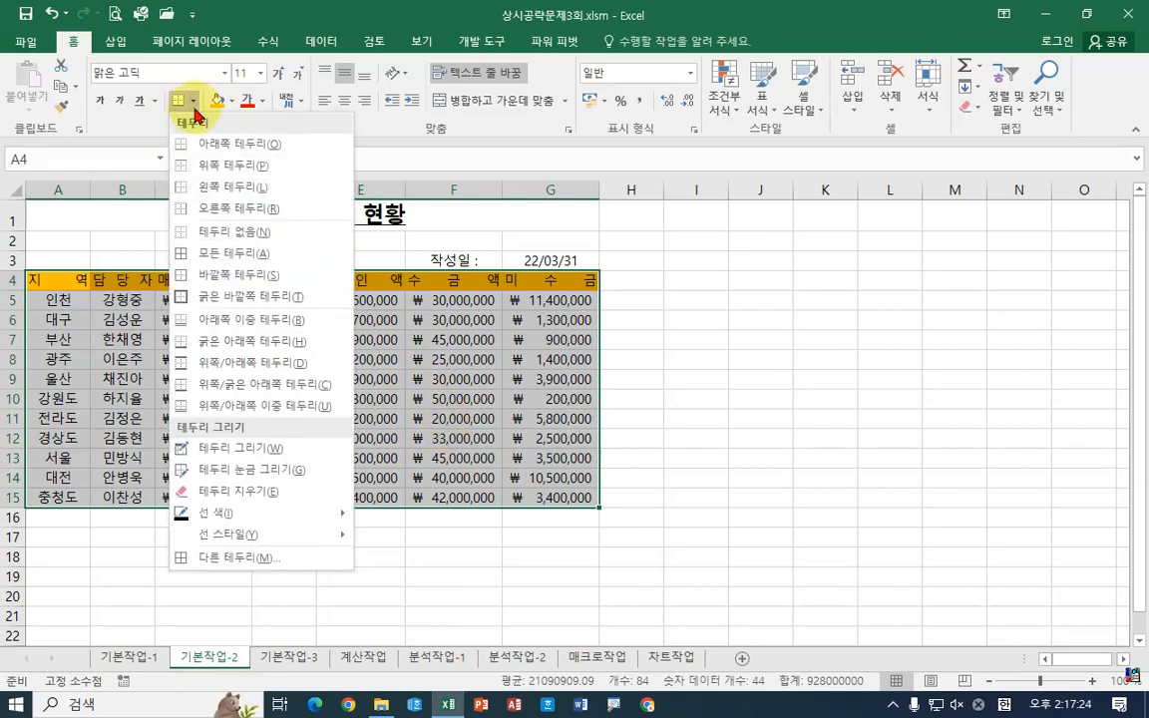
{"action": "left_click", "coordinate": [221, 254]}
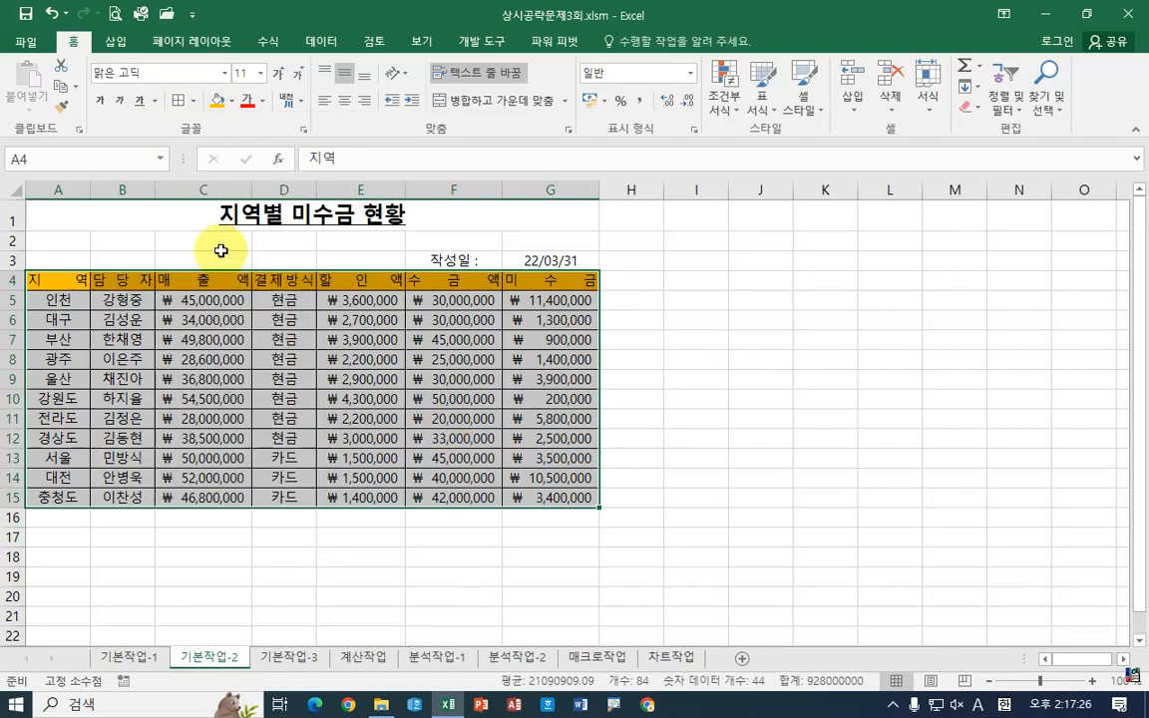
{"action": "left_click", "coordinate": [195, 103]}
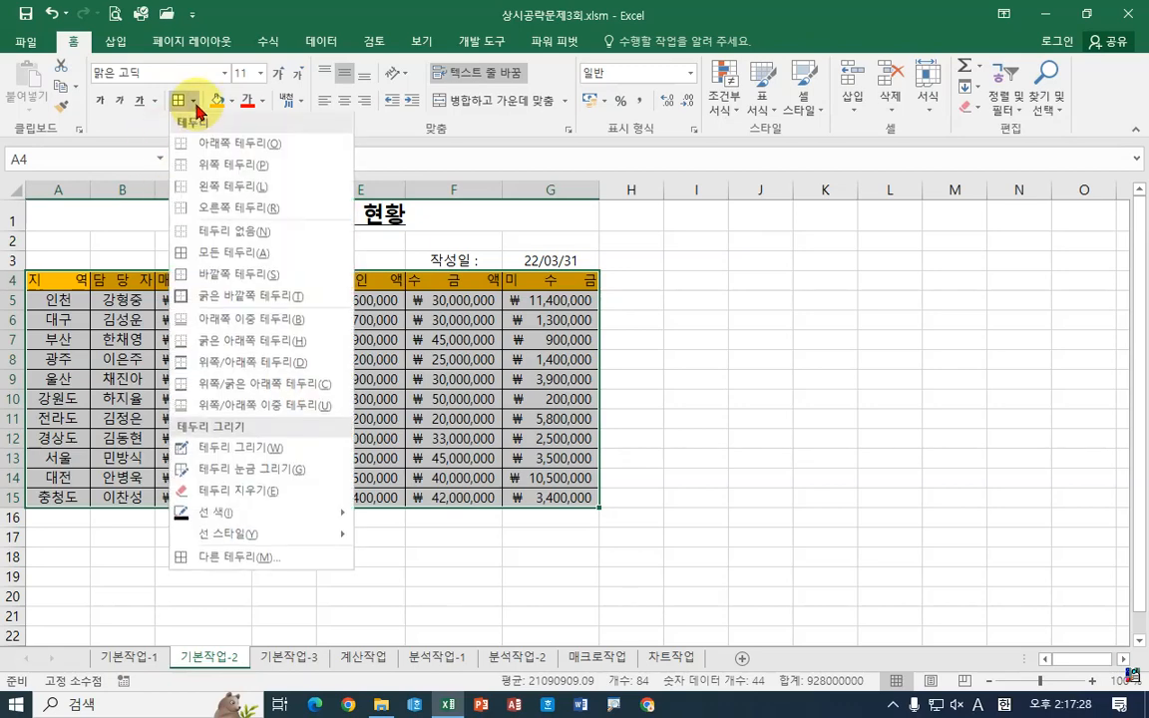
{"action": "left_click", "coordinate": [236, 304]}
{"action": "left_click", "coordinate": [478, 380]}
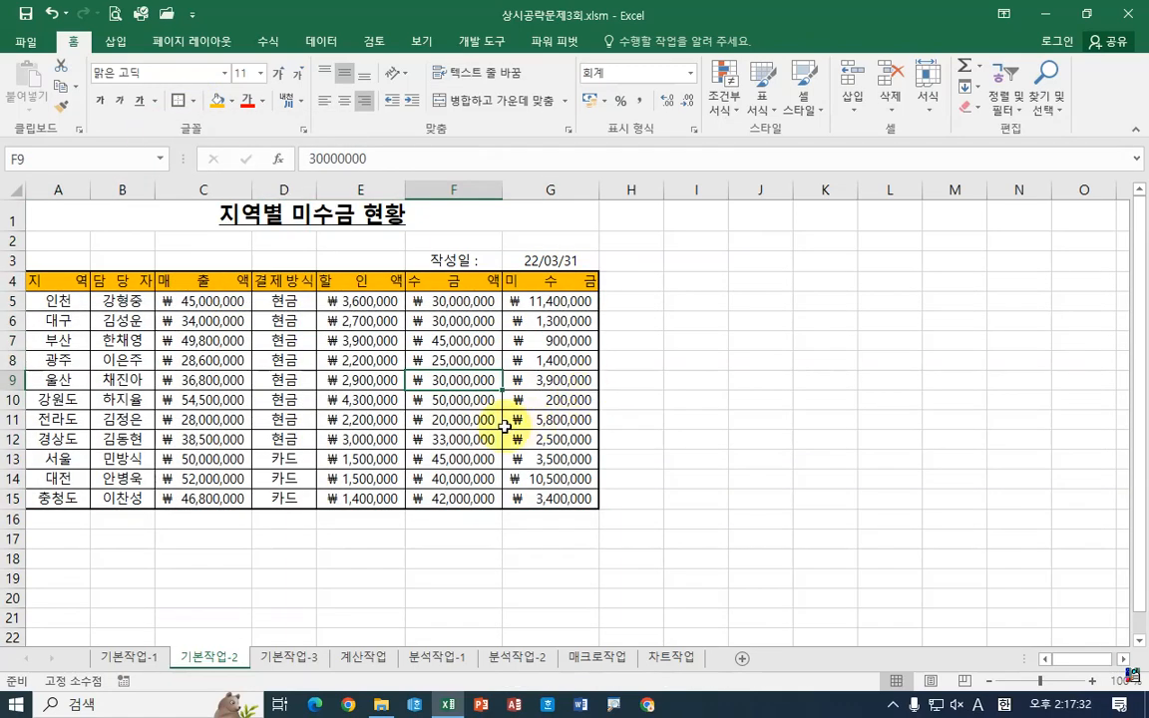
Switch to the 기본작업-3 sheet and look at the 대출종류 and 대출기간(월) columns of the loan table
{"action": "left_click", "coordinate": [290, 658]}
{"action": "left_click", "coordinate": [629, 390]}
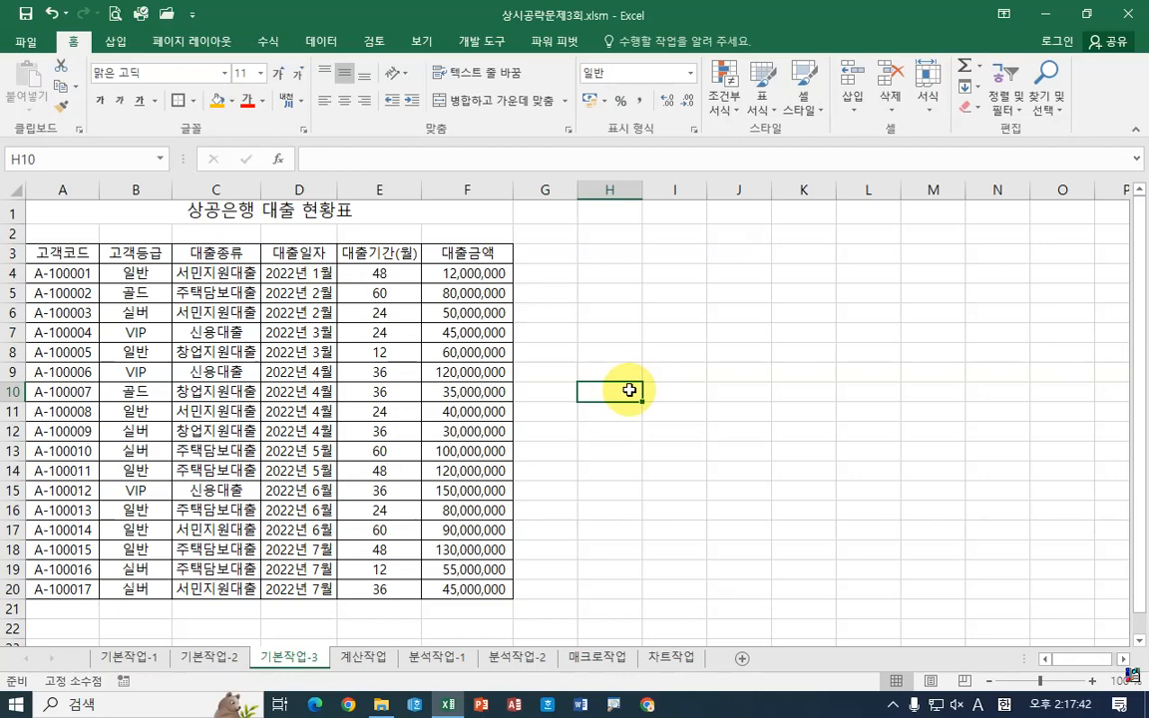
{"action": "left_click", "coordinate": [224, 271]}
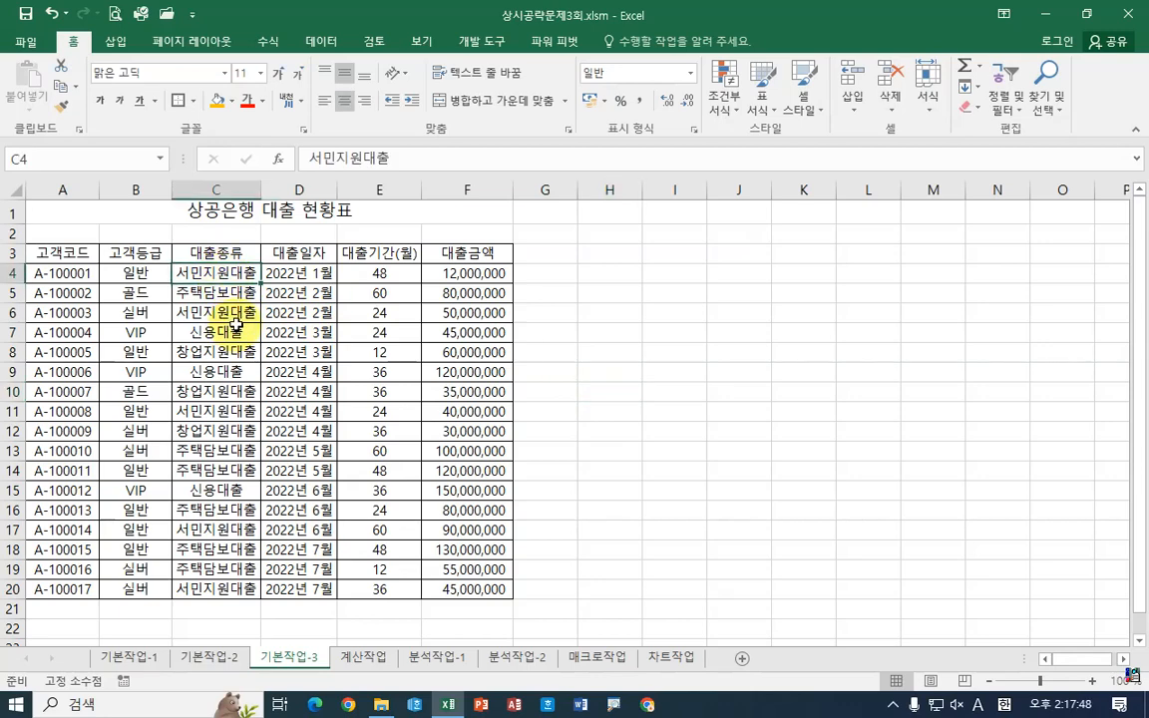
{"action": "left_click", "coordinate": [402, 273]}
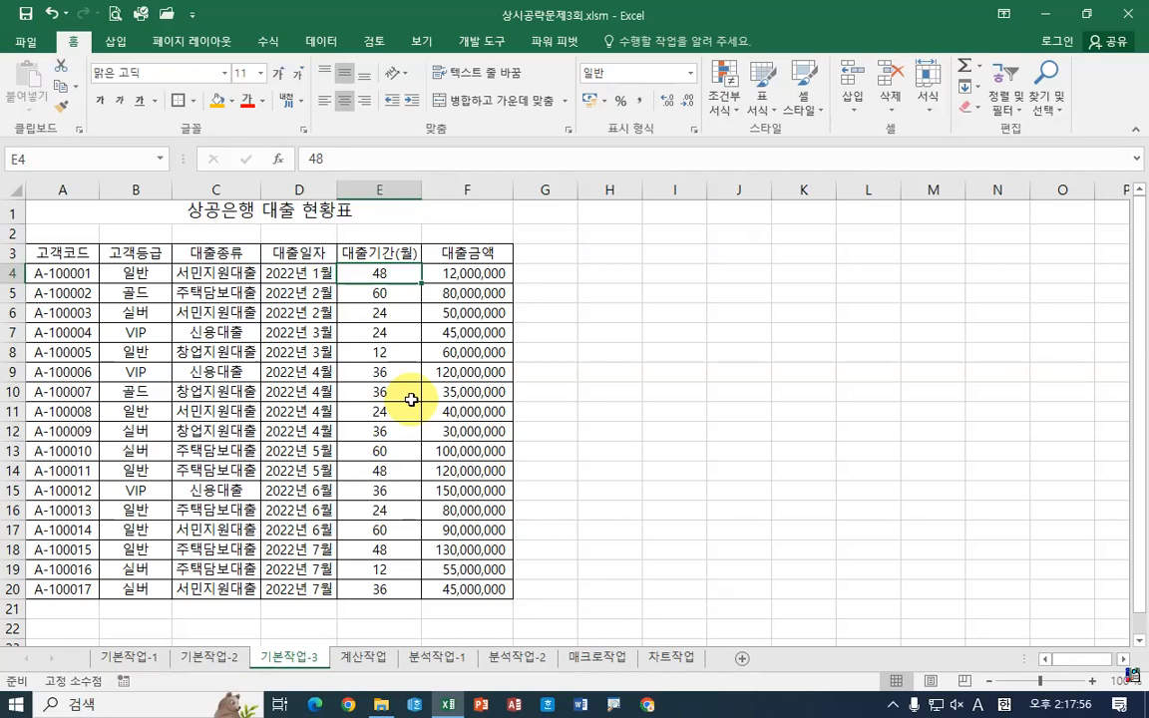
{"action": "key", "text": "ctrl+2"}
{"action": "mouse_move", "coordinate": [221, 284]}
{"action": "left_mouse_down"}
{"action": "mouse_move", "coordinate": [160, 250]}
{"action": "mouse_move", "coordinate": [220, 288]}
{"action": "left_mouse_up"}
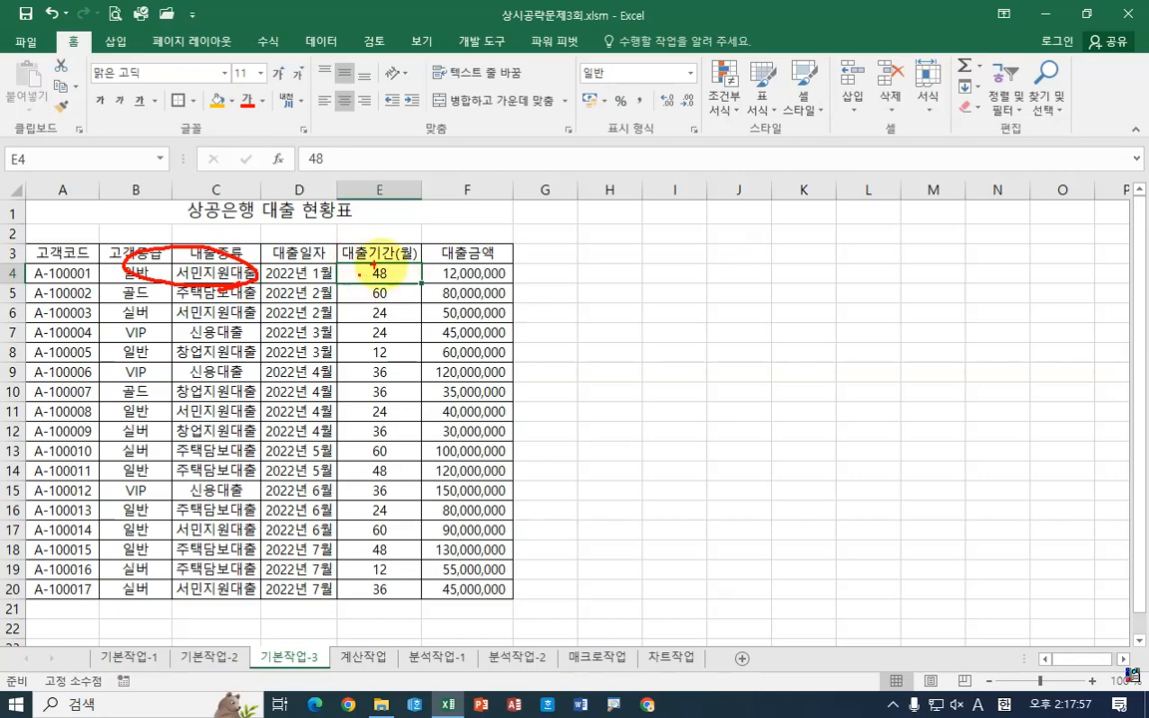
{"action": "left_click_drag", "start_coordinate": [404, 262], "coordinate": [418, 283]}
{"action": "mouse_move", "coordinate": [422, 283]}
{"action": "left_mouse_down"}
{"action": "mouse_move", "coordinate": [500, 256]}
{"action": "mouse_move", "coordinate": [491, 321]}
{"action": "left_mouse_up"}
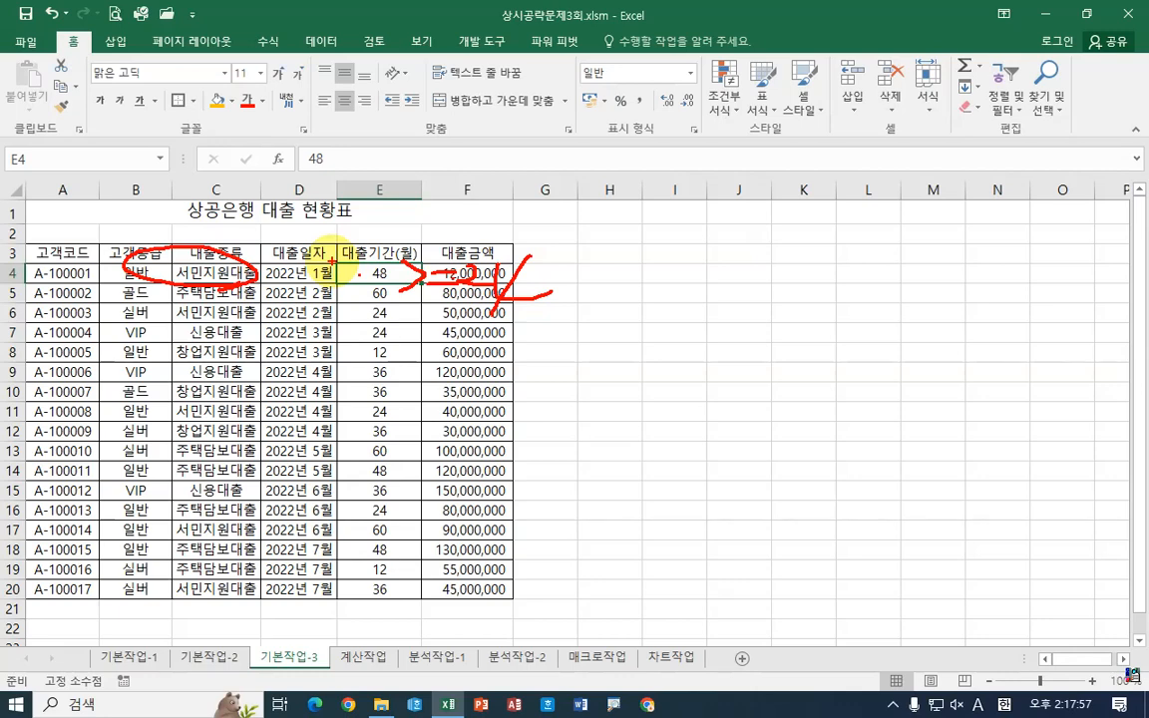
{"action": "mouse_move", "coordinate": [291, 257]}
{"action": "left_mouse_down"}
{"action": "mouse_move", "coordinate": [354, 222]}
{"action": "mouse_move", "coordinate": [347, 237]}
{"action": "left_mouse_up"}
{"action": "mouse_move", "coordinate": [360, 215]}
{"action": "left_mouse_down"}
{"action": "mouse_move", "coordinate": [408, 205]}
{"action": "mouse_move", "coordinate": [420, 235]}
{"action": "left_mouse_up"}
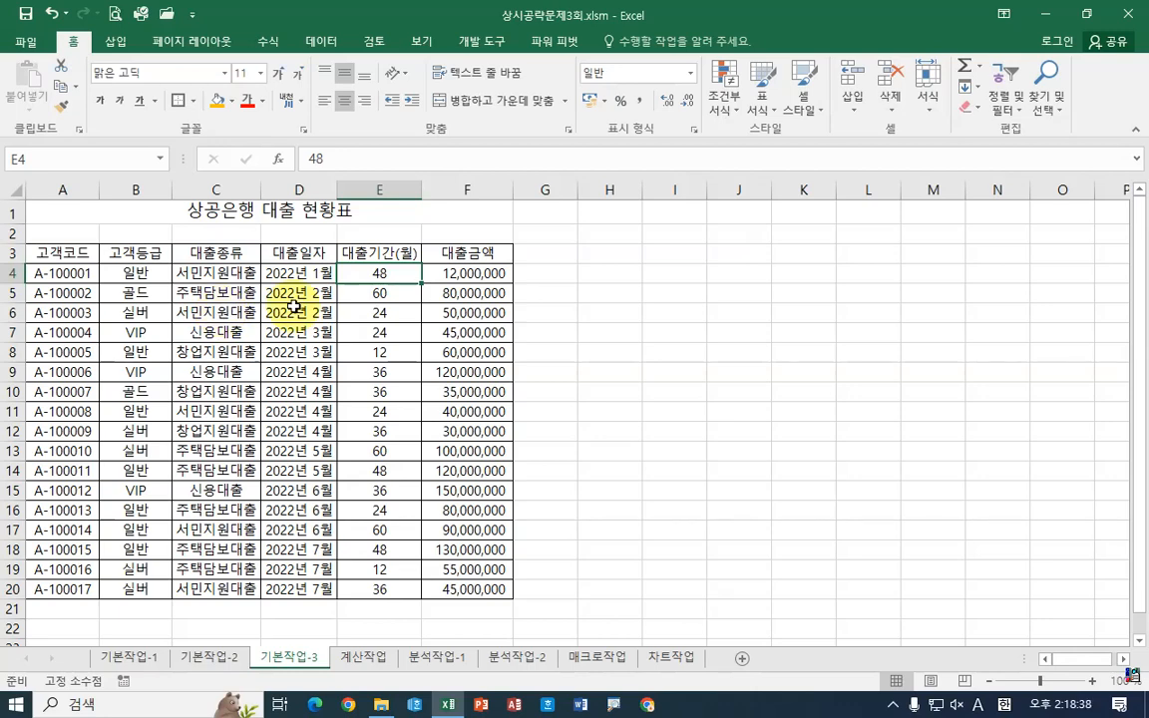
Start an AND formula in cell H4 and open its function arguments, keeping the first table rows uncovered
{"action": "left_click", "coordinate": [636, 282]}
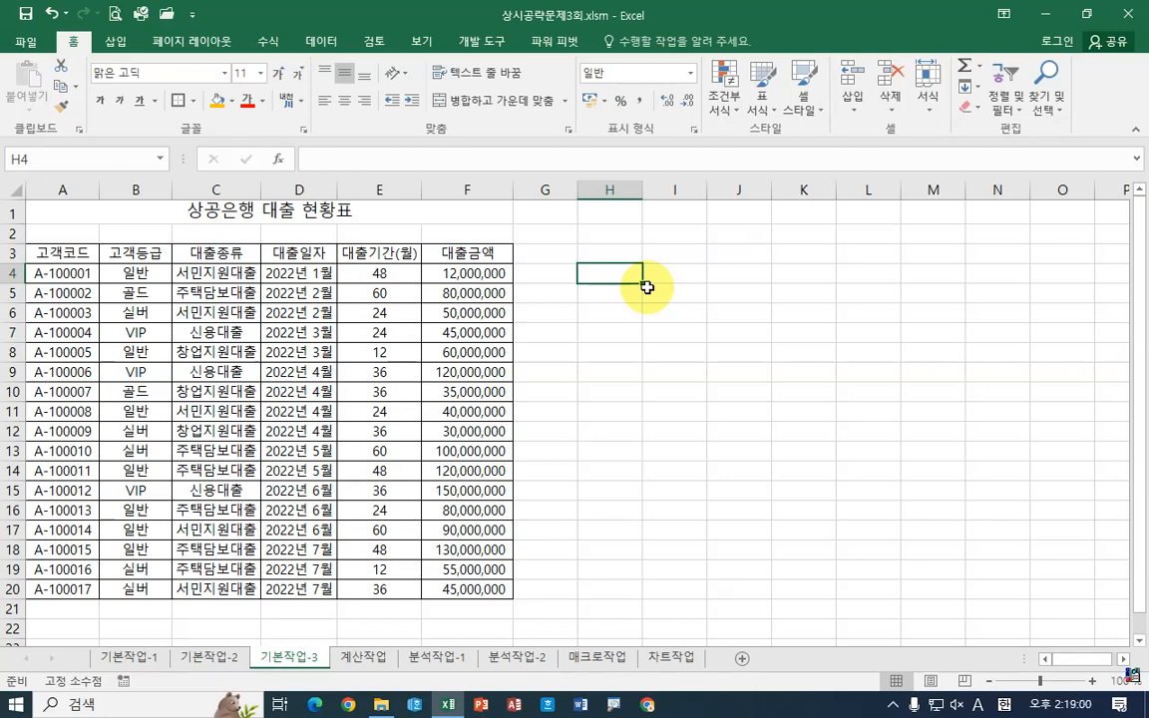
{"action": "type", "text": "=an"}
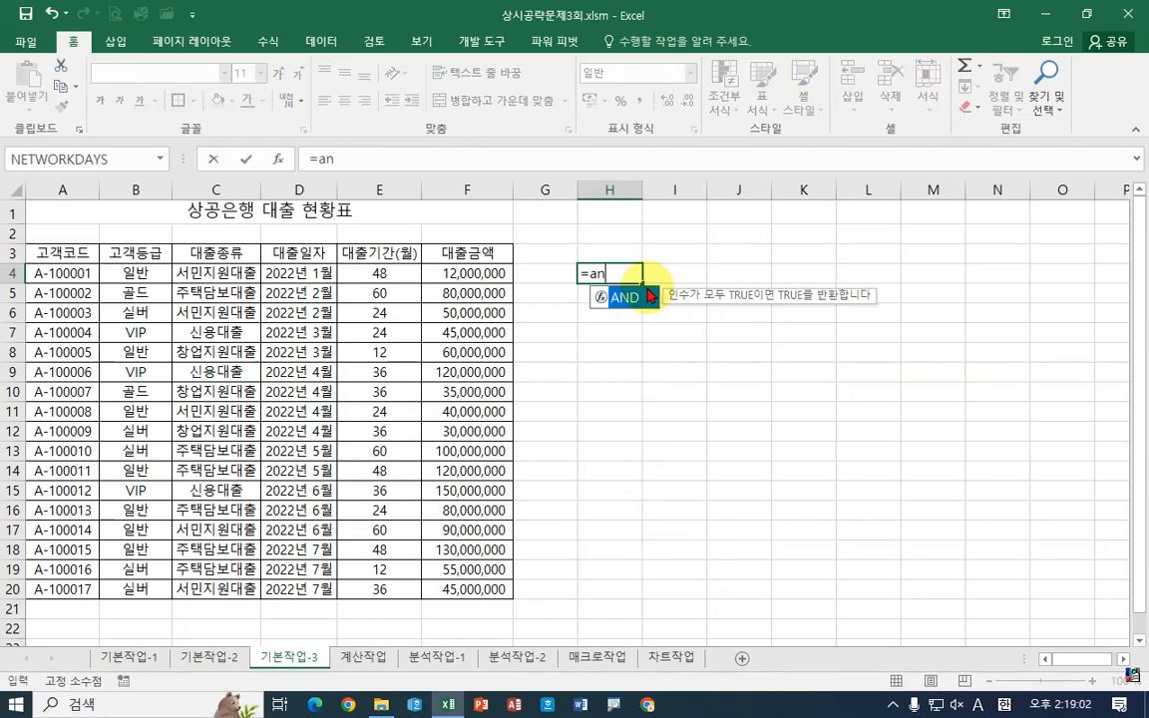
{"action": "type", "text": "d"}
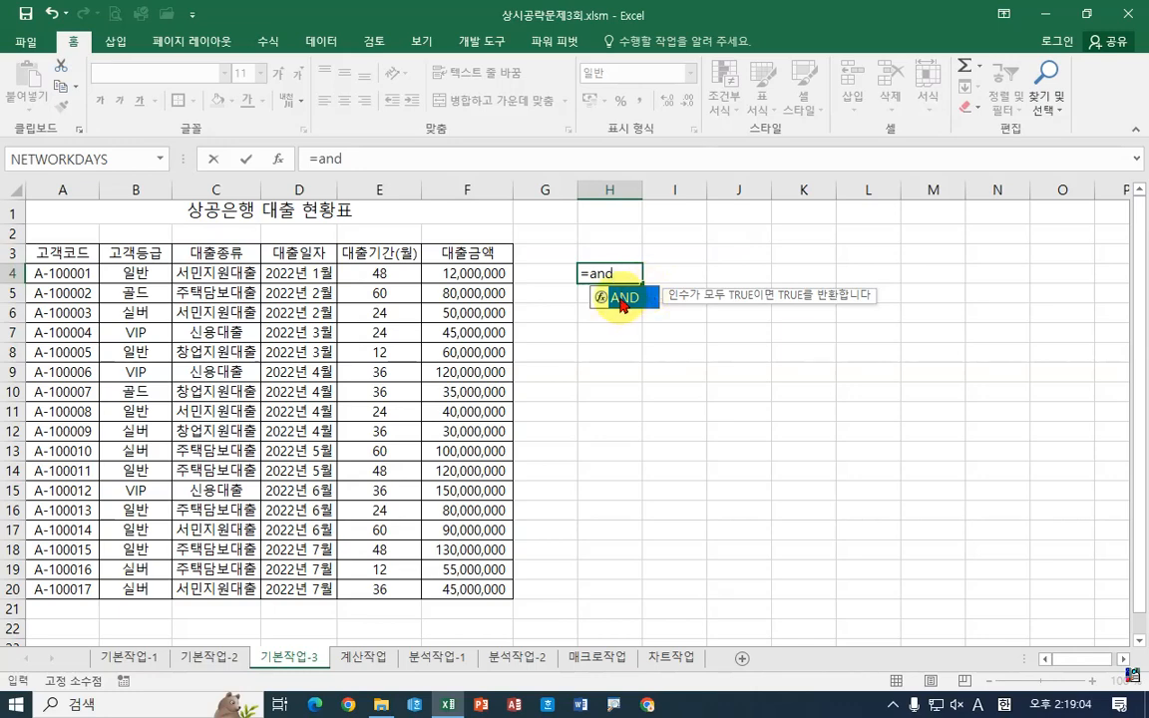
{"action": "double_click", "coordinate": [618, 298]}
{"action": "left_click", "coordinate": [278, 158]}
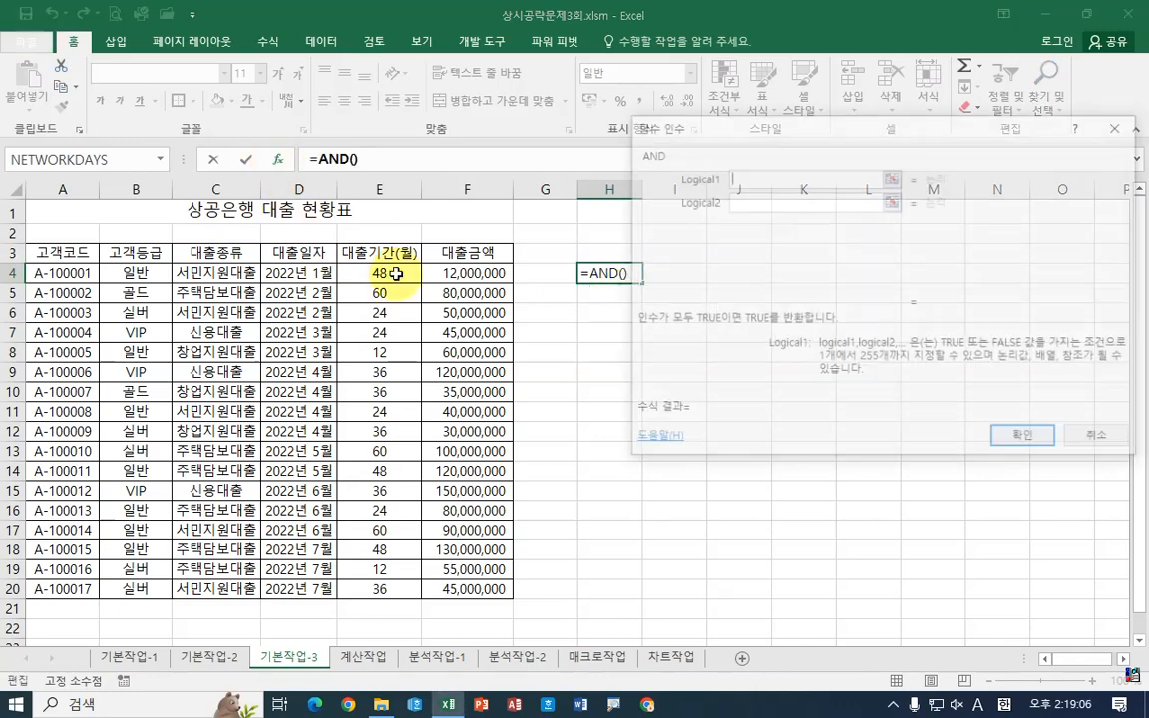
{"action": "left_click_drag", "start_coordinate": [795, 157], "coordinate": [298, 356]}
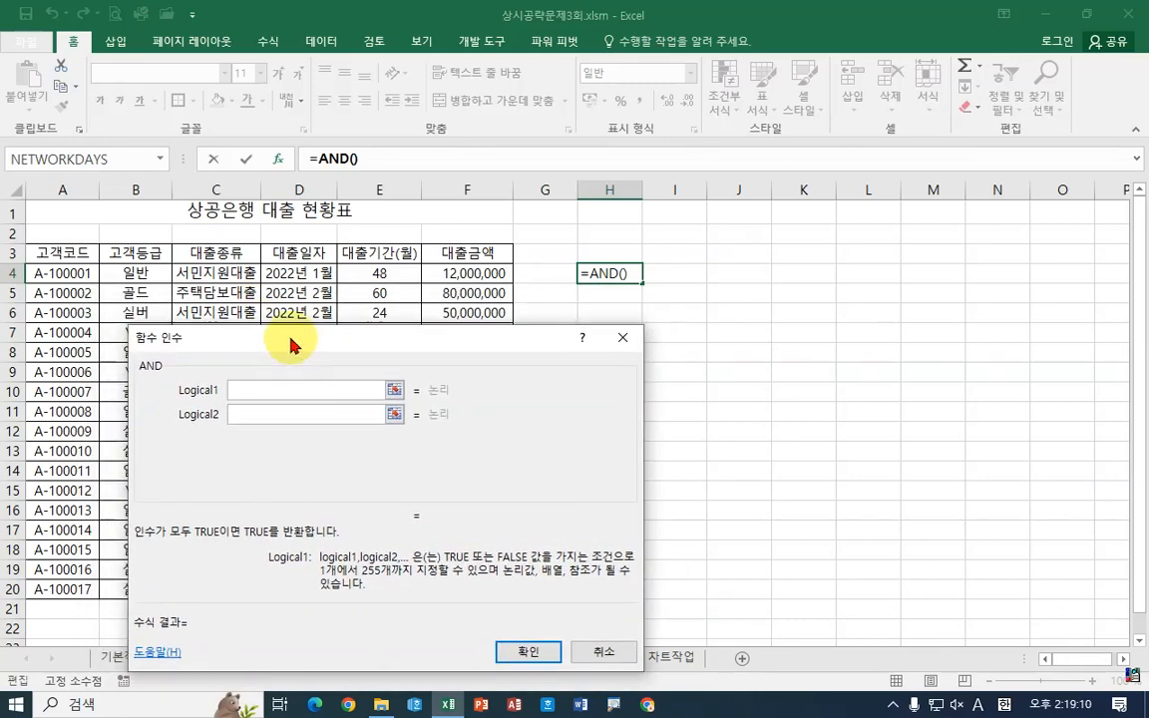
Set the first AND condition to $C4="주택담보대출", with only the column of the reference fixed
{"action": "left_click", "coordinate": [227, 278]}
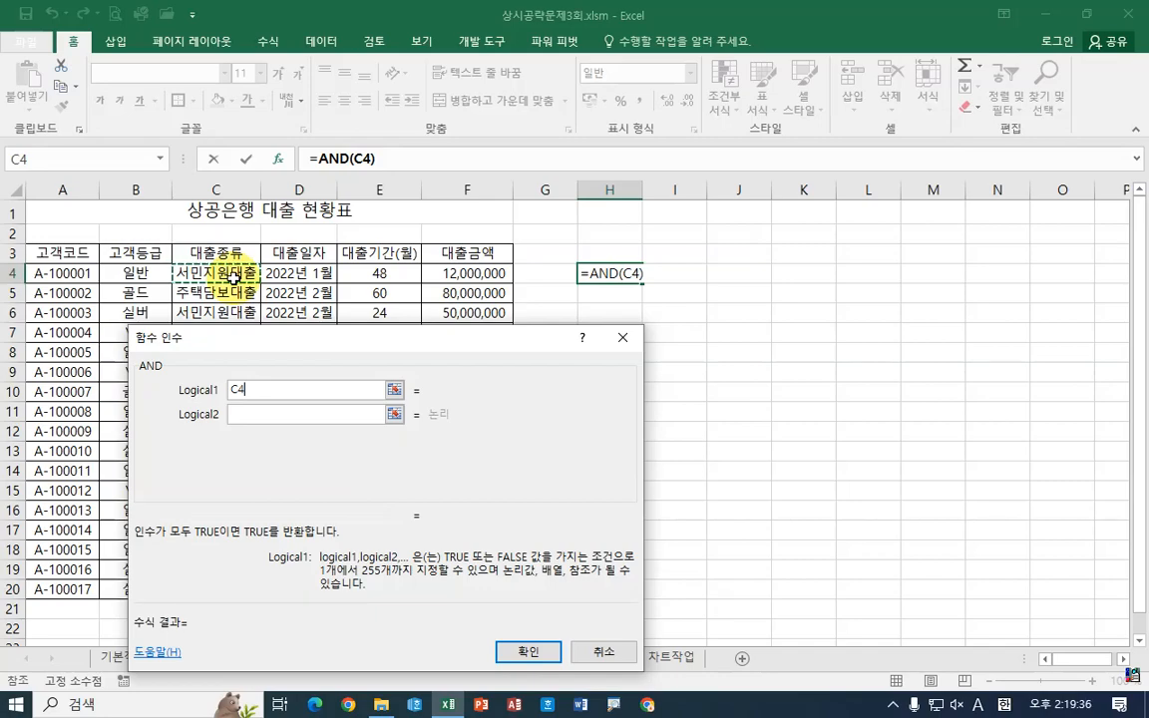
{"action": "key", "text": "F4"}
{"action": "key", "text": "F4"}
{"action": "key", "text": "F4"}
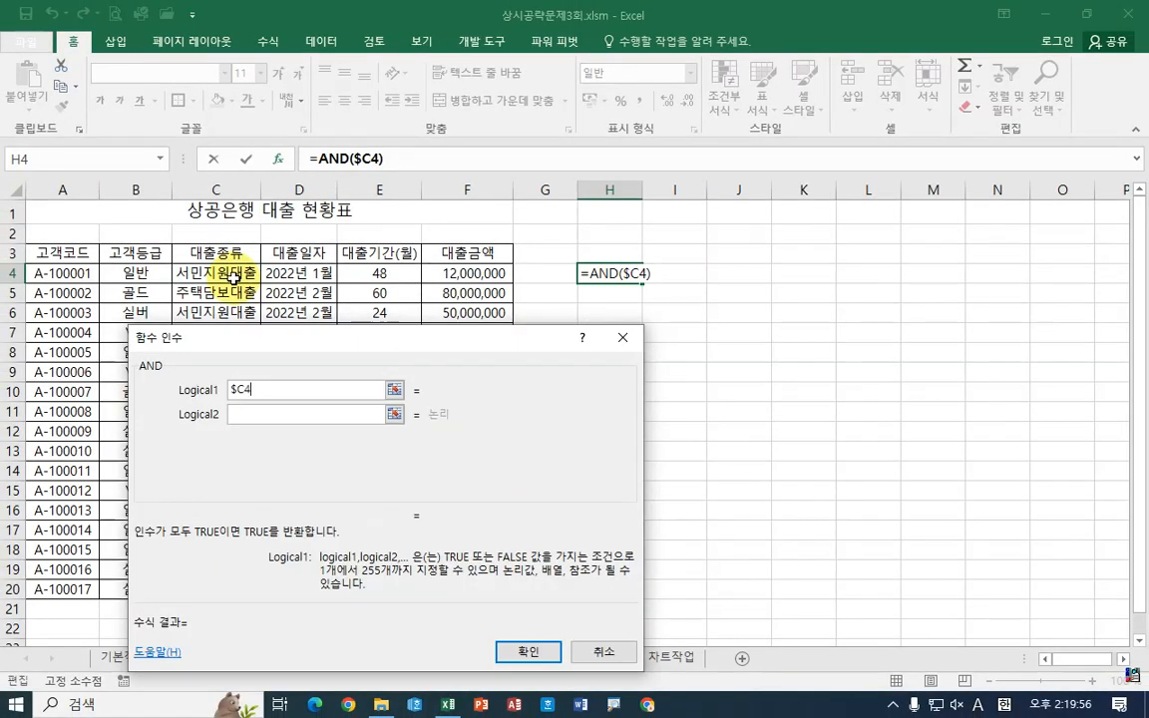
{"action": "type", "text": "=\"wn\""}
{"action": "key", "text": "Left"}
{"action": "type", "text": "wn"}
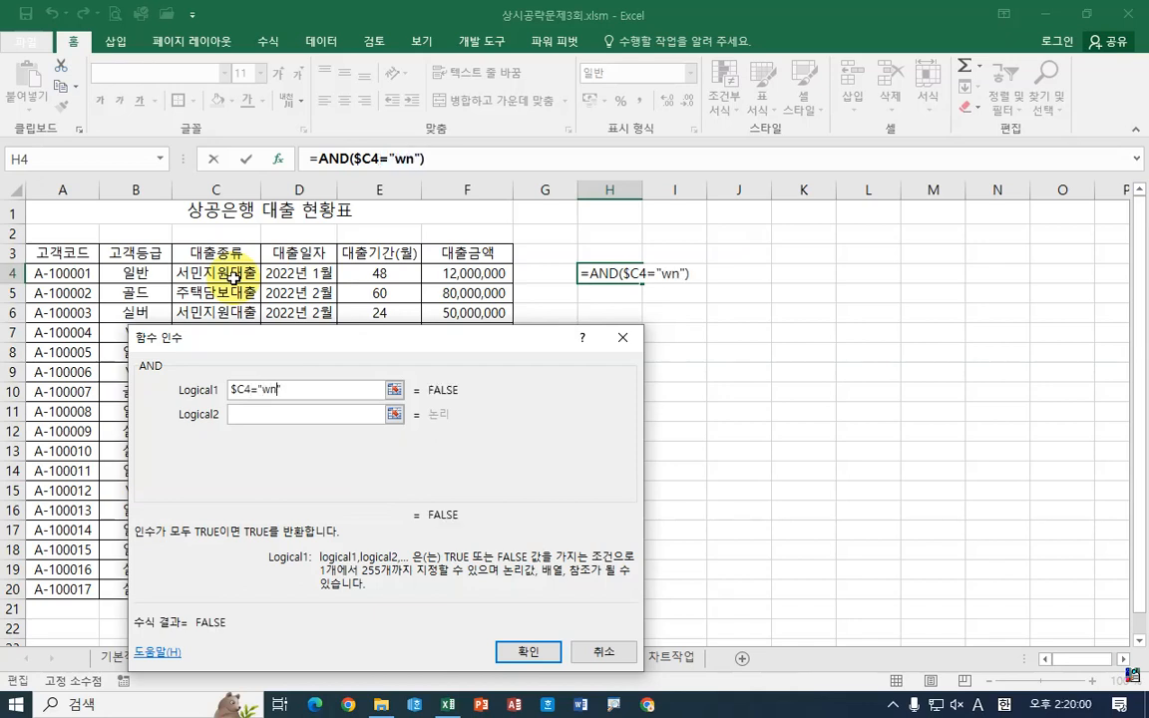
{"action": "key", "text": "BackSpace"}
{"action": "key", "text": "BackSpace"}
{"action": "type", "text": "주"}
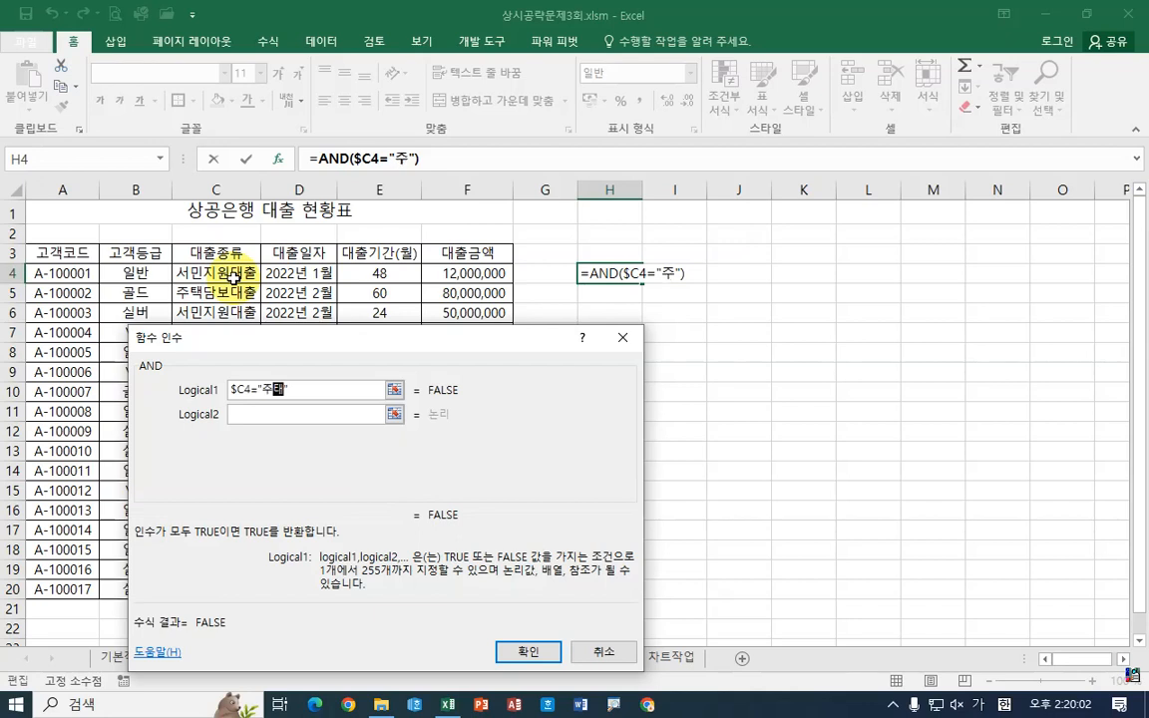
{"action": "type", "text": "택ㅁ"}
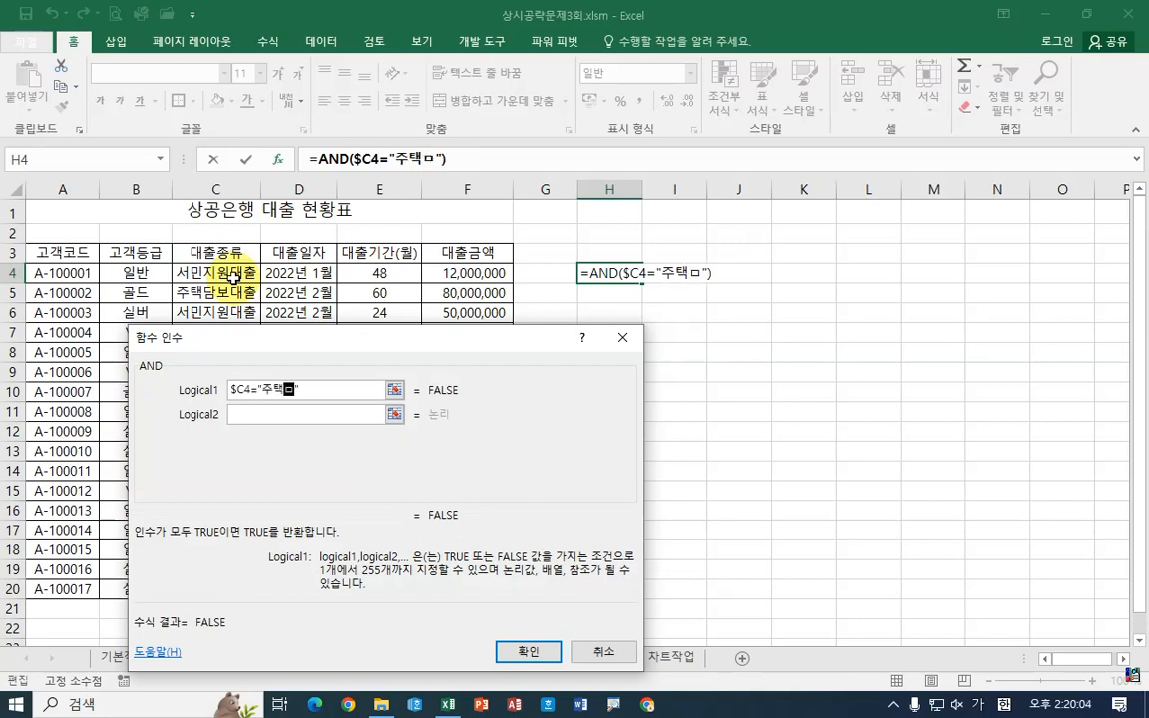
{"action": "type", "text": "담보대"}
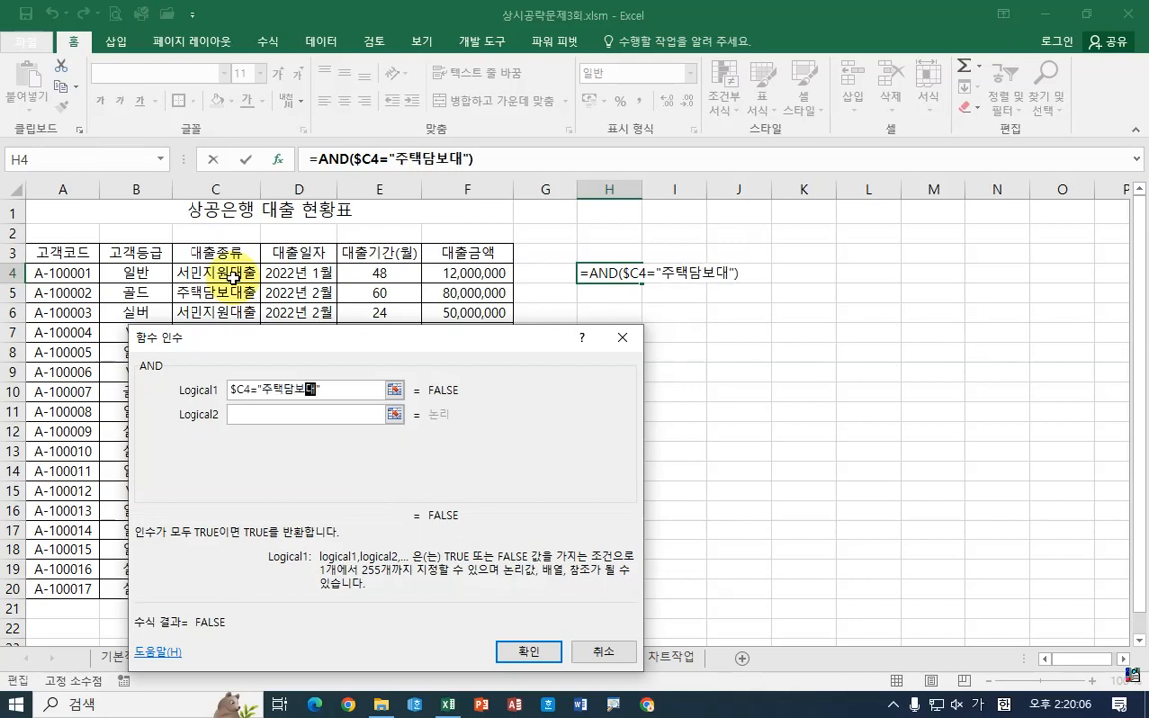
{"action": "type", "text": "출"}
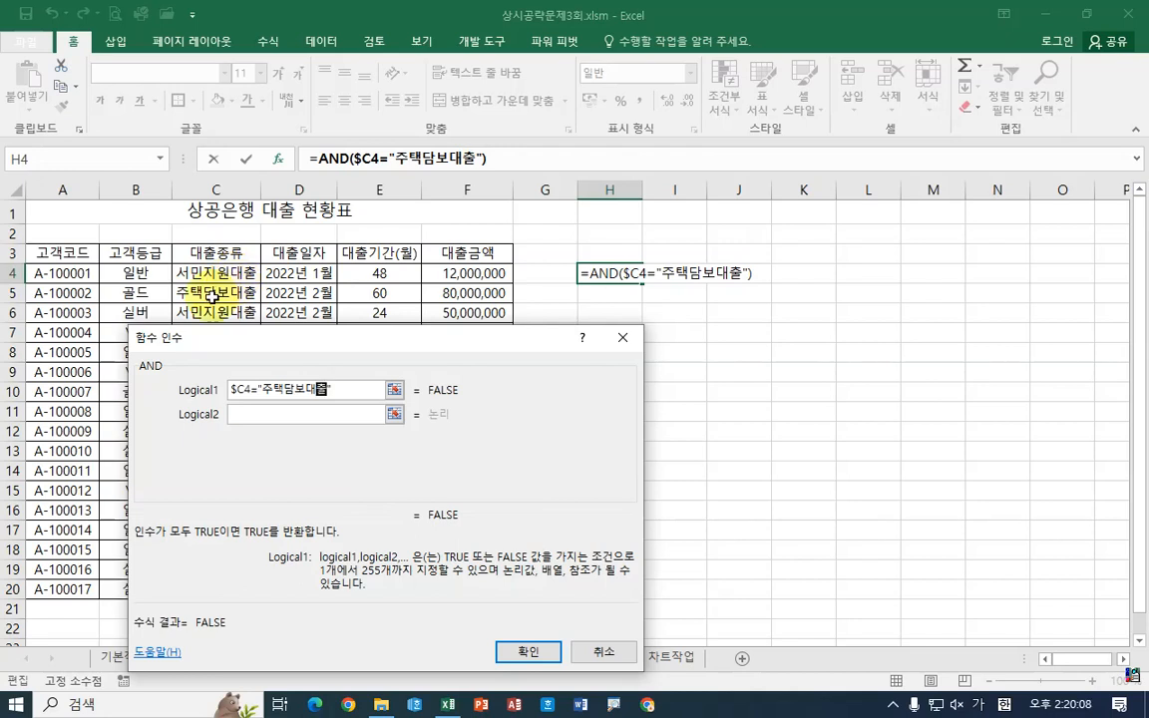
Set the second AND condition to $E4>=24 and complete the formula in H4
{"action": "left_click", "coordinate": [248, 415]}
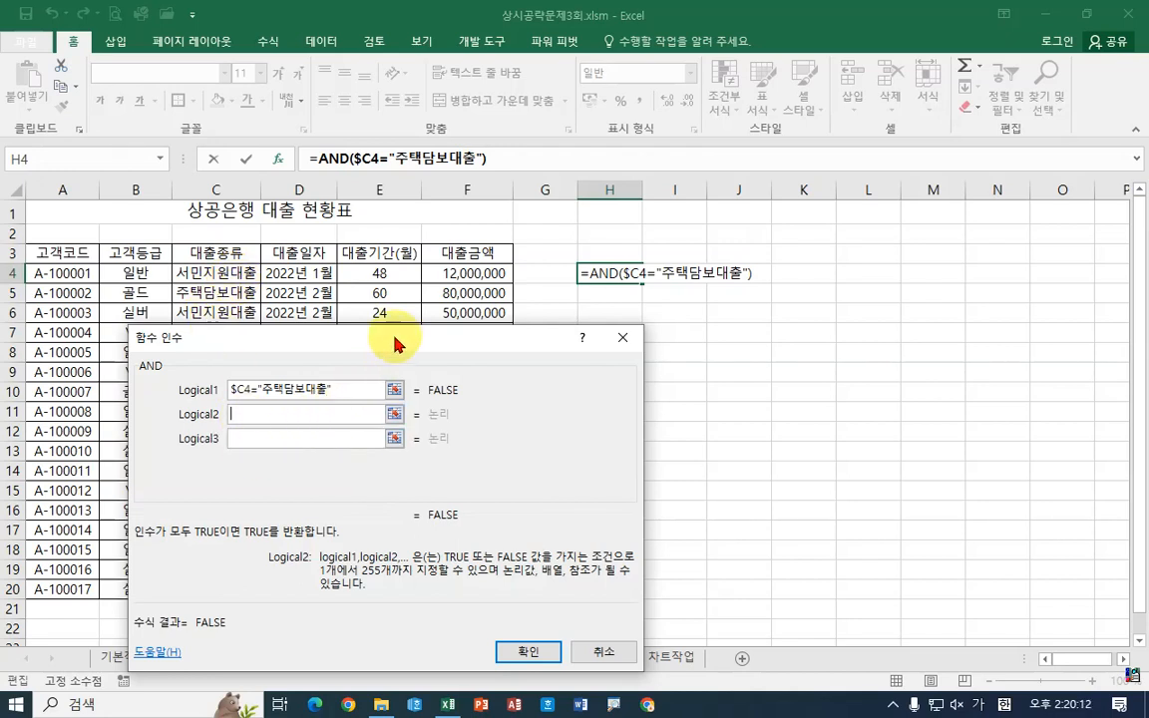
{"action": "left_click", "coordinate": [395, 272]}
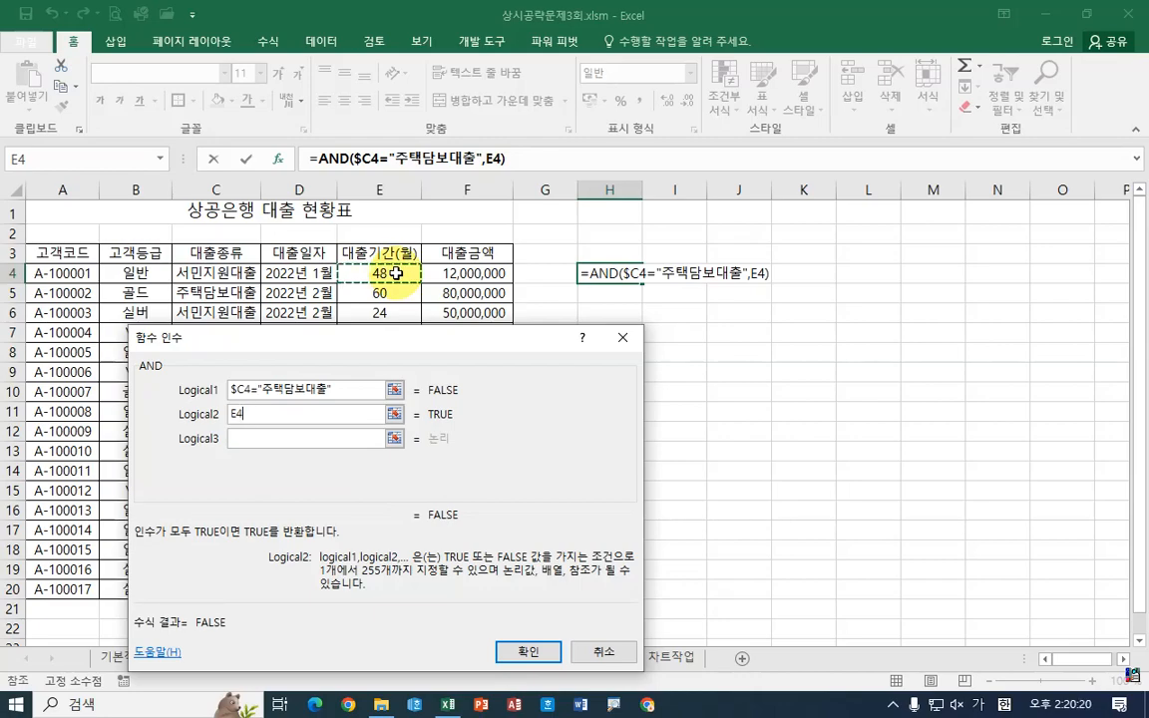
{"action": "key", "text": "F4"}
{"action": "key", "text": "F4"}
{"action": "key", "text": "F4"}
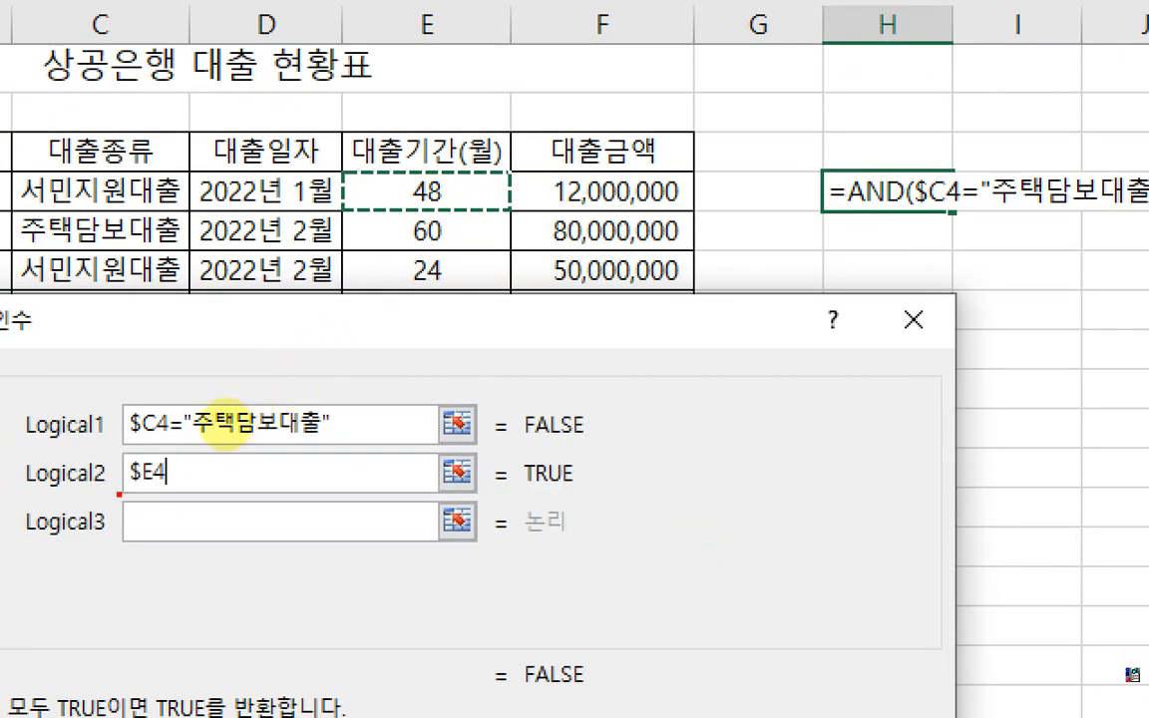
{"action": "left_click_drag", "start_coordinate": [119, 493], "coordinate": [231, 494]}
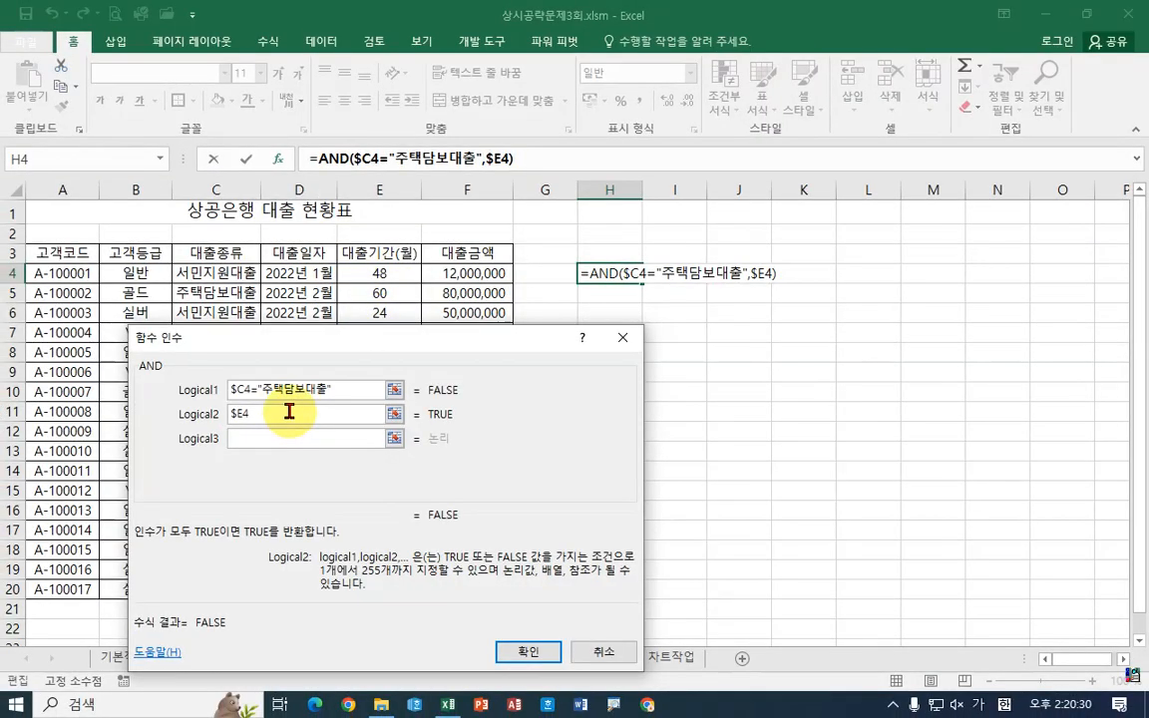
{"action": "type", "text": ">=24"}
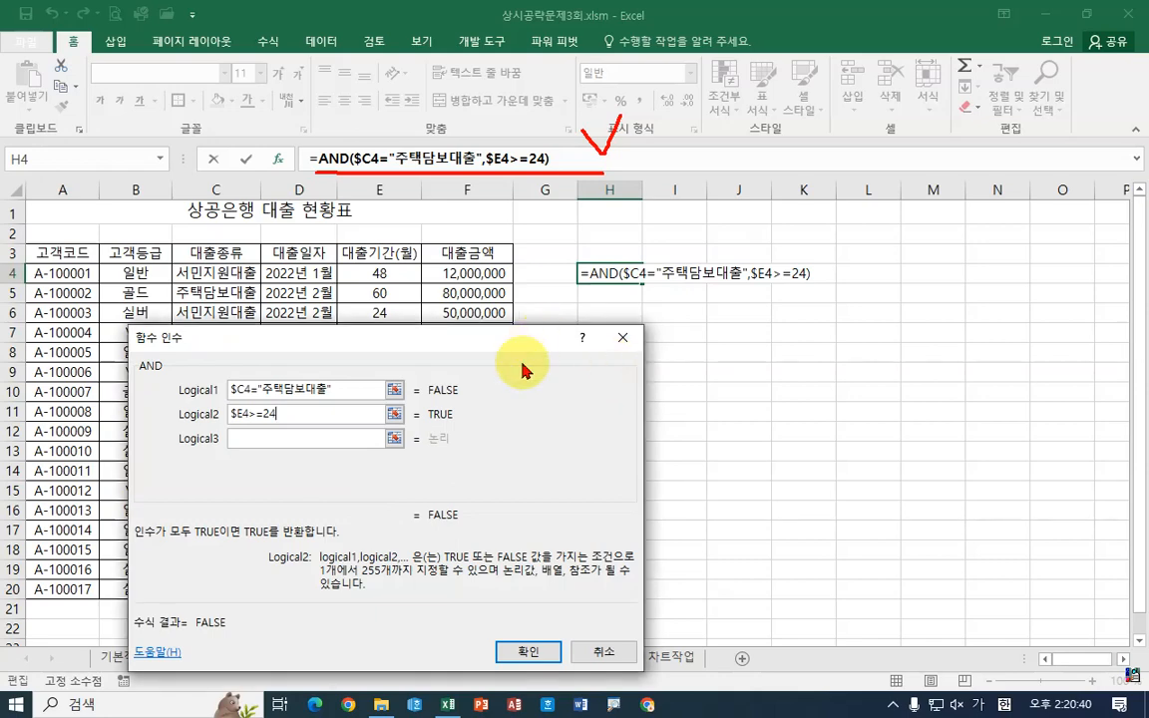
{"action": "left_click", "coordinate": [527, 651]}
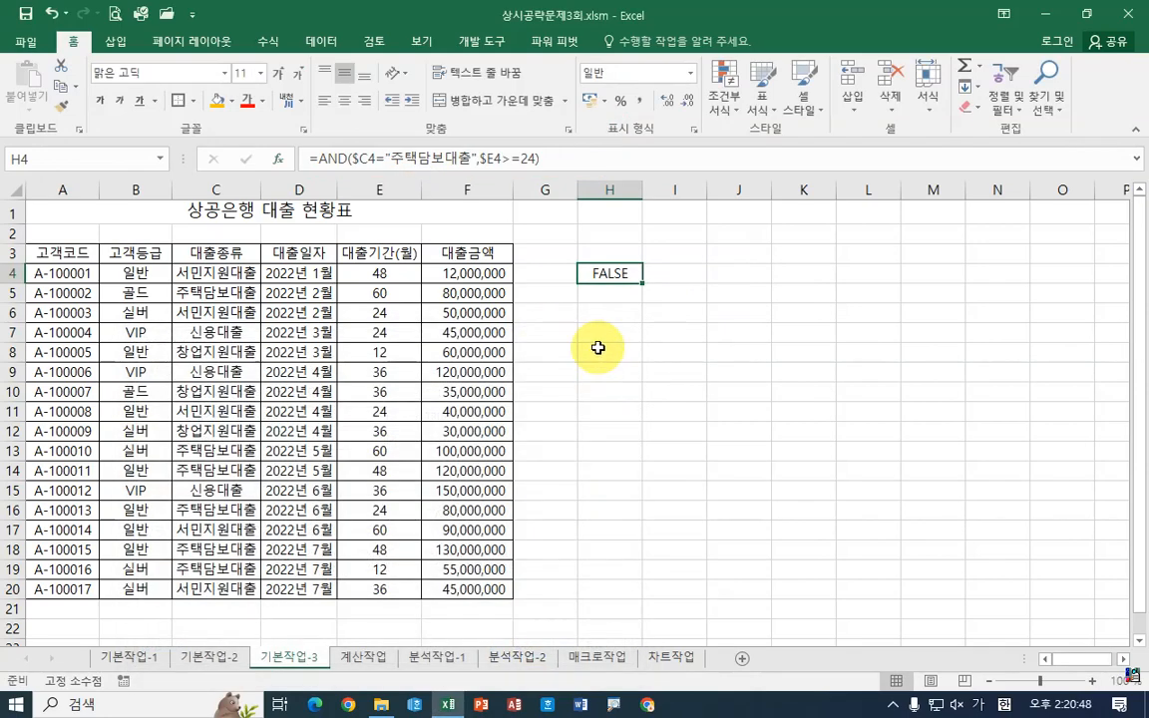
Copy the full text of the AND formula in H4 and leave the cell's editing mode
{"action": "left_click_drag", "start_coordinate": [554, 158], "coordinate": [280, 158]}
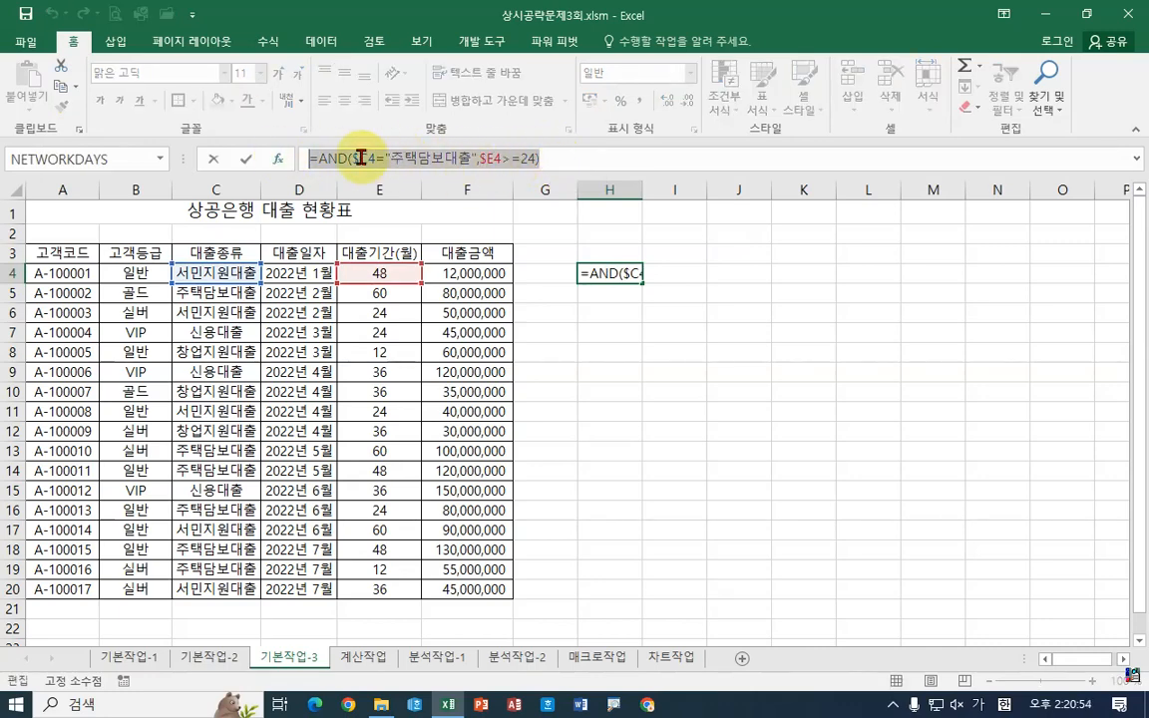
{"action": "right_click", "coordinate": [361, 158]}
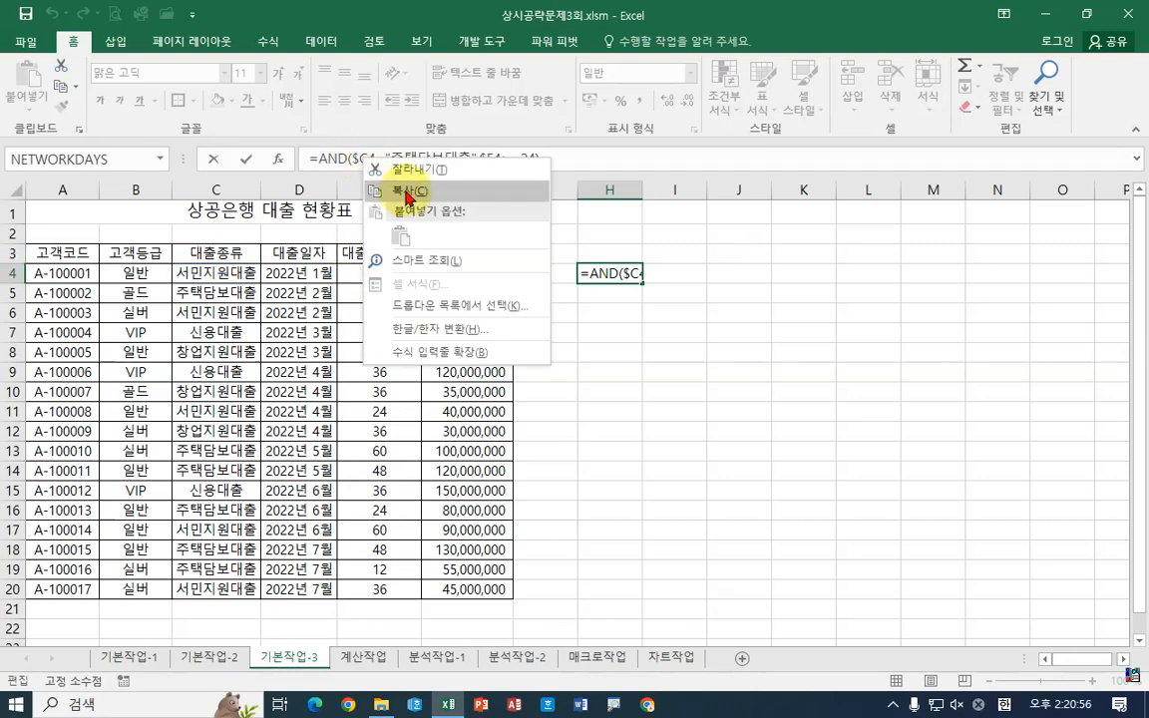
{"action": "left_click", "coordinate": [371, 186]}
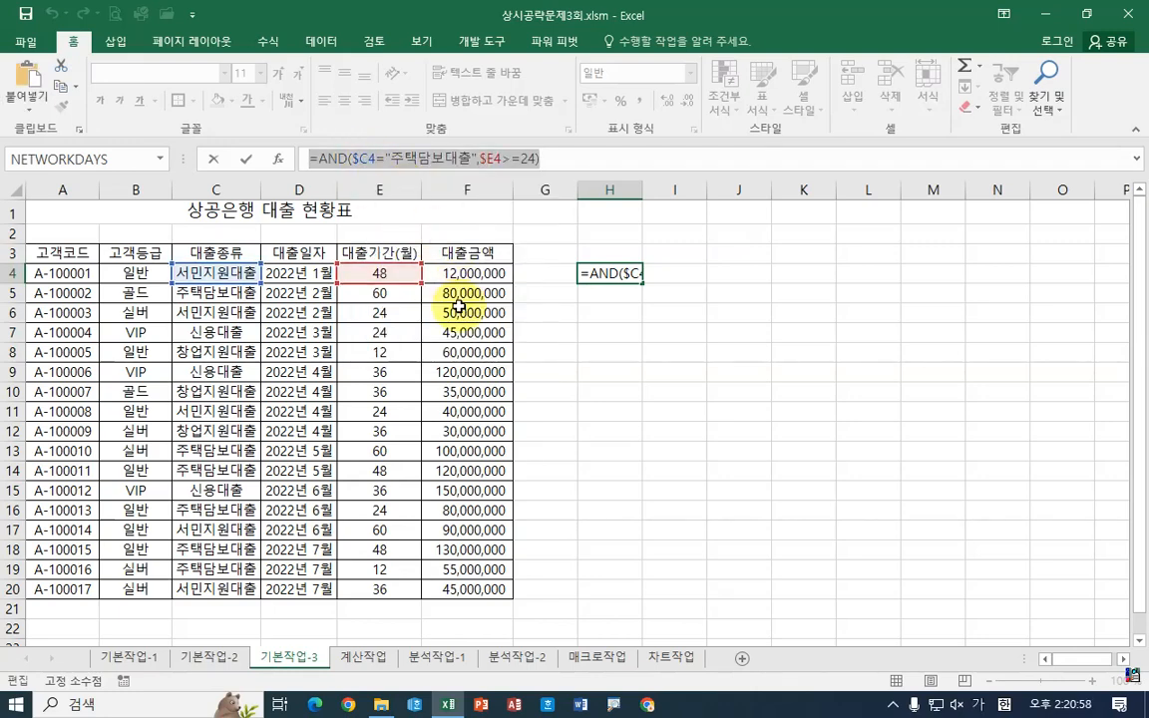
{"action": "key", "text": "ctrl+Return"}
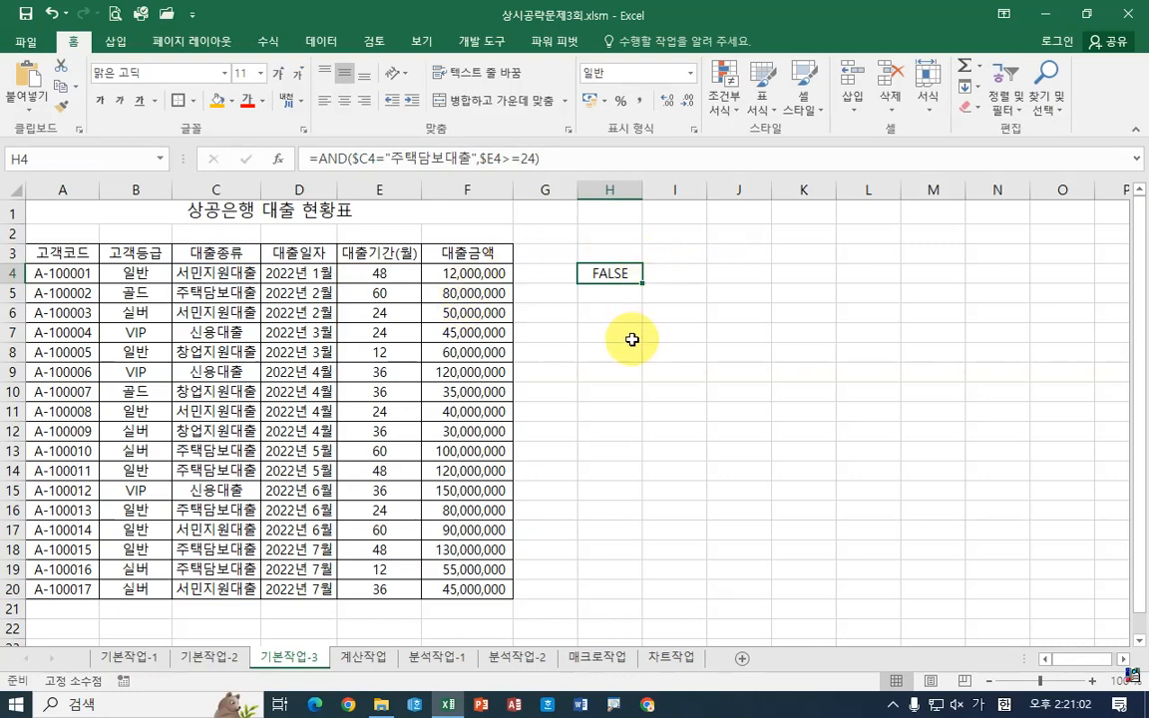
Create a formula-based conditional formatting rule for A4:F20 and paste =AND($C4="주택담보대출",$E4>=24) as its condition
{"action": "left_click_drag", "start_coordinate": [48, 270], "coordinate": [483, 587]}
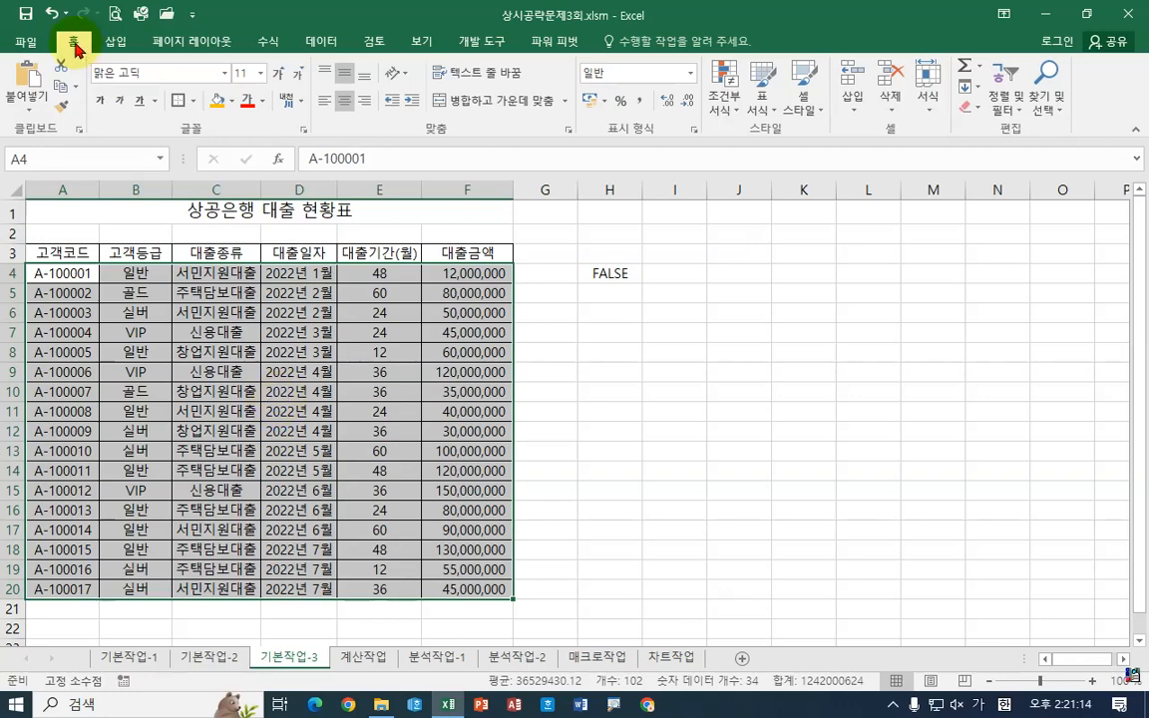
{"action": "left_click", "coordinate": [728, 104]}
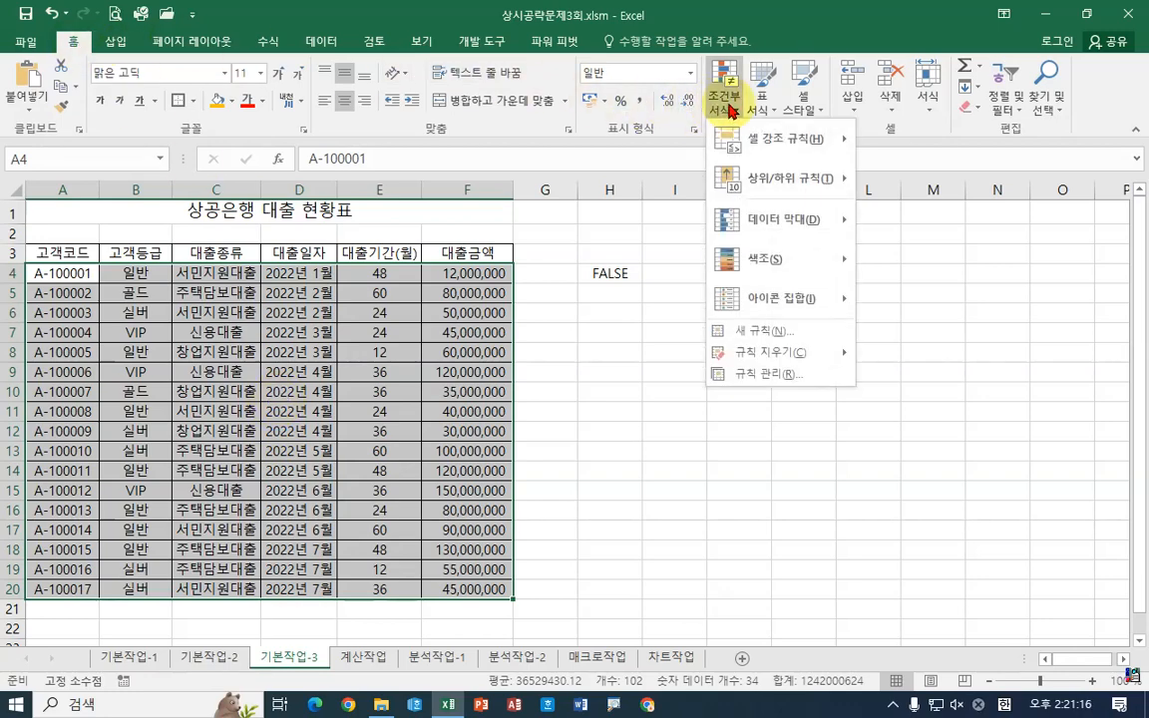
{"action": "left_click", "coordinate": [756, 335]}
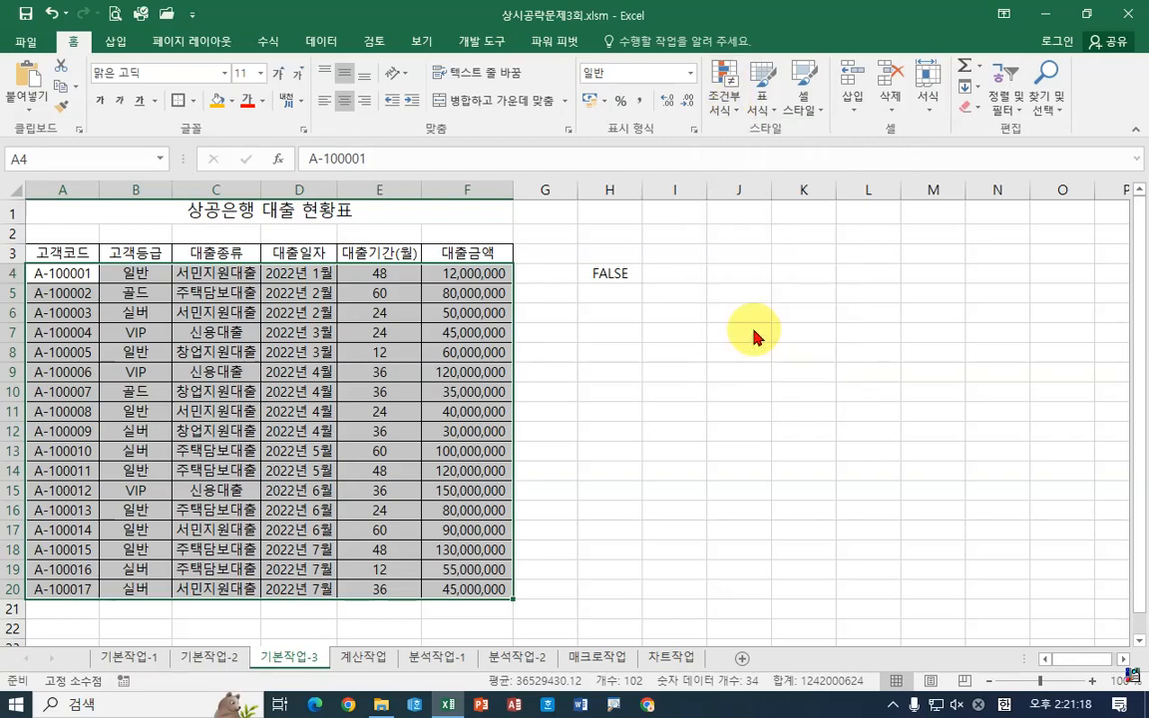
{"action": "left_click", "coordinate": [233, 438]}
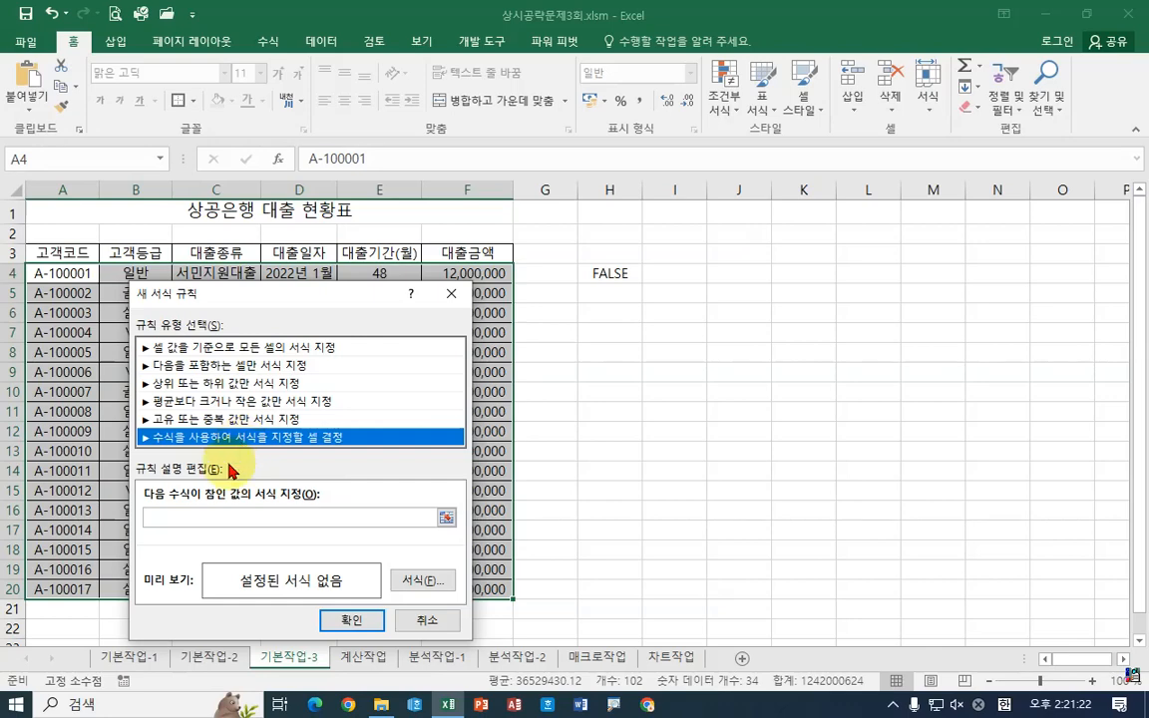
{"action": "left_click", "coordinate": [189, 516]}
{"action": "right_click", "coordinate": [189, 515]}
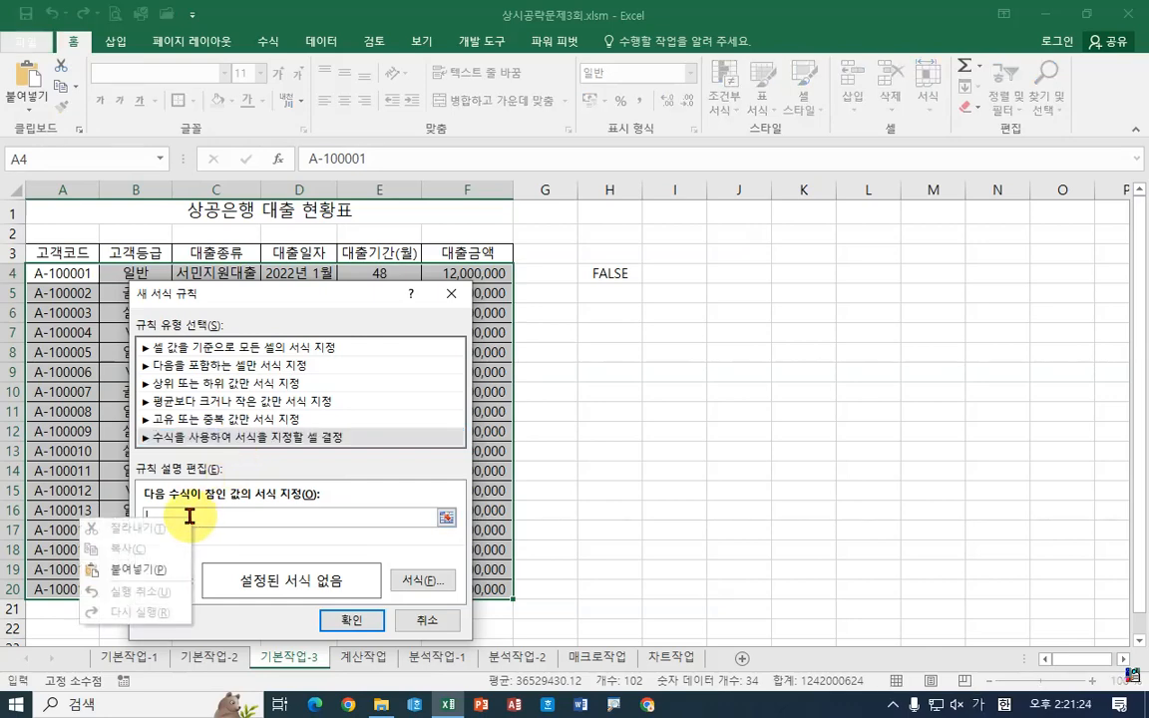
{"action": "left_click", "coordinate": [149, 578]}
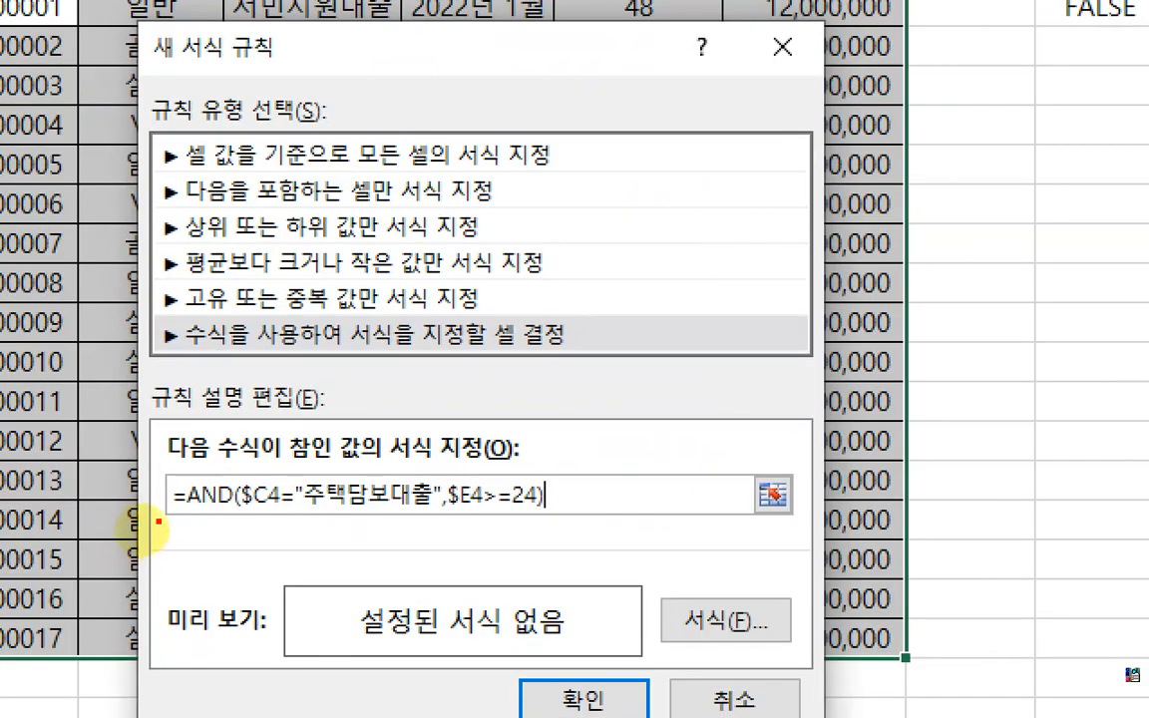
{"action": "left_click_drag", "start_coordinate": [158, 520], "coordinate": [628, 535]}
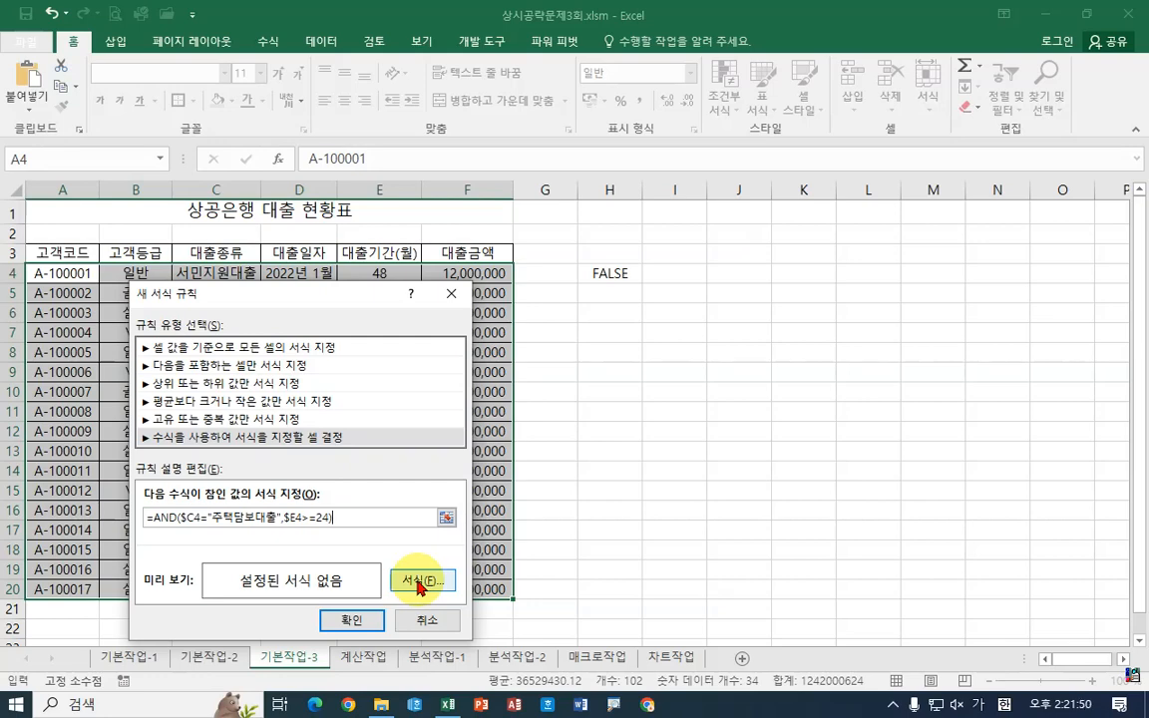
Set the rule's font style to 굵게 (bold) and its font color to standard blue, and apply the rule
{"action": "left_click", "coordinate": [418, 584]}
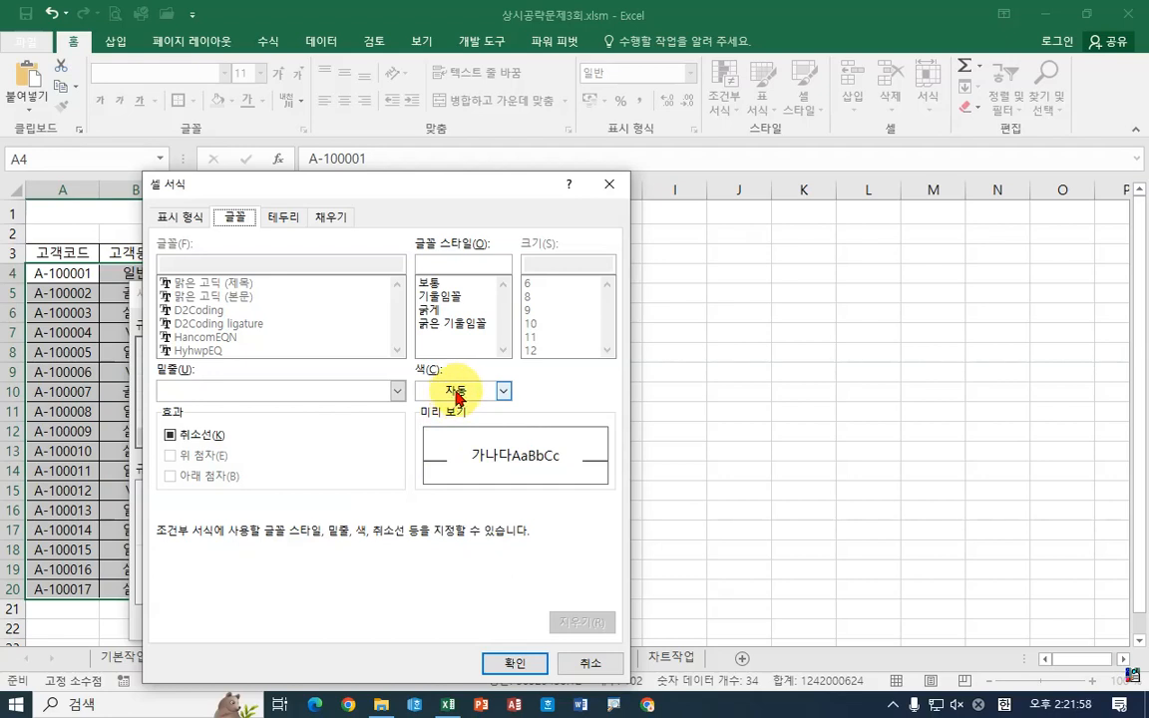
{"action": "left_click", "coordinate": [431, 313]}
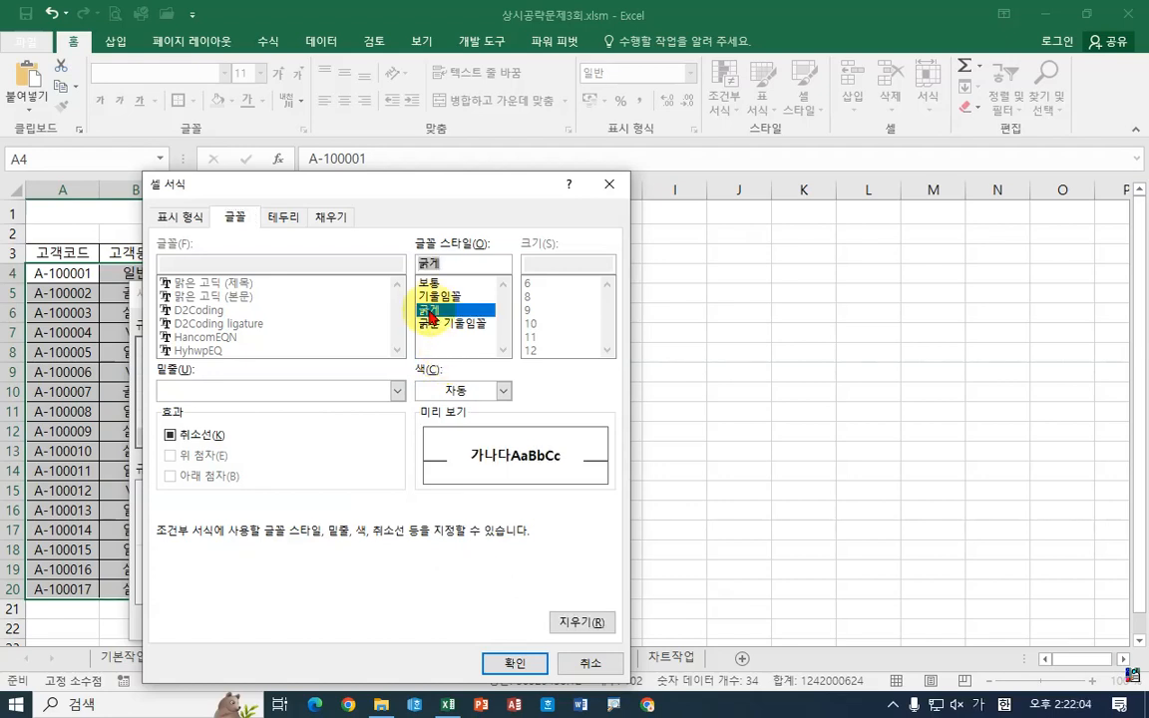
{"action": "left_click", "coordinate": [503, 390]}
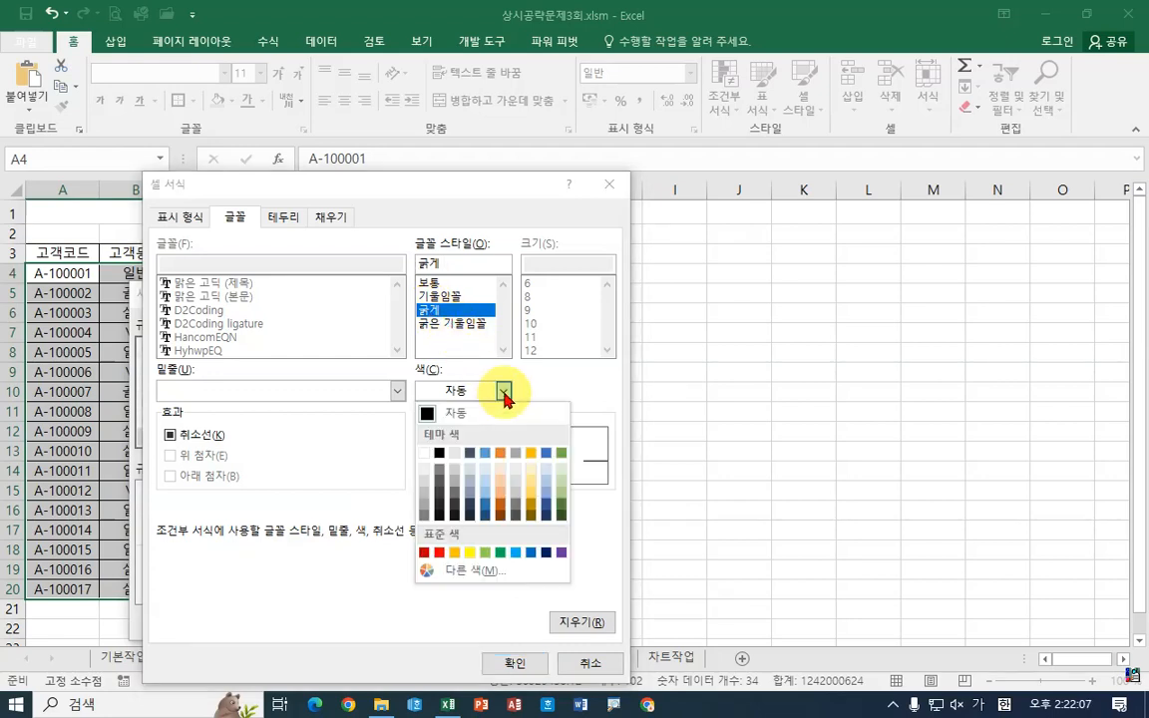
{"action": "left_click", "coordinate": [532, 552]}
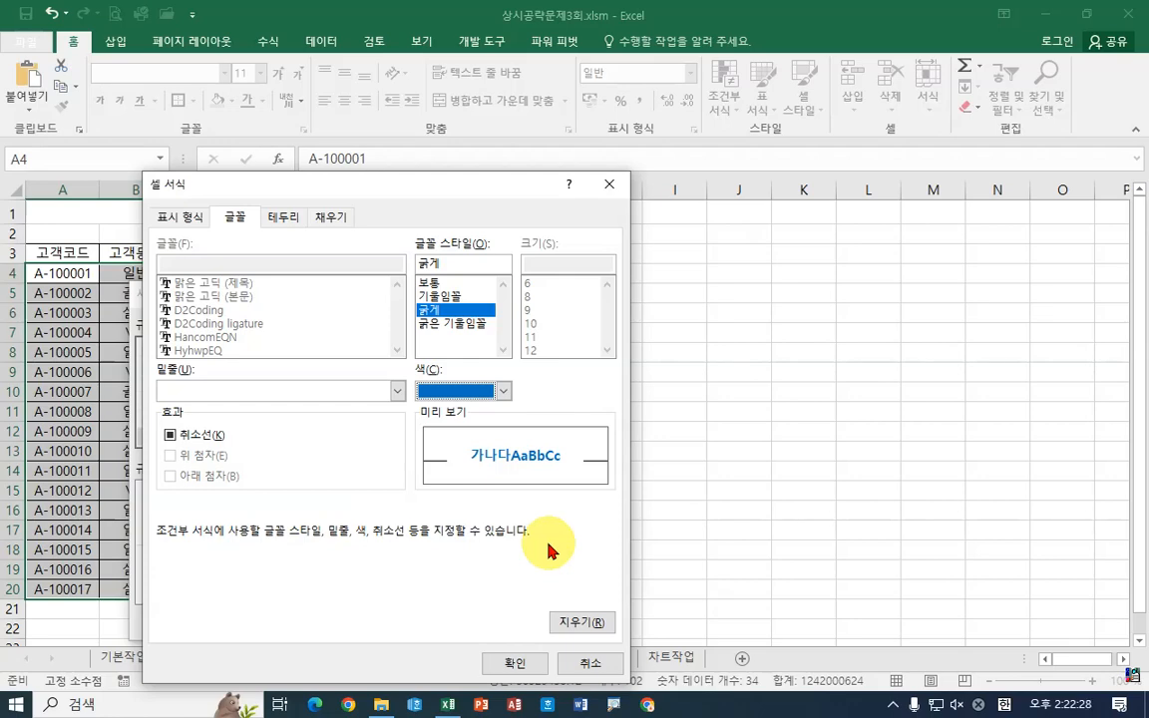
{"action": "left_click", "coordinate": [514, 662]}
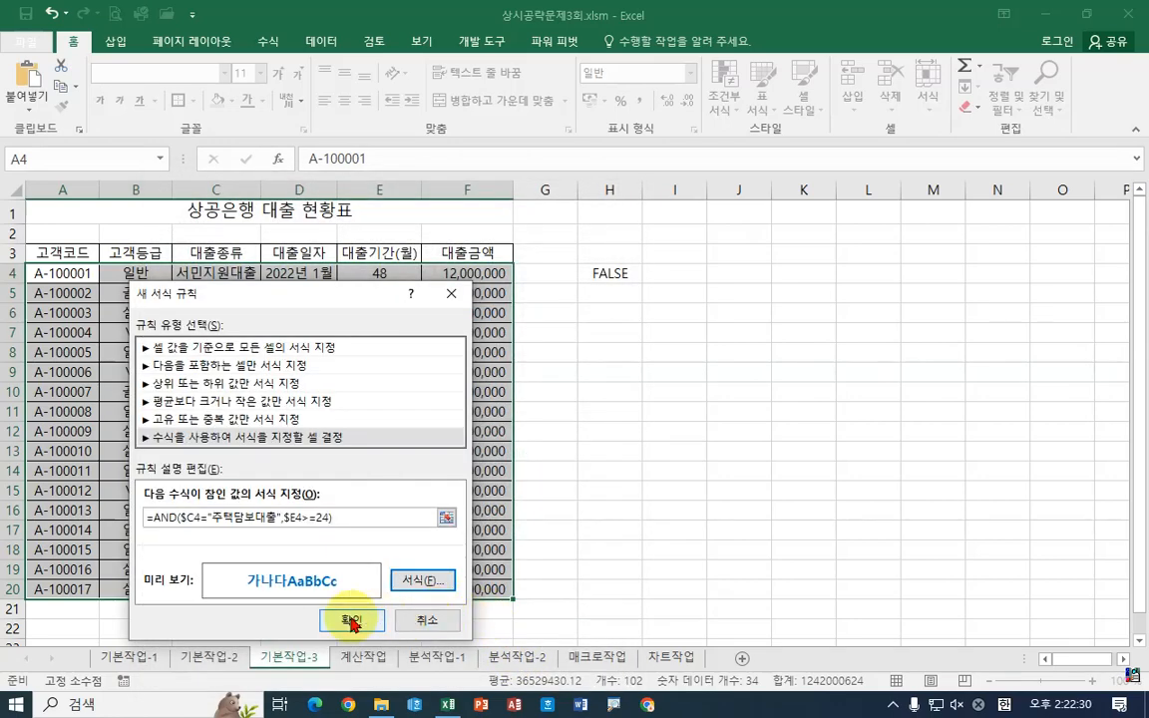
{"action": "left_click", "coordinate": [351, 620]}
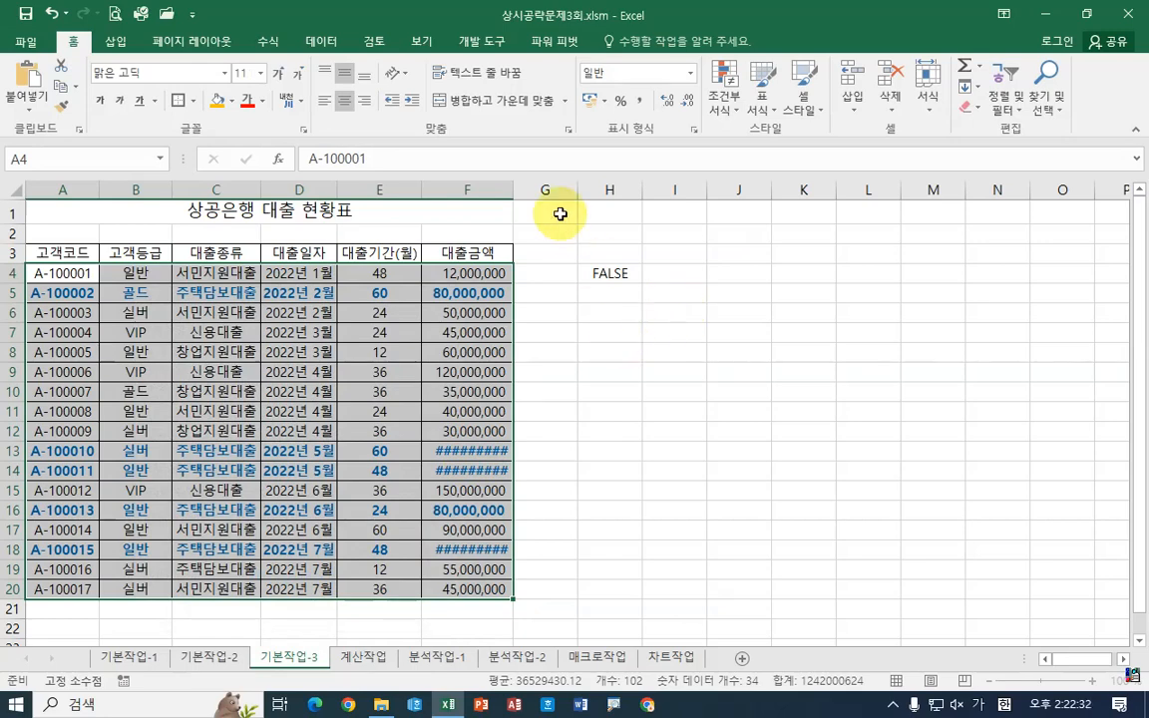
Auto-fit the width of column F to its contents and clear the helper formula from cell H4
{"action": "double_click", "coordinate": [514, 189]}
{"action": "left_click", "coordinate": [634, 367]}
{"action": "left_click", "coordinate": [636, 276]}
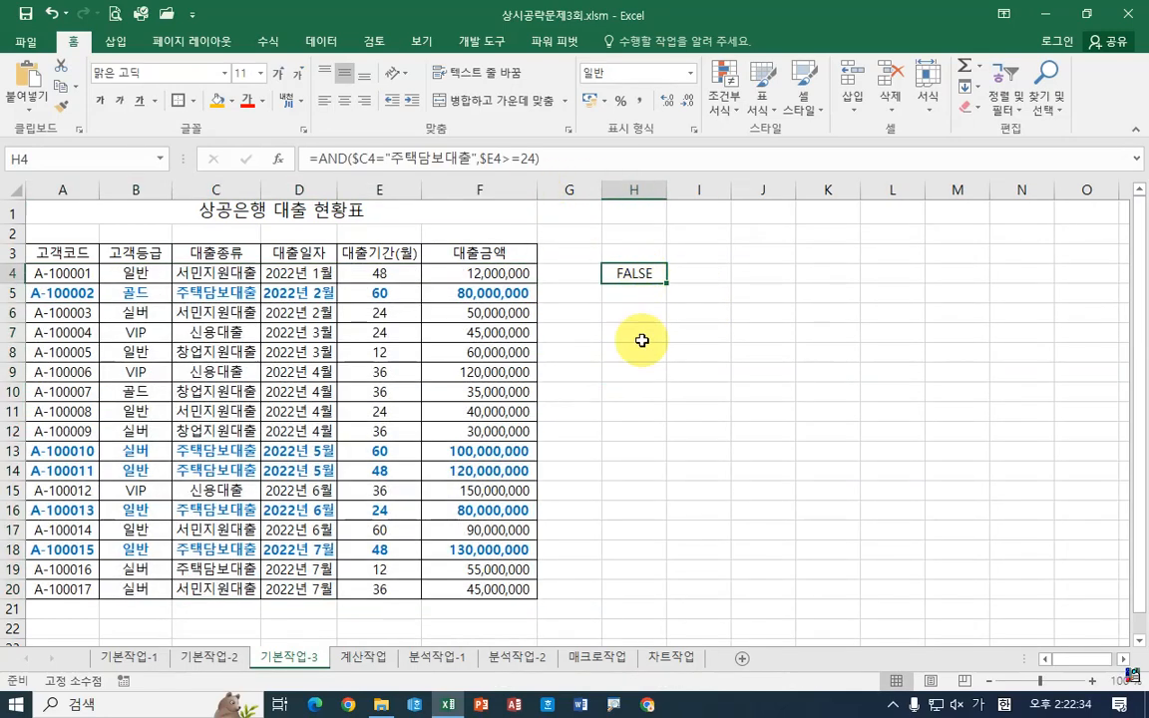
{"action": "key", "text": "Delete"}
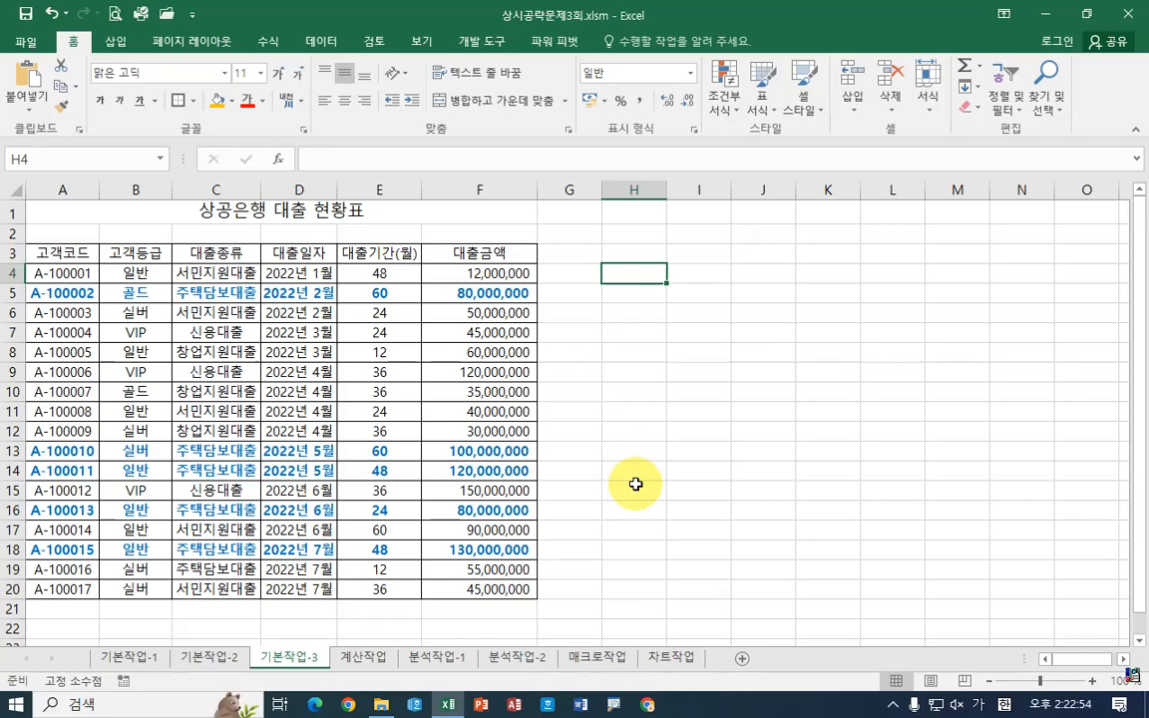
Open the 분석작업-1 sheet and examine the empty rows below the table, from A23 to A27, for the report's position
{"action": "left_click", "coordinate": [435, 659]}
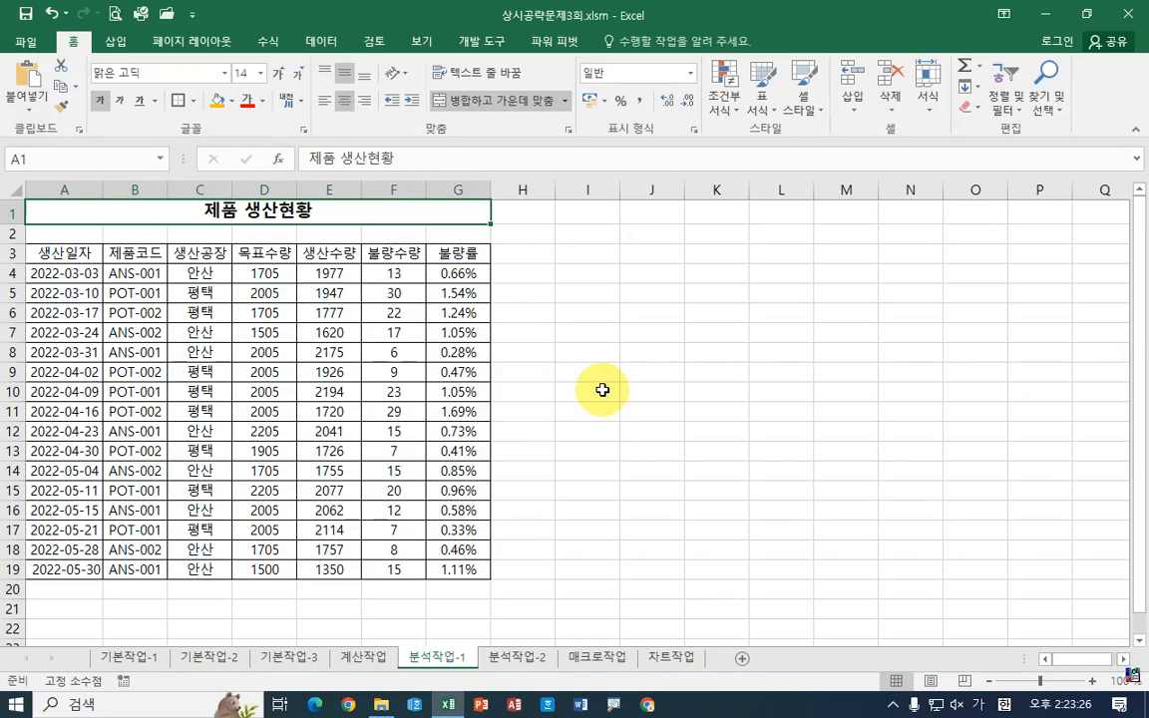
{"action": "scroll", "coordinate": [224, 484], "scroll_direction": "down", "scroll_amount": 3}
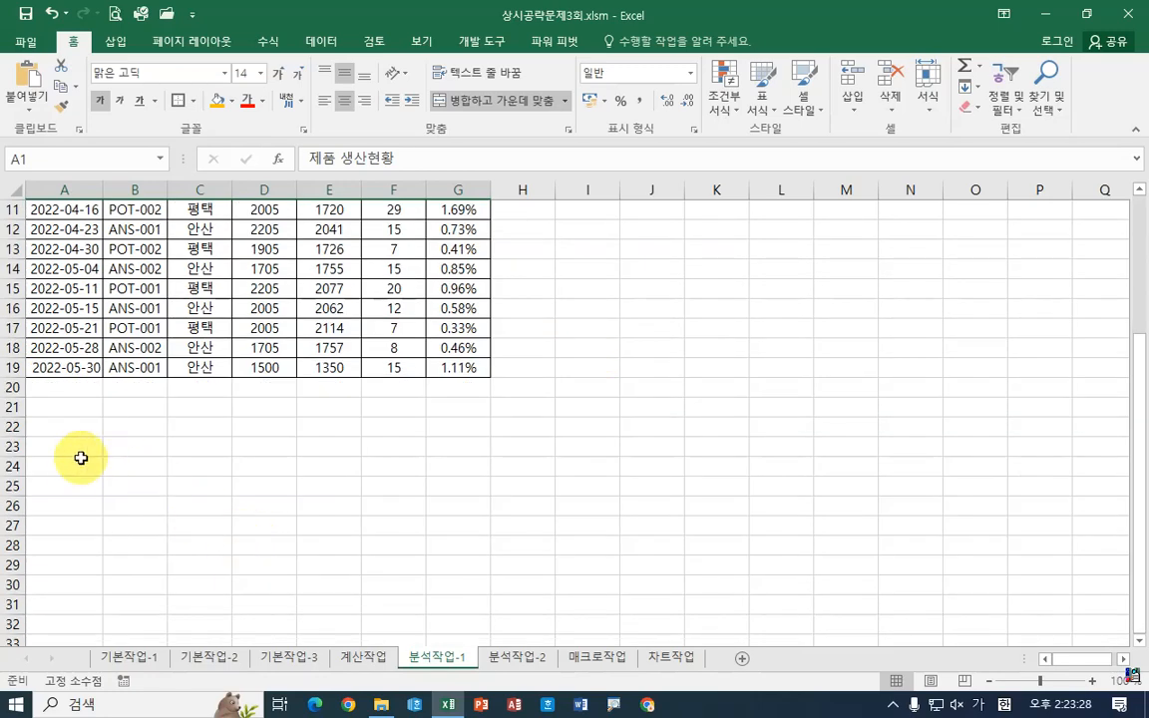
{"action": "left_click", "coordinate": [70, 486]}
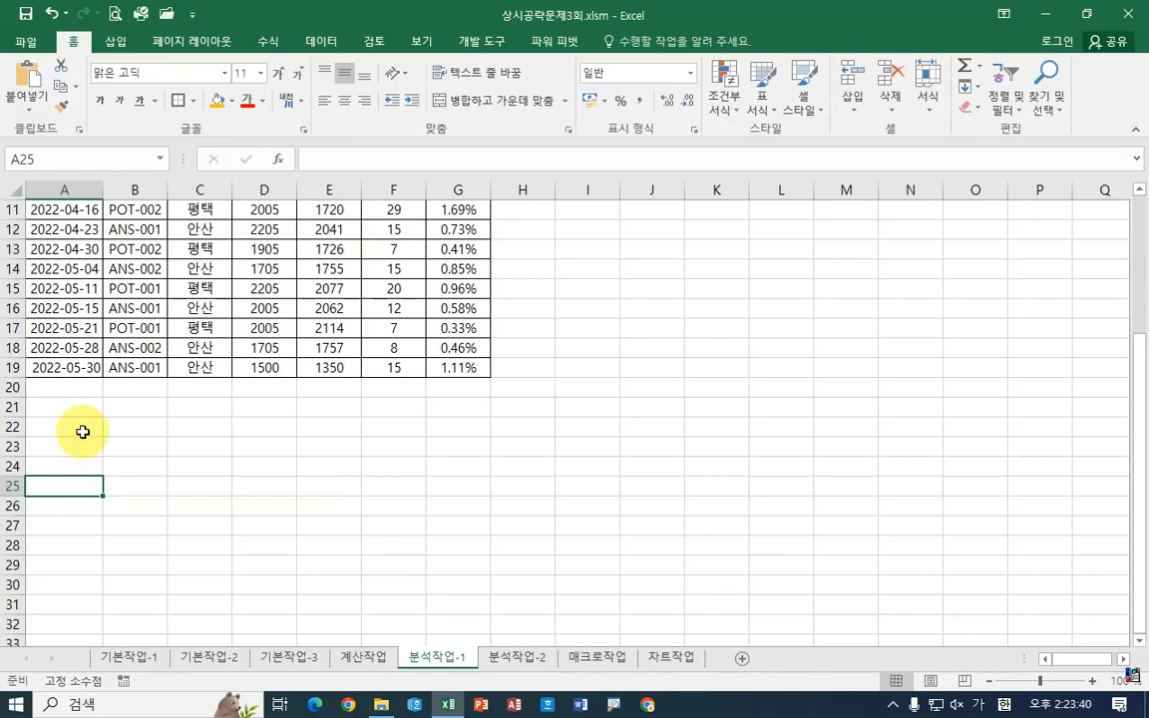
{"action": "left_click", "coordinate": [77, 446]}
{"action": "left_click", "coordinate": [77, 484]}
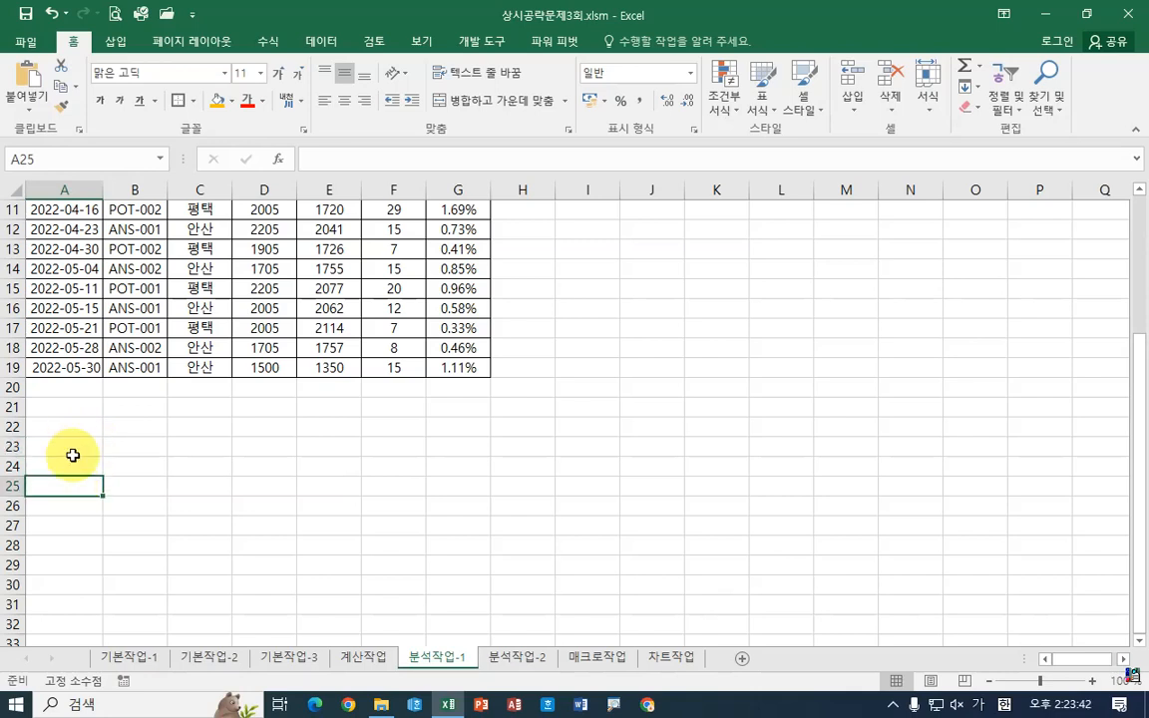
{"action": "left_click", "coordinate": [71, 450]}
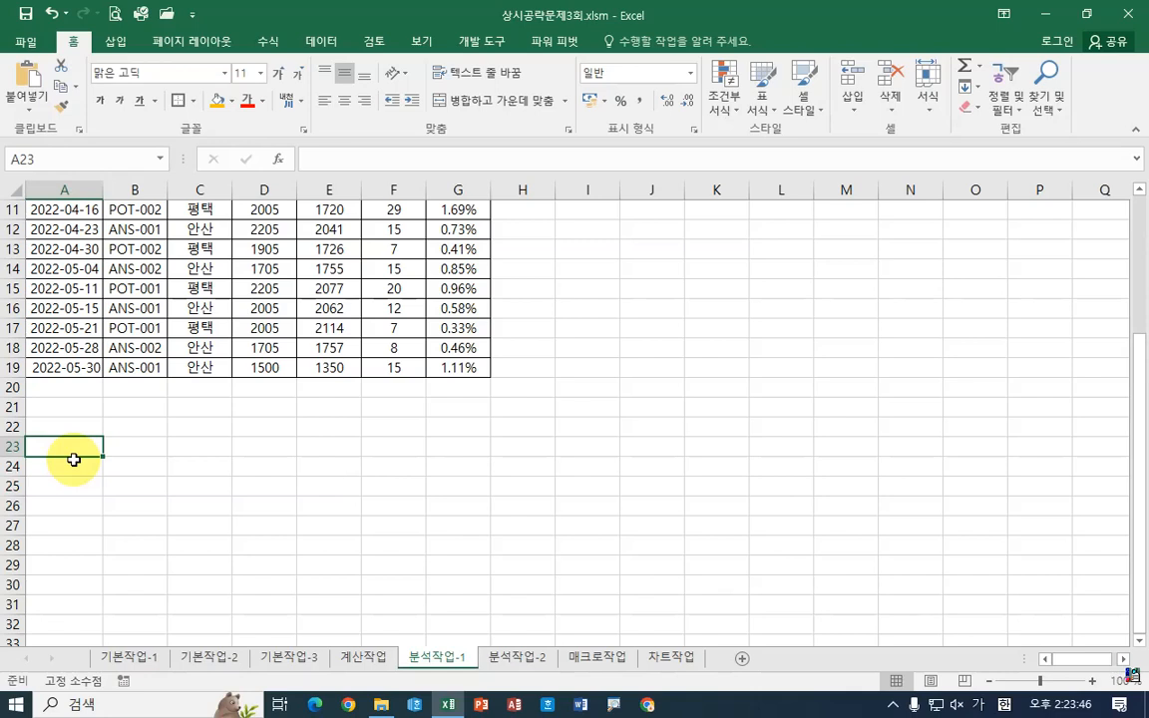
{"action": "left_click", "coordinate": [10, 445]}
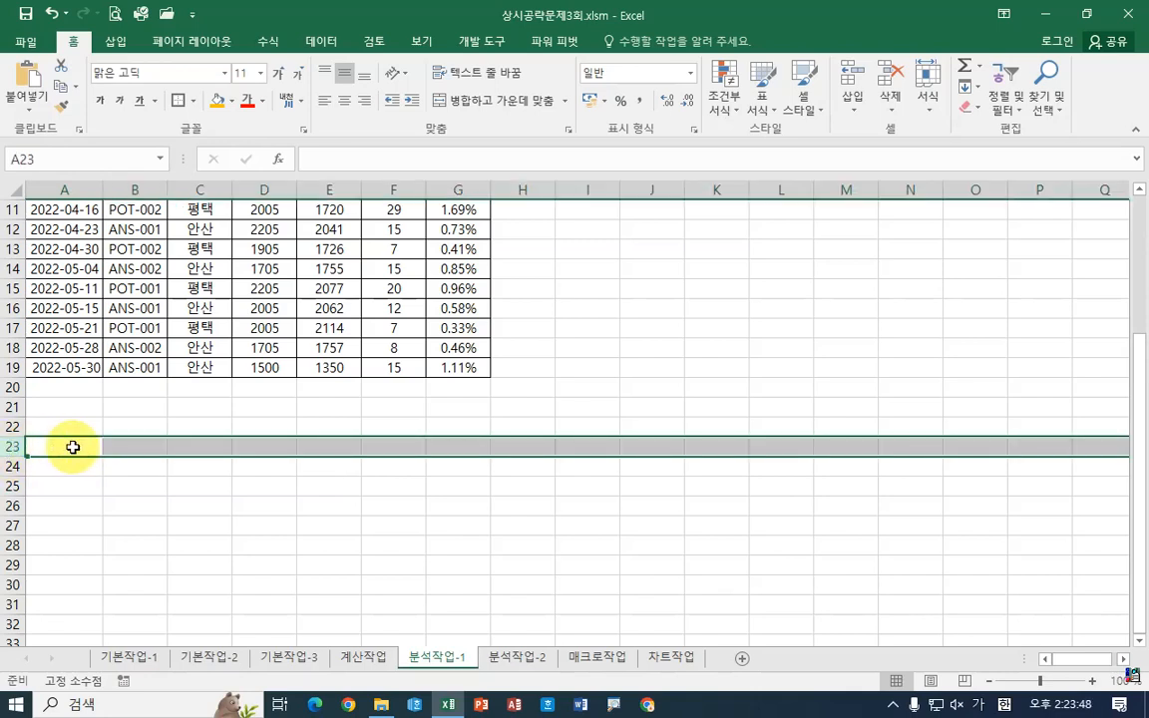
{"action": "left_click", "coordinate": [73, 447]}
{"action": "left_click", "coordinate": [68, 481]}
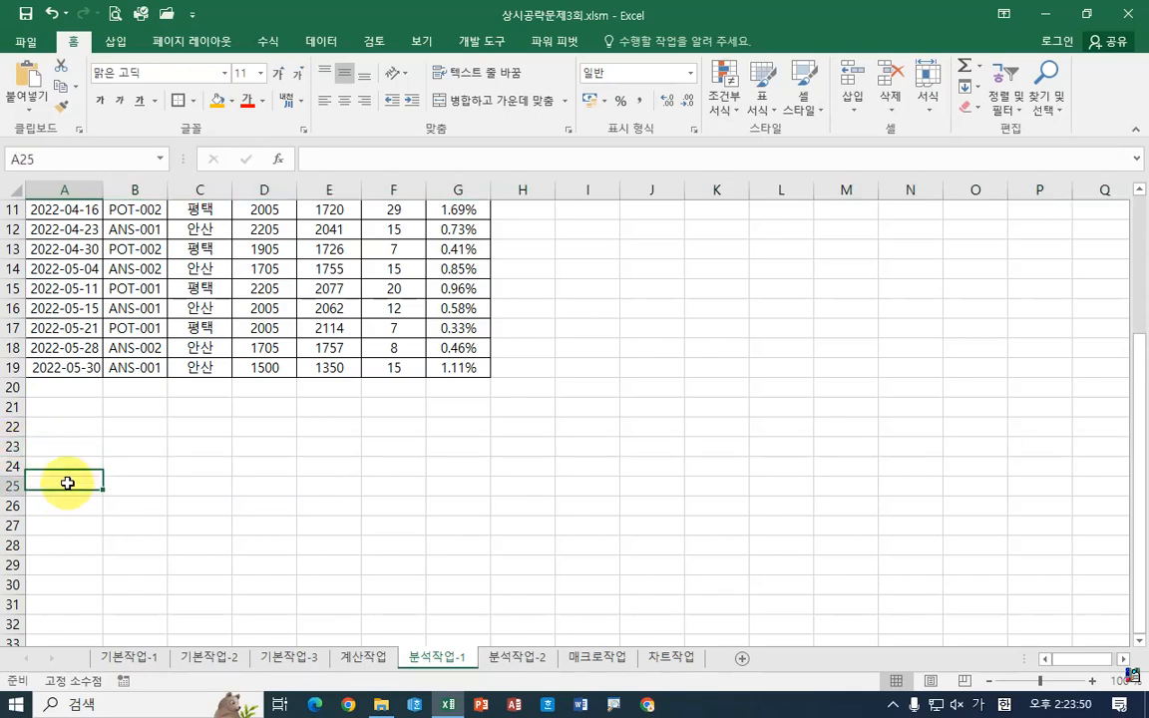
{"action": "left_click", "coordinate": [67, 525]}
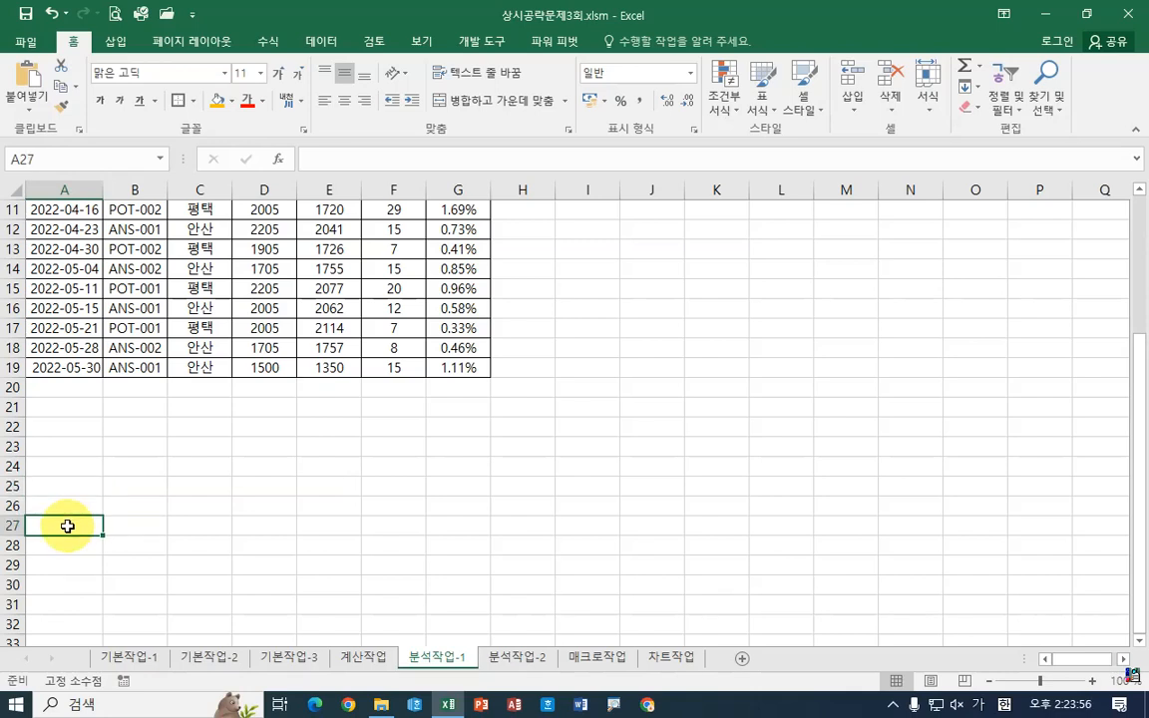
{"action": "left_click", "coordinate": [91, 484]}
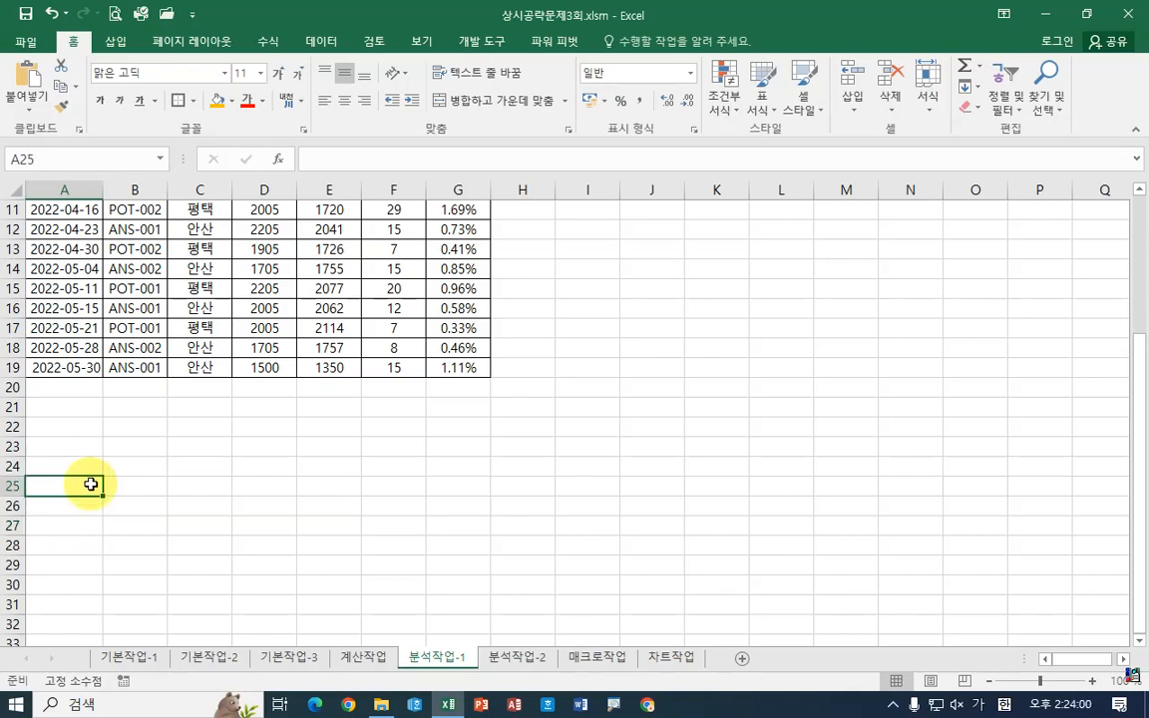
{"action": "scroll", "coordinate": [273, 429], "scroll_direction": "up", "scroll_amount": 4}
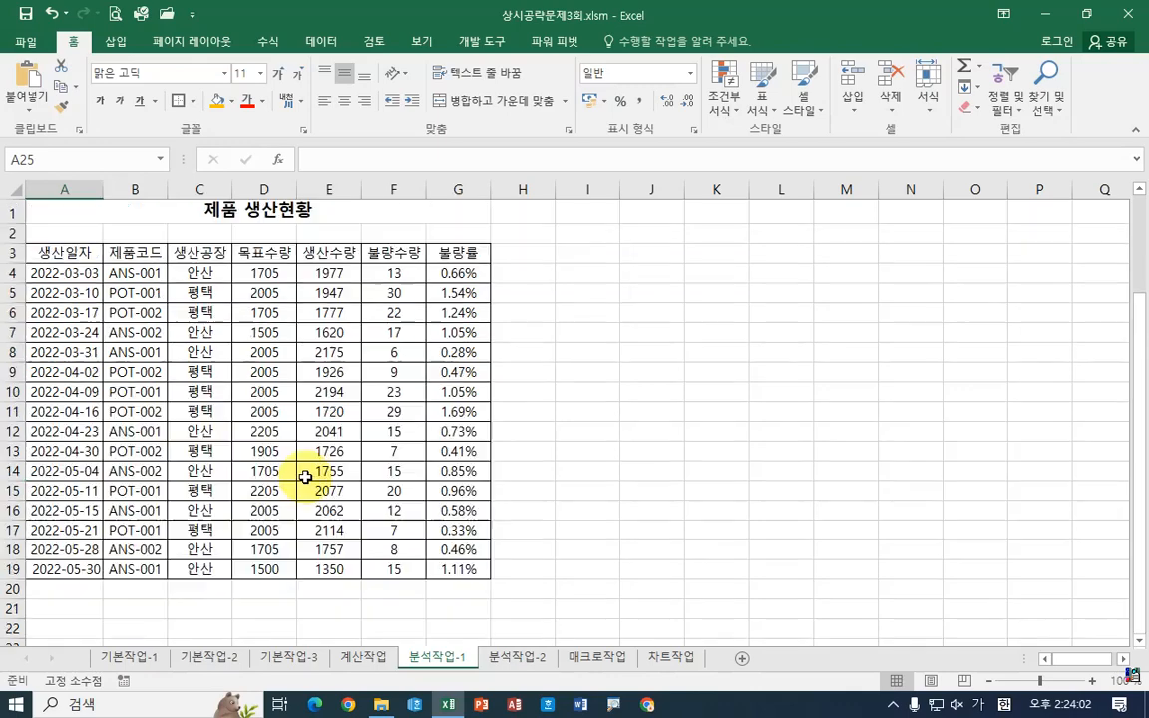
Create a pivot table from A3:G19 of the 분석작업-1 sheet, placed in the existing worksheet at cell A25
{"action": "left_click_drag", "start_coordinate": [52, 257], "coordinate": [457, 569]}
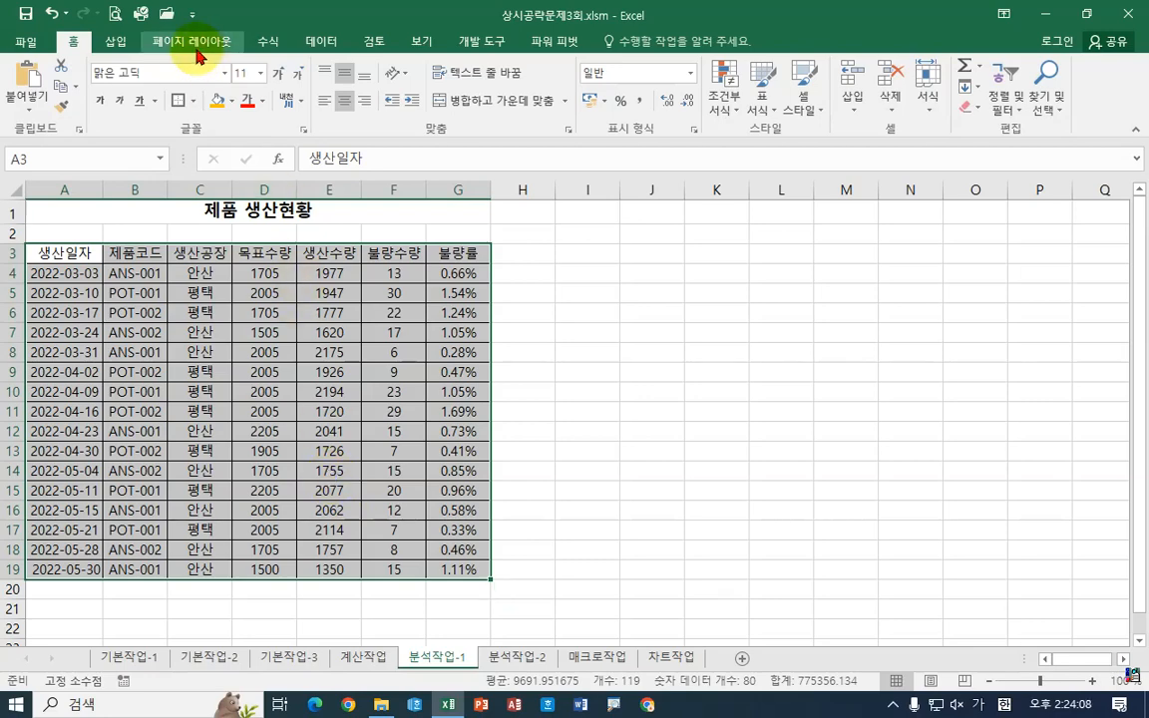
{"action": "left_click", "coordinate": [118, 45]}
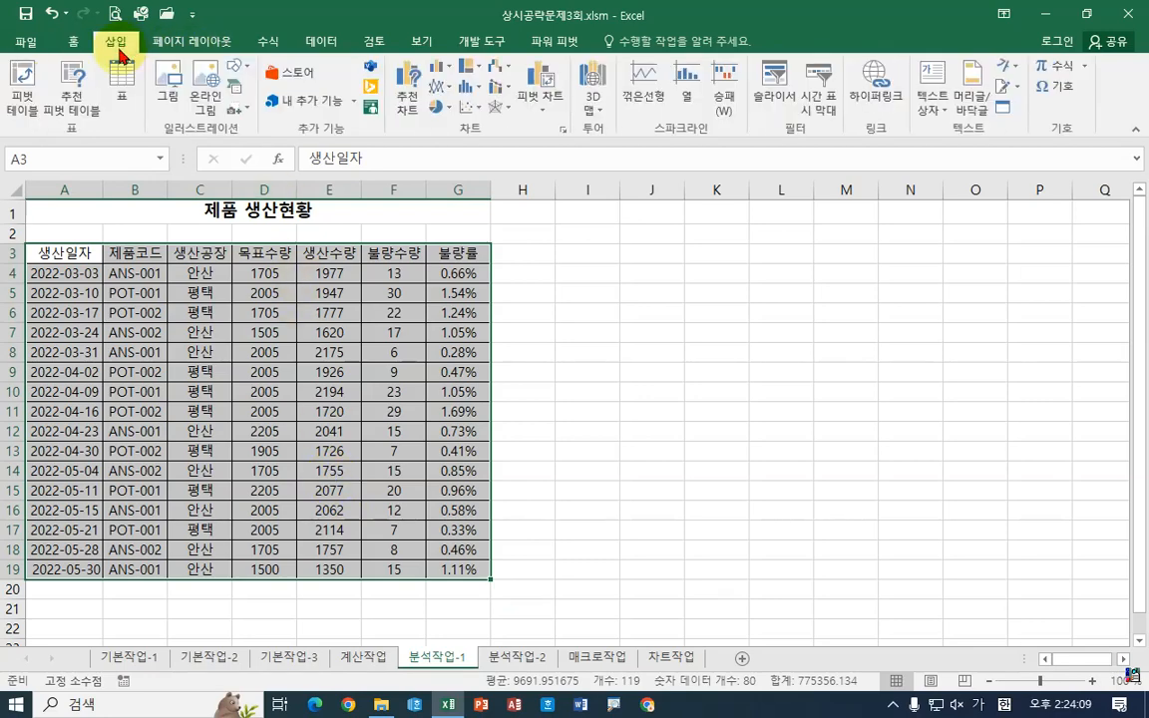
{"action": "left_click", "coordinate": [18, 98]}
{"action": "left_click_drag", "start_coordinate": [253, 257], "coordinate": [680, 132]}
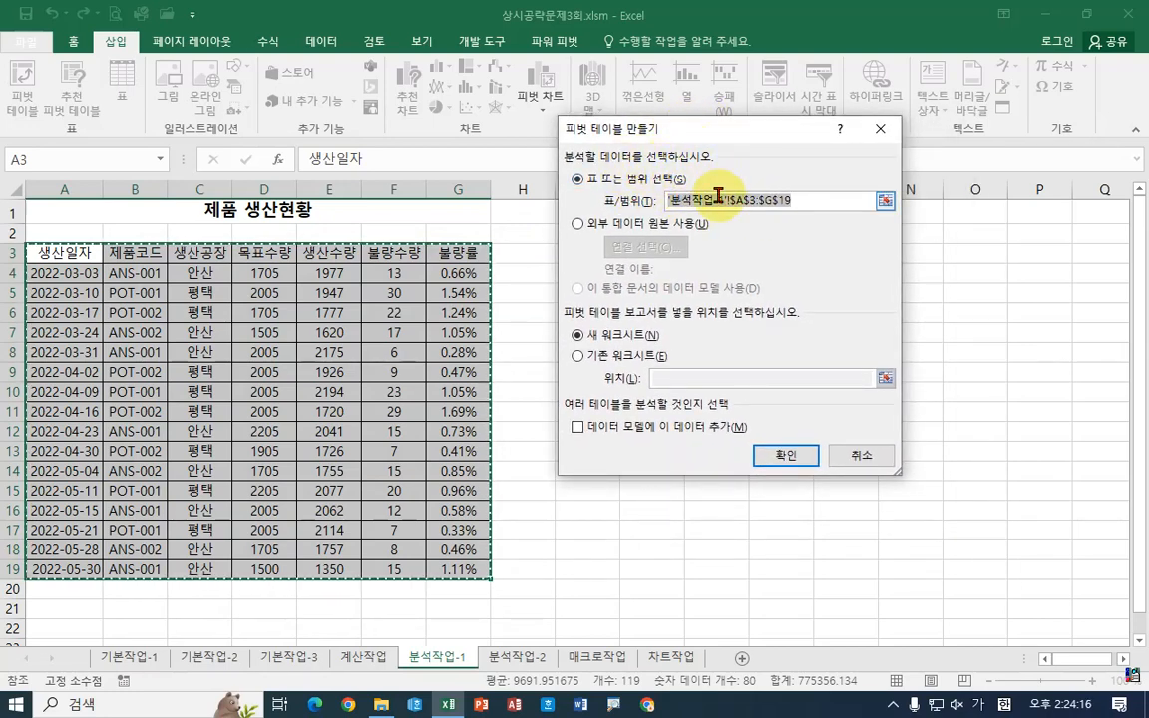
{"action": "left_click", "coordinate": [614, 359]}
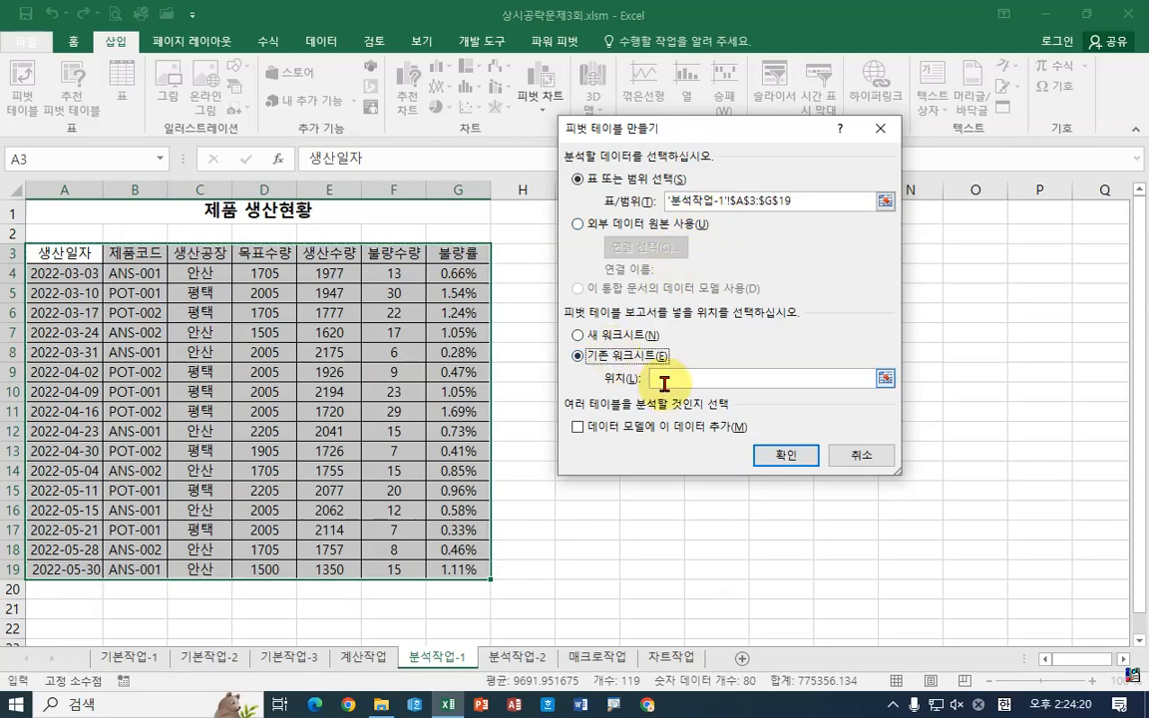
{"action": "scroll", "coordinate": [117, 518], "scroll_direction": "down", "scroll_amount": 3}
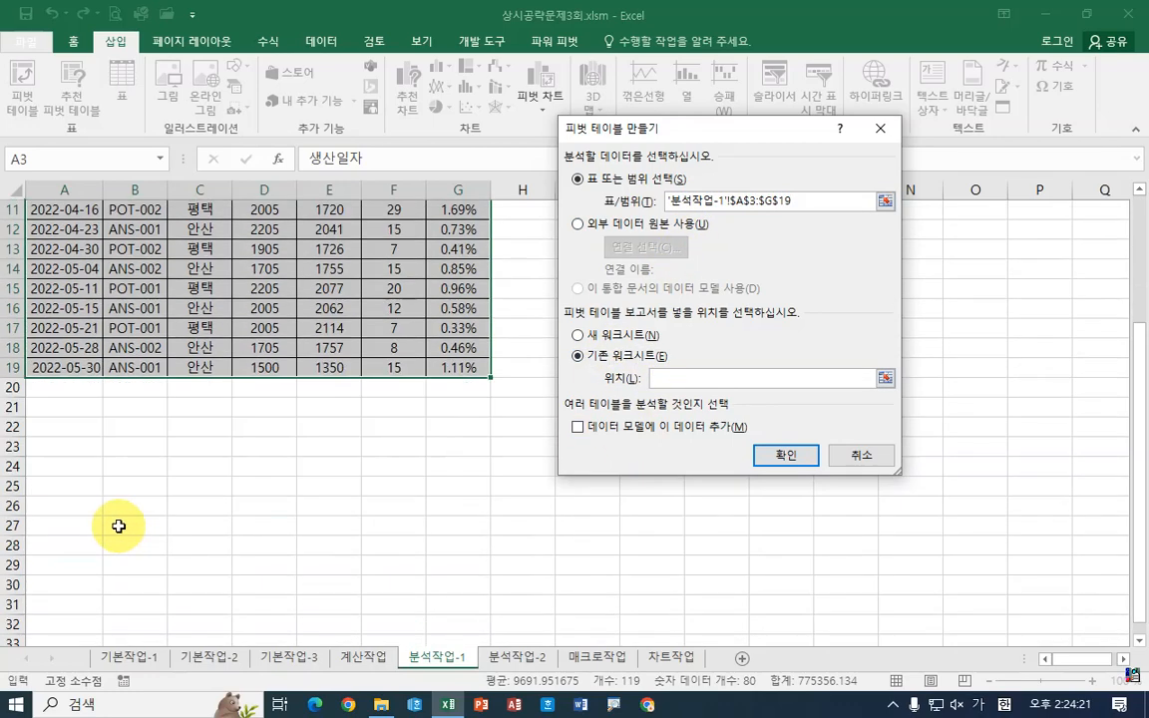
{"action": "left_click", "coordinate": [64, 488]}
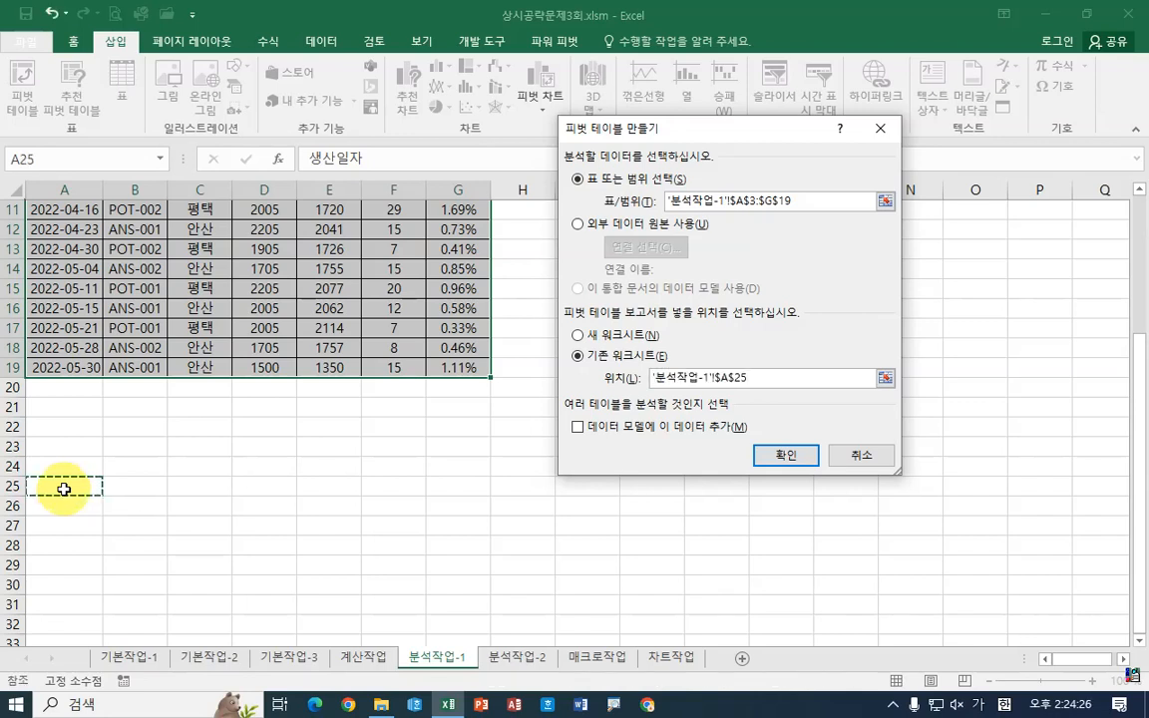
{"action": "left_click", "coordinate": [64, 529]}
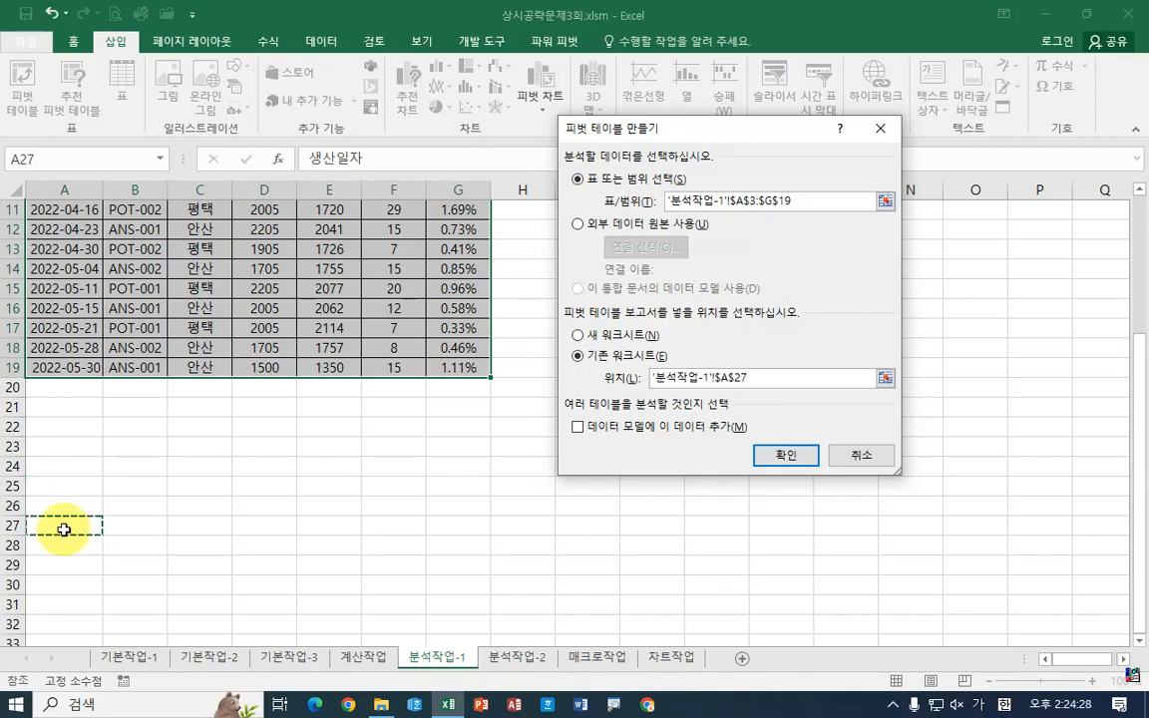
{"action": "left_click", "coordinate": [70, 487]}
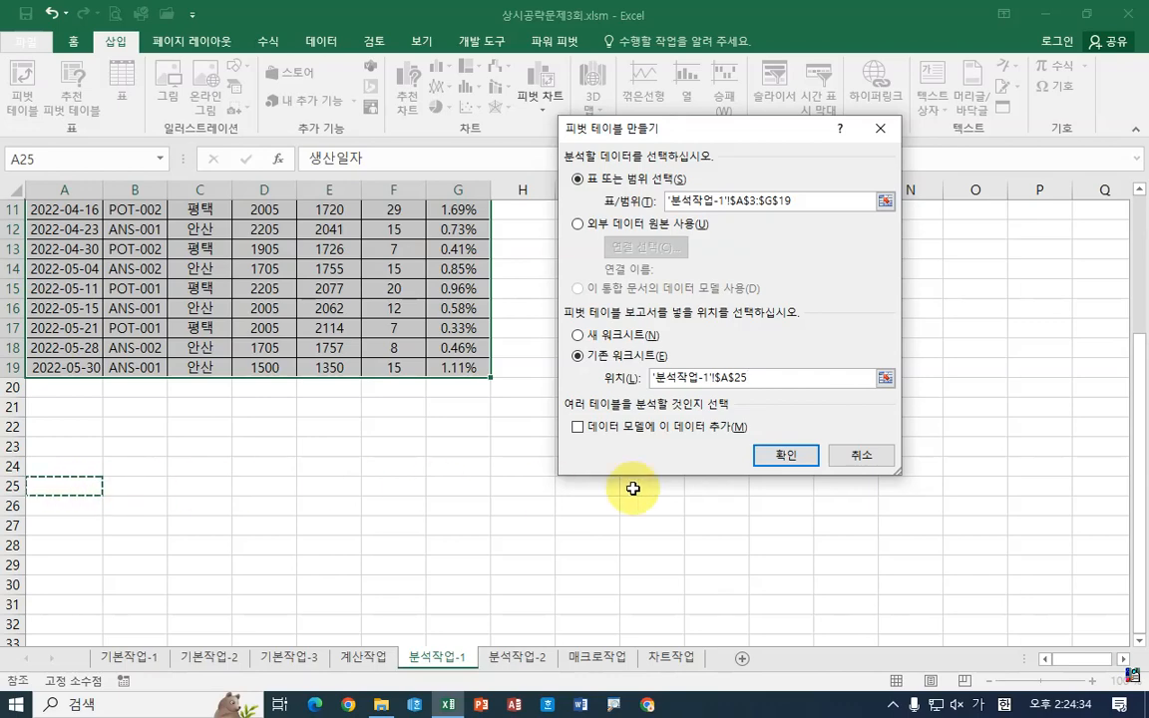
{"action": "left_click", "coordinate": [795, 456]}
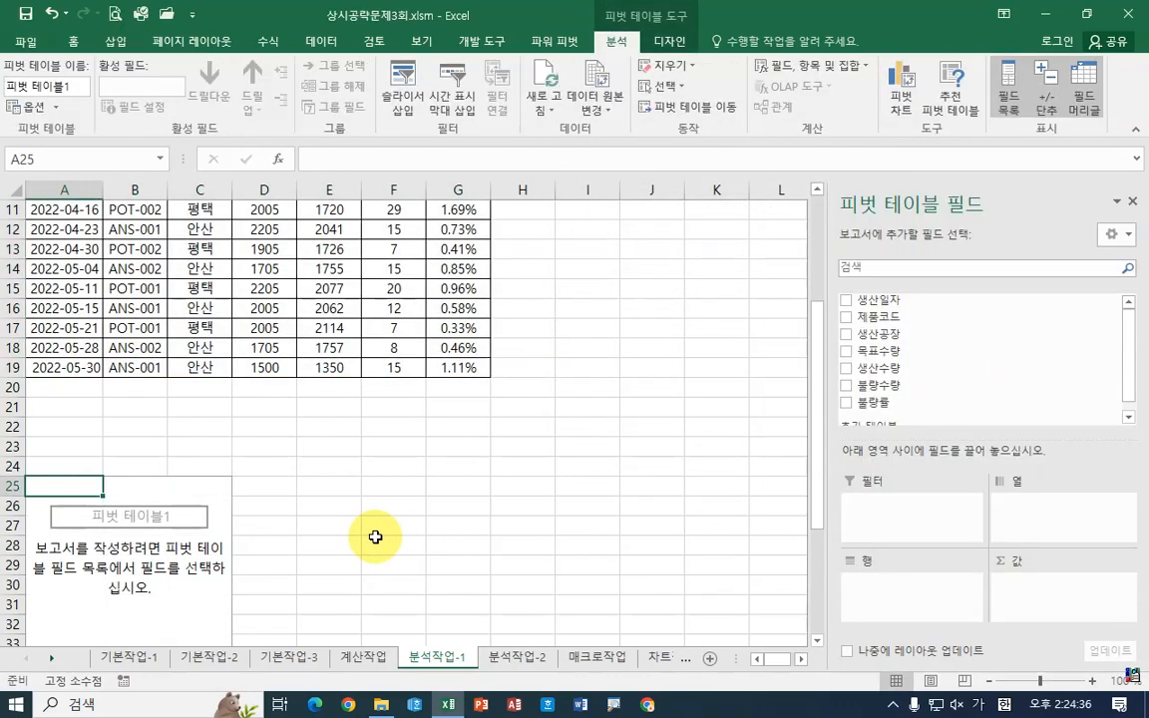
{"action": "scroll", "coordinate": [375, 538], "scroll_direction": "down", "scroll_amount": 3}
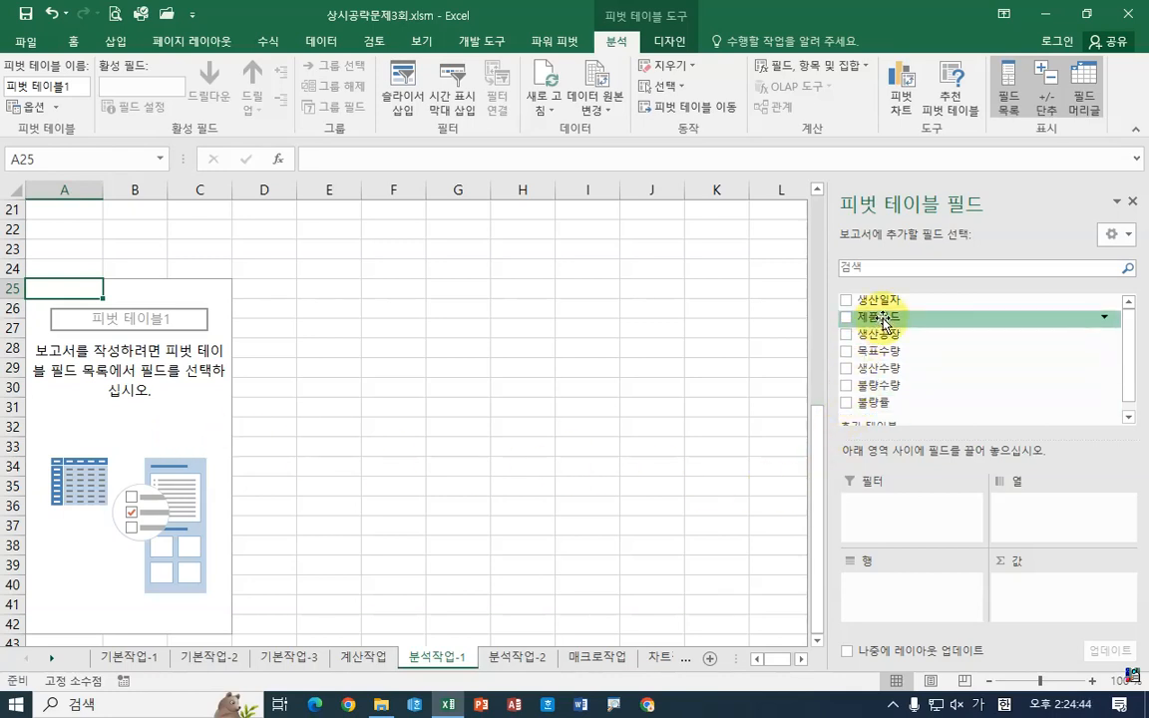
Lay out the pivot table with 제품코드 as filter, 생산일자 in rows, 생산공장 in columns, and 생산수량 and 불량수량 as values
{"action": "left_click_drag", "start_coordinate": [882, 319], "coordinate": [899, 513]}
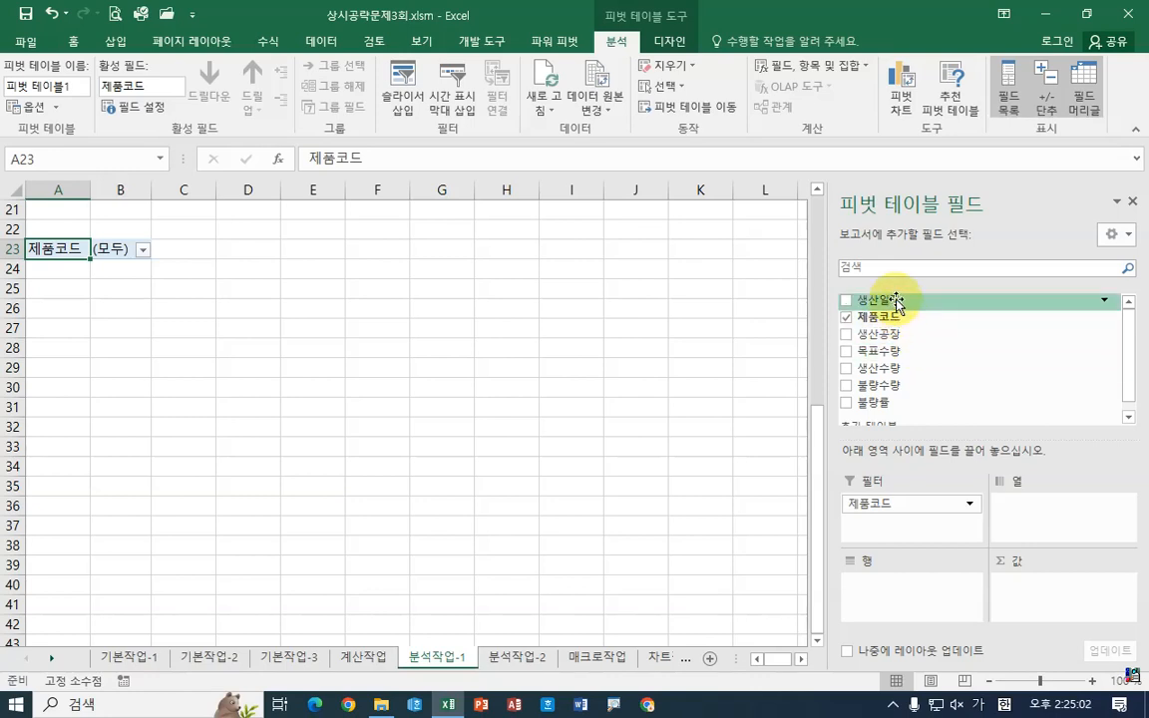
{"action": "left_click_drag", "start_coordinate": [889, 302], "coordinate": [915, 598]}
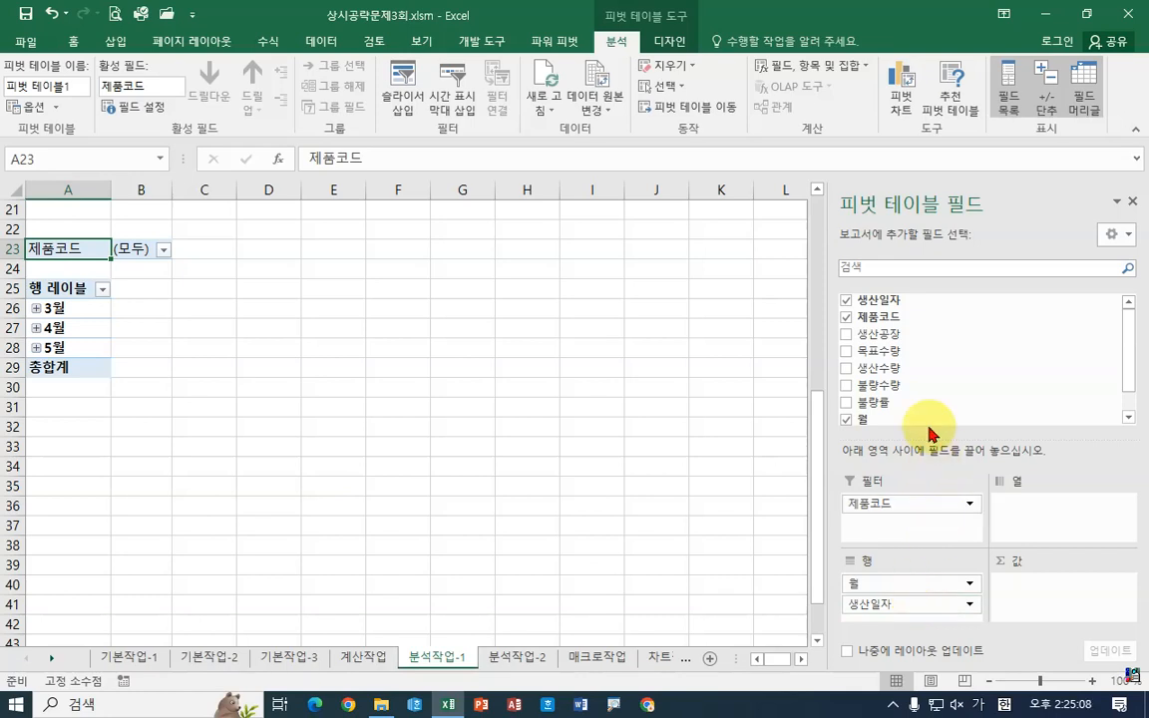
{"action": "left_click_drag", "start_coordinate": [885, 333], "coordinate": [1052, 514]}
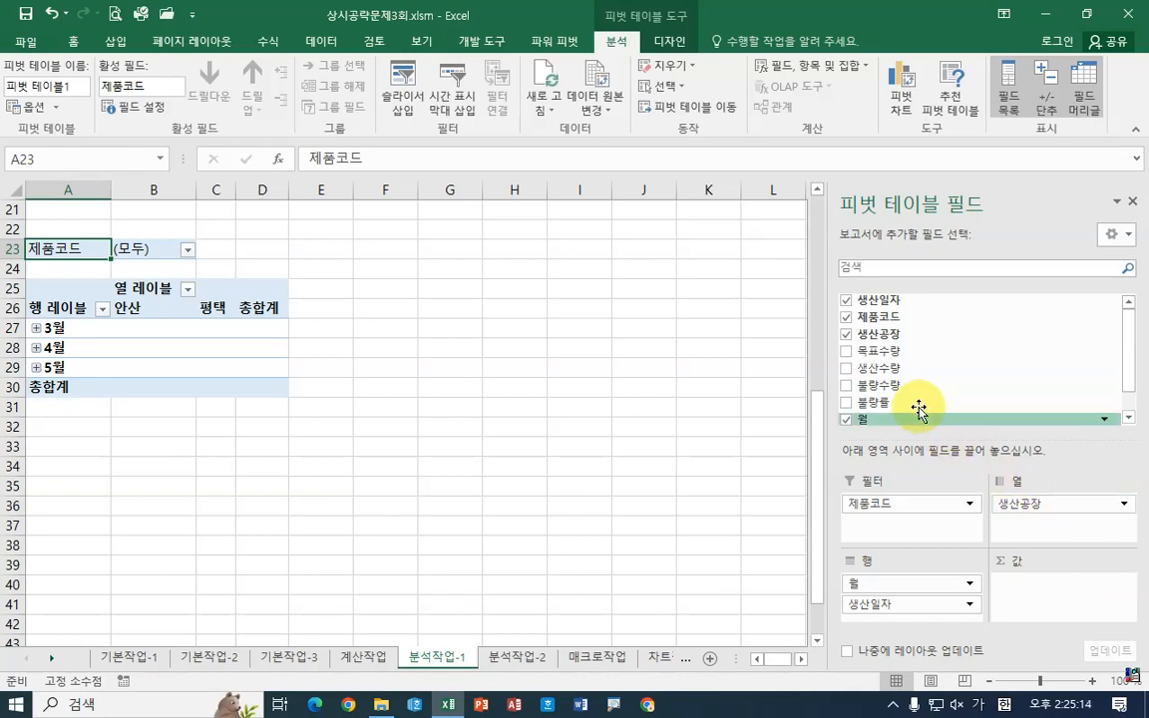
{"action": "left_click_drag", "start_coordinate": [896, 371], "coordinate": [1057, 595]}
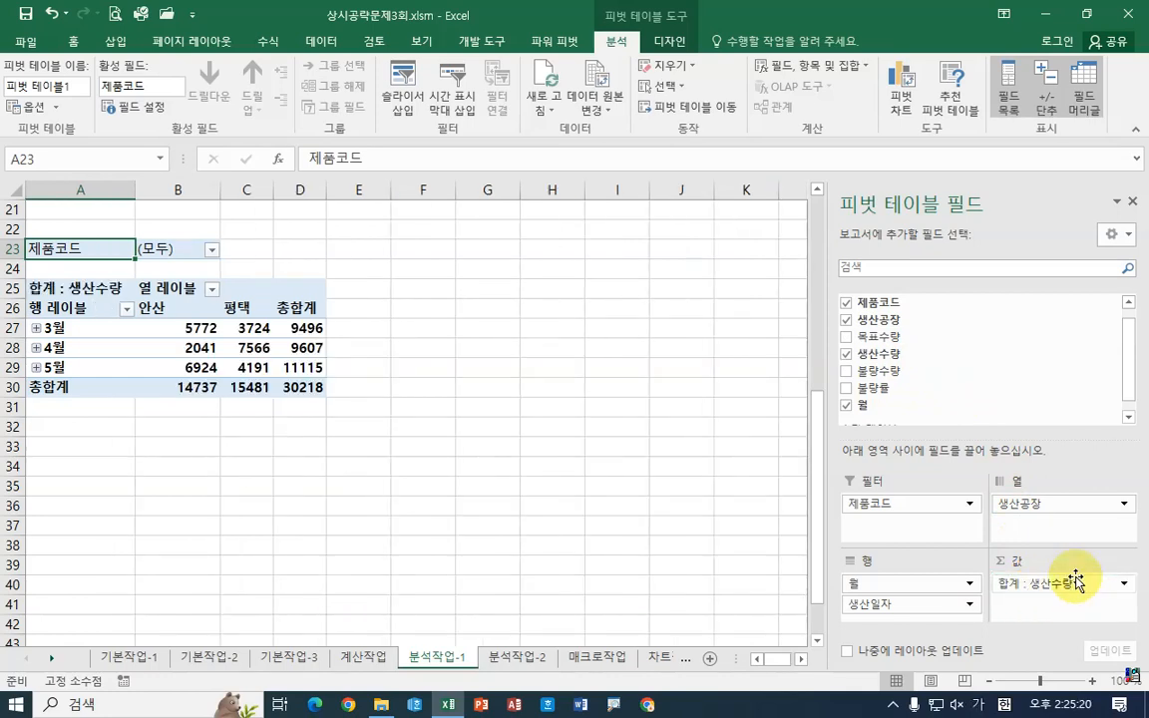
{"action": "left_click_drag", "start_coordinate": [898, 375], "coordinate": [1046, 616]}
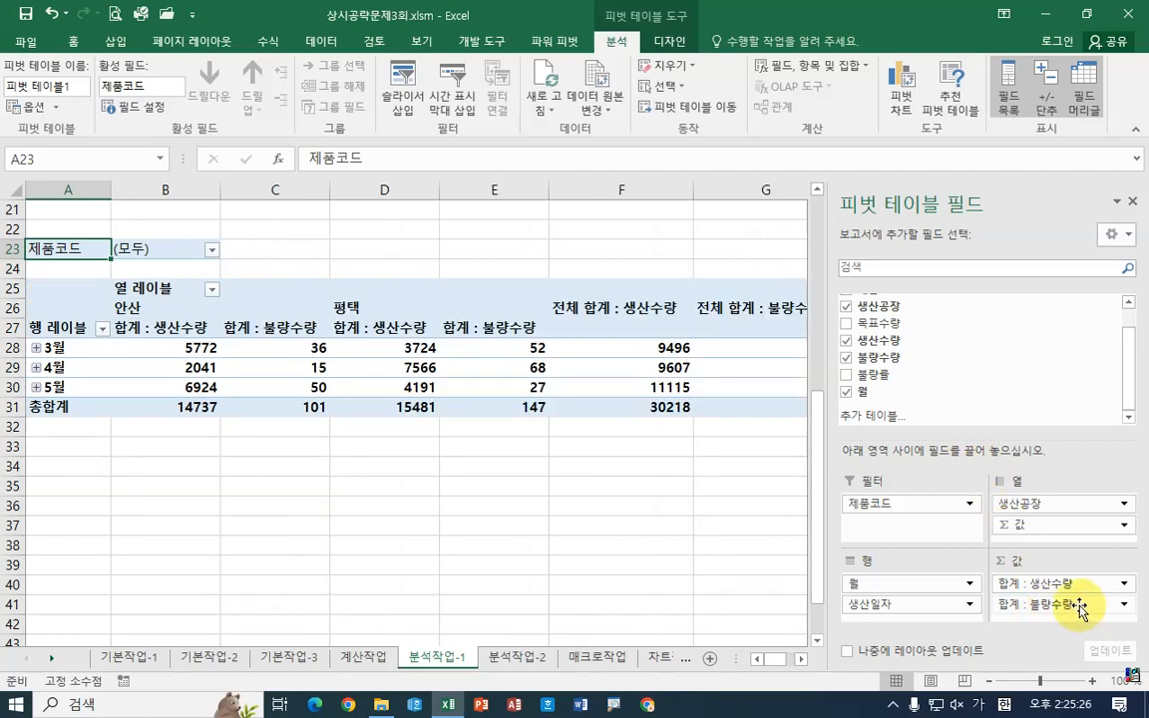
Summarize the 불량수량 value field by 평균 (average)
{"action": "left_click", "coordinate": [1077, 606]}
{"action": "left_click", "coordinate": [1069, 583]}
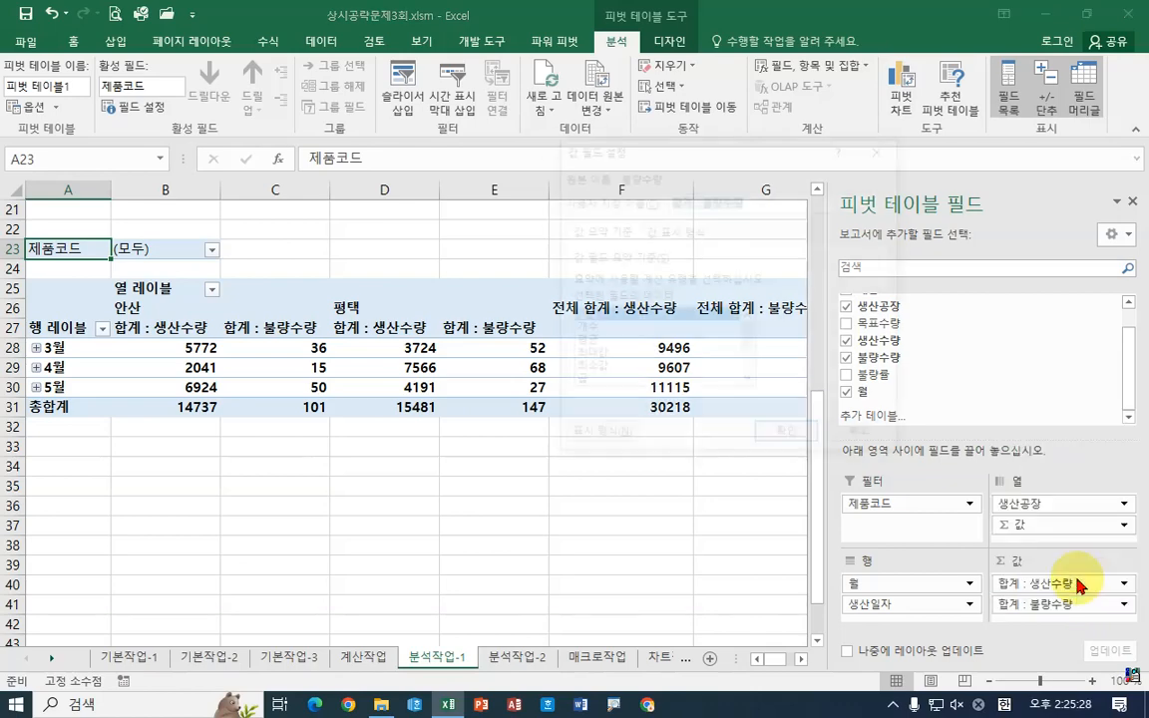
{"action": "left_click", "coordinate": [589, 341]}
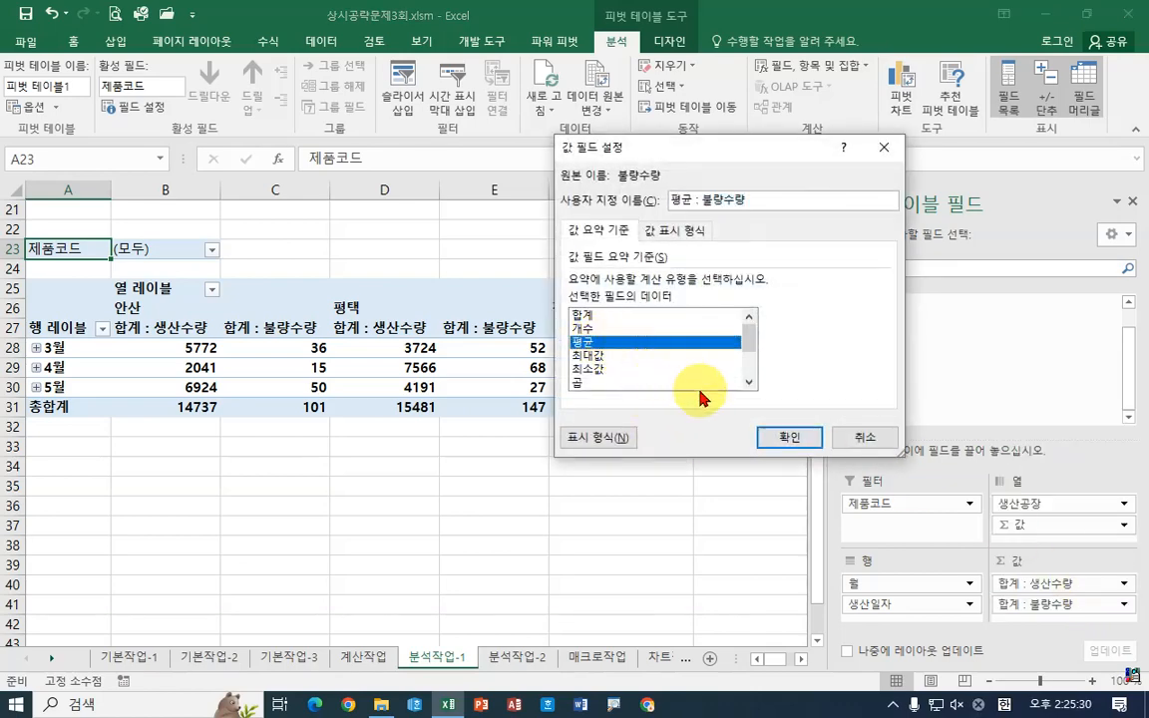
{"action": "left_click", "coordinate": [771, 437]}
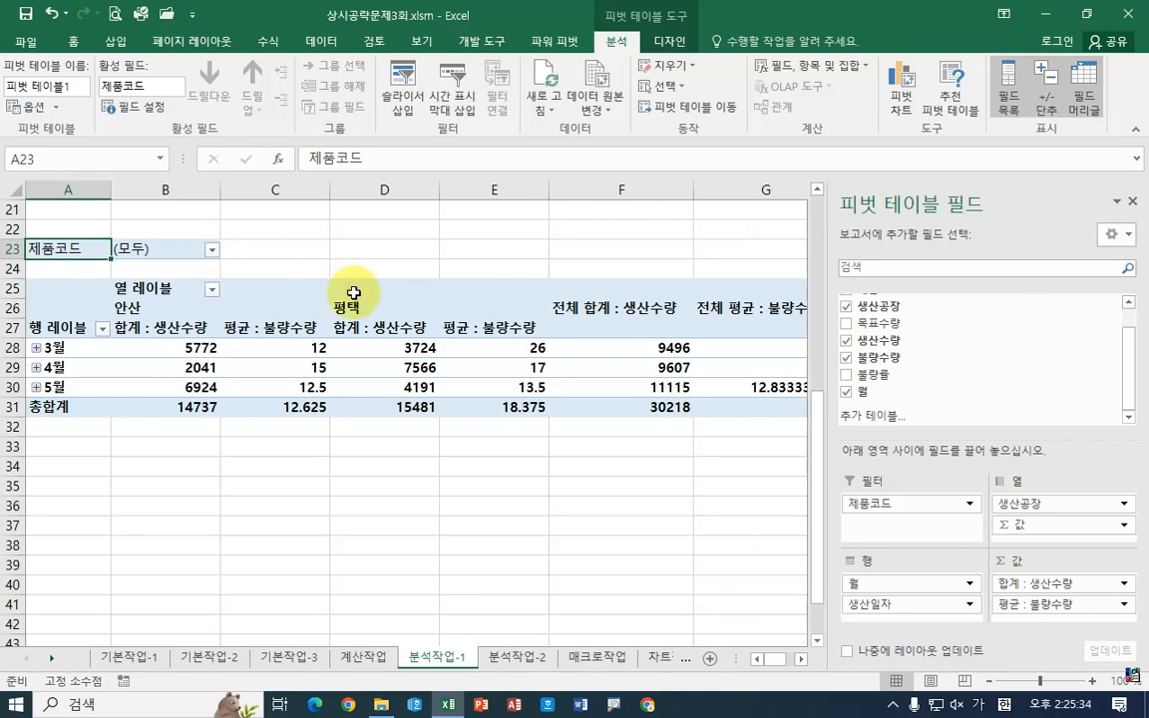
{"action": "left_click", "coordinate": [477, 465]}
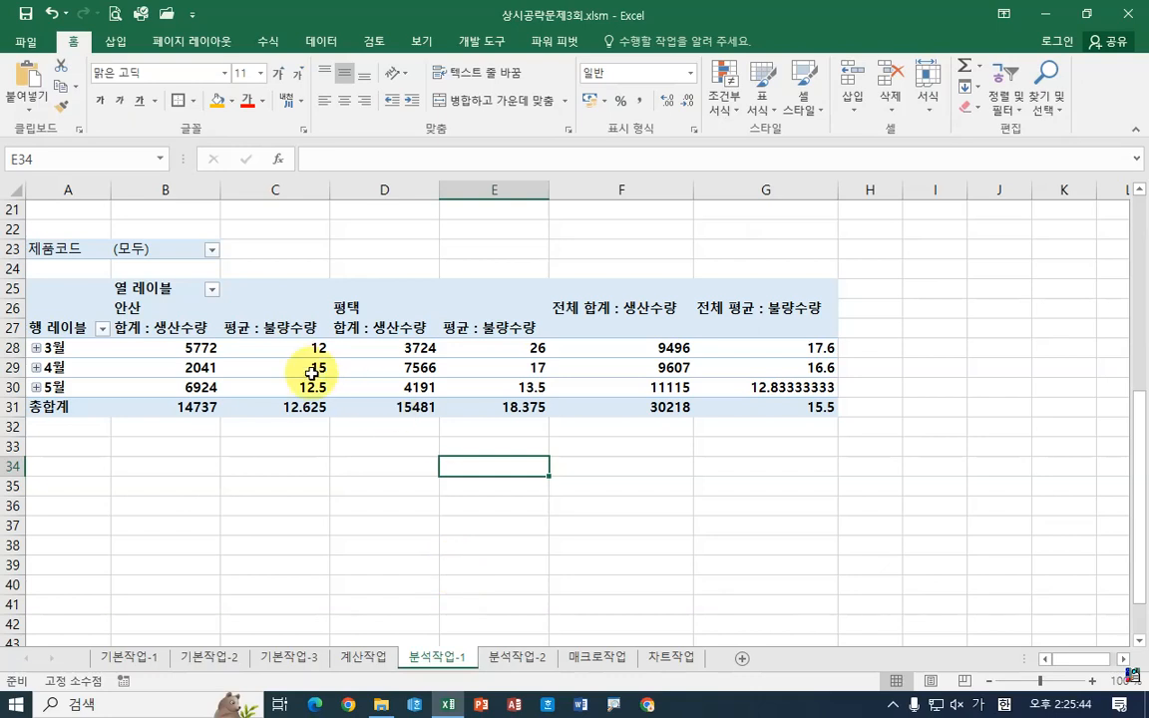
Show grand totals for columns only in the pivot table (열의 총합계만 설정)
{"action": "left_click", "coordinate": [270, 315]}
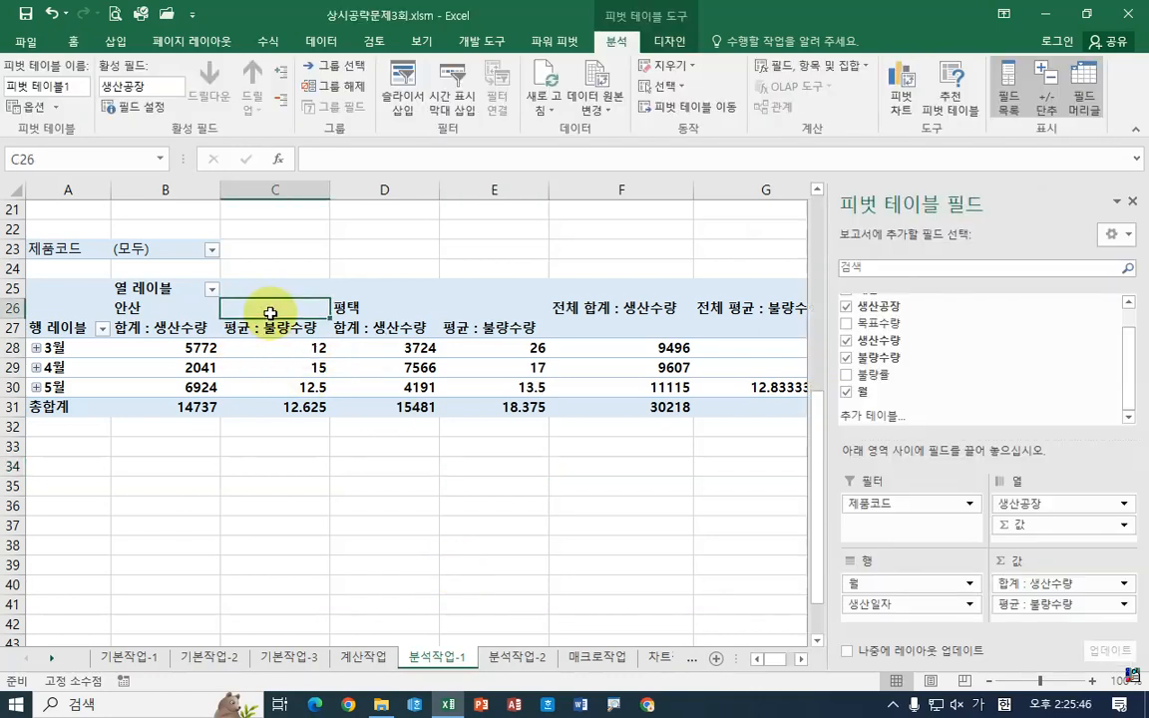
{"action": "left_click", "coordinate": [668, 44]}
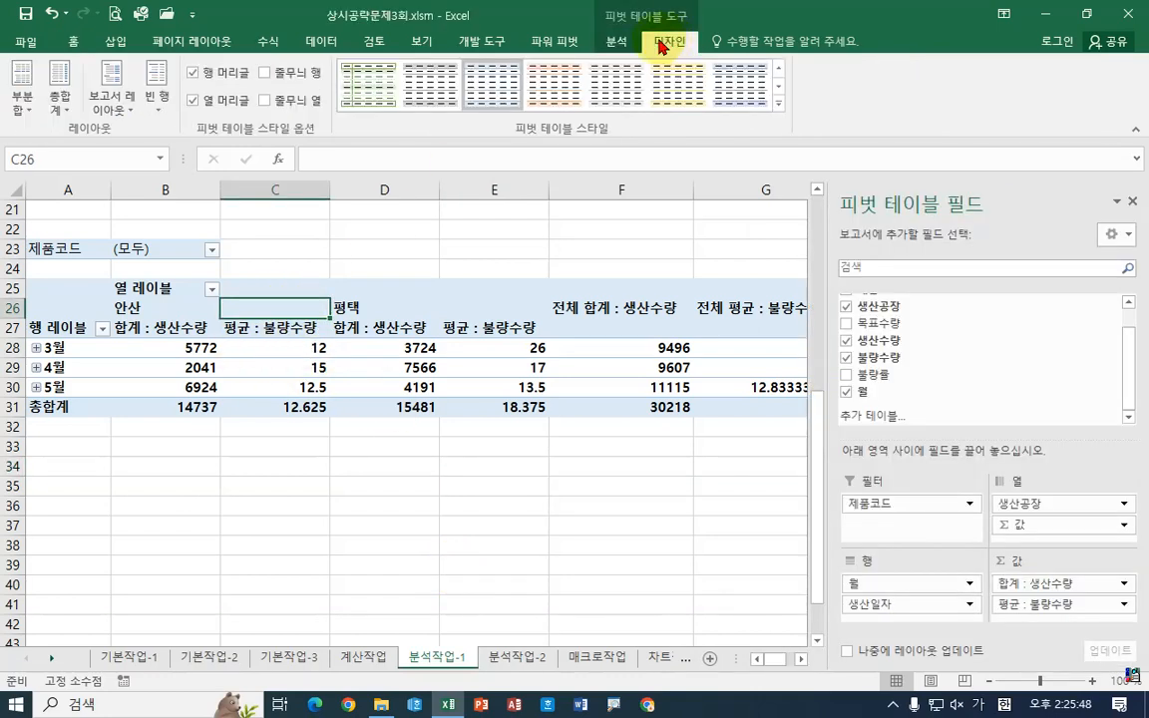
{"action": "left_click", "coordinate": [60, 102]}
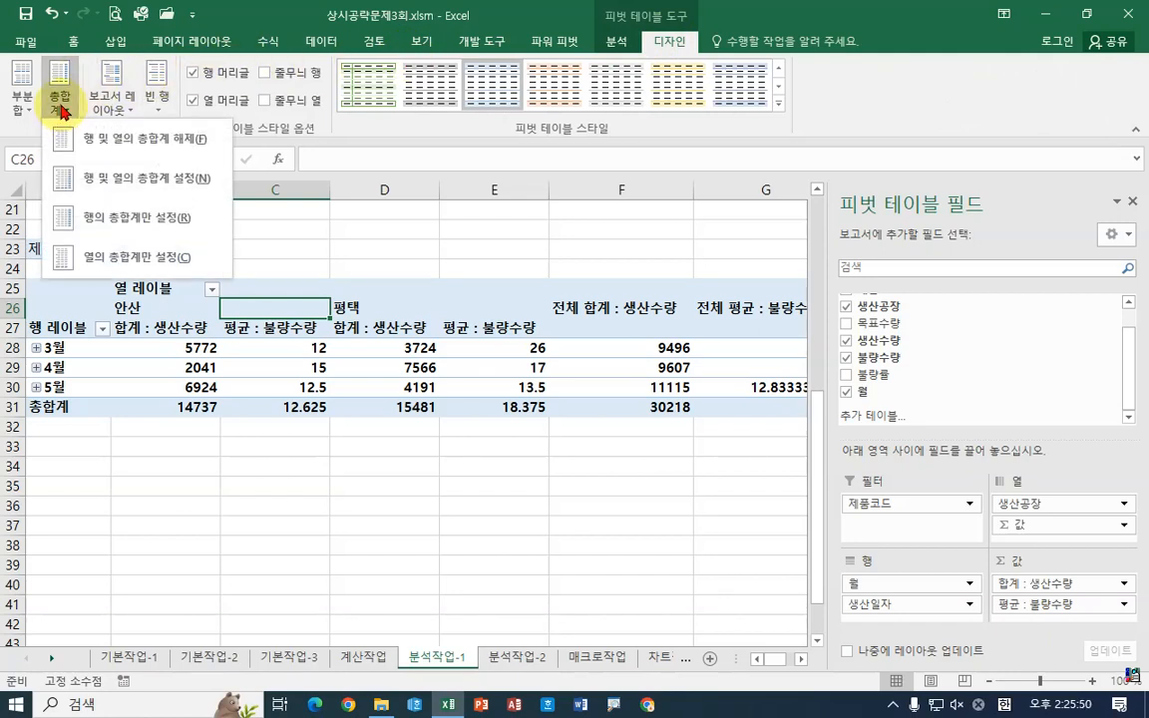
{"action": "left_click", "coordinate": [91, 263]}
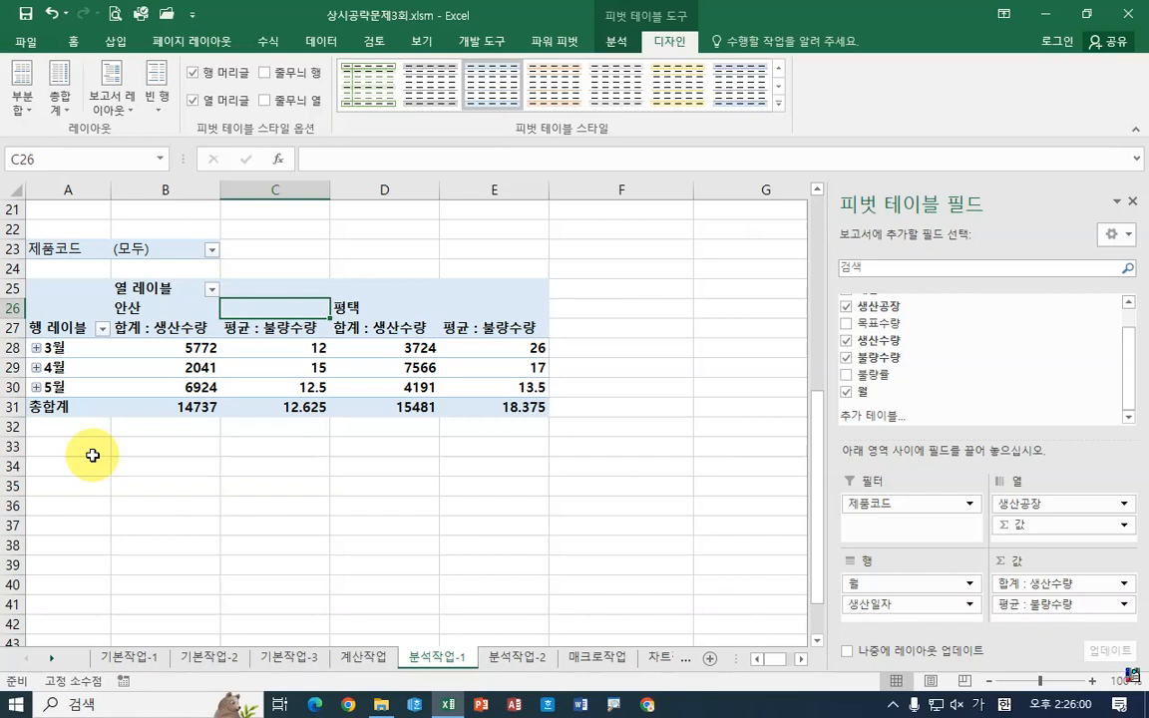
Group the pivot table's 생산일자 row labels by 월 (months) only, without 일 (days)
{"action": "left_click", "coordinate": [69, 368]}
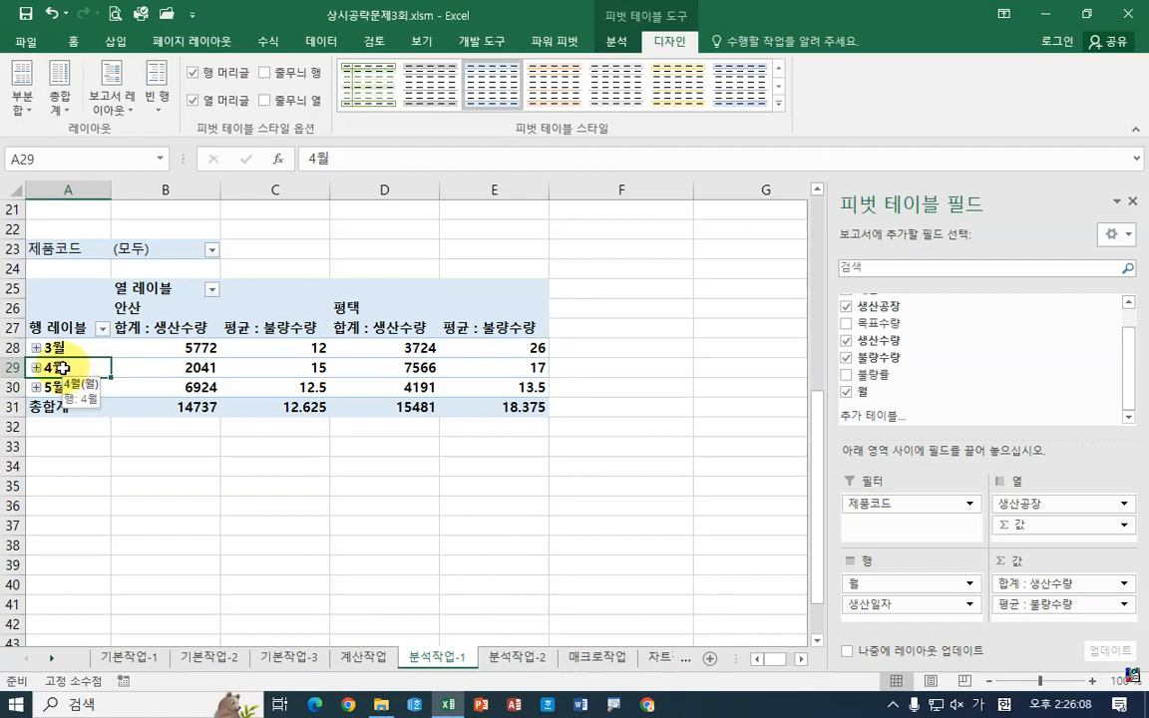
{"action": "right_click", "coordinate": [62, 368]}
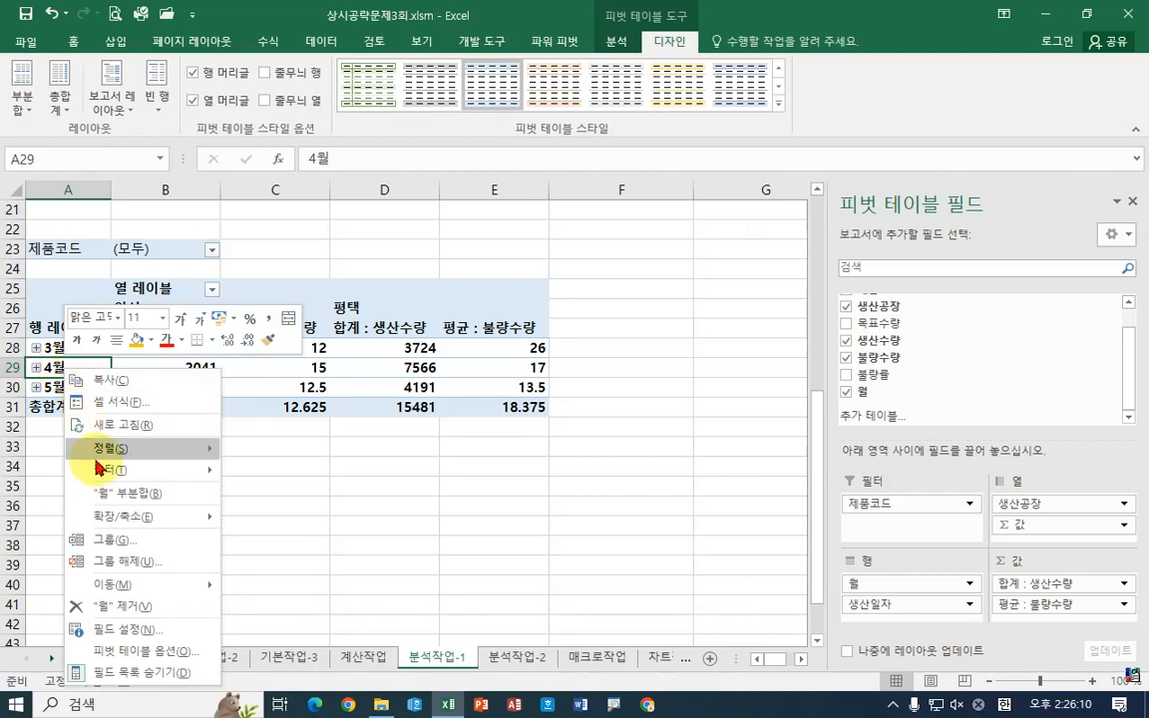
{"action": "left_click", "coordinate": [116, 547]}
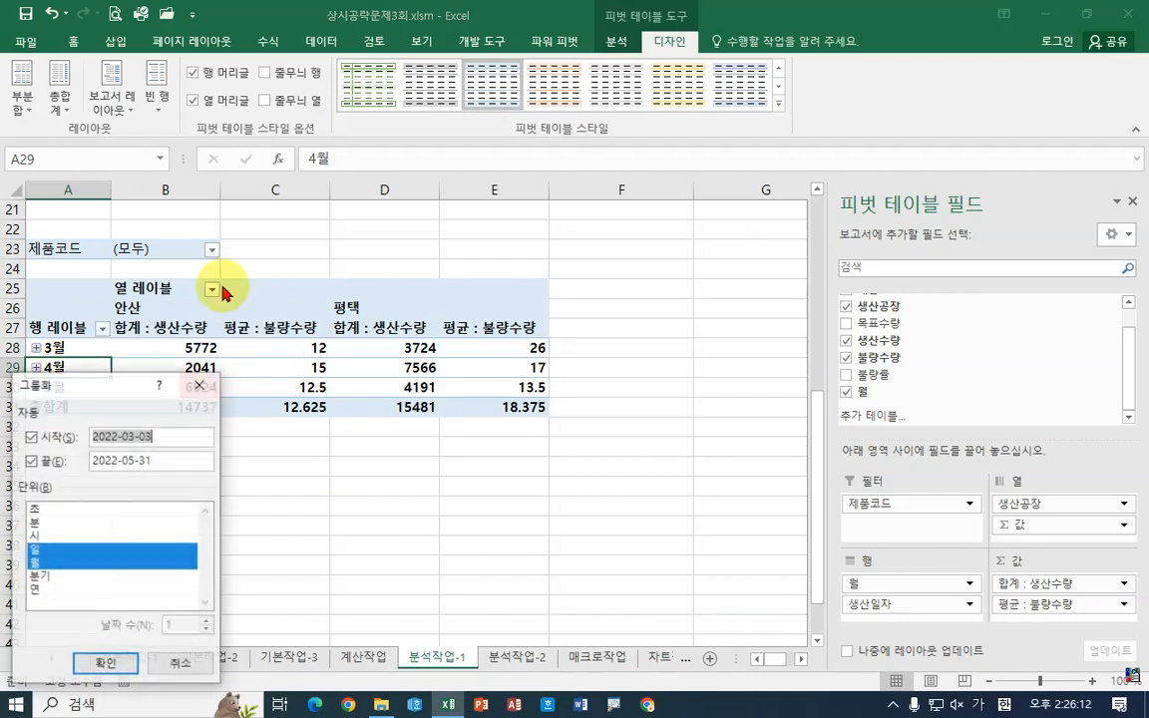
{"action": "left_click_drag", "start_coordinate": [72, 379], "coordinate": [419, 199]}
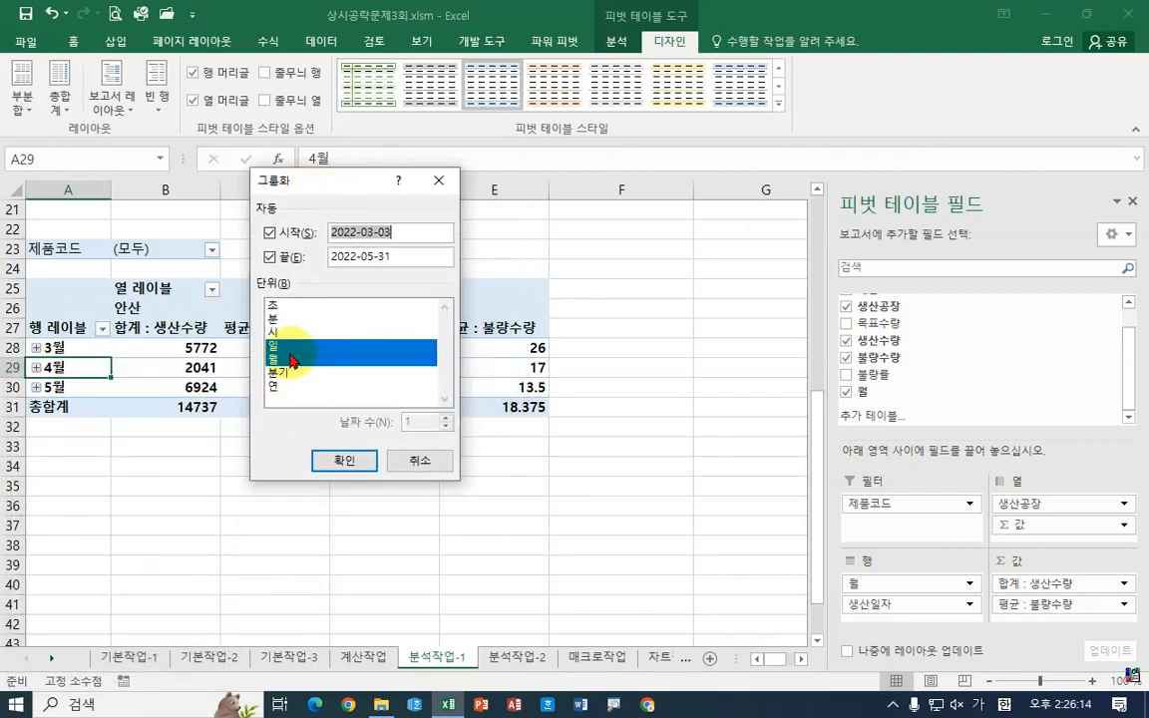
{"action": "left_click", "coordinate": [279, 345]}
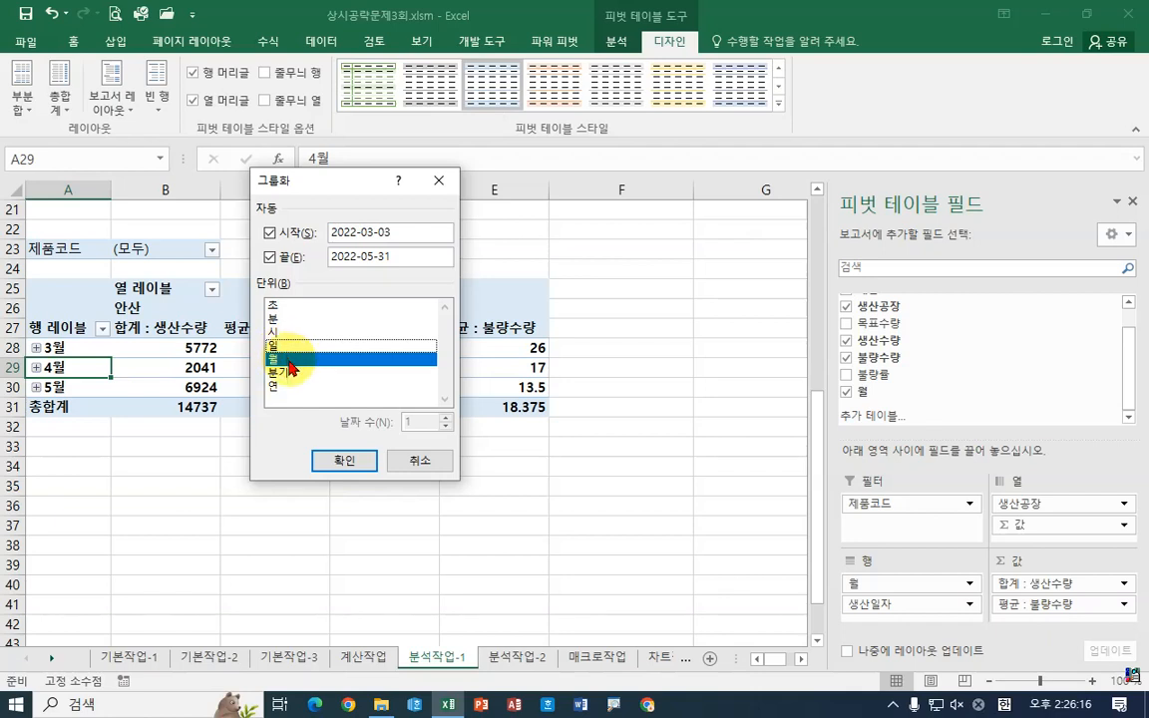
{"action": "left_click", "coordinate": [287, 360]}
{"action": "left_click", "coordinate": [287, 347]}
{"action": "left_click", "coordinate": [288, 360]}
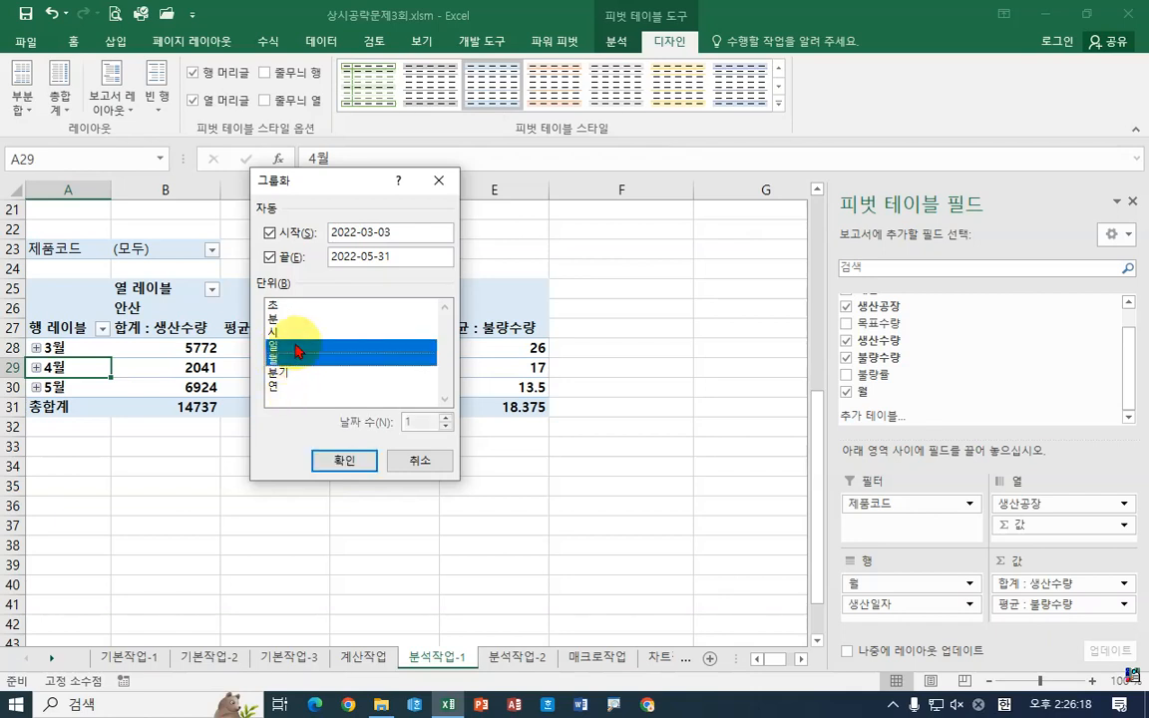
{"action": "left_click", "coordinate": [295, 346]}
{"action": "left_click", "coordinate": [289, 373]}
{"action": "left_click", "coordinate": [298, 359]}
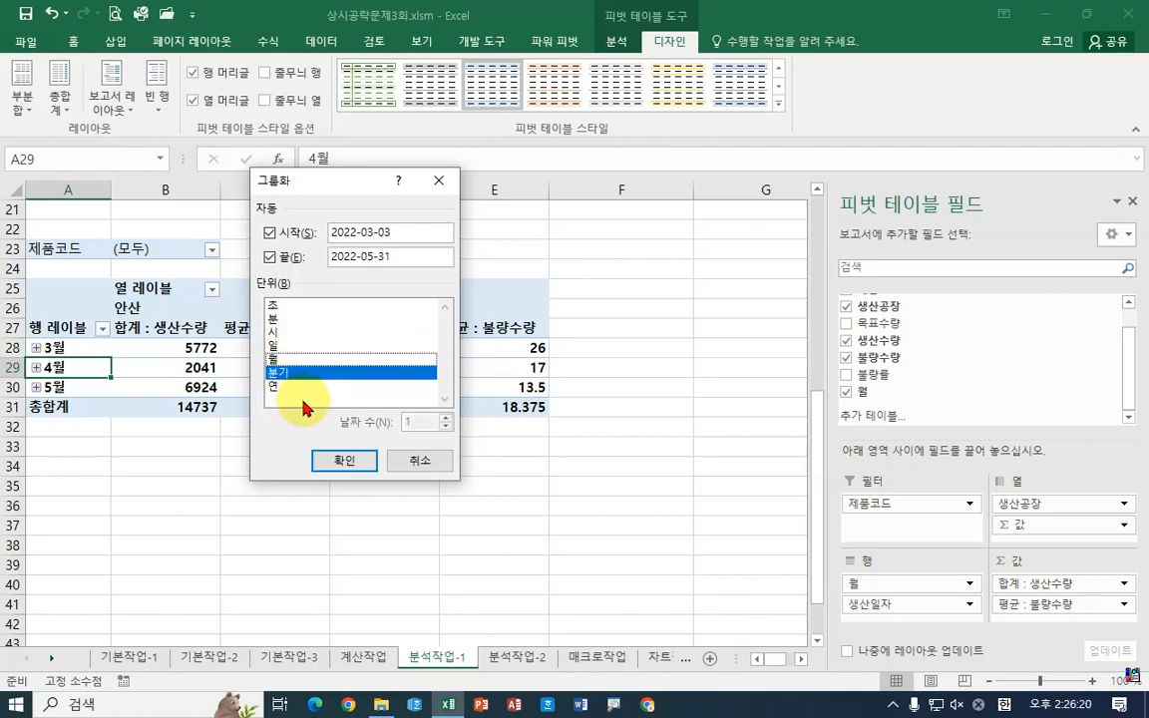
{"action": "left_click", "coordinate": [291, 387]}
{"action": "left_click", "coordinate": [299, 372]}
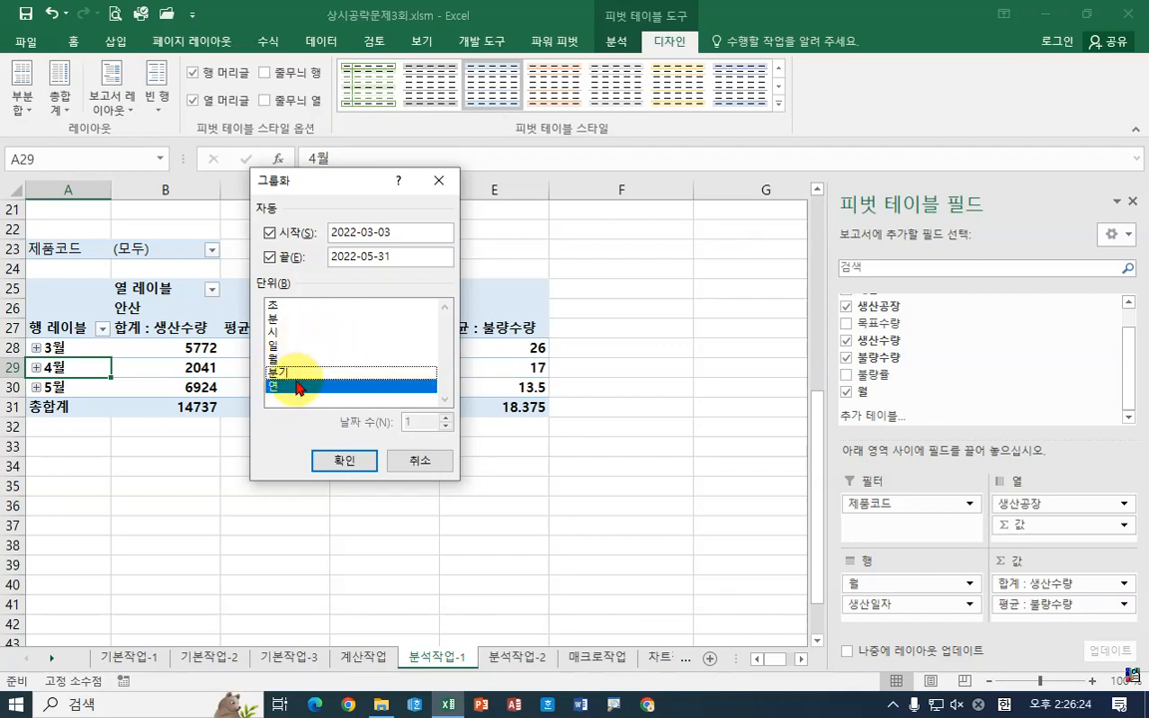
{"action": "left_click", "coordinate": [291, 359]}
{"action": "left_click", "coordinate": [295, 387]}
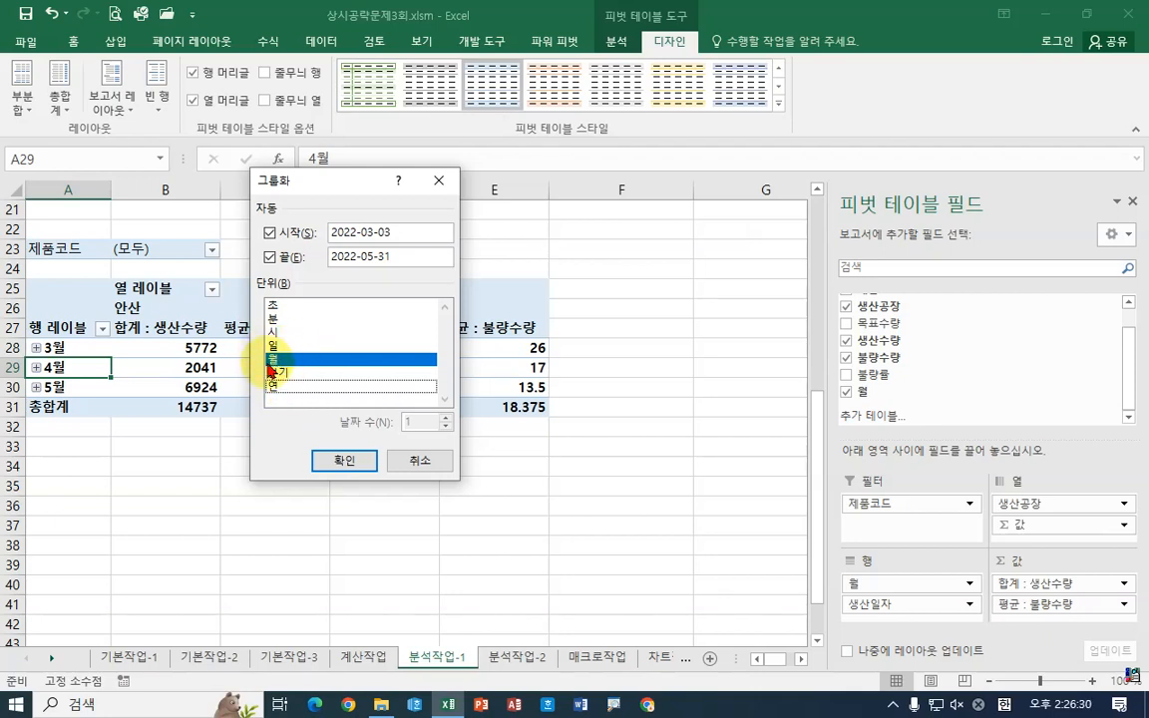
{"action": "left_click", "coordinate": [336, 461]}
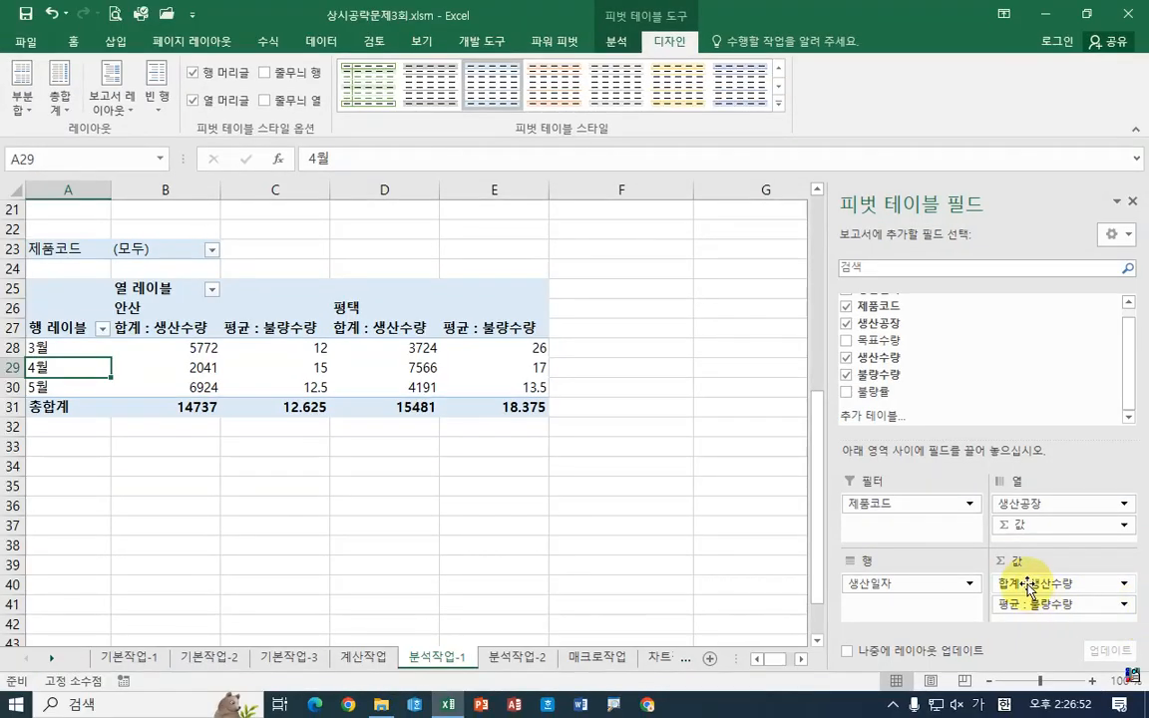
Format the 합계 : 생산수량 value field as 숫자 with 0 decimal places and a thousands separator
{"action": "left_click", "coordinate": [1027, 583]}
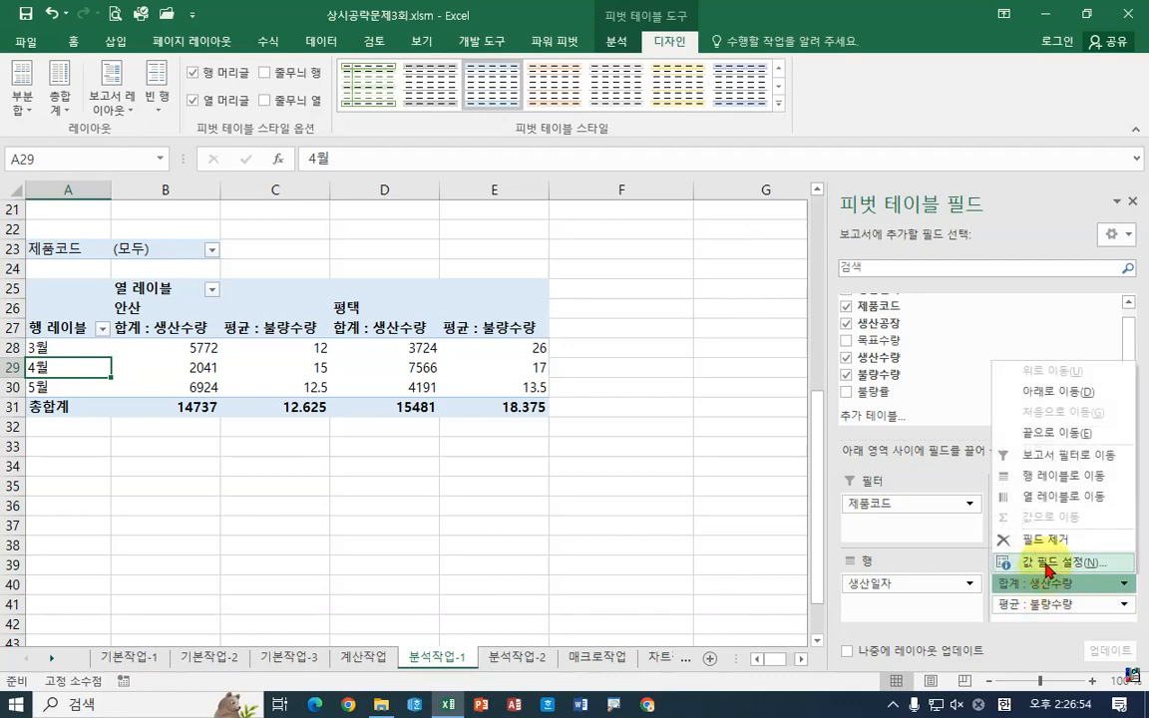
{"action": "left_click", "coordinate": [1046, 563]}
{"action": "left_click", "coordinate": [594, 444]}
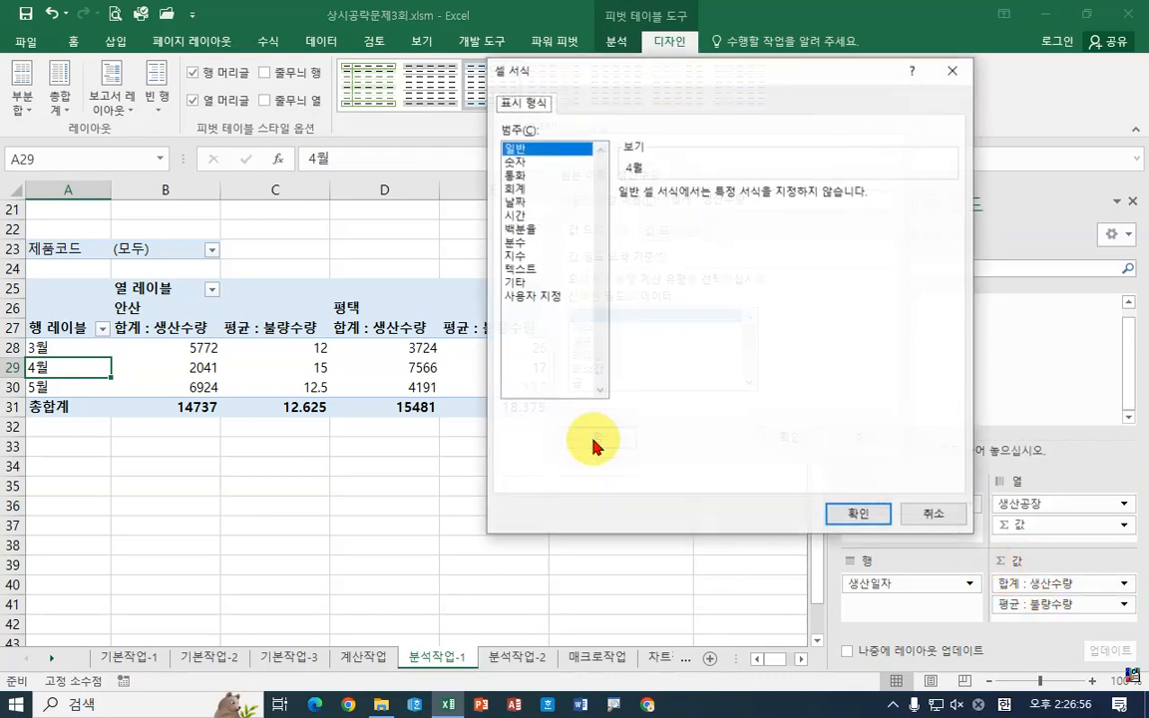
{"action": "left_click", "coordinate": [513, 160]}
{"action": "left_click", "coordinate": [623, 219]}
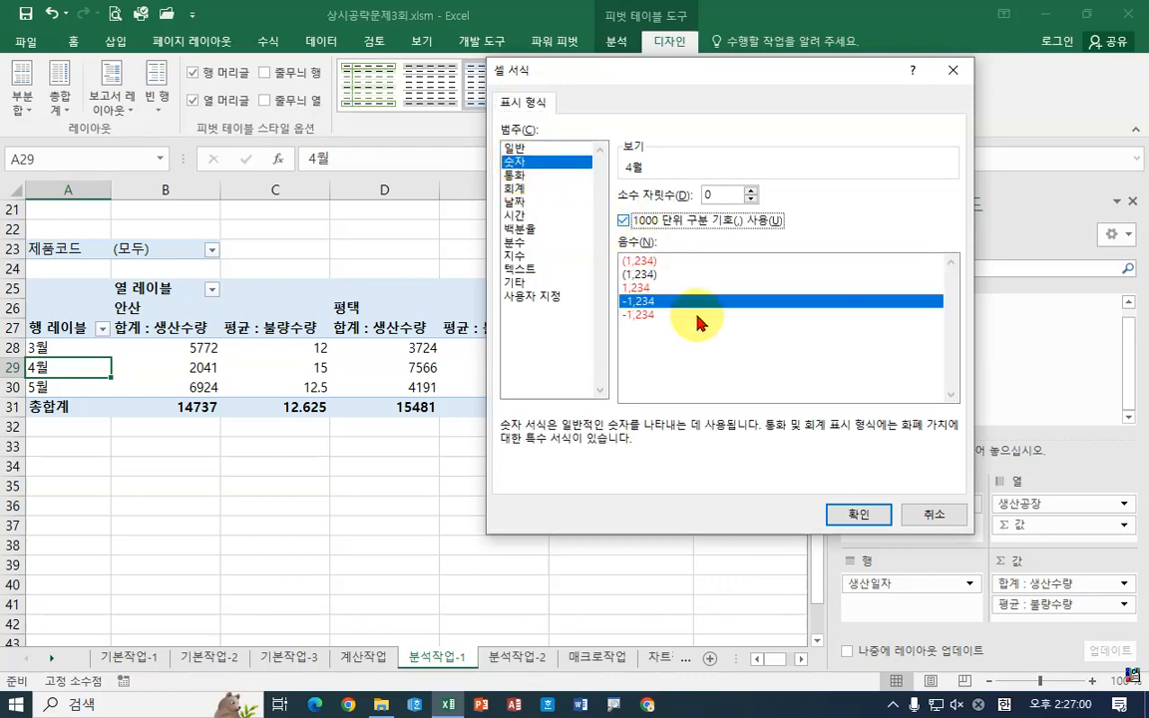
{"action": "left_click", "coordinate": [858, 513]}
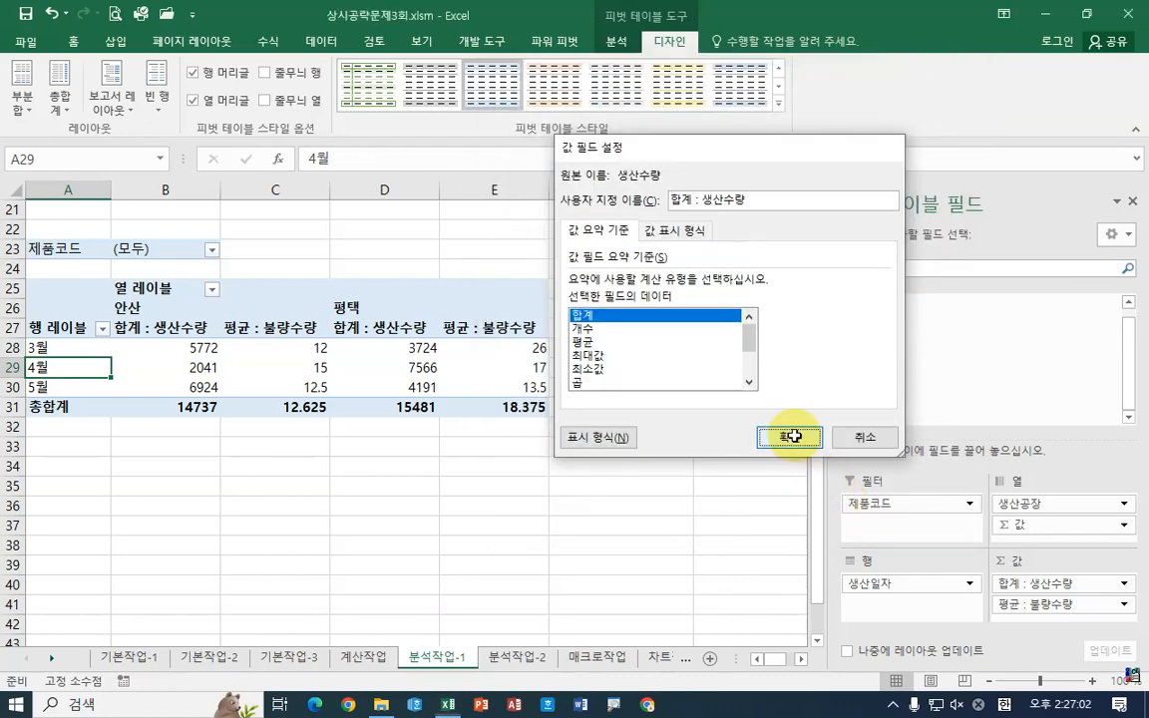
{"action": "left_click", "coordinate": [790, 436]}
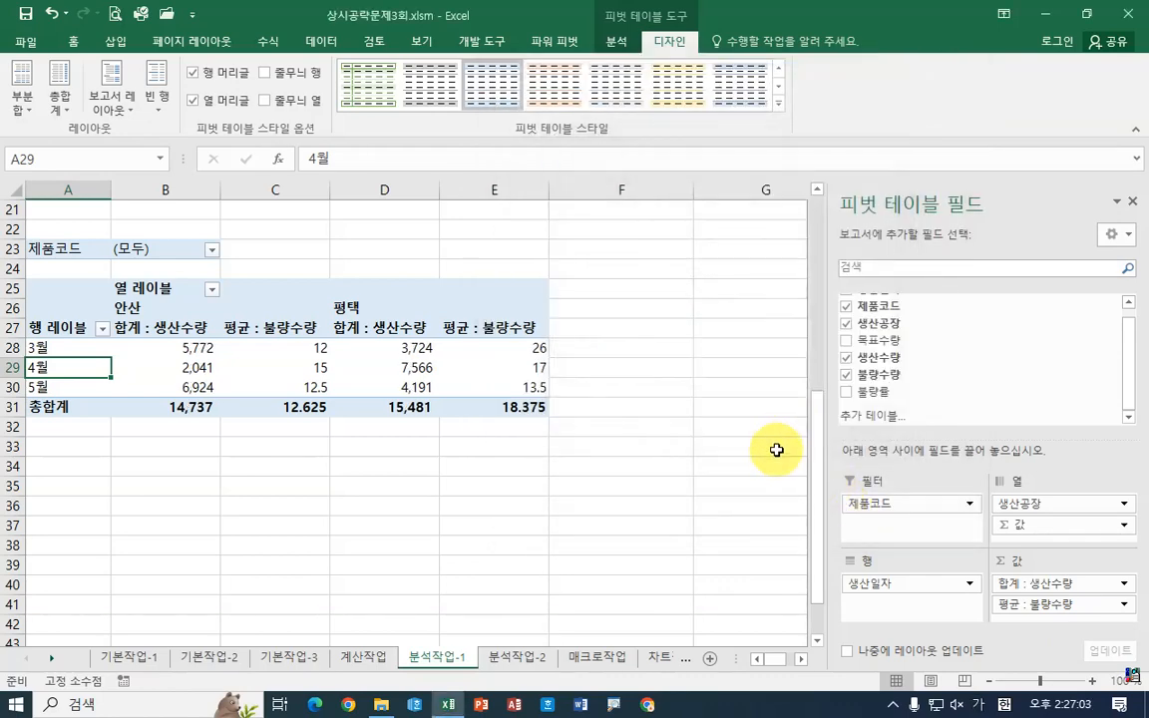
Format the 평균 : 불량수량 value field as 숫자 with 0 decimal places and a thousands separator
{"action": "left_click", "coordinate": [1047, 606]}
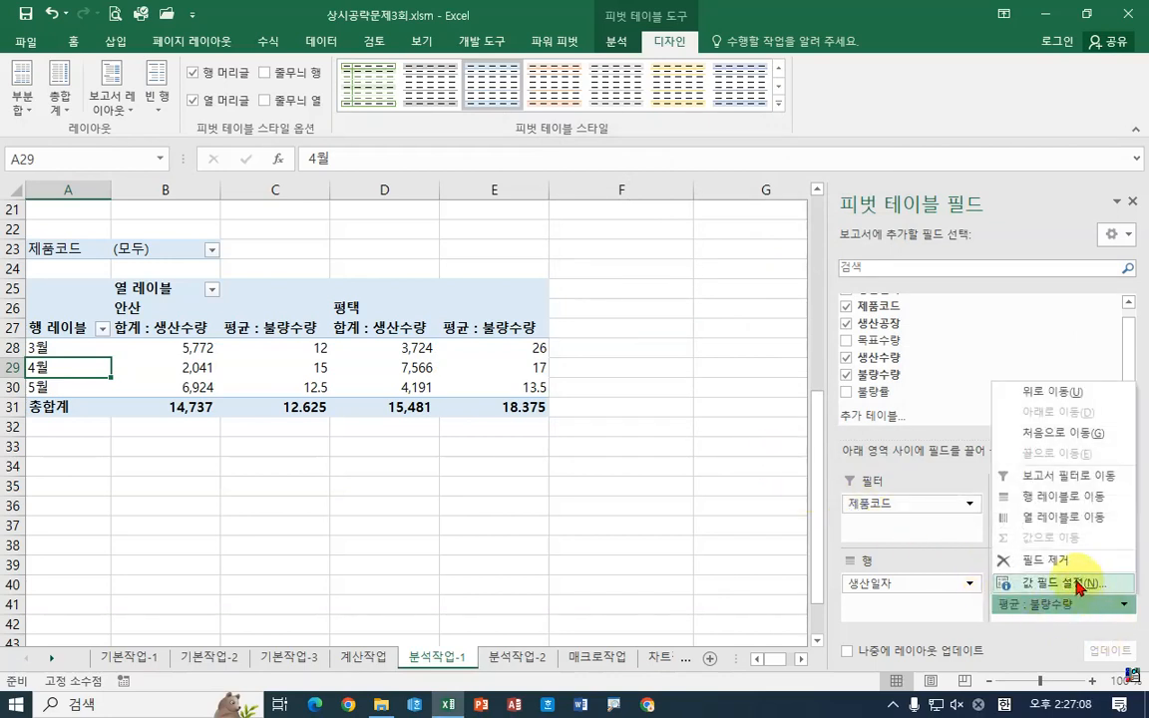
{"action": "left_click", "coordinate": [1088, 588]}
{"action": "left_click", "coordinate": [603, 439]}
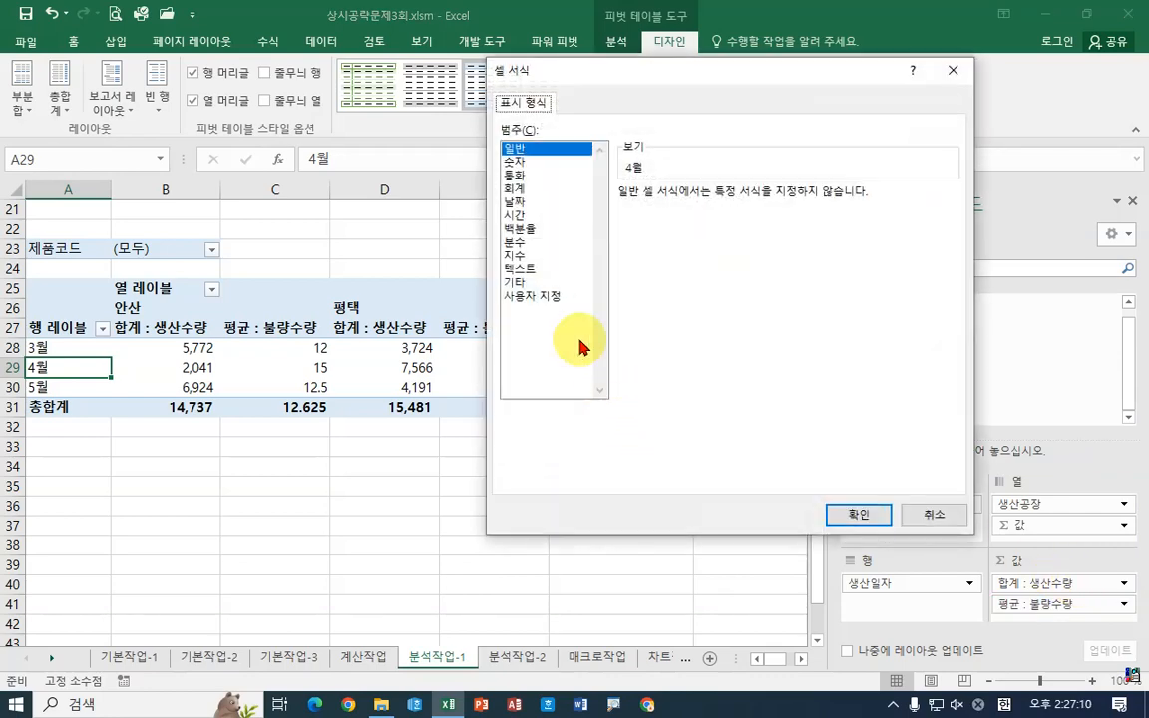
{"action": "left_click", "coordinate": [517, 161]}
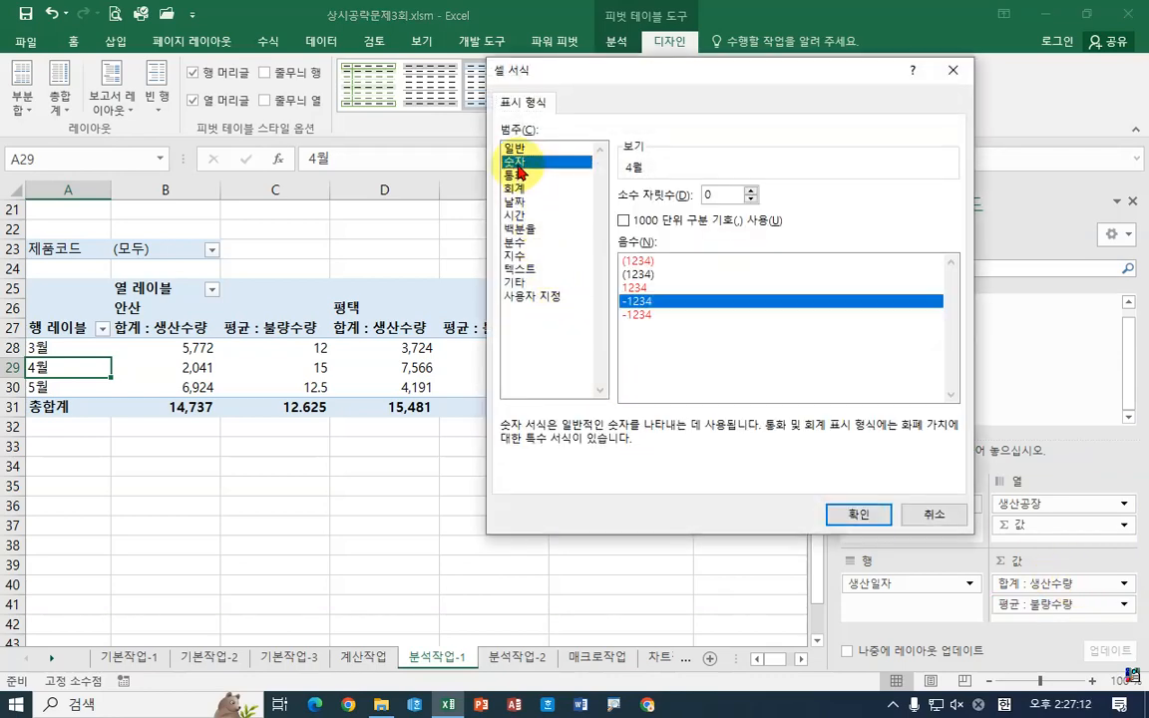
{"action": "left_click", "coordinate": [626, 220]}
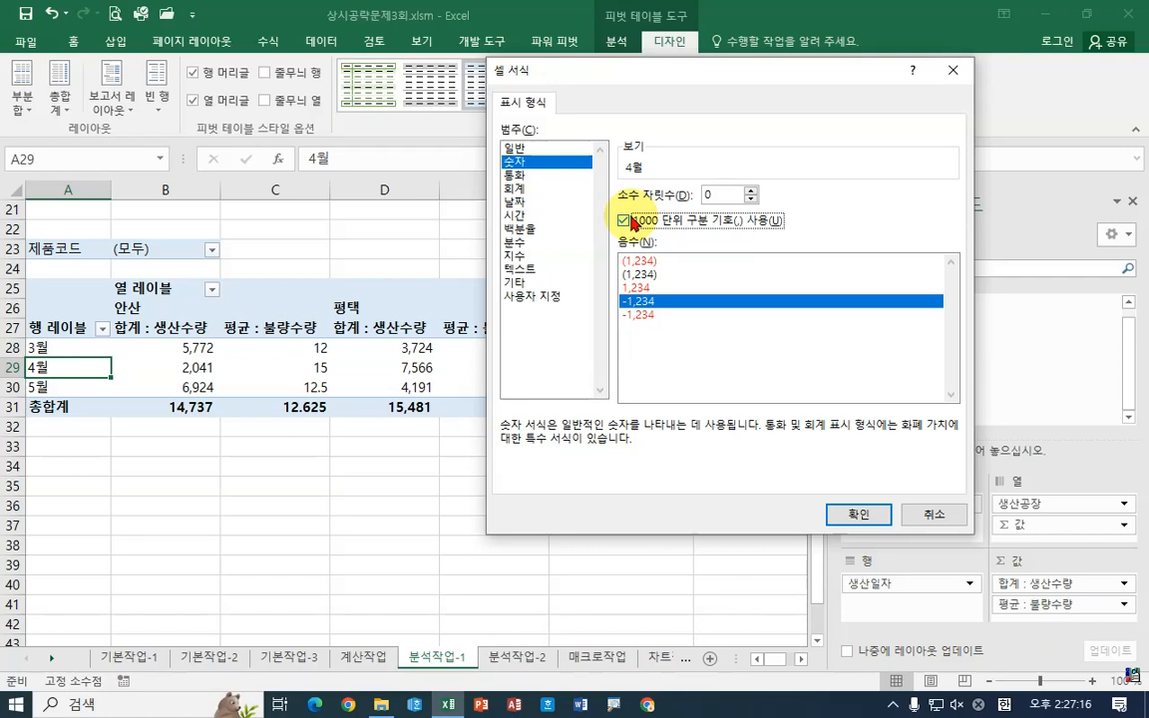
{"action": "left_click", "coordinate": [835, 518]}
{"action": "left_click", "coordinate": [796, 508]}
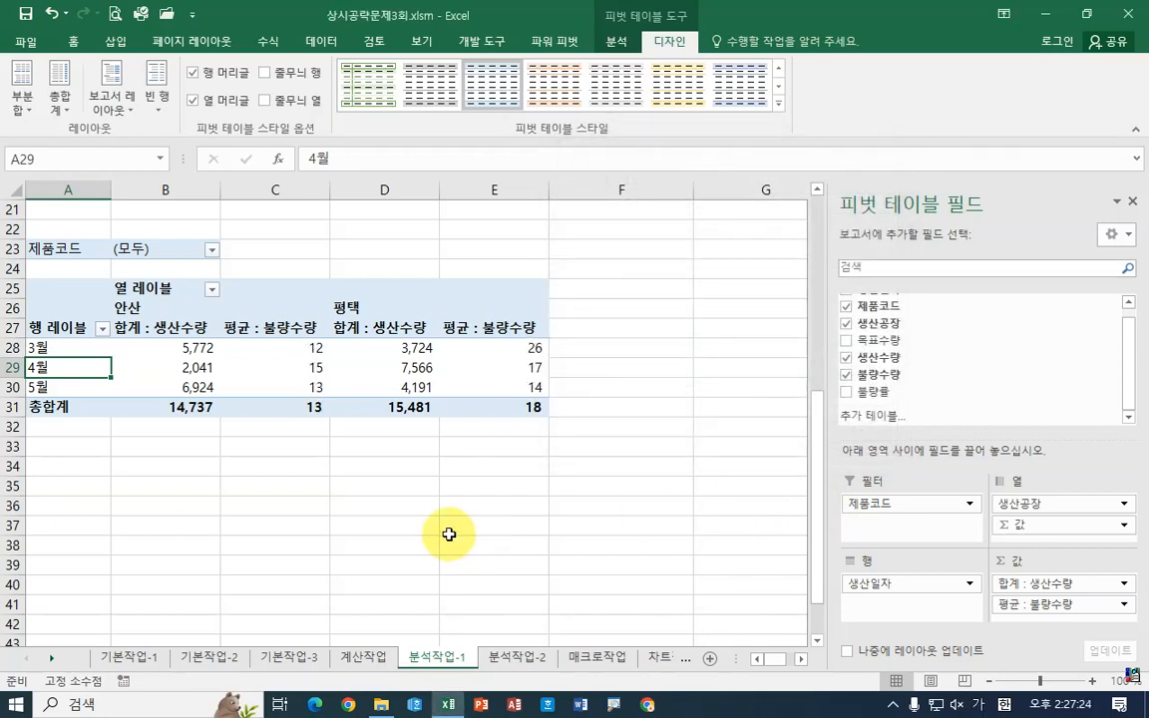
{"action": "left_click", "coordinate": [391, 465]}
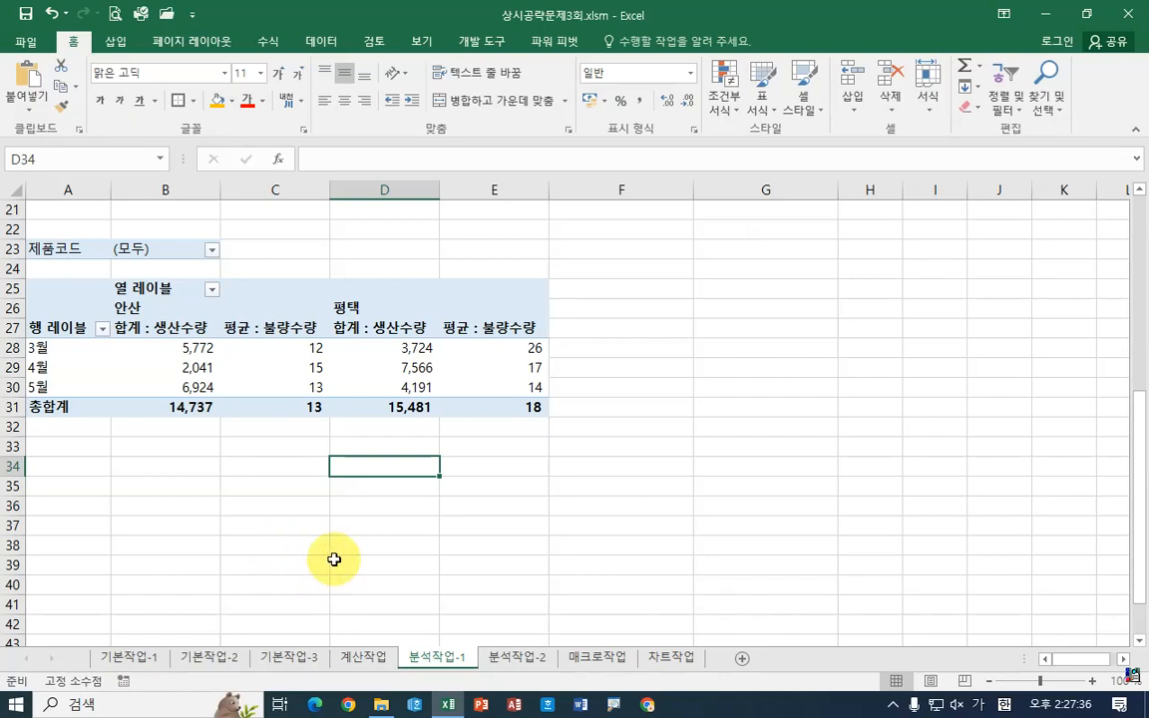
Open the 분석작업-2 sheet with the 지점별 자동차 판매현황 table
{"action": "left_click", "coordinate": [519, 659]}
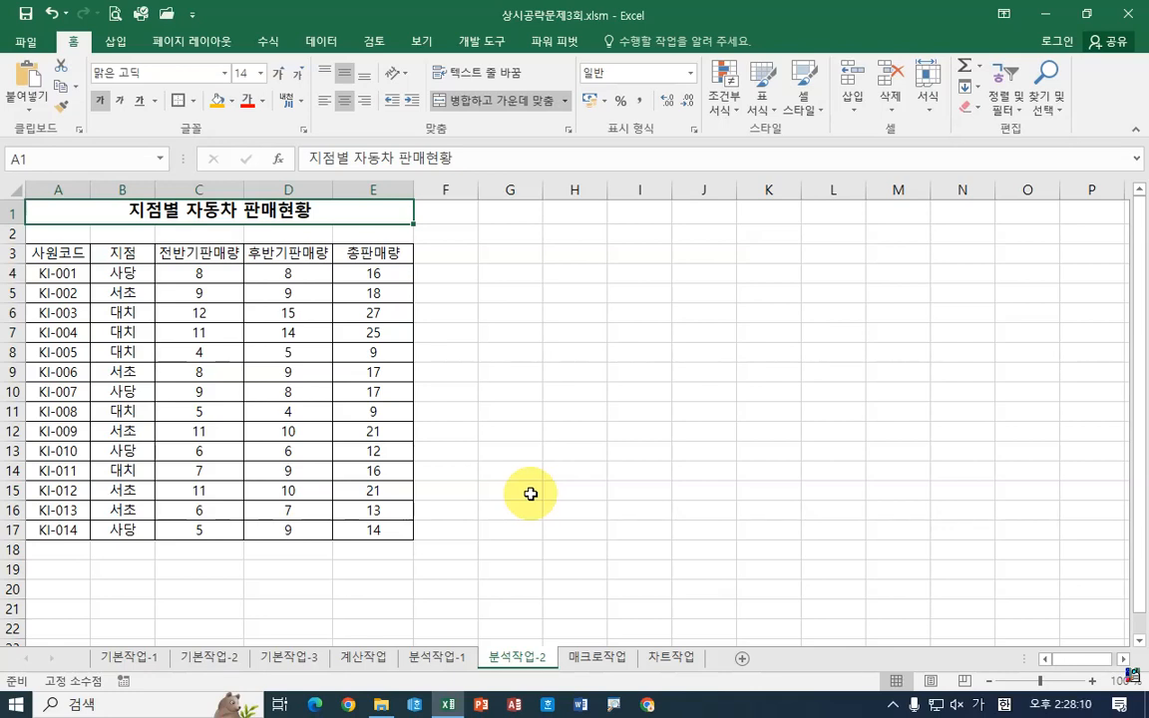
Sort the 지점별 자동차 판매현황 table by the 지점 column in ascending order
{"action": "left_click", "coordinate": [264, 424]}
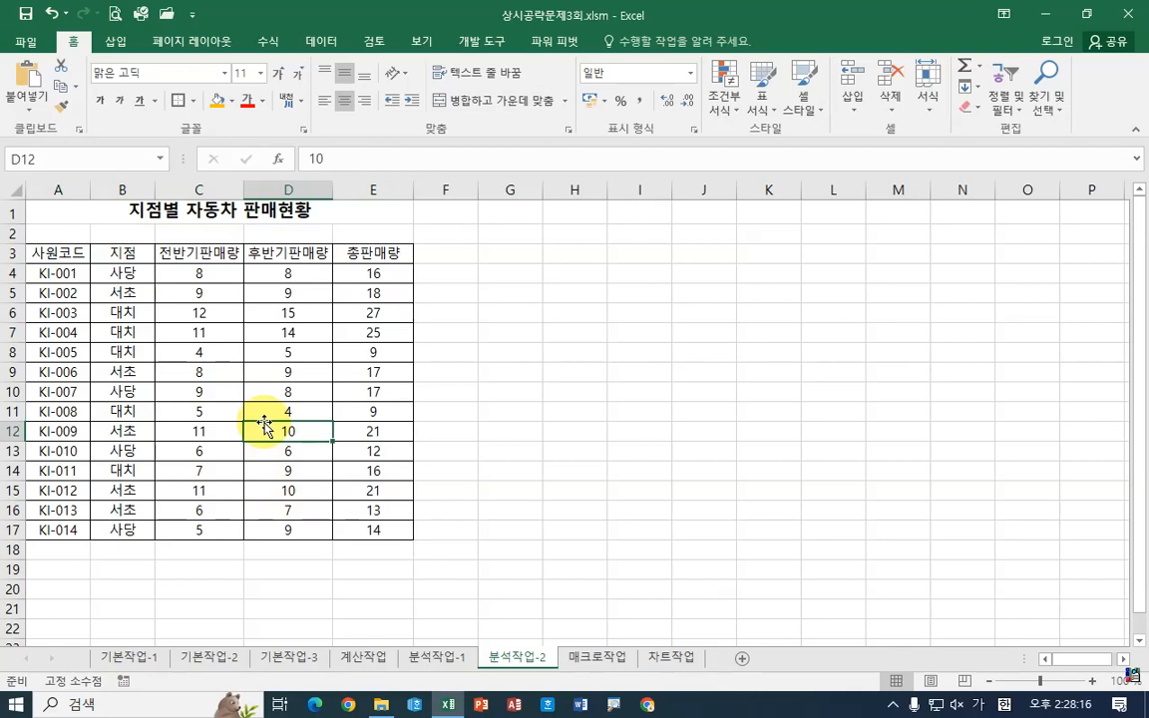
{"action": "left_click", "coordinate": [117, 251]}
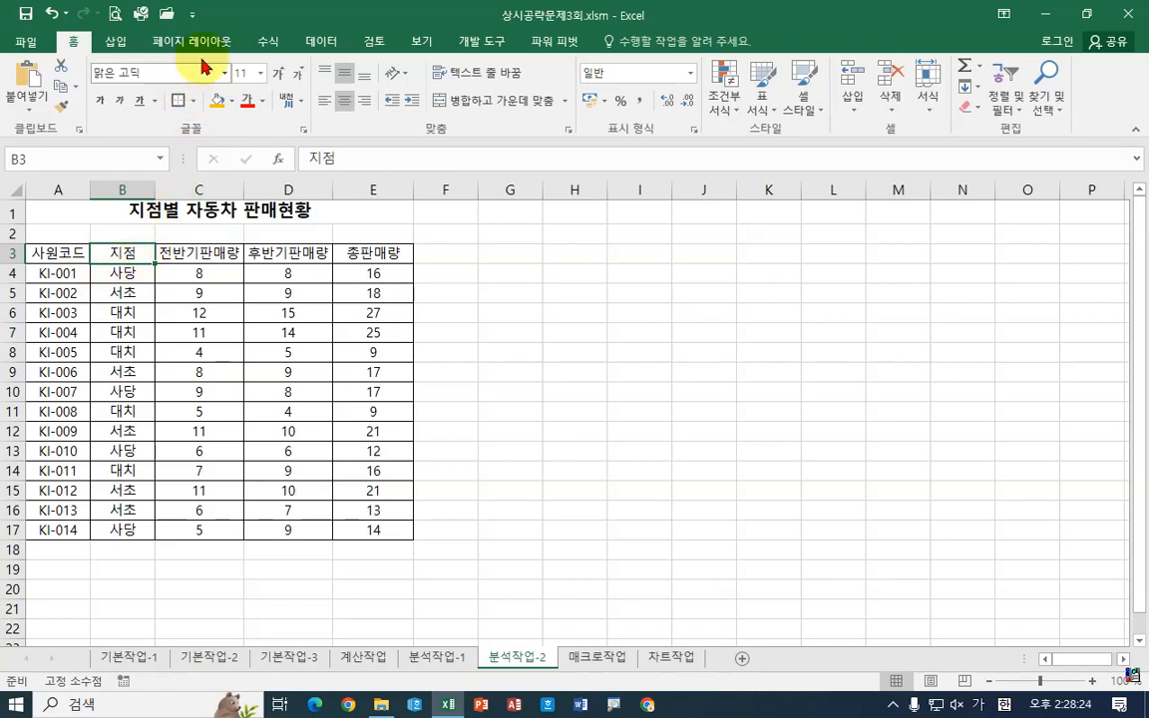
{"action": "left_click", "coordinate": [321, 41]}
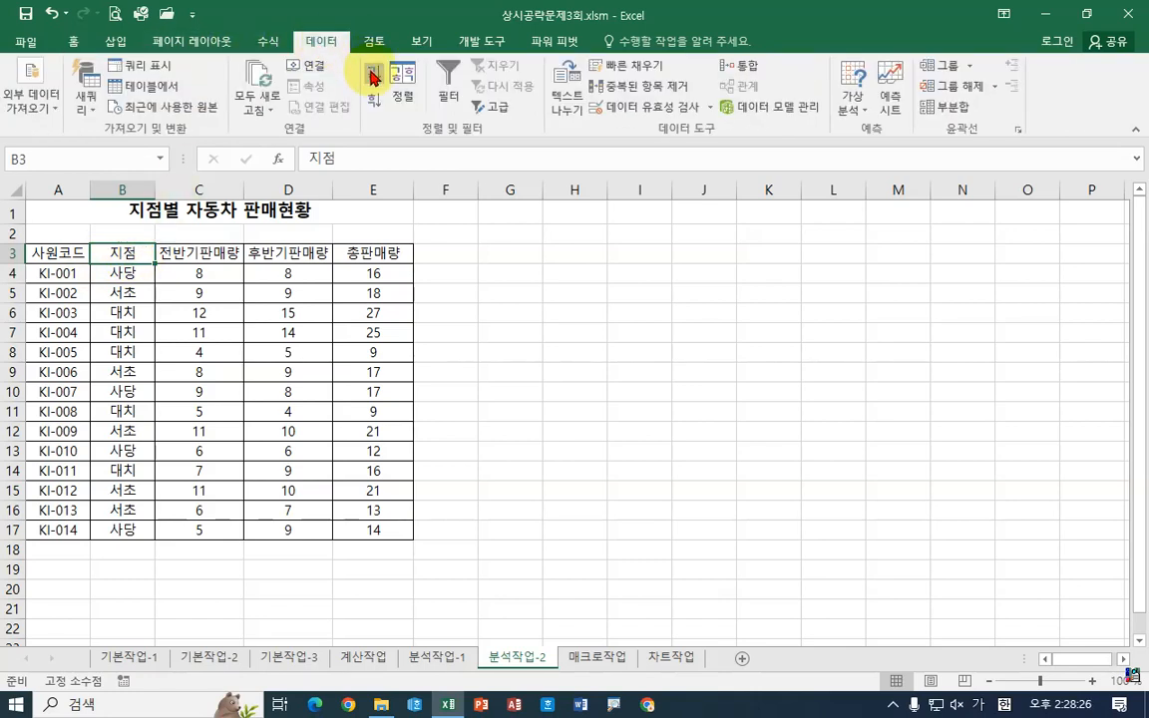
{"action": "left_click", "coordinate": [373, 77]}
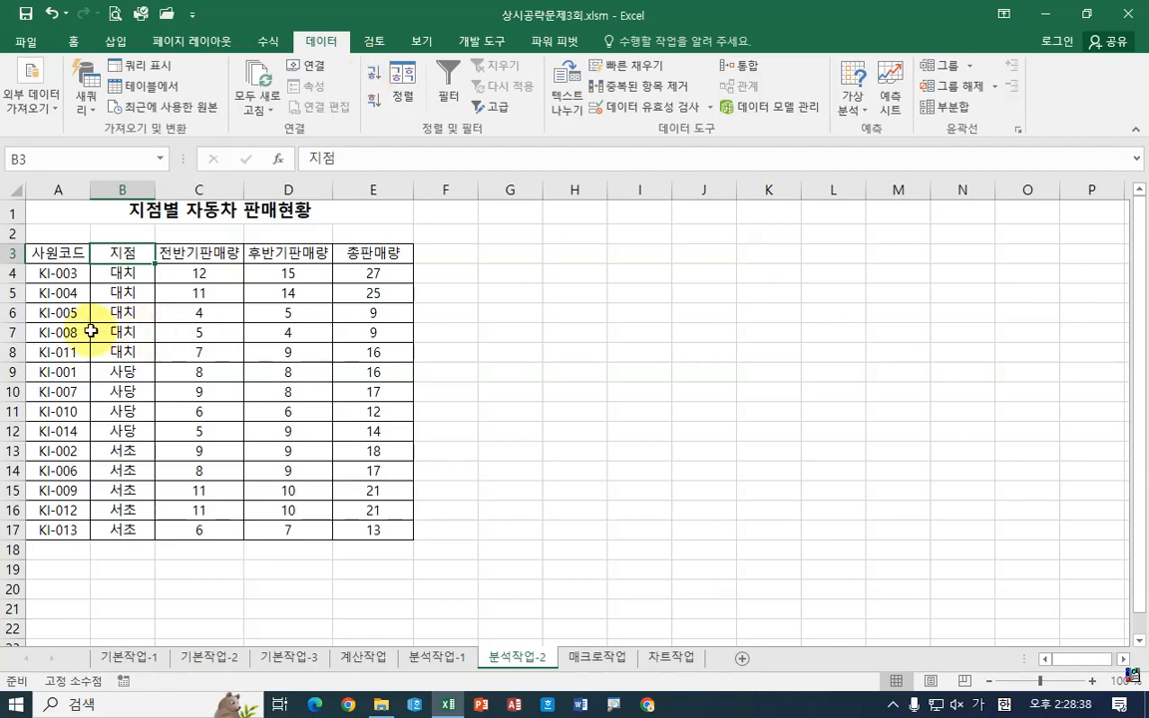
{"action": "mouse_move", "coordinate": [26, 263]}
{"action": "left_mouse_down"}
{"action": "mouse_move", "coordinate": [251, 289]}
{"action": "mouse_move", "coordinate": [409, 341]}
{"action": "mouse_move", "coordinate": [409, 361]}
{"action": "left_mouse_up"}
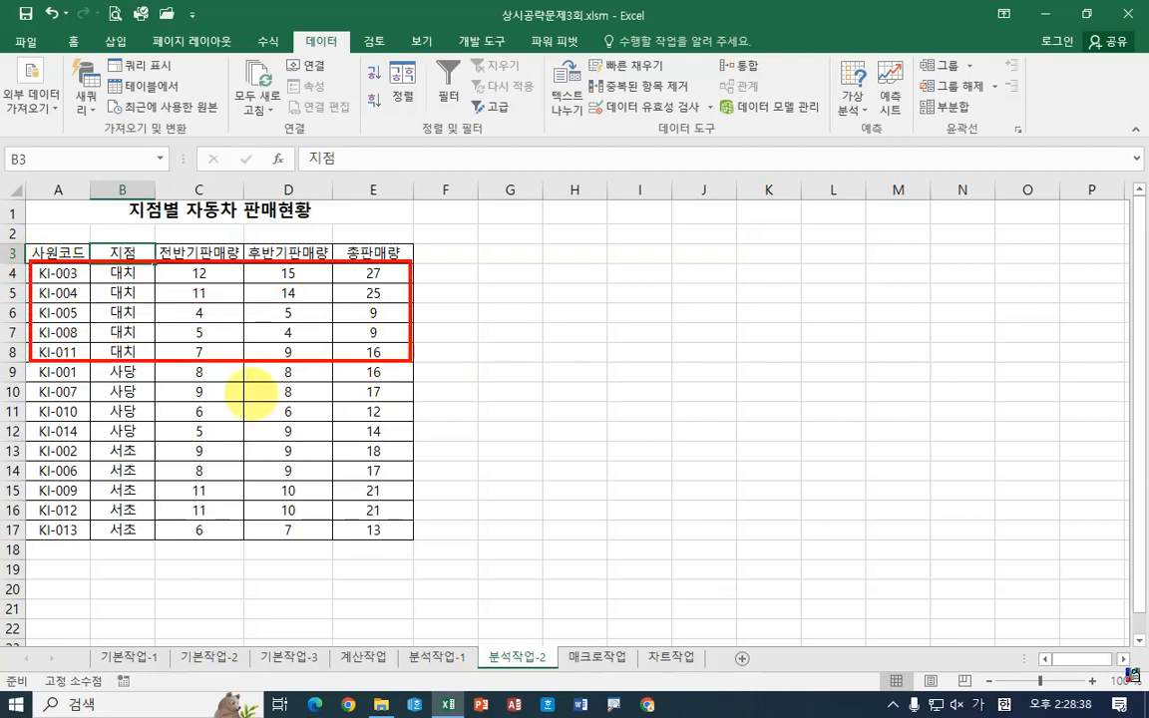
{"action": "mouse_move", "coordinate": [24, 362]}
{"action": "left_mouse_down"}
{"action": "mouse_move", "coordinate": [344, 411]}
{"action": "mouse_move", "coordinate": [420, 440]}
{"action": "left_mouse_up"}
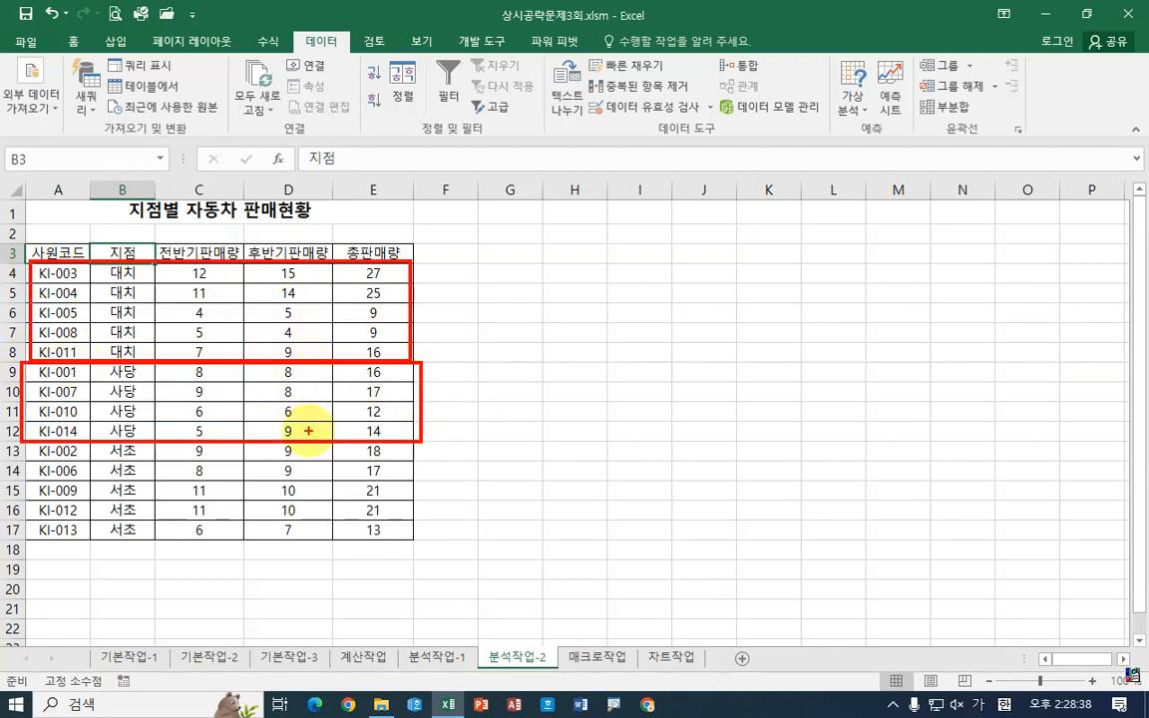
{"action": "key", "text": "Escape"}
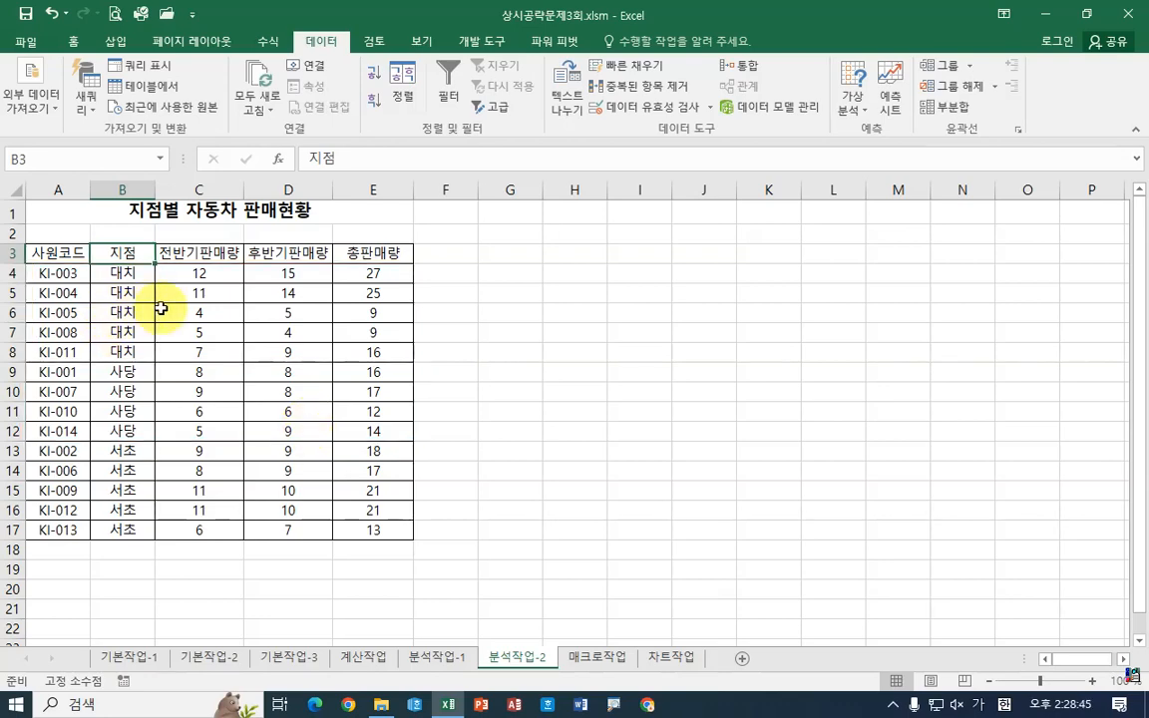
Add subtotals grouped by 지점 using 최대값 on 총판매량, and widen column B to fit the labels
{"action": "left_click", "coordinate": [955, 118]}
{"action": "left_click", "coordinate": [763, 189]}
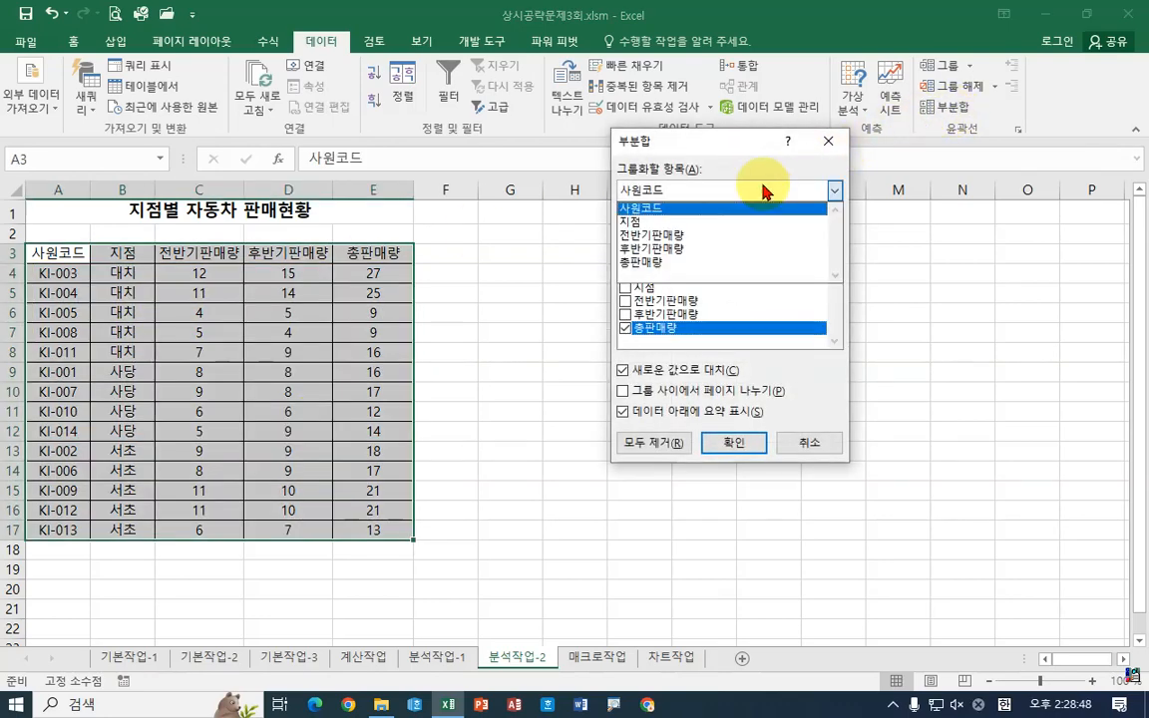
{"action": "left_click", "coordinate": [643, 221]}
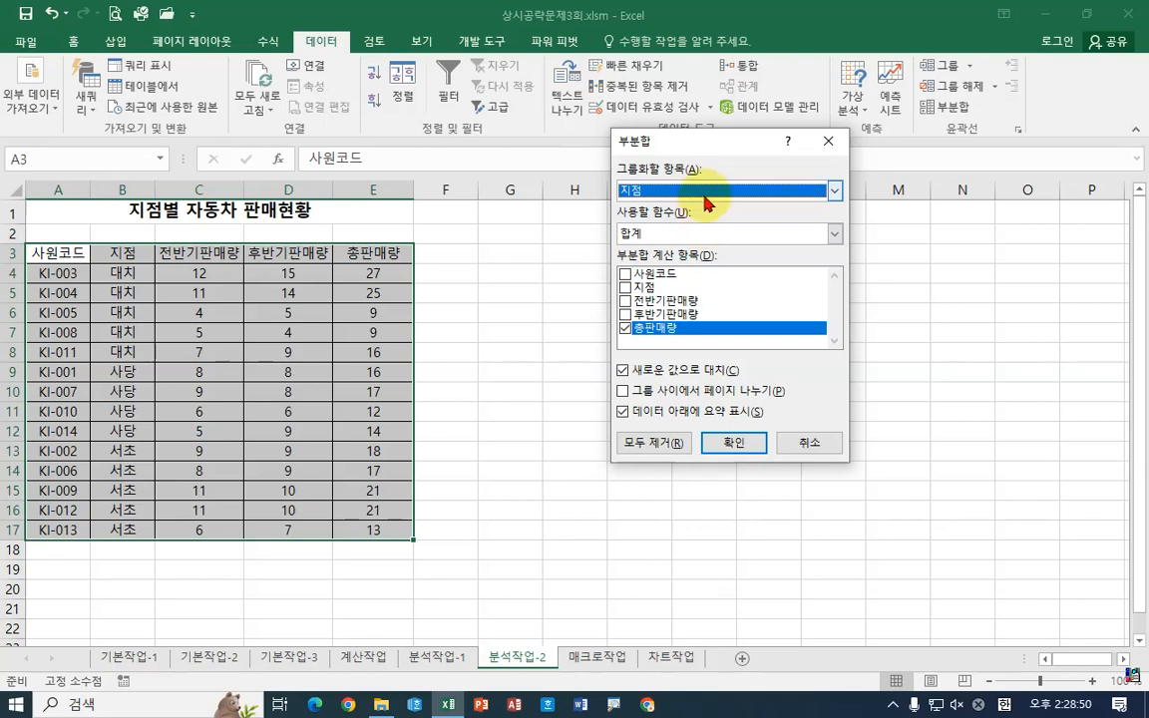
{"action": "left_click", "coordinate": [704, 236]}
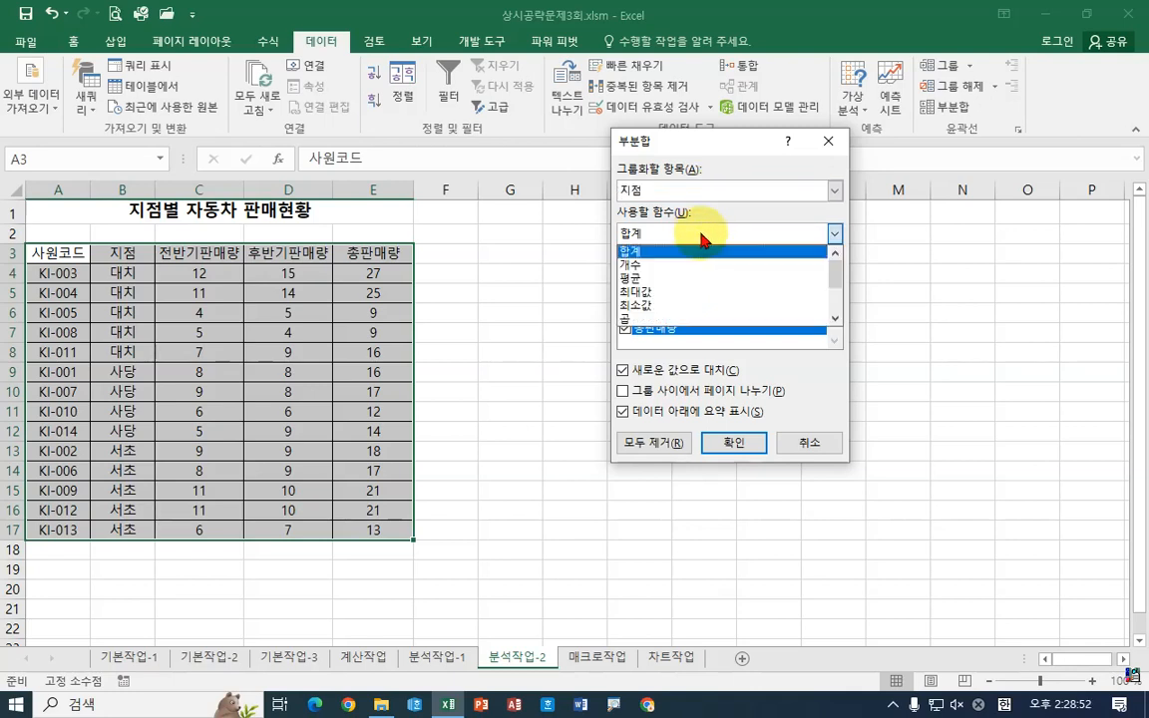
{"action": "left_click", "coordinate": [663, 295]}
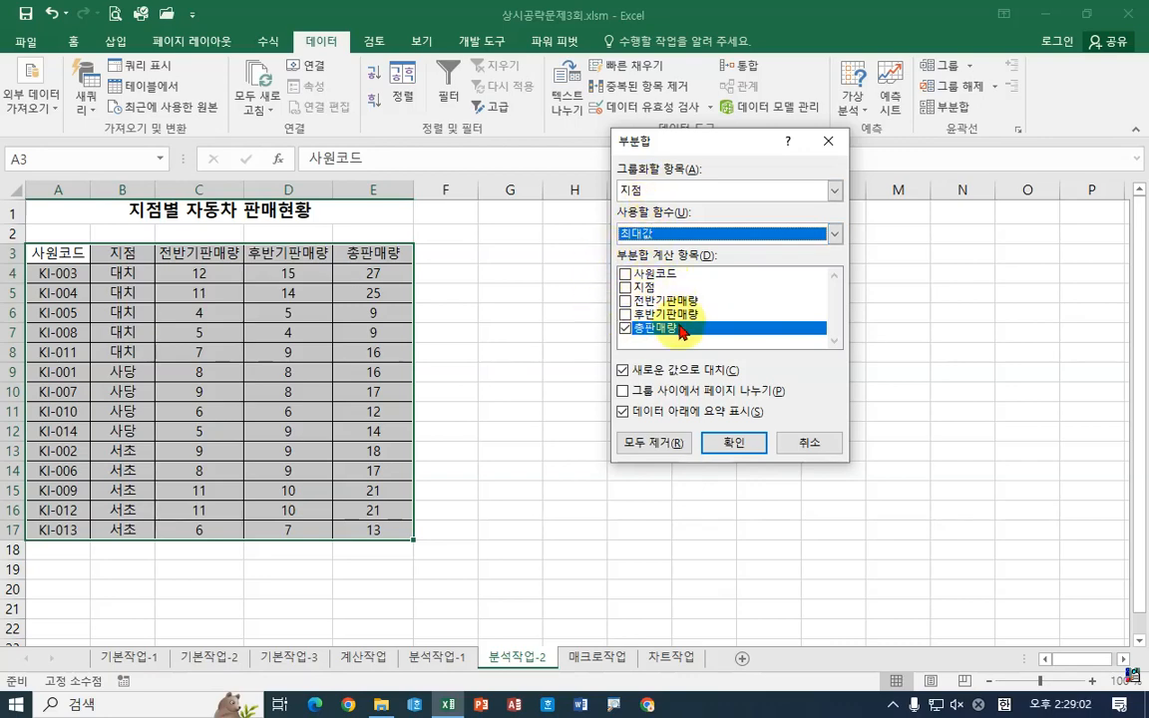
{"action": "left_click", "coordinate": [728, 441]}
{"action": "left_click_drag", "start_coordinate": [215, 188], "coordinate": [242, 188]}
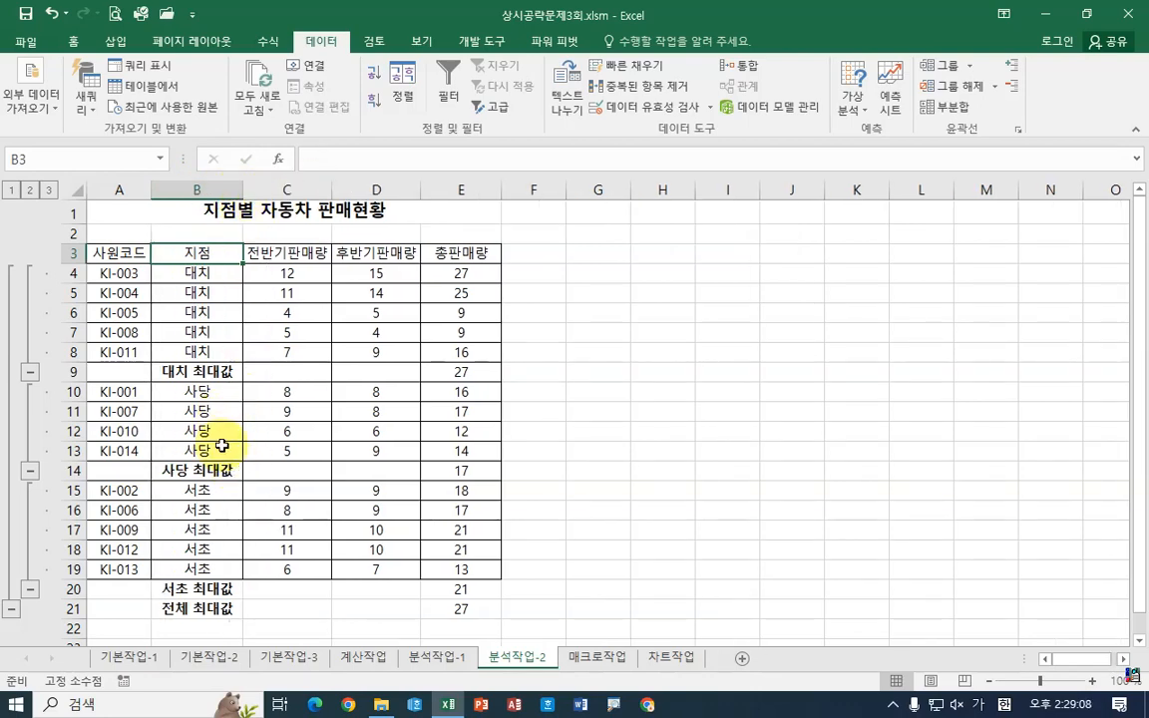
Add a second 지점 subtotal using 평균 on 전반기판매량 and 후반기판매량 only, without replacing the existing subtotals
{"action": "left_click", "coordinate": [950, 110]}
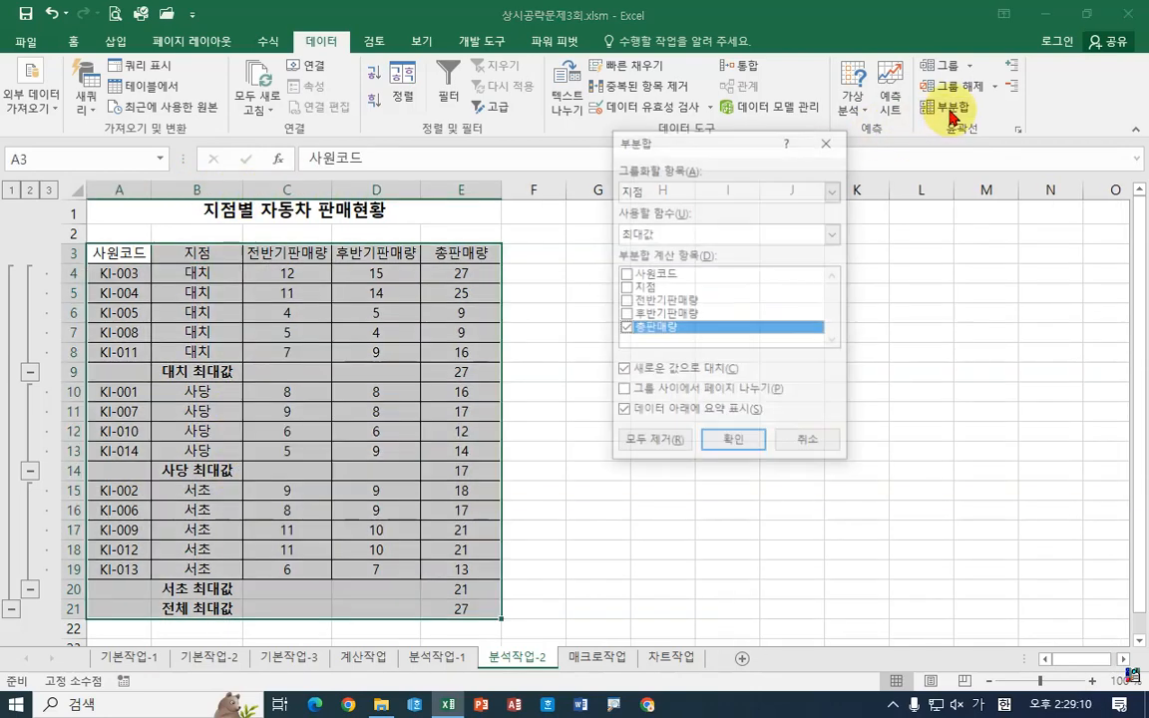
{"action": "left_click", "coordinate": [707, 239]}
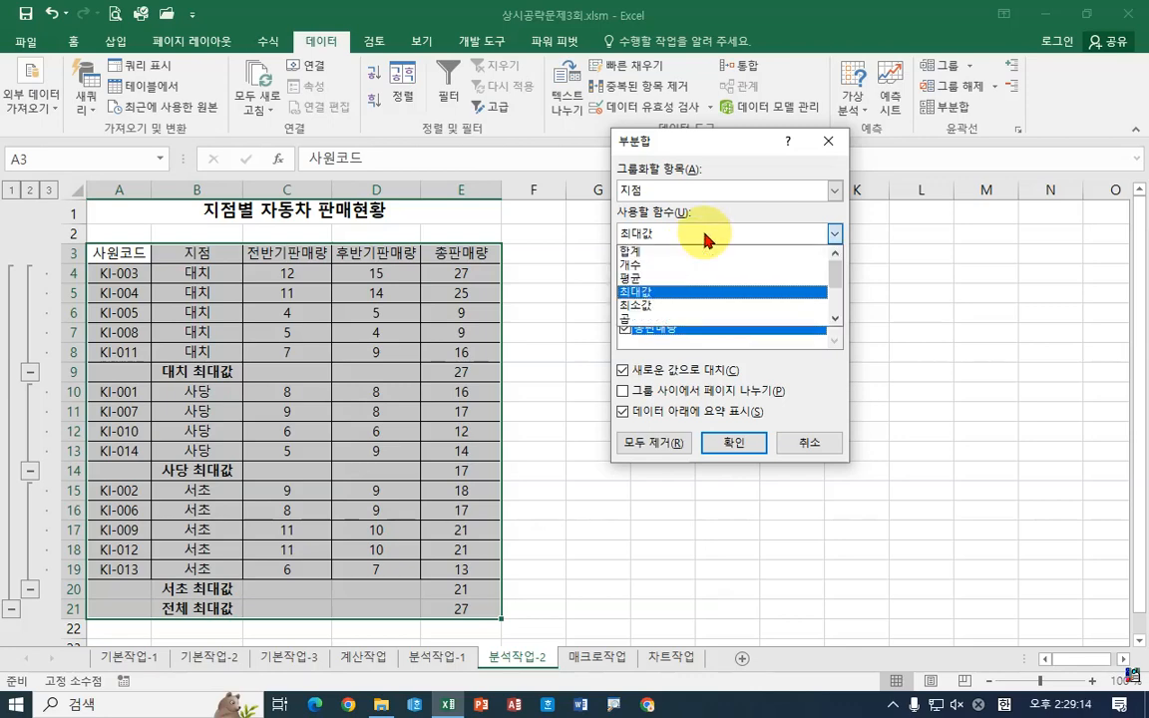
{"action": "left_click", "coordinate": [636, 279]}
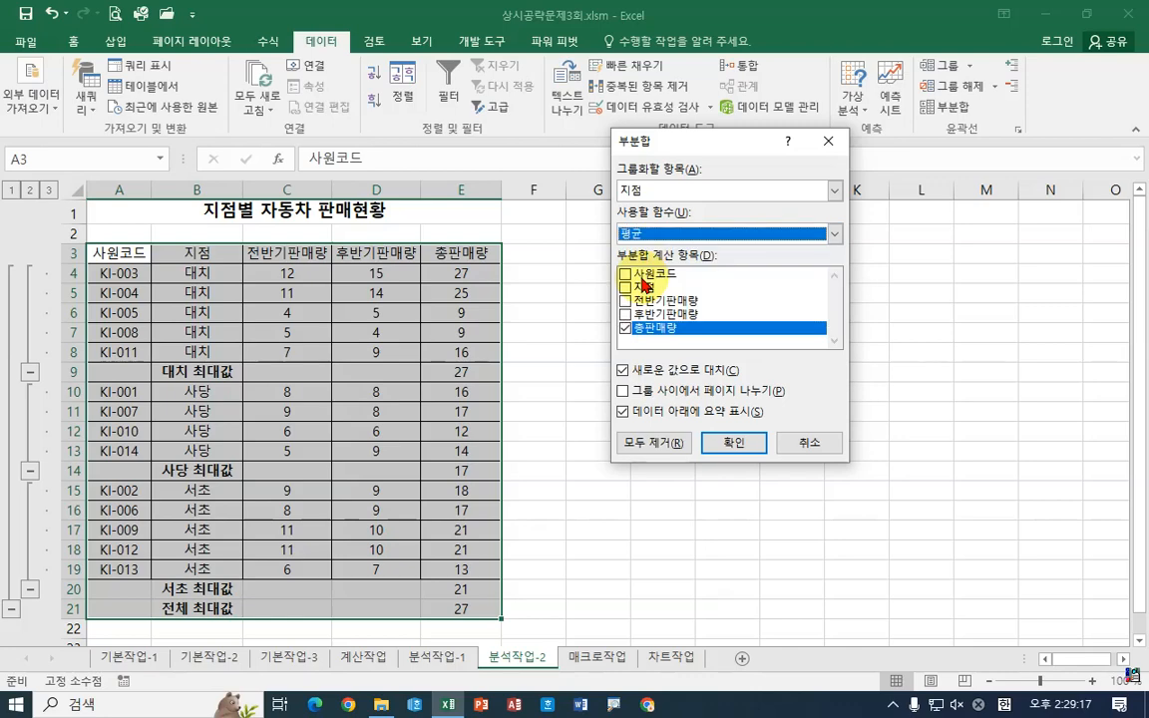
{"action": "left_click", "coordinate": [624, 330]}
{"action": "left_click", "coordinate": [626, 301]}
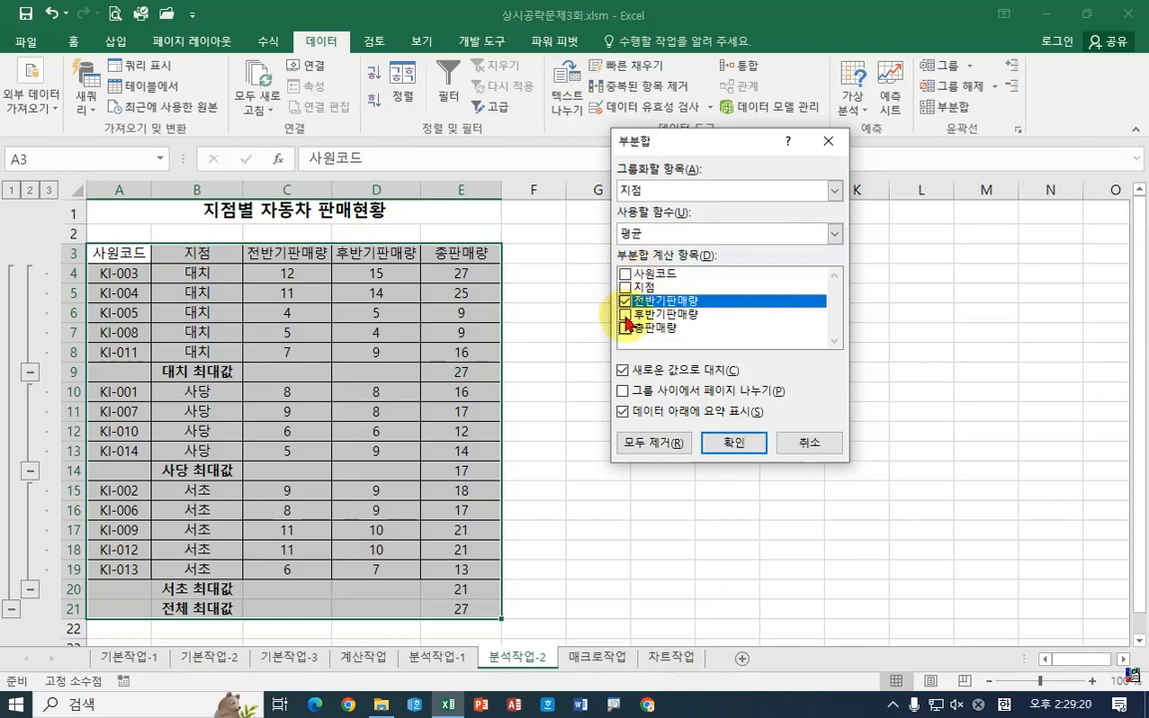
{"action": "left_click", "coordinate": [625, 315]}
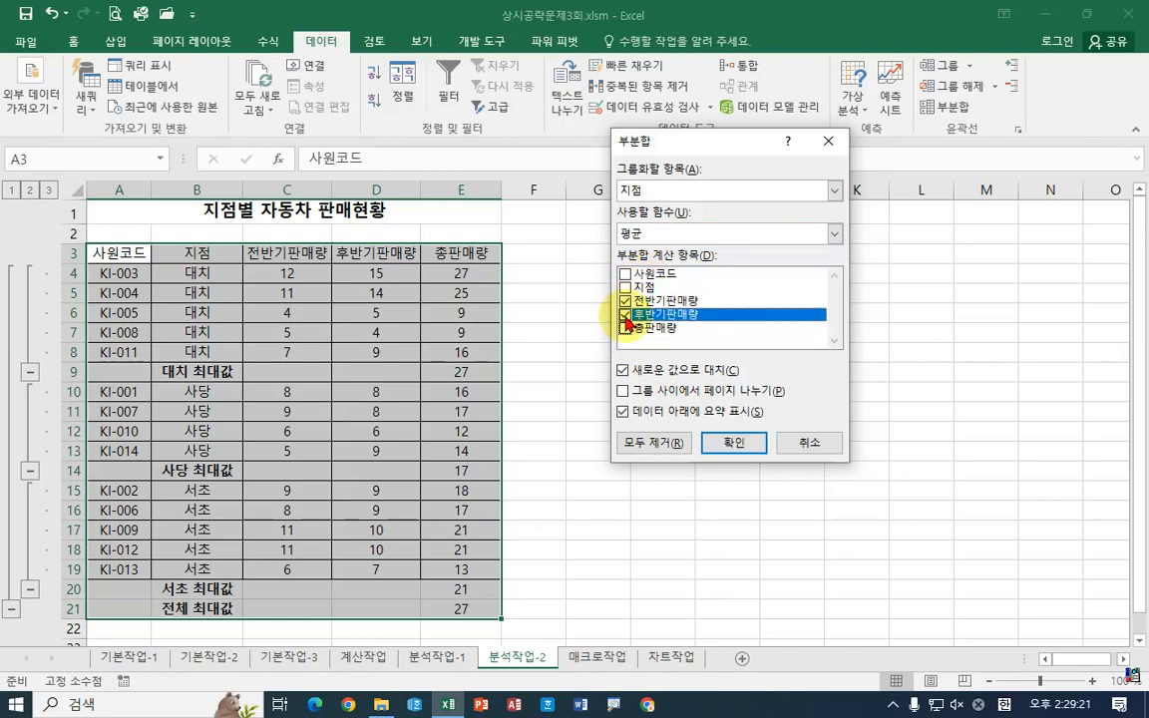
{"action": "left_click", "coordinate": [623, 372]}
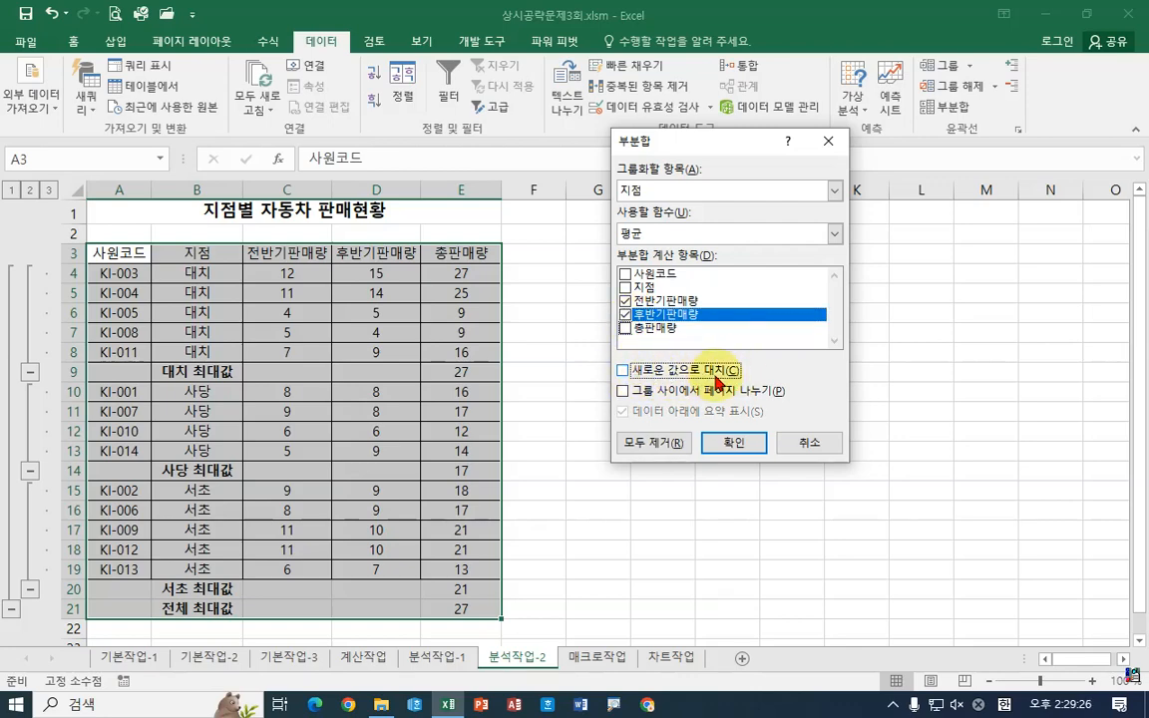
{"action": "left_click", "coordinate": [733, 442]}
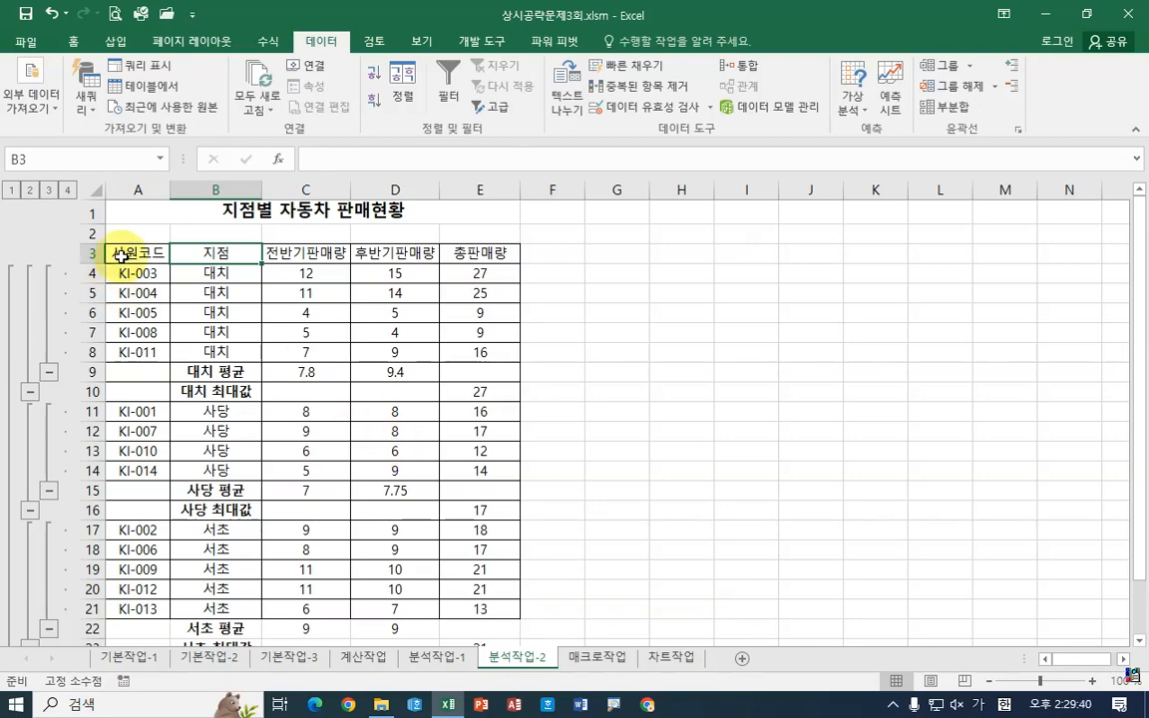
Format A3:E25 as a table with headers, using the blue 표 스타일 밝게 6 style
{"action": "left_click_drag", "start_coordinate": [122, 253], "coordinate": [466, 621]}
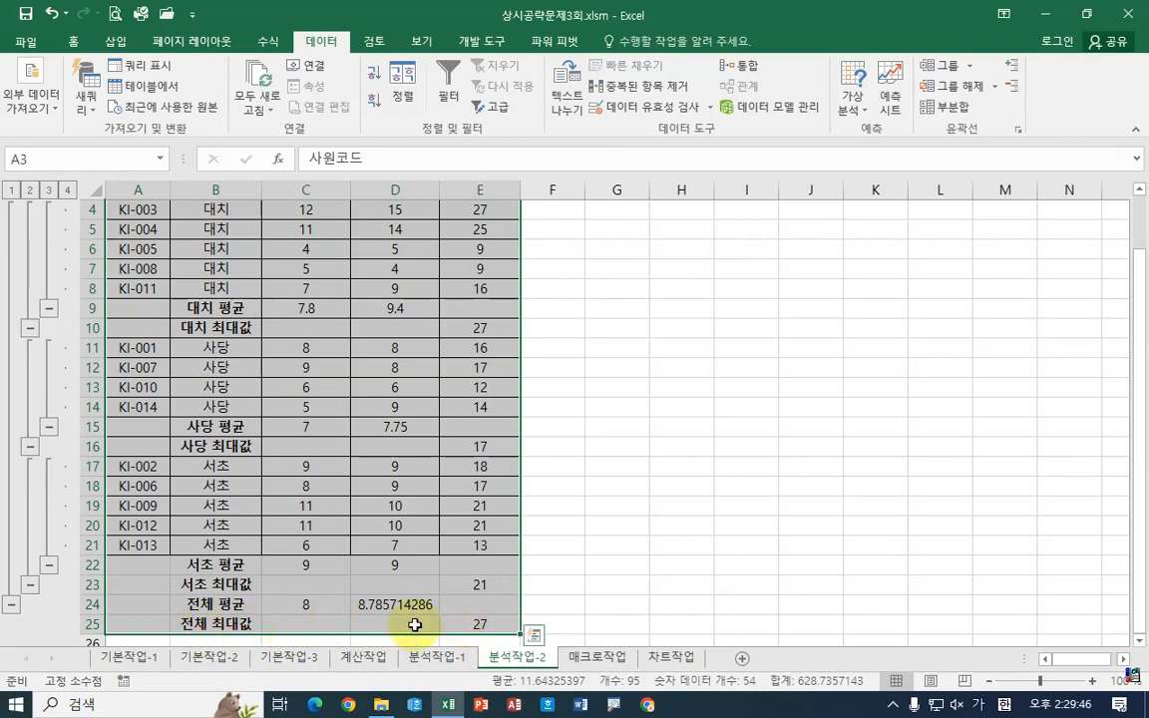
{"action": "left_click", "coordinate": [73, 42]}
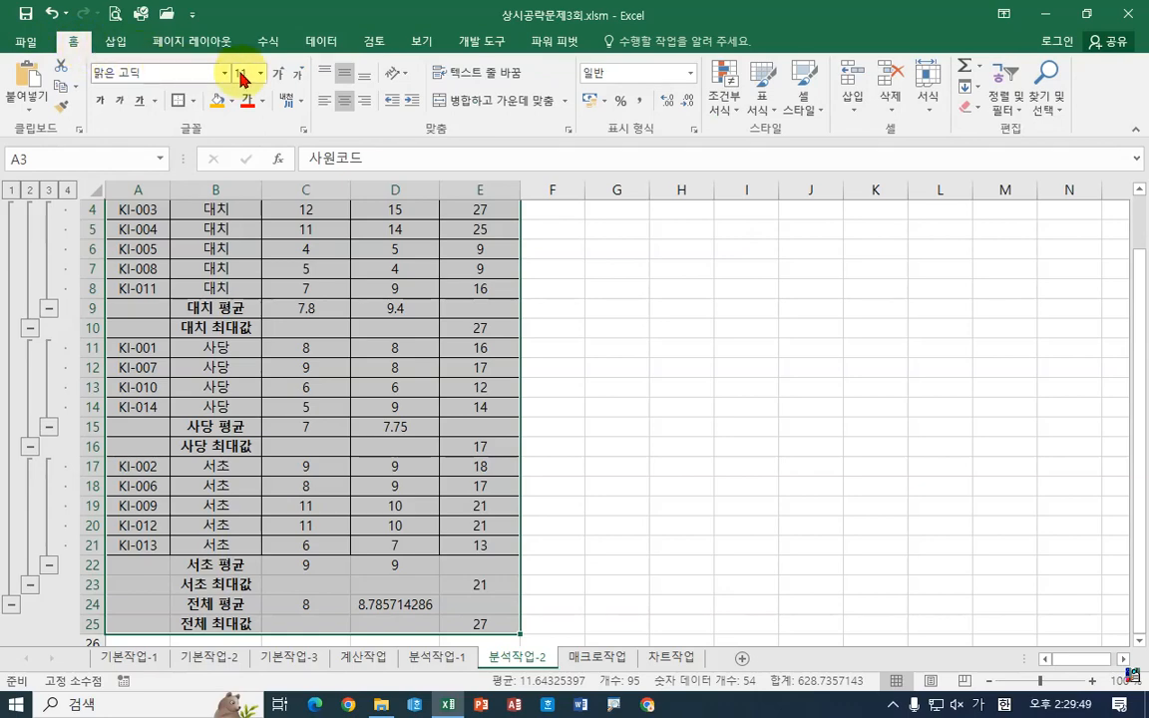
{"action": "left_click", "coordinate": [764, 105]}
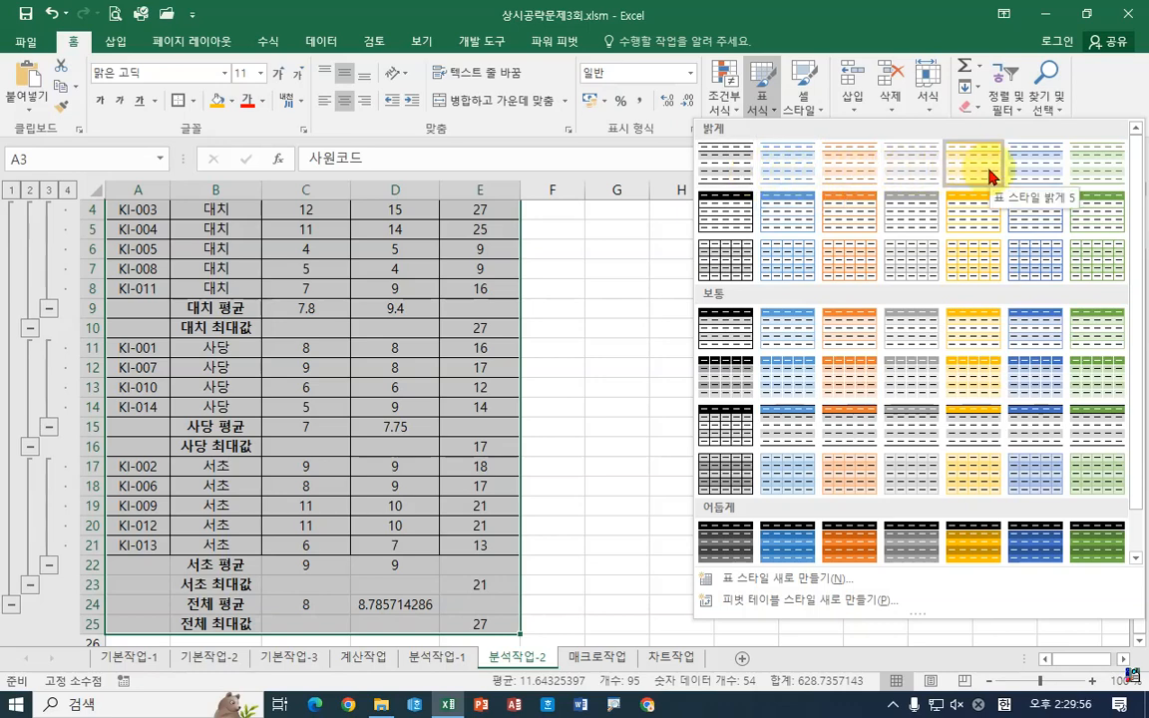
{"action": "left_click", "coordinate": [1049, 176]}
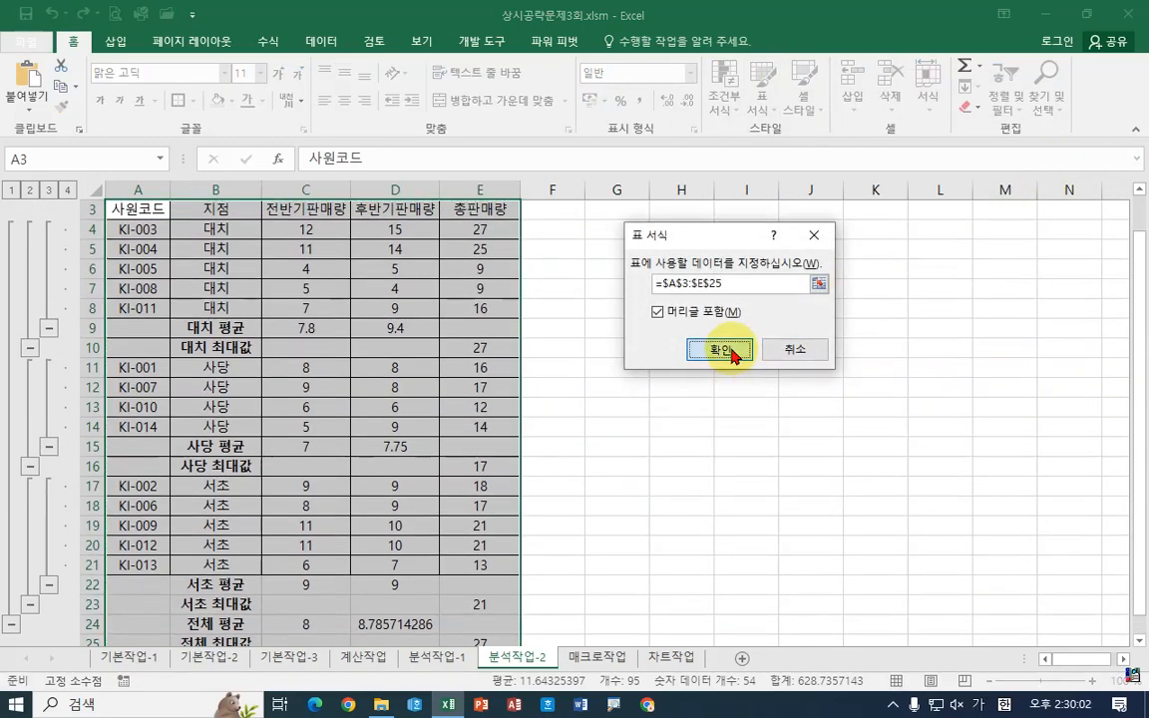
{"action": "left_click", "coordinate": [731, 352]}
{"action": "left_click", "coordinate": [429, 447]}
{"action": "scroll", "coordinate": [393, 482], "scroll_direction": "down", "scroll_amount": 2}
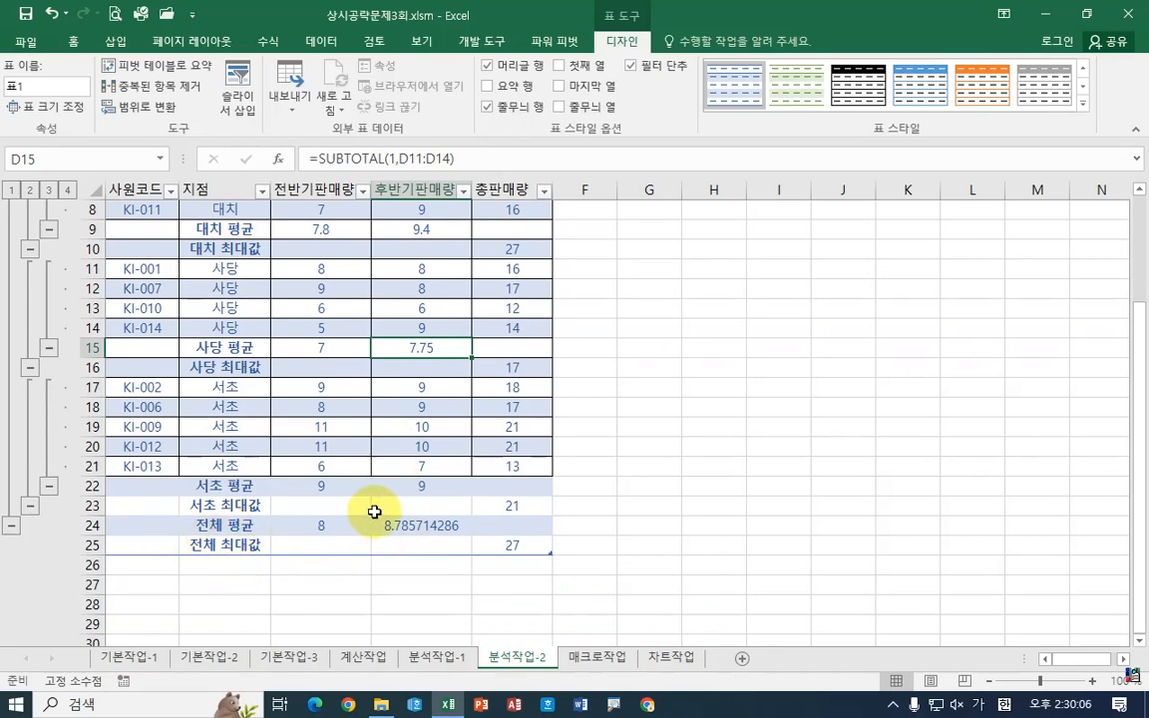
{"action": "scroll", "coordinate": [470, 534], "scroll_direction": "up", "scroll_amount": 3}
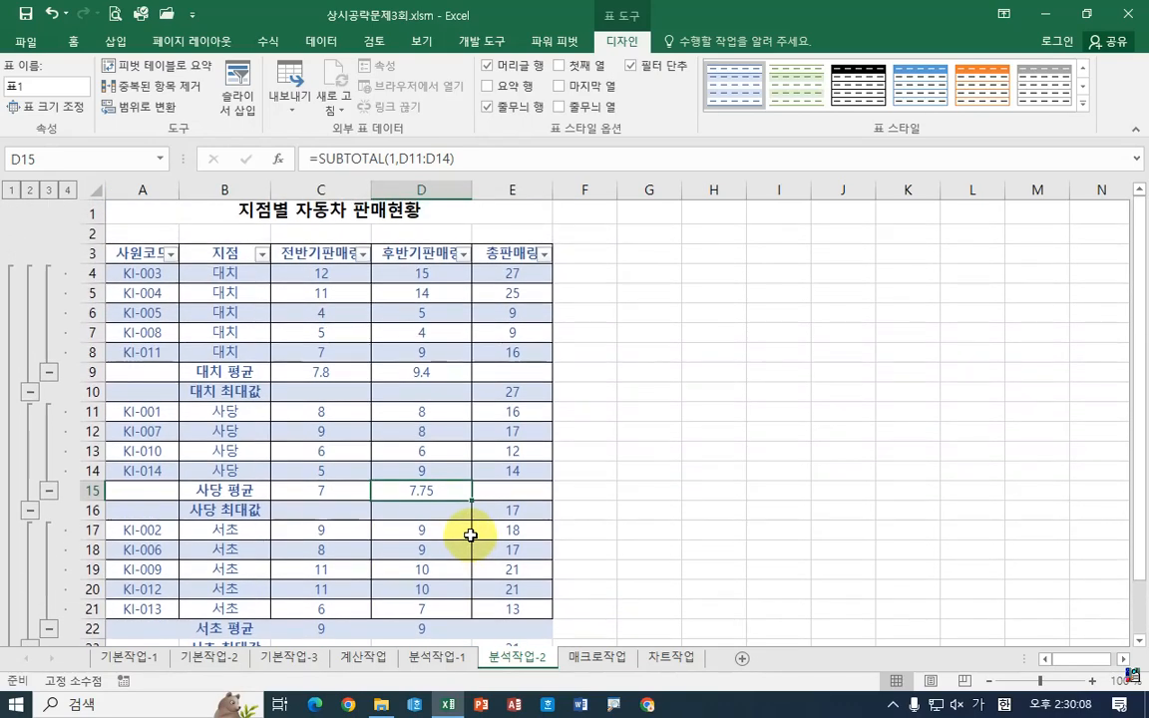
{"action": "scroll", "coordinate": [470, 536], "scroll_direction": "down", "scroll_amount": 2}
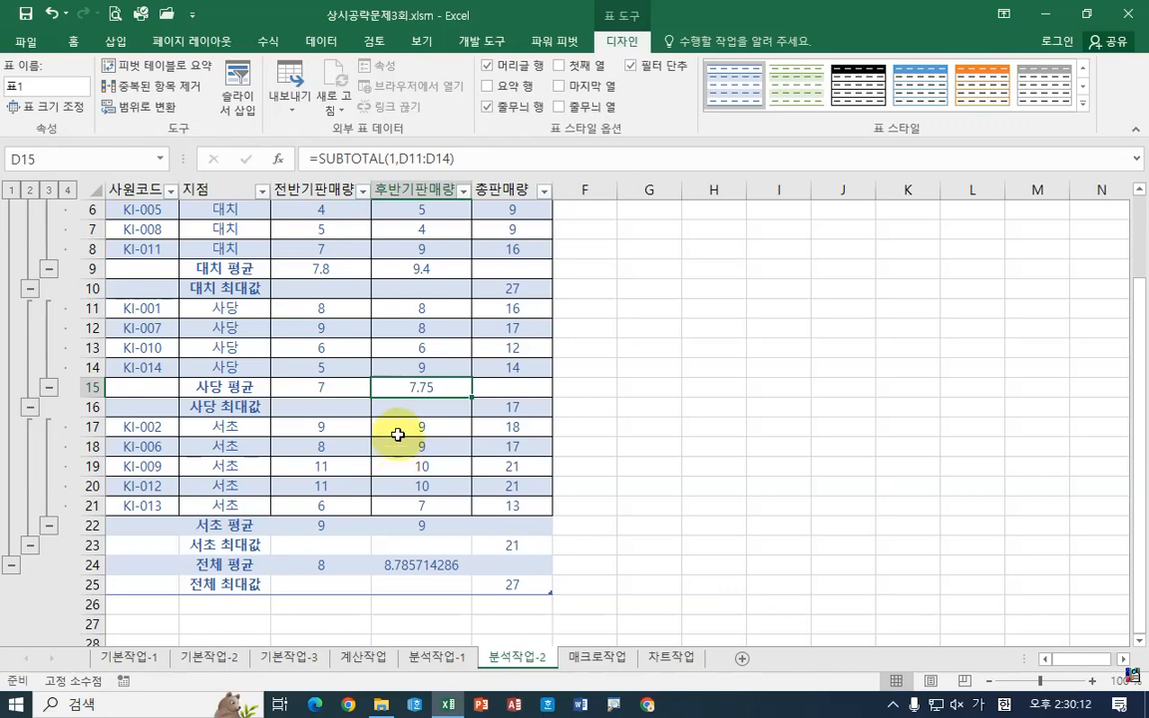
Open the 매크로작업 sheet and select an empty cell outside the 진료 기록 현황 table
{"action": "left_click", "coordinate": [596, 657]}
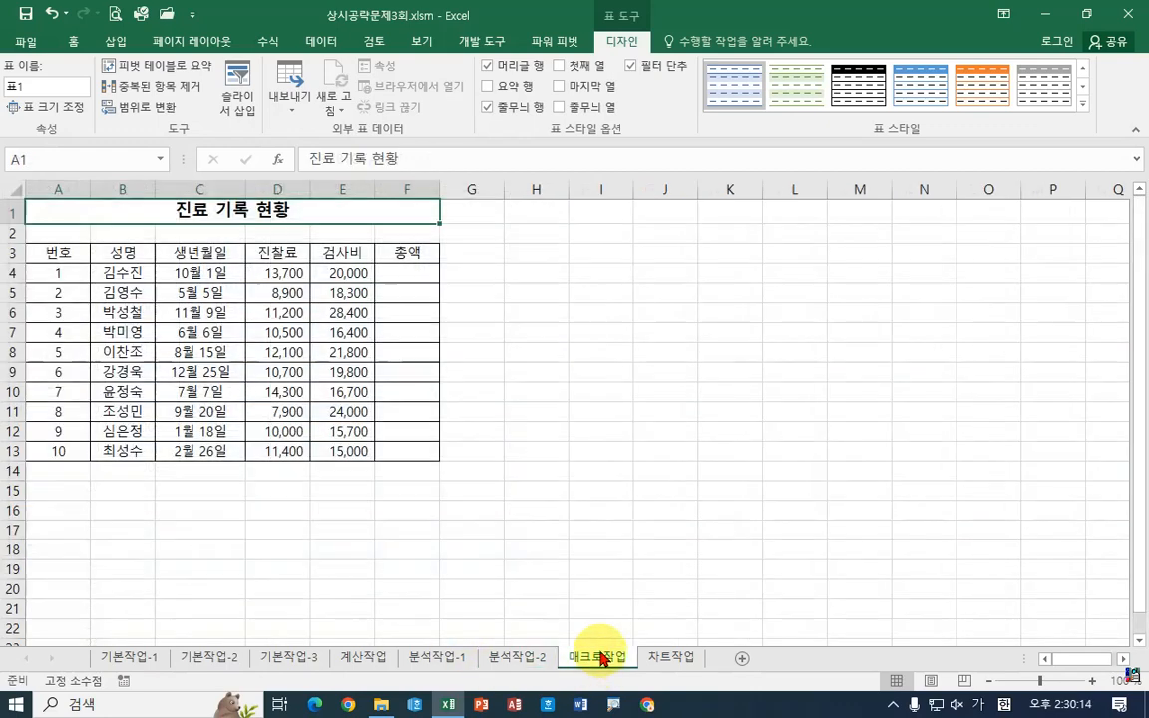
{"action": "left_click", "coordinate": [589, 250]}
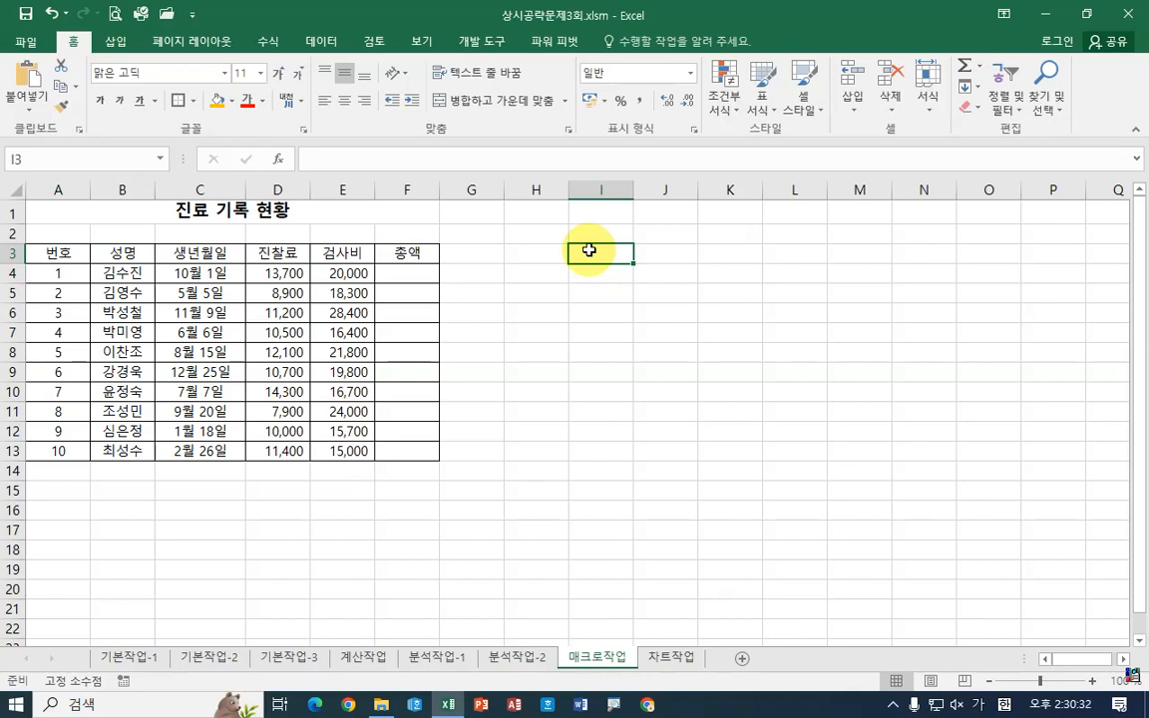
{"action": "left_click", "coordinate": [534, 273]}
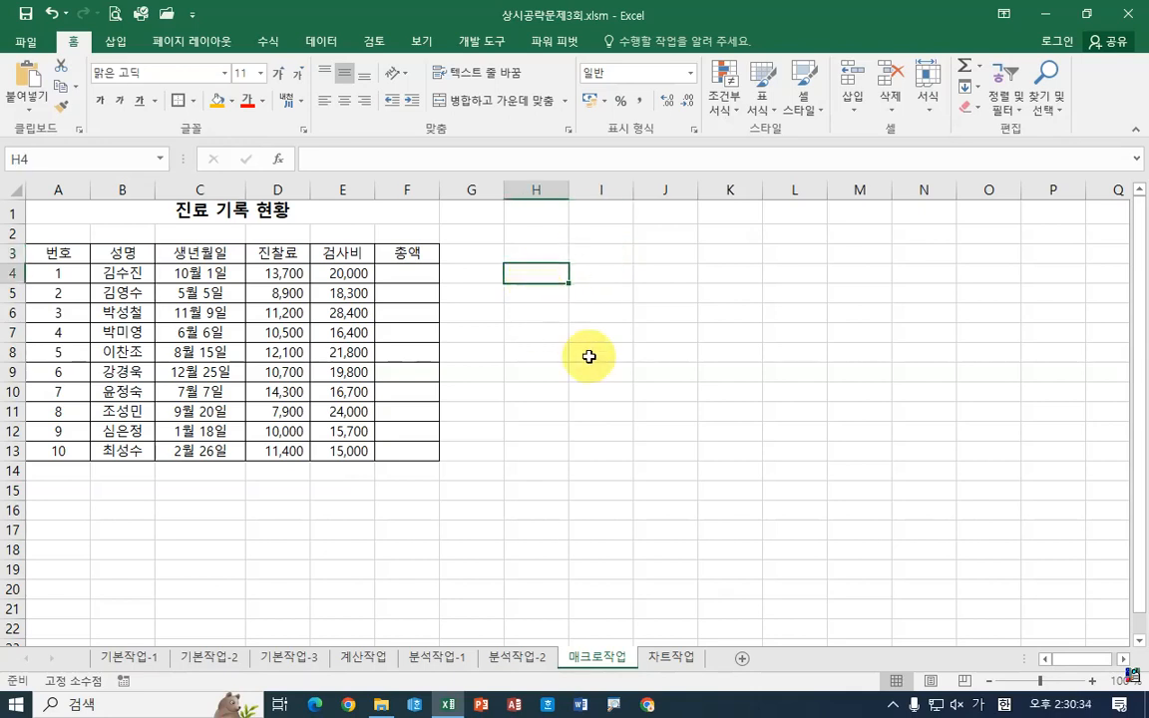
{"action": "left_click", "coordinate": [583, 372]}
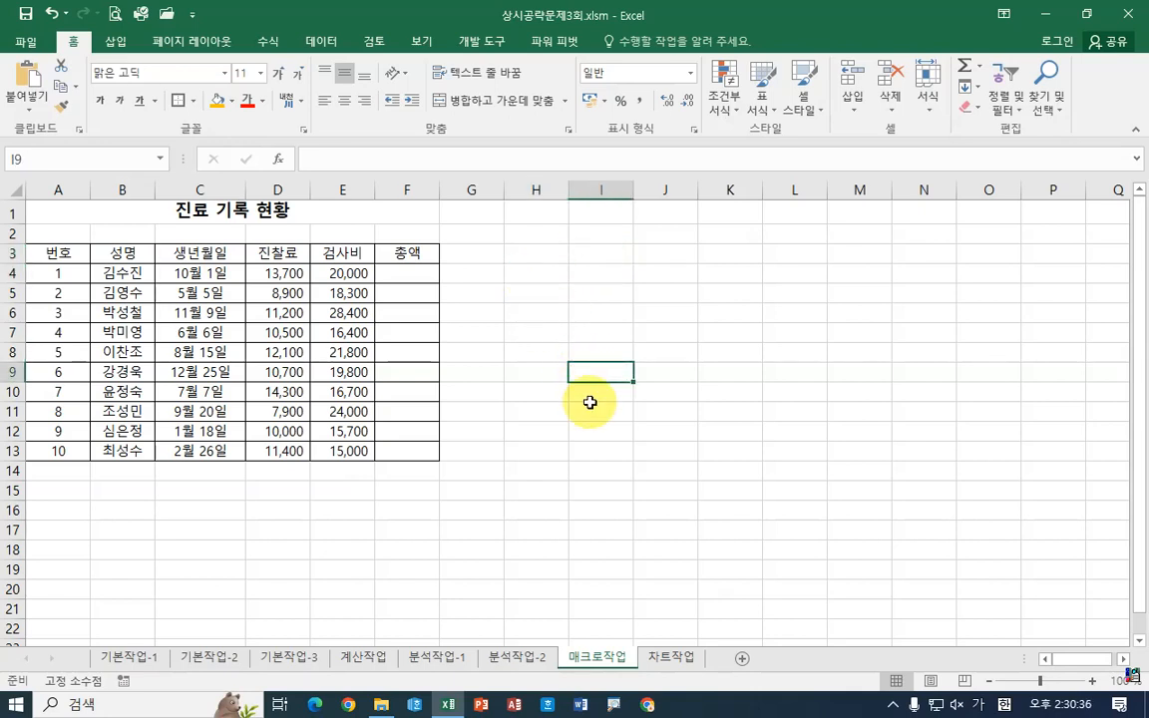
Start recording a macro named 종액, stored in 현재 통합 문서
{"action": "left_click", "coordinate": [482, 42]}
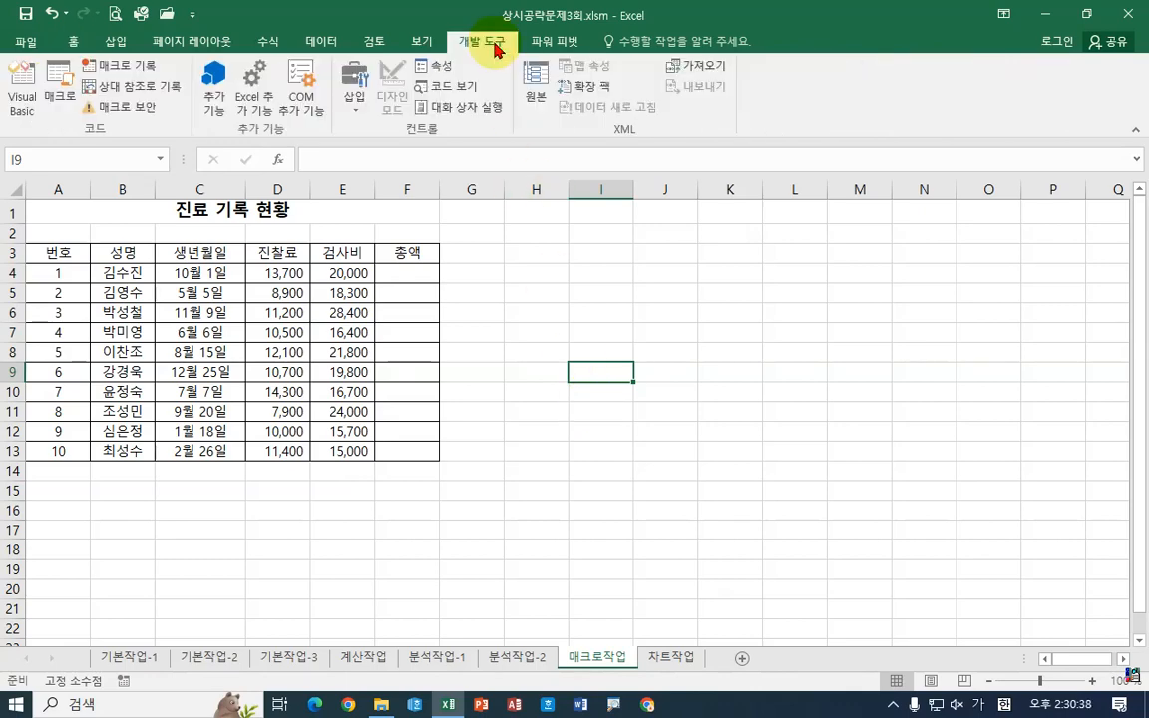
{"action": "left_click", "coordinate": [135, 69]}
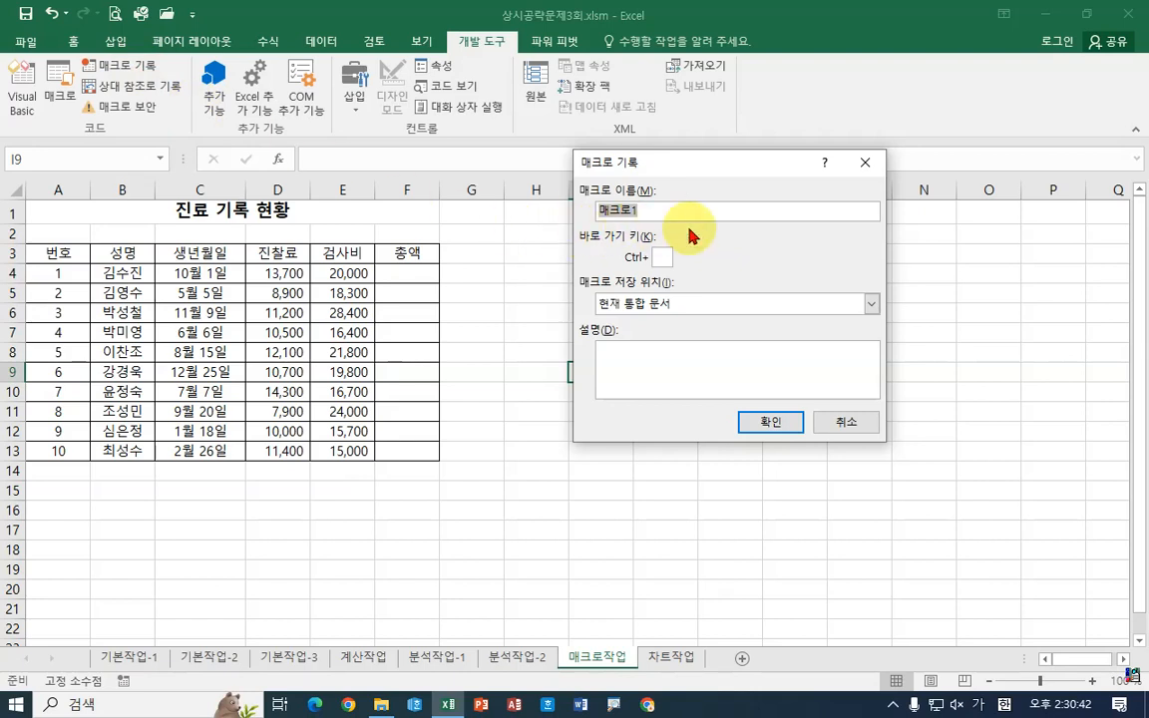
{"action": "type", "text": "종액"}
{"action": "left_click", "coordinate": [759, 421]}
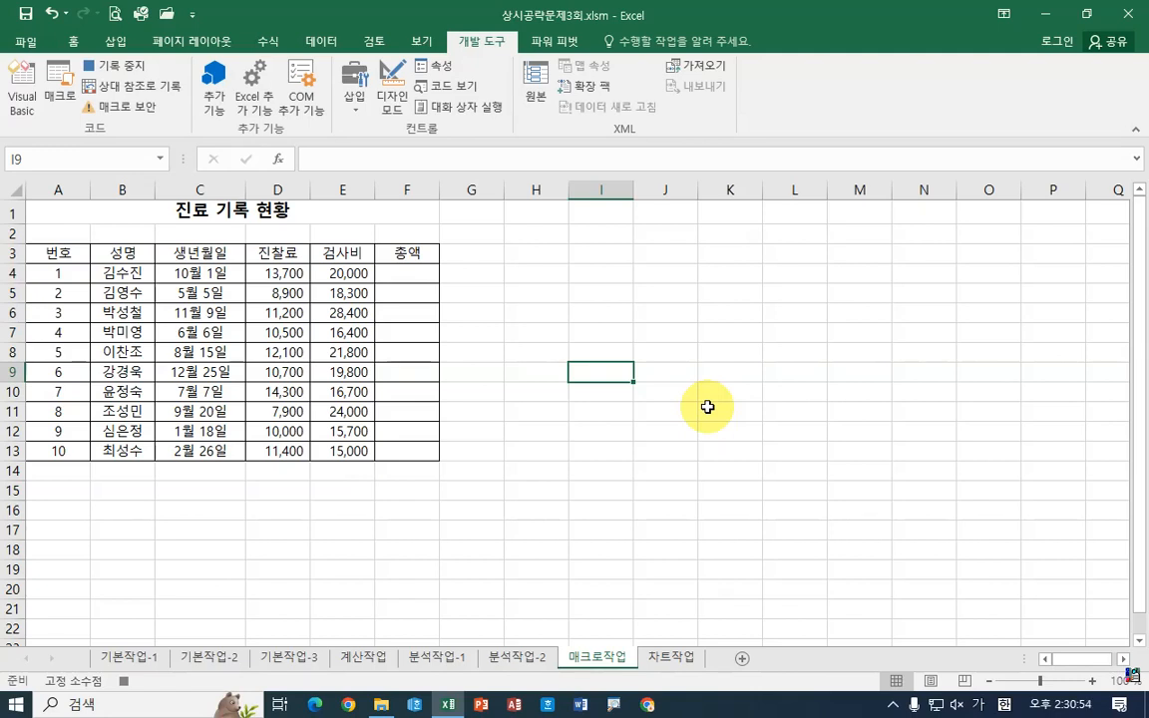
In F4, enter a formula that adds the first patient's 진찰료 and 검사비, =D4+E4
{"action": "left_click", "coordinate": [414, 273]}
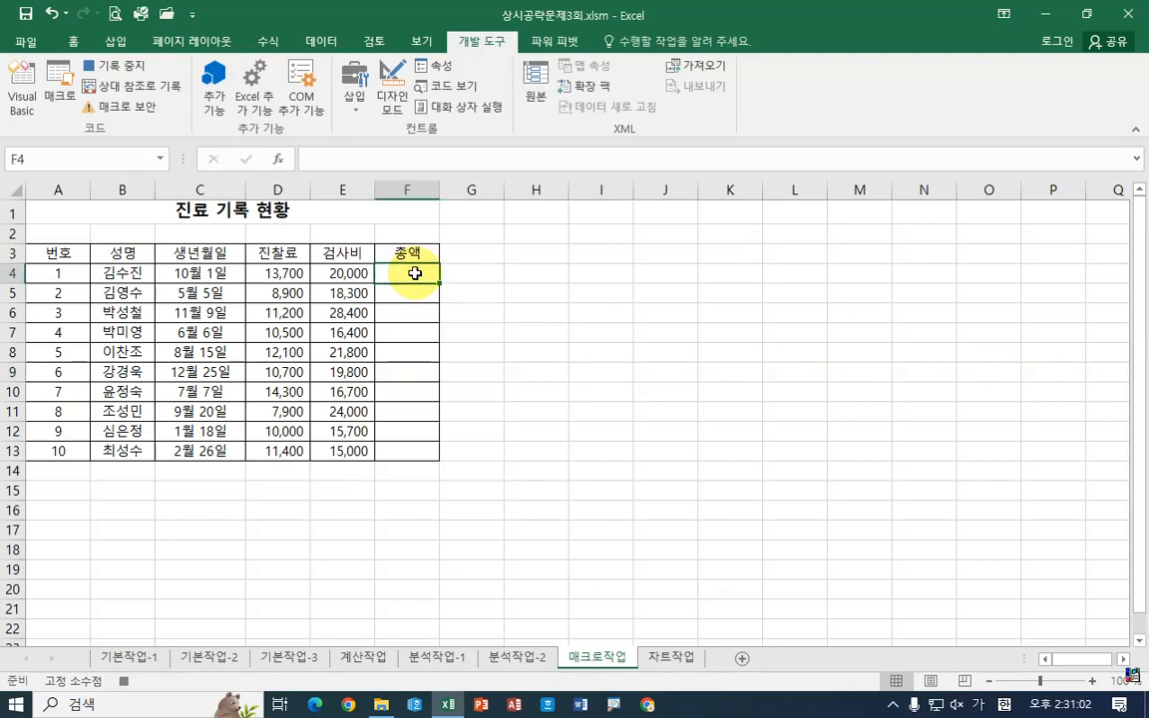
{"action": "type", "text": "="}
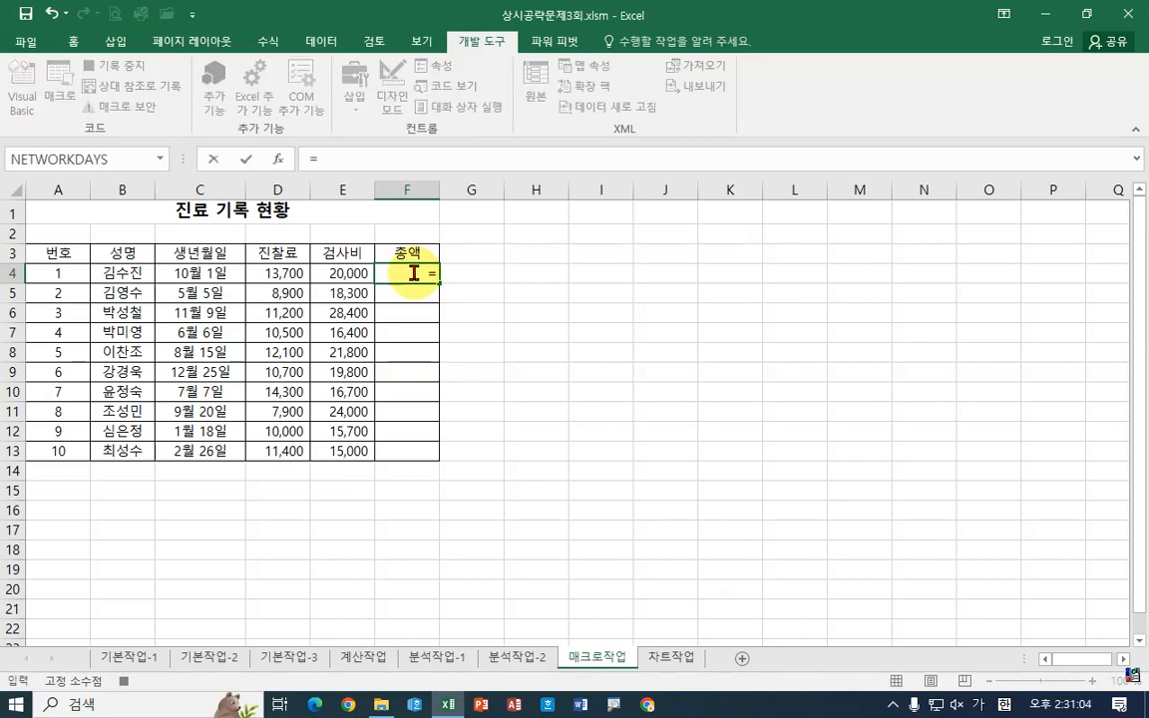
{"action": "left_click", "coordinate": [274, 273]}
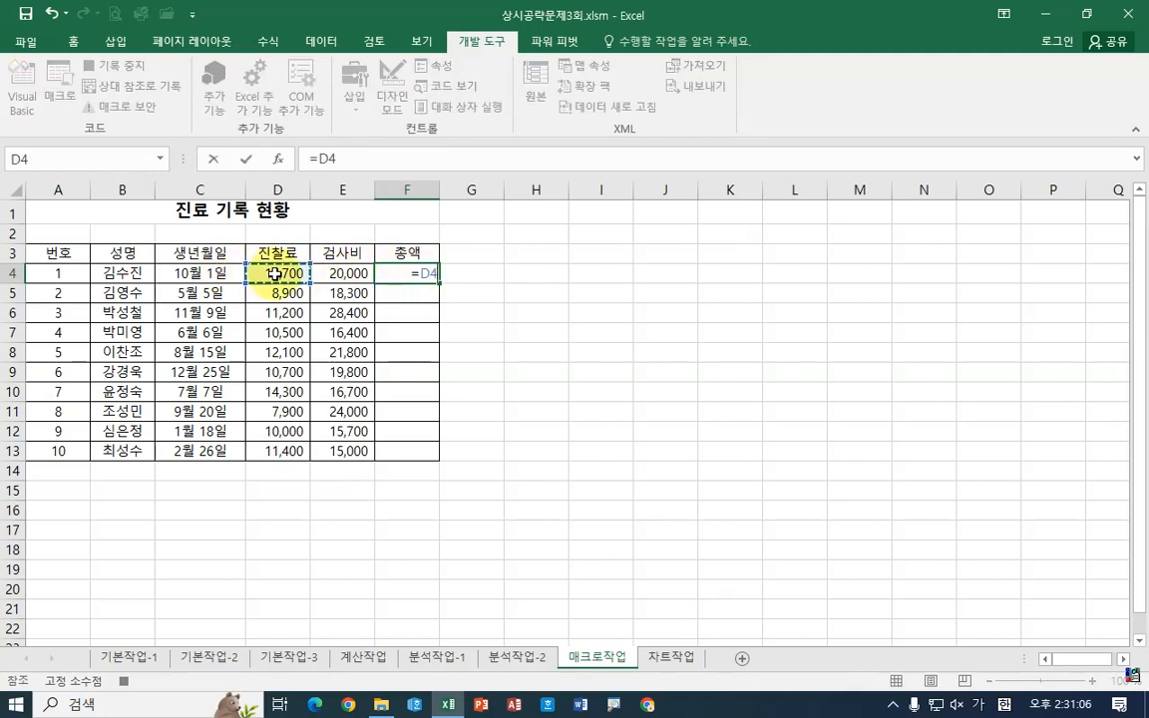
{"action": "type", "text": "+"}
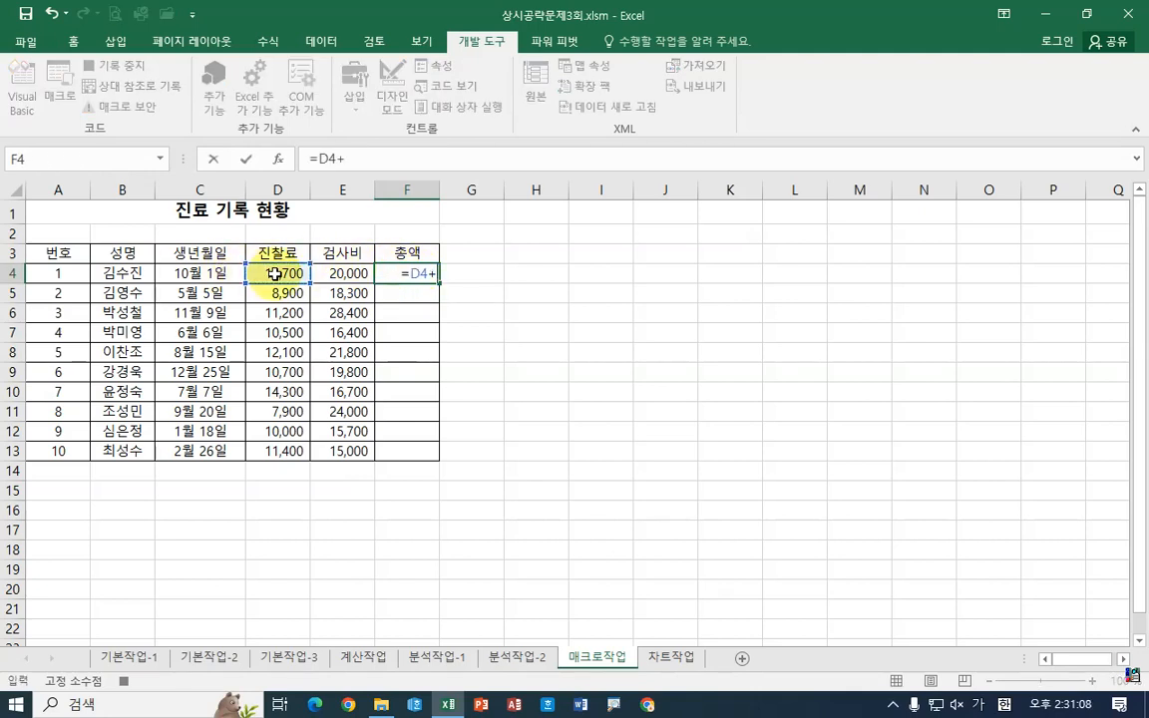
{"action": "left_click", "coordinate": [337, 273]}
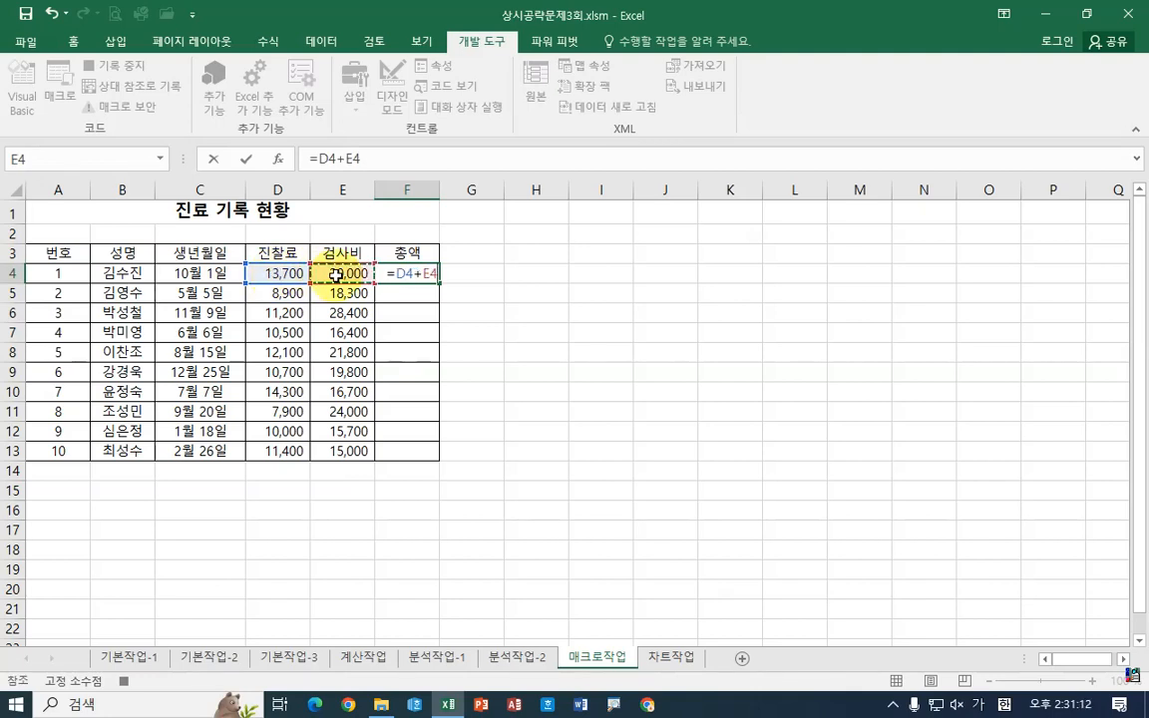
{"action": "key", "text": "Return"}
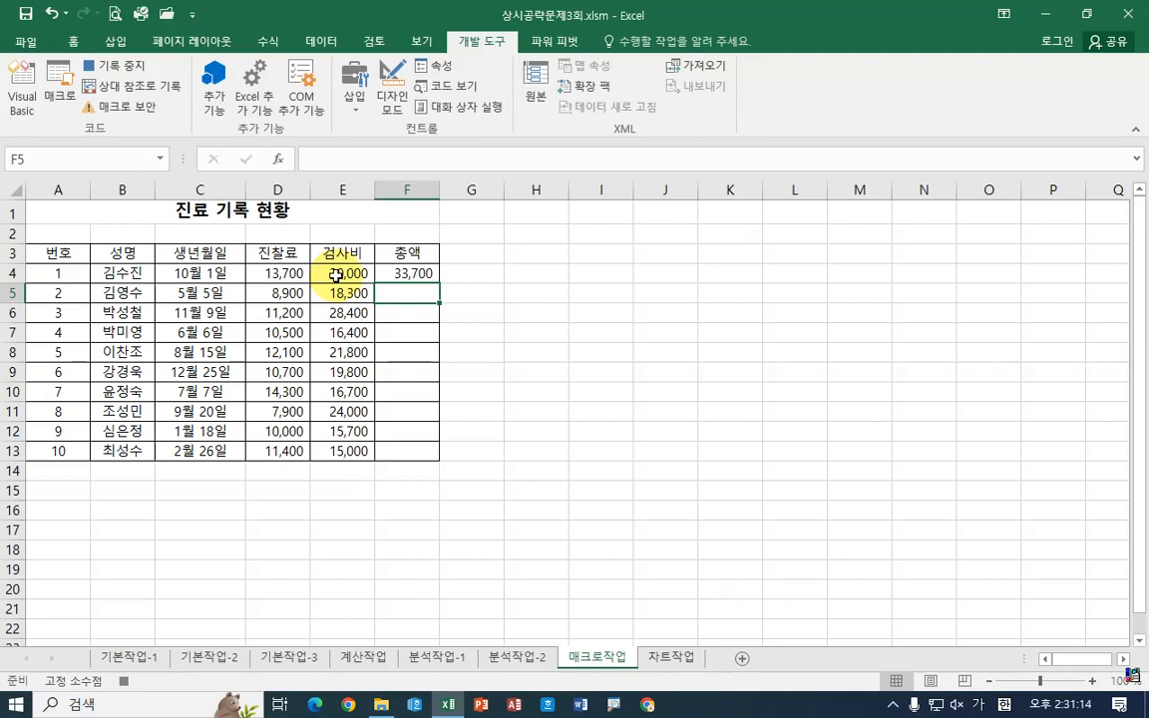
Fill the F4 formula down through F13, then stop recording the 종액 macro with a cell outside the table selected
{"action": "left_click", "coordinate": [405, 274]}
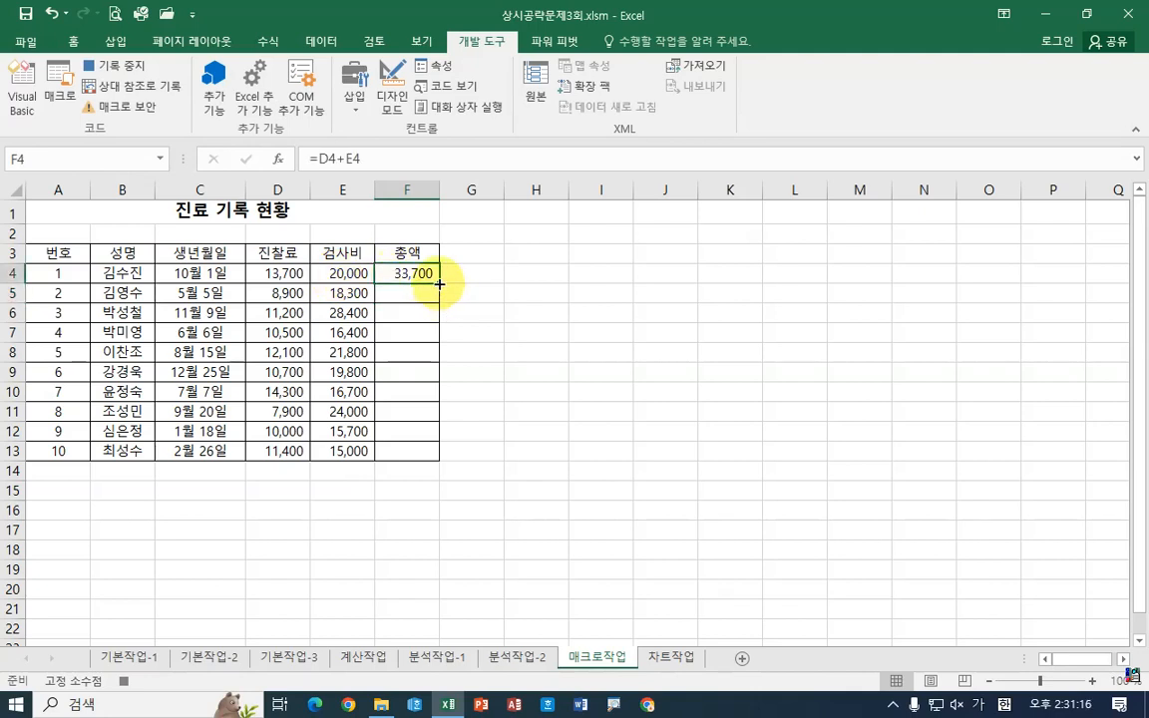
{"action": "left_click_drag", "start_coordinate": [439, 285], "coordinate": [436, 461]}
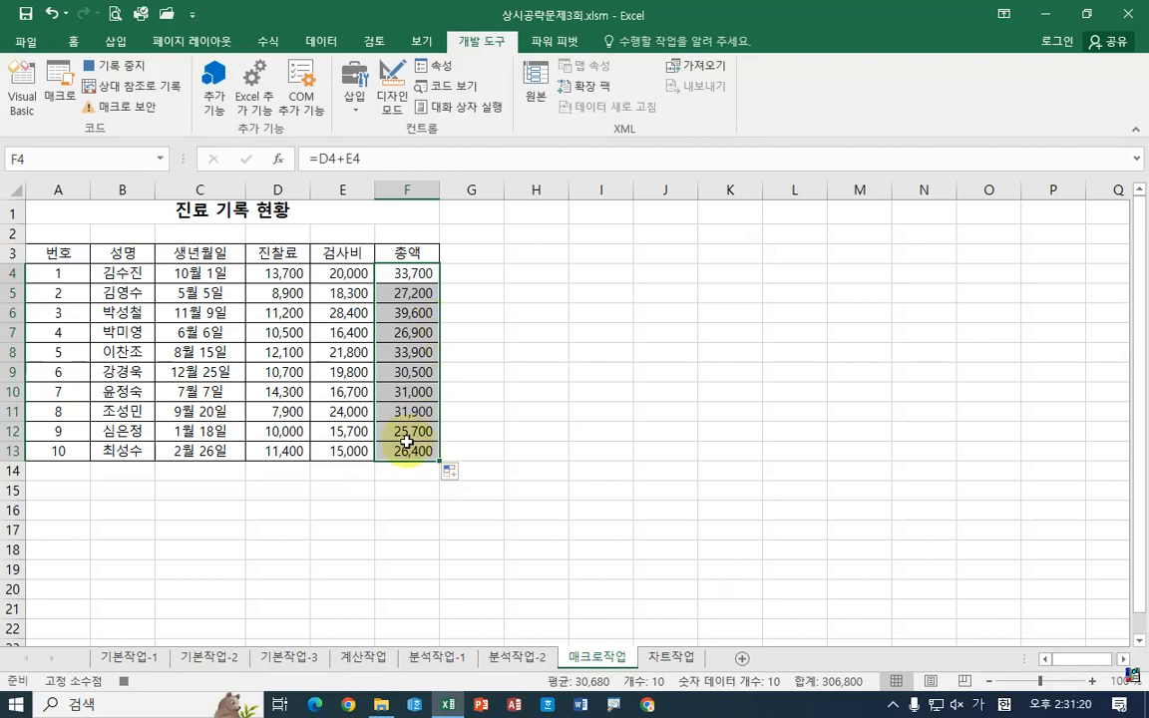
{"action": "left_click", "coordinate": [548, 420]}
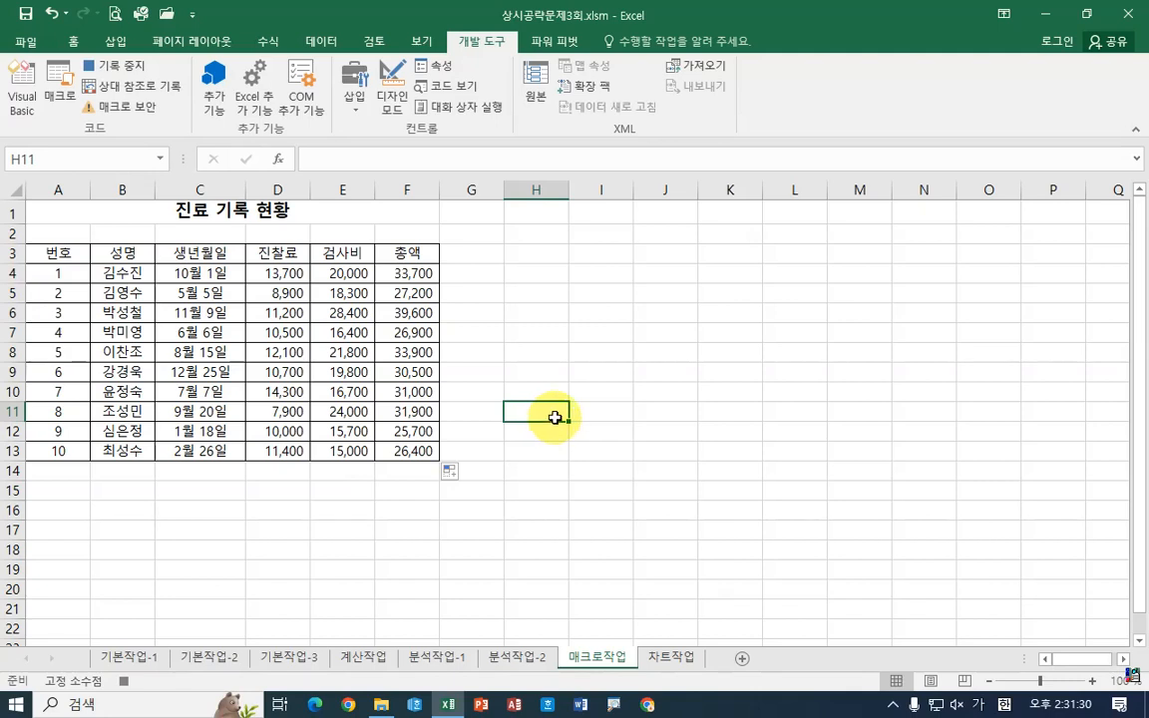
{"action": "left_click", "coordinate": [118, 67]}
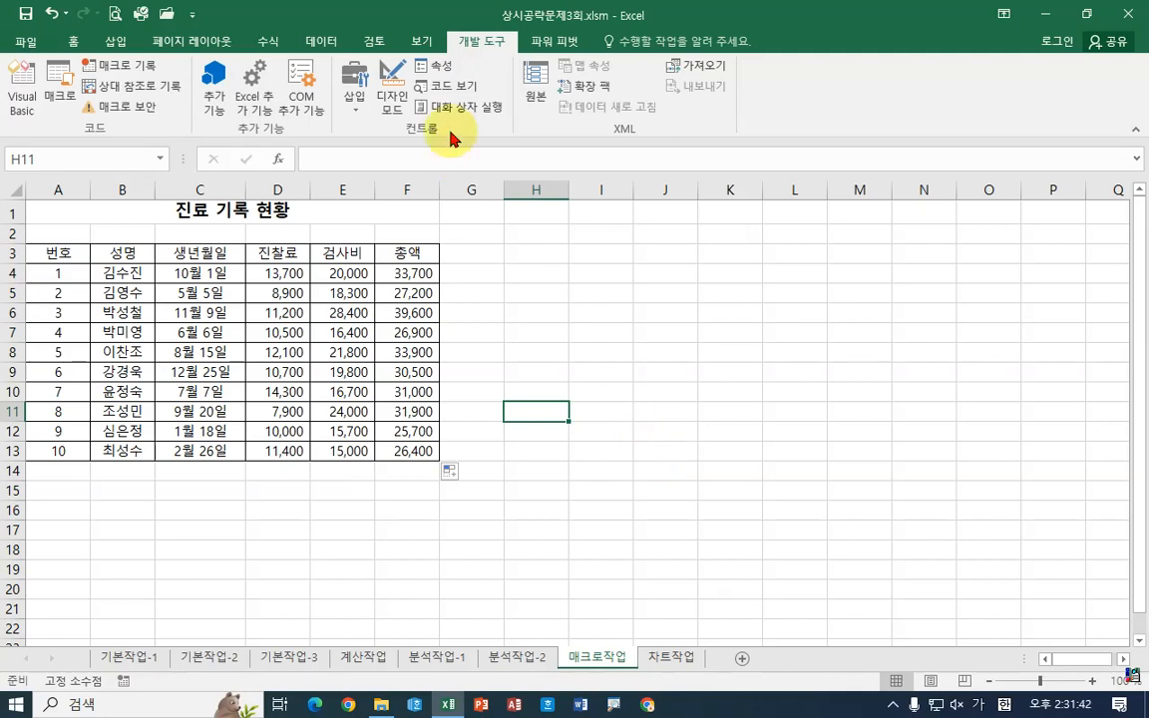
Draw a 단추 form control over B15:C16 below the table and assign the 종액 macro to it
{"action": "left_click", "coordinate": [350, 110]}
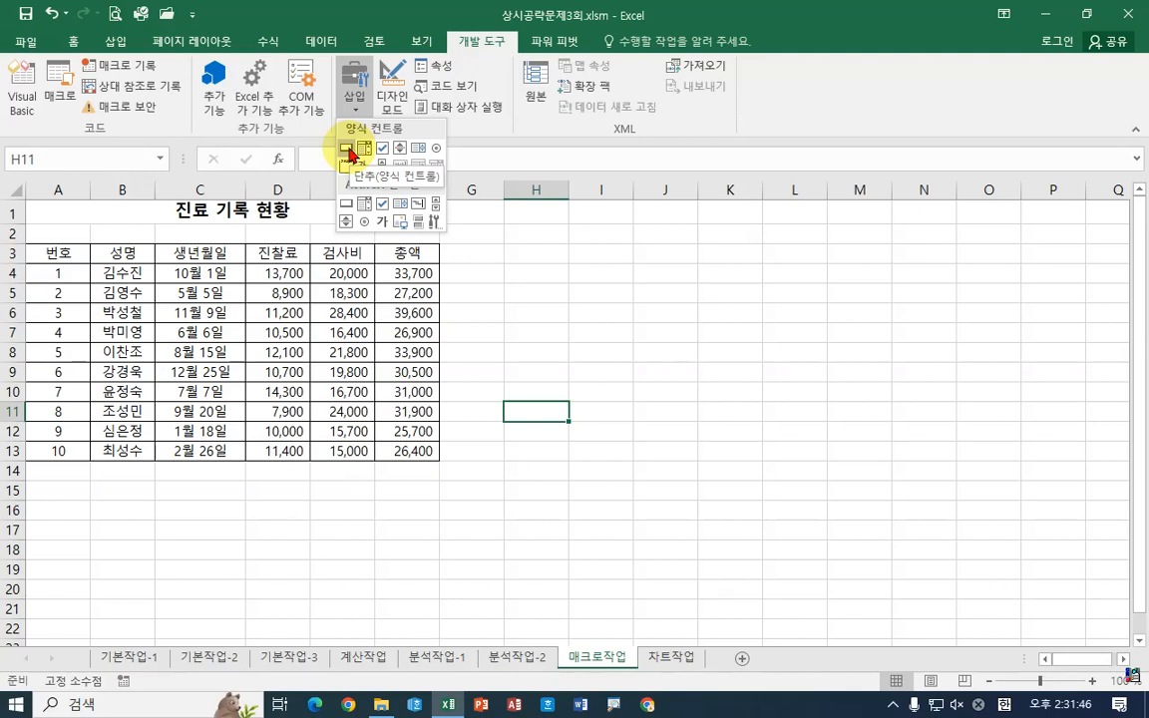
{"action": "left_click", "coordinate": [350, 151]}
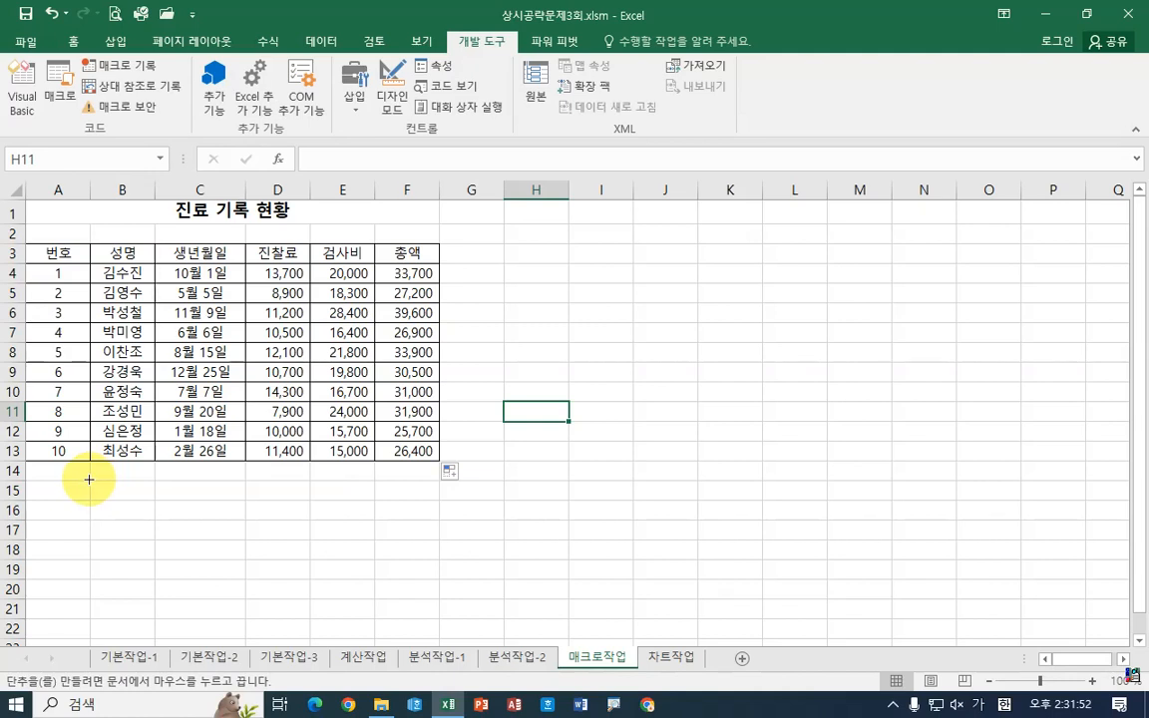
{"action": "left_click_drag", "start_coordinate": [88, 479], "coordinate": [249, 520]}
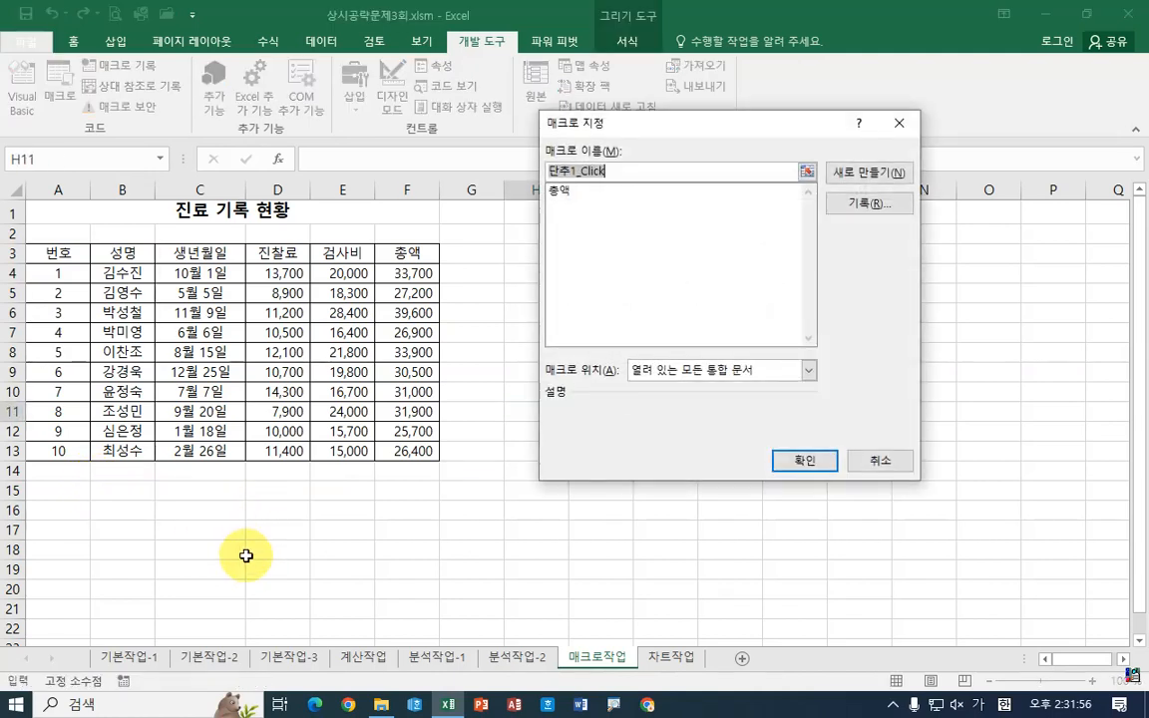
{"action": "left_click", "coordinate": [566, 192]}
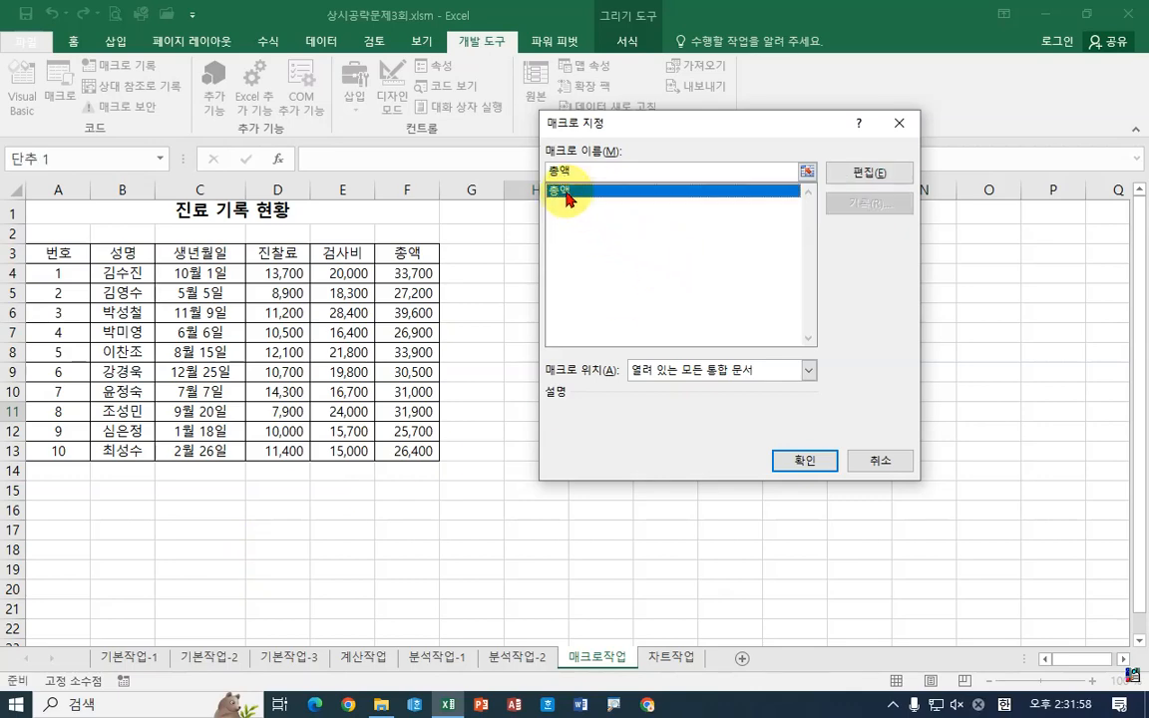
{"action": "left_click", "coordinate": [801, 460]}
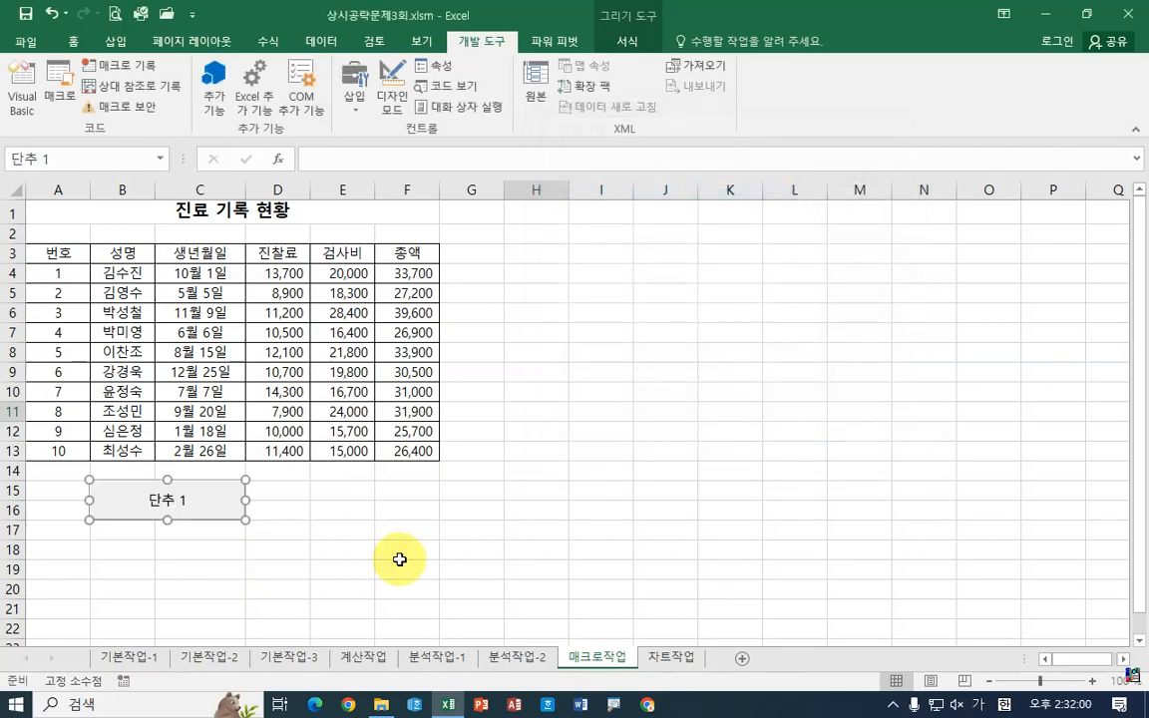
Replace the new button's label with 총액 and deselect the button
{"action": "left_click", "coordinate": [149, 499]}
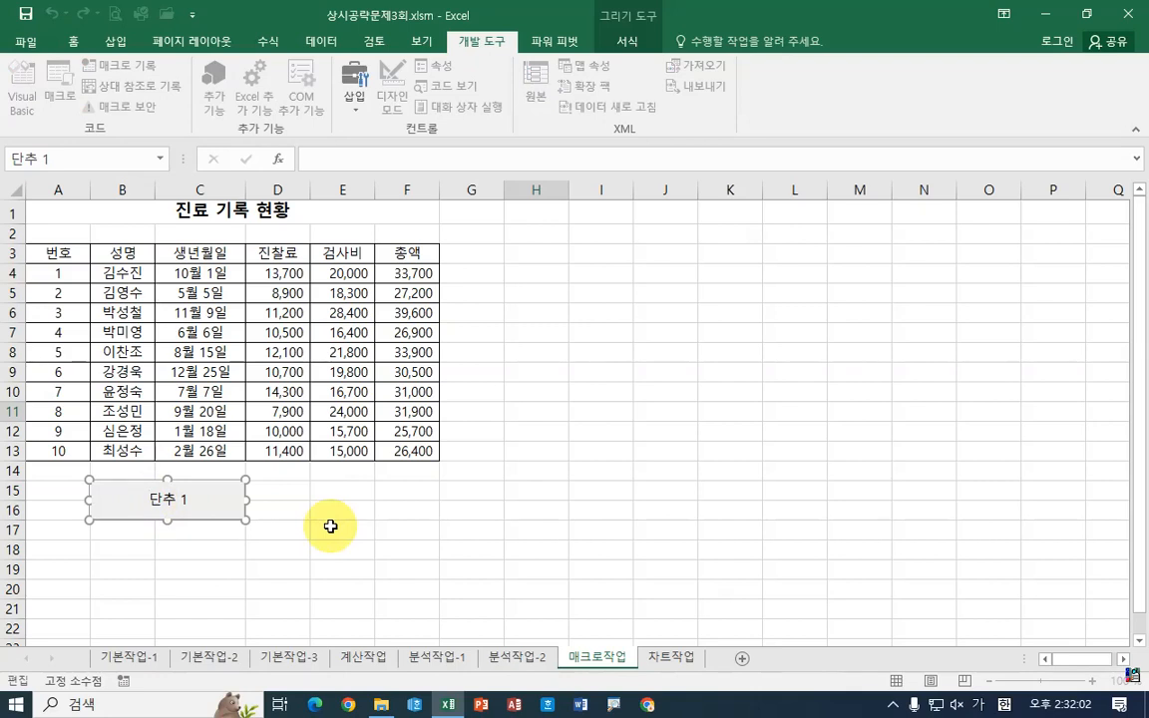
{"action": "key", "text": "Delete"}
{"action": "key", "text": "Delete"}
{"action": "key", "text": "Delete"}
{"action": "key", "text": "Delete"}
{"action": "type", "text": "총액"}
{"action": "left_click", "coordinate": [330, 526]}
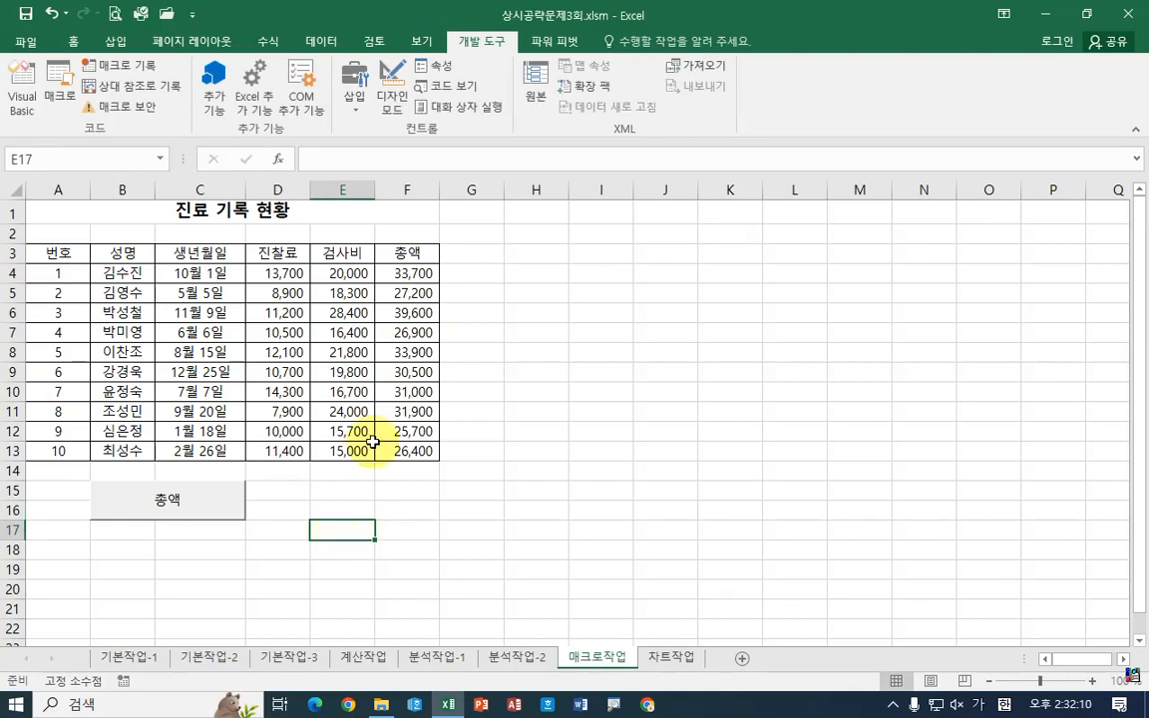
Test the macro button by clearing the values in F4:F13 and running it to recalculate the column
{"action": "left_click_drag", "start_coordinate": [401, 278], "coordinate": [411, 453]}
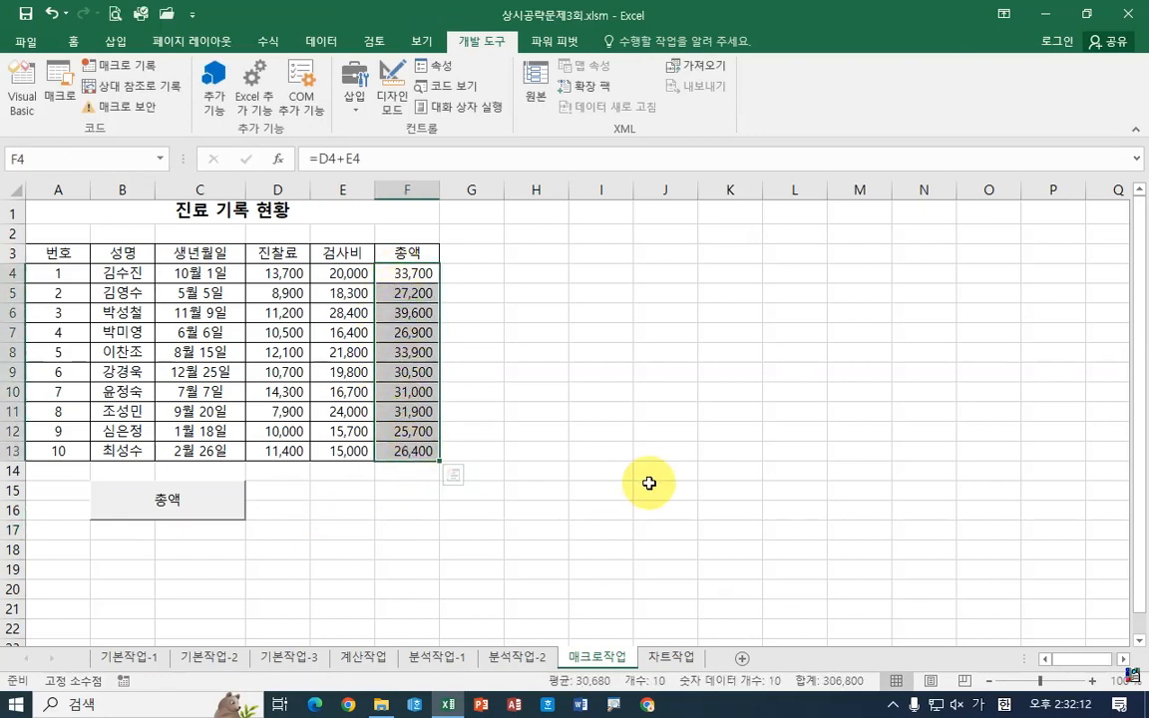
{"action": "key", "text": "Delete"}
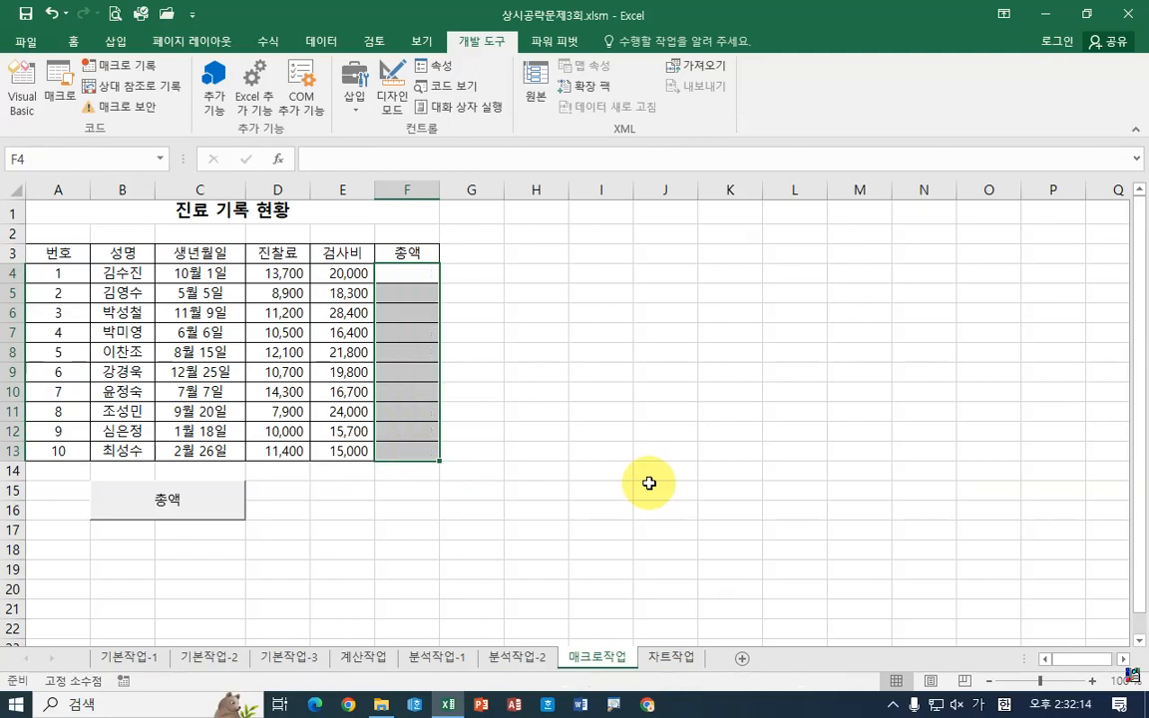
{"action": "left_click", "coordinate": [649, 484]}
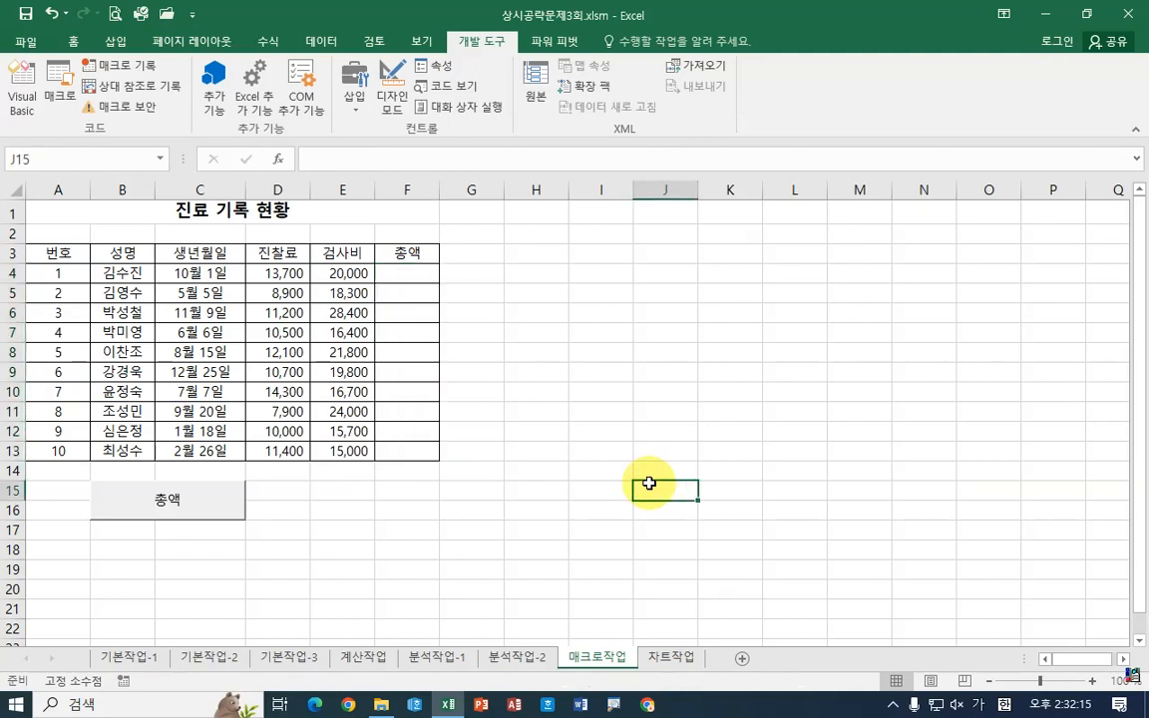
{"action": "left_click", "coordinate": [199, 510]}
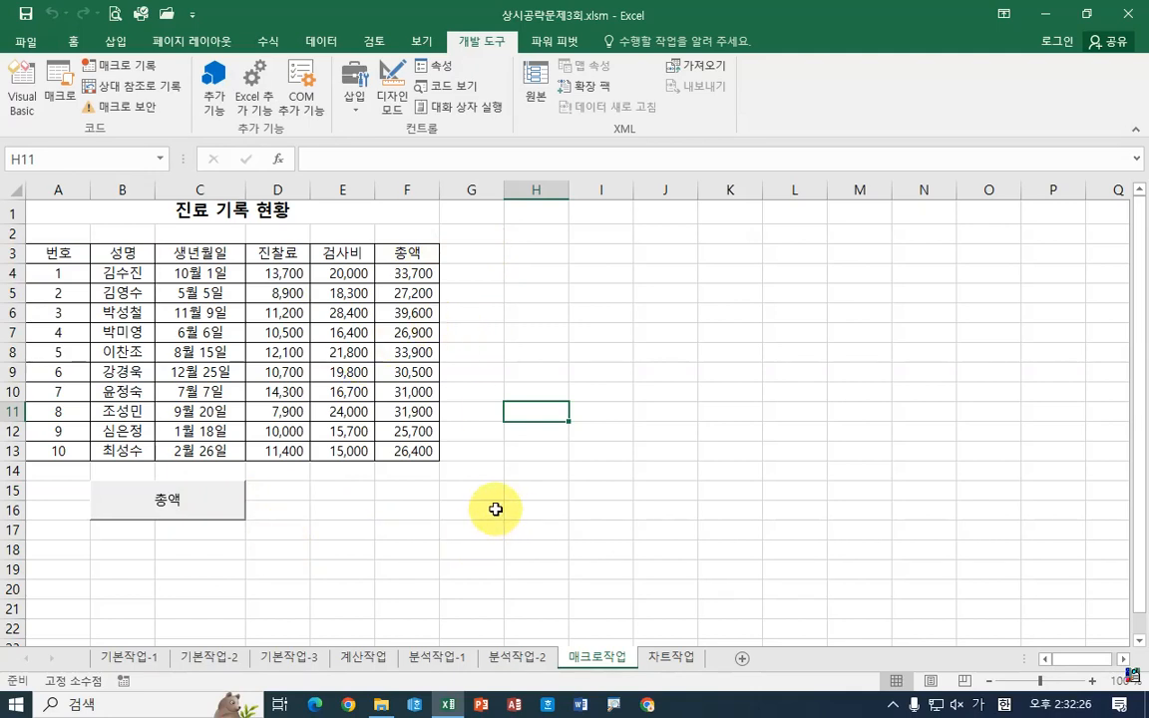
{"action": "left_click", "coordinate": [606, 351]}
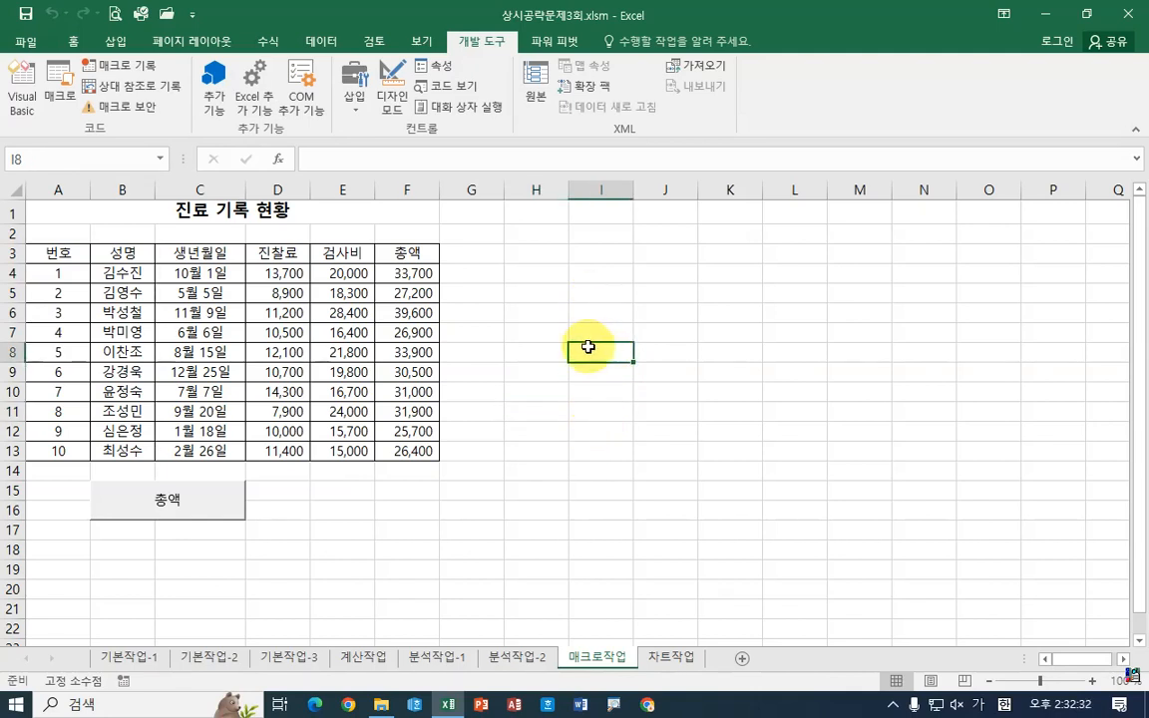
Start recording a second macro named 서식, stored in 현재 통합 문서, with an empty cell outside the table selected
{"action": "left_click", "coordinate": [216, 270]}
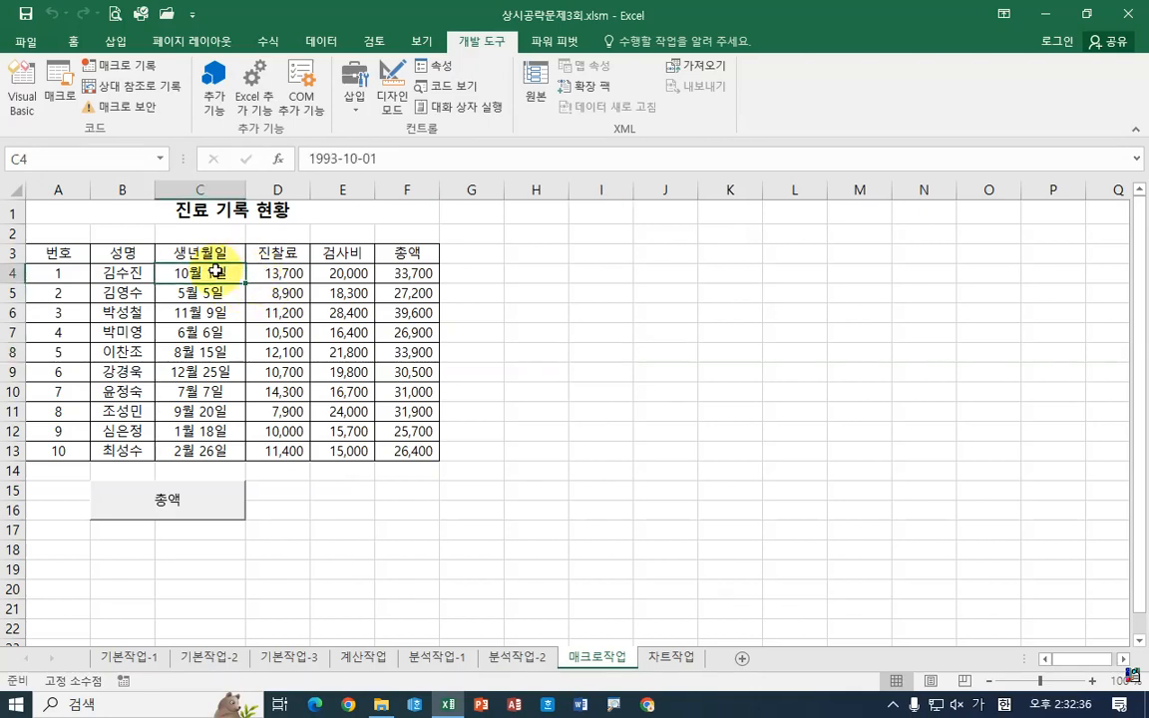
{"action": "left_click_drag", "start_coordinate": [217, 270], "coordinate": [211, 449]}
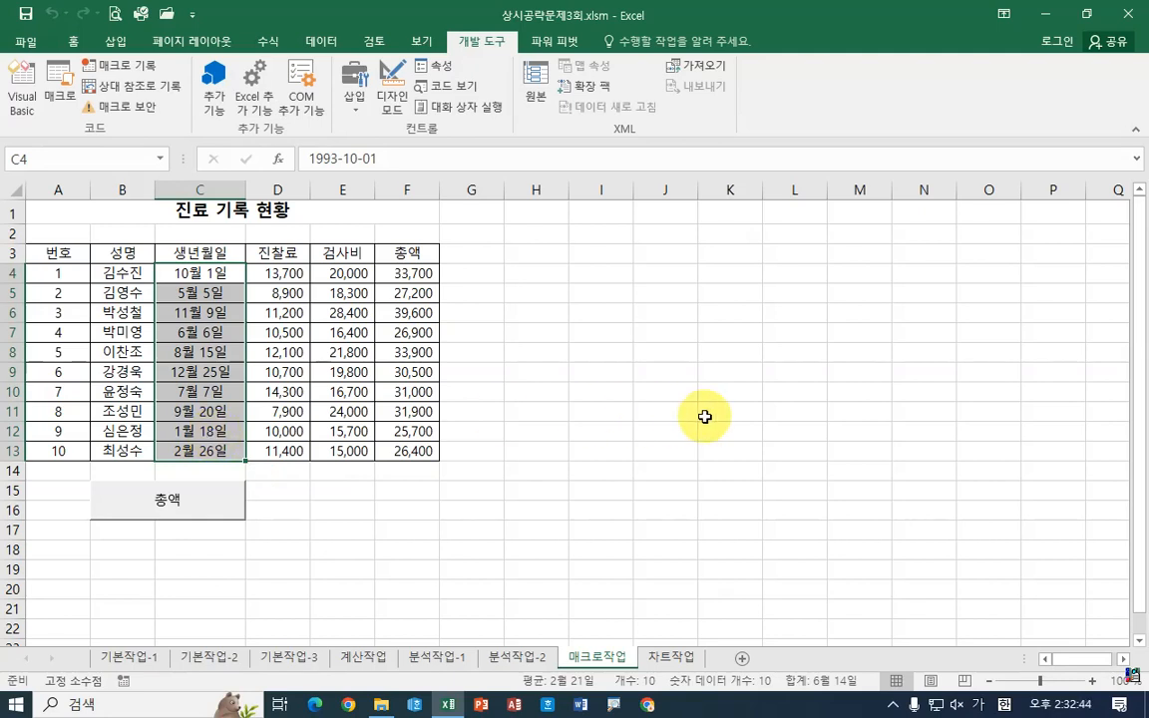
{"action": "left_click", "coordinate": [640, 391]}
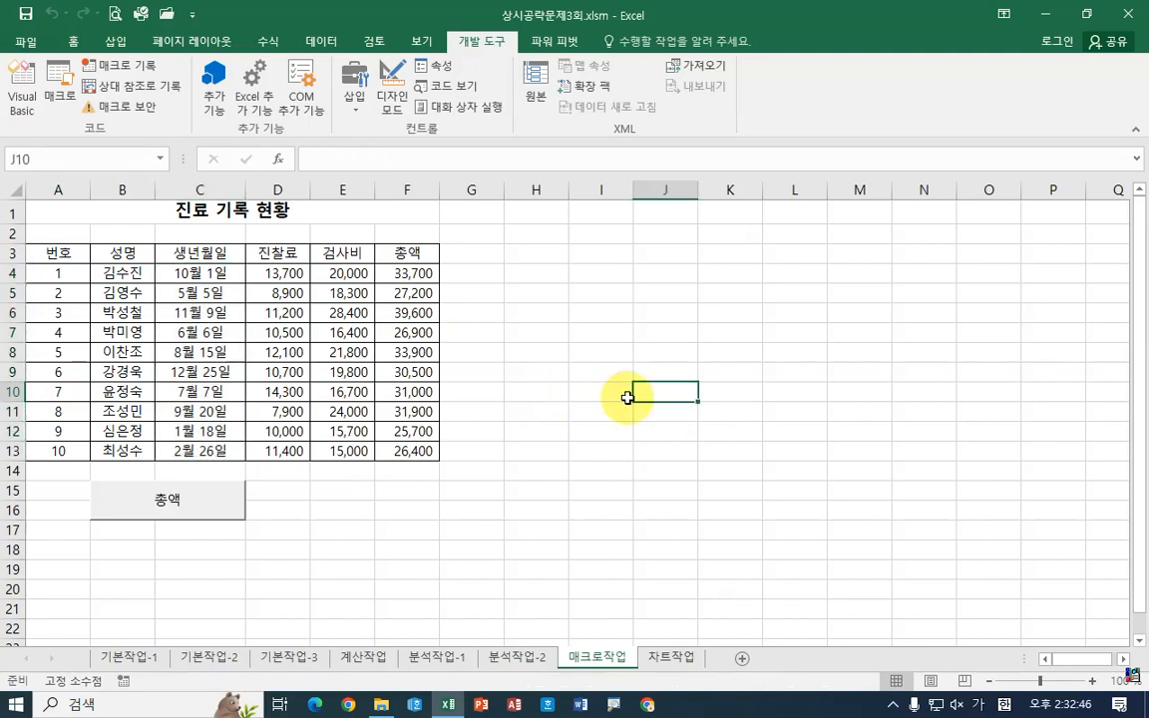
{"action": "left_click", "coordinate": [134, 70]}
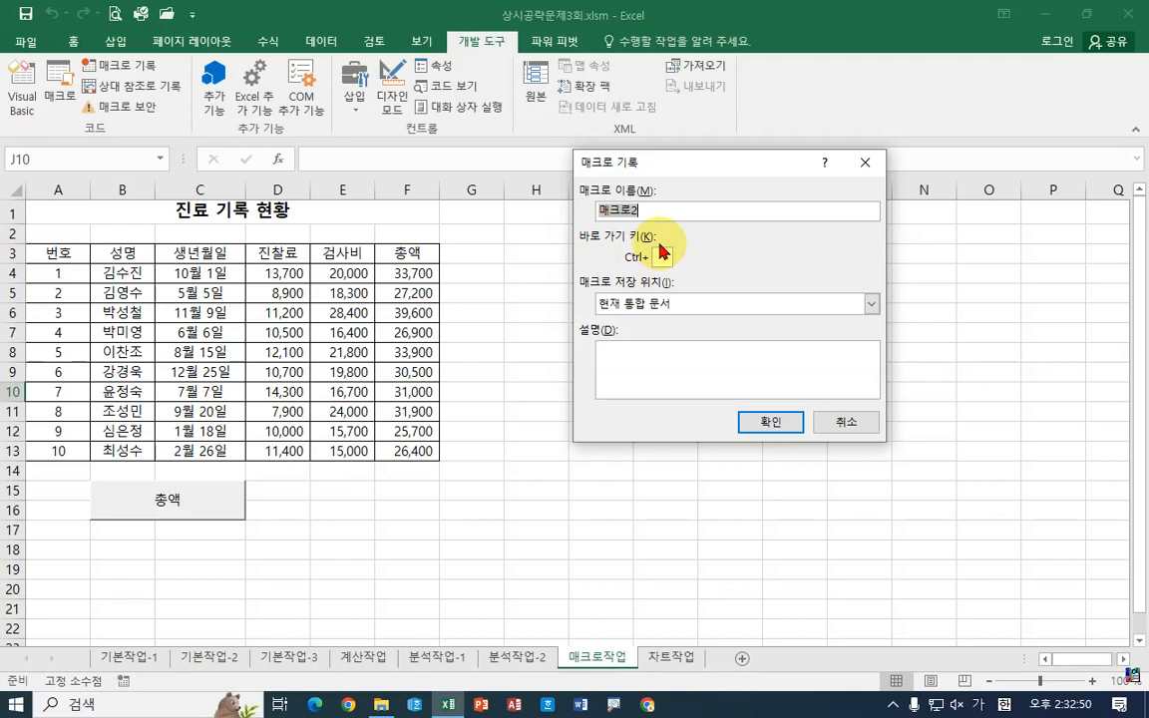
{"action": "type", "text": "서시"}
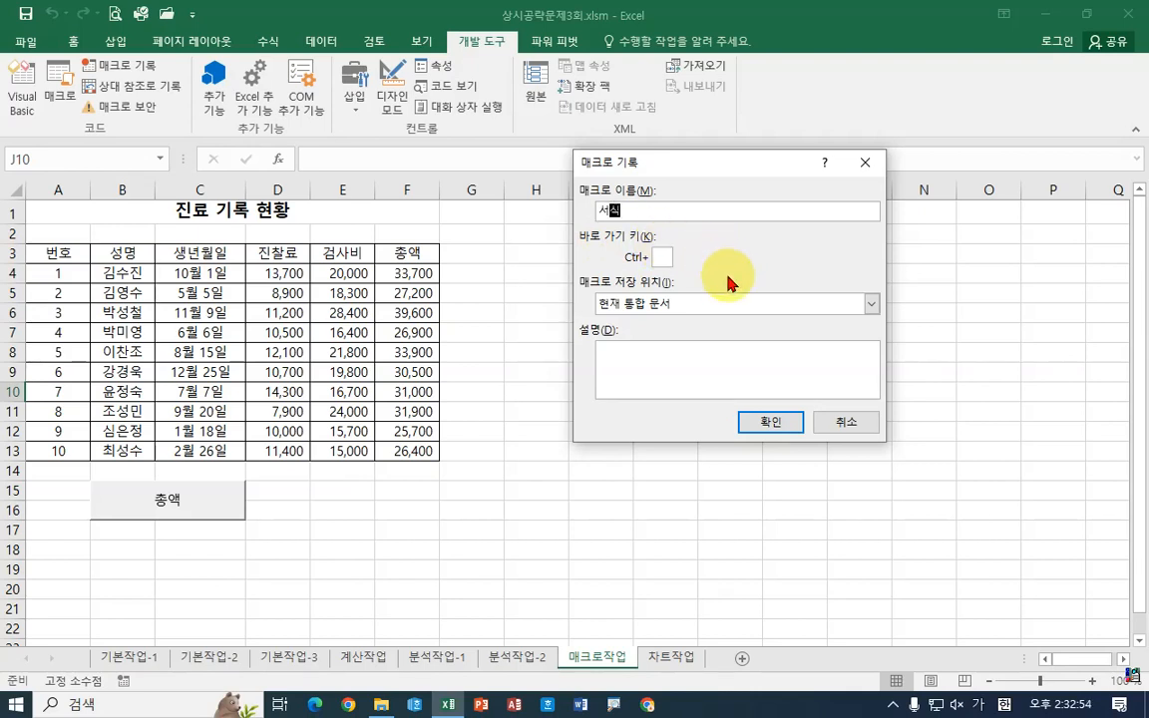
{"action": "left_click", "coordinate": [763, 424]}
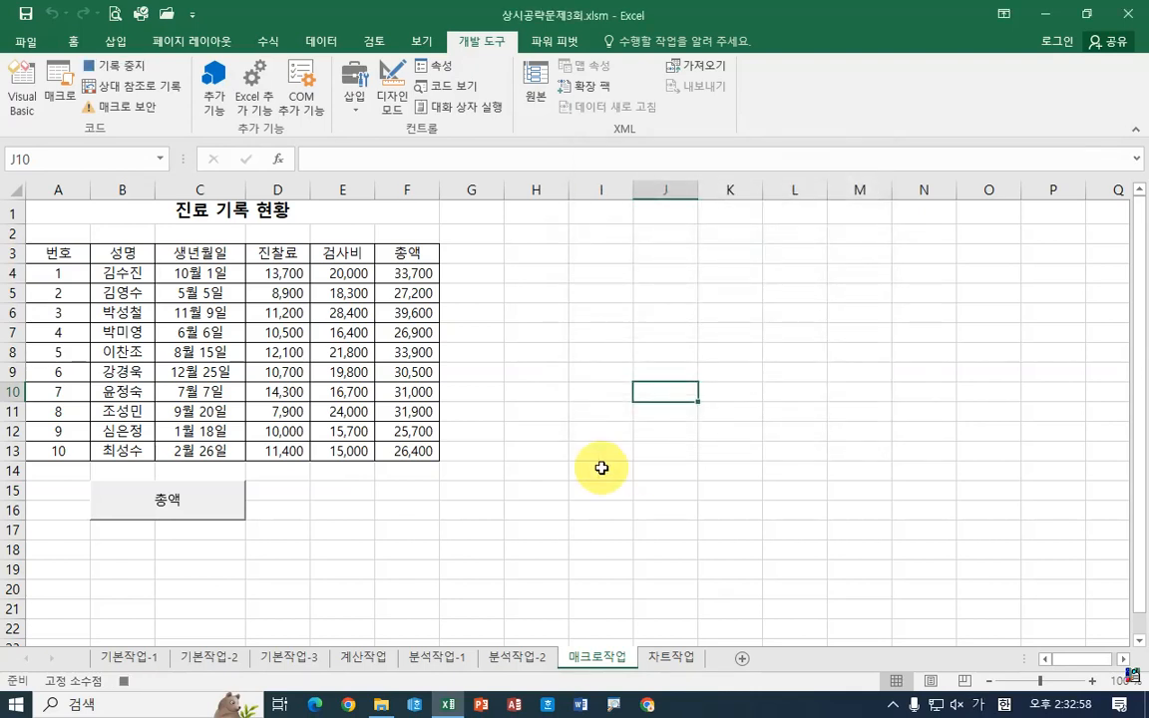
Apply the 간단한 날짜 number format to the 생년월일 values in C4:C13
{"action": "left_click", "coordinate": [208, 276]}
{"action": "left_click_drag", "start_coordinate": [208, 276], "coordinate": [229, 449]}
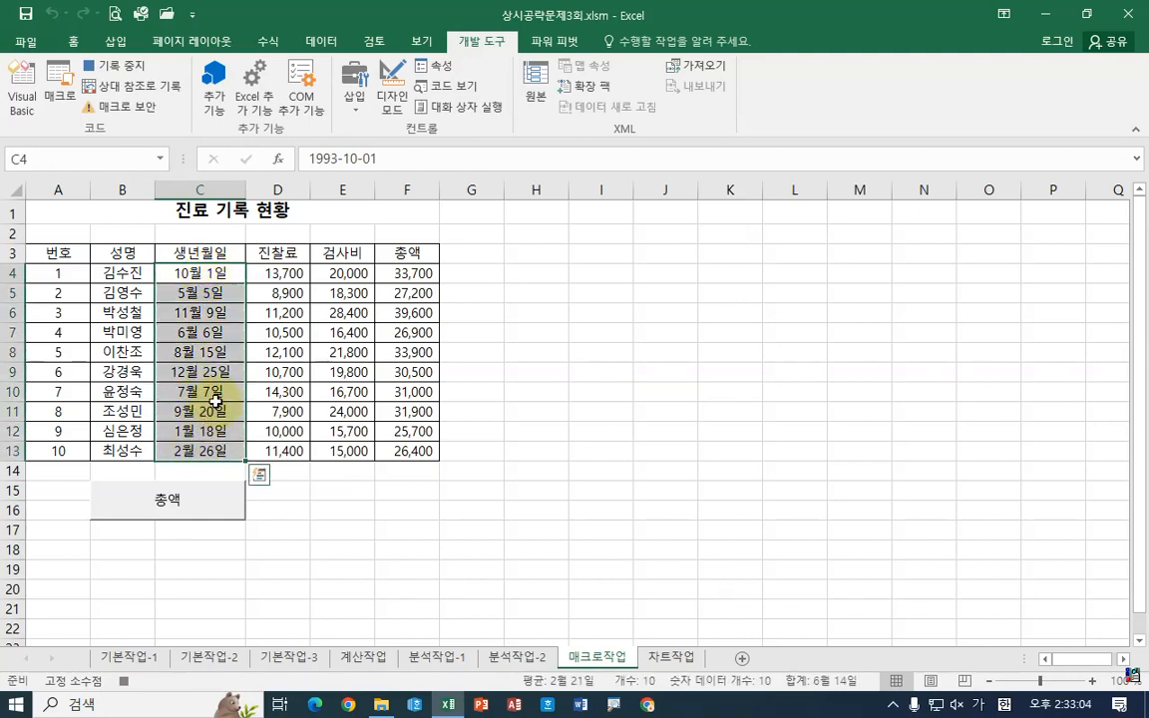
{"action": "left_click", "coordinate": [76, 45]}
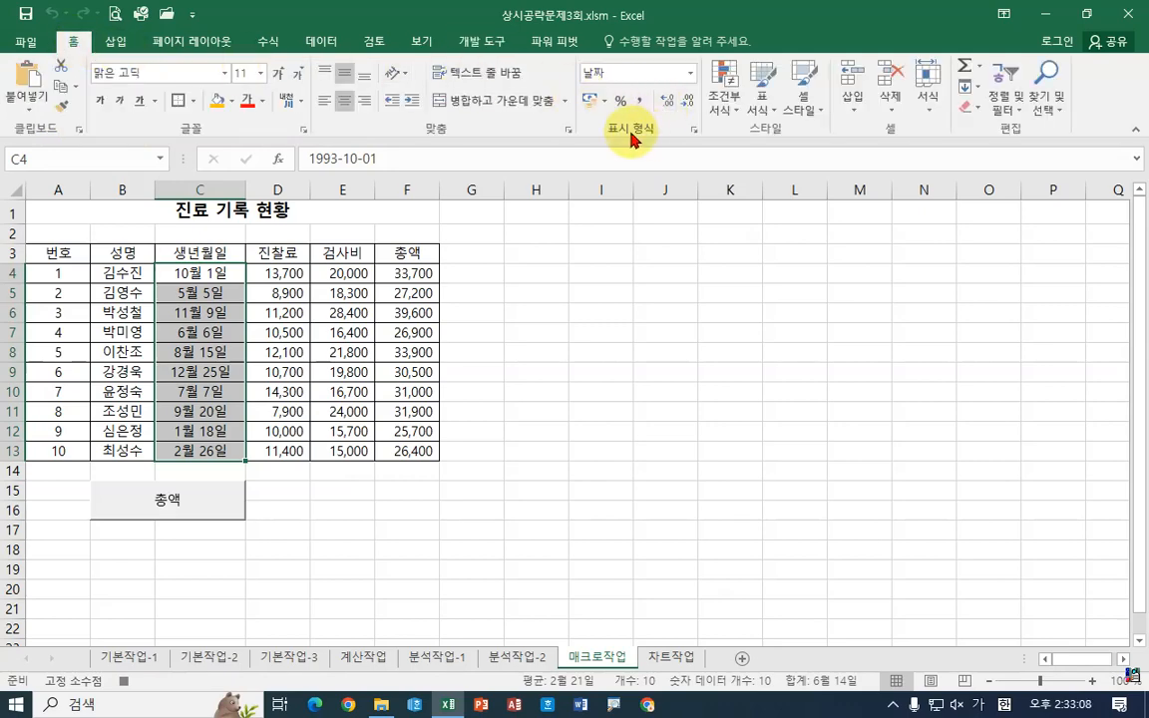
{"action": "left_click", "coordinate": [691, 79]}
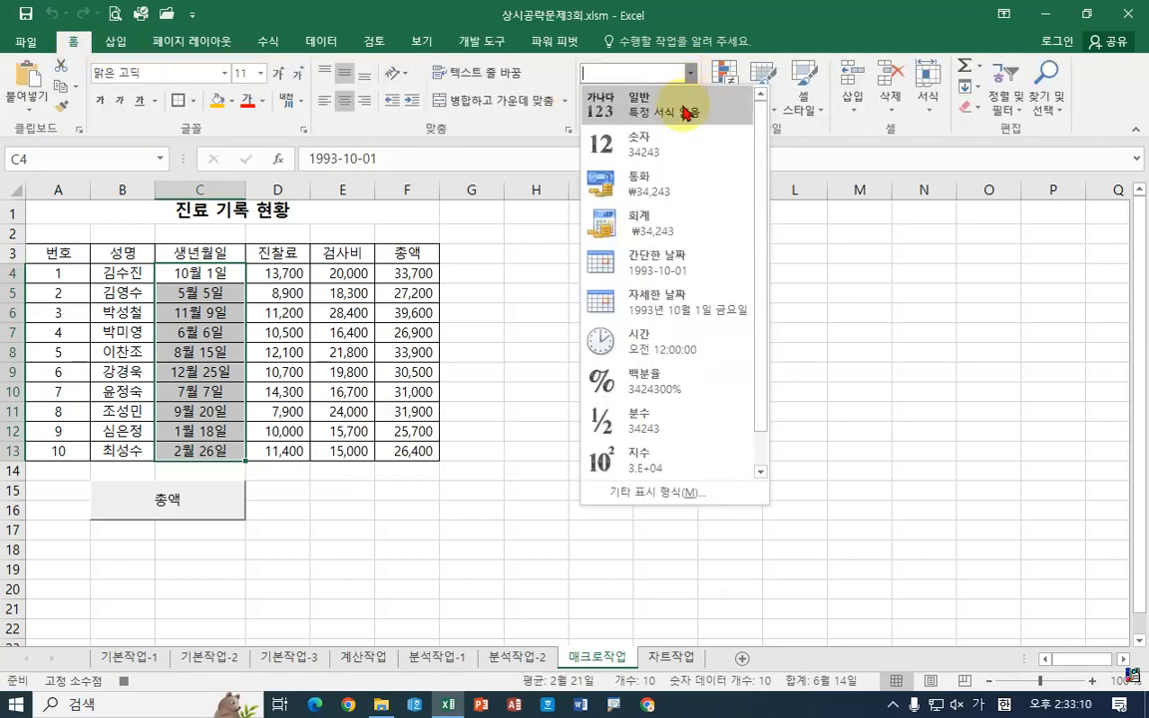
{"action": "left_click", "coordinate": [674, 272]}
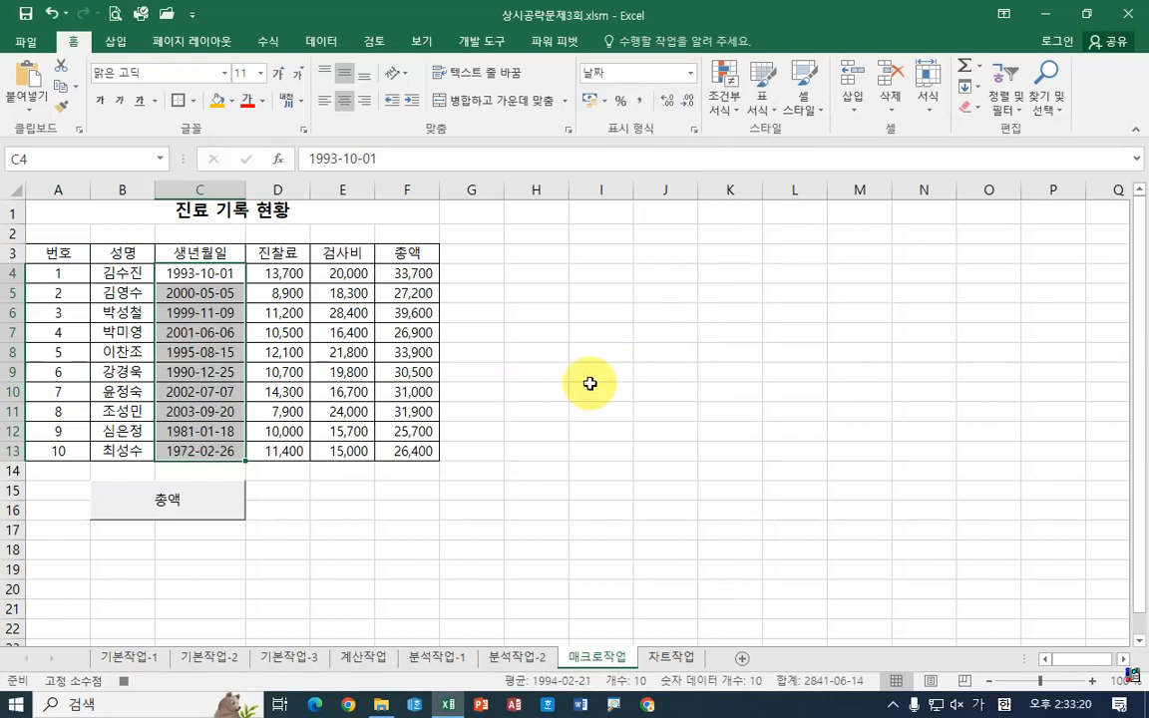
Select an empty cell outside the table and stop recording the 서식 macro
{"action": "left_click", "coordinate": [607, 369]}
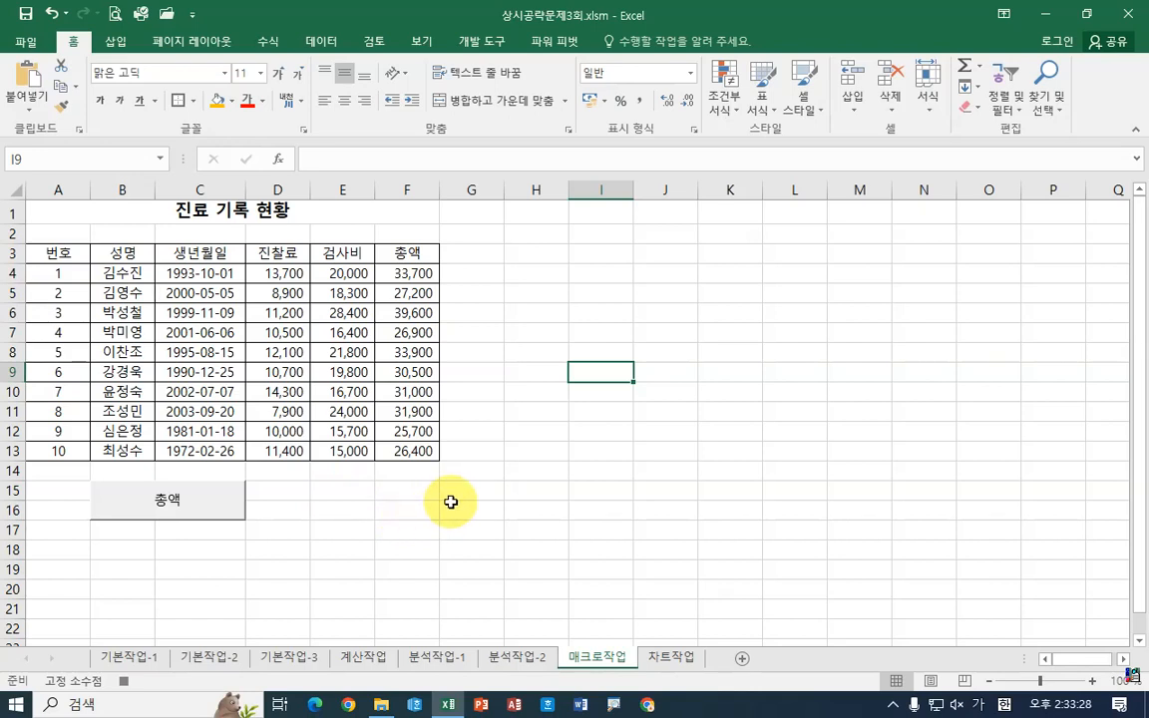
{"action": "left_click", "coordinate": [486, 42]}
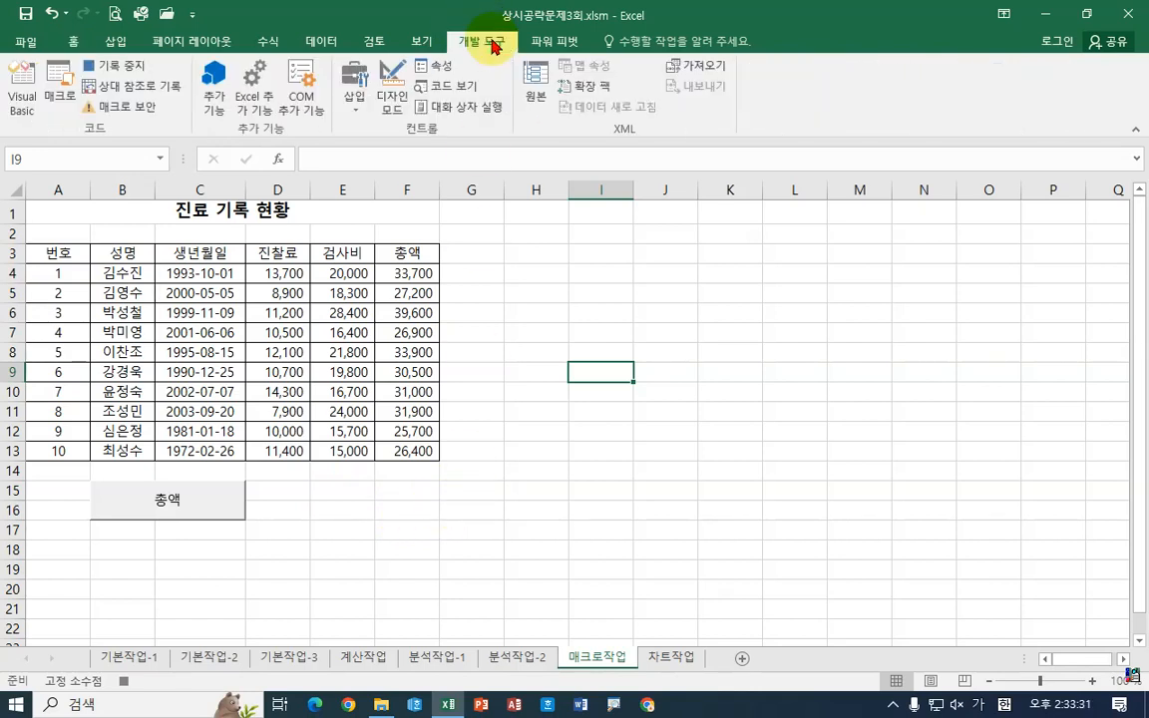
{"action": "left_click", "coordinate": [136, 70]}
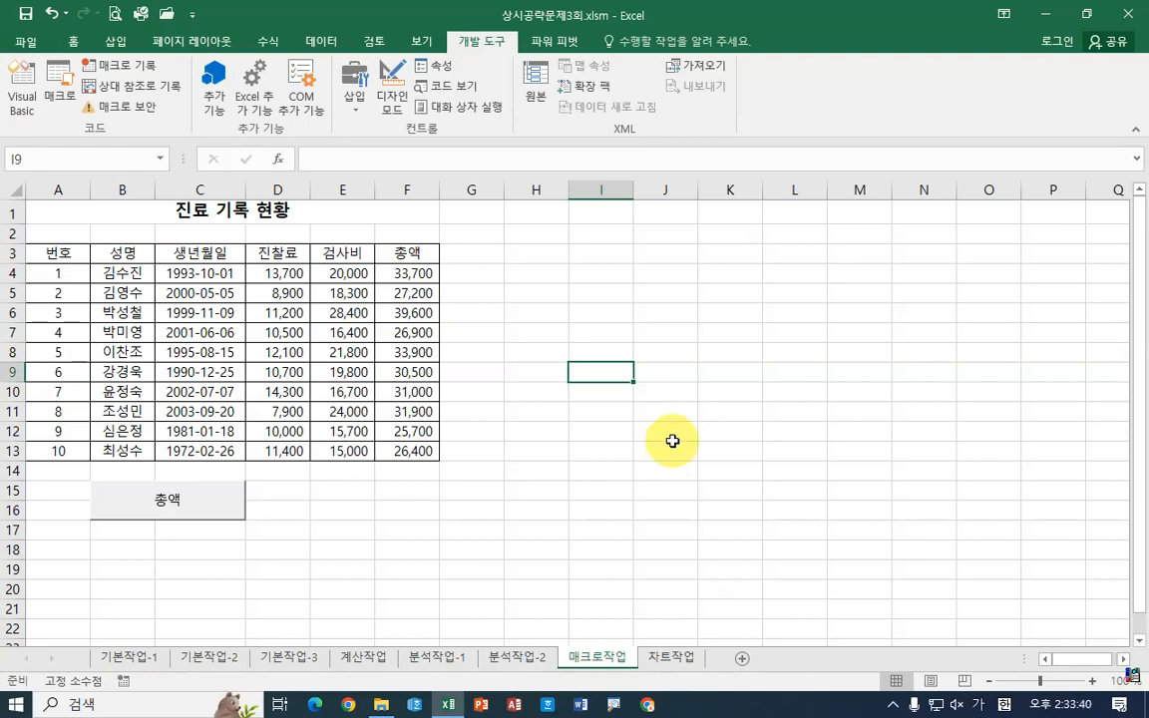
Draw a 빗면 basic shape covering E15:F16 and label it 서식
{"action": "left_click", "coordinate": [114, 45]}
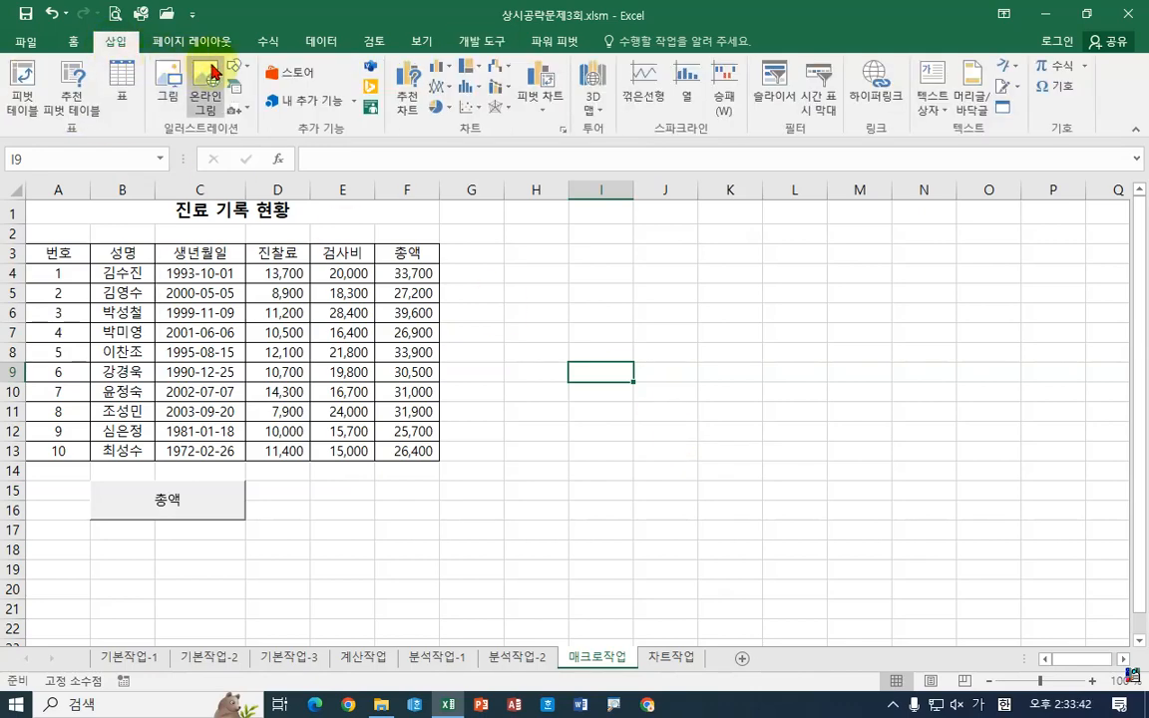
{"action": "left_click", "coordinate": [240, 70]}
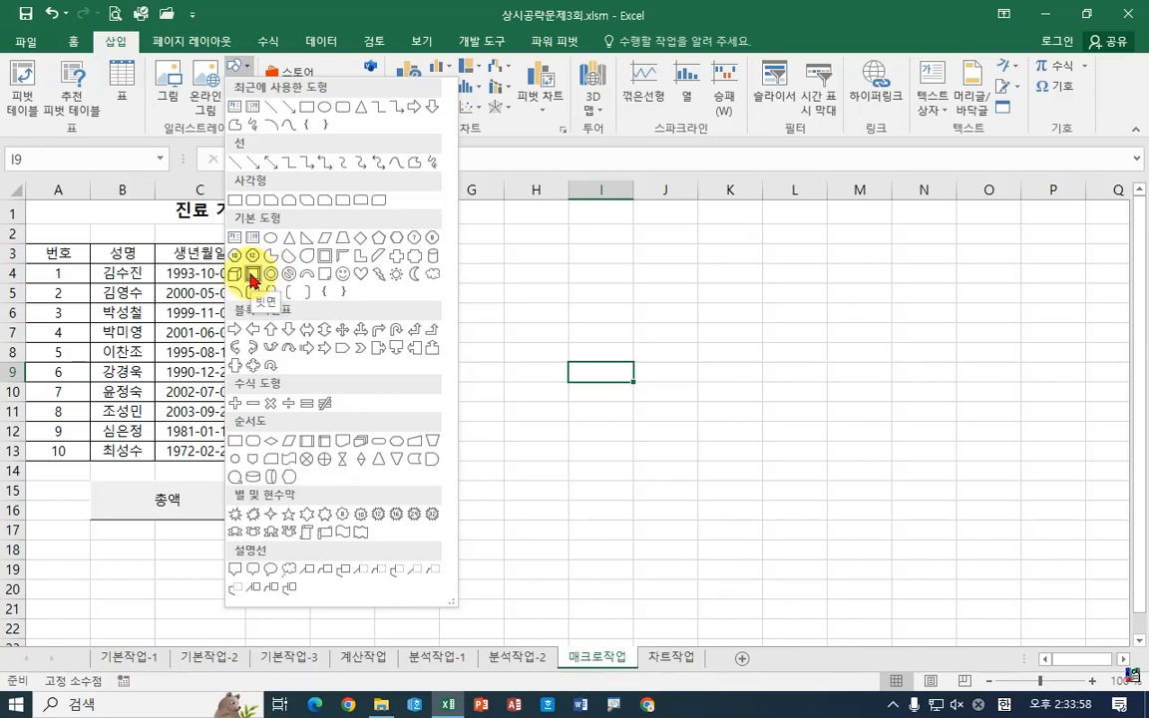
{"action": "left_click", "coordinate": [252, 275]}
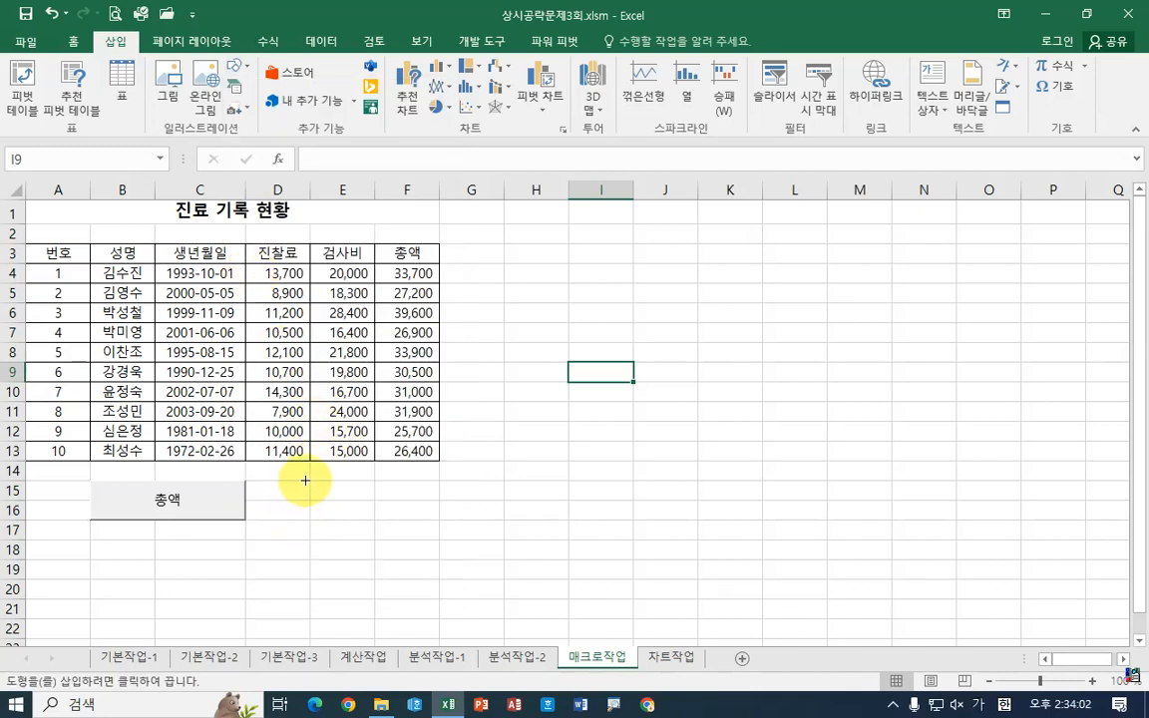
{"action": "left_click_drag", "start_coordinate": [309, 479], "coordinate": [429, 518]}
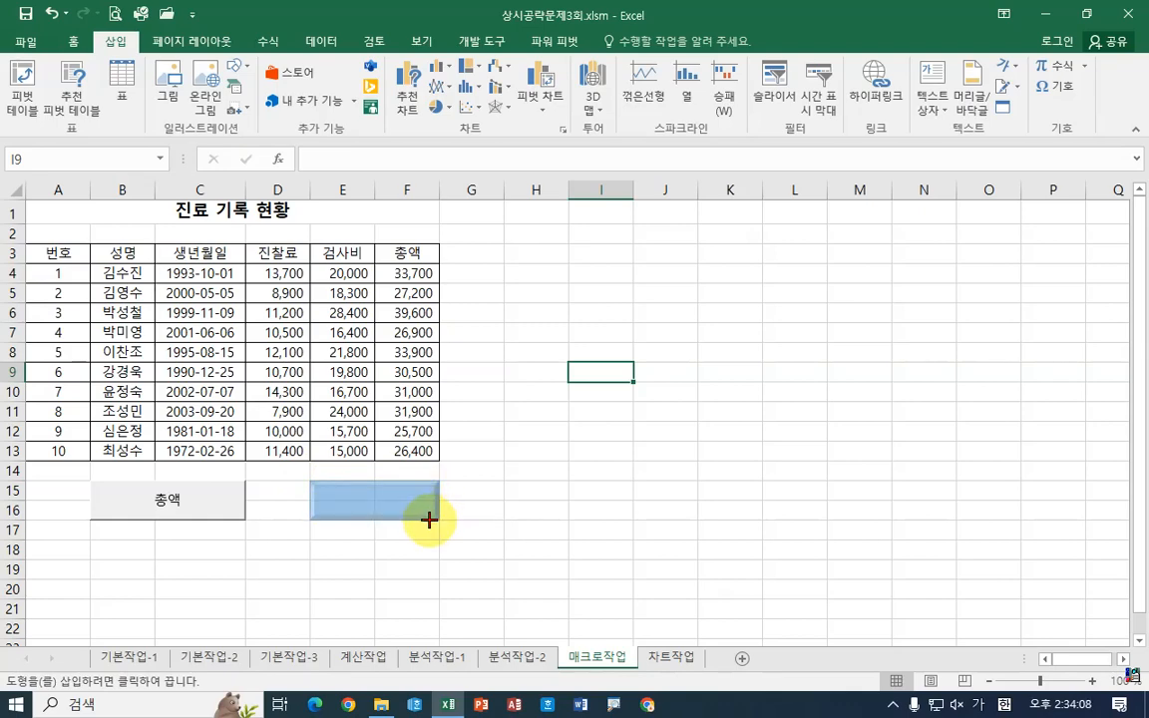
{"action": "left_click_drag", "start_coordinate": [428, 519], "coordinate": [430, 519]}
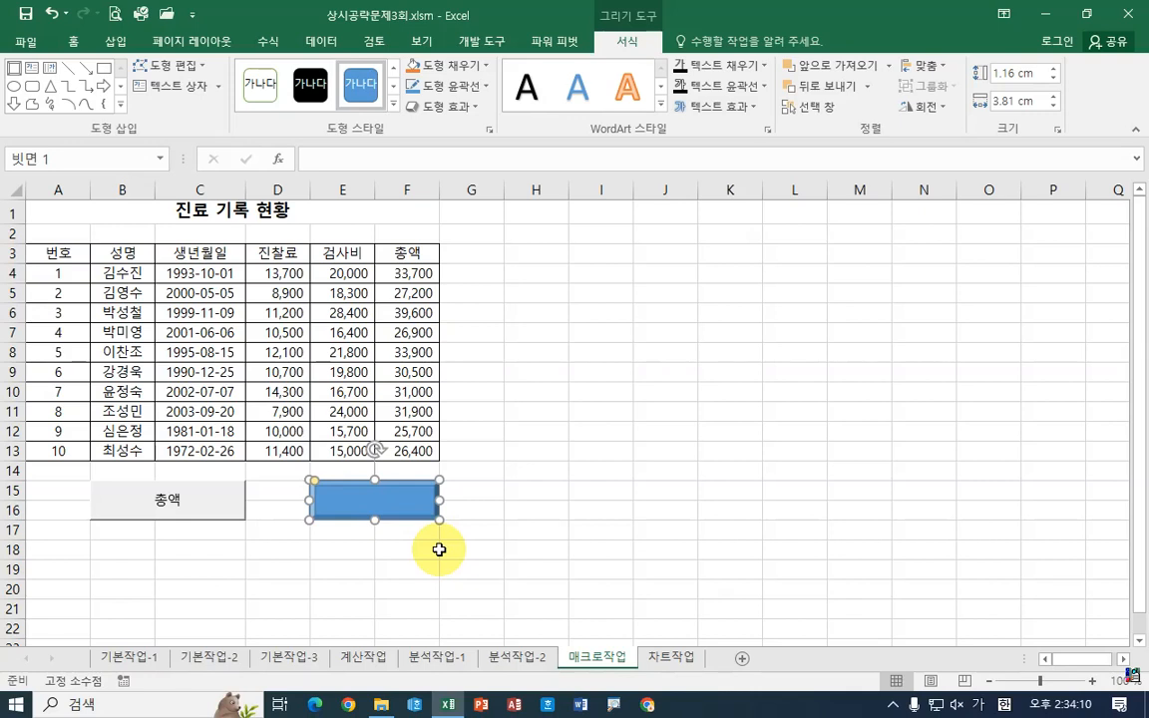
{"action": "type", "text": "서시"}
Assign the 서식 macro to the bevel shape and deselect the shape
{"action": "right_click", "coordinate": [404, 504]}
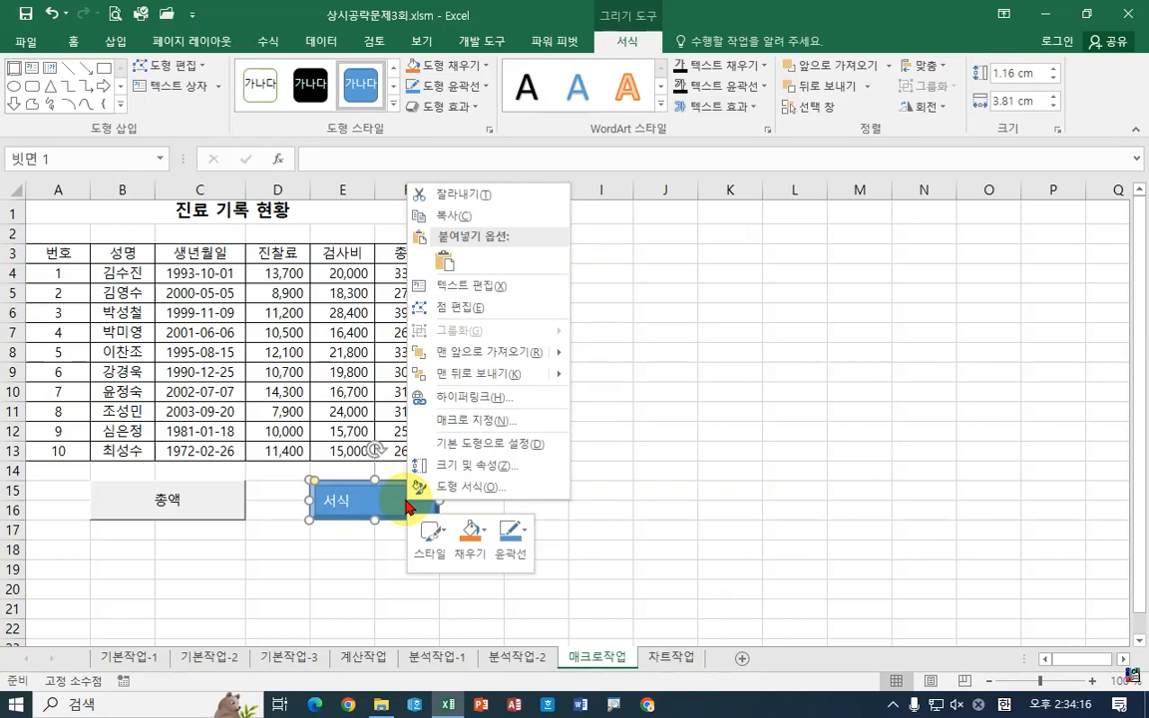
{"action": "left_click", "coordinate": [487, 423]}
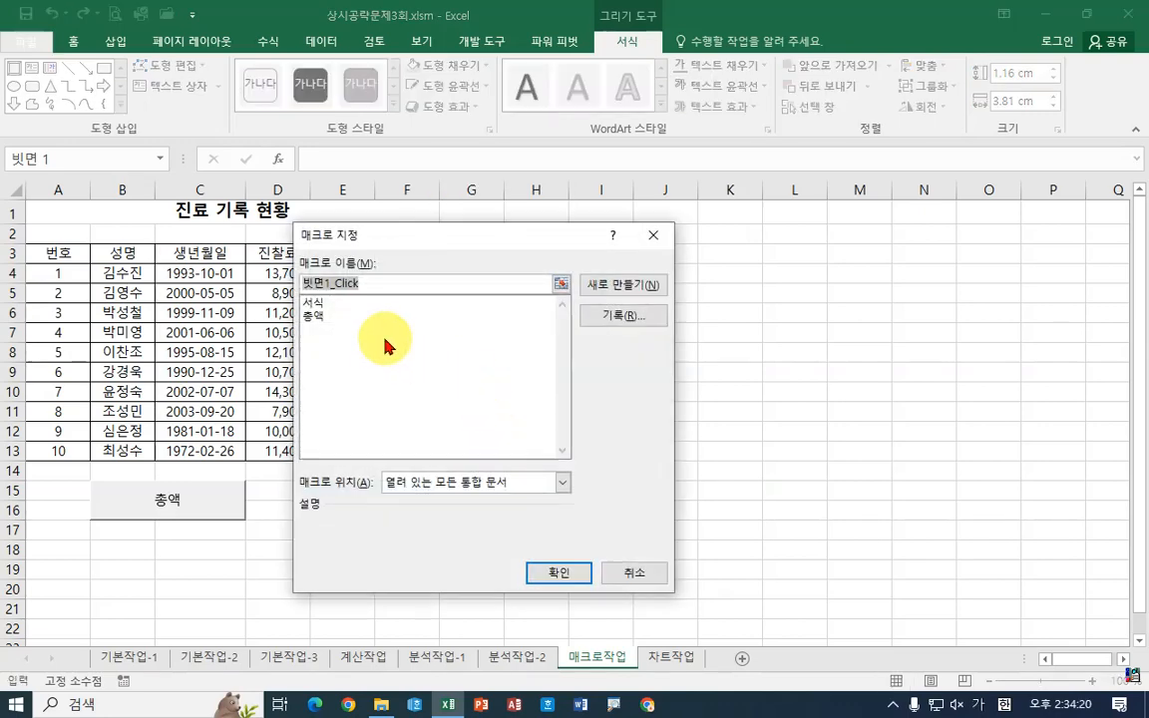
{"action": "left_click", "coordinate": [315, 303]}
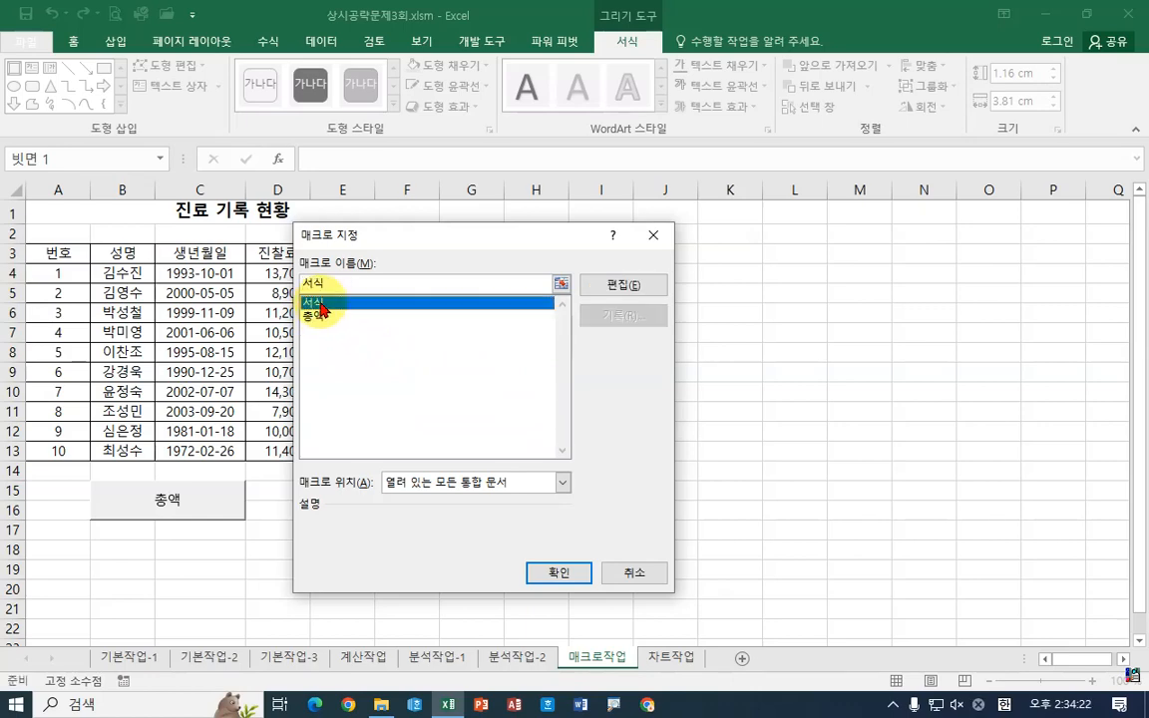
{"action": "left_click", "coordinate": [559, 572]}
{"action": "left_click", "coordinate": [597, 489]}
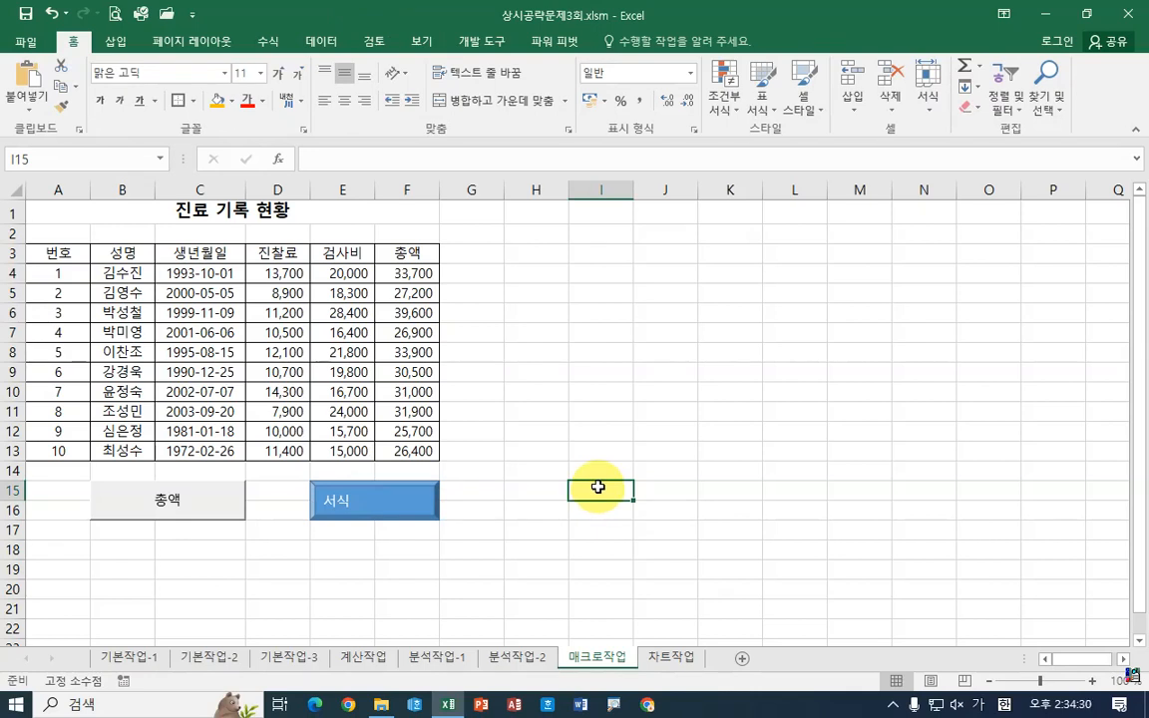
Test the 서식 shape by applying the 숫자 format to C4:C13 and running its macro
{"action": "left_click_drag", "start_coordinate": [212, 273], "coordinate": [219, 450]}
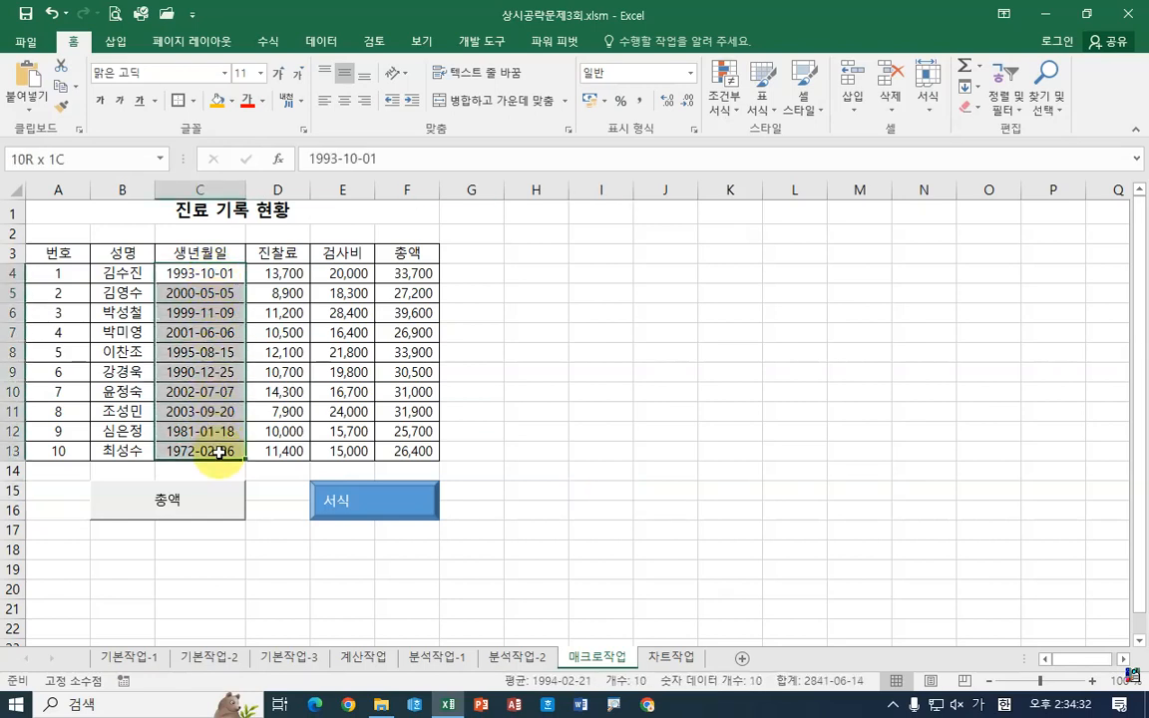
{"action": "left_click", "coordinate": [689, 73]}
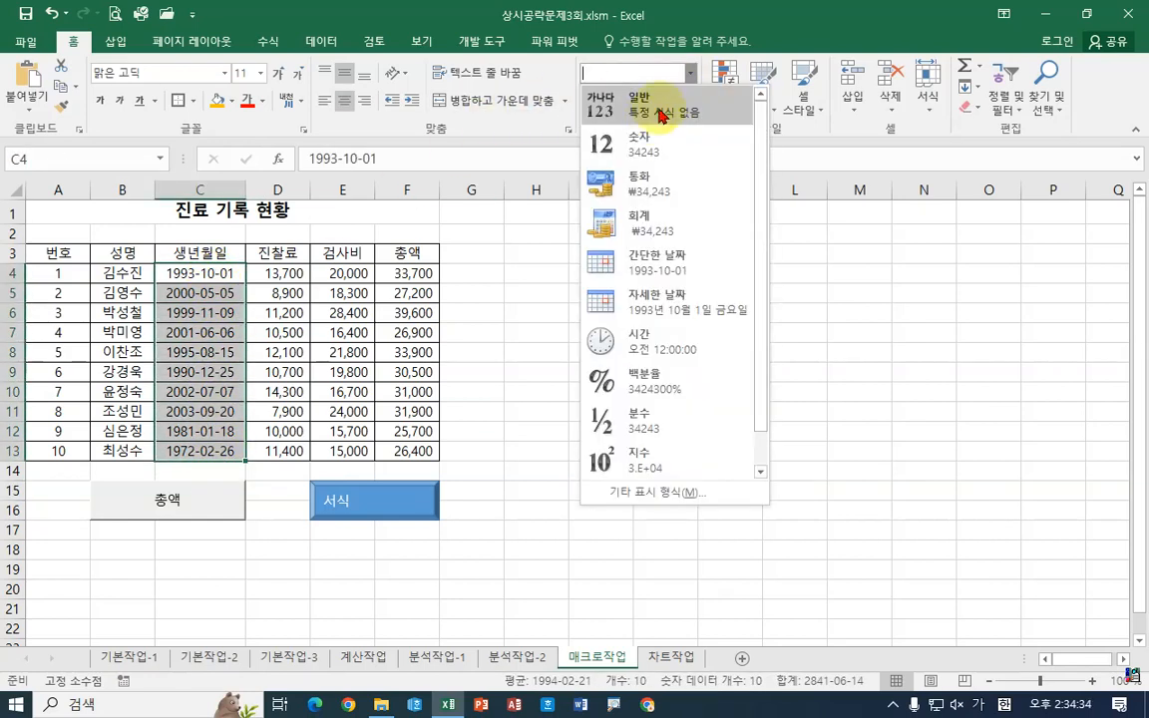
{"action": "left_click", "coordinate": [649, 152]}
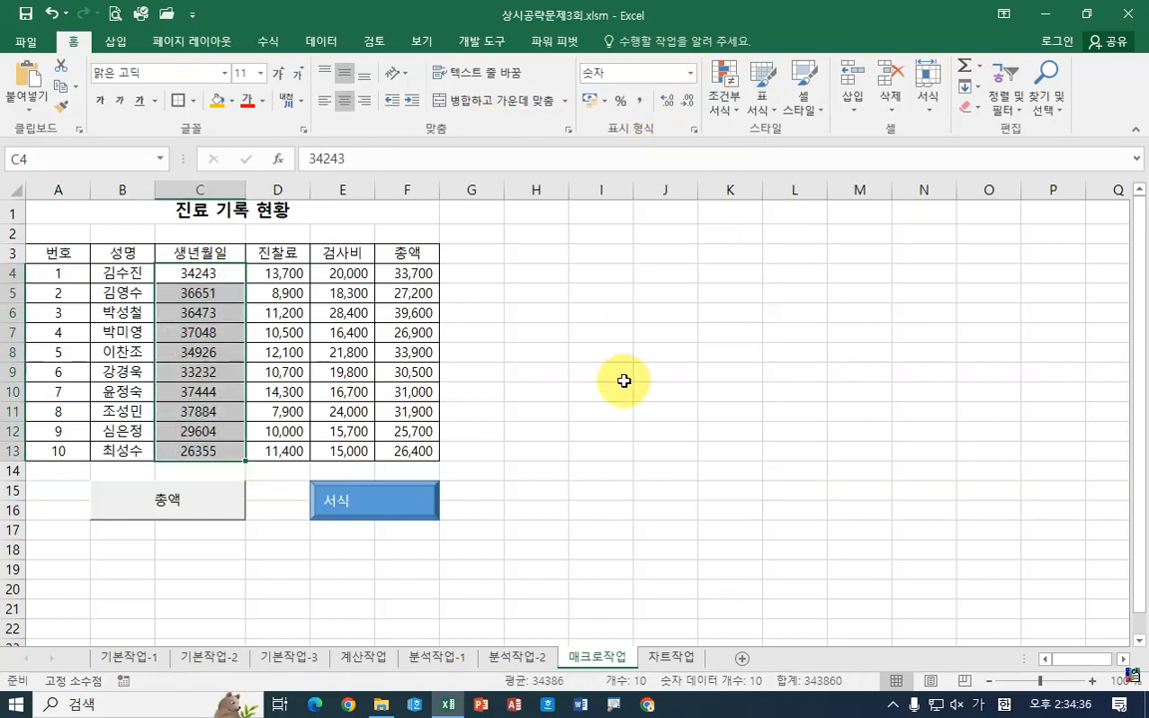
{"action": "left_click", "coordinate": [603, 373]}
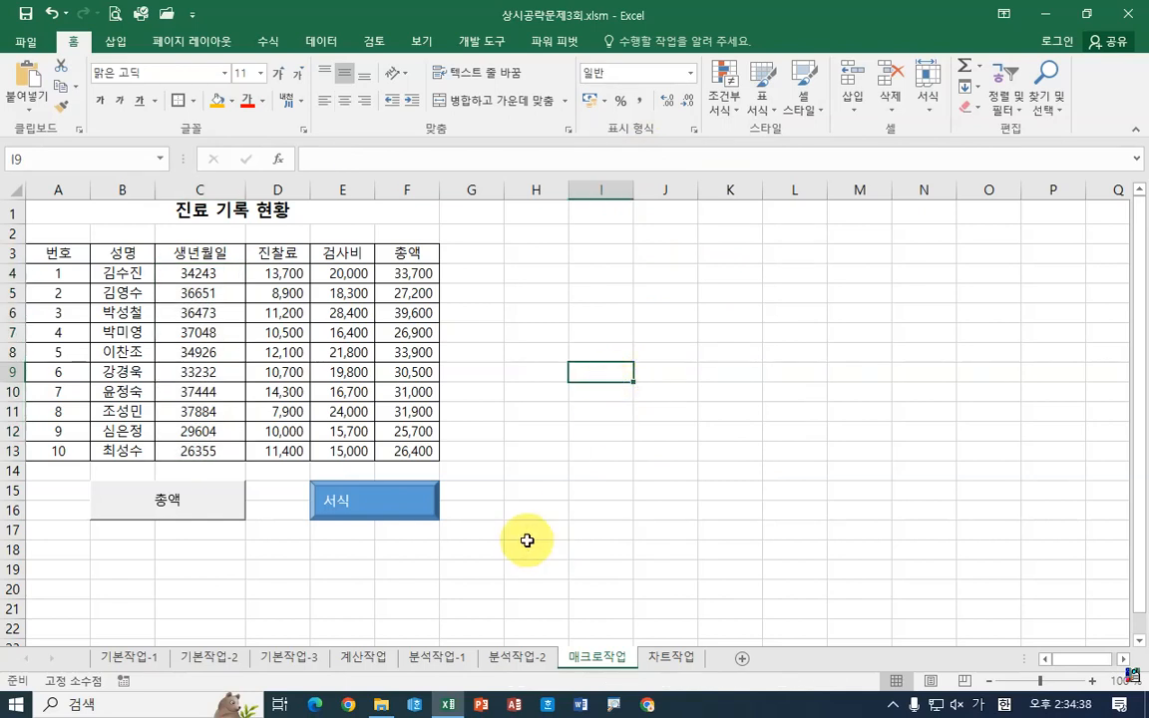
{"action": "left_click", "coordinate": [410, 512]}
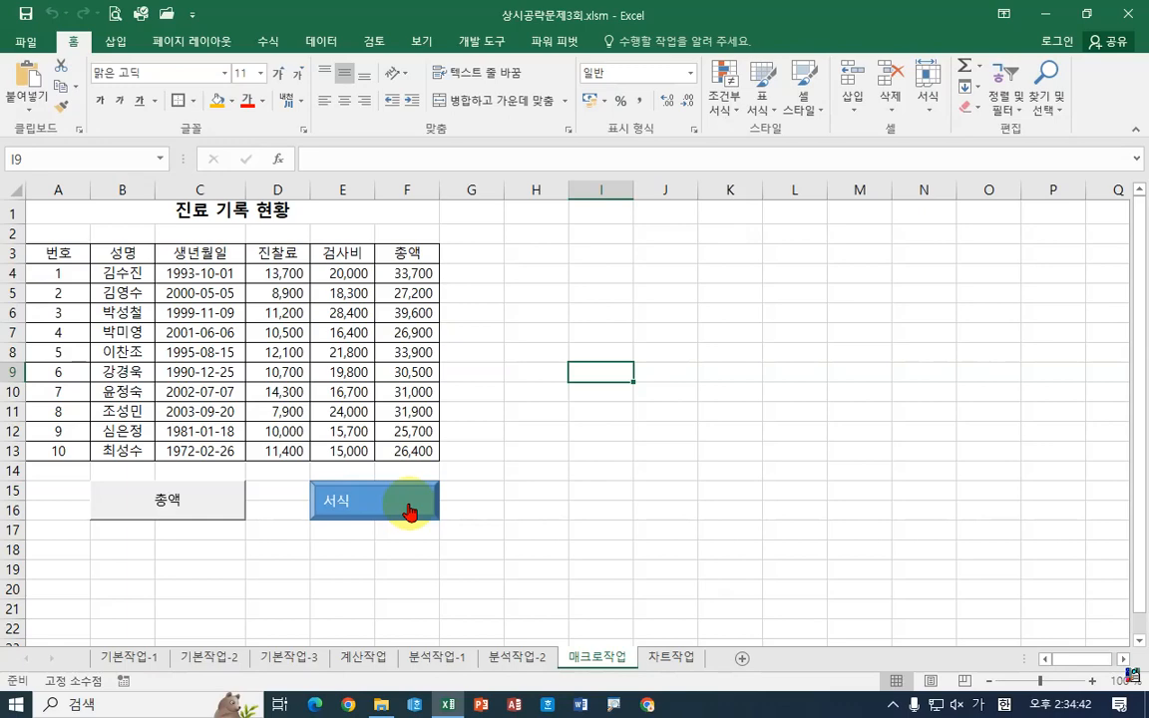
Test the 서식 shape again by applying the 통화 format to C4:C13 and running its macro
{"action": "left_click_drag", "start_coordinate": [215, 273], "coordinate": [225, 451]}
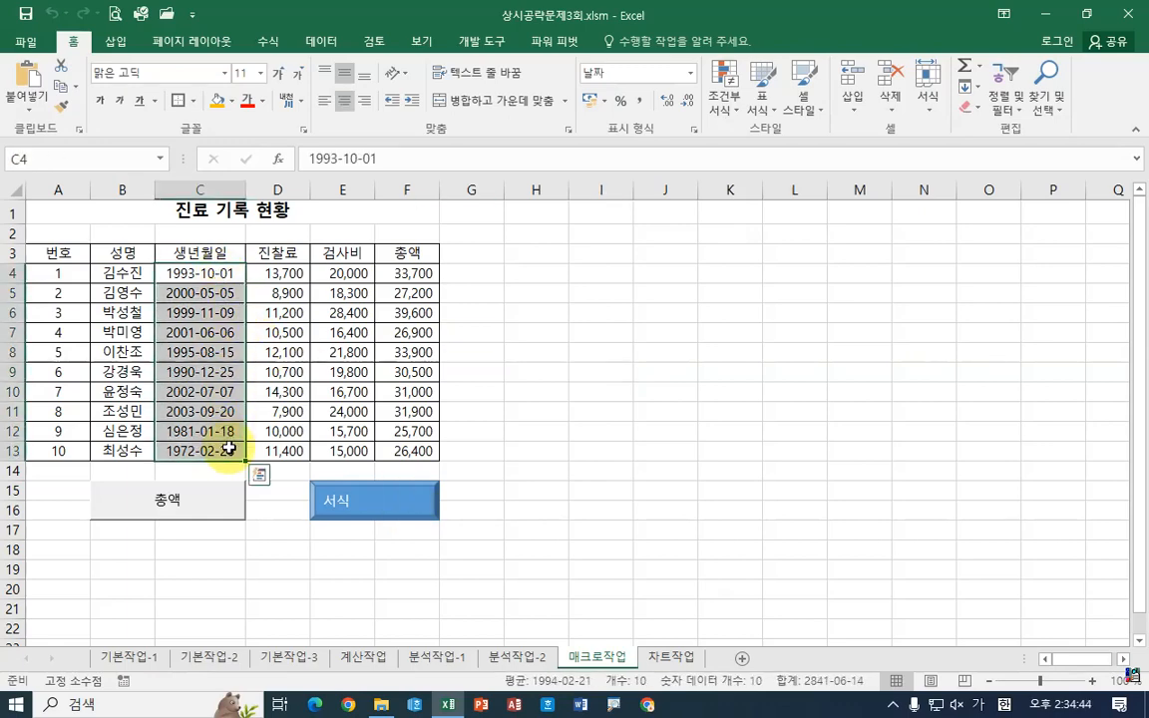
{"action": "left_click", "coordinate": [689, 72]}
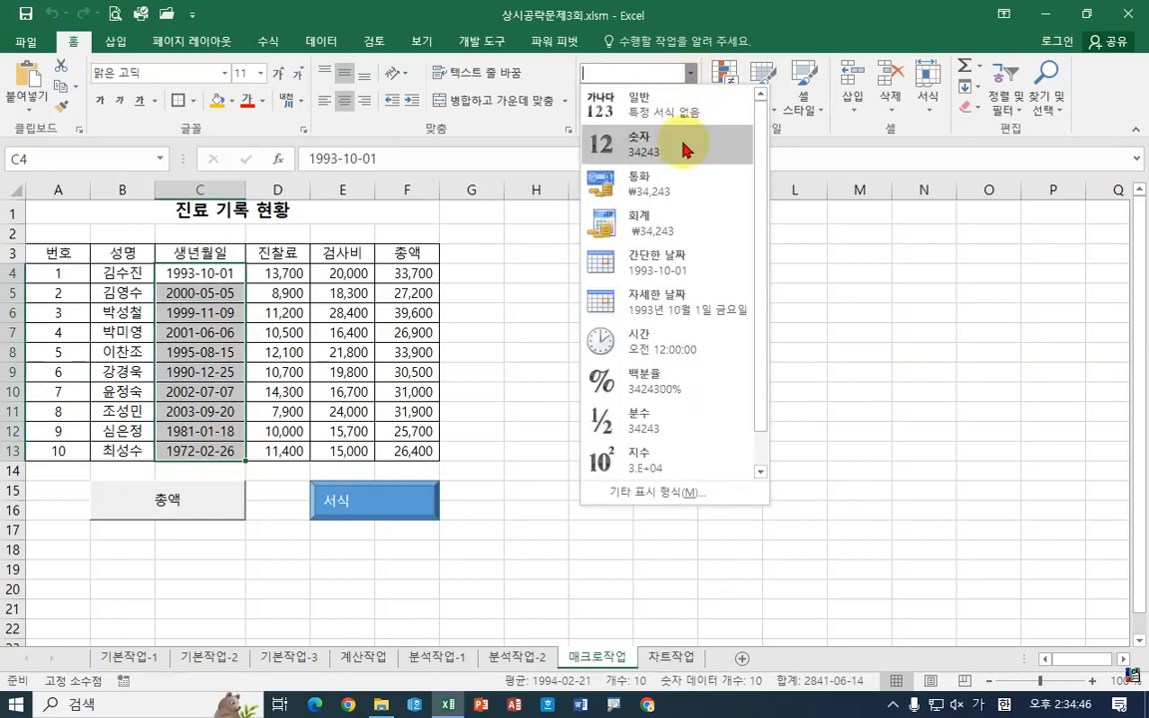
{"action": "left_click", "coordinate": [666, 187]}
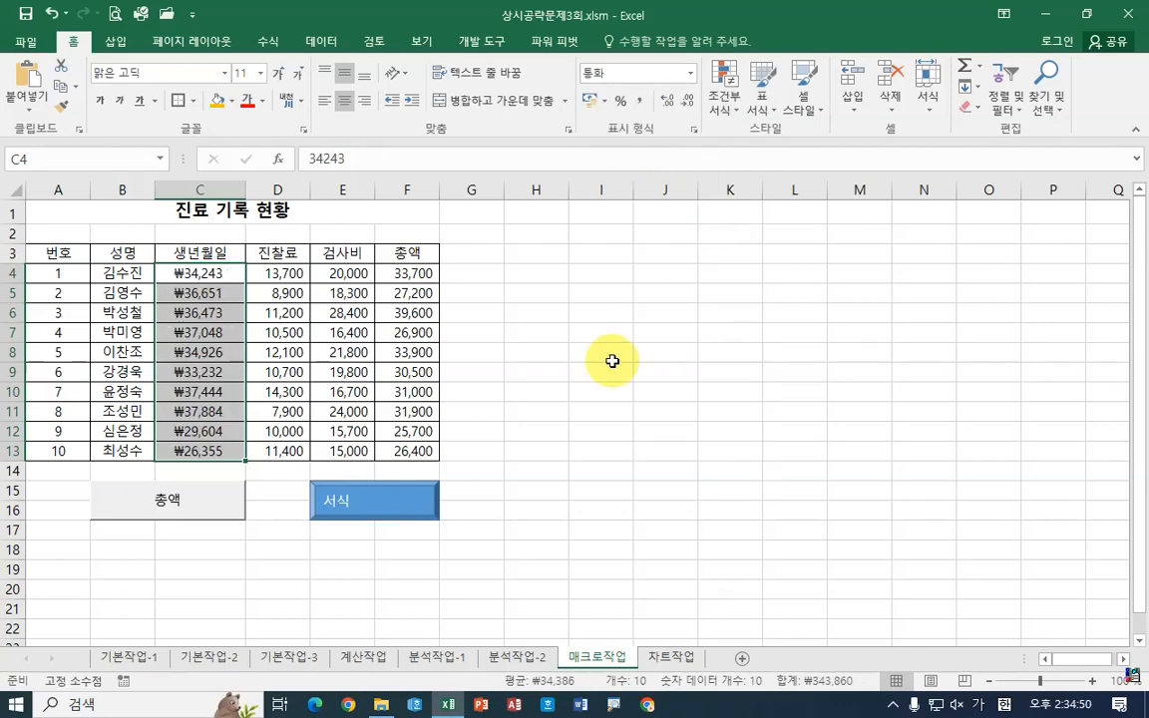
{"action": "left_click", "coordinate": [618, 349]}
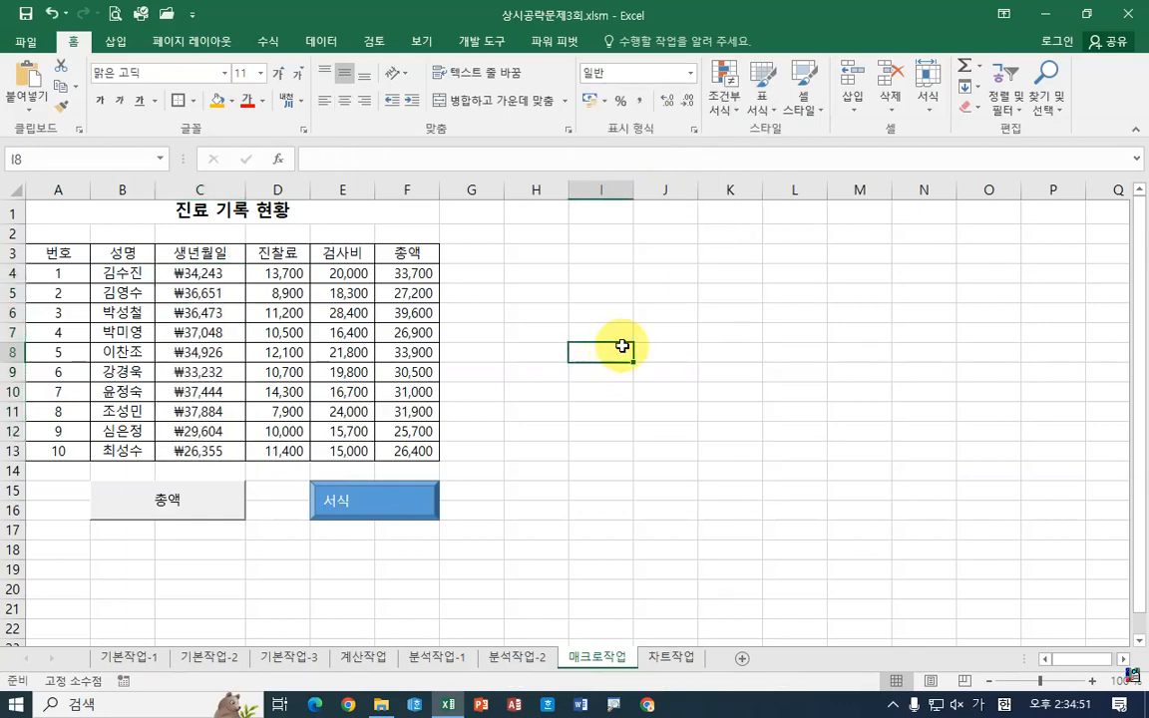
{"action": "left_click", "coordinate": [385, 510]}
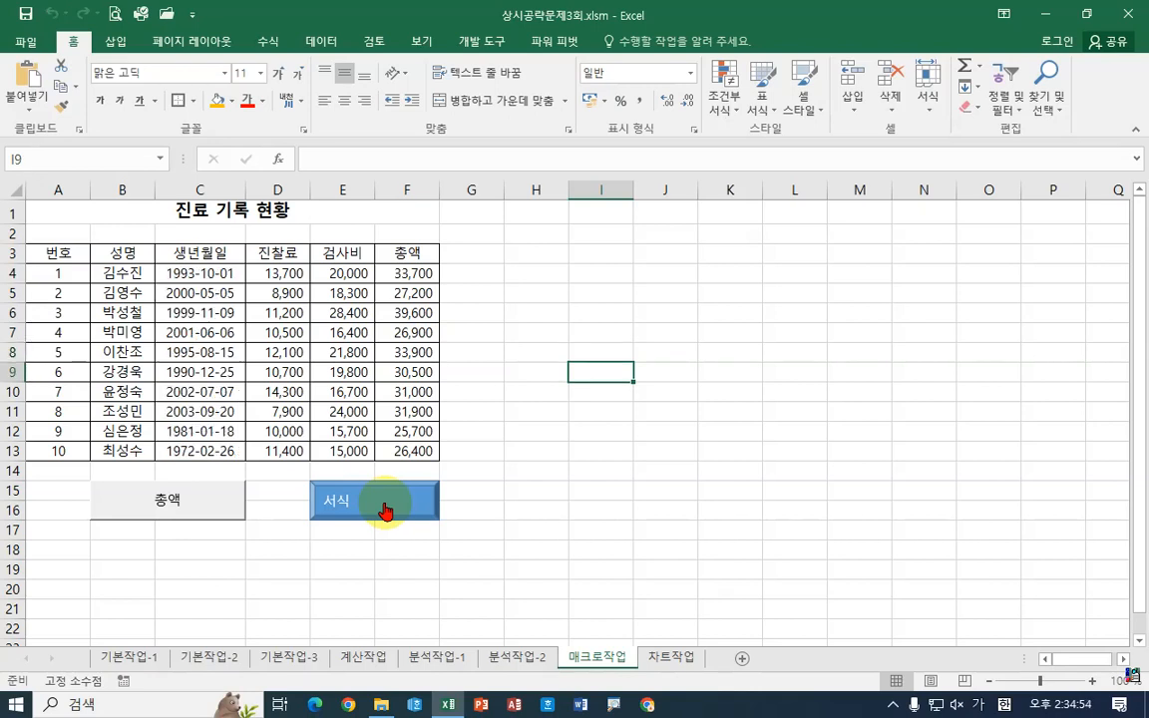
{"action": "left_click", "coordinate": [584, 472]}
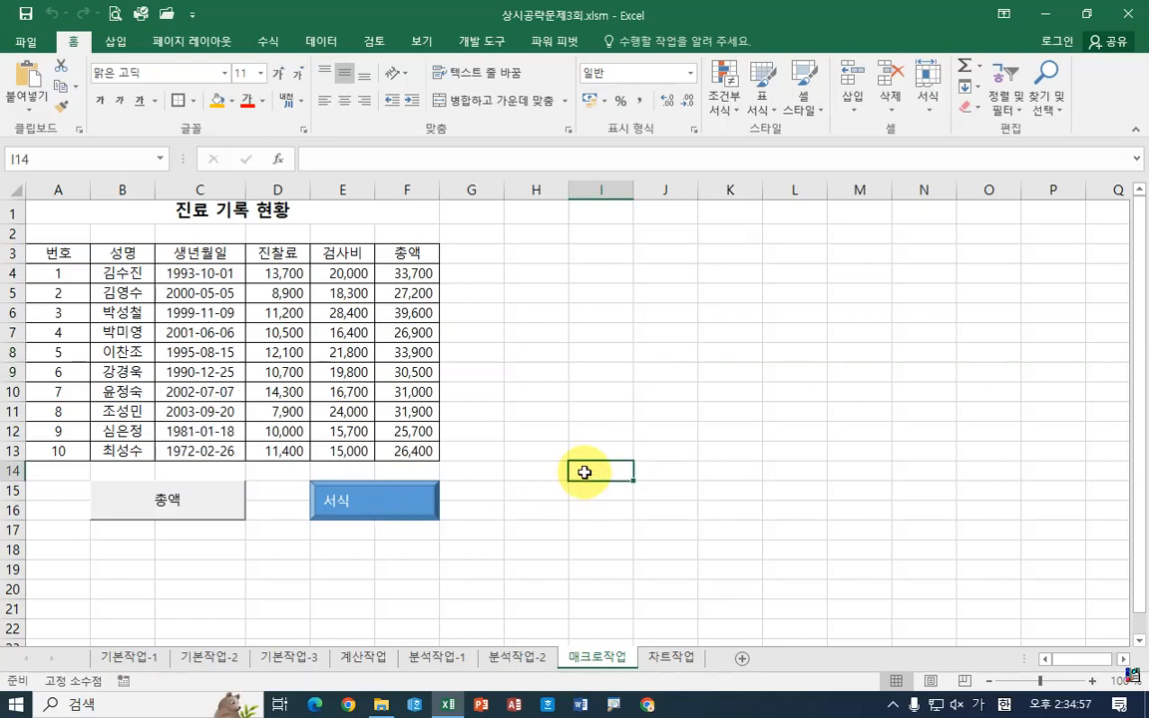
On the 차트작업 sheet, add a chart title to the column chart using the 차트 위 placement
{"action": "left_click", "coordinate": [671, 657]}
{"action": "left_click", "coordinate": [720, 400]}
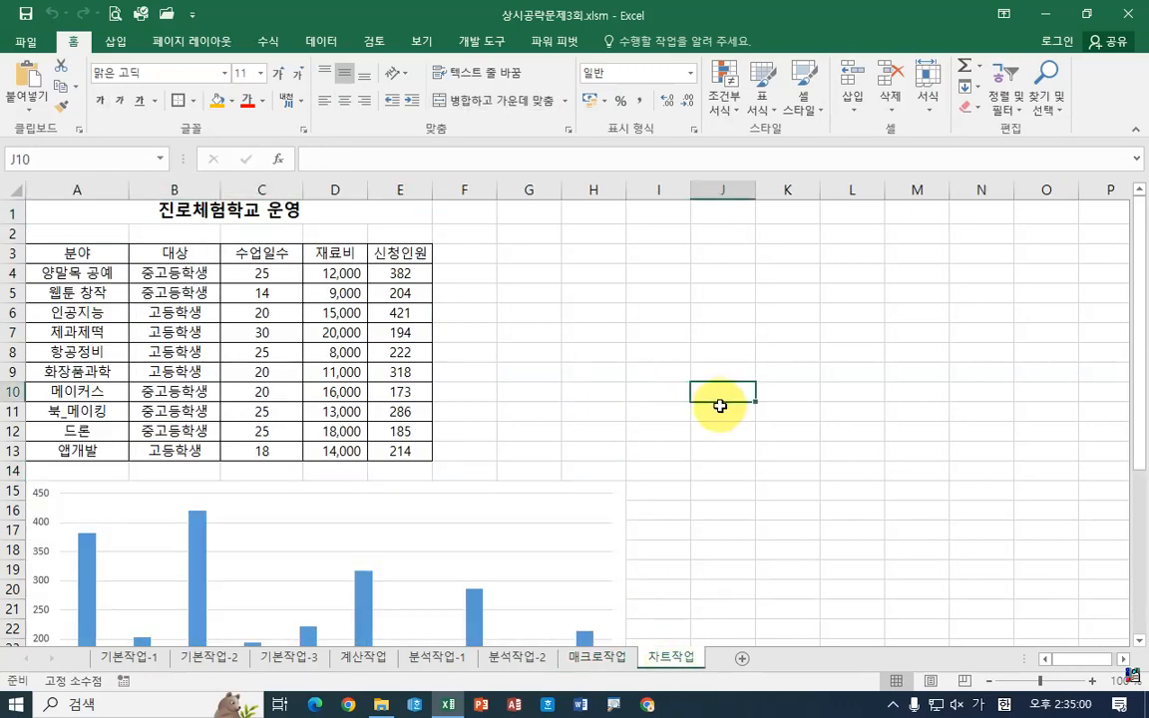
{"action": "scroll", "coordinate": [720, 403], "scroll_direction": "down", "scroll_amount": 1, "text": "ctrl"}
{"action": "scroll", "coordinate": [670, 486], "scroll_direction": "down", "scroll_amount": 3}
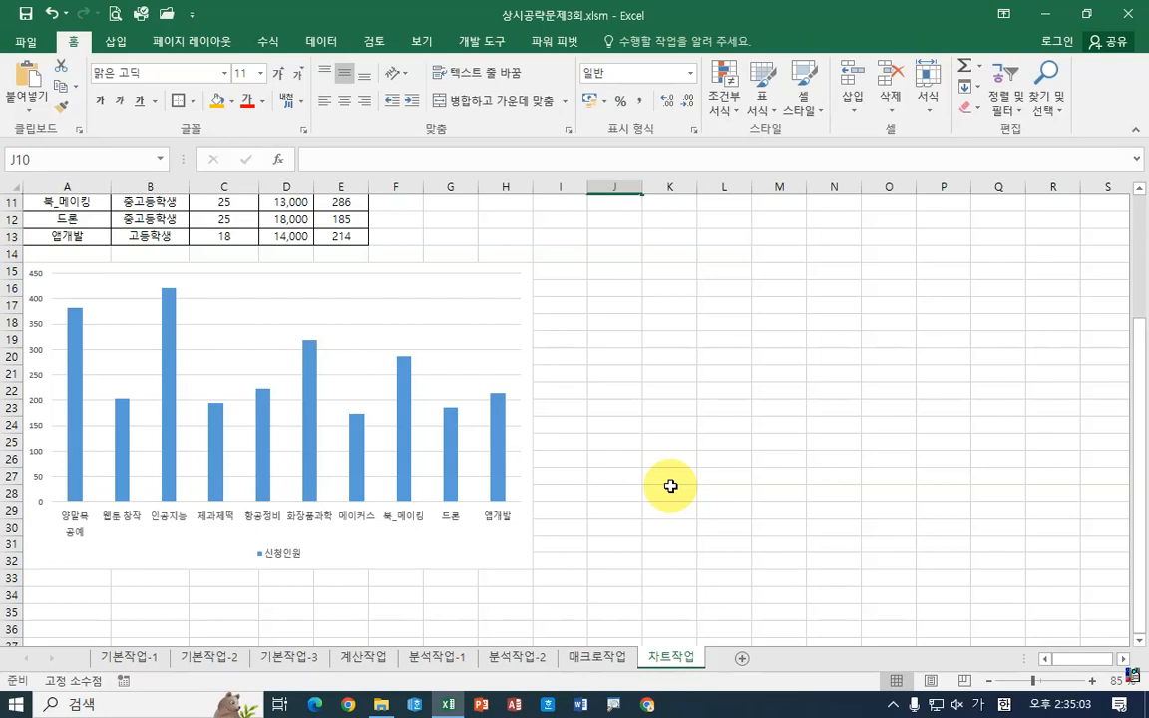
{"action": "left_click", "coordinate": [529, 272]}
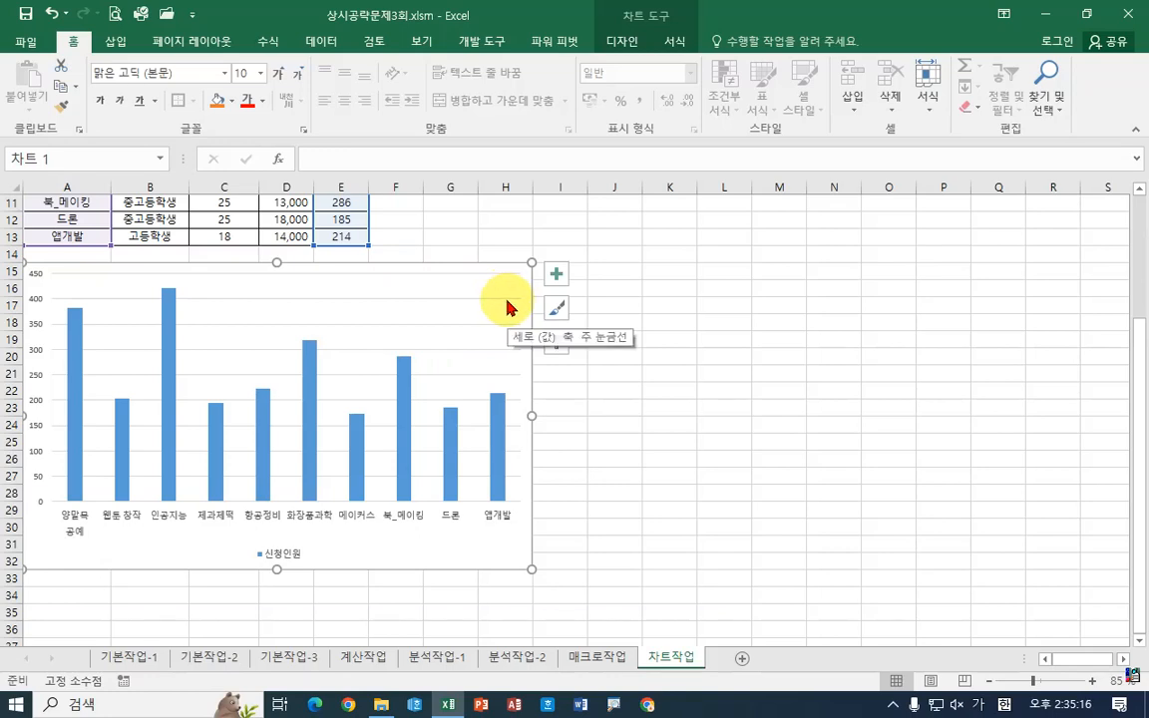
{"action": "left_click", "coordinate": [629, 46]}
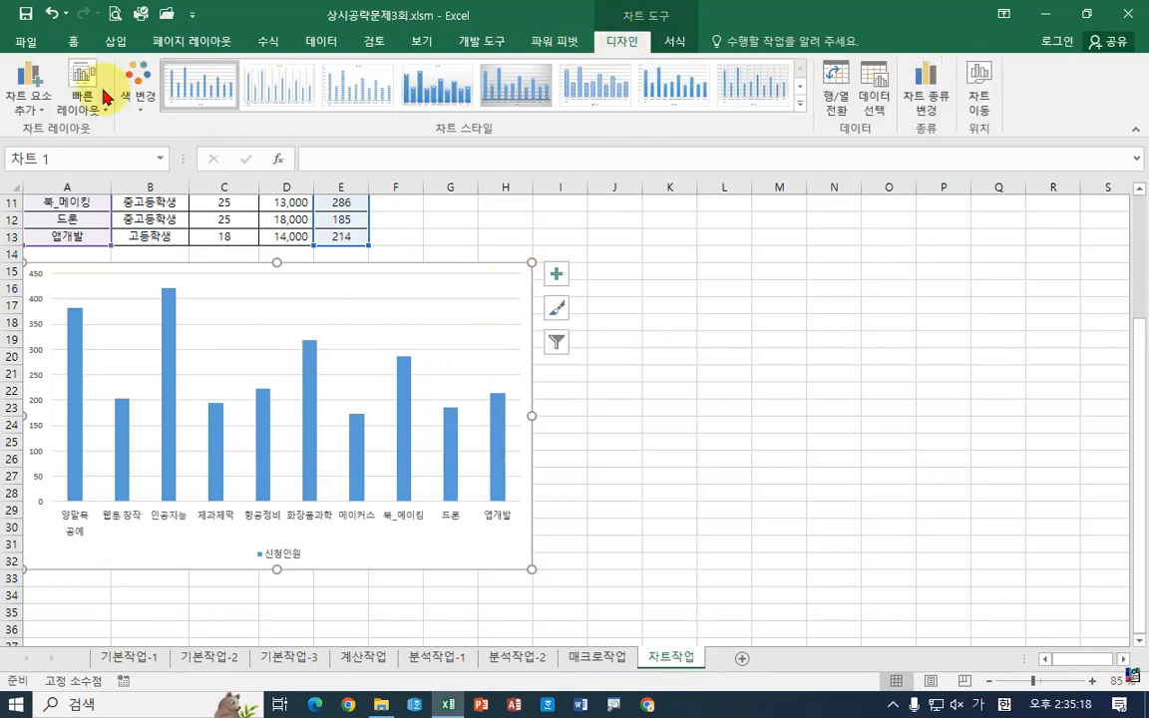
{"action": "left_click", "coordinate": [30, 95]}
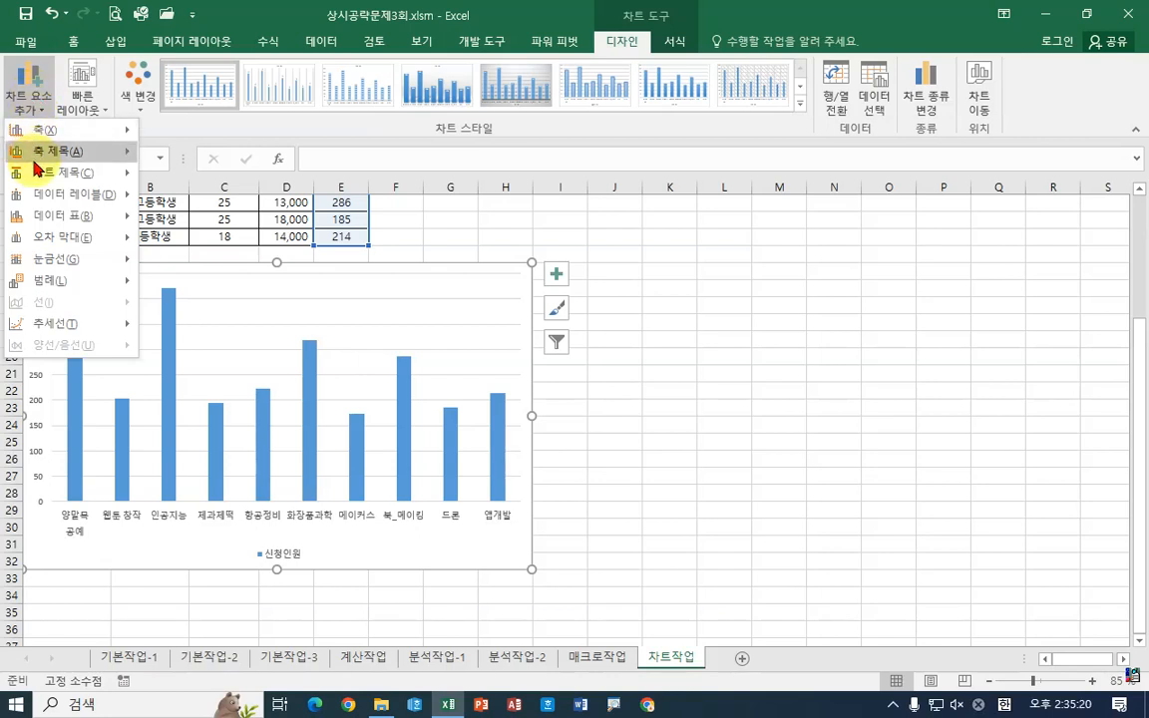
{"action": "mouse_move", "coordinate": [70, 173]}
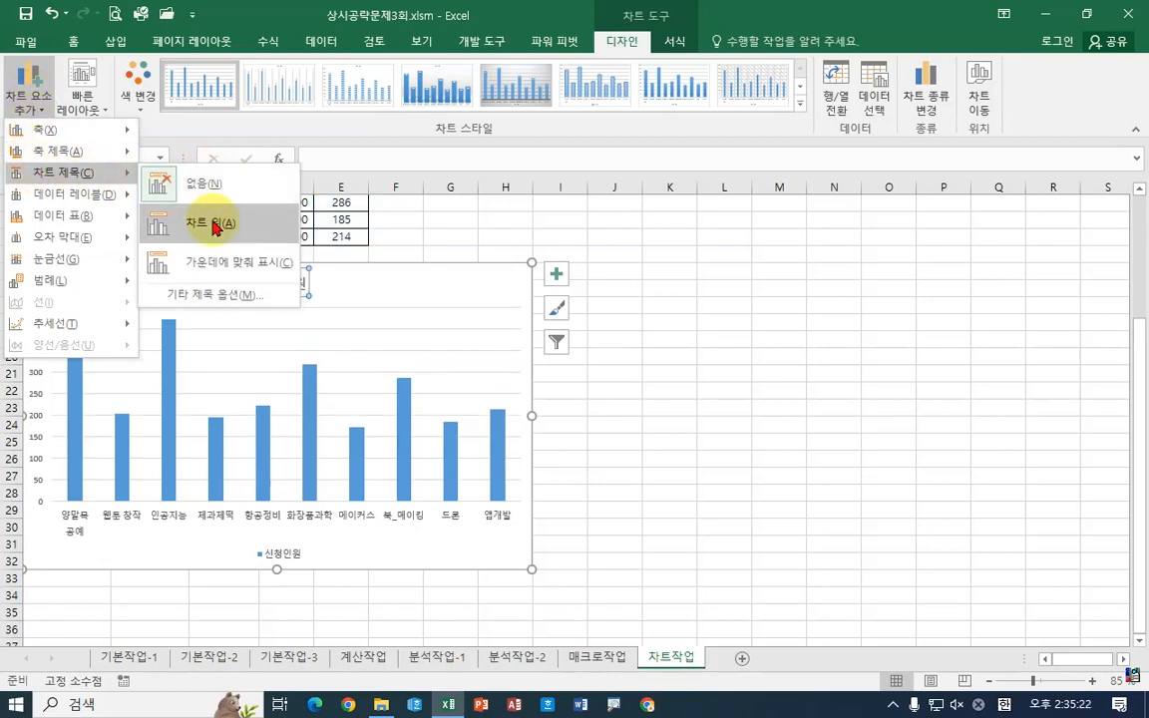
{"action": "left_click", "coordinate": [215, 227]}
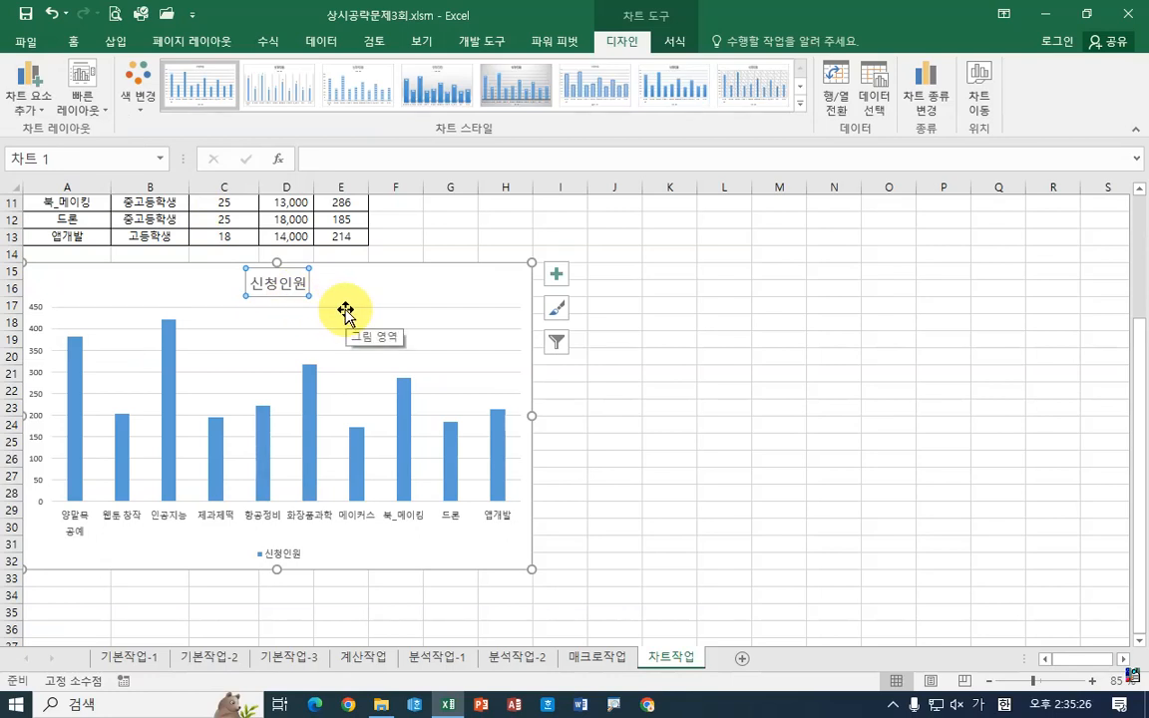
Change the chart title text to 진로체험학교 분야별 신청인원
{"action": "type", "text": "진로처"}
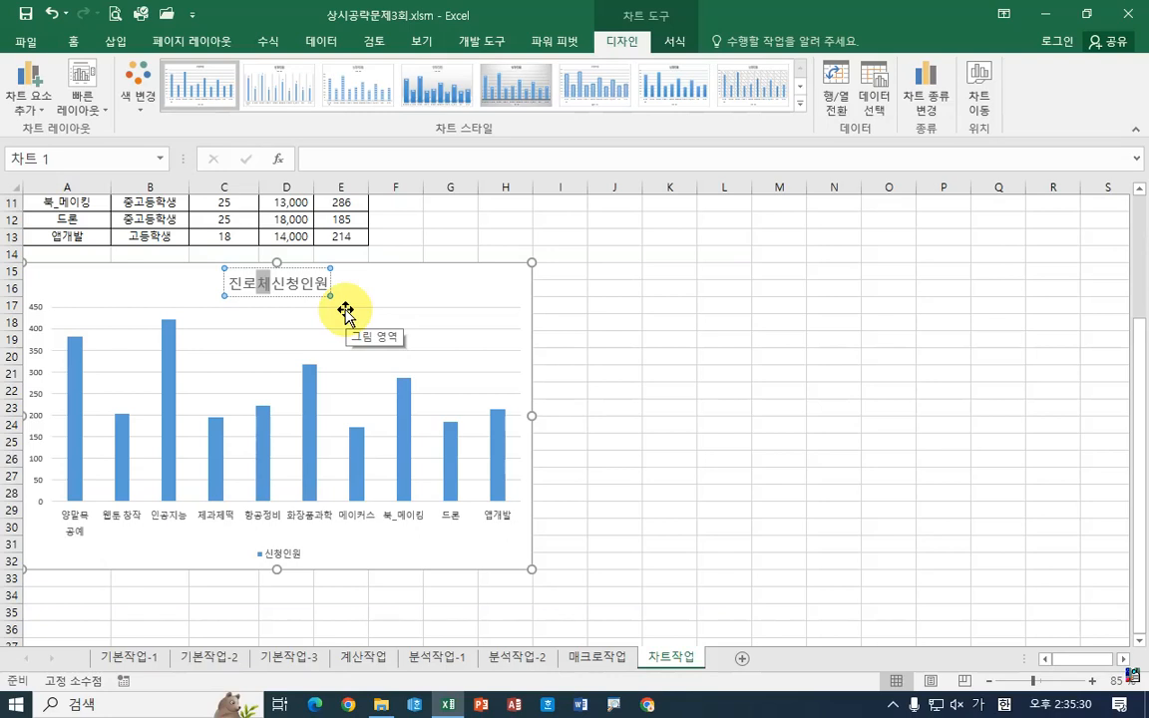
{"action": "type", "text": "체험학교 부"}
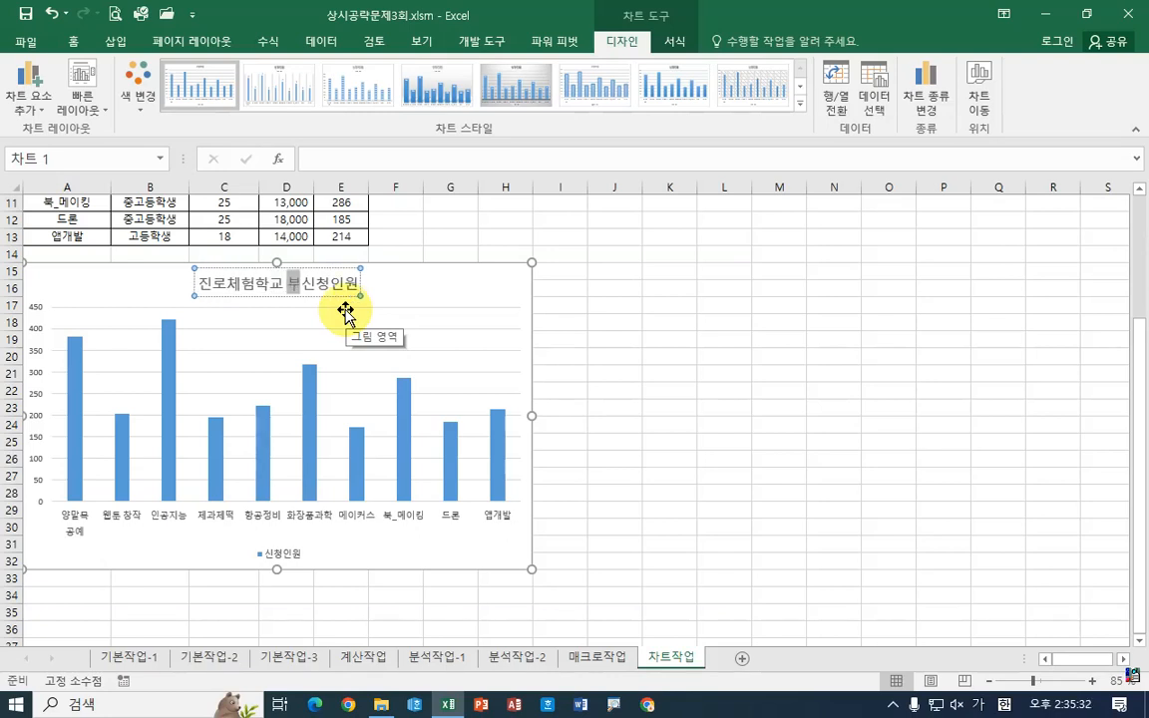
{"action": "type", "text": "분야별 신ㅊ"}
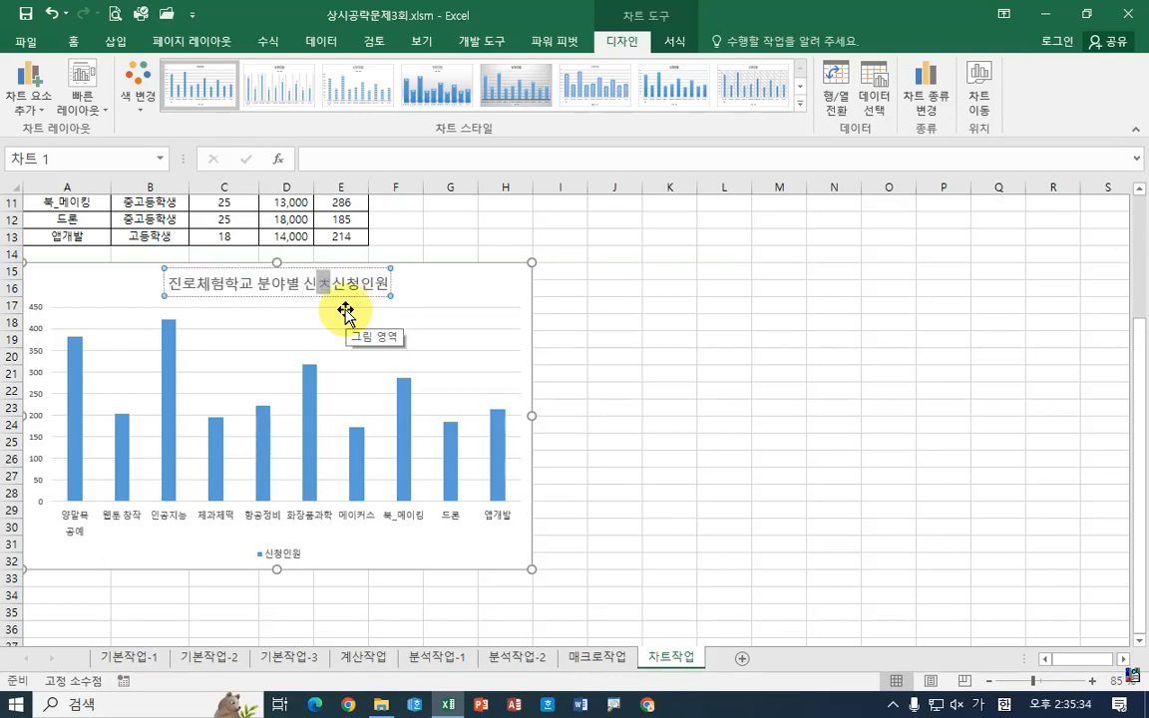
{"action": "type", "text": "청인ㅇ"}
{"action": "key", "text": "Delete"}
{"action": "key", "text": "Delete"}
{"action": "key", "text": "Delete"}
{"action": "key", "text": "Delete"}
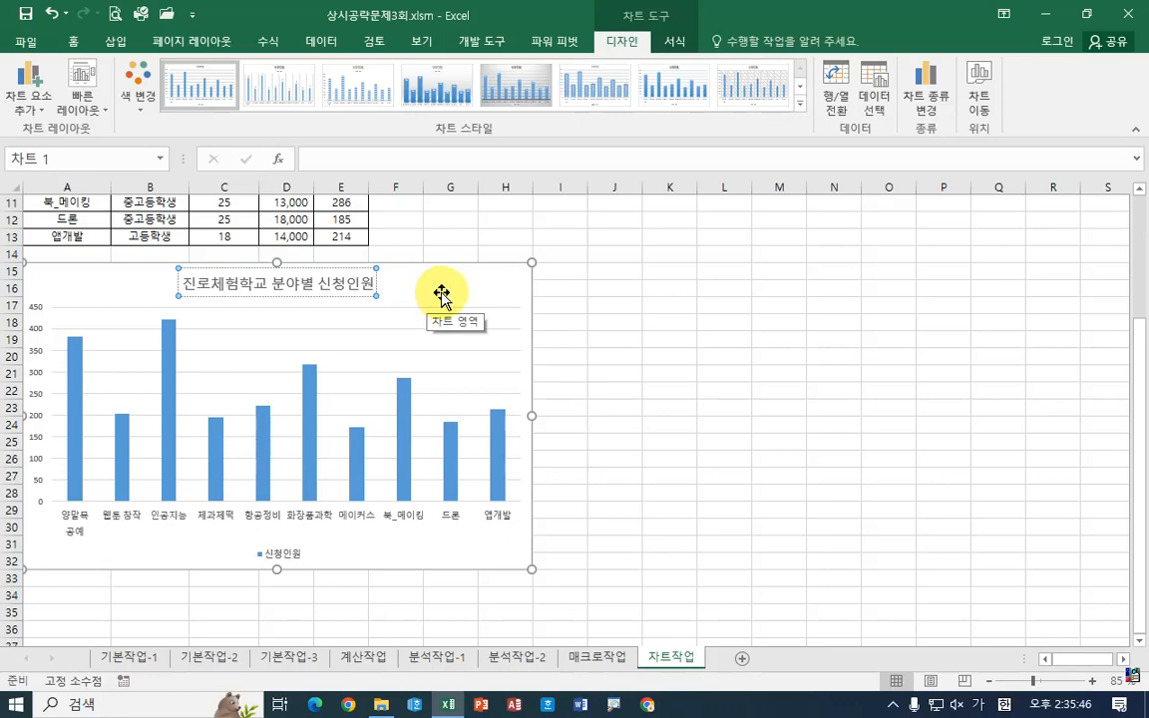
Change the chart type to the 원형 대 가로 막대형 subtype of 원형
{"action": "left_click", "coordinate": [921, 103]}
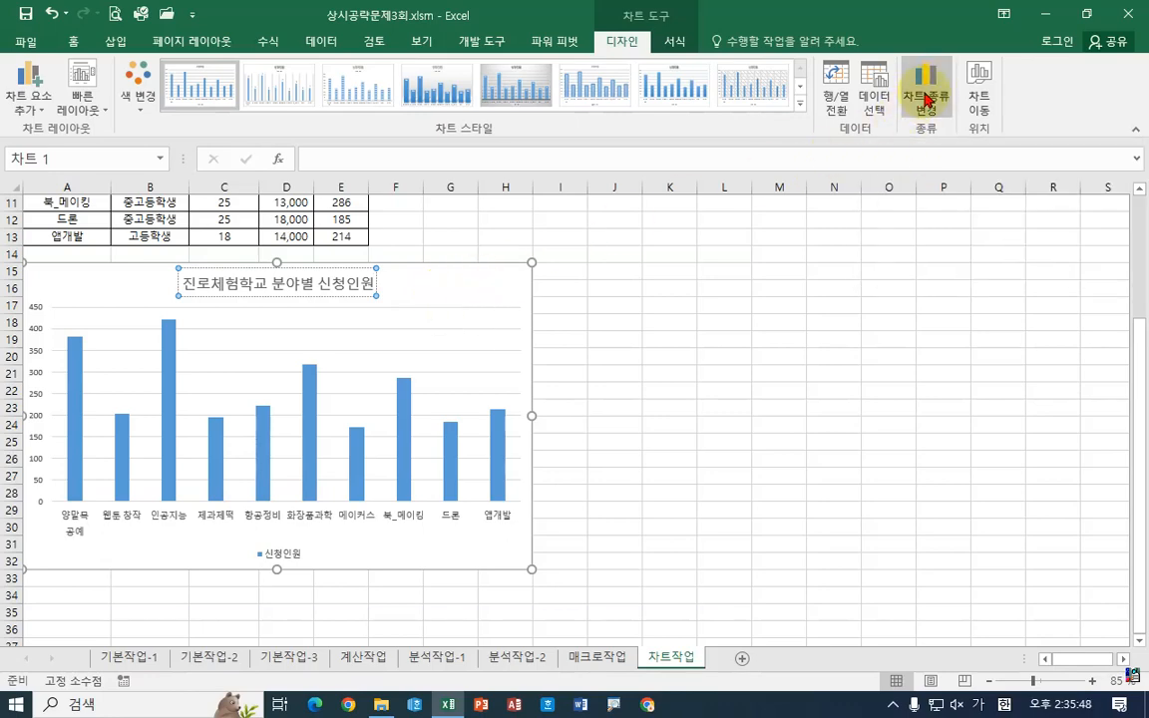
{"action": "left_click", "coordinate": [558, 258]}
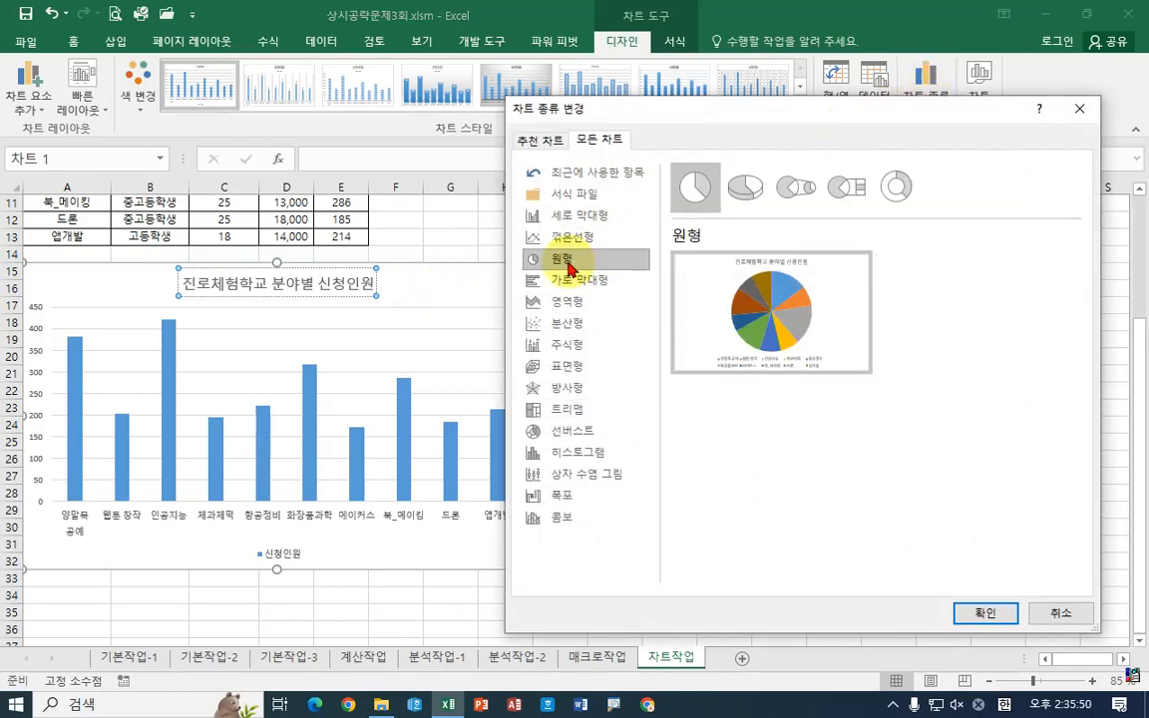
{"action": "left_click", "coordinate": [796, 190]}
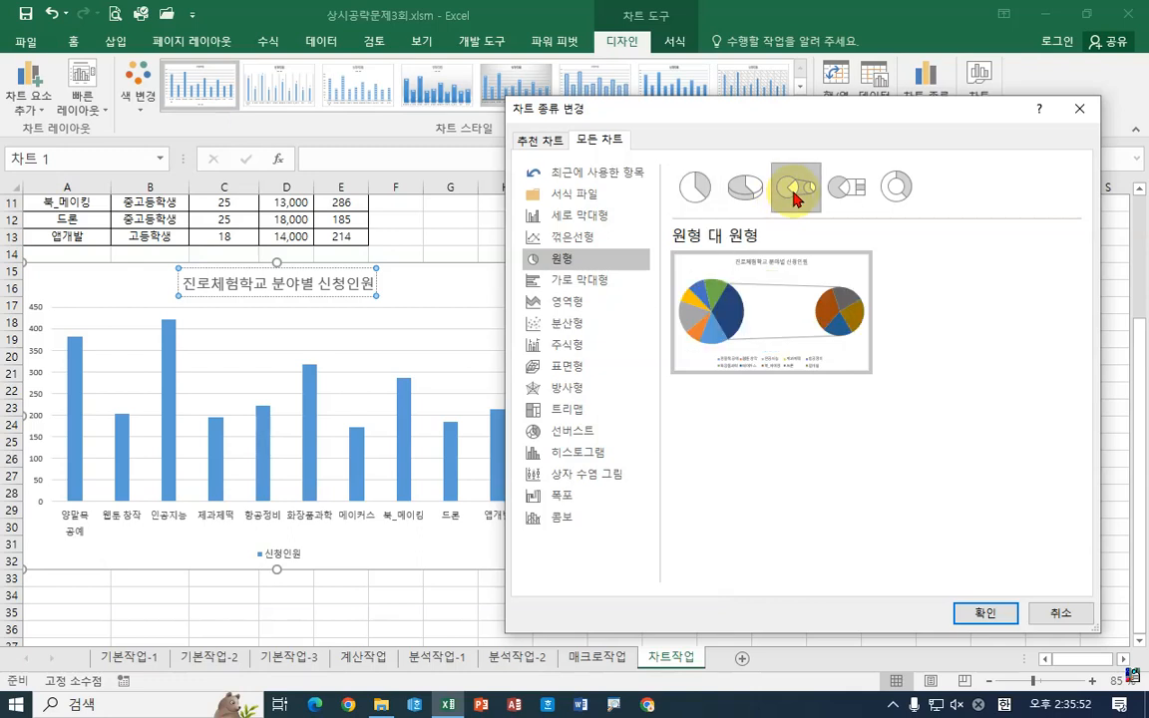
{"action": "left_click", "coordinate": [846, 186]}
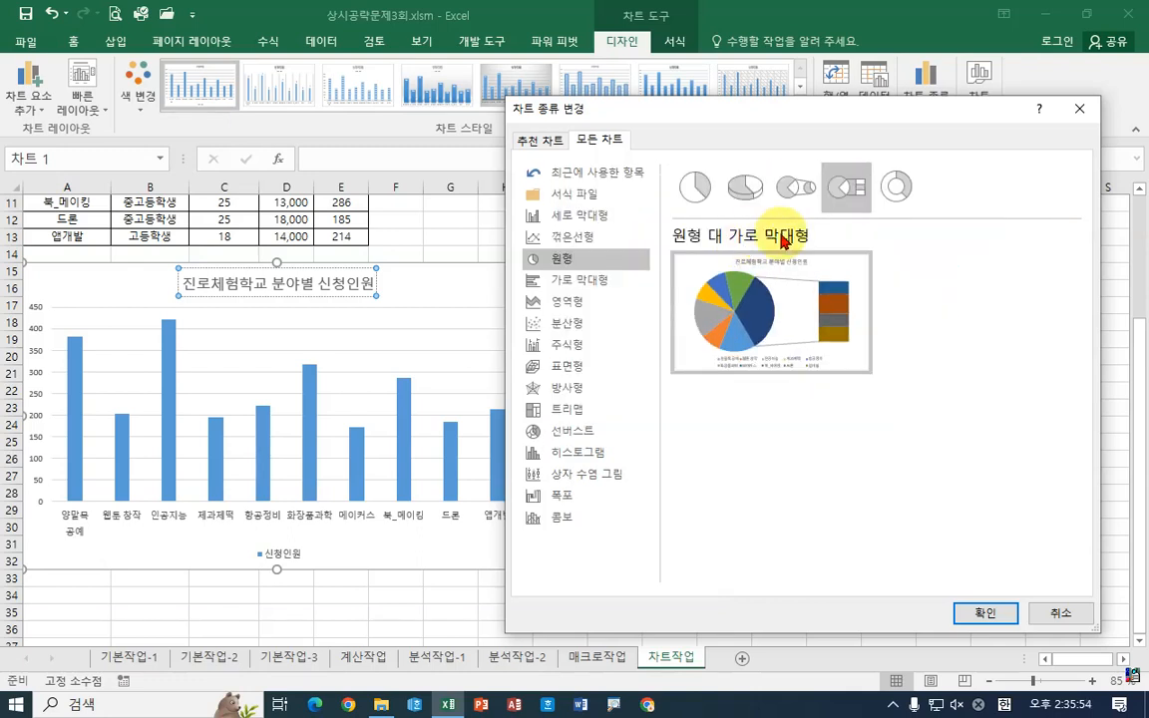
{"action": "mouse_move", "coordinate": [811, 315]}
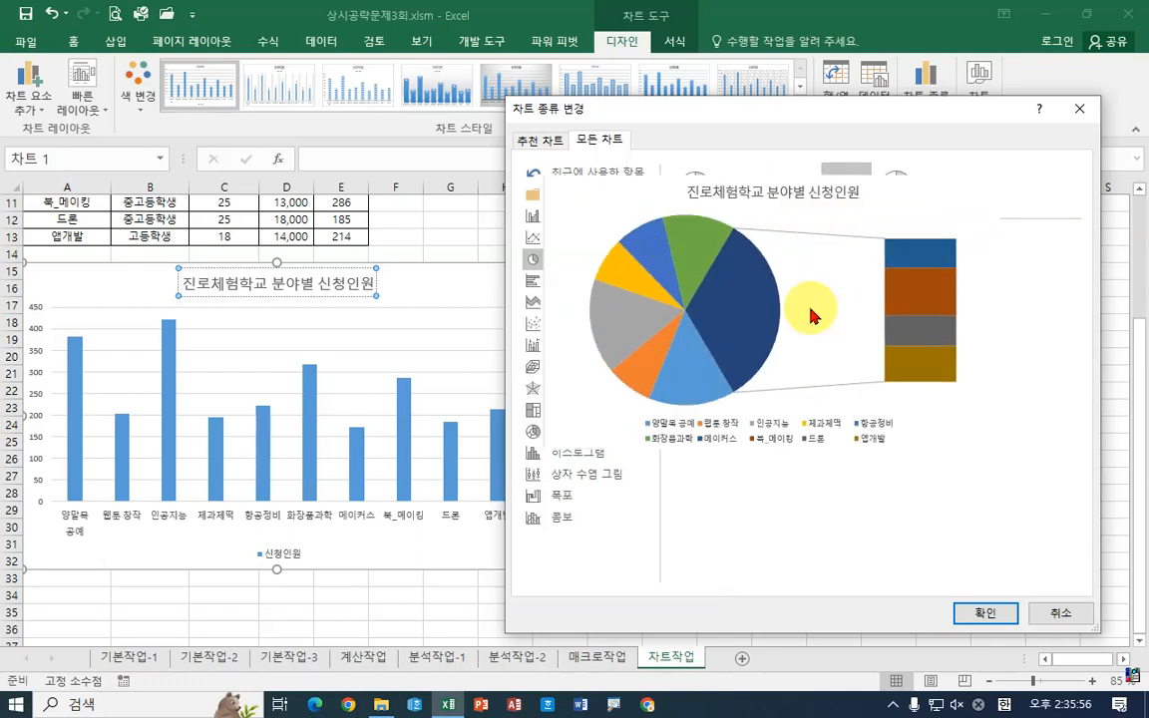
{"action": "left_click", "coordinate": [983, 613]}
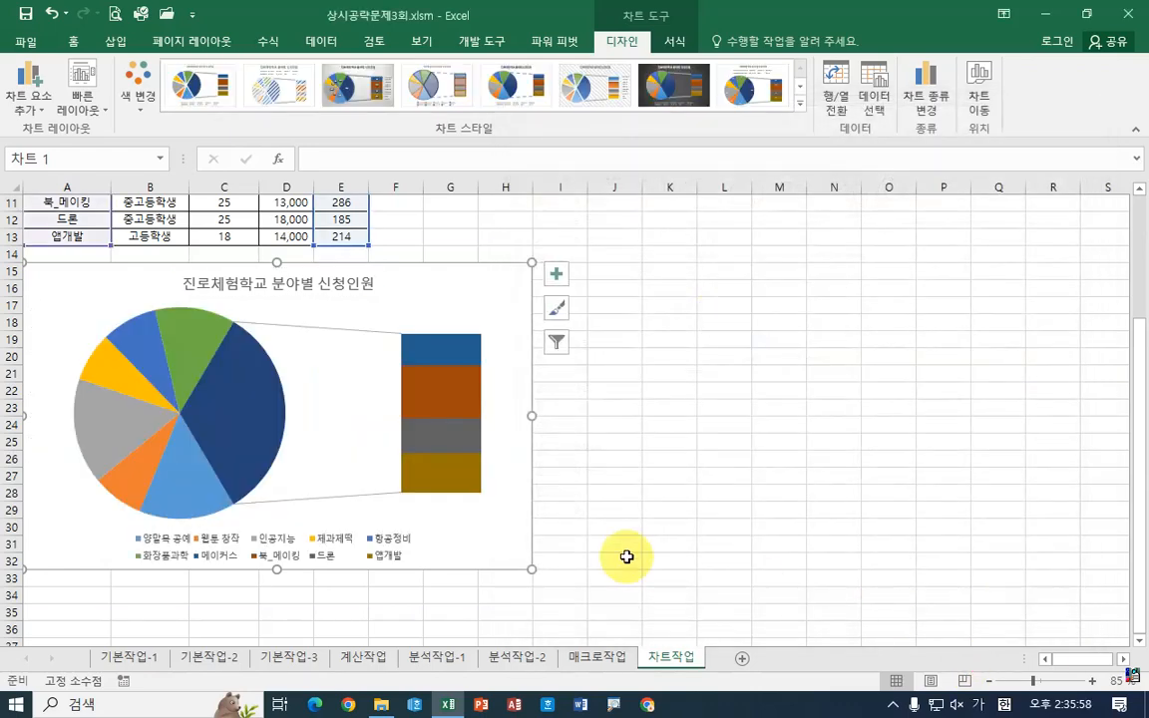
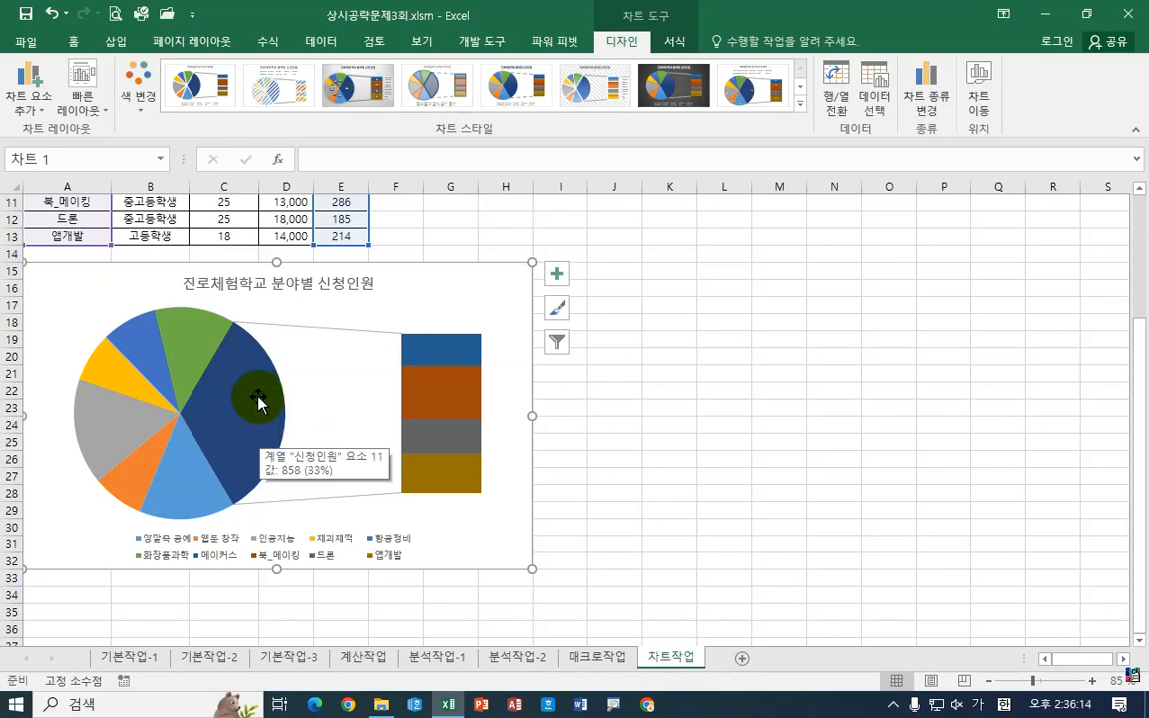
Add data labels to the chart with the 바깥쪽 끝에 placement
{"action": "left_click", "coordinate": [38, 107]}
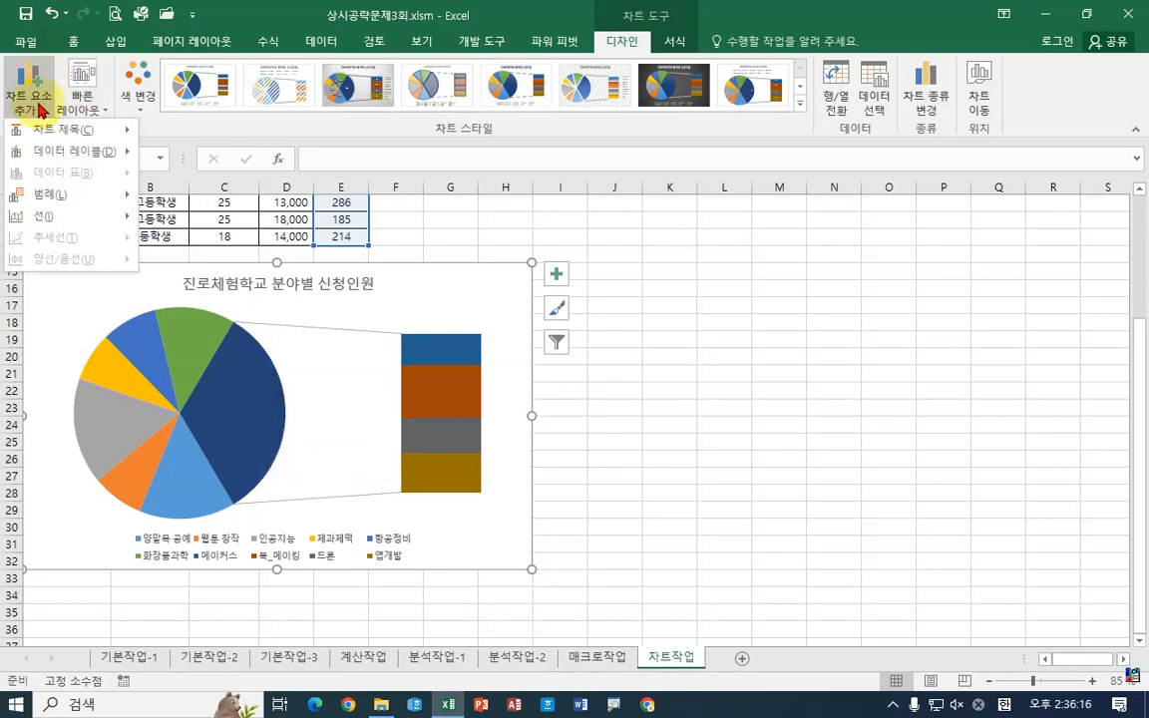
{"action": "mouse_move", "coordinate": [60, 151]}
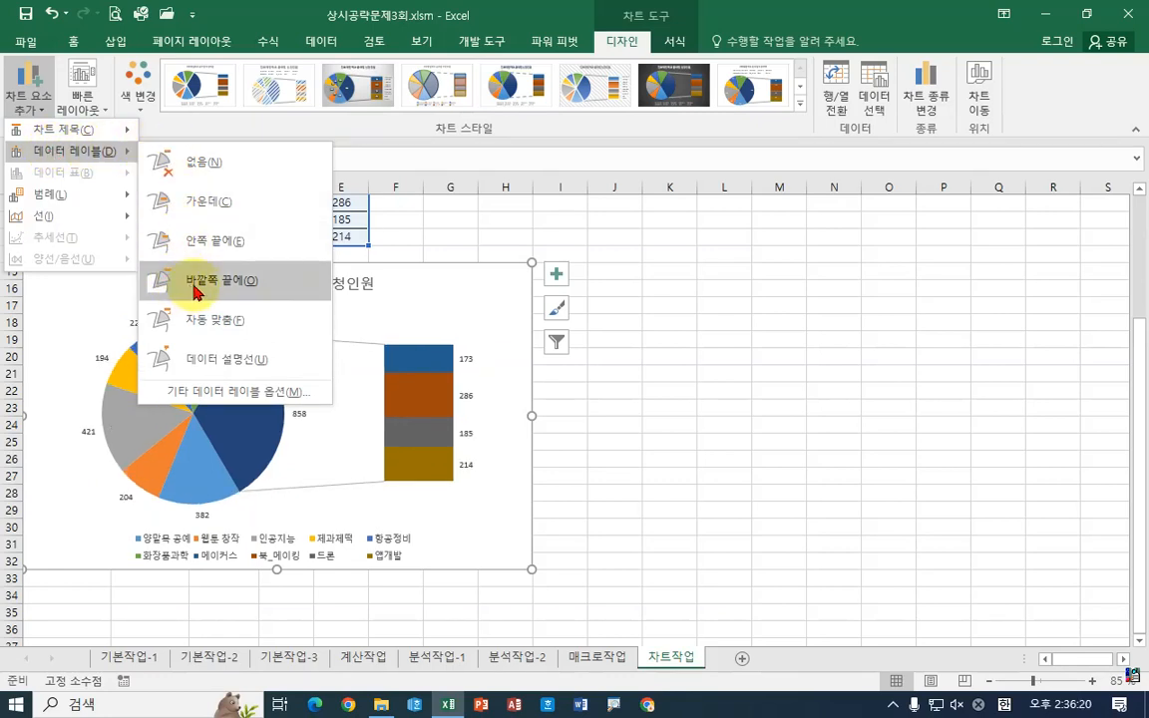
{"action": "left_click", "coordinate": [194, 290]}
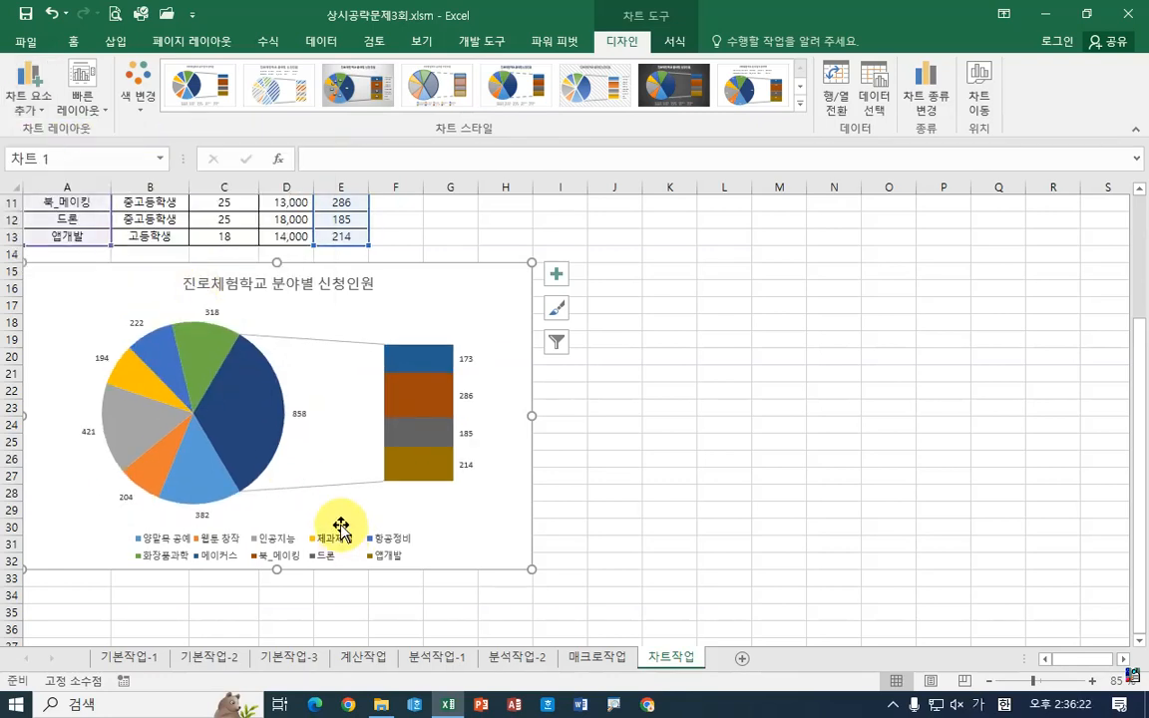
Set the data labels to show 항목 이름 and 백분율 instead of 값
{"action": "left_click", "coordinate": [210, 312]}
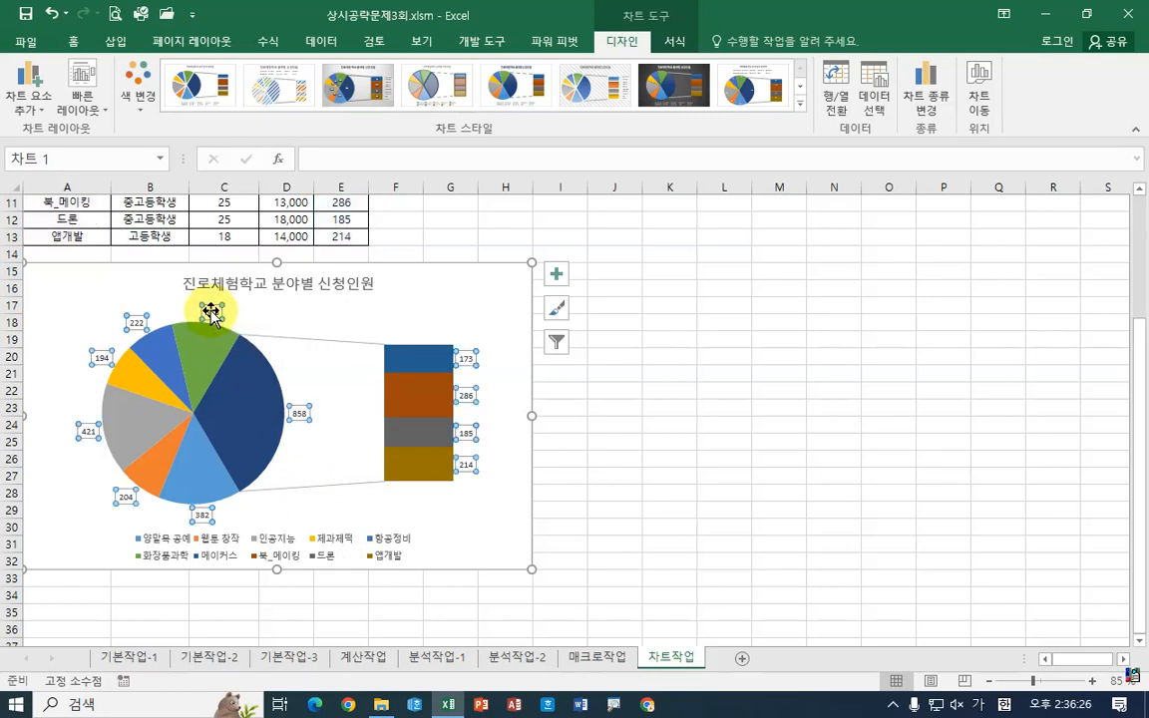
{"action": "right_click", "coordinate": [210, 311]}
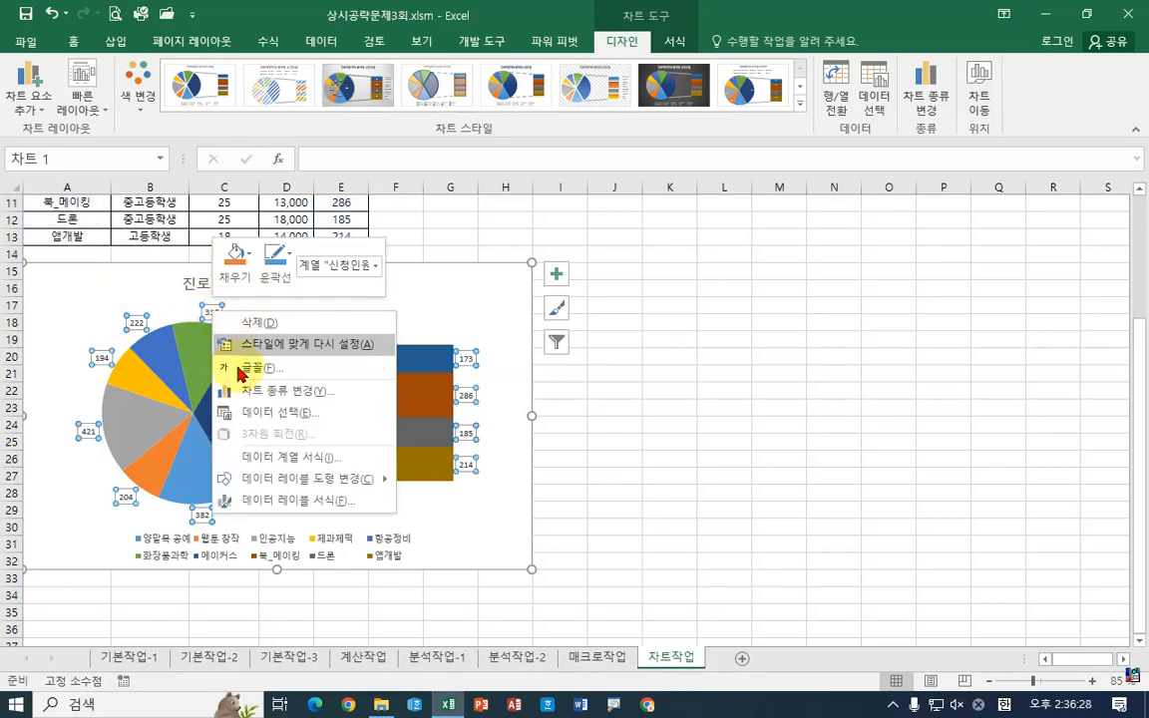
{"action": "left_click", "coordinate": [288, 506]}
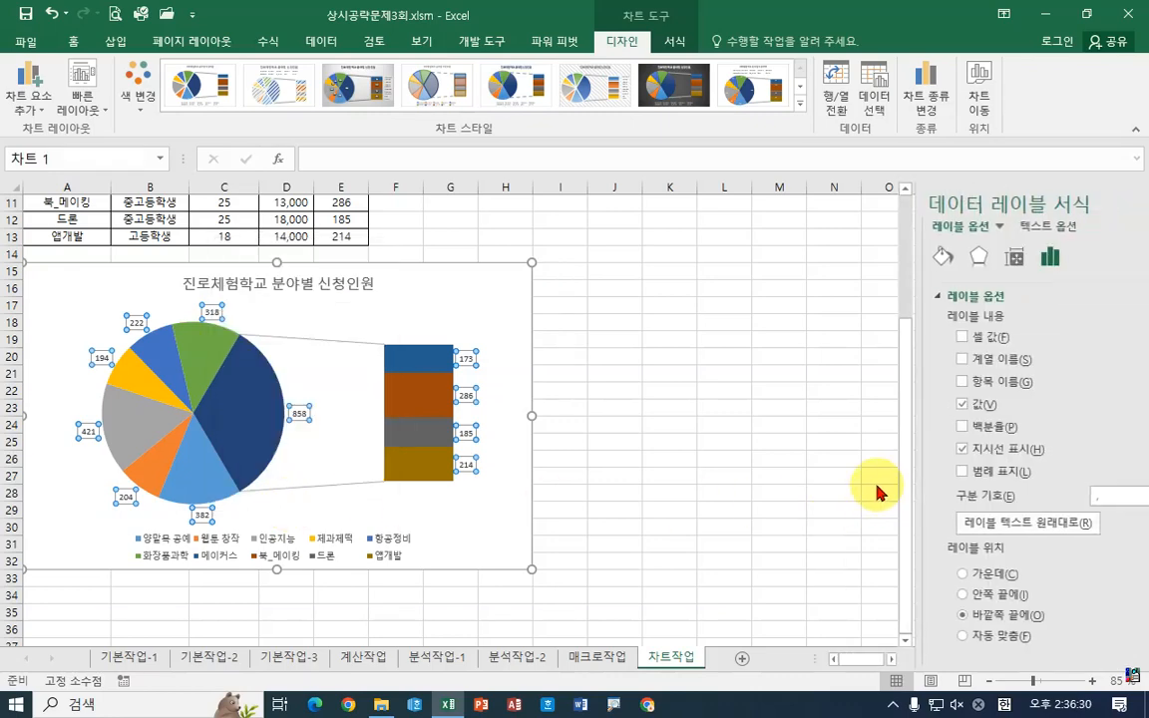
{"action": "left_click", "coordinate": [906, 382]}
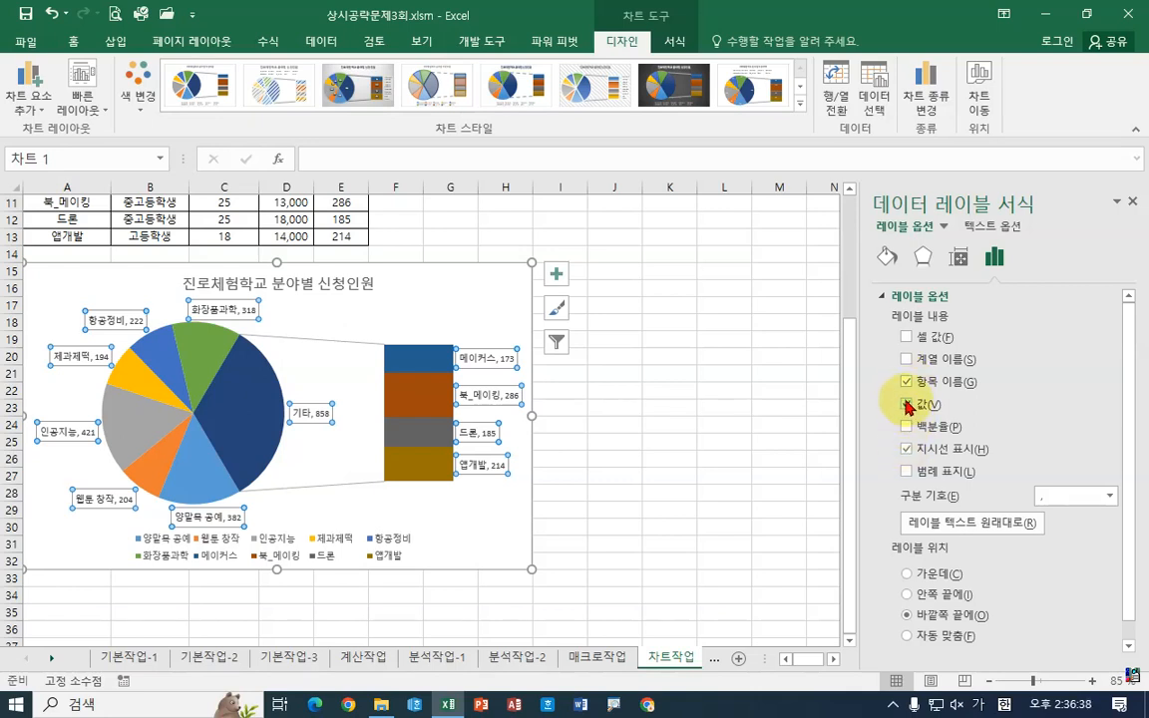
{"action": "left_click", "coordinate": [908, 405]}
{"action": "left_click", "coordinate": [907, 427]}
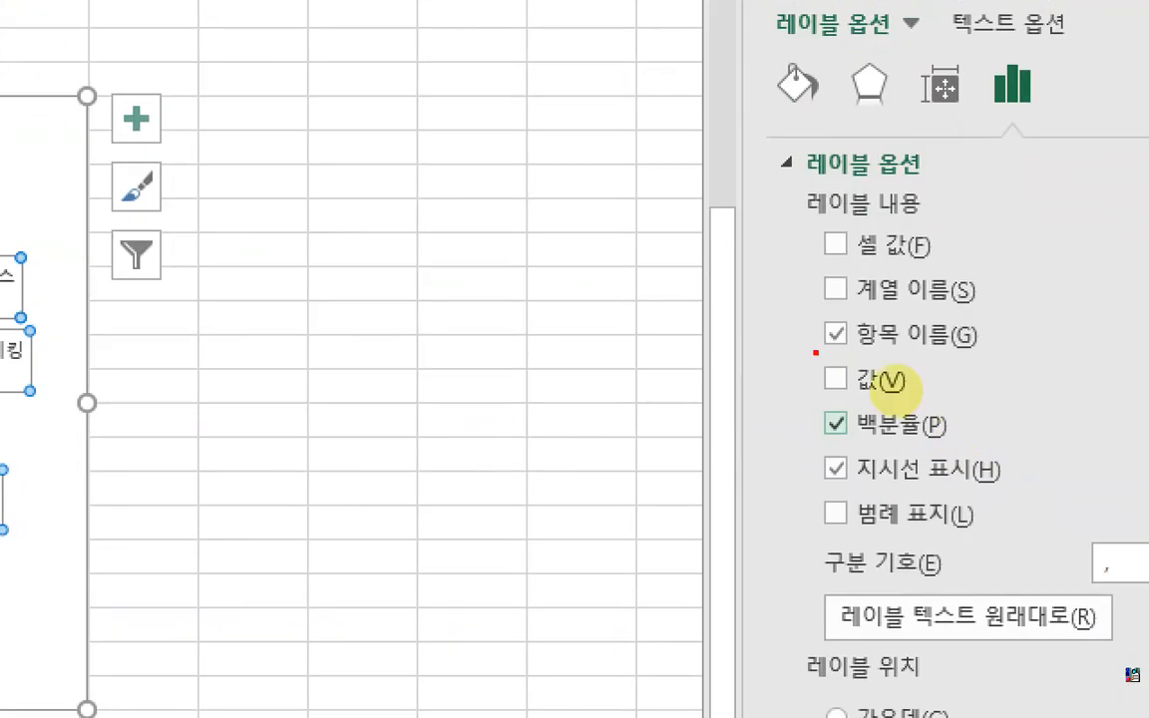
{"action": "left_click_drag", "start_coordinate": [804, 448], "coordinate": [1011, 444]}
{"action": "left_click_drag", "start_coordinate": [987, 397], "coordinate": [1014, 385]}
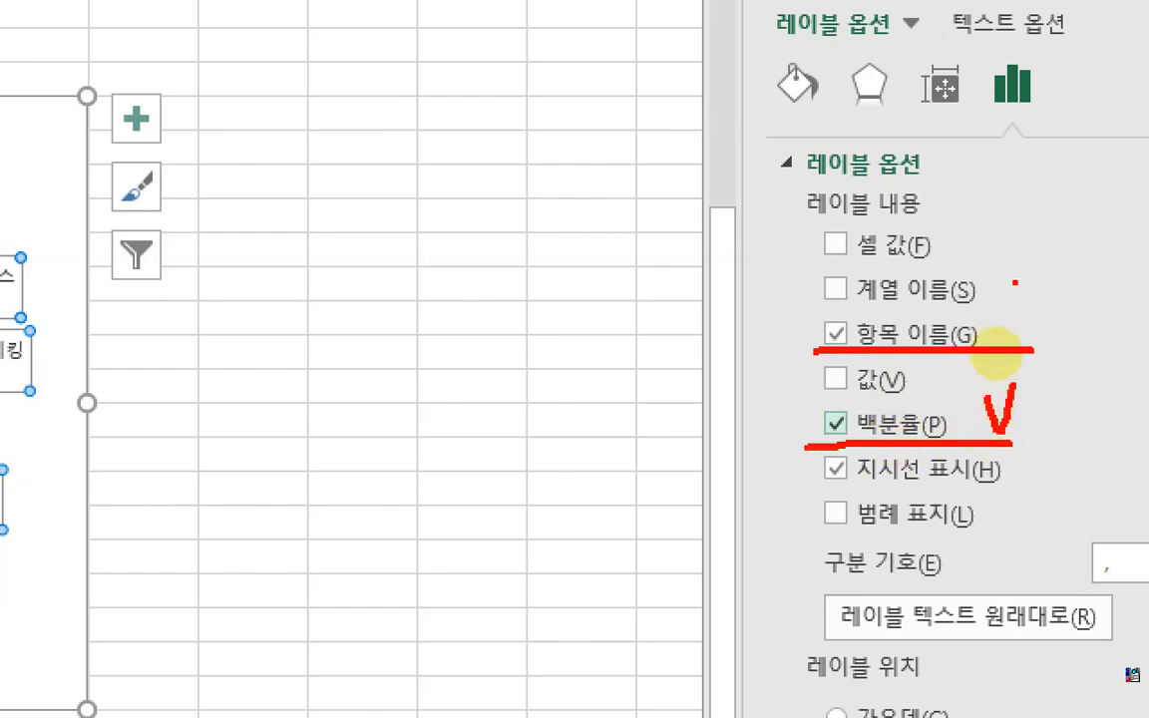
{"action": "left_click_drag", "start_coordinate": [1025, 295], "coordinate": [1057, 307]}
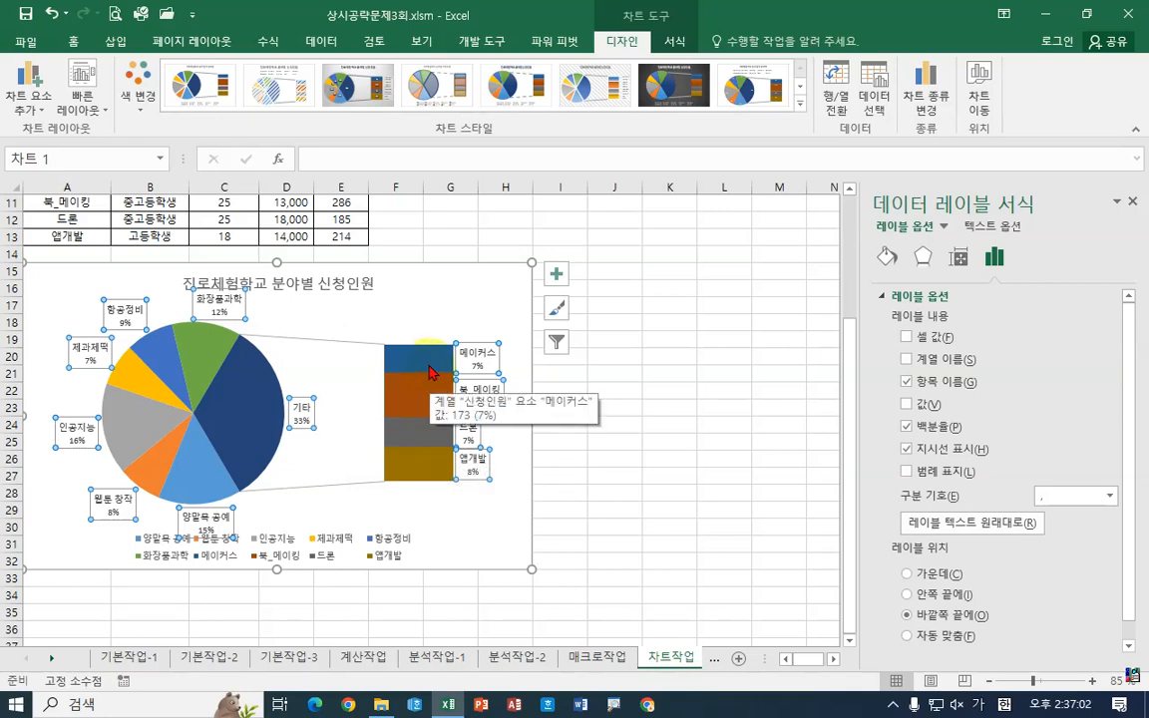
Remove the legend from the chart by setting 범례 to 없음
{"action": "left_click", "coordinate": [28, 108]}
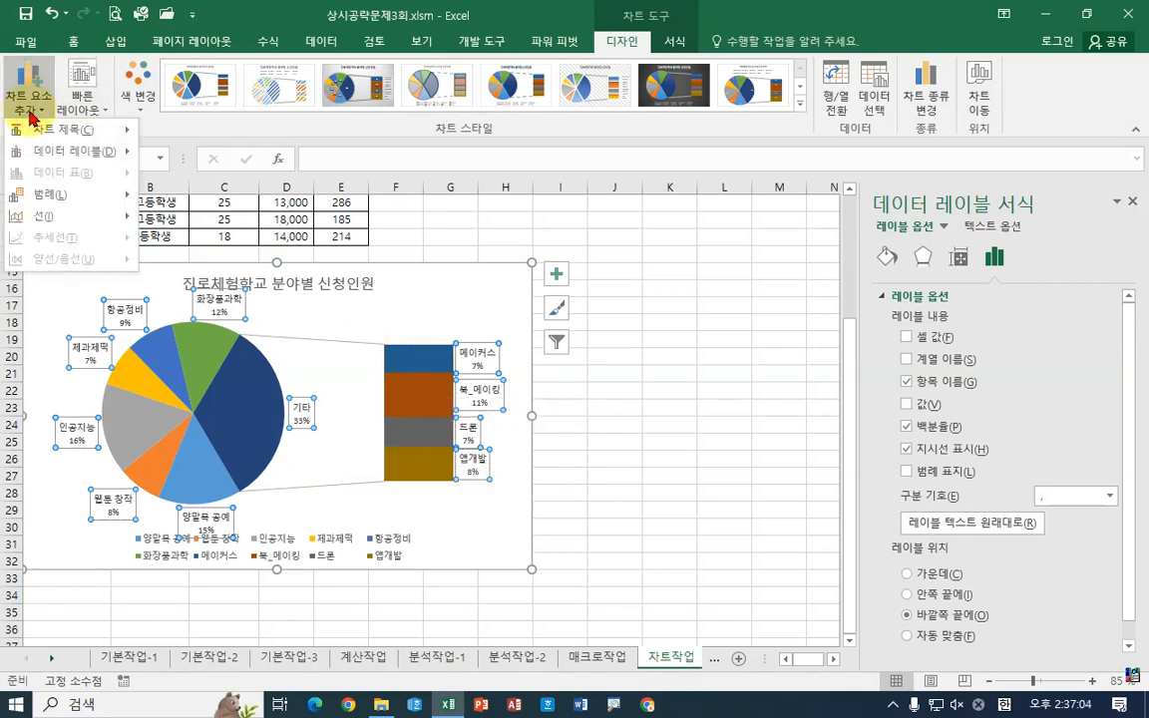
{"action": "mouse_move", "coordinate": [46, 193]}
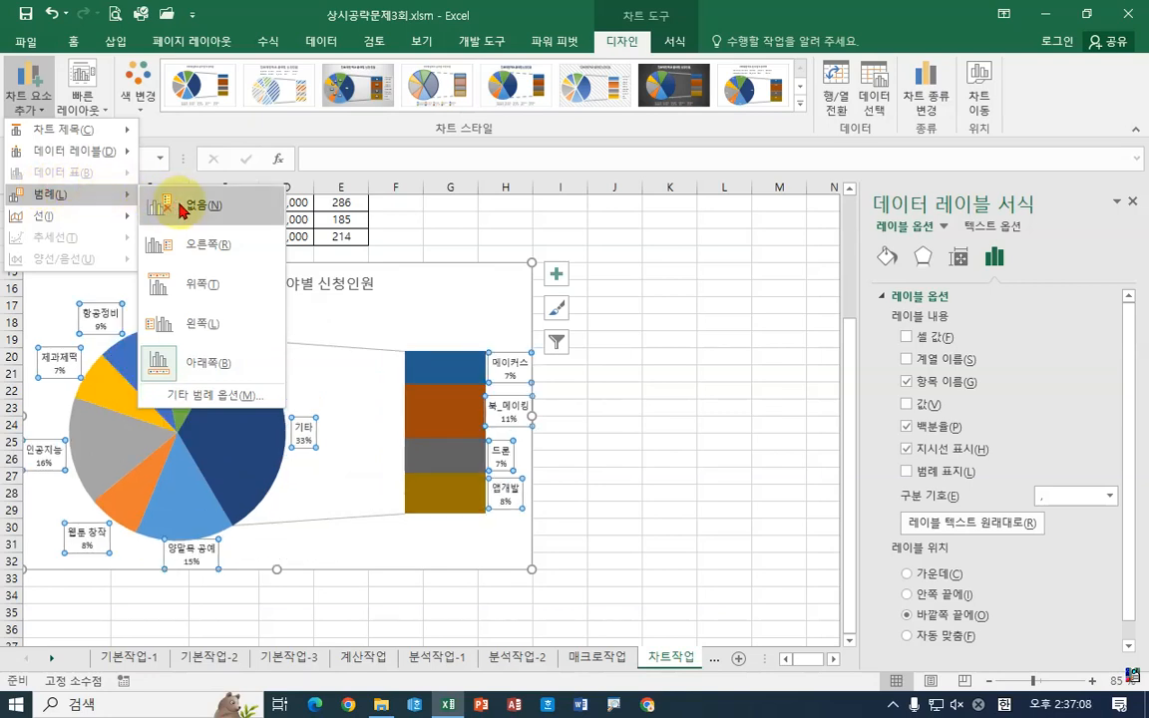
{"action": "left_click", "coordinate": [183, 206]}
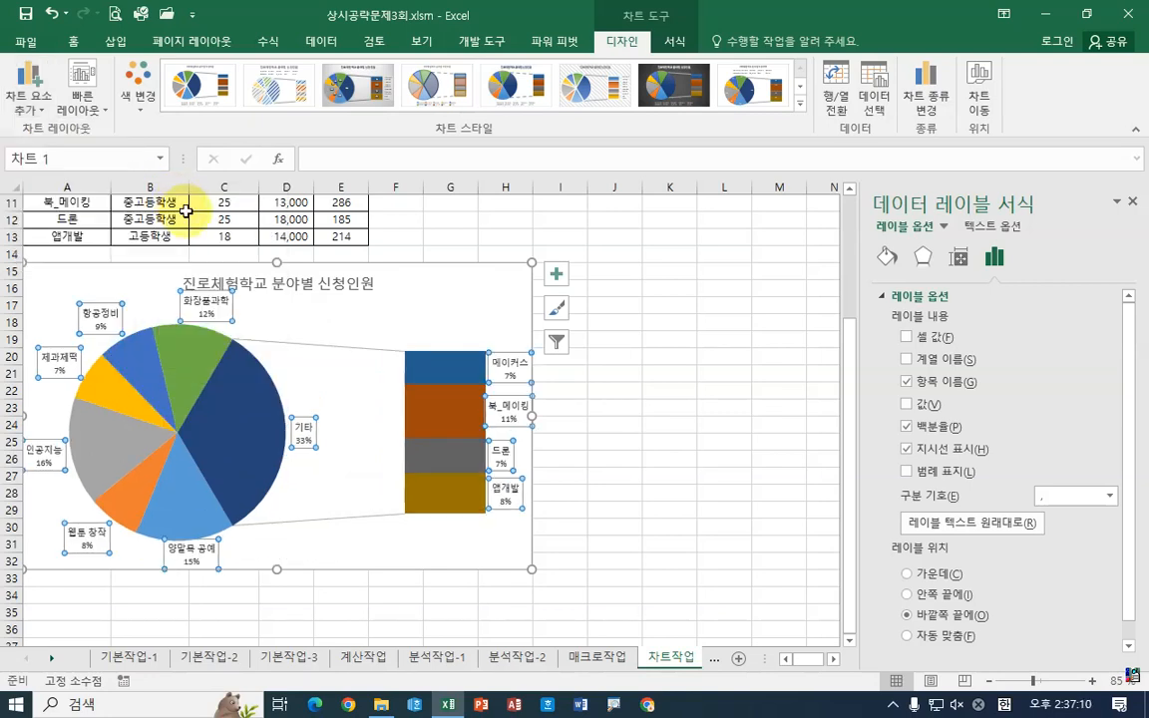
{"action": "left_click", "coordinate": [585, 513]}
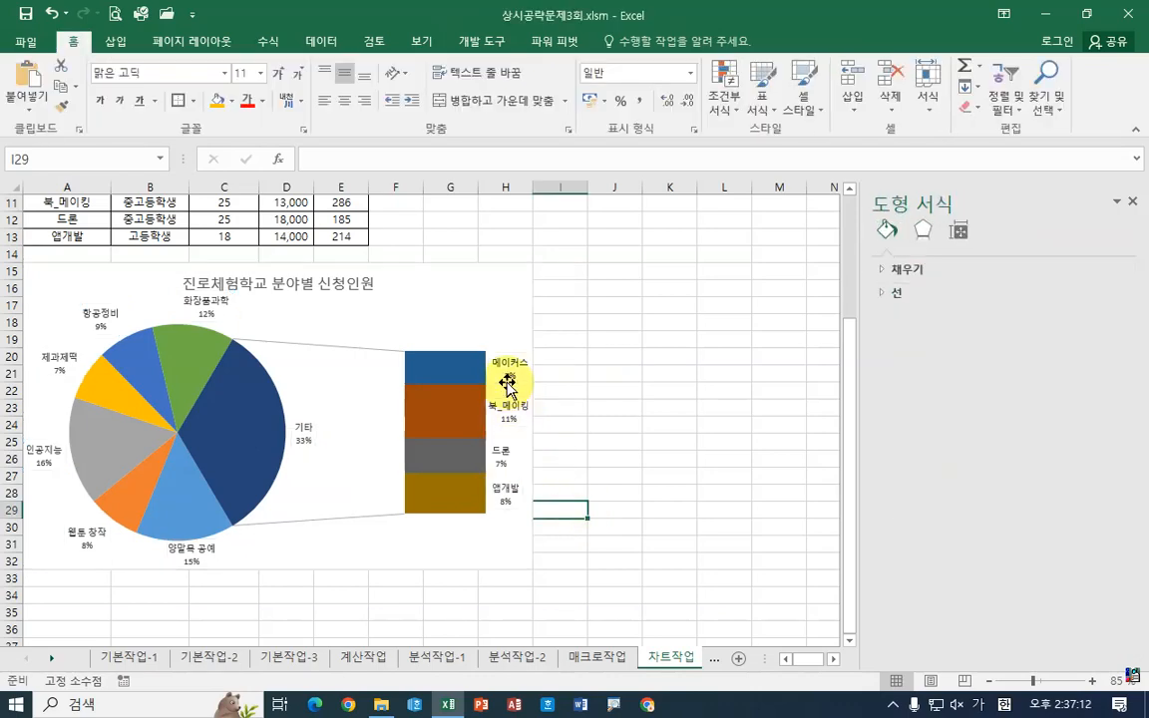
Examine the data labels' formatting settings, including the 구분 기호, label position, 표시 형식 and 맞춤 options
{"action": "left_click", "coordinate": [504, 375]}
{"action": "left_click", "coordinate": [501, 372]}
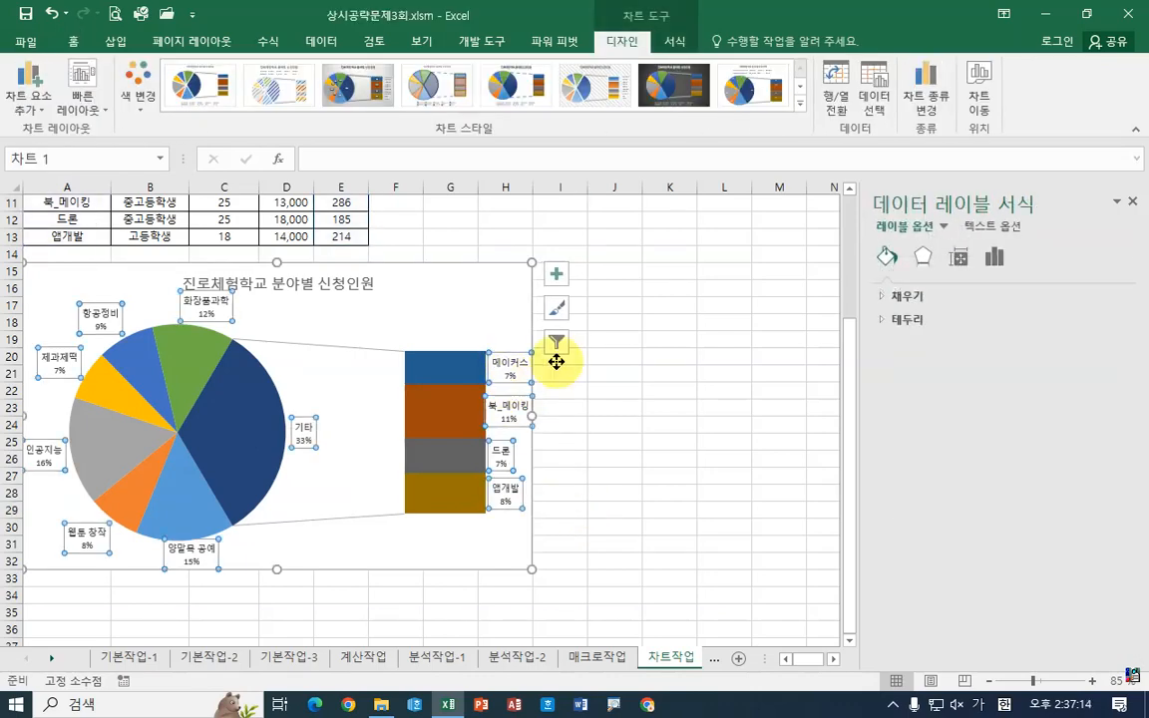
{"action": "left_click", "coordinate": [995, 264]}
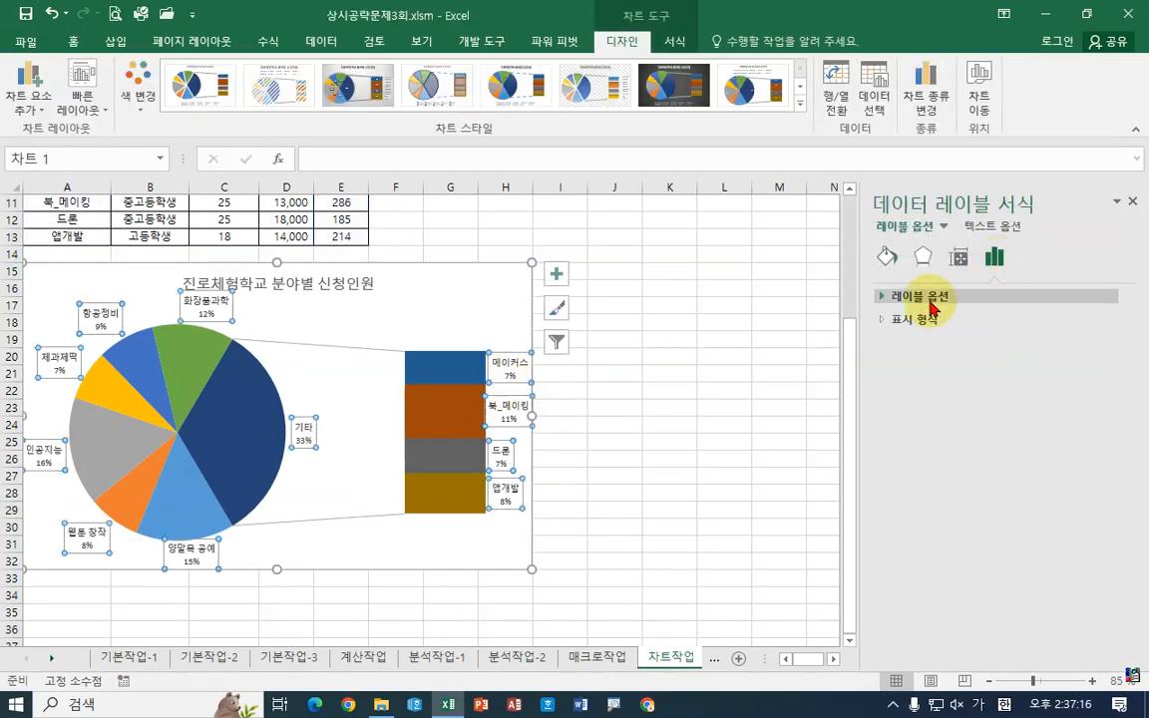
{"action": "left_click", "coordinate": [897, 296]}
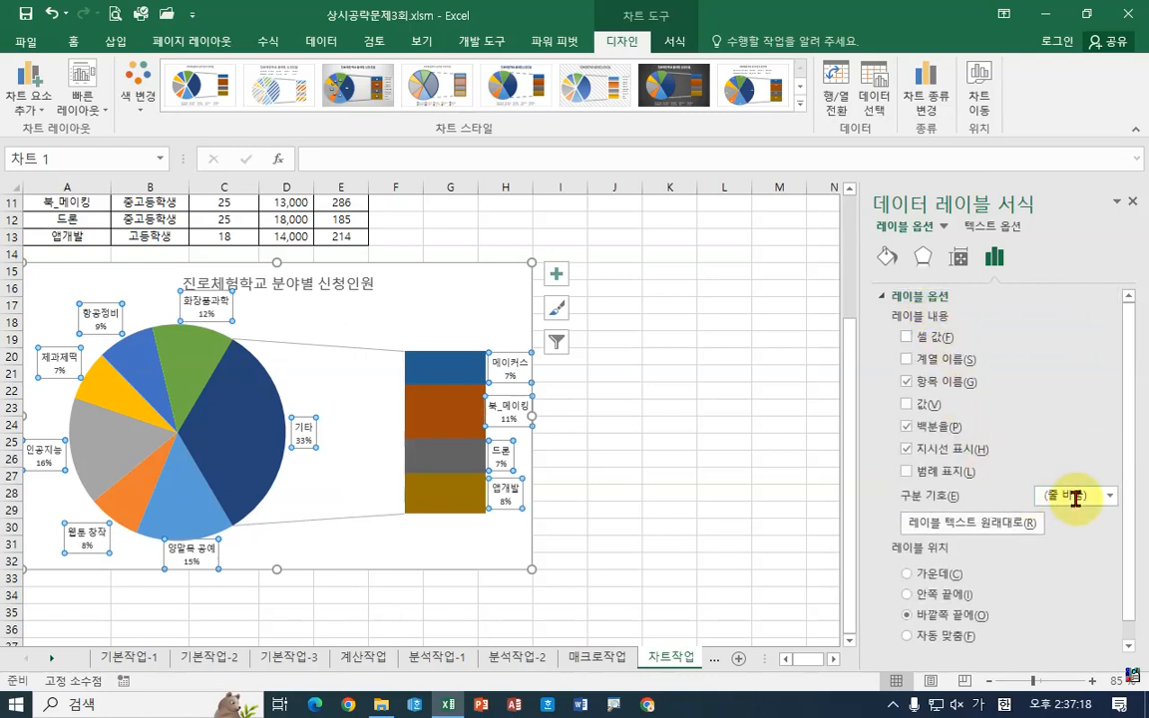
{"action": "left_click", "coordinate": [1110, 499]}
{"action": "left_click", "coordinate": [1110, 499]}
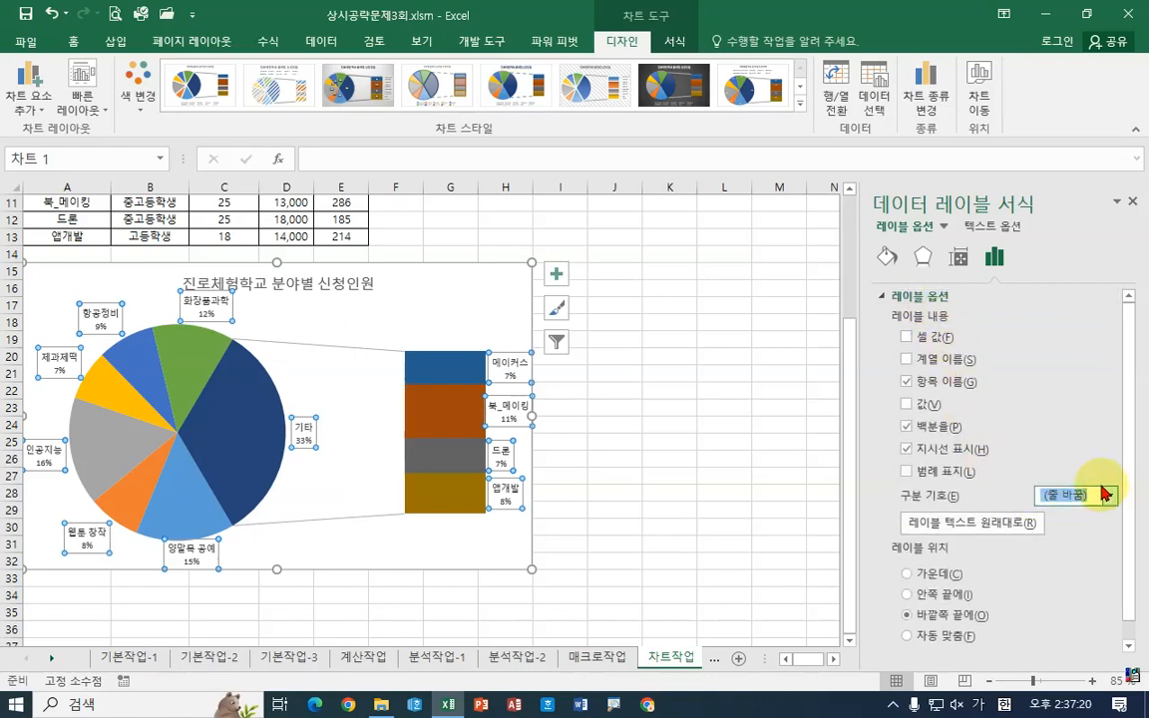
{"action": "left_click", "coordinate": [883, 298]}
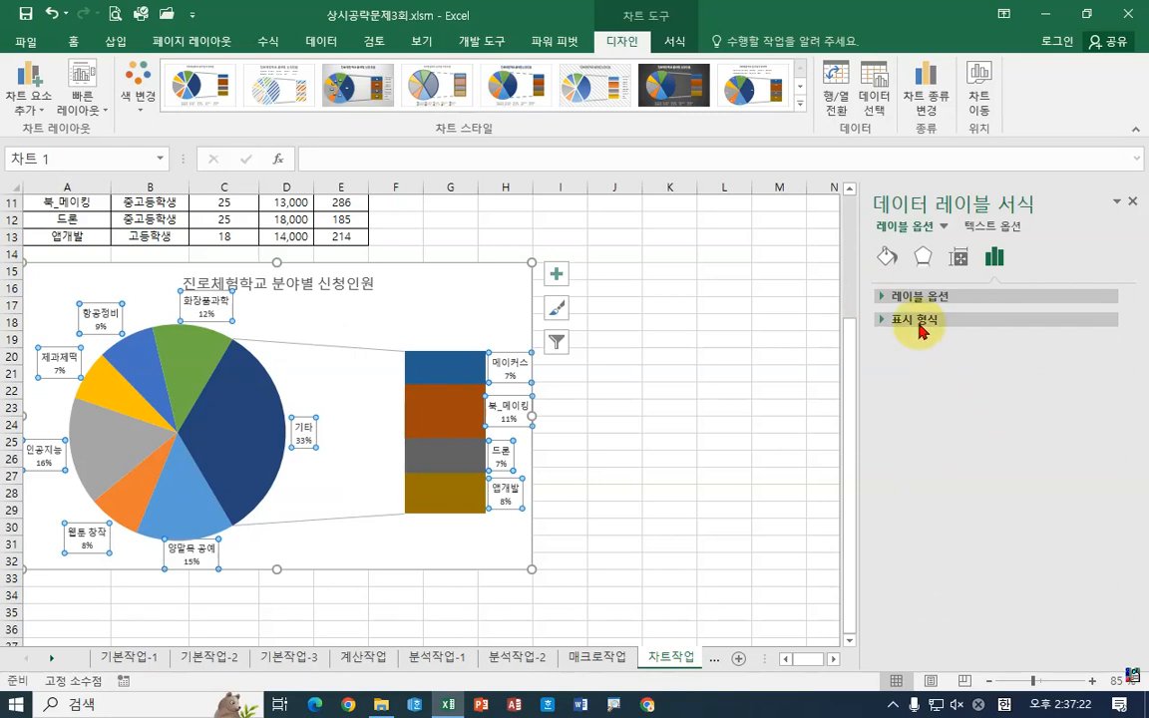
{"action": "left_click", "coordinate": [923, 320]}
{"action": "left_click", "coordinate": [887, 319]}
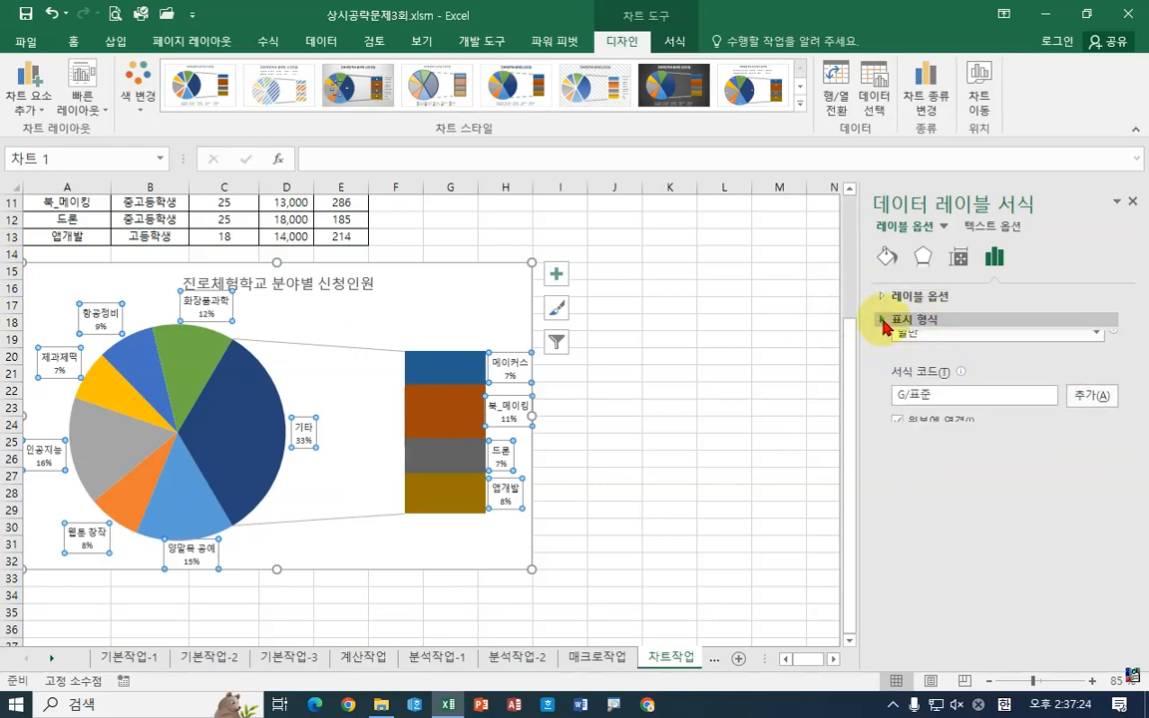
{"action": "left_click", "coordinate": [996, 258]}
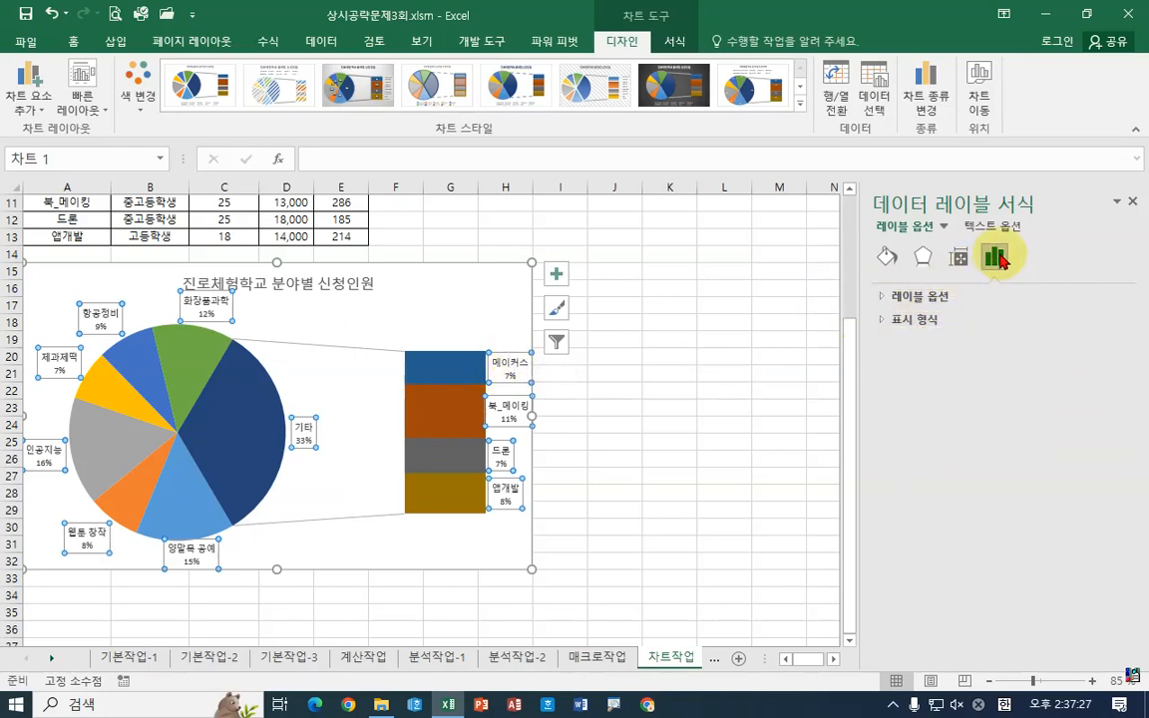
{"action": "left_click", "coordinate": [902, 296]}
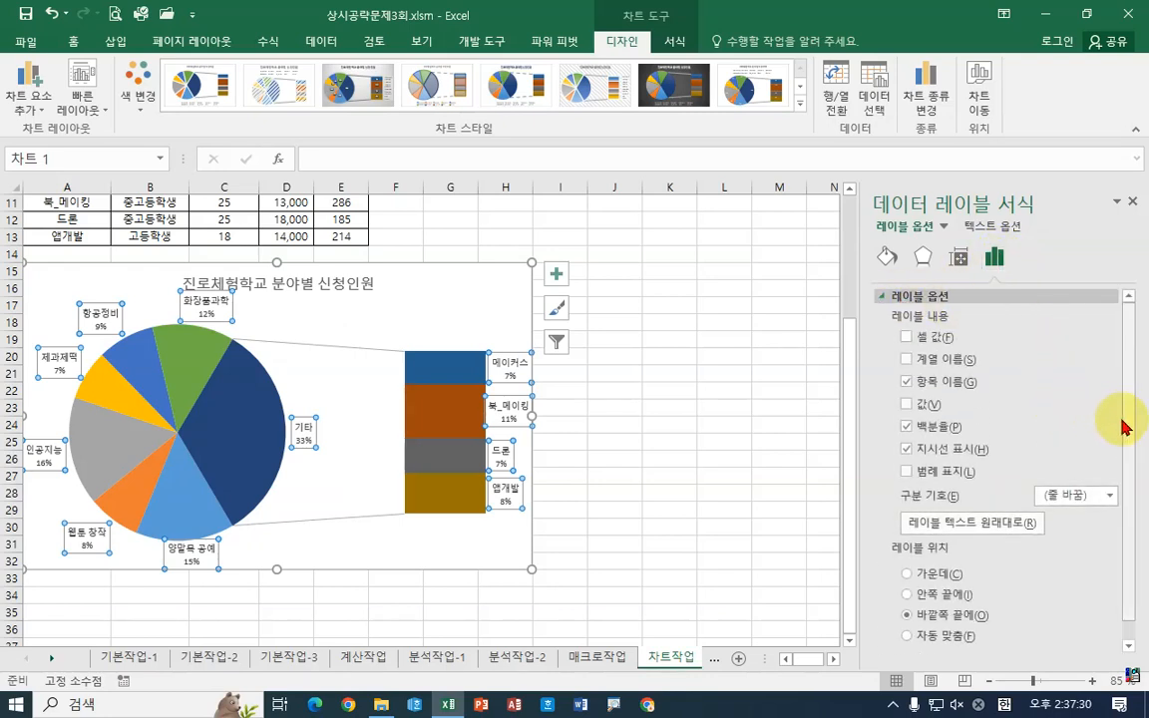
{"action": "scroll", "coordinate": [1117, 429], "scroll_direction": "down", "scroll_amount": 1}
{"action": "scroll", "coordinate": [1127, 498], "scroll_direction": "up", "scroll_amount": 1}
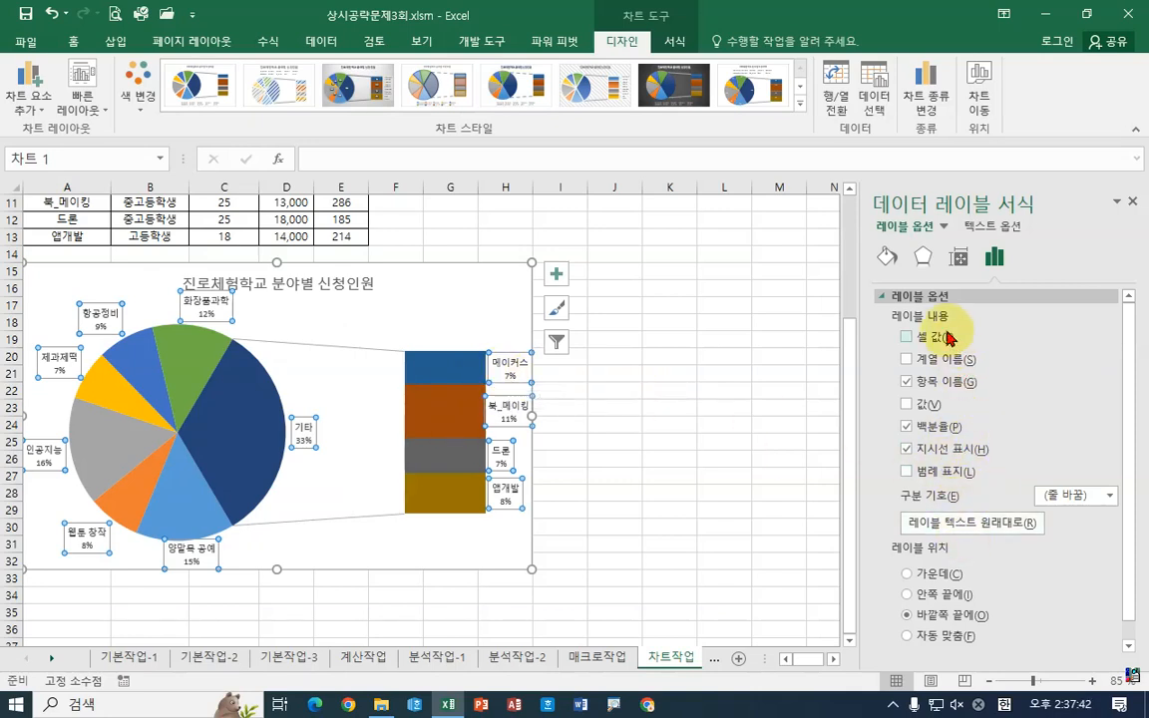
{"action": "left_click", "coordinate": [883, 296]}
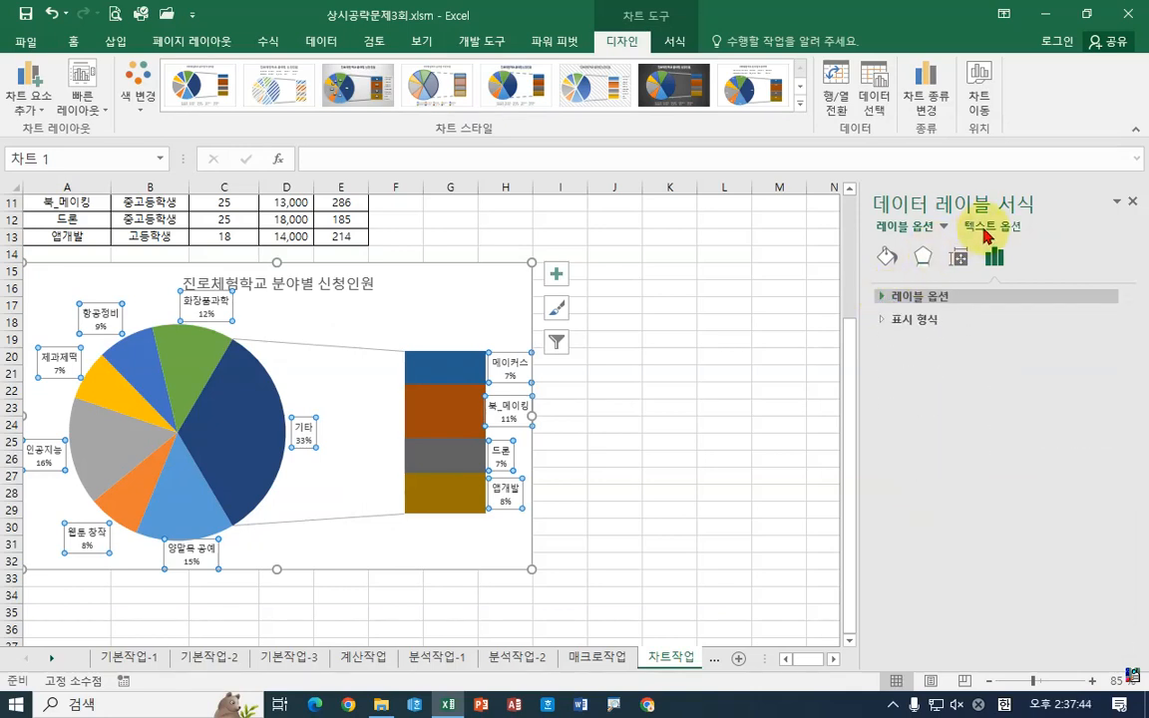
{"action": "left_click", "coordinate": [957, 257]}
{"action": "left_click", "coordinate": [881, 320]}
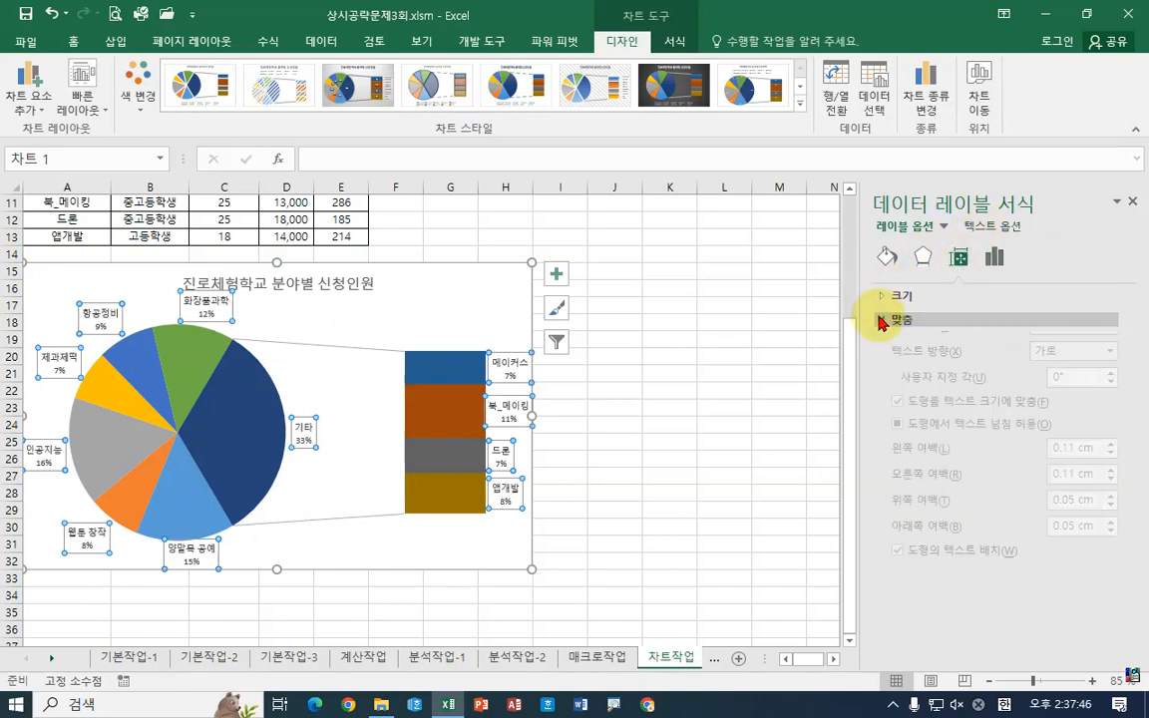
{"action": "left_click", "coordinate": [881, 320]}
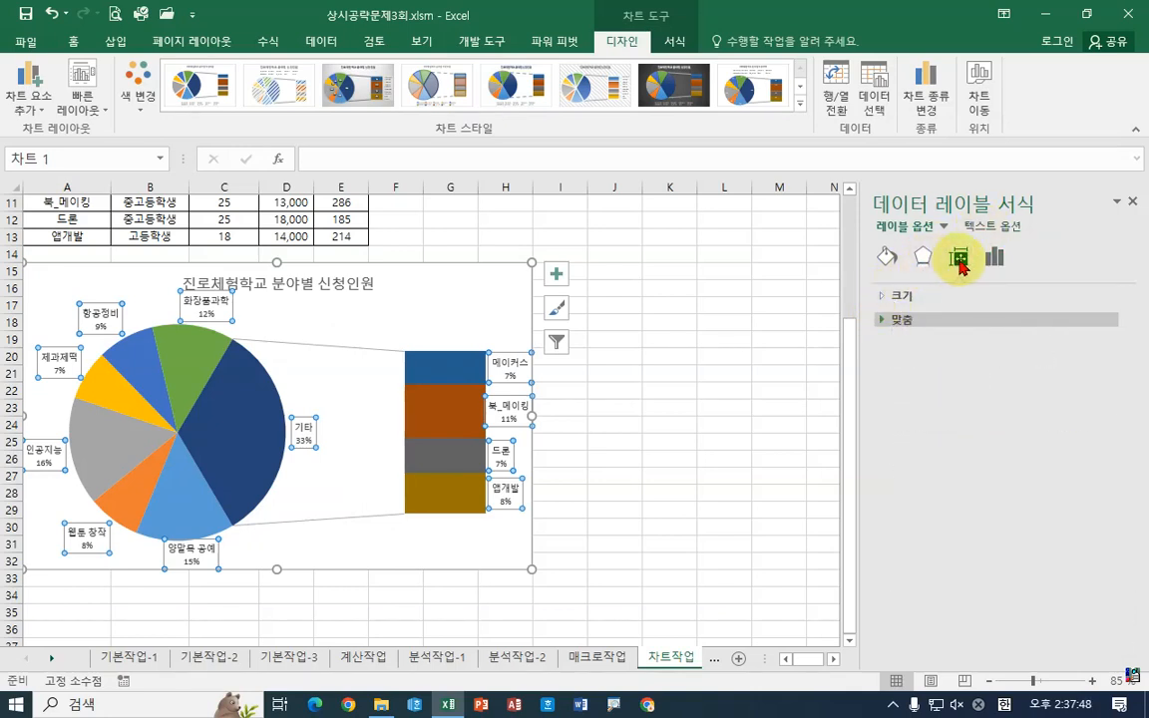
{"action": "left_click", "coordinate": [887, 256]}
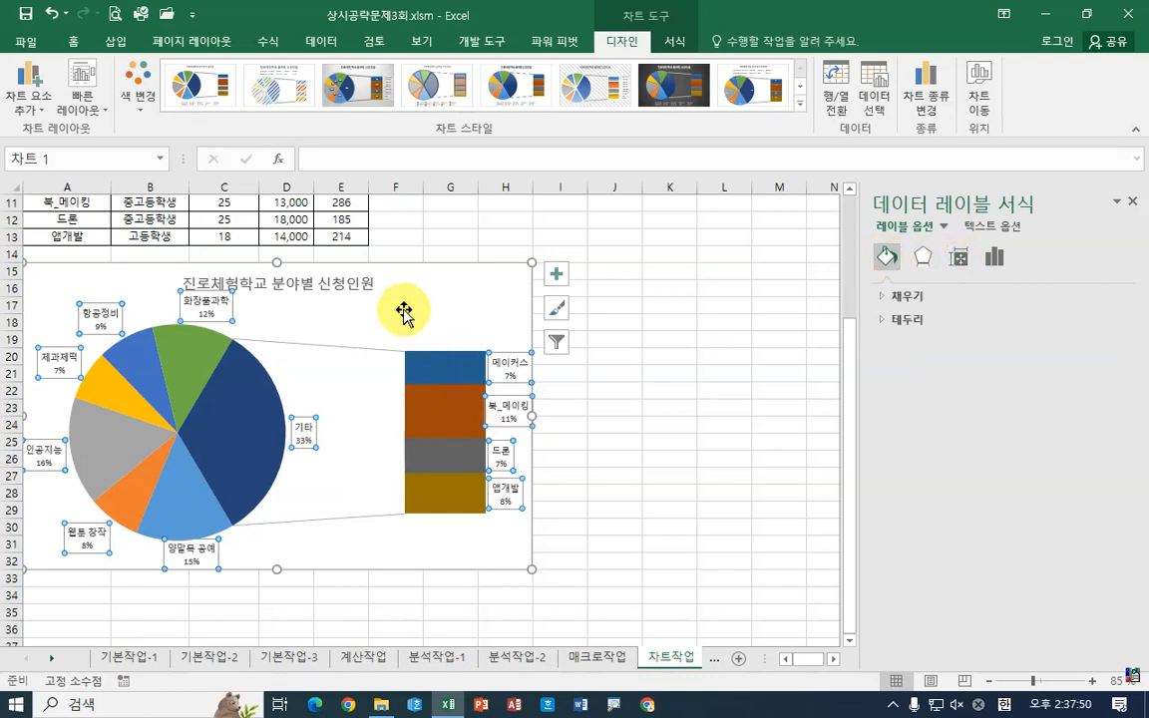
Examine the chart area's 크기 and 속성 options and the data labels' 구분 기호 and 백분율 options
{"action": "left_click", "coordinate": [361, 273]}
{"action": "left_click", "coordinate": [958, 258]}
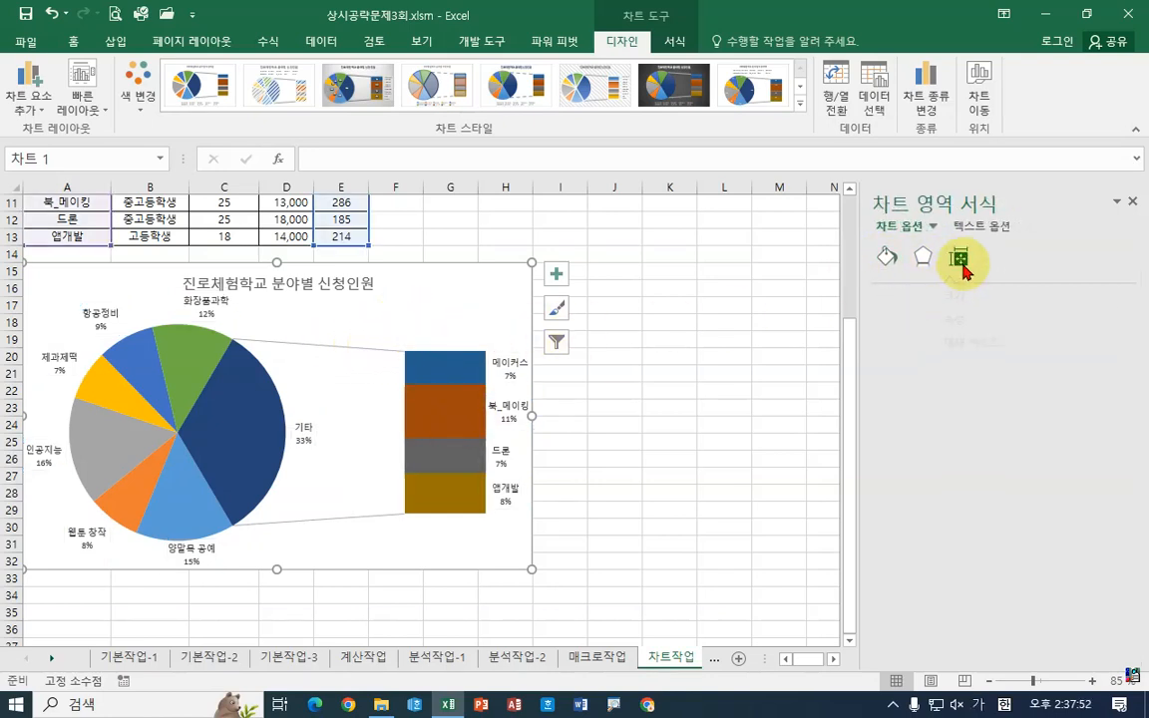
{"action": "left_click", "coordinate": [897, 295]}
{"action": "left_click", "coordinate": [897, 295]}
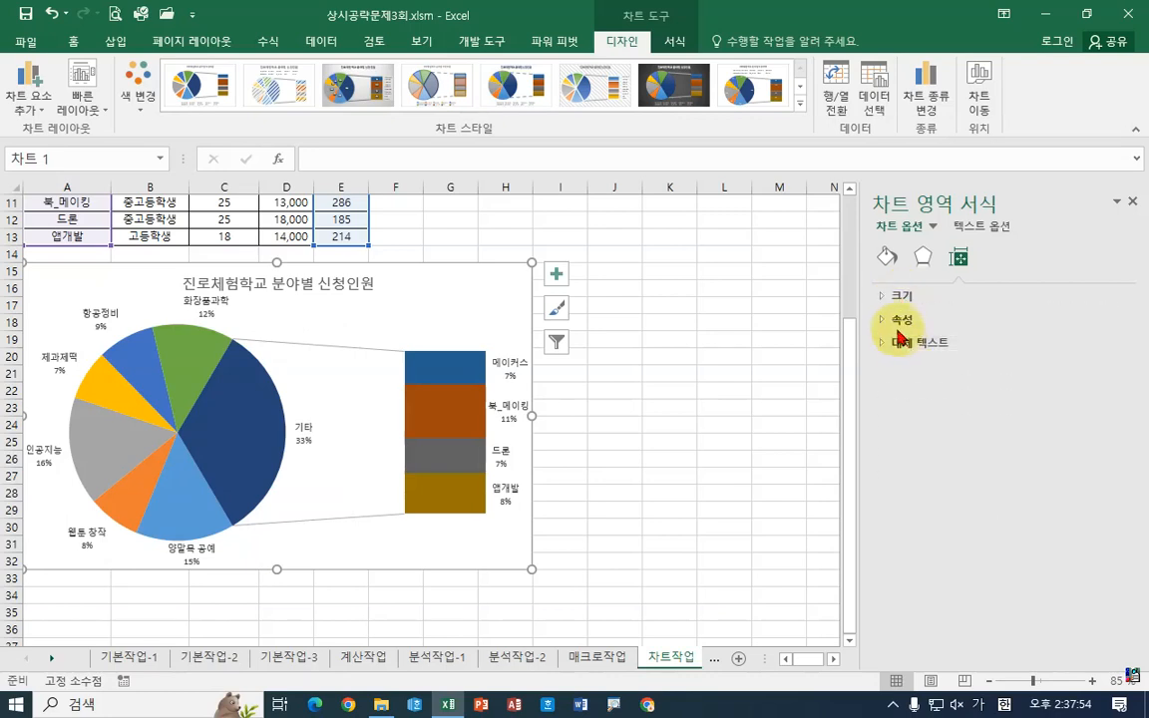
{"action": "left_click", "coordinate": [899, 321]}
{"action": "left_click", "coordinate": [899, 321]}
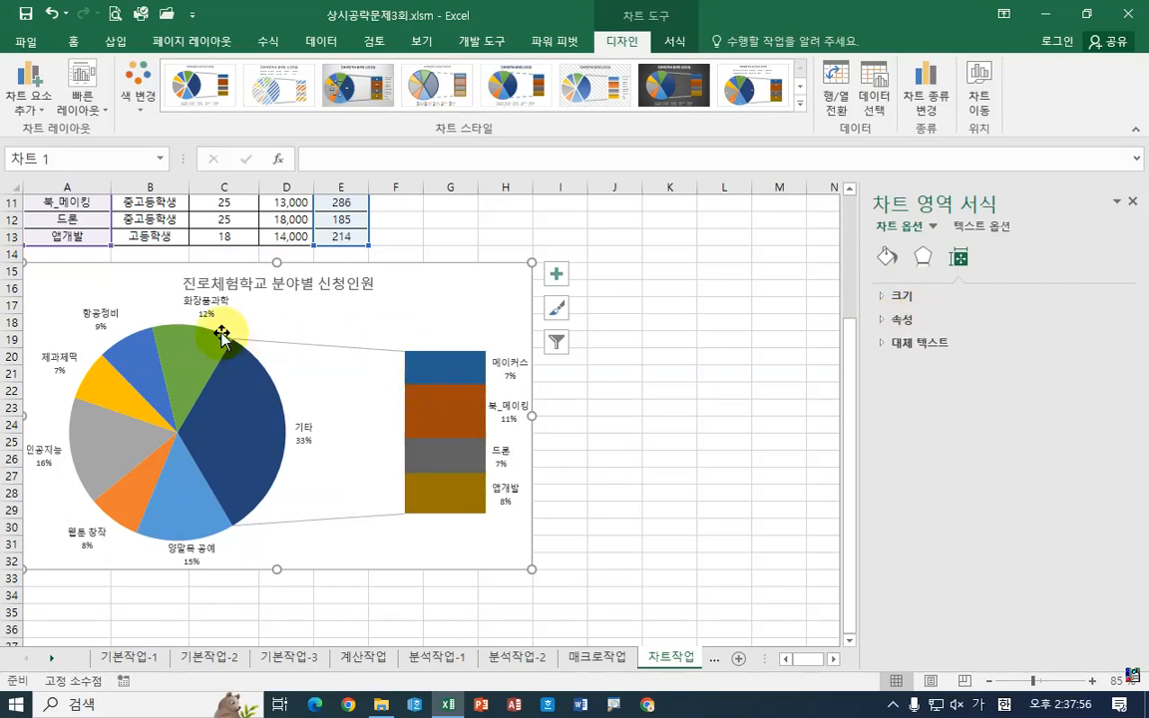
{"action": "left_click", "coordinate": [193, 304]}
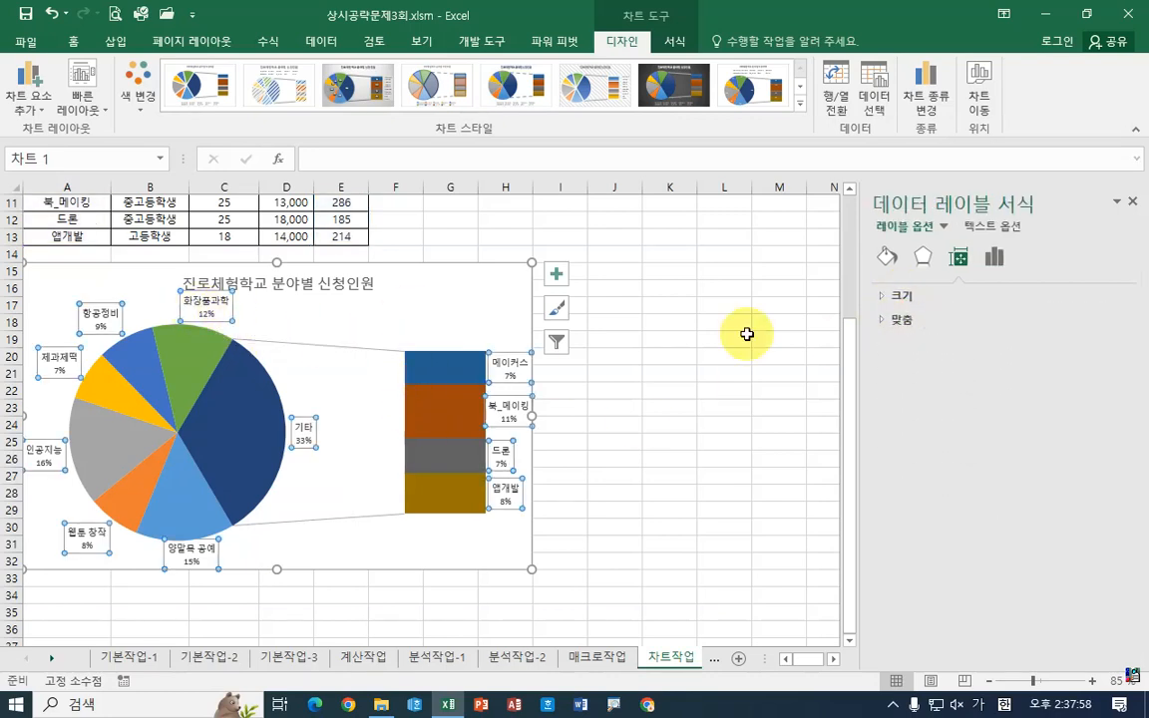
{"action": "left_click", "coordinate": [994, 261]}
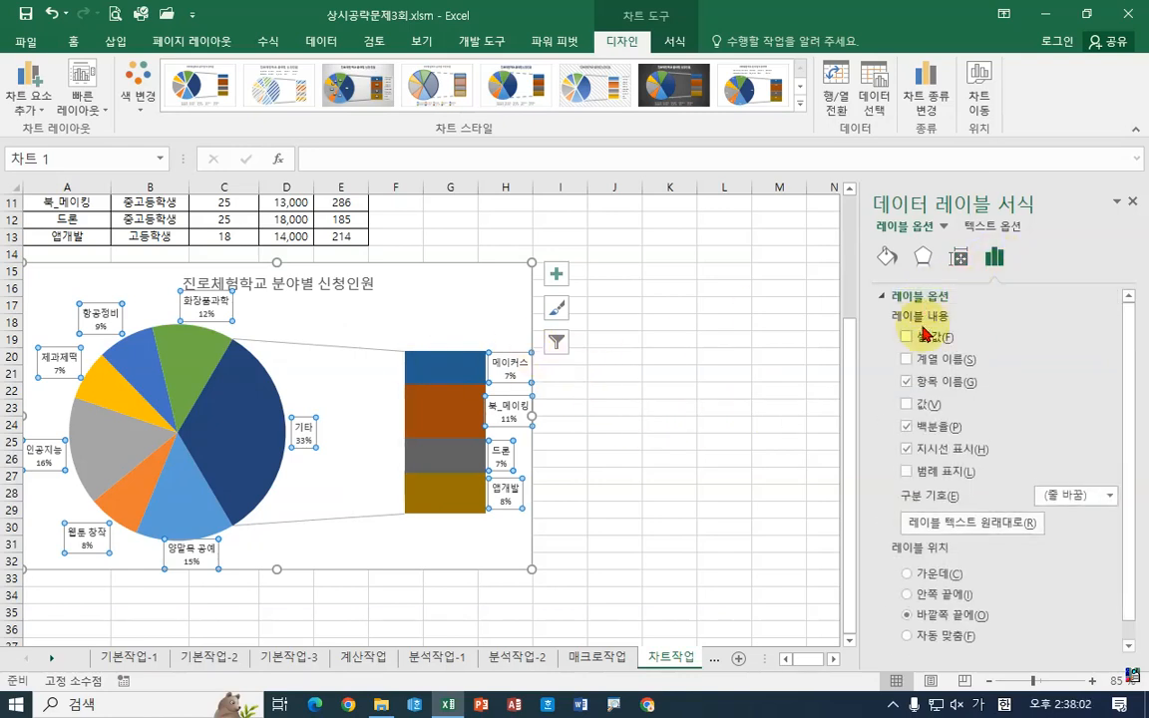
{"action": "left_click", "coordinate": [1108, 497]}
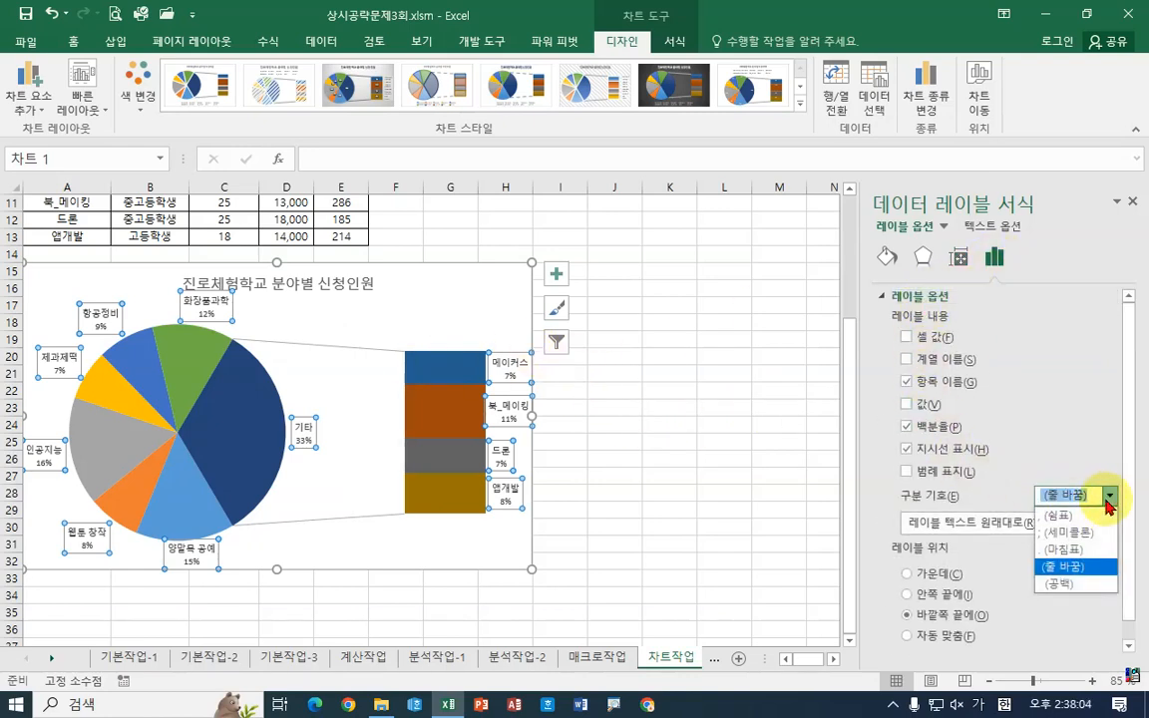
{"action": "left_click", "coordinate": [1108, 501]}
{"action": "left_click", "coordinate": [943, 428]}
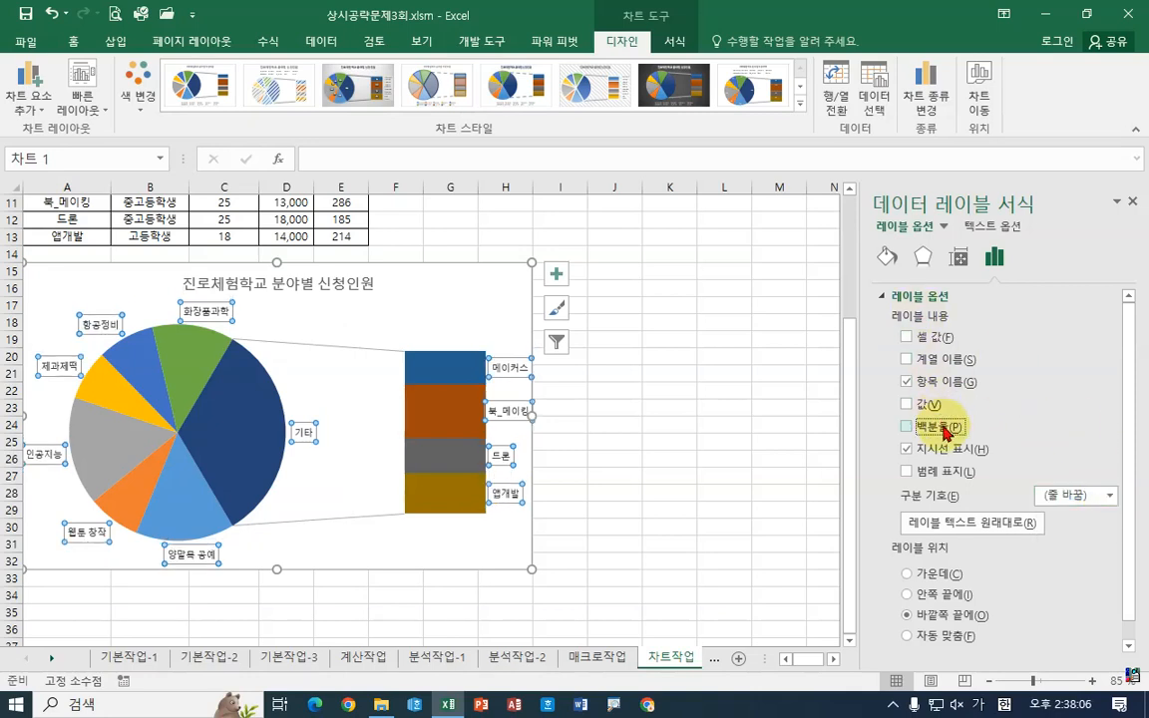
{"action": "left_click", "coordinate": [944, 429]}
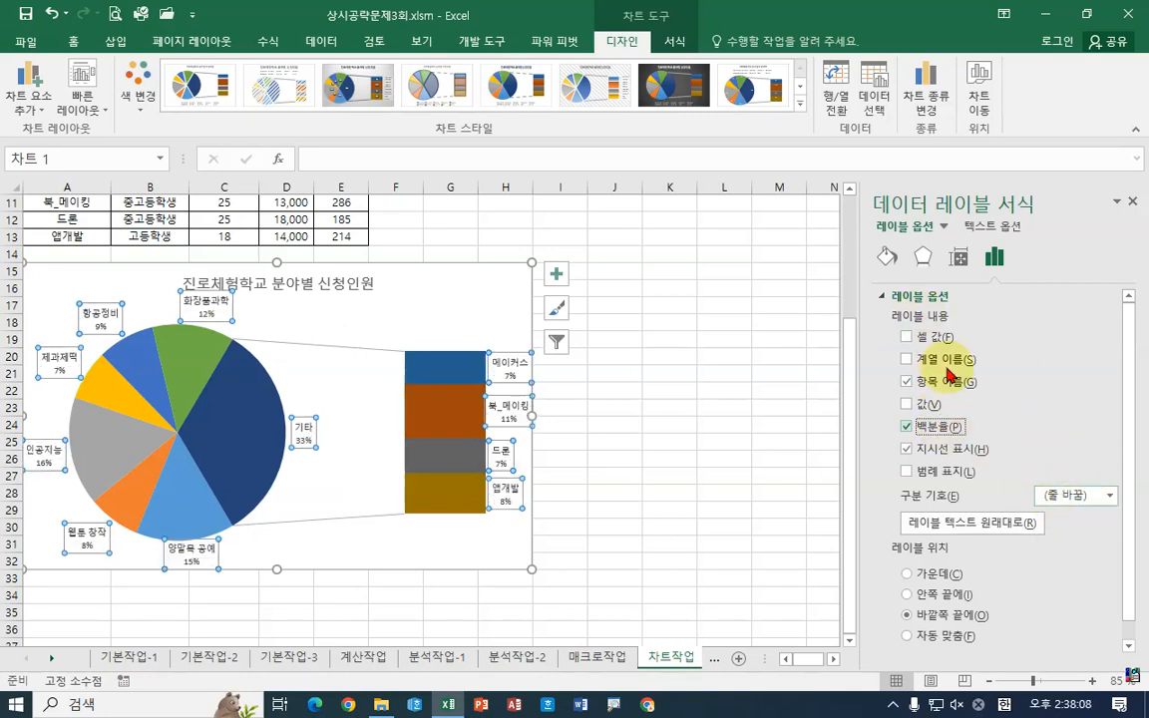
{"action": "left_click", "coordinate": [886, 298]}
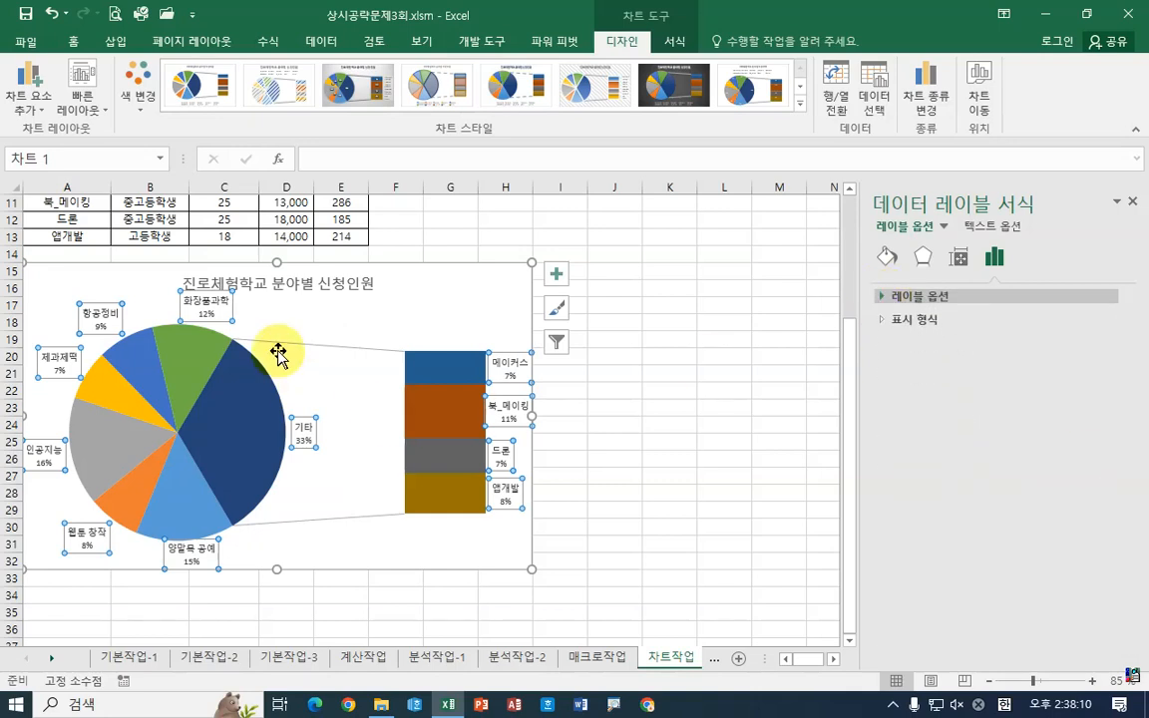
Set the pie chart series' 계열 분할 to 백분율 값
{"action": "left_click", "coordinate": [448, 376]}
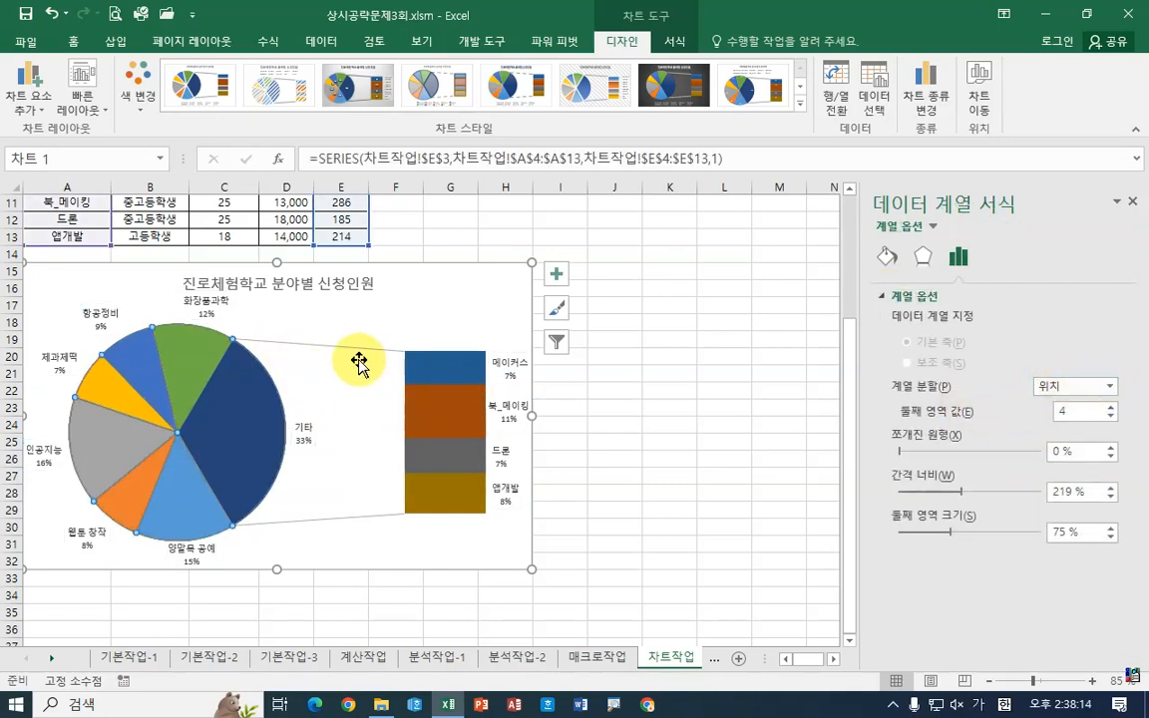
{"action": "left_click", "coordinate": [289, 291]}
{"action": "left_click", "coordinate": [180, 361]}
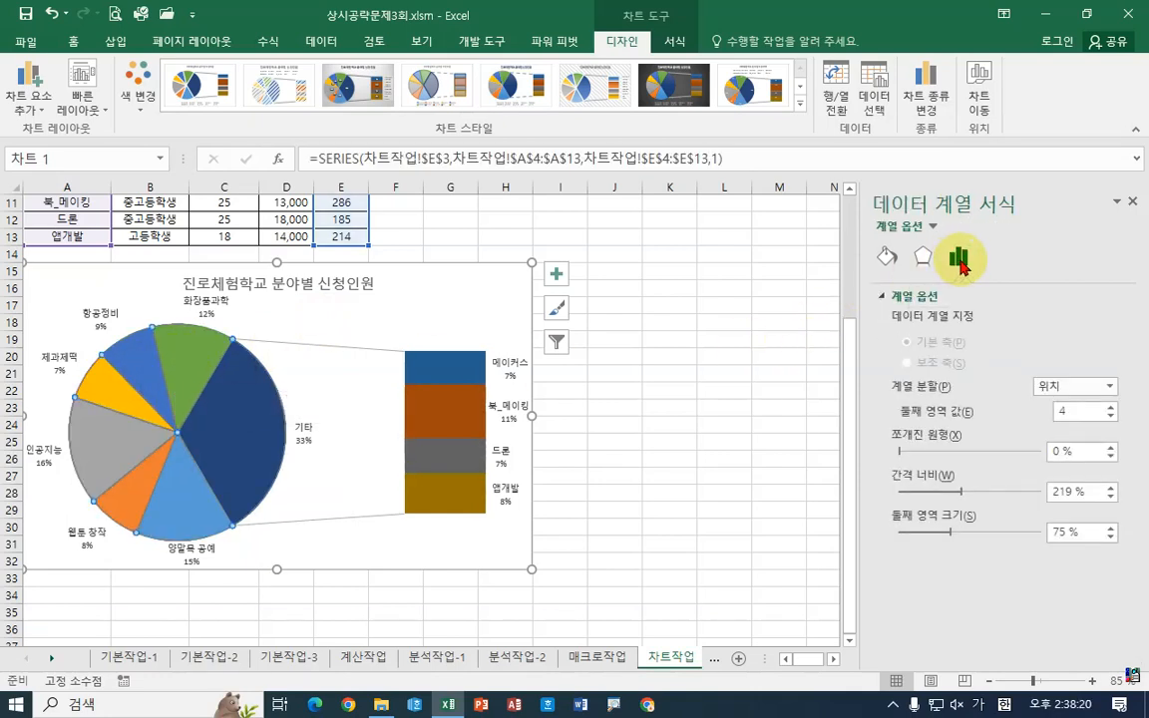
{"action": "left_click", "coordinate": [1108, 386]}
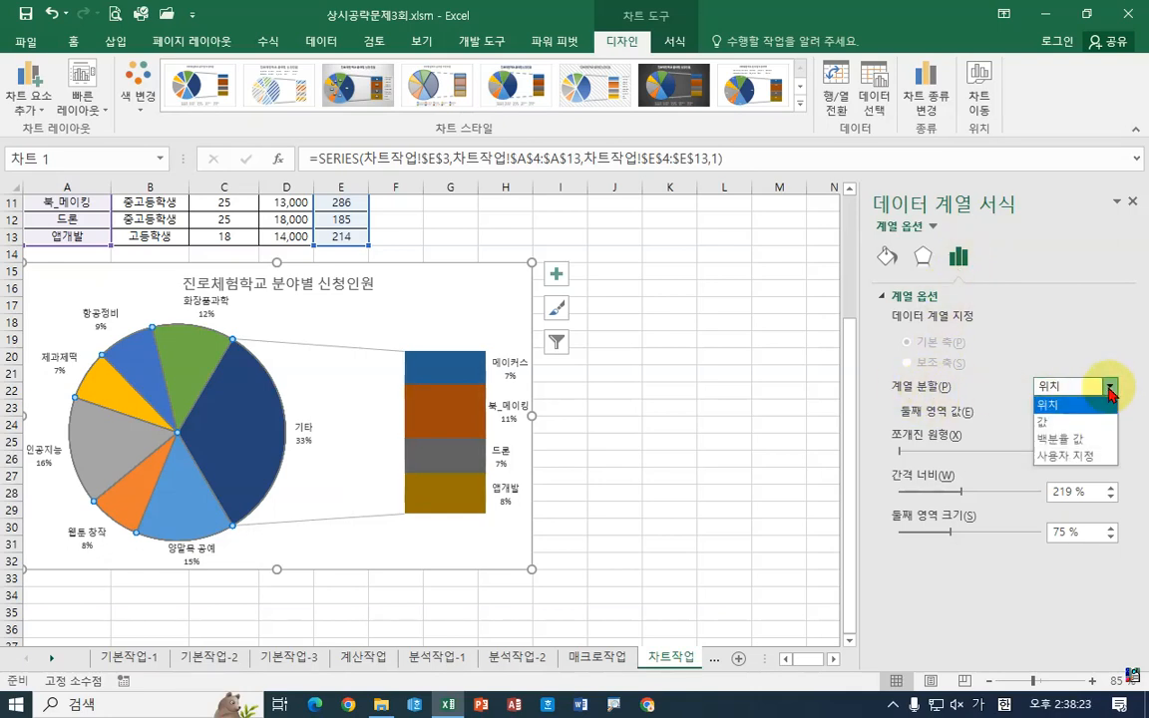
{"action": "left_click", "coordinate": [1059, 439]}
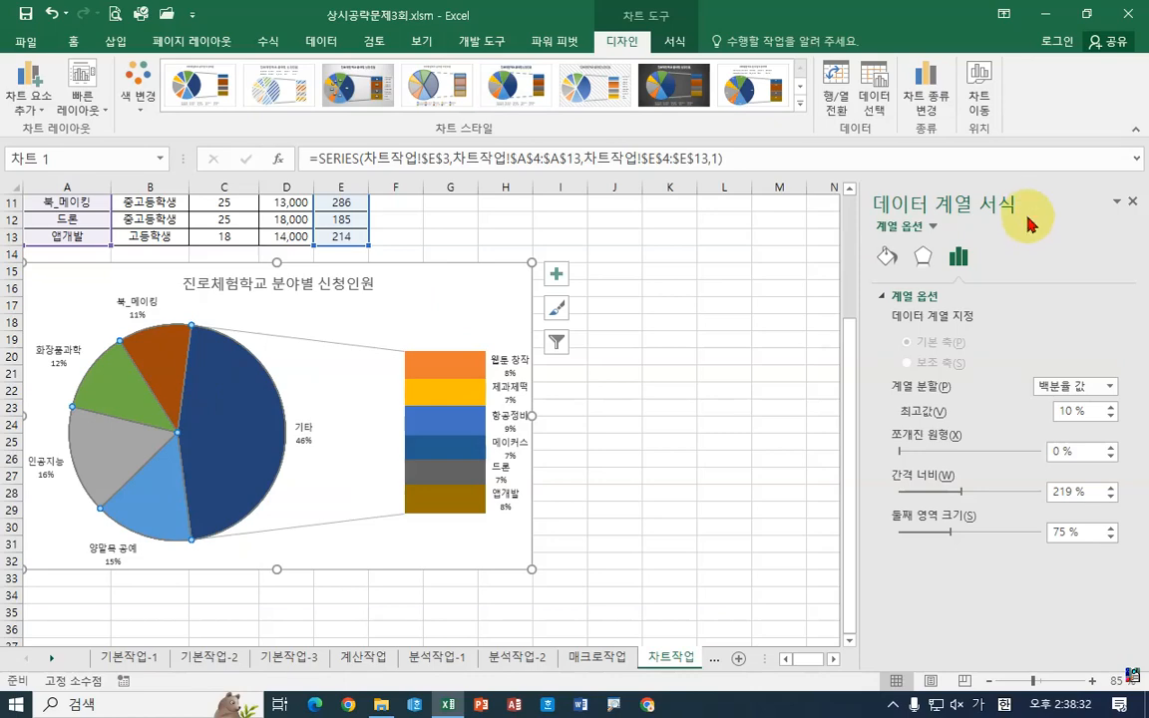
Examine which formatting options apply to the chart title, data series, data labels, chart area and plot area
{"action": "left_click", "coordinate": [234, 282]}
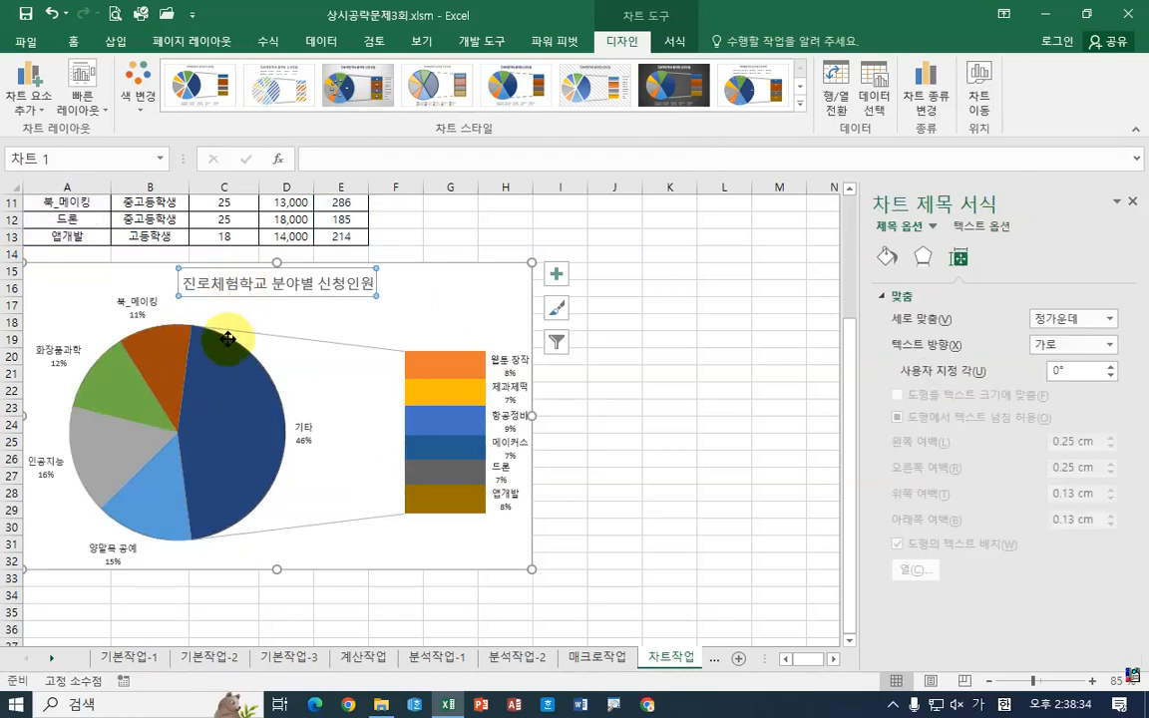
{"action": "left_click", "coordinate": [228, 339]}
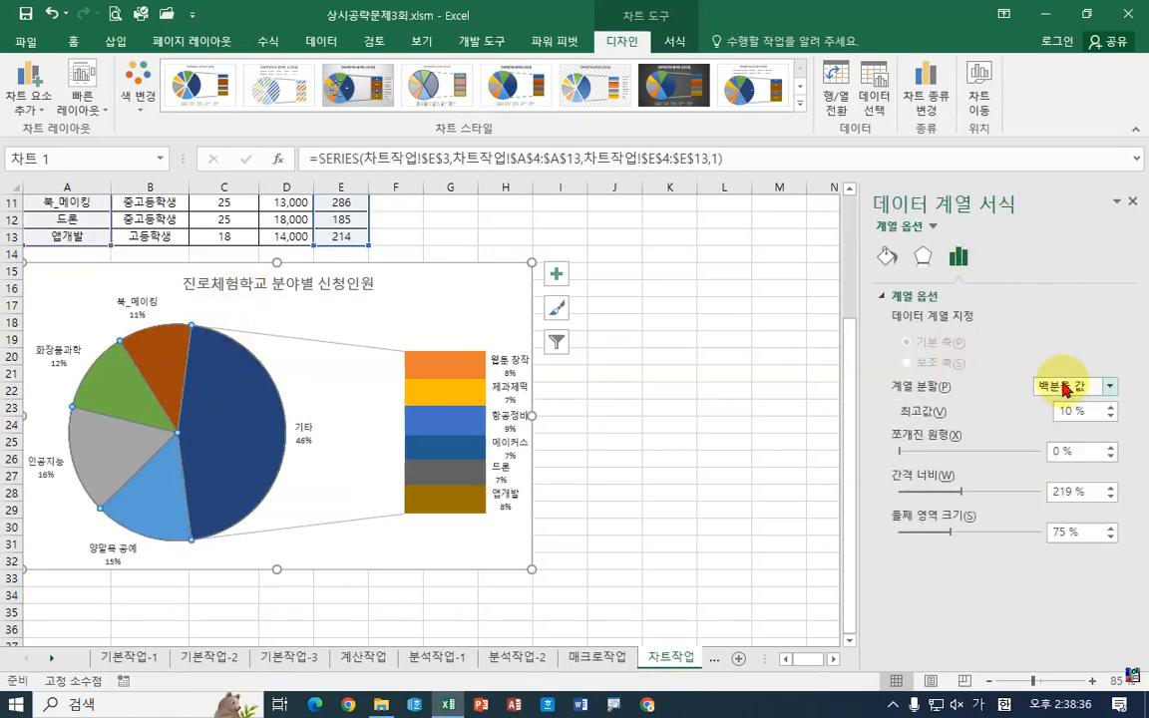
{"action": "left_click", "coordinate": [137, 307]}
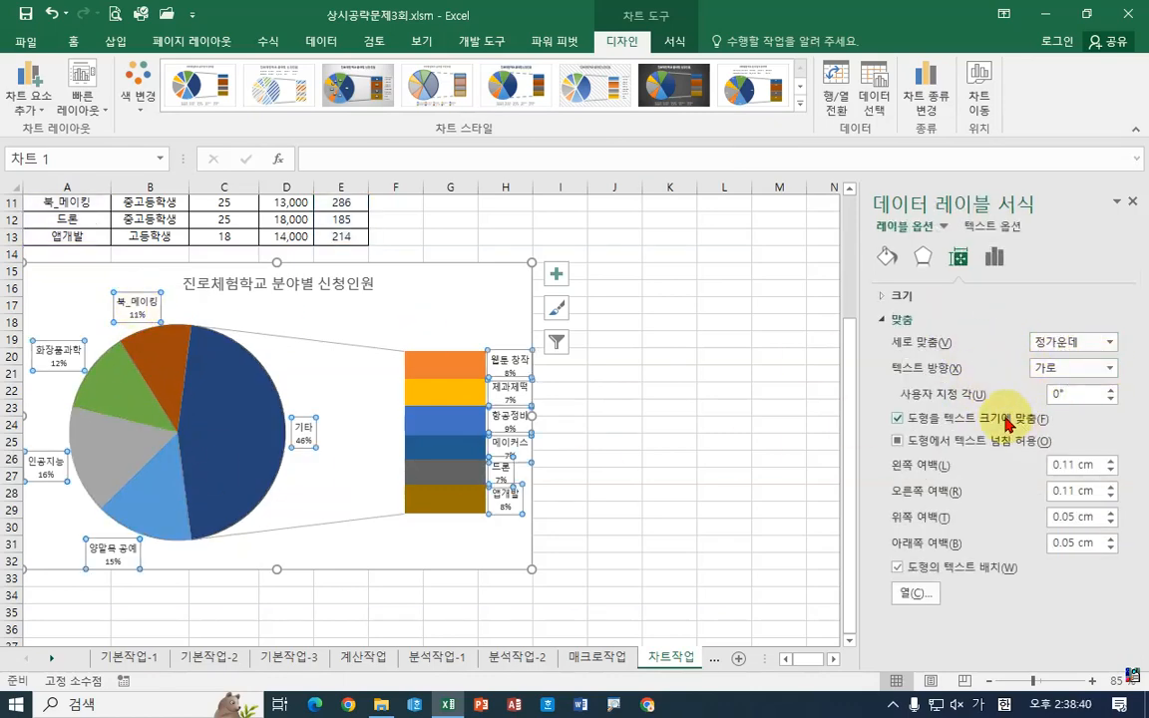
{"action": "left_click", "coordinate": [219, 453]}
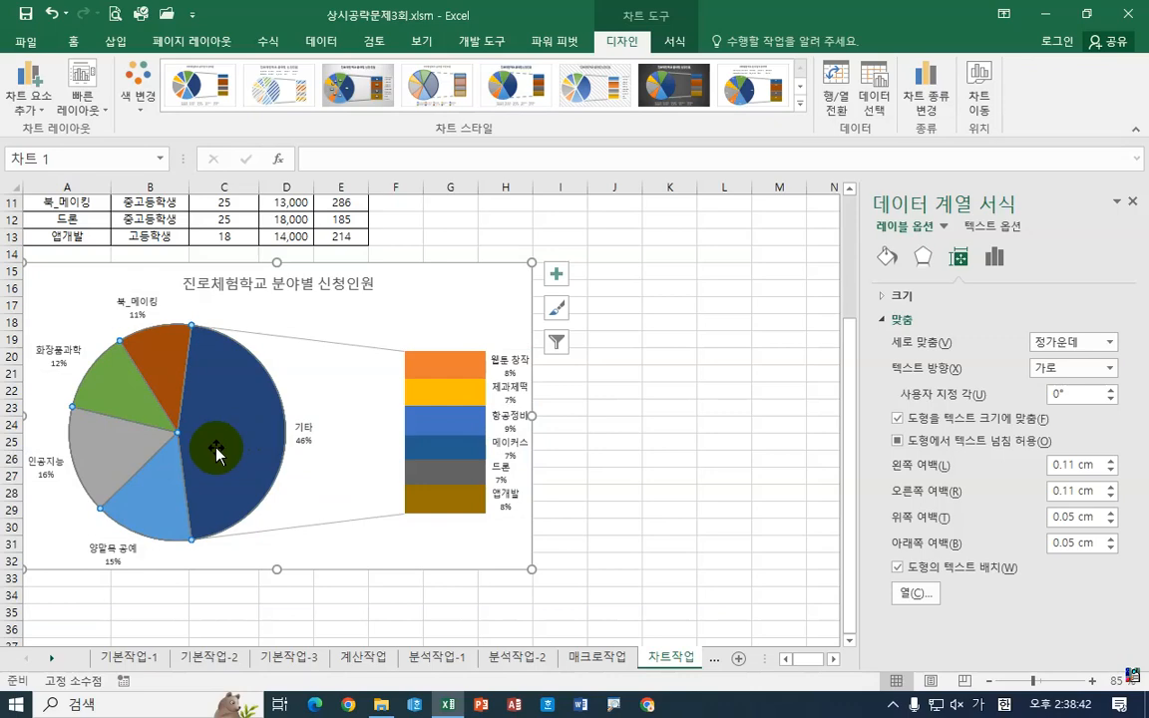
{"action": "left_click", "coordinate": [483, 397]}
{"action": "left_click", "coordinate": [504, 356]}
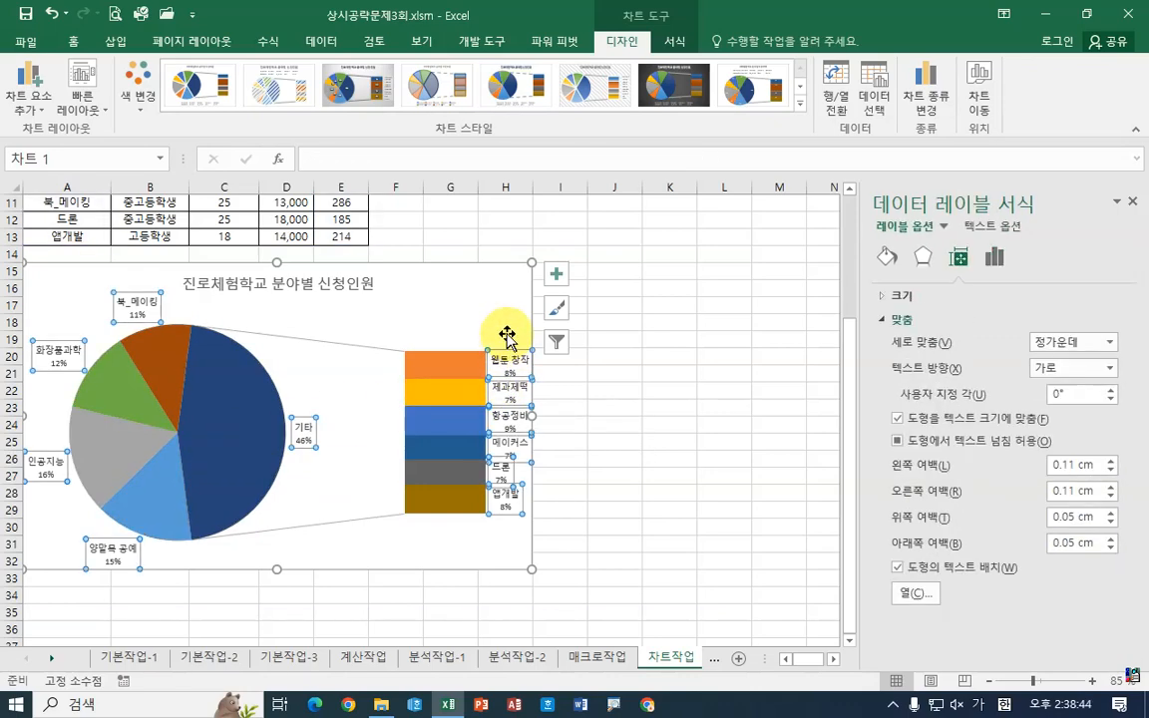
{"action": "left_click", "coordinate": [507, 337]}
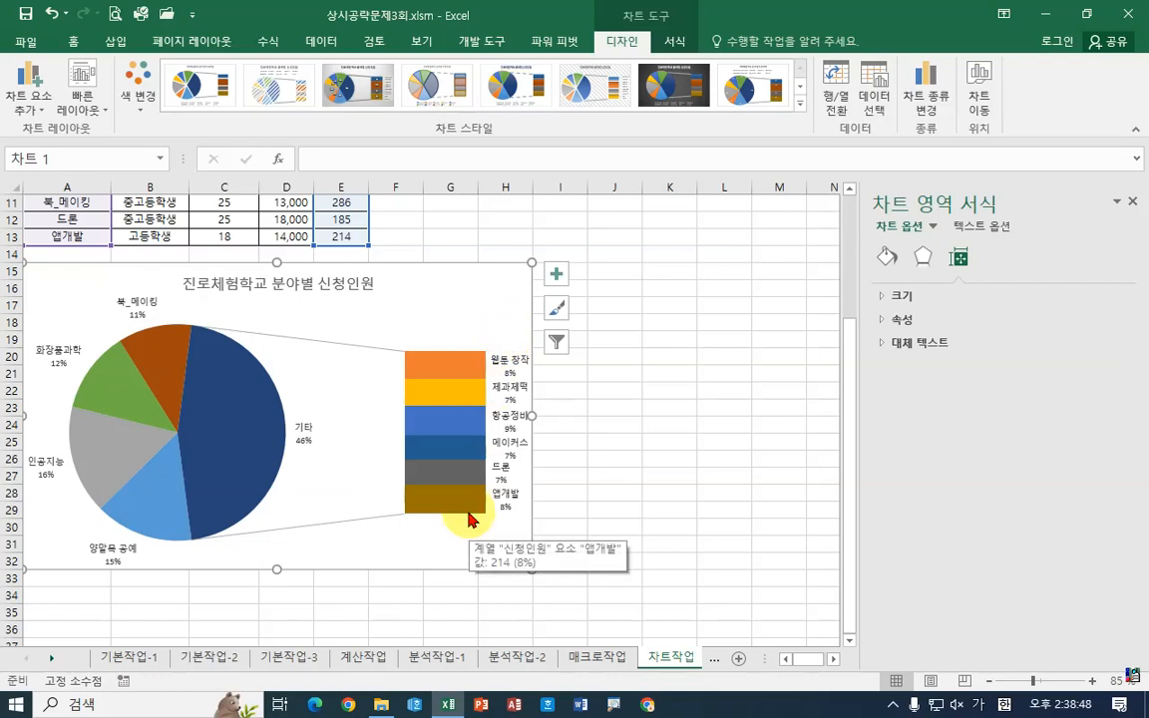
{"action": "left_click", "coordinate": [180, 283]}
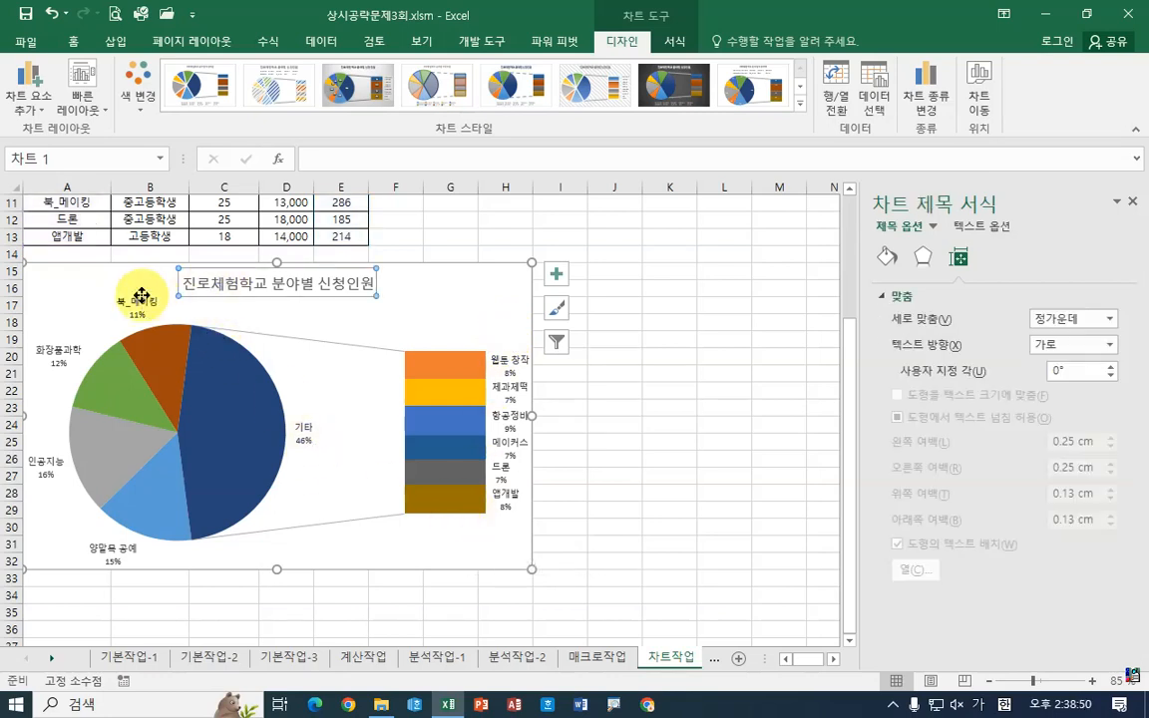
{"action": "left_click", "coordinate": [135, 301]}
{"action": "left_click", "coordinate": [243, 410]}
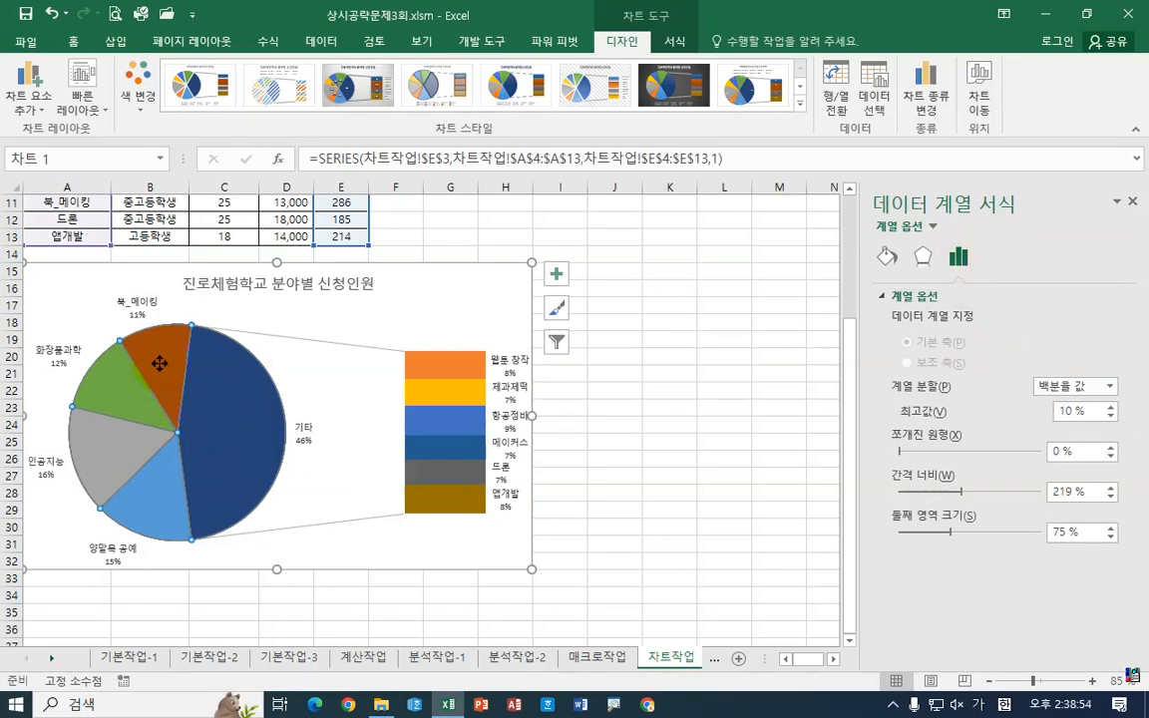
{"action": "left_click", "coordinate": [243, 425]}
{"action": "left_click", "coordinate": [300, 486]}
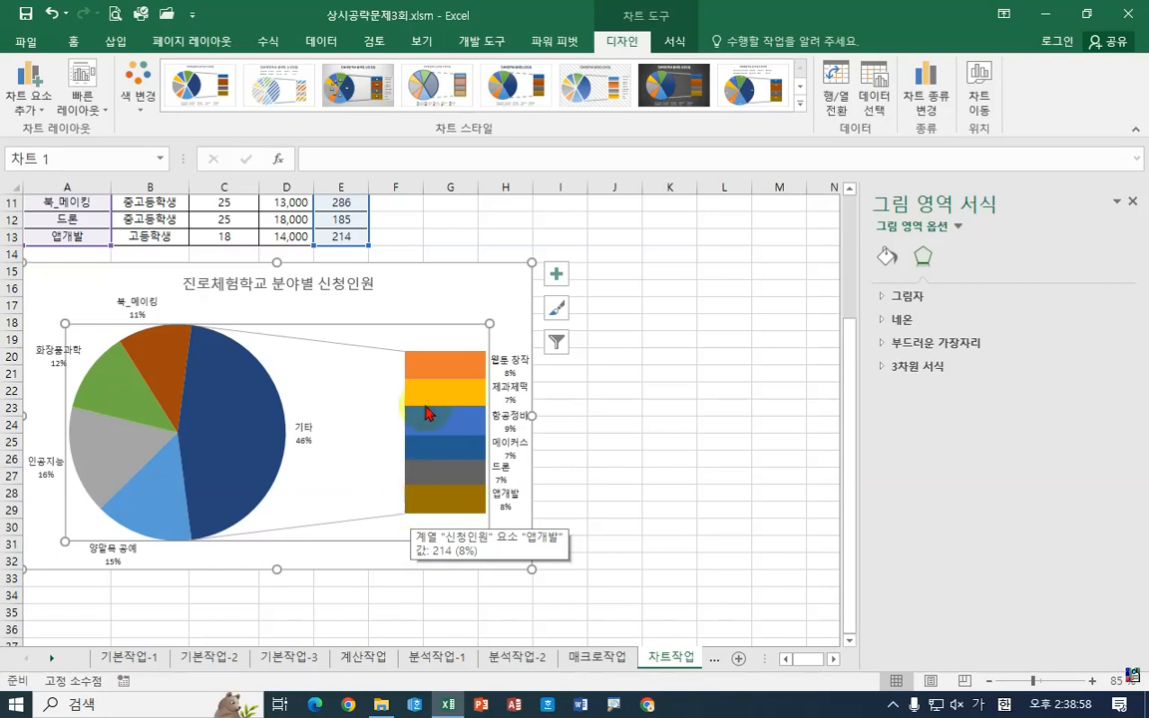
Examine the chart area's fill, border, effect, size and property settings
{"action": "left_click", "coordinate": [475, 286]}
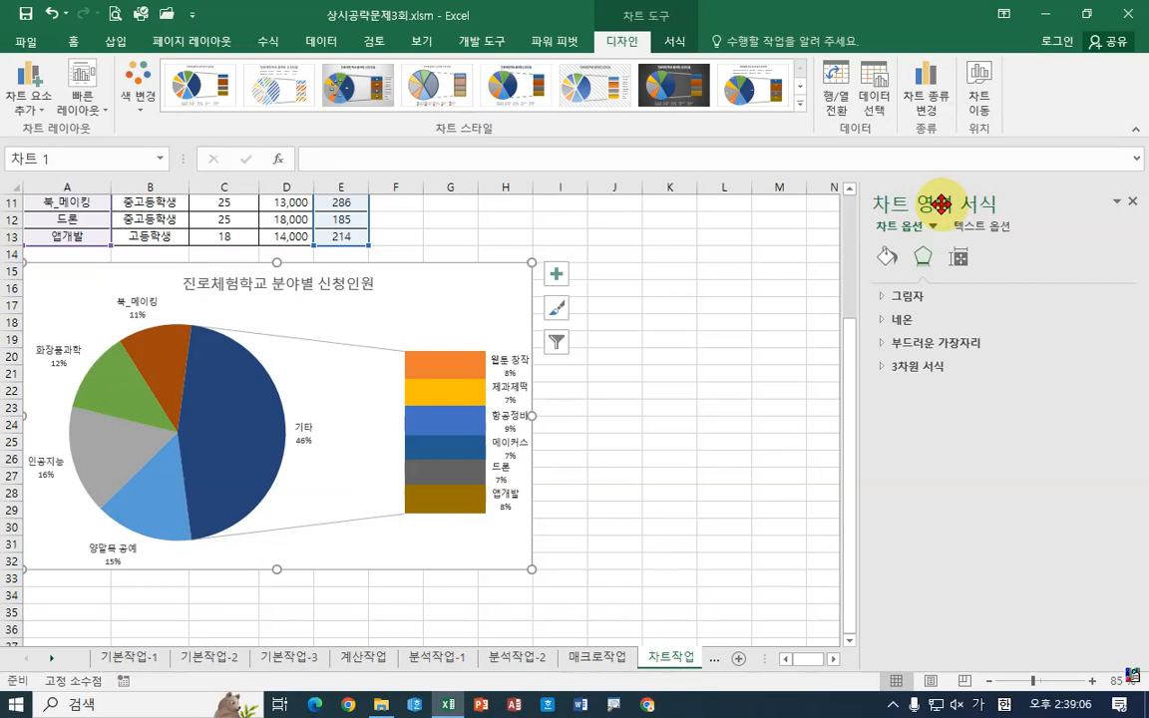
{"action": "left_click", "coordinate": [888, 259]}
{"action": "left_click", "coordinate": [901, 298]}
{"action": "left_click", "coordinate": [922, 258]}
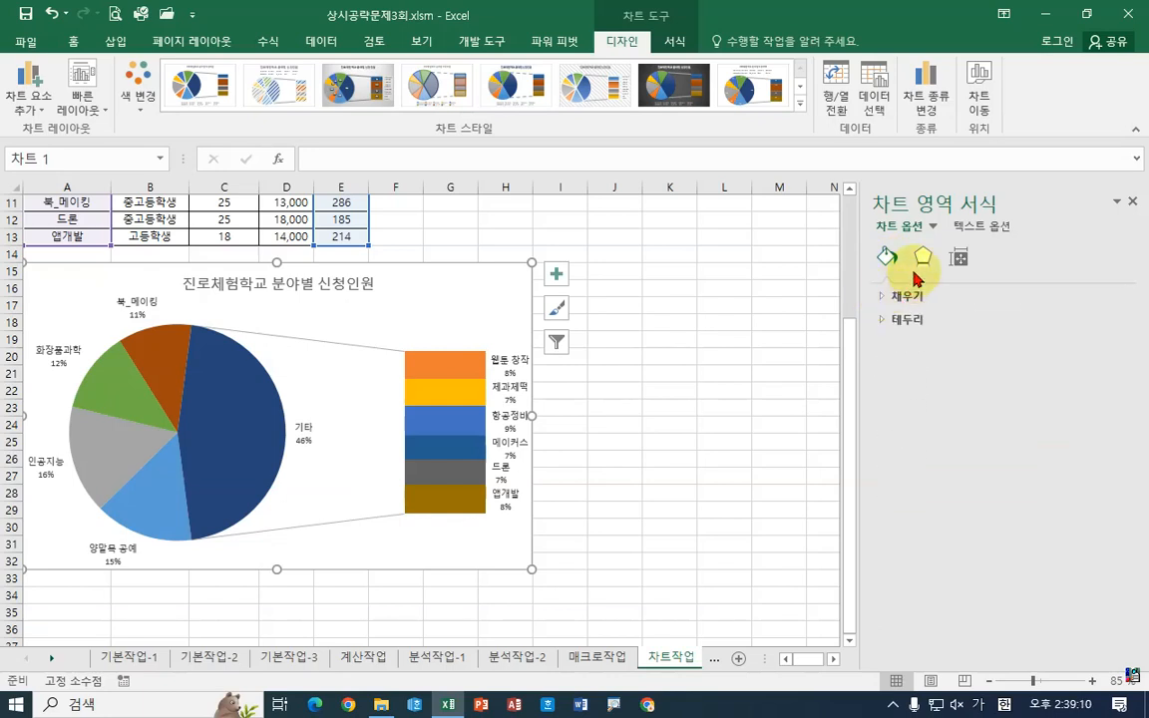
{"action": "left_click", "coordinate": [959, 259]}
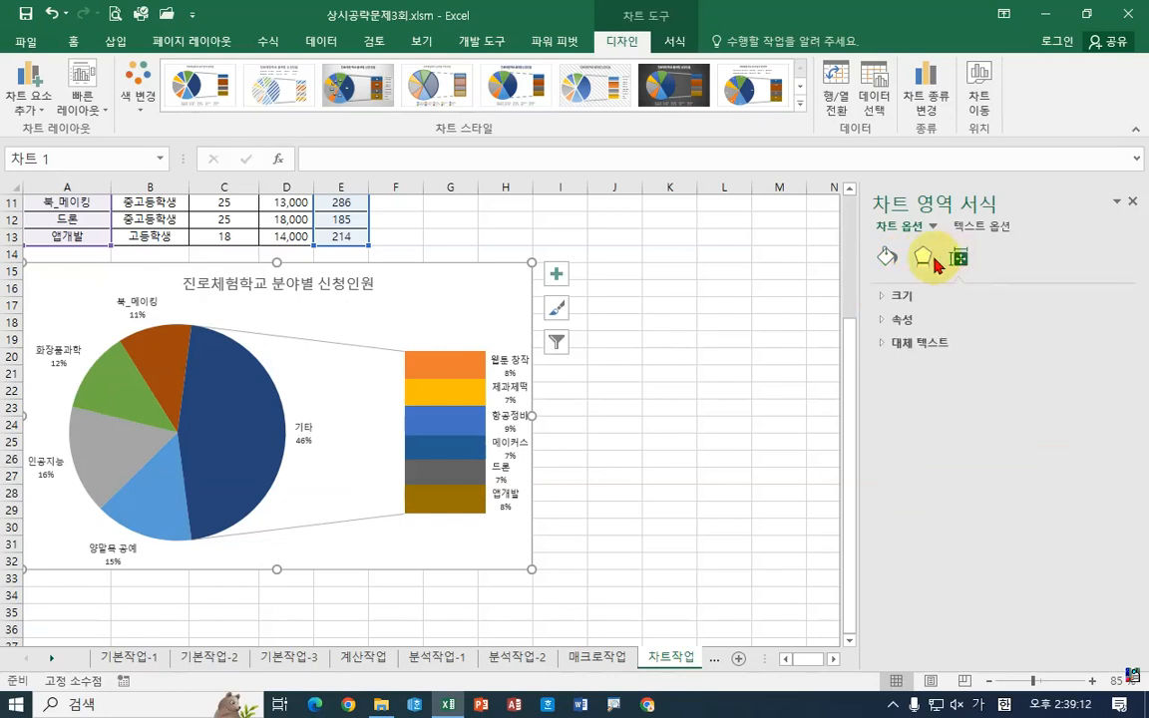
{"action": "left_click", "coordinate": [924, 260]}
{"action": "left_click", "coordinate": [885, 261]}
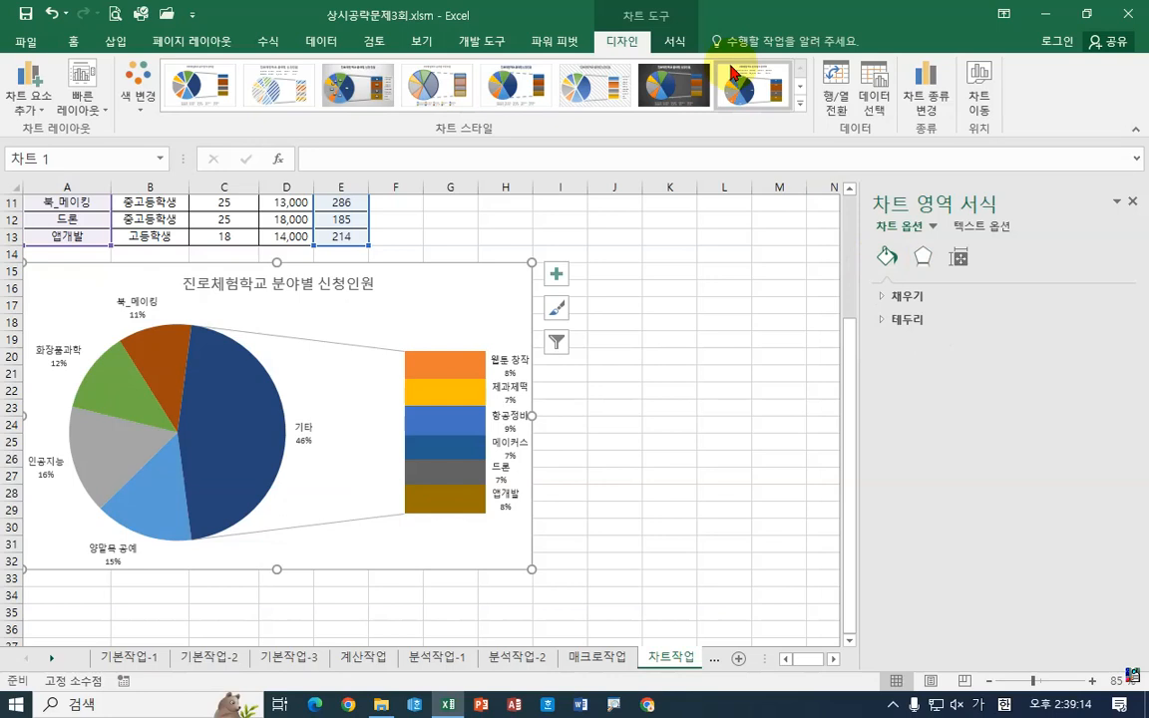
Apply the second preset in the first row of the 미리 설정 shape effects to the chart area
{"action": "left_click", "coordinate": [665, 45]}
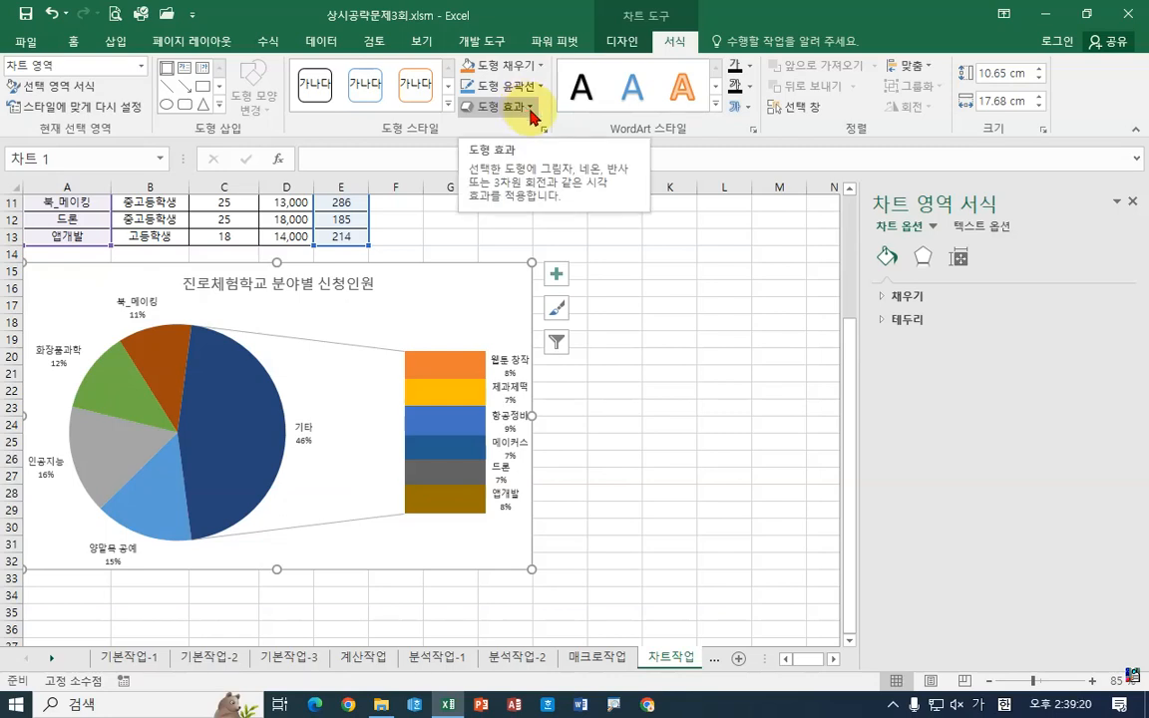
{"action": "left_click", "coordinate": [922, 256]}
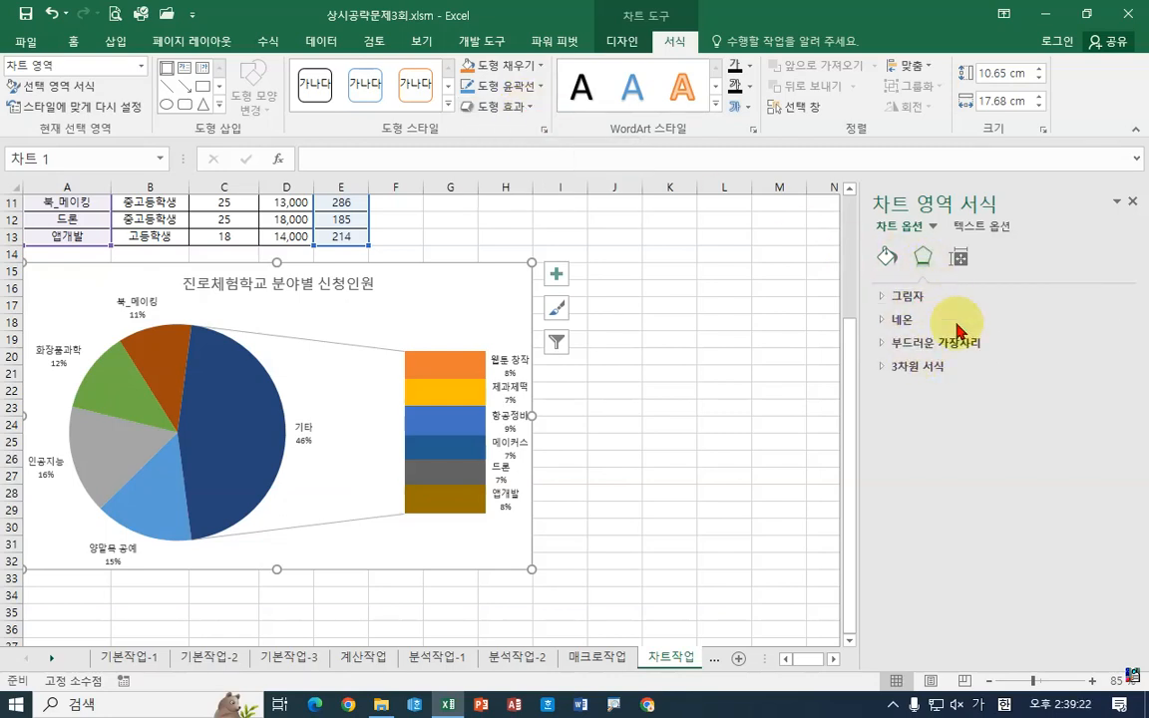
{"action": "left_click", "coordinate": [528, 108]}
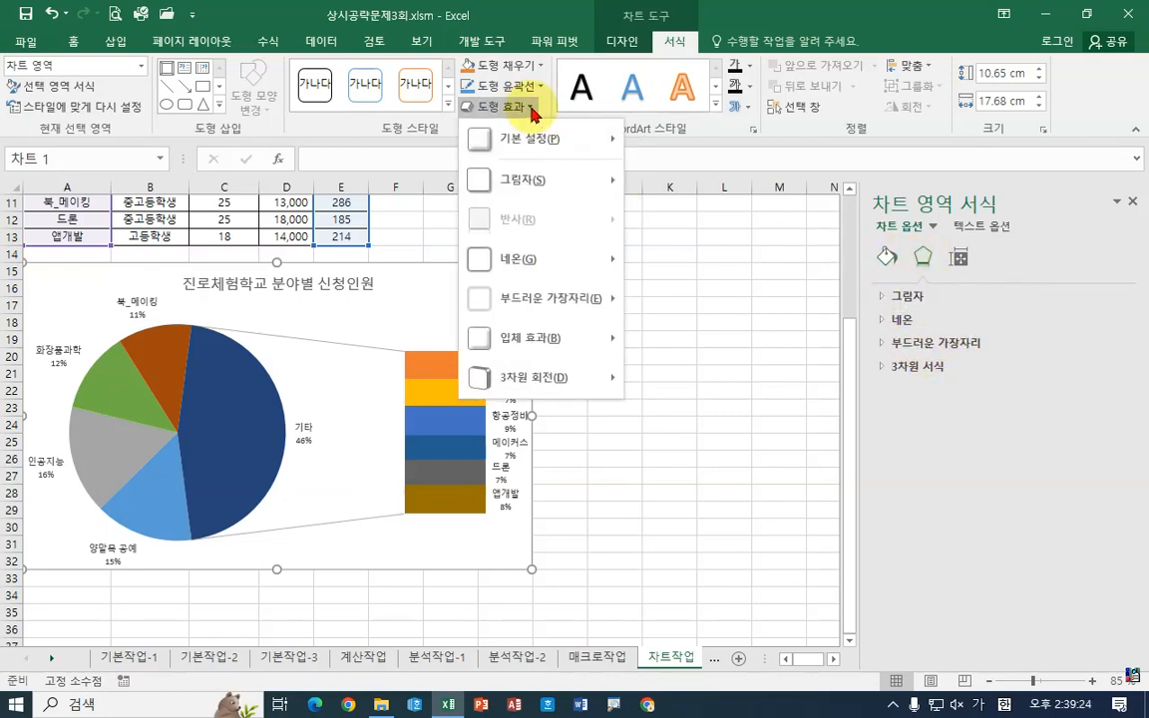
{"action": "mouse_move", "coordinate": [544, 149]}
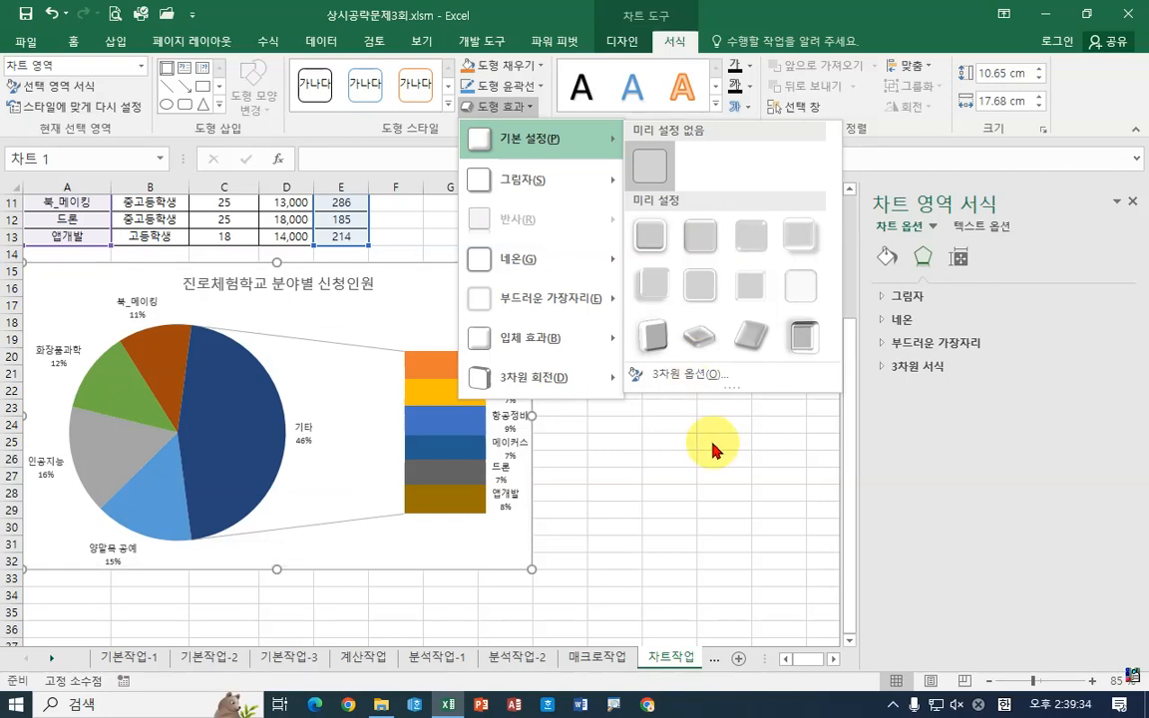
{"action": "left_click", "coordinate": [675, 469]}
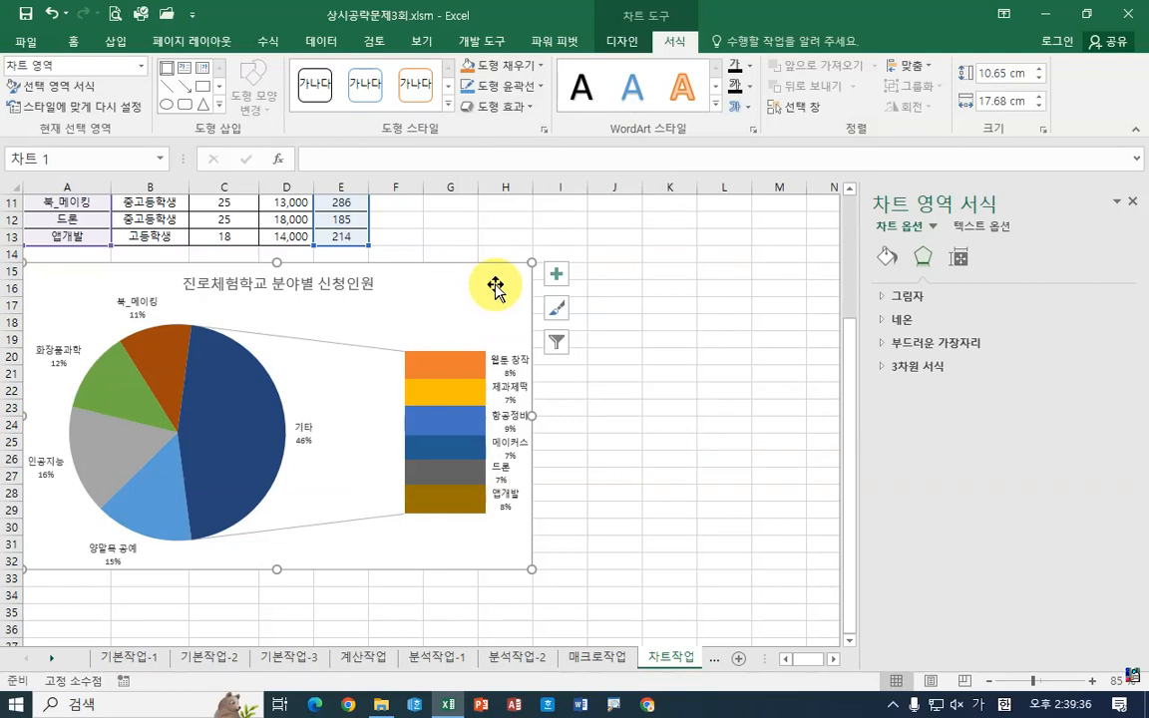
{"action": "left_click", "coordinate": [533, 107]}
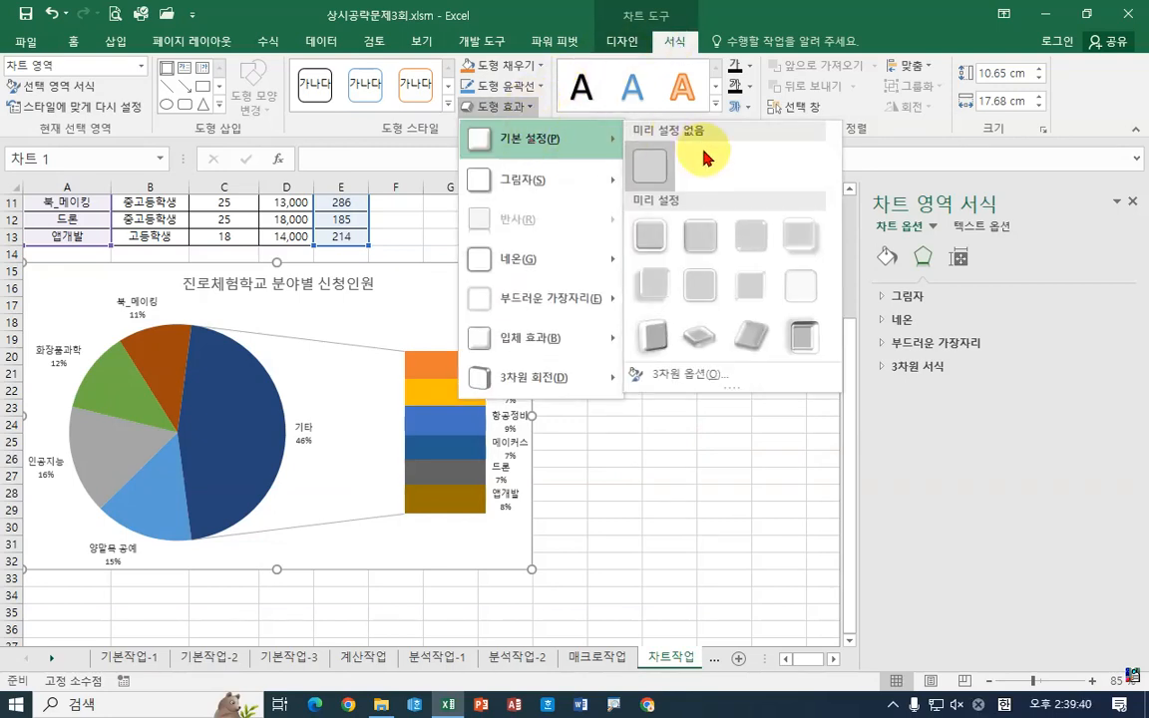
{"action": "left_click", "coordinate": [701, 244]}
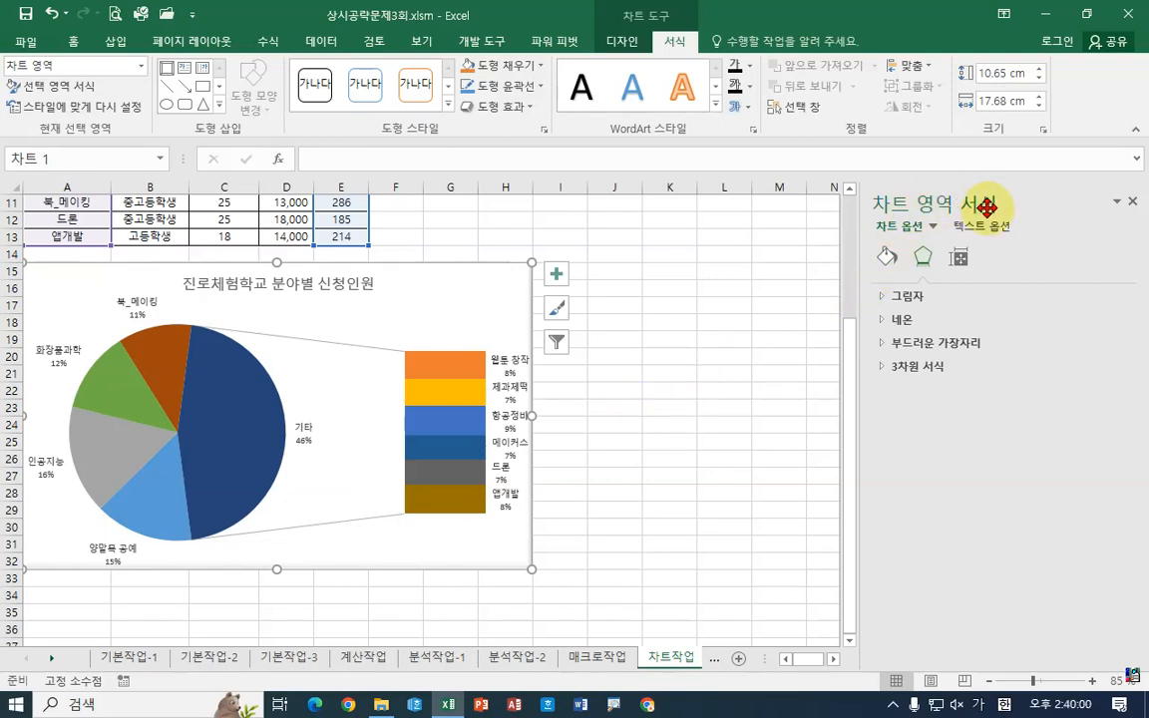
Apply the 둥근 모서리 option to the chart area's 테두리
{"action": "left_click", "coordinate": [887, 257]}
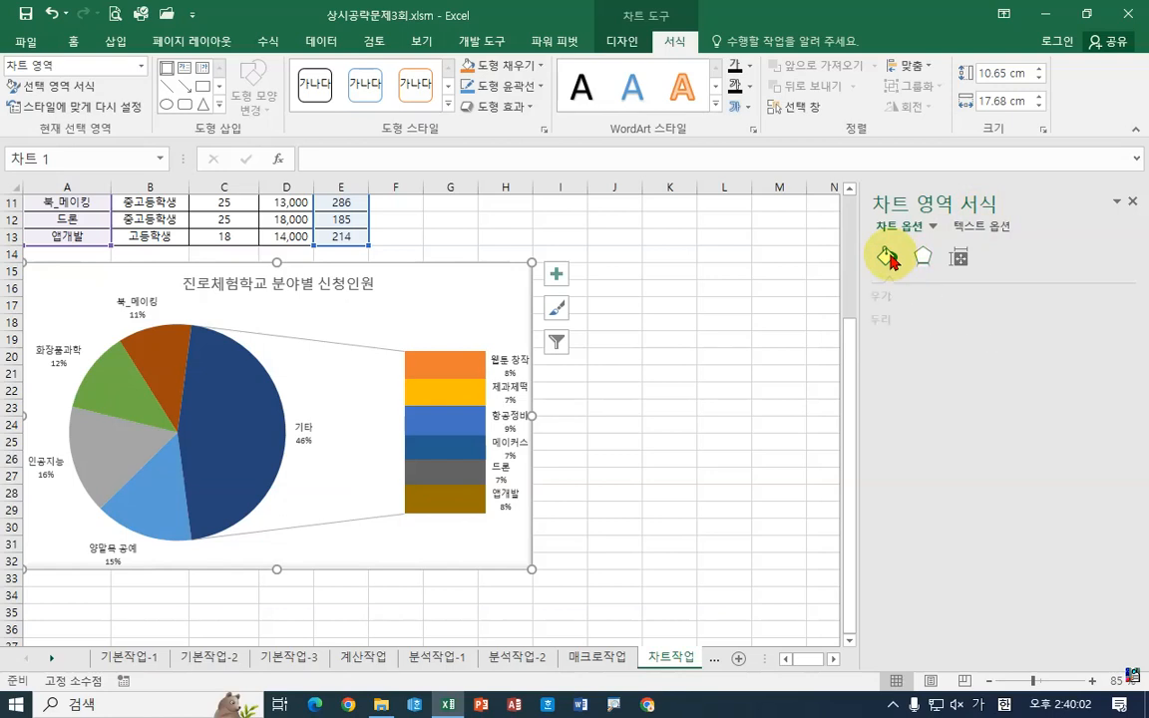
{"action": "left_click", "coordinate": [904, 321]}
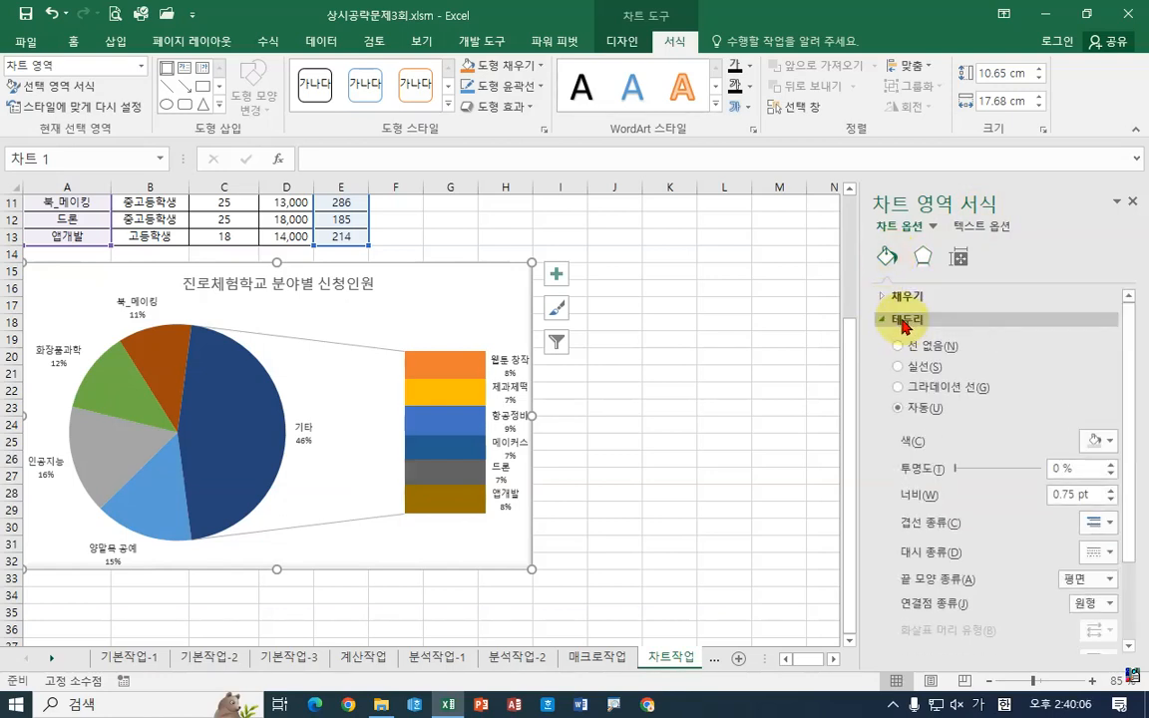
{"action": "left_click_drag", "start_coordinate": [1126, 402], "coordinate": [1051, 654]}
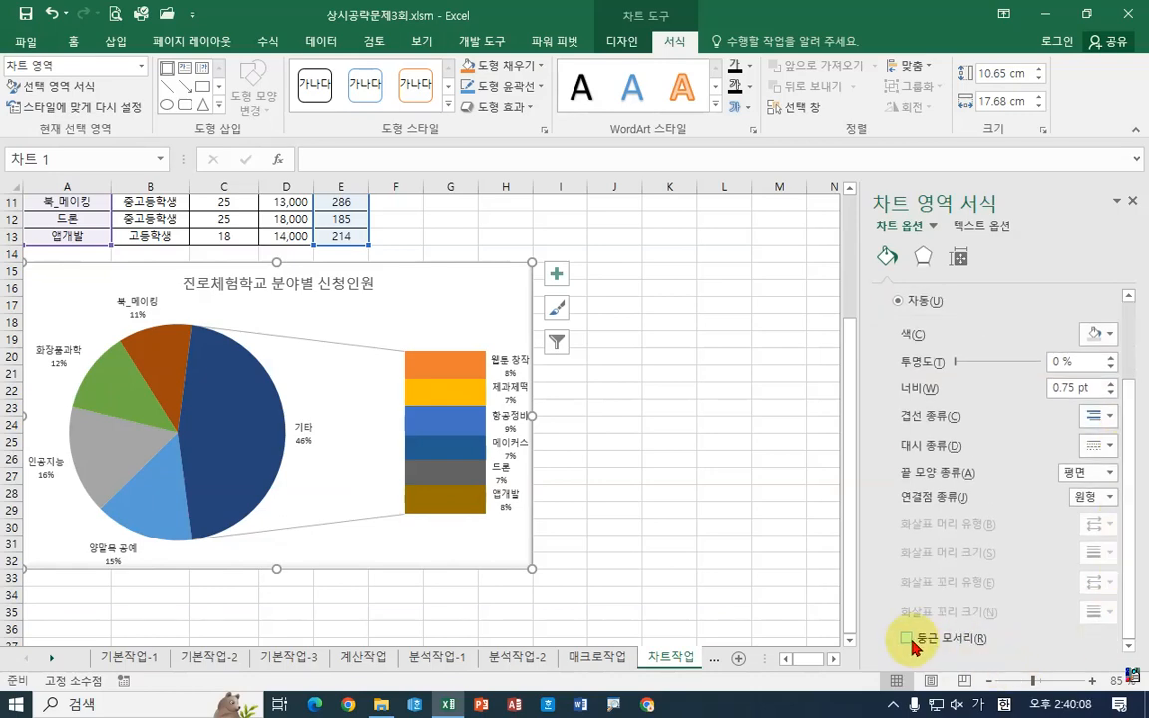
{"action": "left_click", "coordinate": [613, 391]}
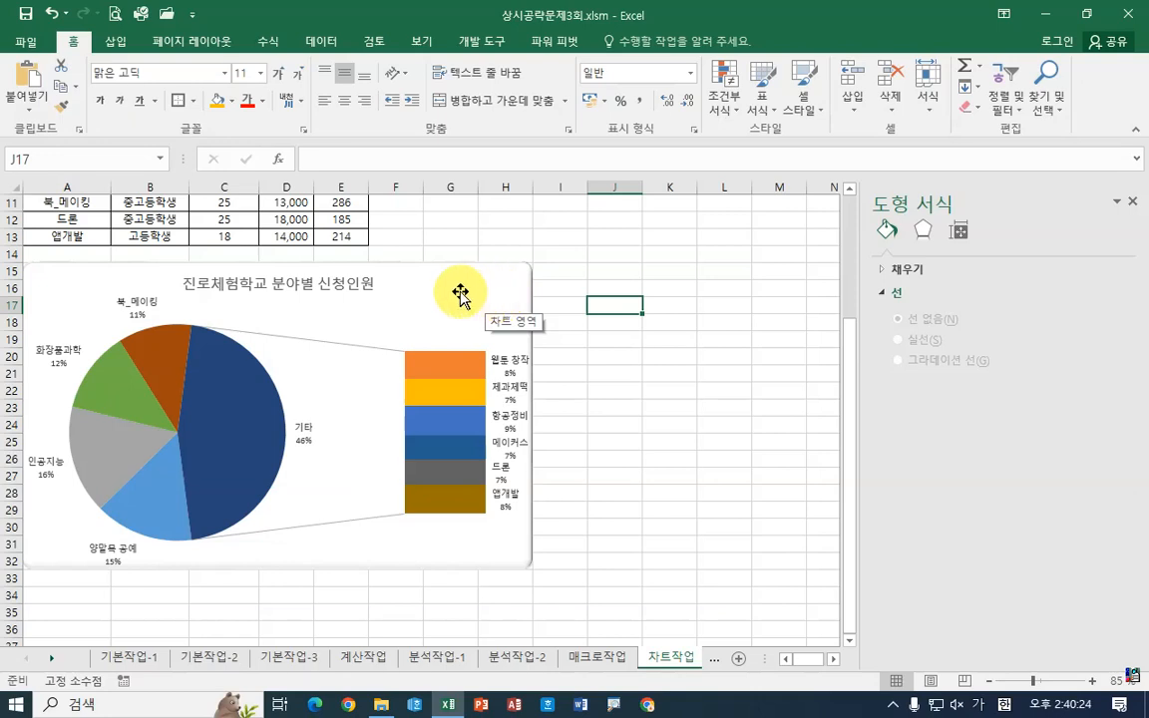
Examine the formatting options of the chart title, data series and data labels, ending with the formatting pane closed
{"action": "left_click", "coordinate": [369, 283]}
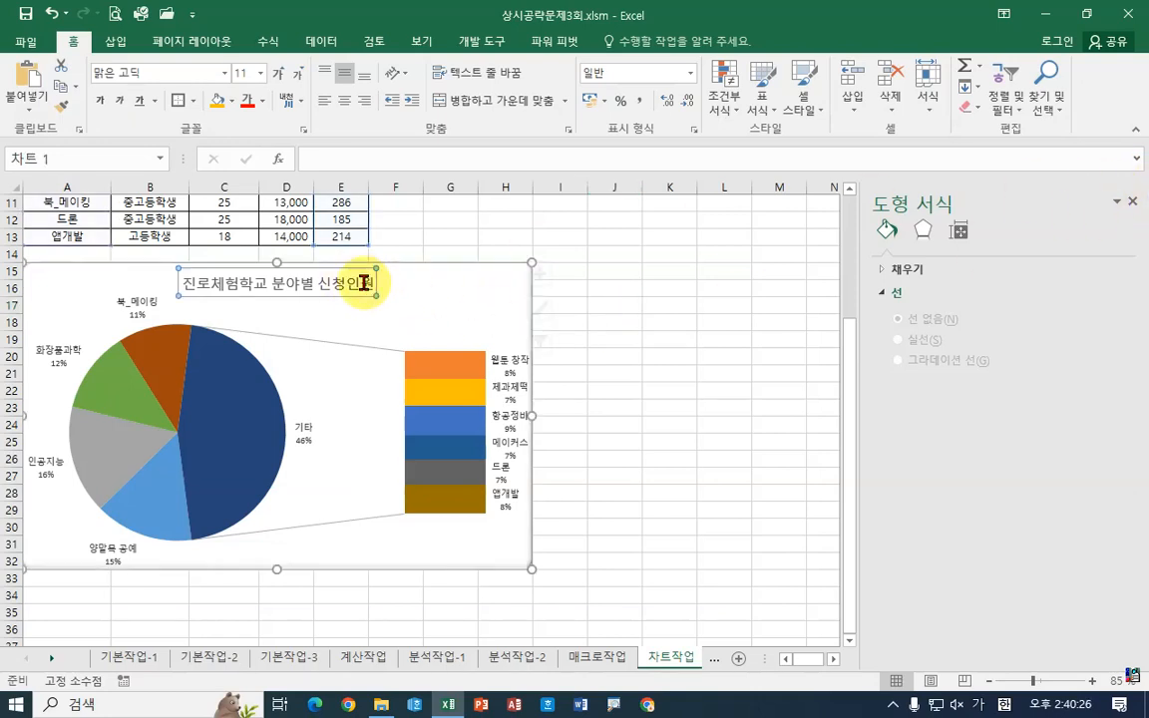
{"action": "left_click", "coordinate": [426, 294]}
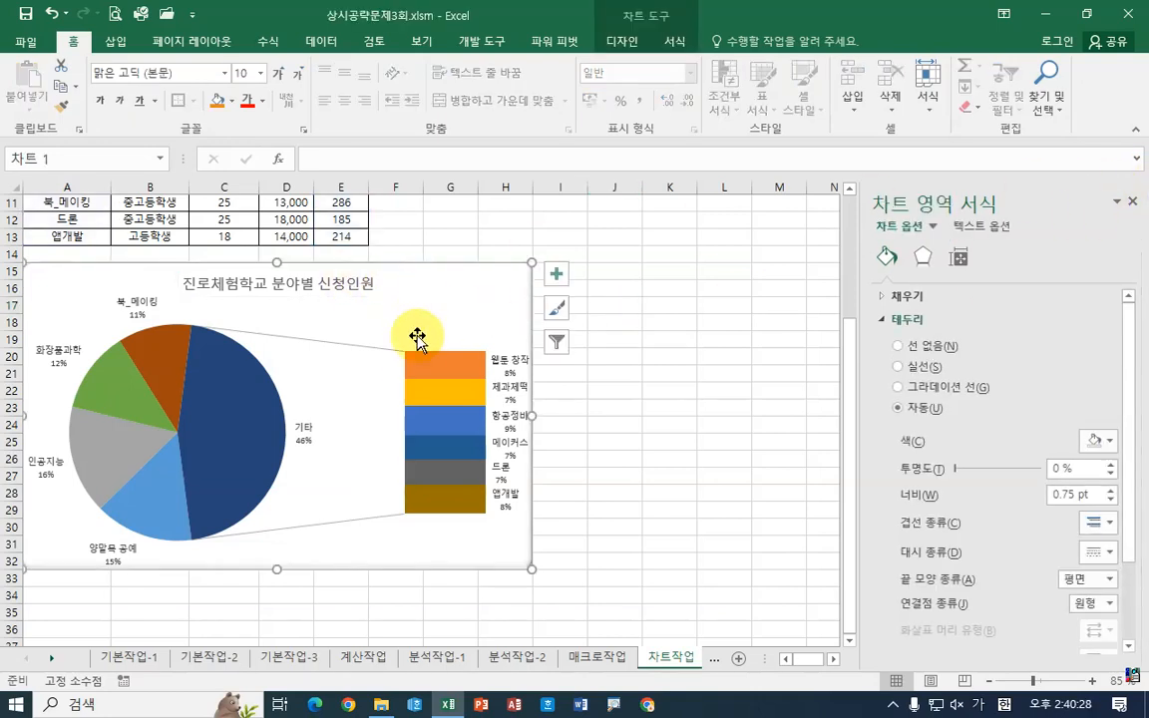
{"action": "left_click", "coordinate": [429, 365]}
{"action": "left_click", "coordinate": [315, 283]}
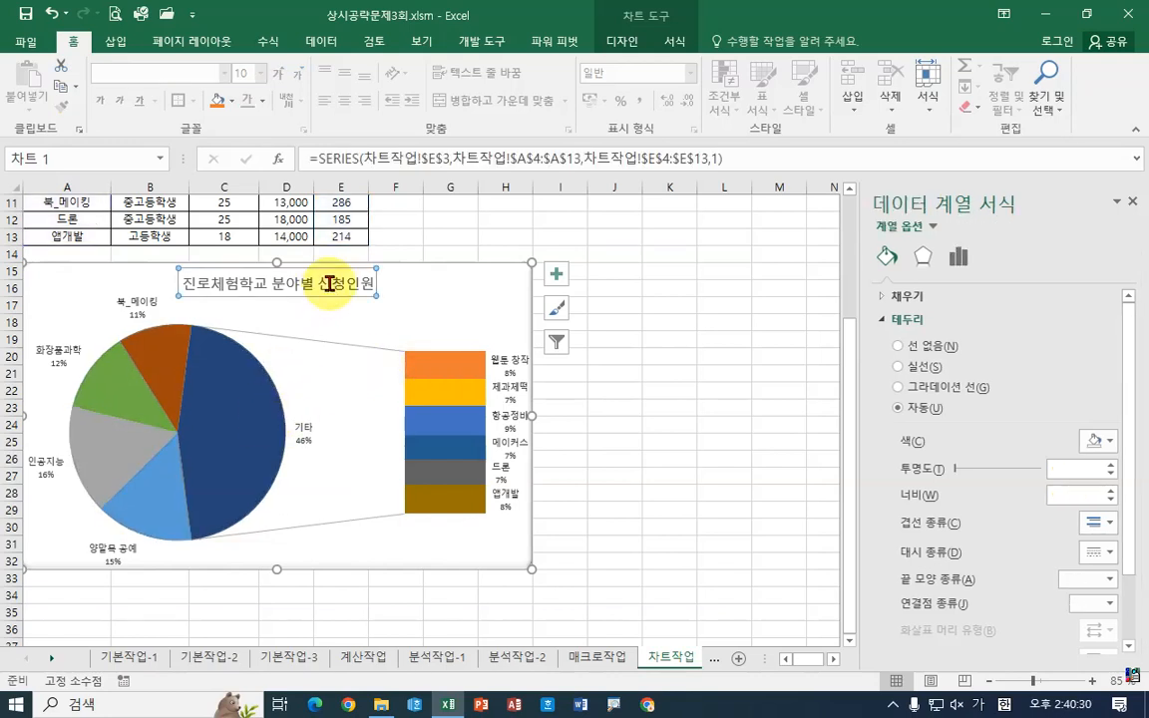
{"action": "left_click", "coordinate": [881, 320]}
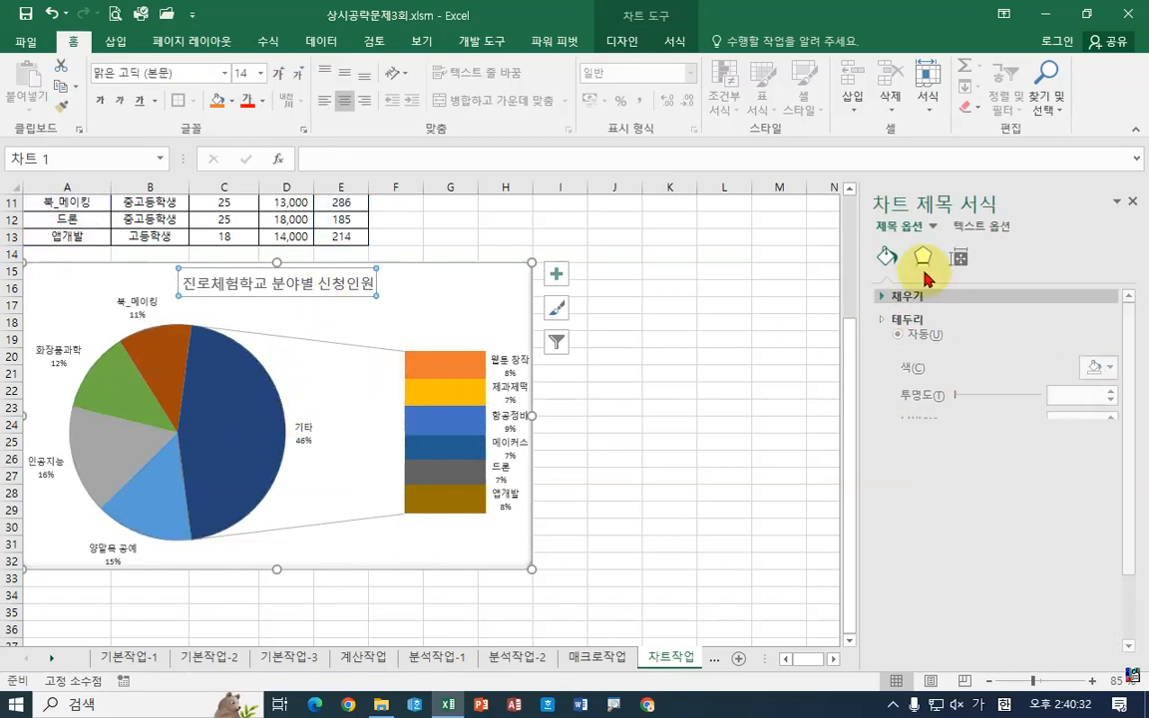
{"action": "left_click", "coordinate": [922, 258]}
{"action": "left_click", "coordinate": [958, 257]}
{"action": "left_click", "coordinate": [925, 259]}
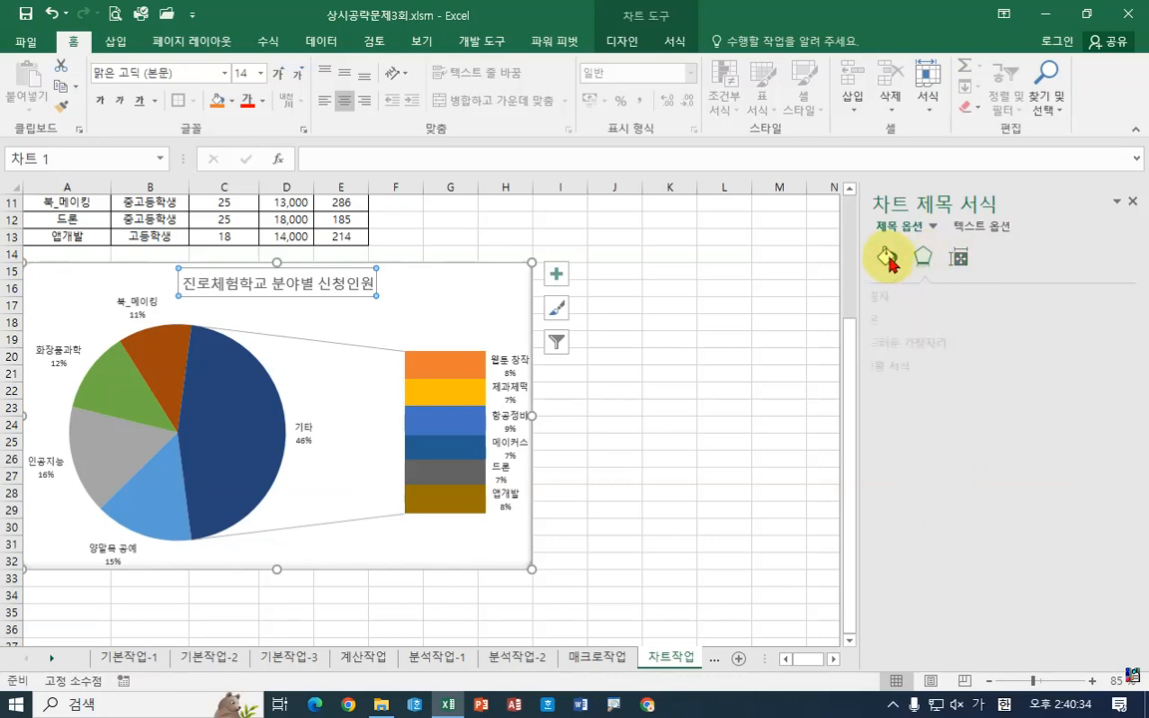
{"action": "left_click", "coordinate": [887, 258]}
{"action": "left_click", "coordinate": [924, 259]}
{"action": "left_click", "coordinate": [960, 259]}
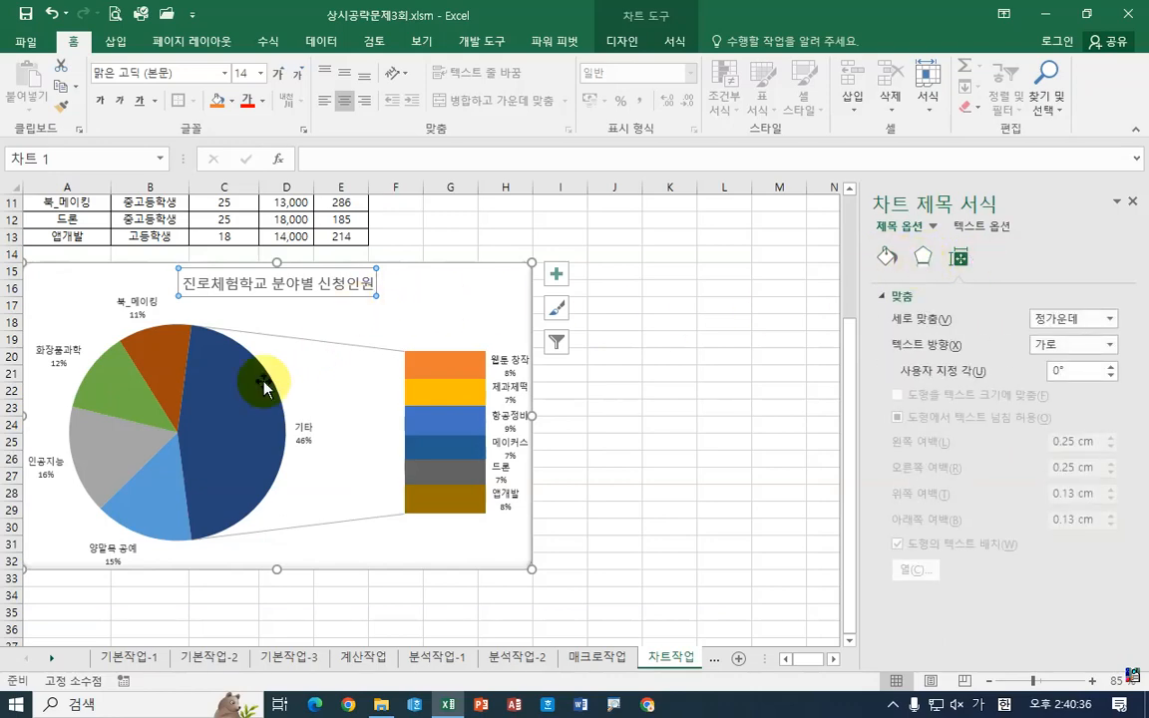
{"action": "left_click", "coordinate": [214, 337]}
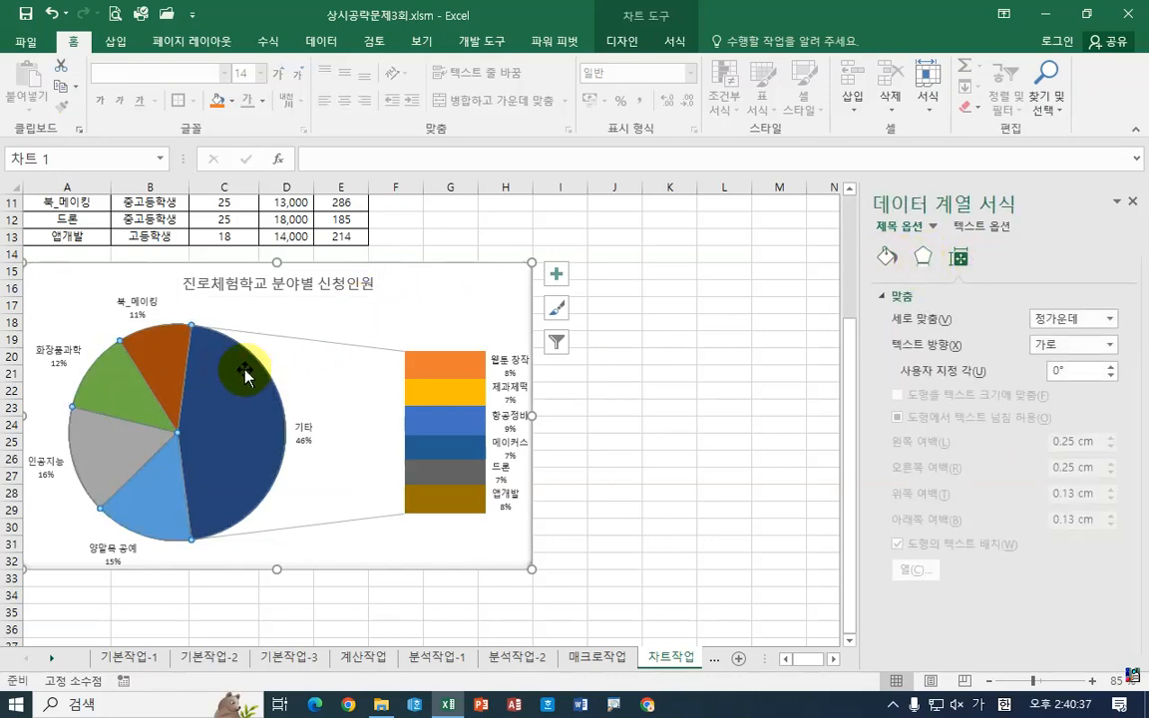
{"action": "left_click", "coordinate": [135, 304]}
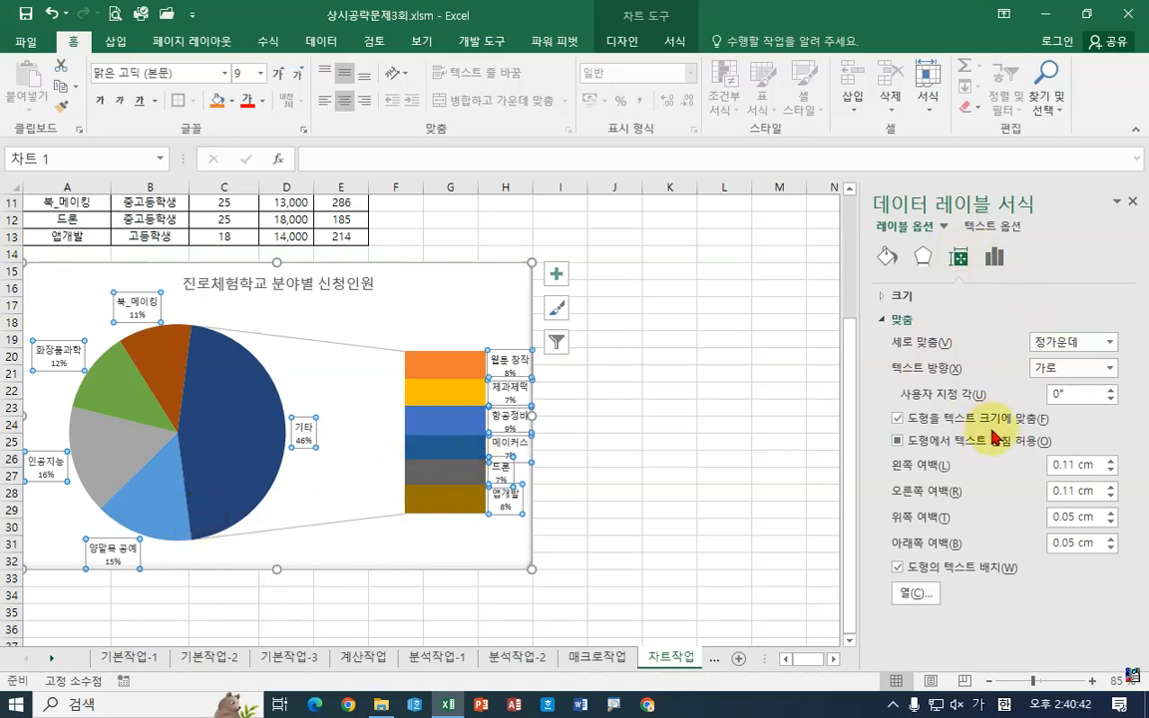
{"action": "left_click", "coordinate": [660, 290]}
{"action": "left_click", "coordinate": [1131, 202]}
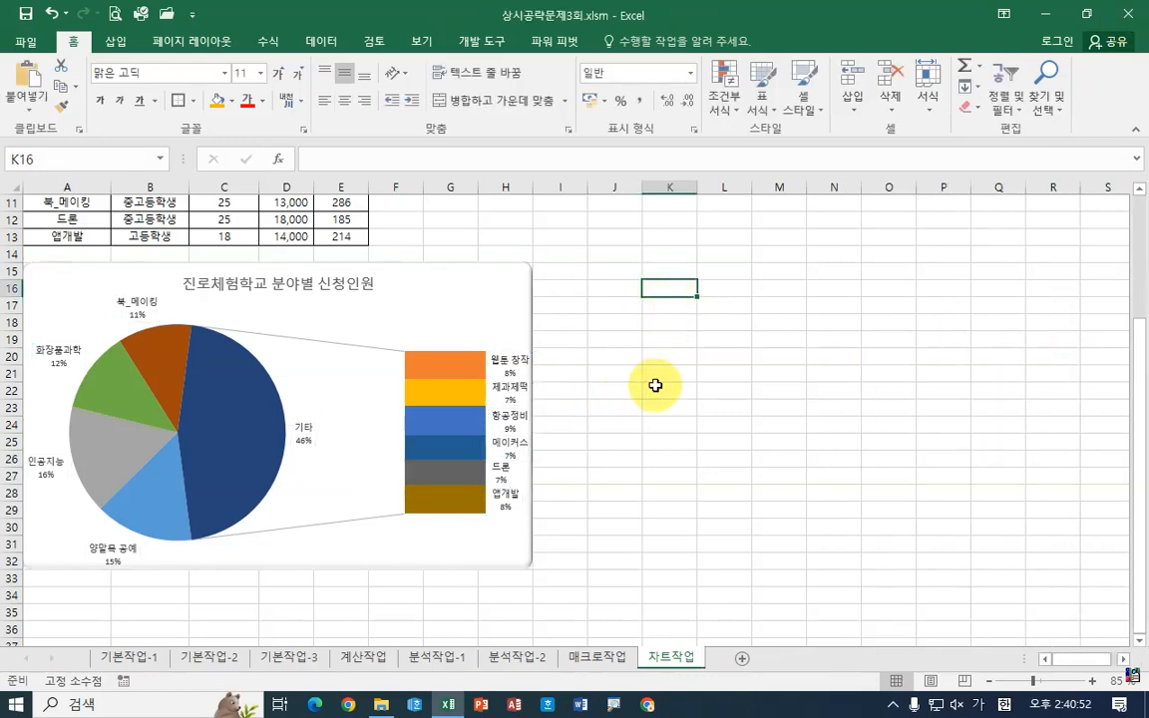
Switch to the 계산작업 sheet and enlarge the view around the 등급 column of 표1
{"action": "left_click", "coordinate": [348, 658]}
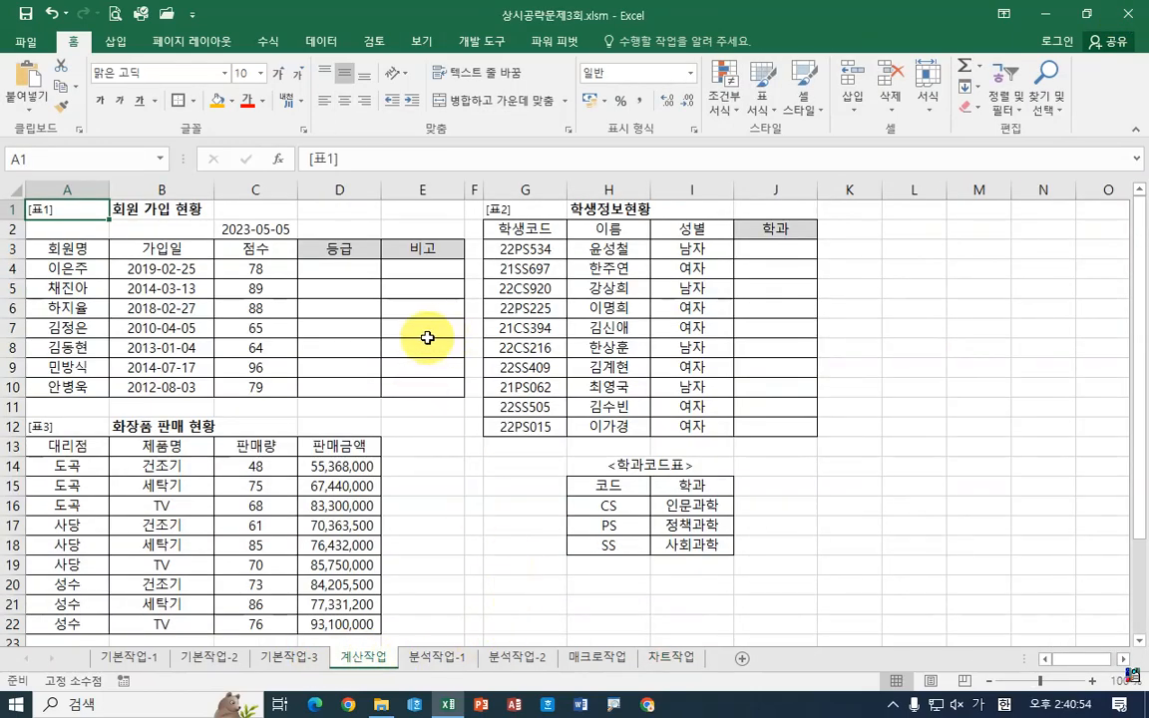
{"action": "left_click", "coordinate": [361, 267]}
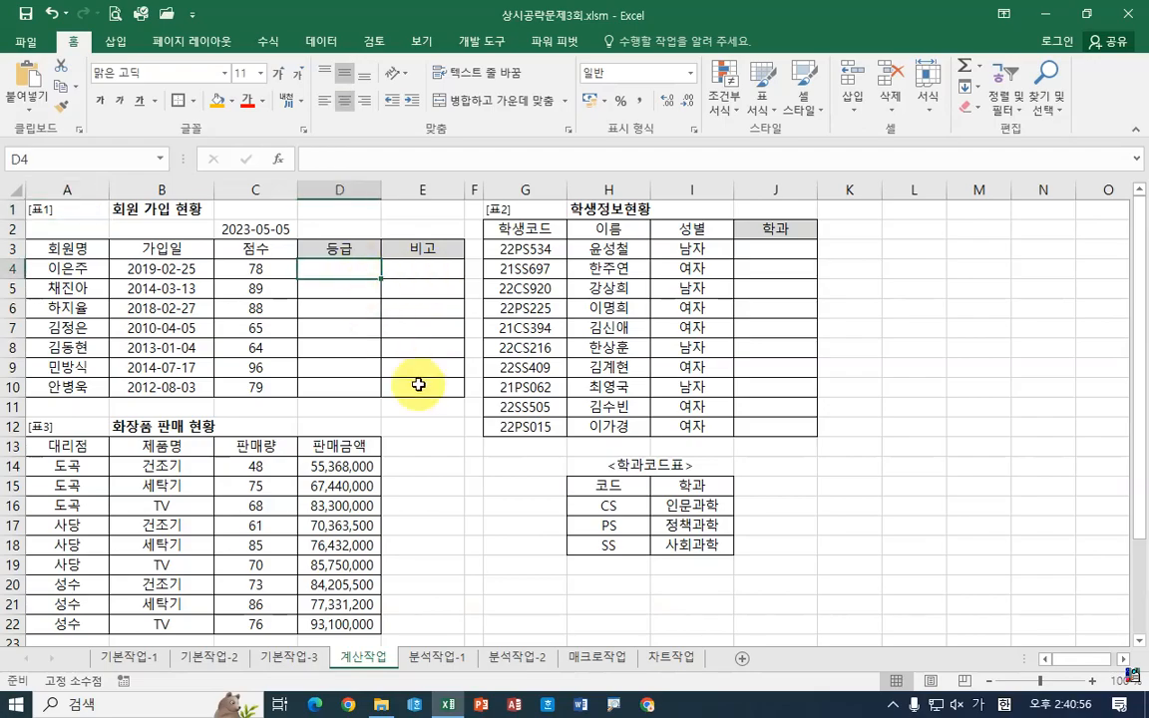
{"action": "scroll", "coordinate": [268, 427], "scroll_direction": "up", "scroll_amount": 3, "text": "ctrl"}
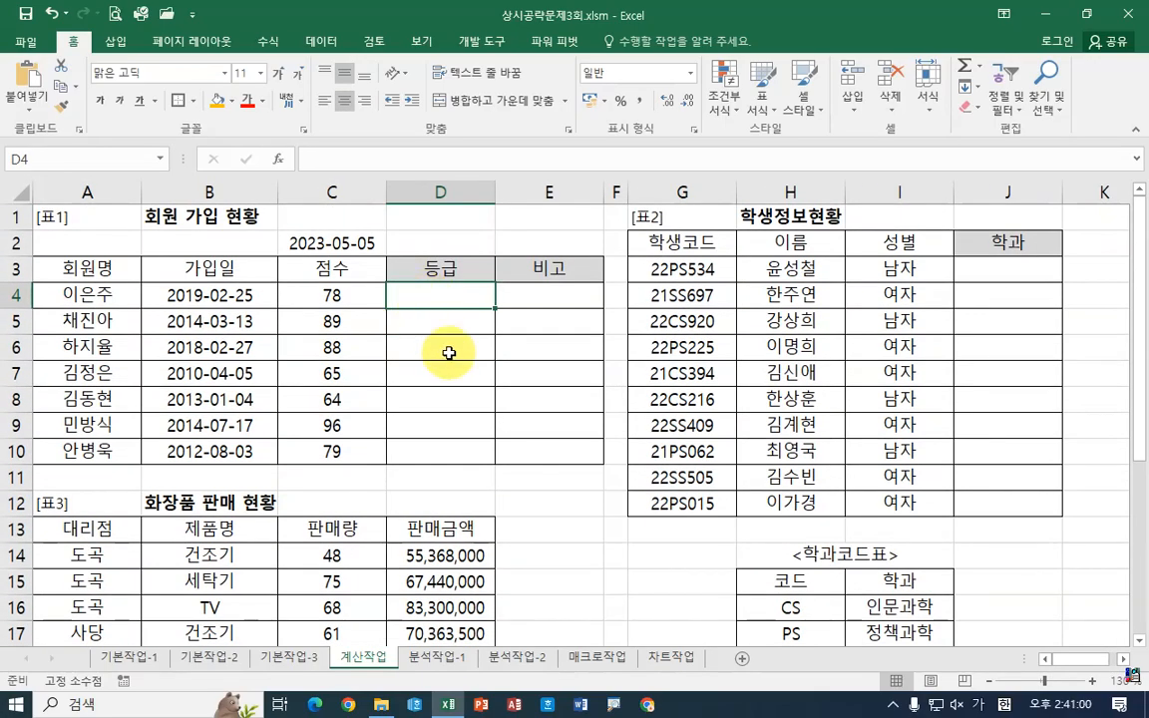
Examine the reference date in C2 against the first 가입일 in B4 of the 회원 가입 현황 table
{"action": "left_click", "coordinate": [311, 242]}
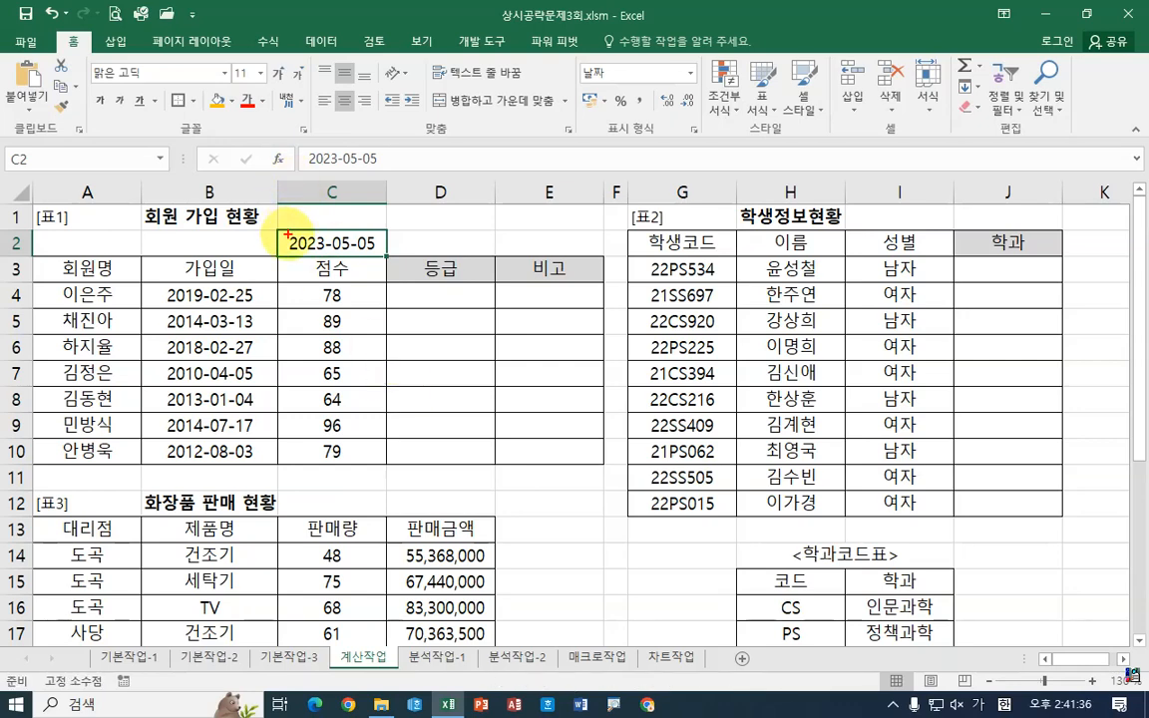
{"action": "left_click_drag", "start_coordinate": [283, 231], "coordinate": [376, 256]}
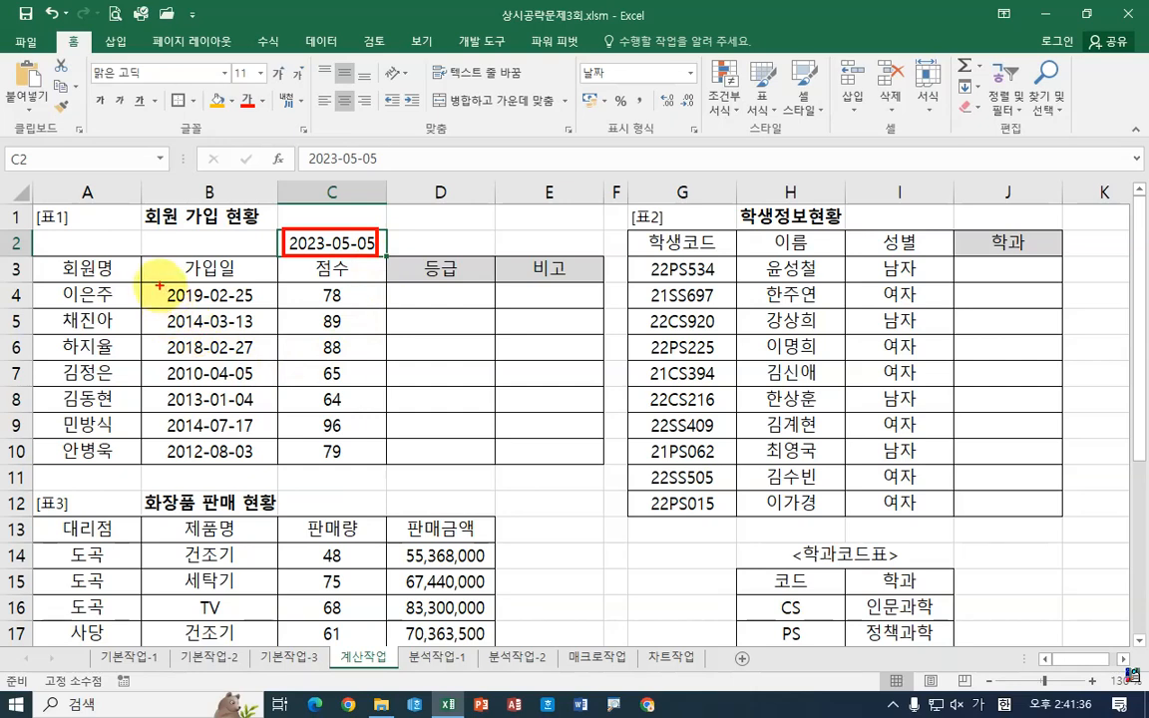
{"action": "left_click_drag", "start_coordinate": [159, 284], "coordinate": [266, 309]}
{"action": "mouse_move", "coordinate": [329, 198]}
{"action": "left_mouse_down"}
{"action": "mouse_move", "coordinate": [306, 230]}
{"action": "mouse_move", "coordinate": [221, 282]}
{"action": "left_mouse_up"}
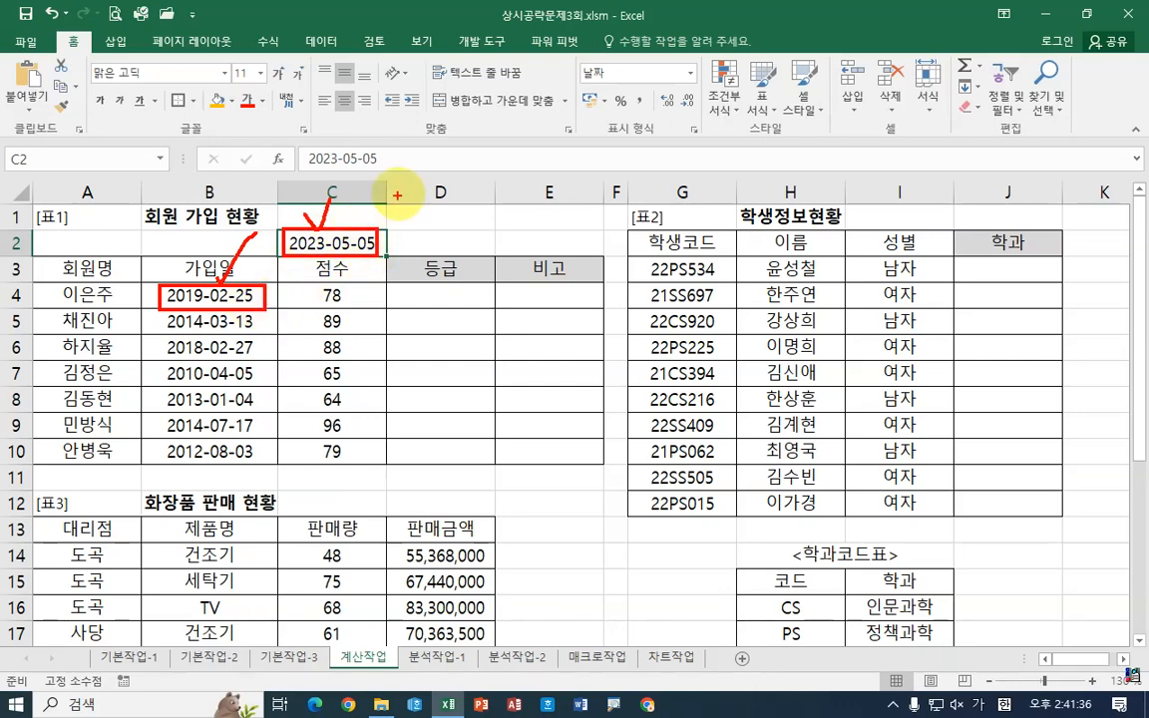
{"action": "left_click_drag", "start_coordinate": [346, 219], "coordinate": [378, 196]}
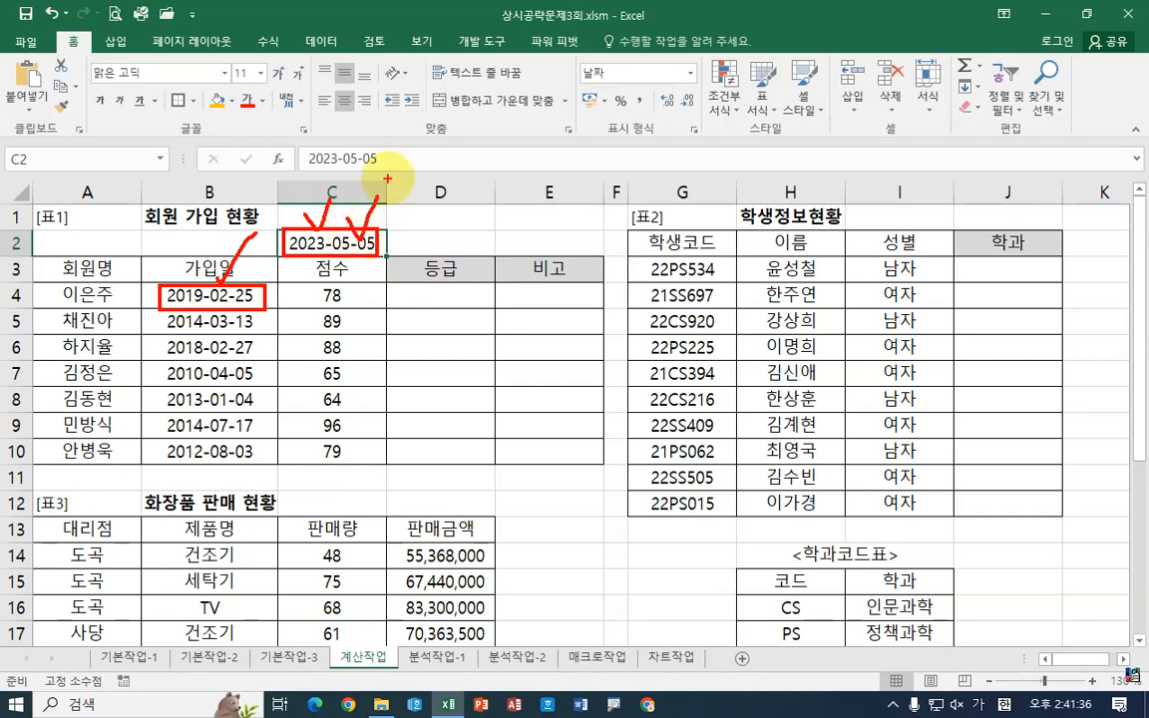
{"action": "mouse_move", "coordinate": [237, 285]}
{"action": "left_mouse_down"}
{"action": "mouse_move", "coordinate": [247, 301]}
{"action": "mouse_move", "coordinate": [264, 287]}
{"action": "left_mouse_up"}
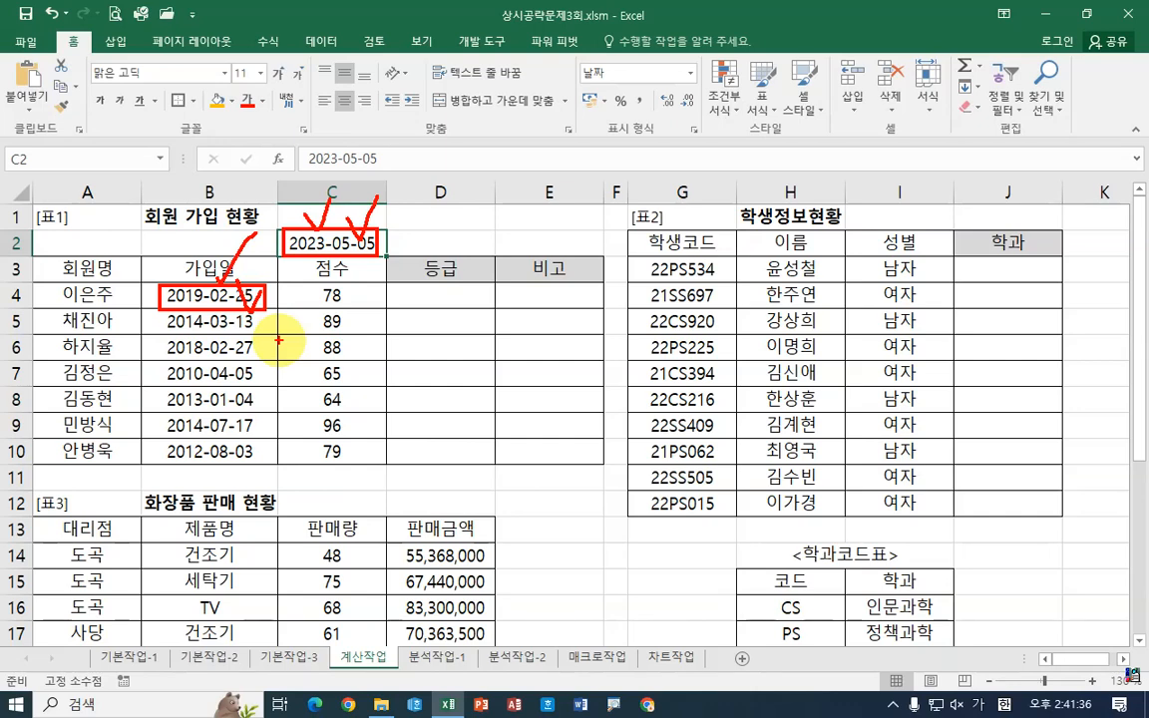
Start an IF formula in D4 under 등급 and open its 함수 인수 settings
{"action": "left_click", "coordinate": [467, 294]}
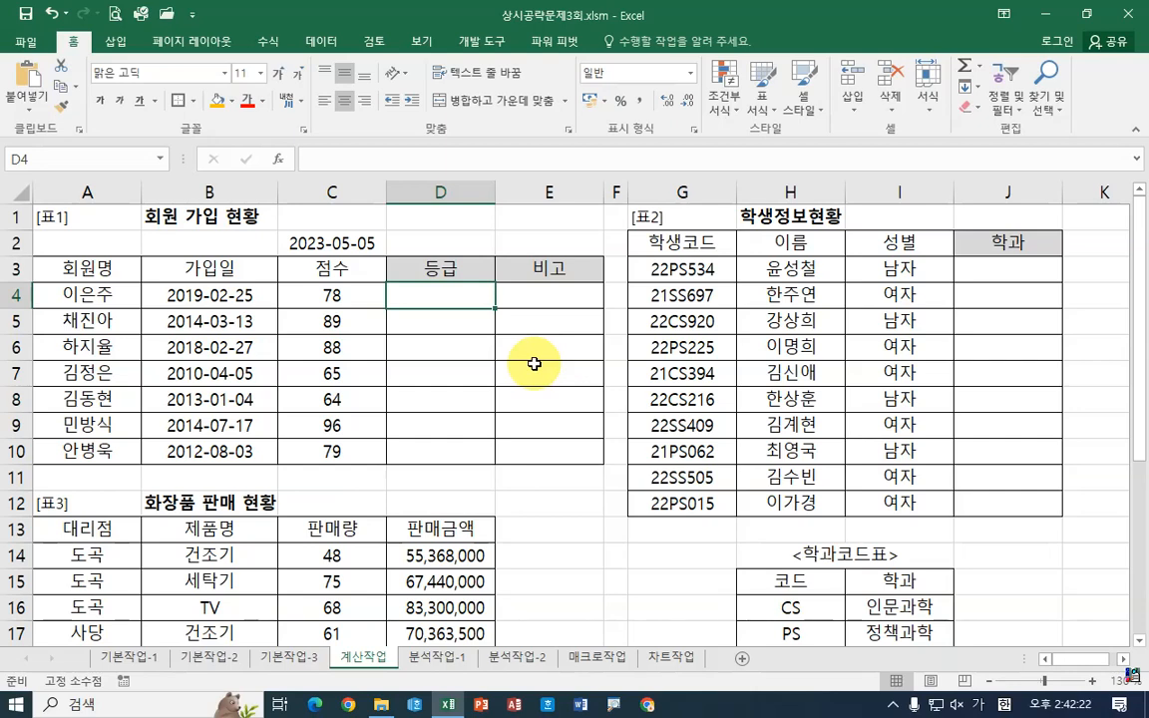
{"action": "type", "text": "=ㅑㄹ"}
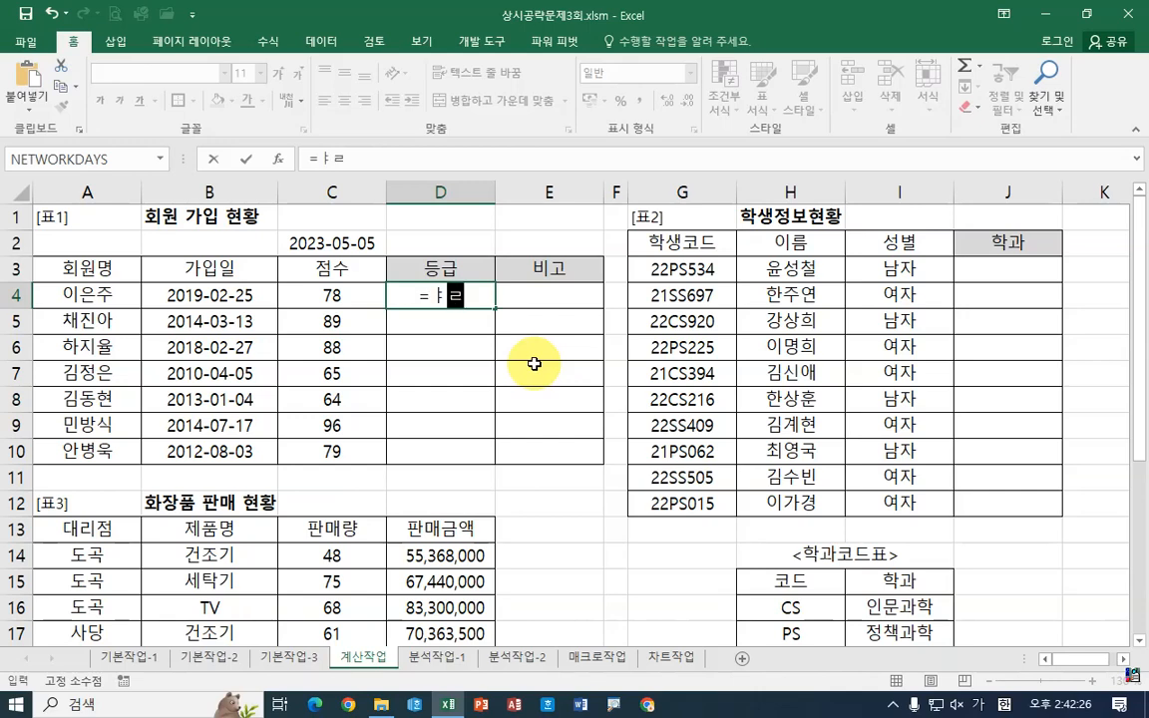
{"action": "key", "text": "BackSpace"}
{"action": "key", "text": "BackSpace"}
{"action": "type", "text": "if"}
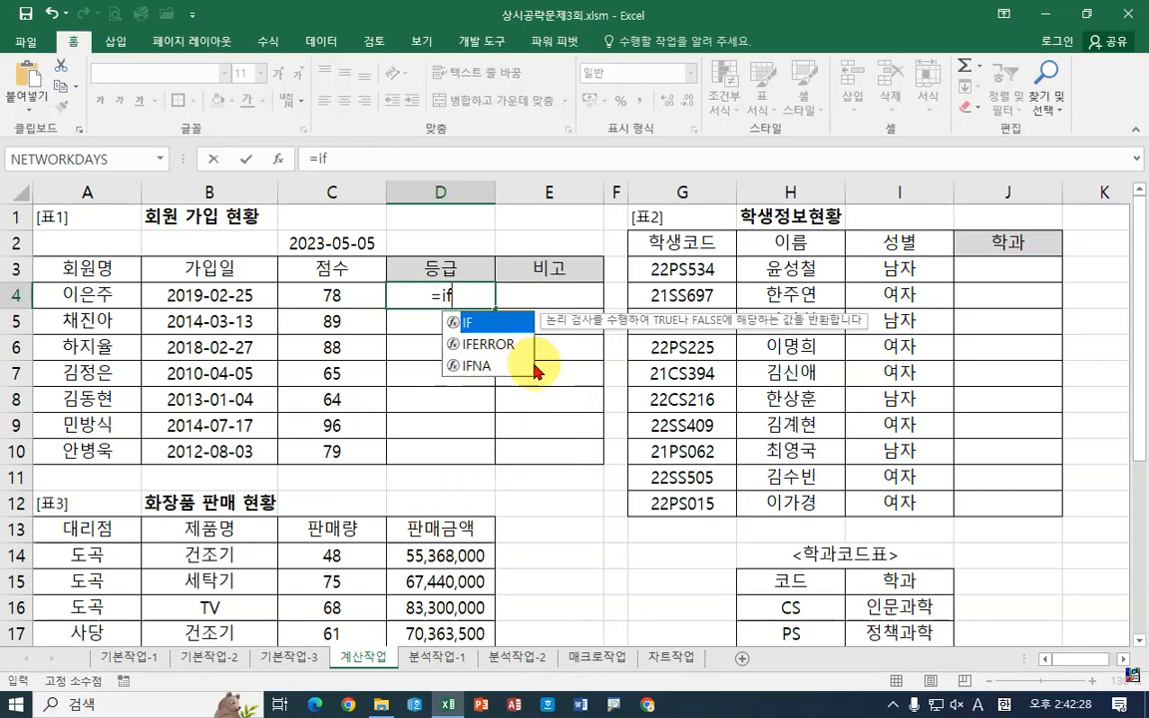
{"action": "double_click", "coordinate": [485, 325]}
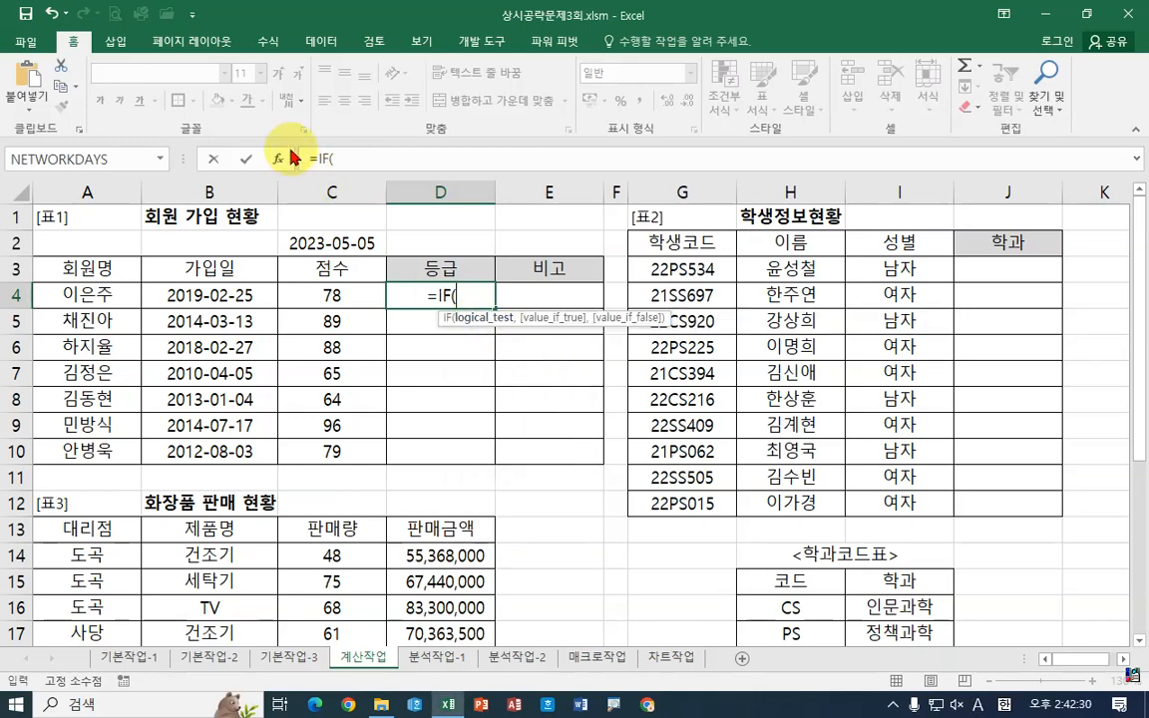
{"action": "left_click", "coordinate": [278, 163]}
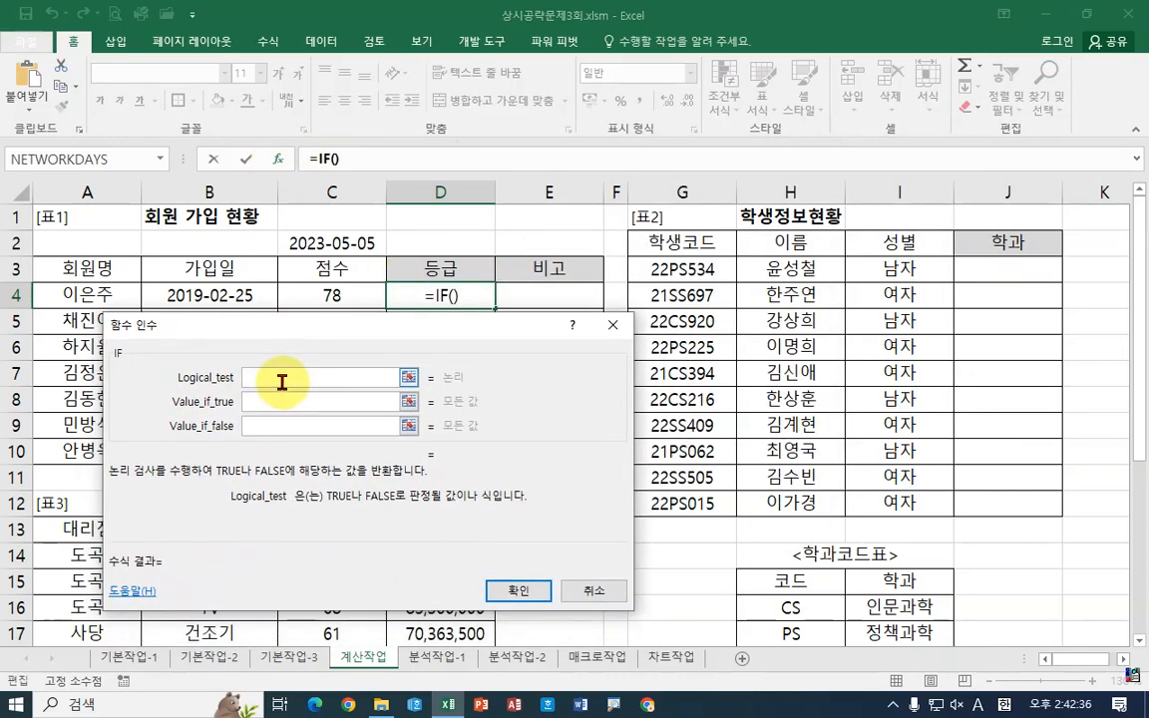
Nest a YEAR function referring to C2 in the IF function's Logical_test
{"action": "type", "text": "ye"}
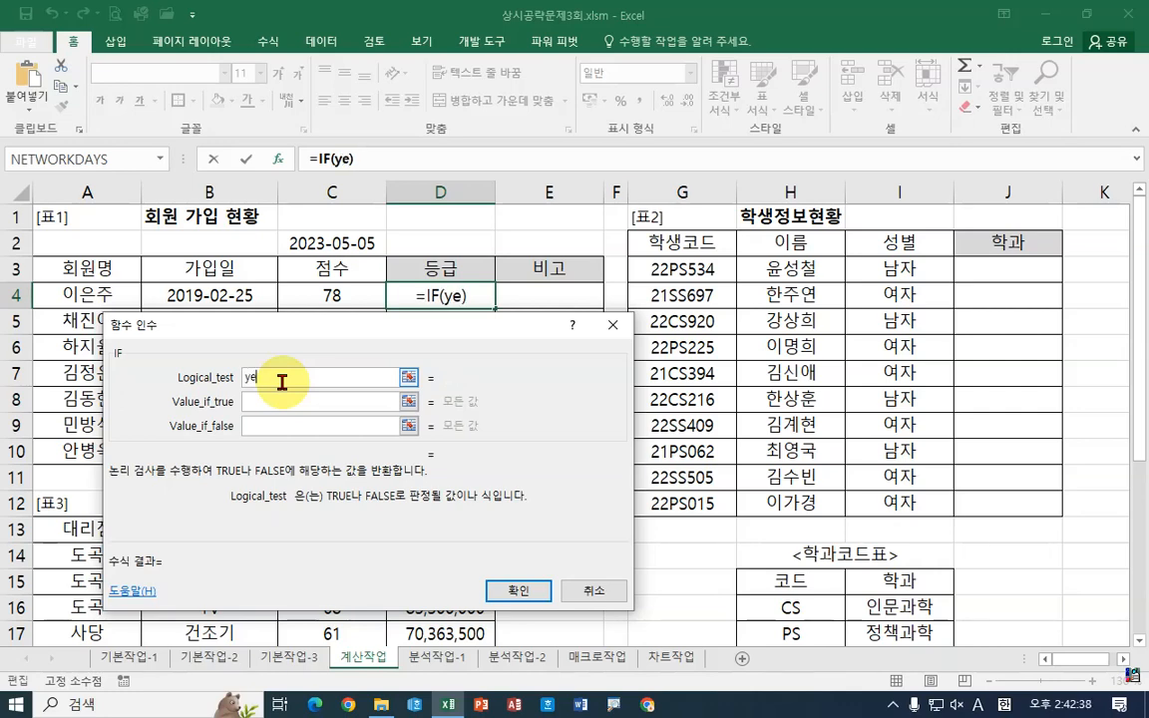
{"action": "type", "text": "ar()"}
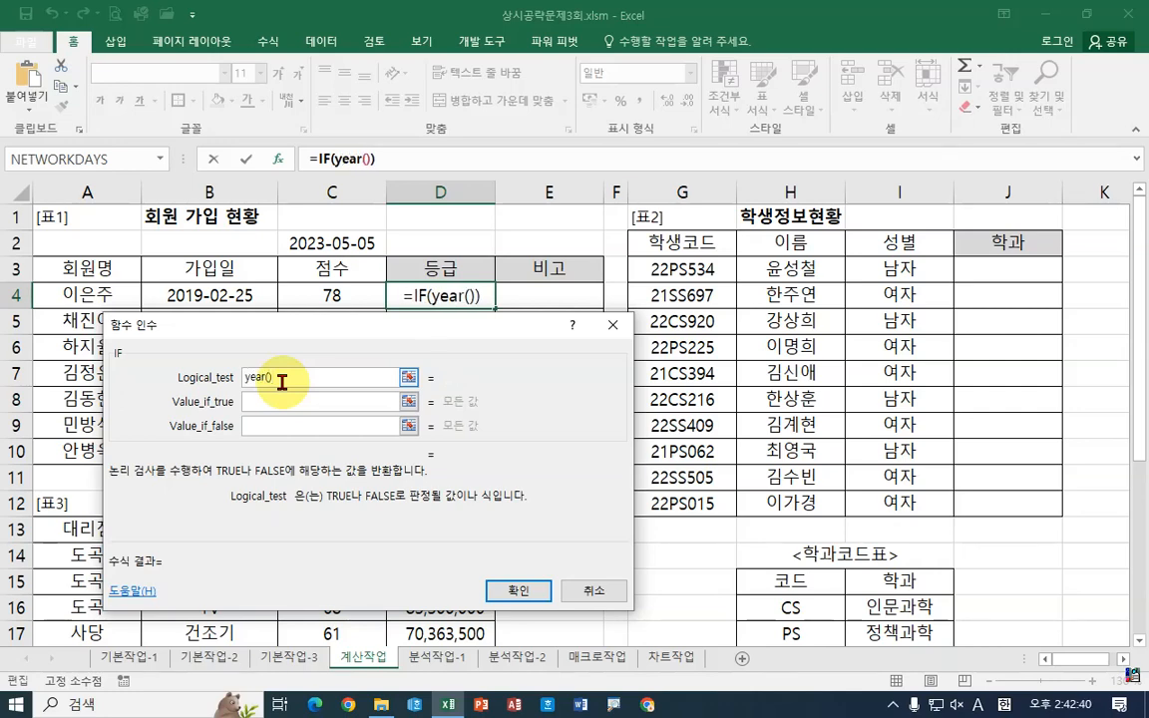
{"action": "left_click", "coordinate": [337, 159]}
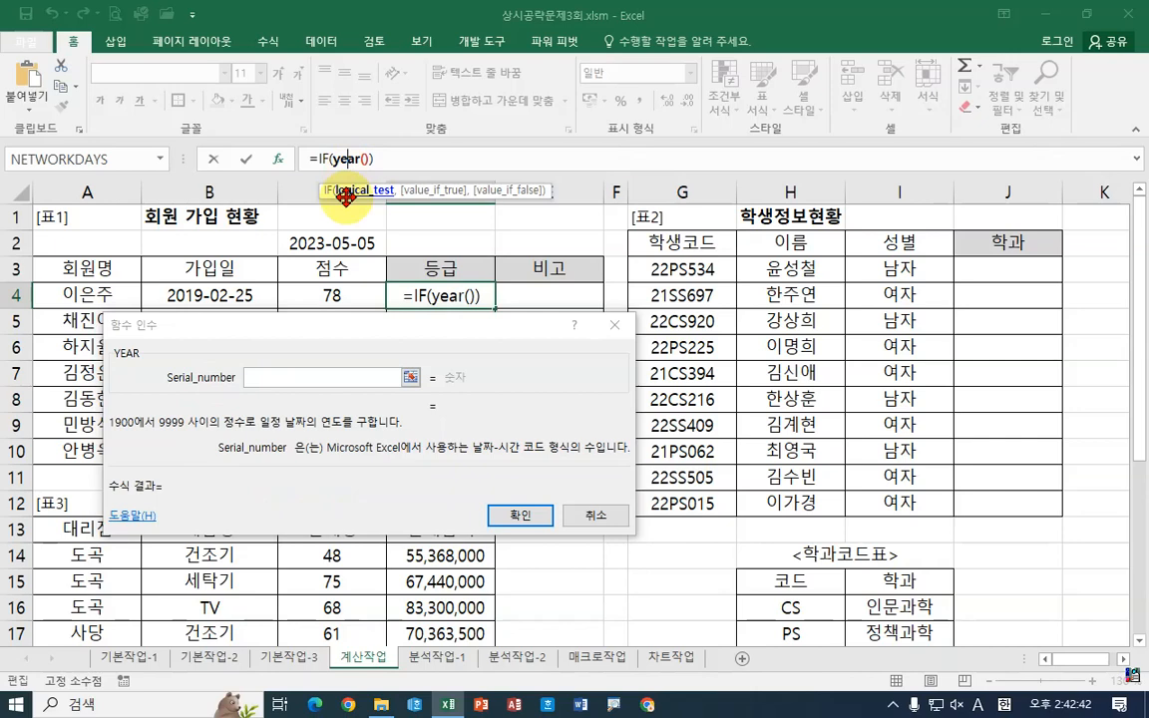
{"action": "left_click", "coordinate": [281, 377]}
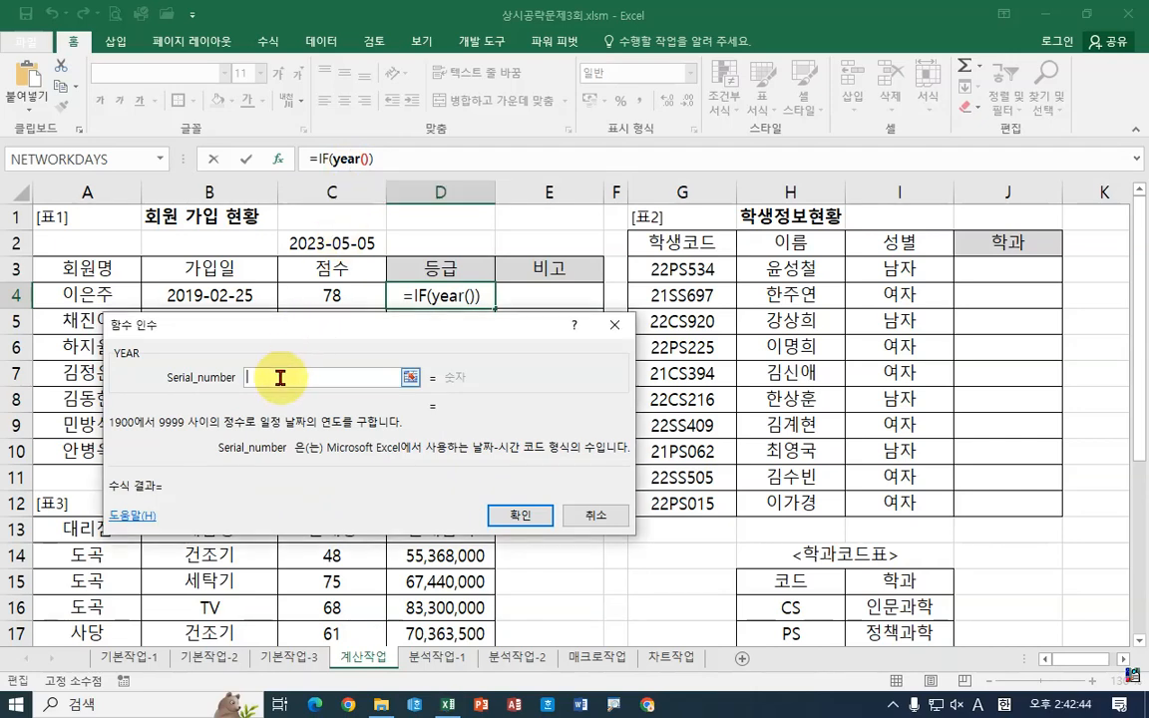
{"action": "left_click", "coordinate": [317, 245]}
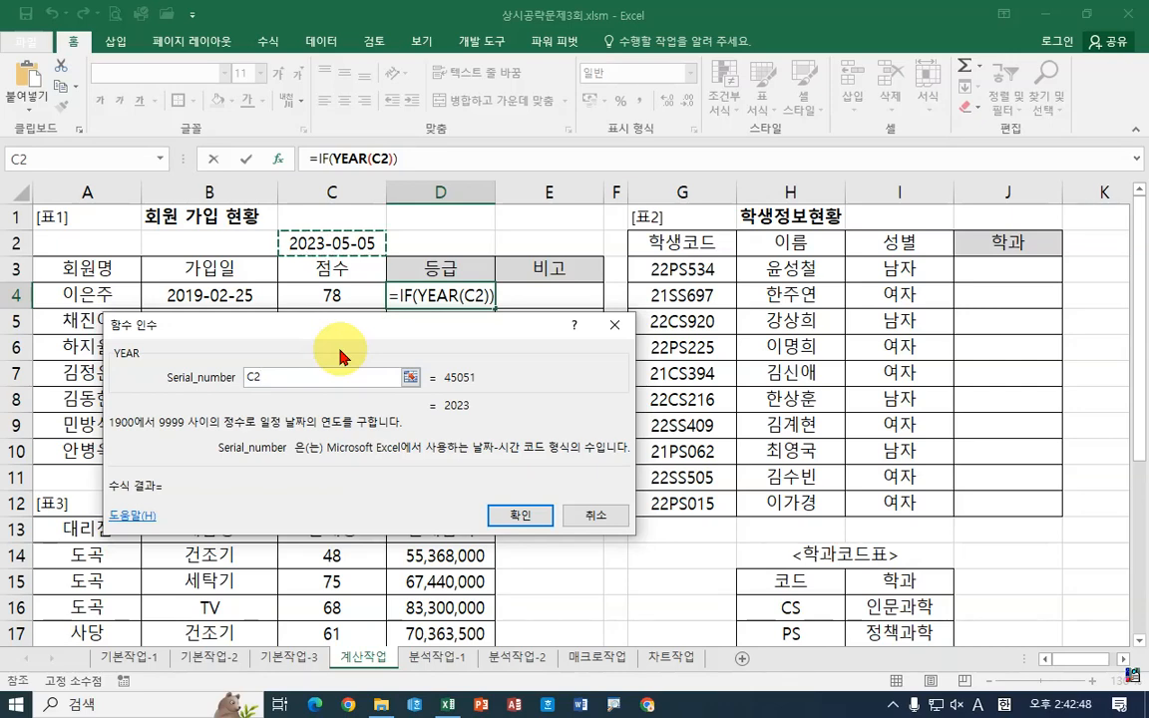
Extend the outer IF's Logical_test by subtracting a YEAR function of the 가입일 in B4 from YEAR(C2)
{"action": "left_click", "coordinate": [319, 158]}
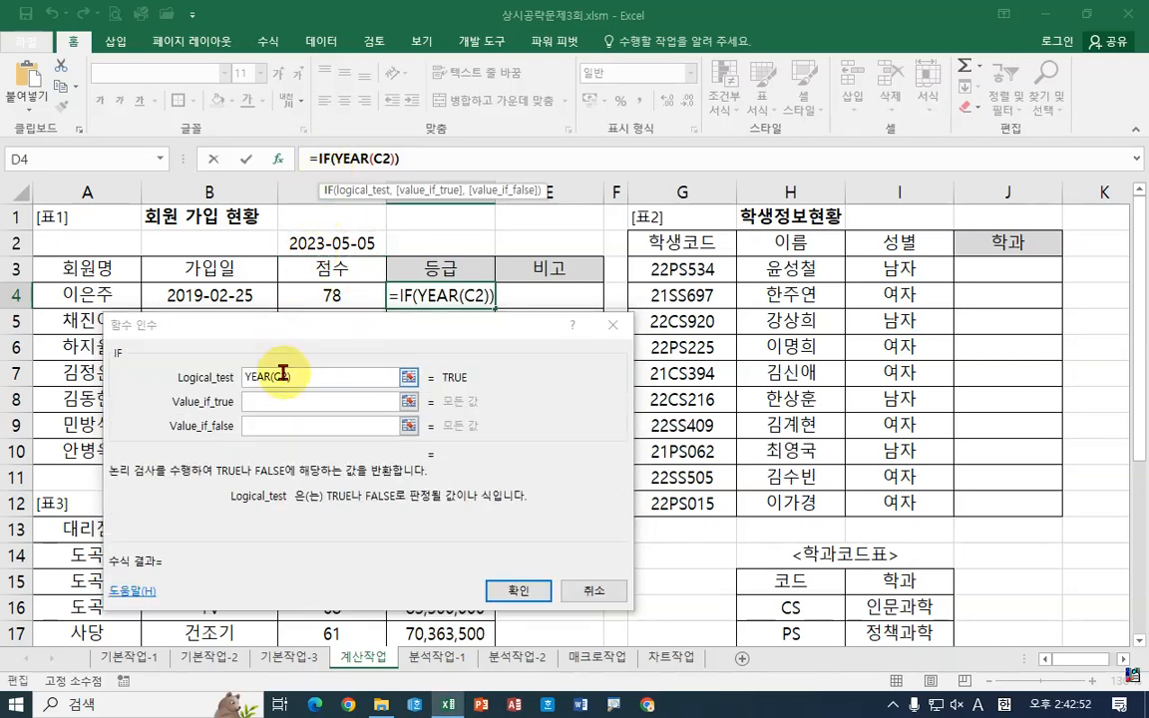
{"action": "left_click", "coordinate": [282, 372]}
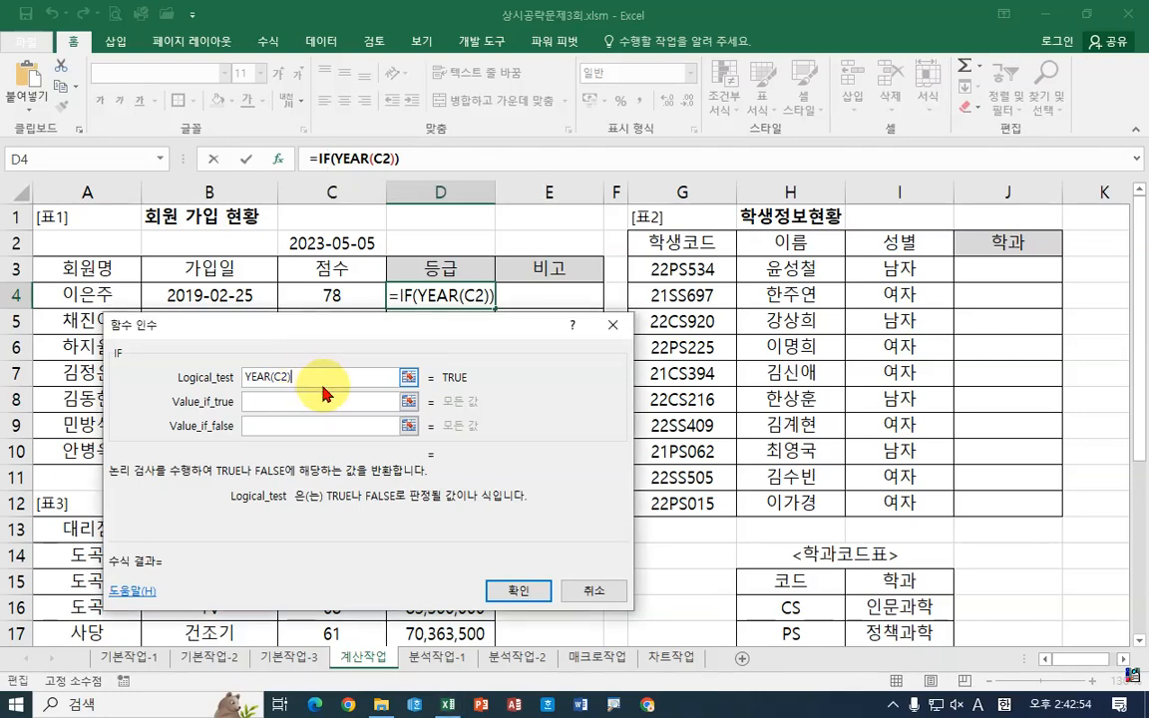
{"action": "type", "text": "-"}
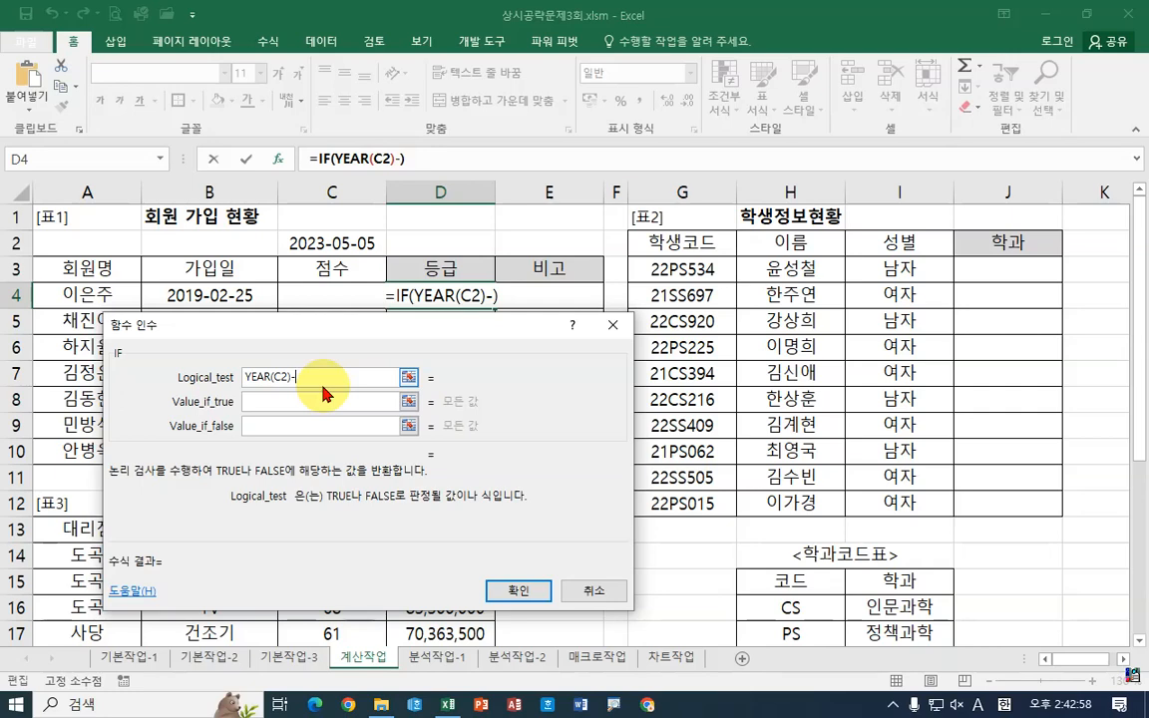
{"action": "type", "text": "year("}
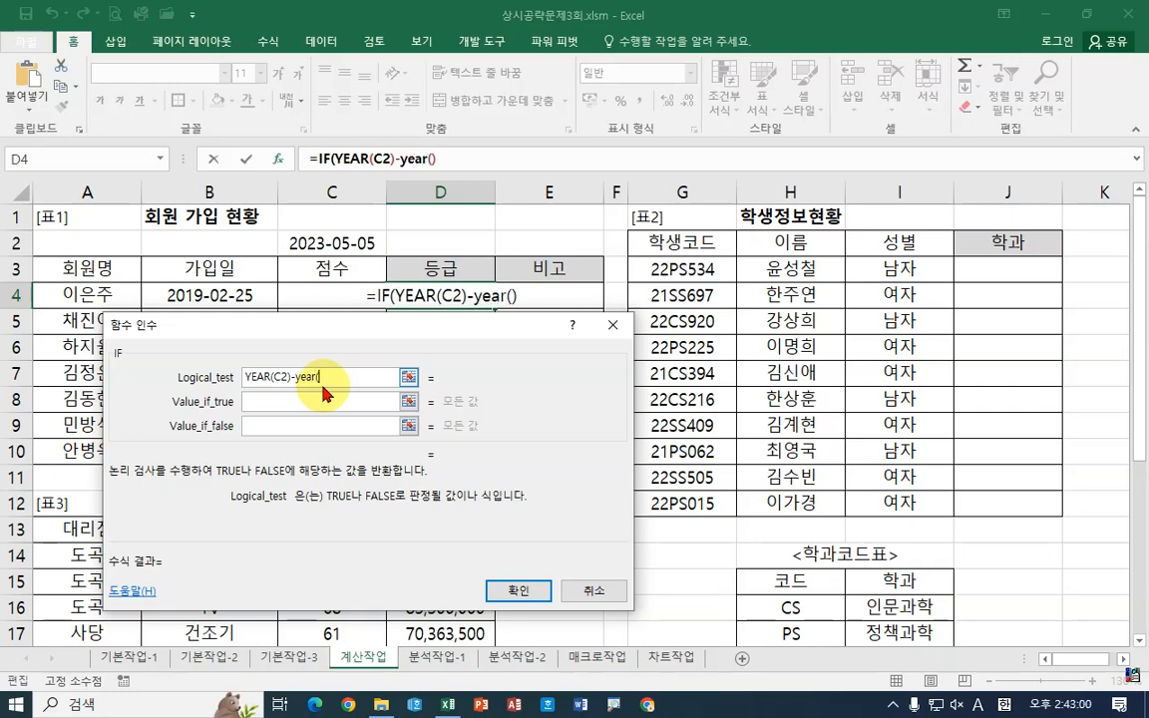
{"action": "type", "text": ")"}
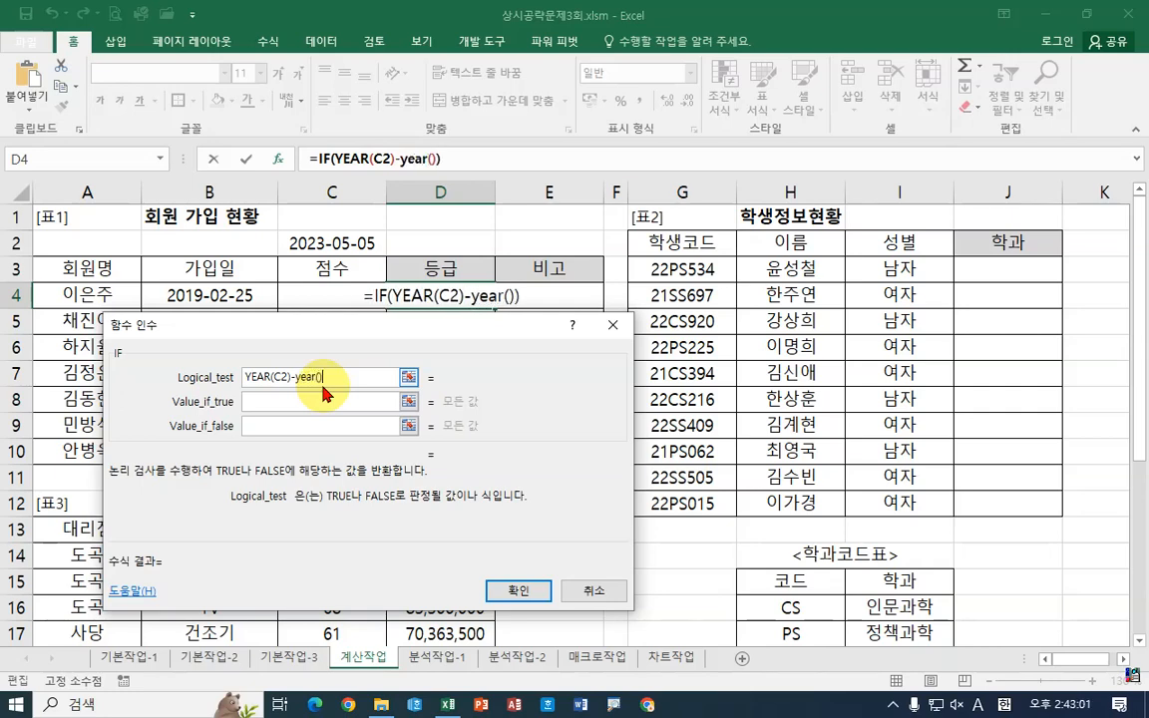
{"action": "left_click", "coordinate": [418, 159]}
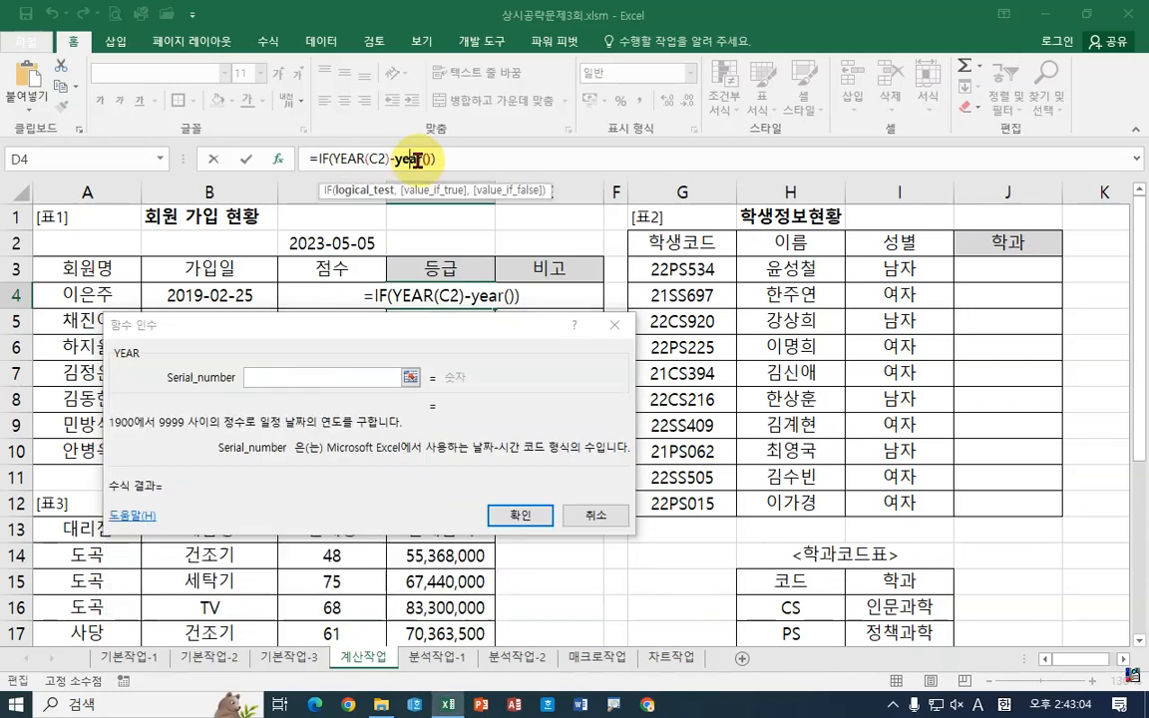
{"action": "left_click", "coordinate": [291, 376]}
{"action": "left_click", "coordinate": [227, 296]}
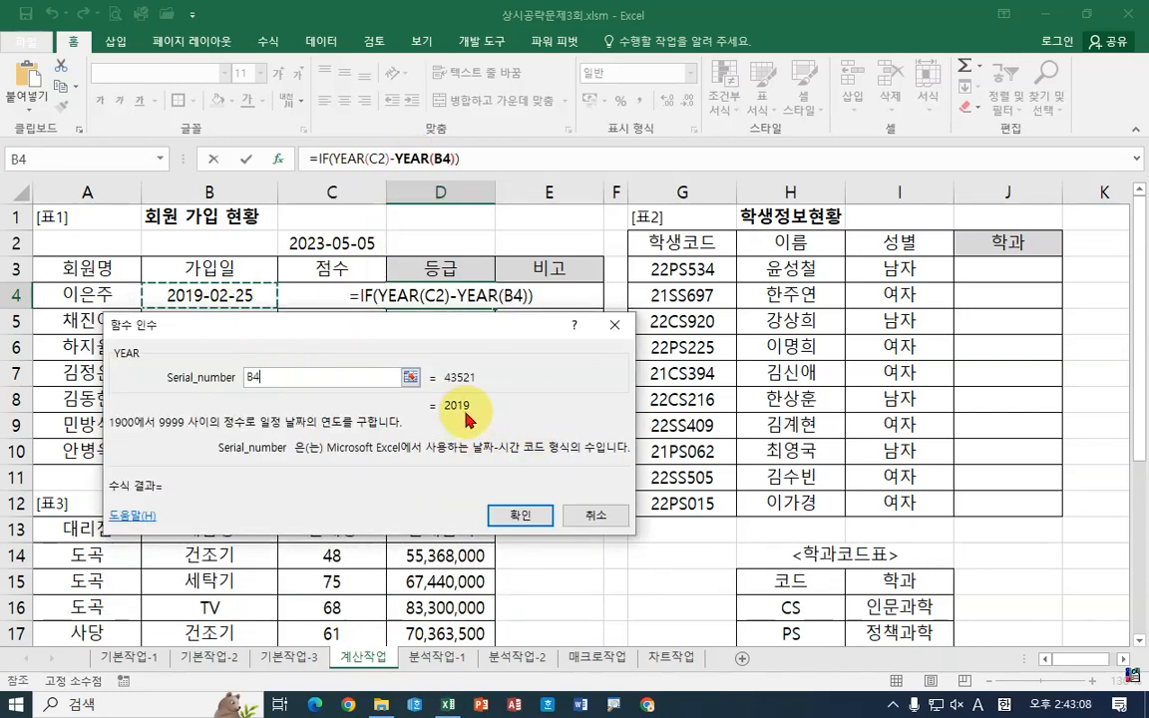
Complete the outer IF's Logical_test with the comparison >=10 after YEAR(C2)-YEAR(B4)
{"action": "left_click", "coordinate": [317, 159]}
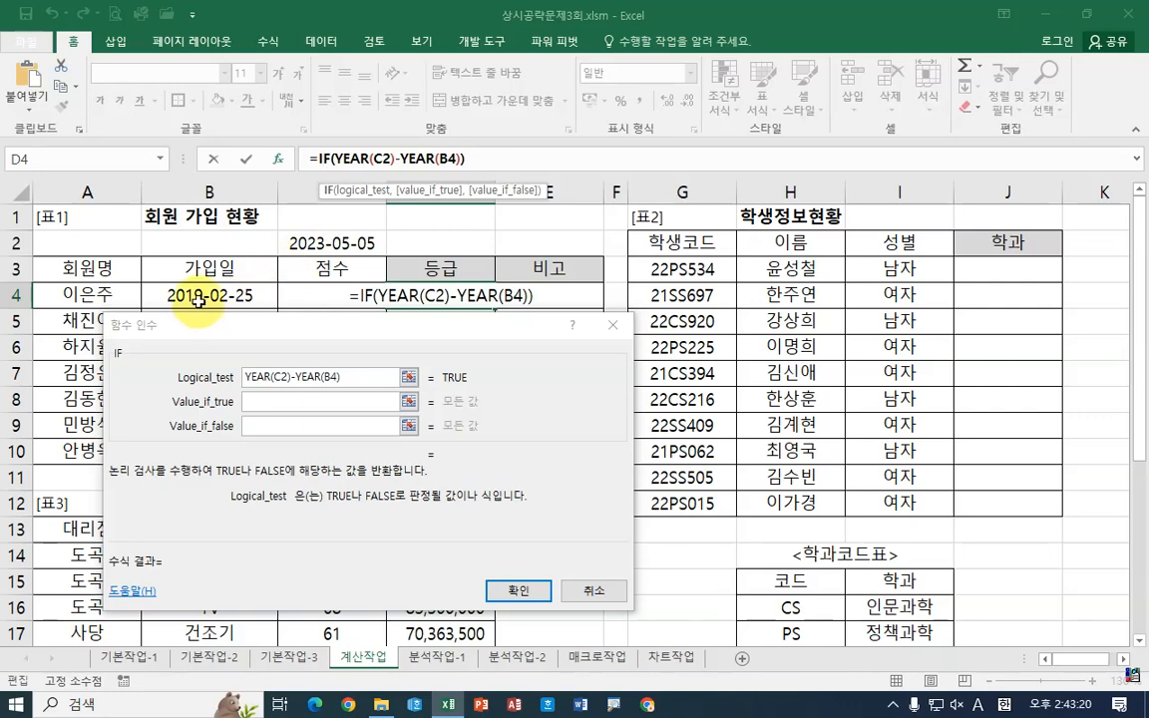
{"action": "left_click", "coordinate": [357, 377]}
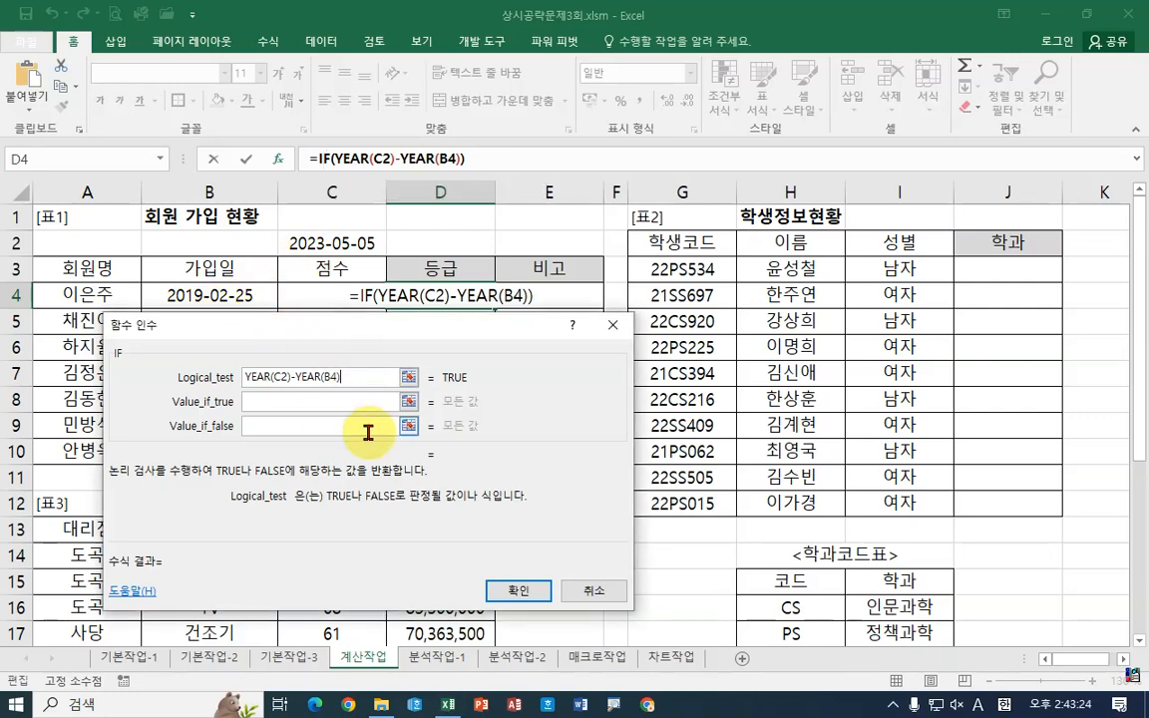
{"action": "type", "text": ">=10"}
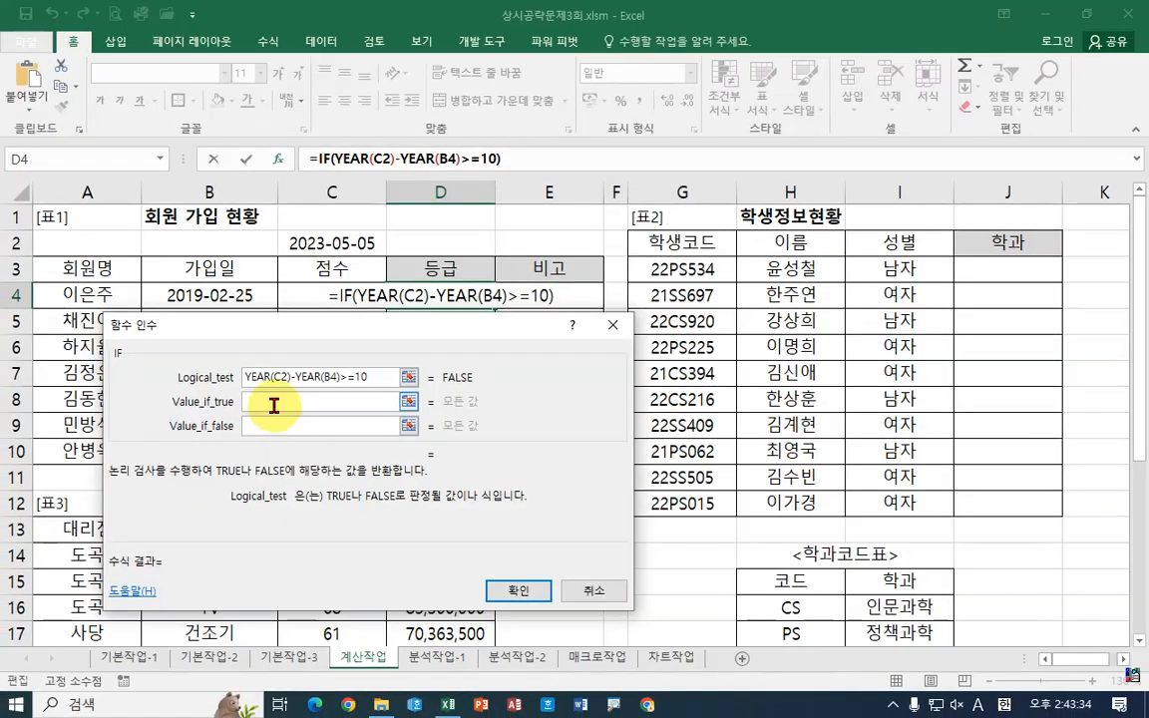
Set the outer IF's Value_if_true to the special character ★
{"action": "left_click", "coordinate": [323, 402]}
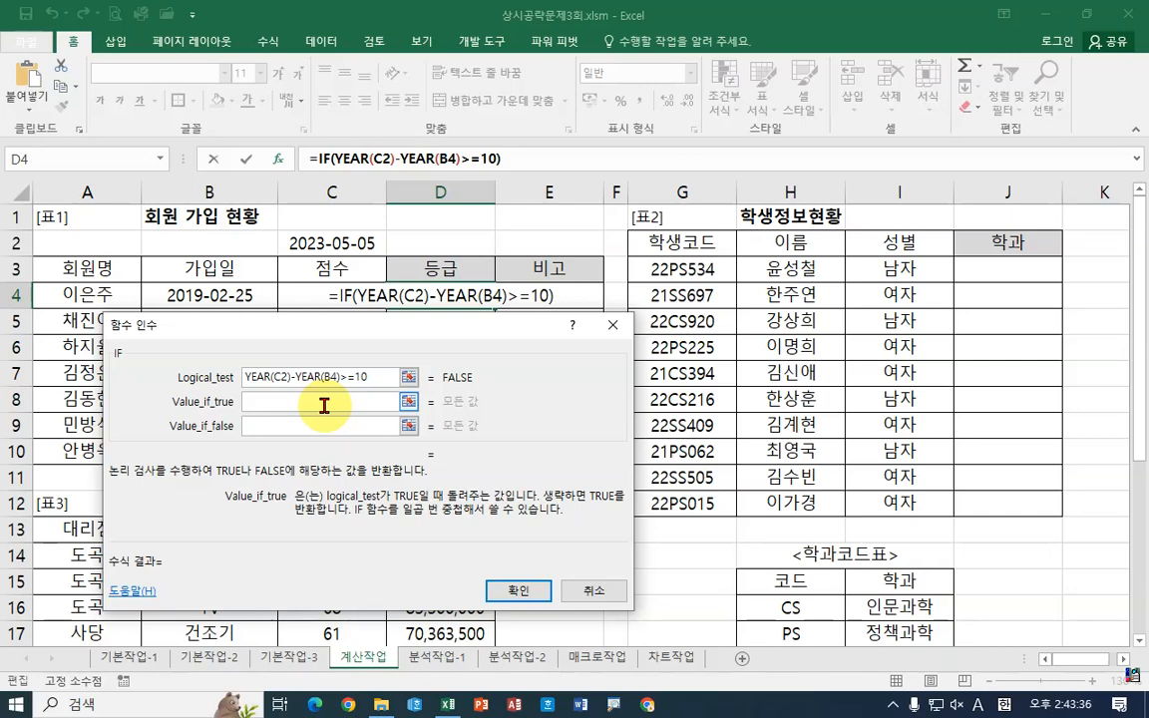
{"action": "type", "text": "a"}
{"action": "key", "text": "BackSpace"}
{"action": "type", "text": "ㅁ"}
{"action": "key", "text": "Hangul_Hanja"}
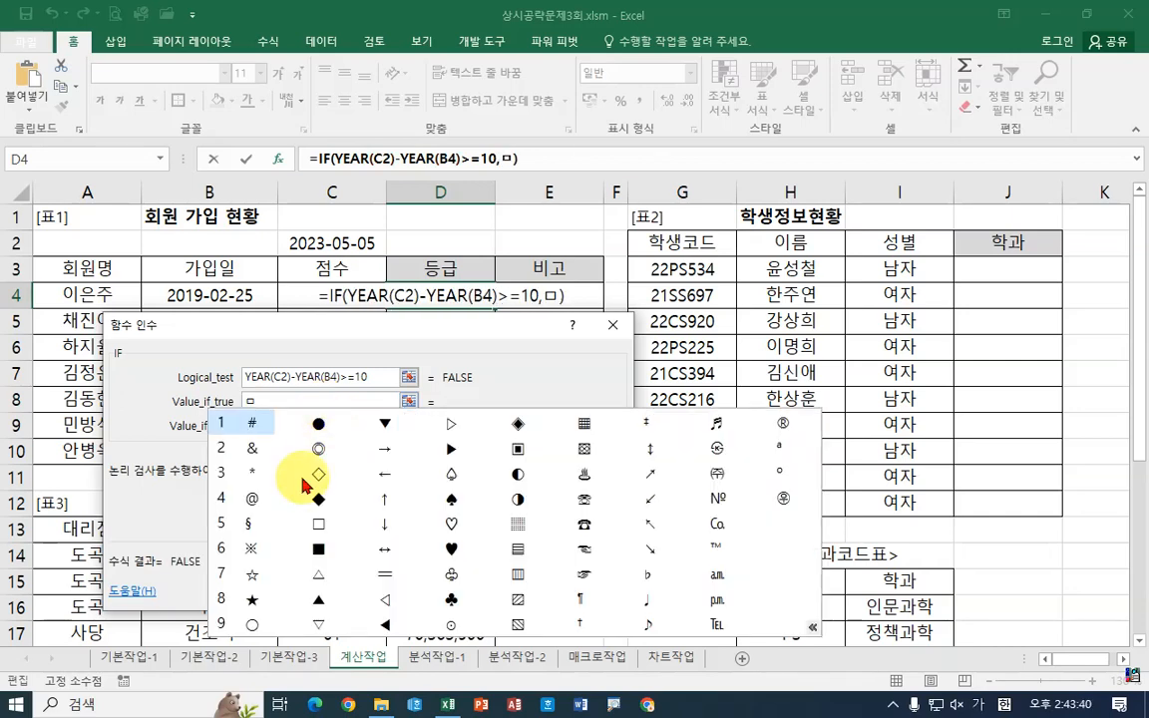
{"action": "left_click", "coordinate": [254, 603]}
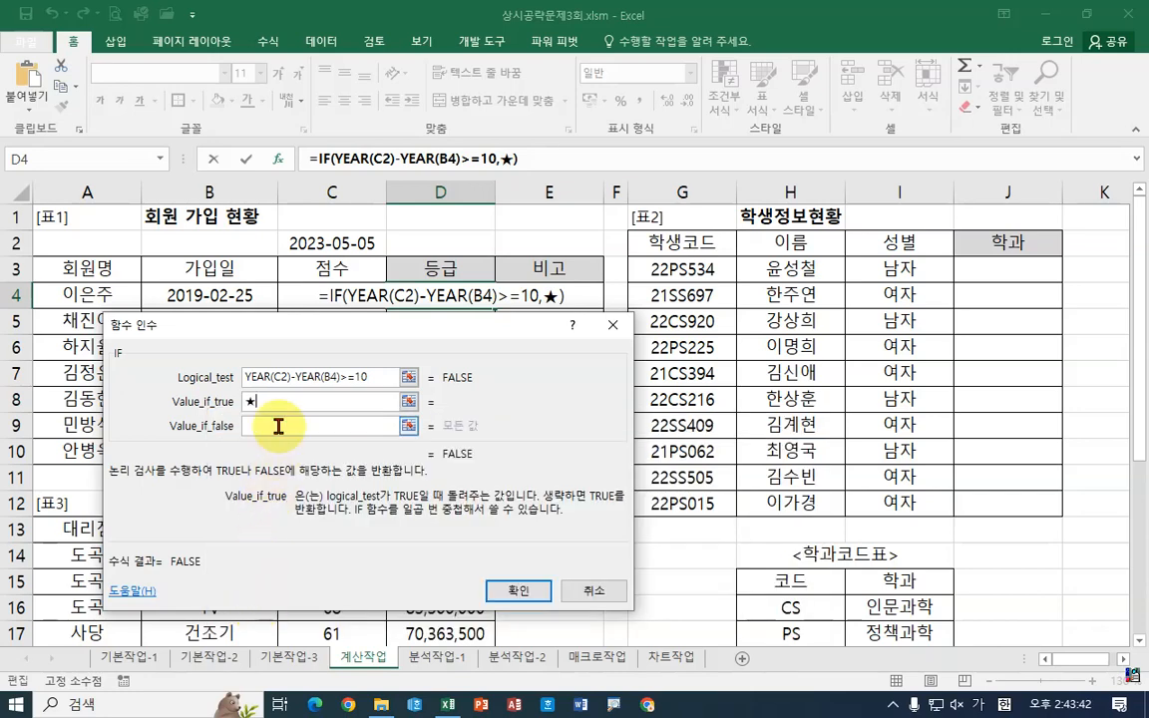
{"action": "left_click", "coordinate": [277, 426]}
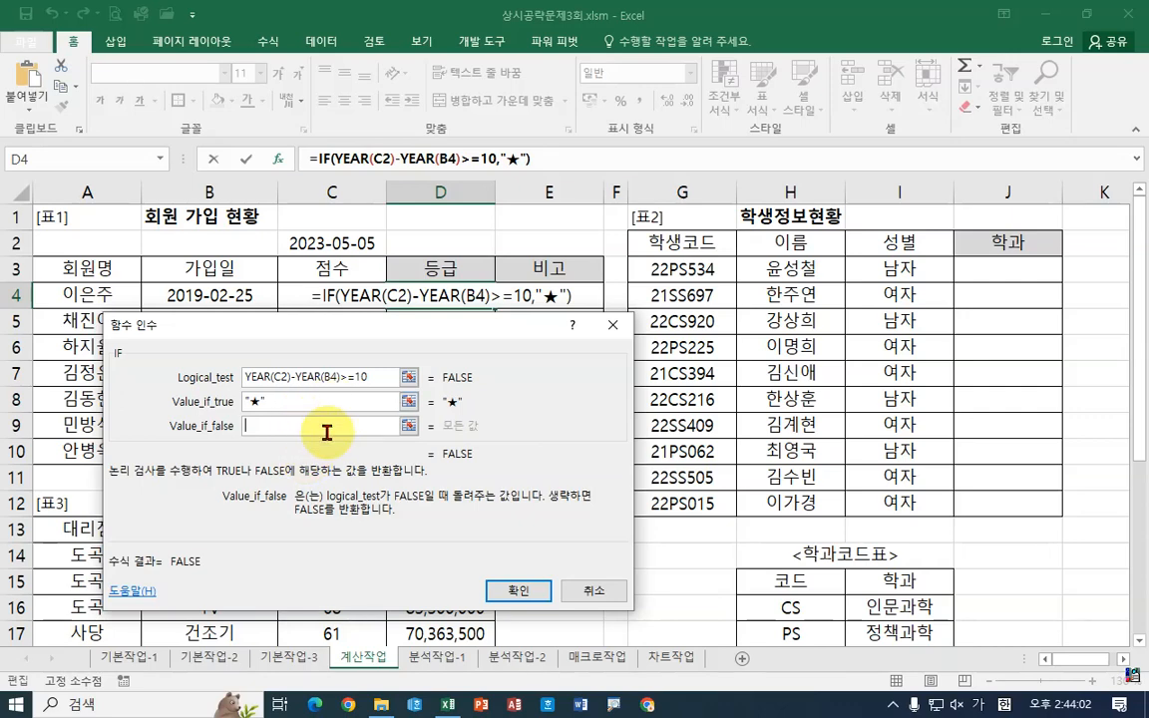
Copy the whole Logical_test expression YEAR(C2)-YEAR(B4)>=10 from the outer IF's arguments
{"action": "left_click", "coordinate": [376, 381]}
{"action": "left_click_drag", "start_coordinate": [377, 384], "coordinate": [227, 381]}
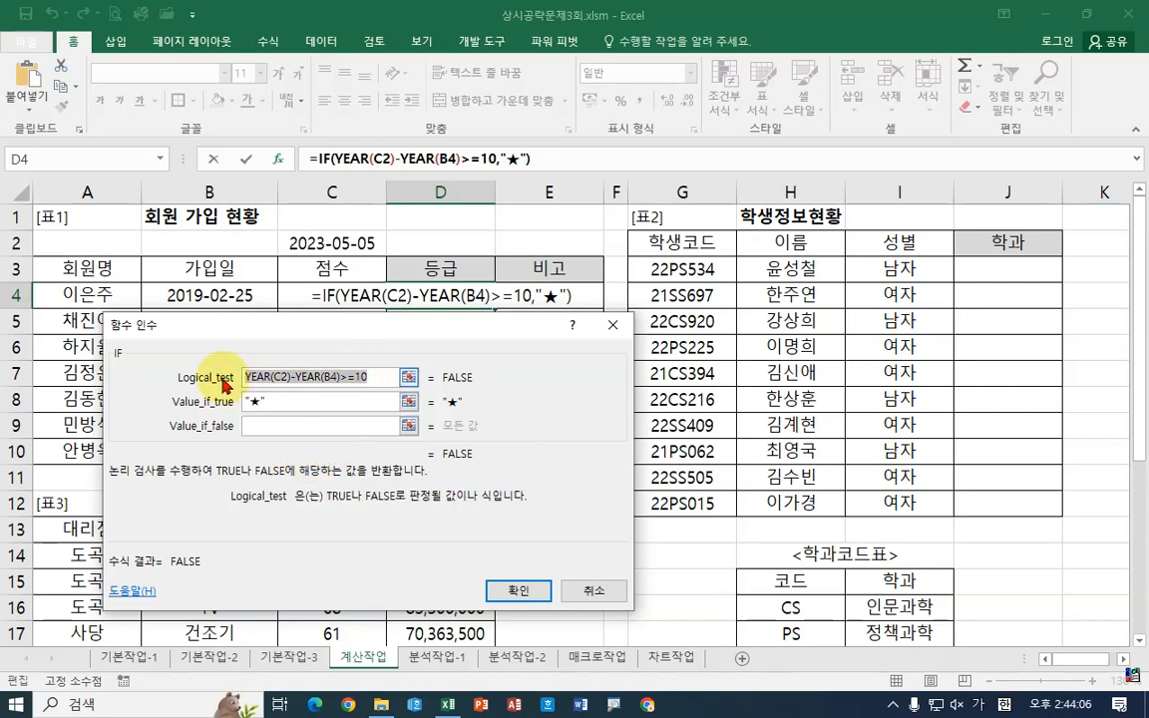
{"action": "left_click_drag", "start_coordinate": [379, 379], "coordinate": [230, 379]}
{"action": "right_click", "coordinate": [274, 378]}
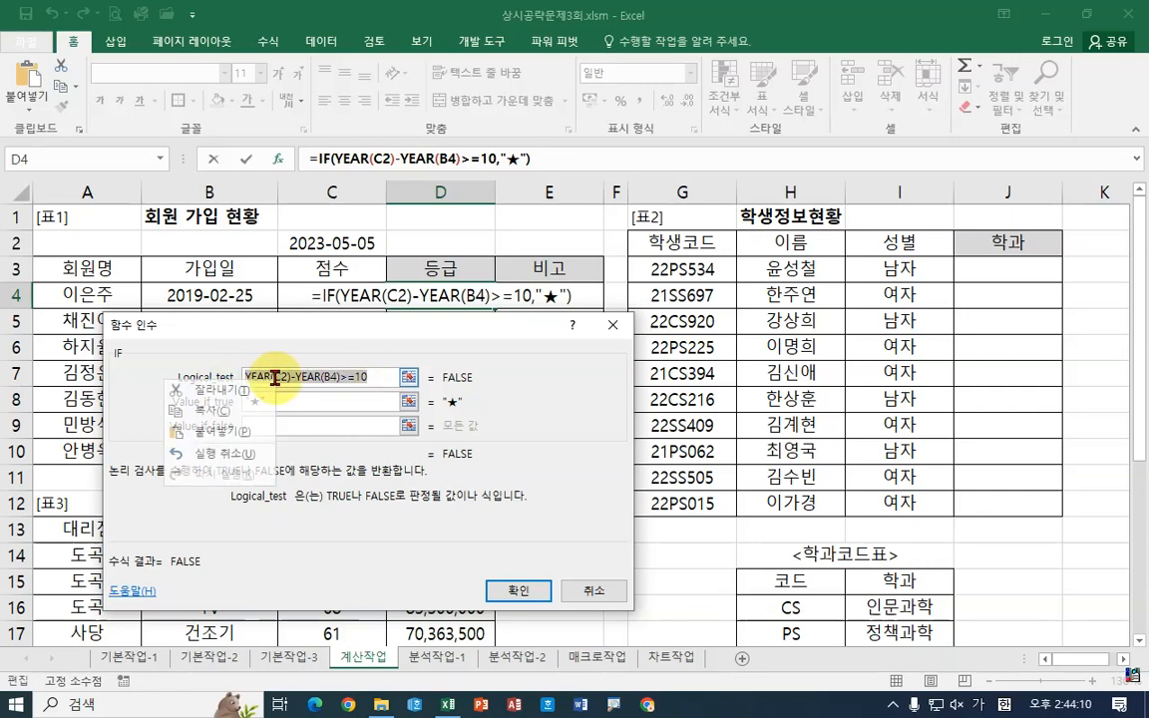
{"action": "left_click", "coordinate": [236, 412]}
Nest an empty IF function in the outer IF's Value_if_false and bring up the nested function's arguments
{"action": "left_click", "coordinate": [291, 430]}
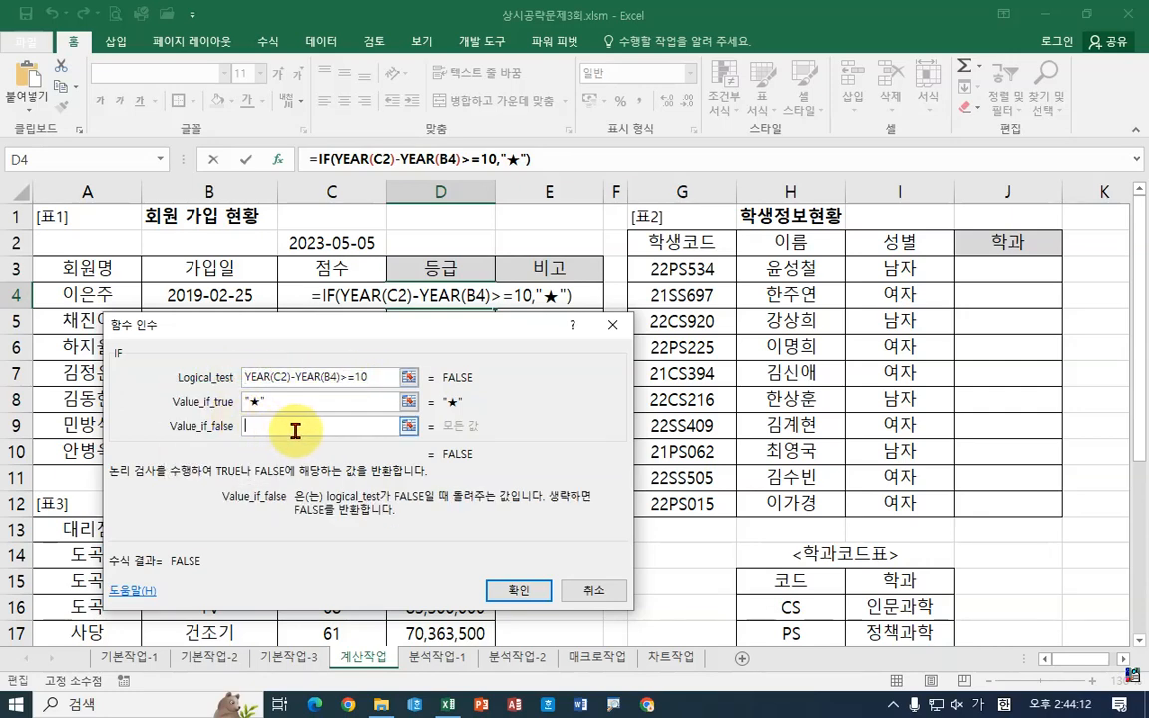
{"action": "type", "text": "ㅑㄹ"}
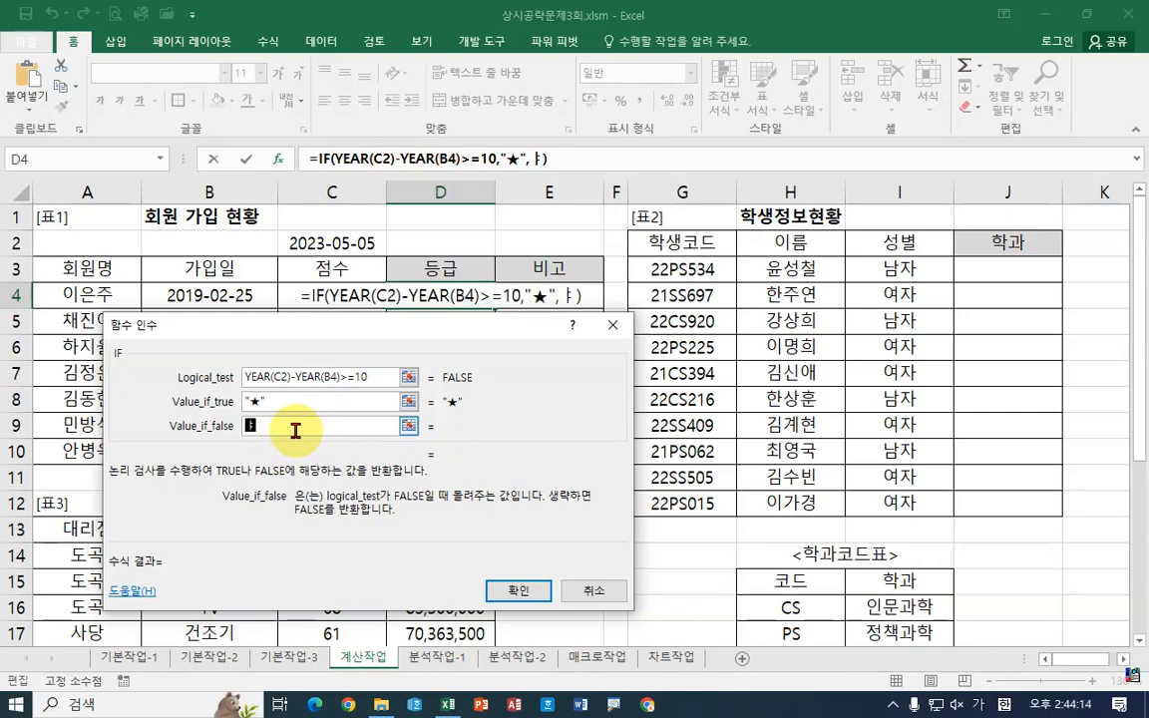
{"action": "key", "text": "BackSpace"}
{"action": "key", "text": "BackSpace"}
{"action": "type", "text": "if"}
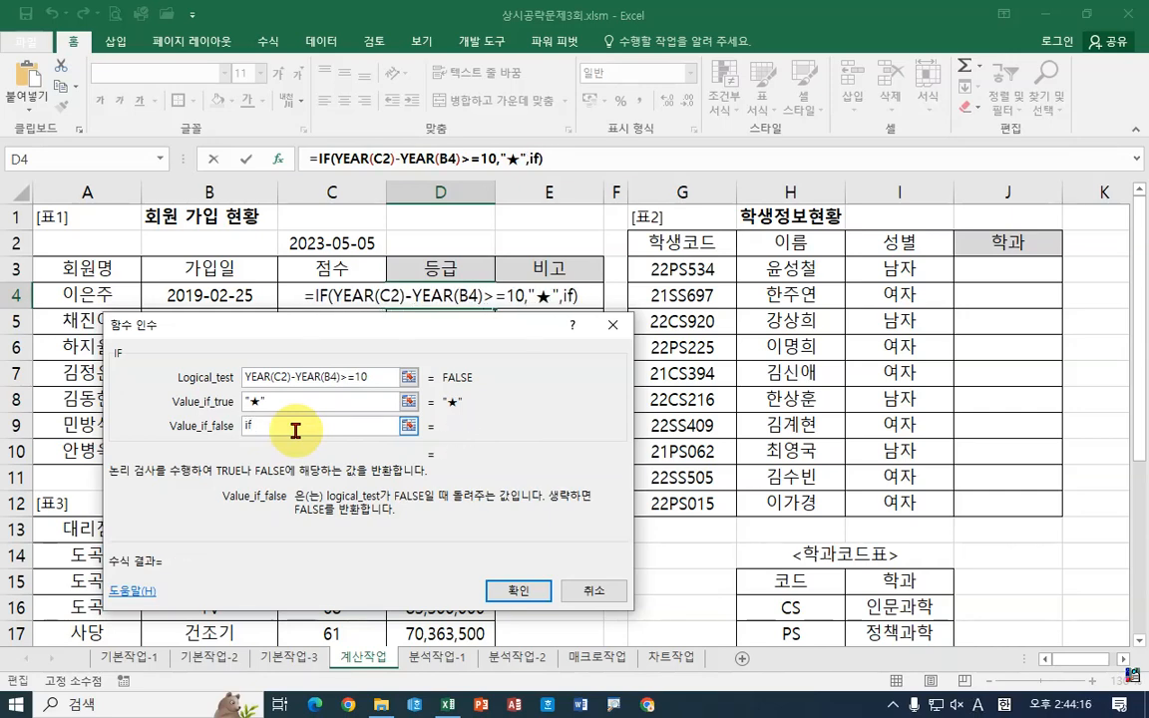
{"action": "type", "text": "()"}
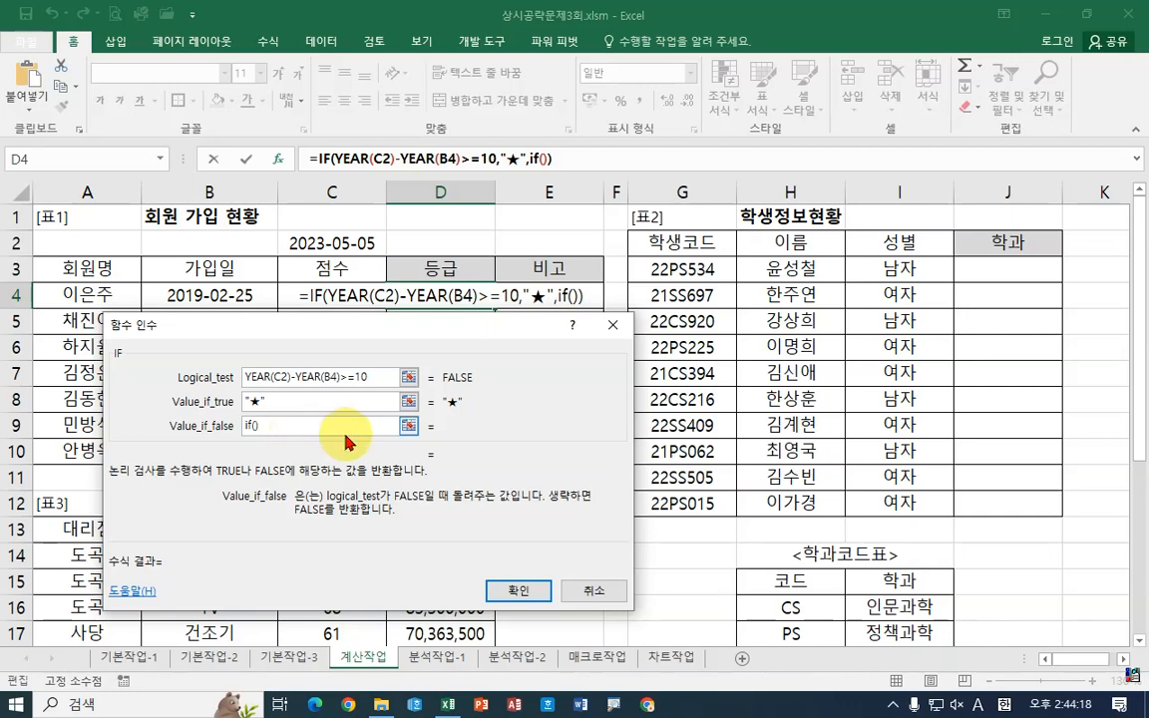
{"action": "key", "text": "Left"}
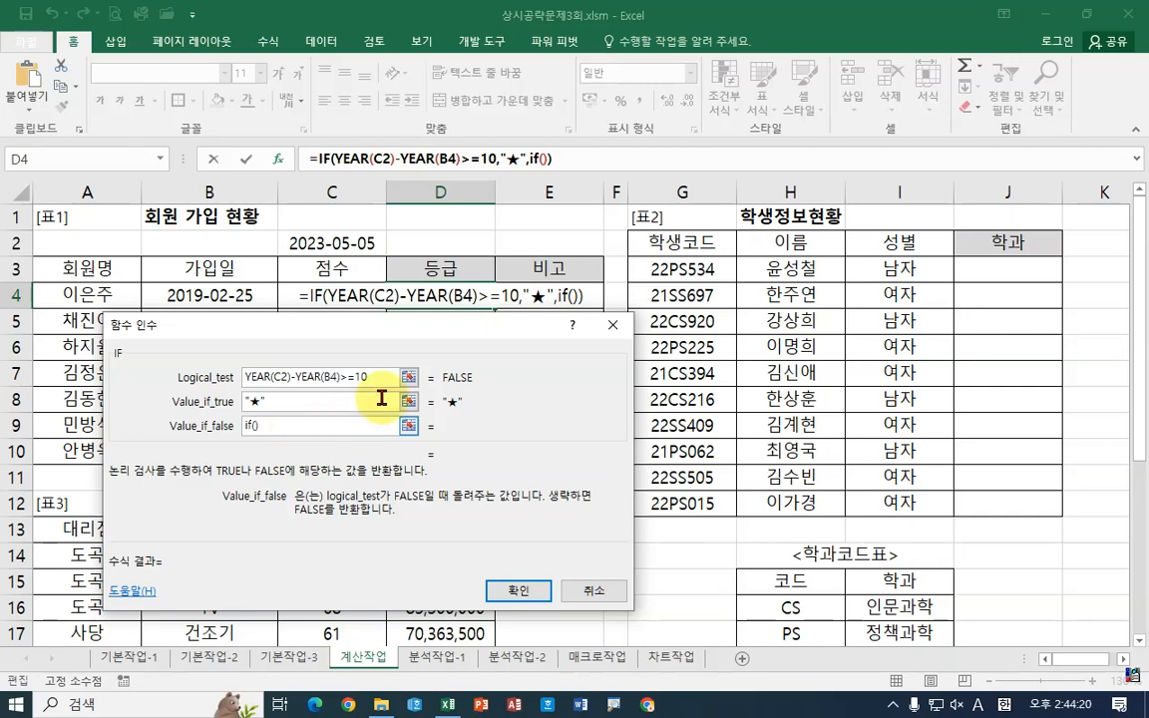
{"action": "left_click", "coordinate": [534, 158]}
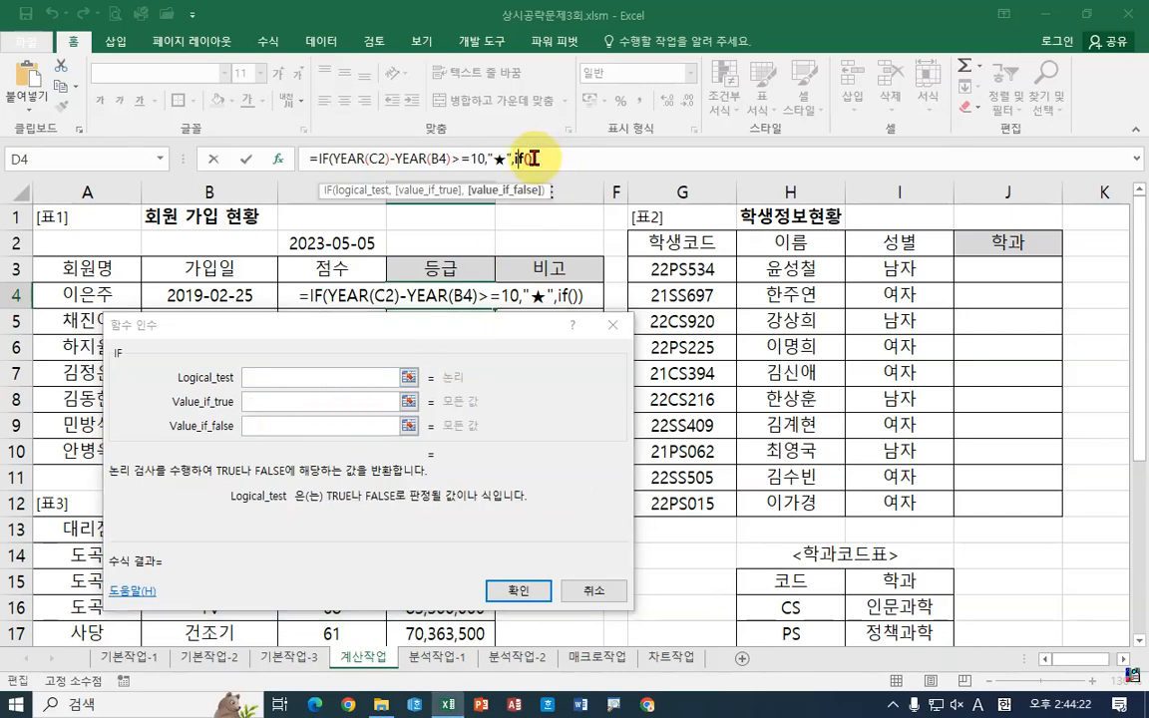
Paste the copied condition as the nested IF's logical test and edit it to YEAR(C2)-YEAR(B4)>=5
{"action": "left_click", "coordinate": [255, 376]}
{"action": "right_click", "coordinate": [253, 377]}
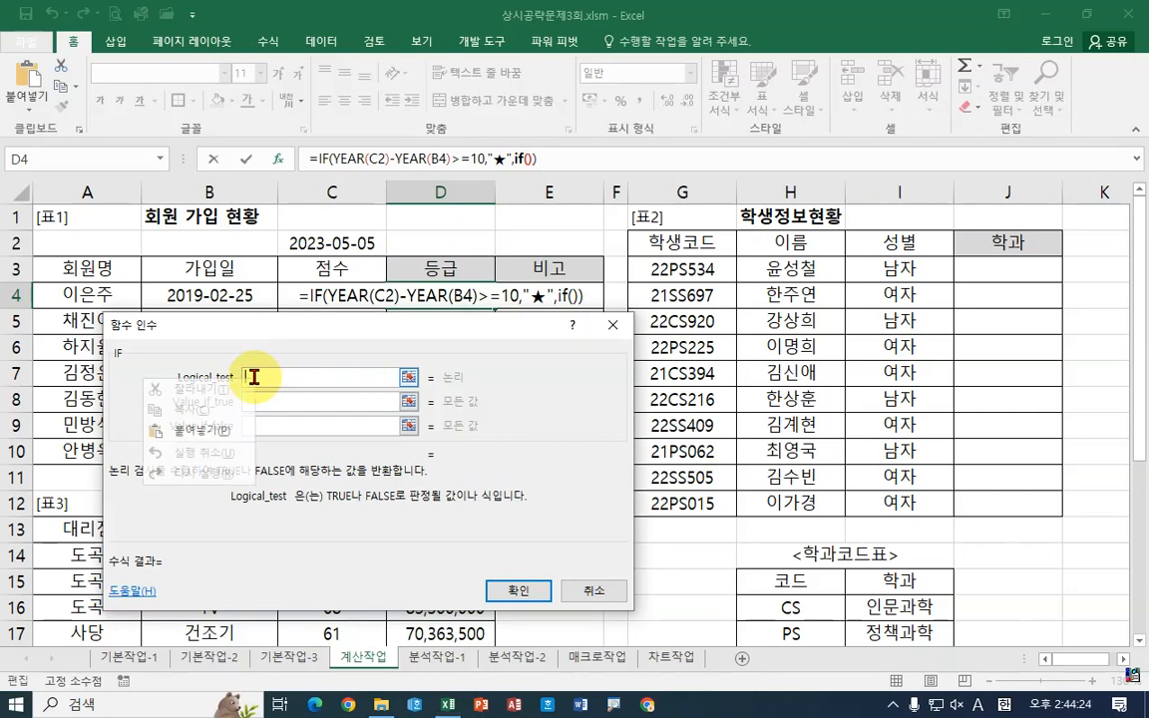
{"action": "left_click", "coordinate": [221, 439]}
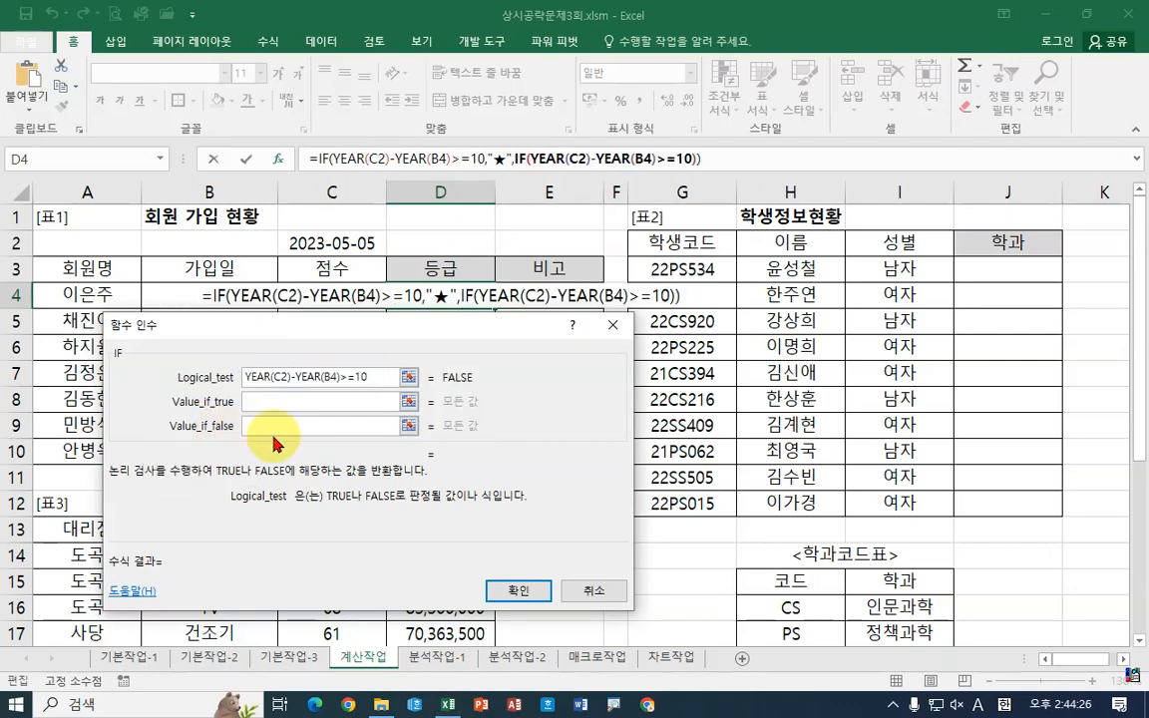
{"action": "key", "text": "BackSpace"}
{"action": "key", "text": "BackSpace"}
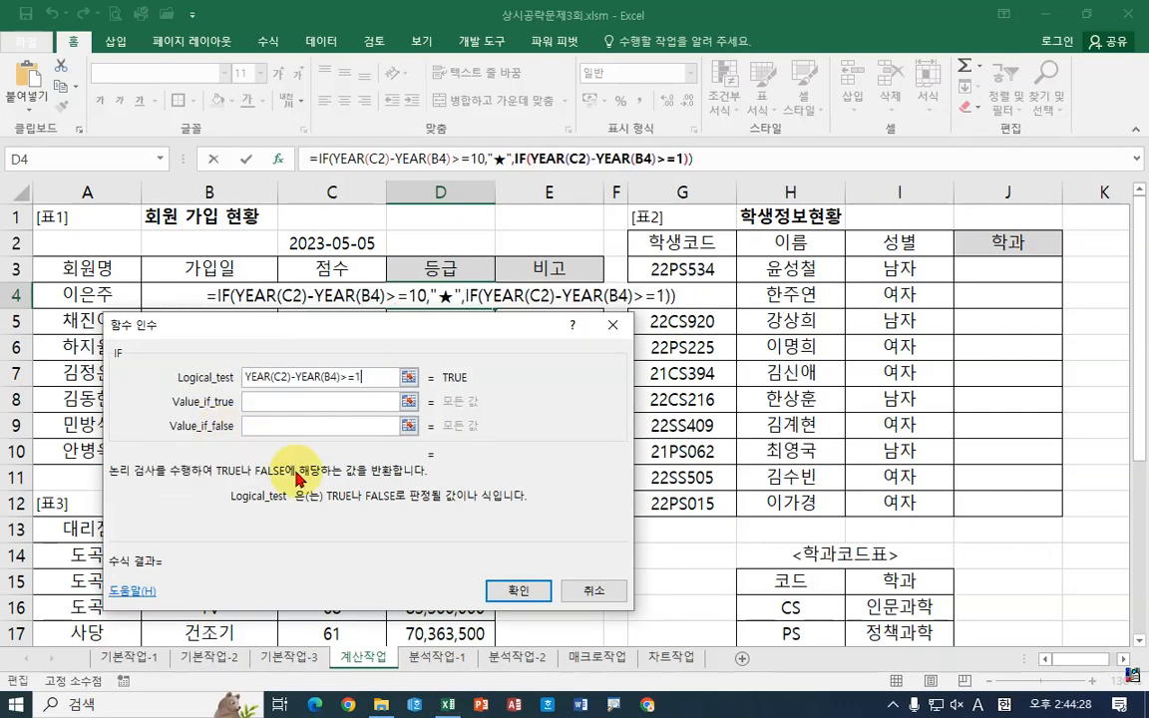
{"action": "type", "text": "5"}
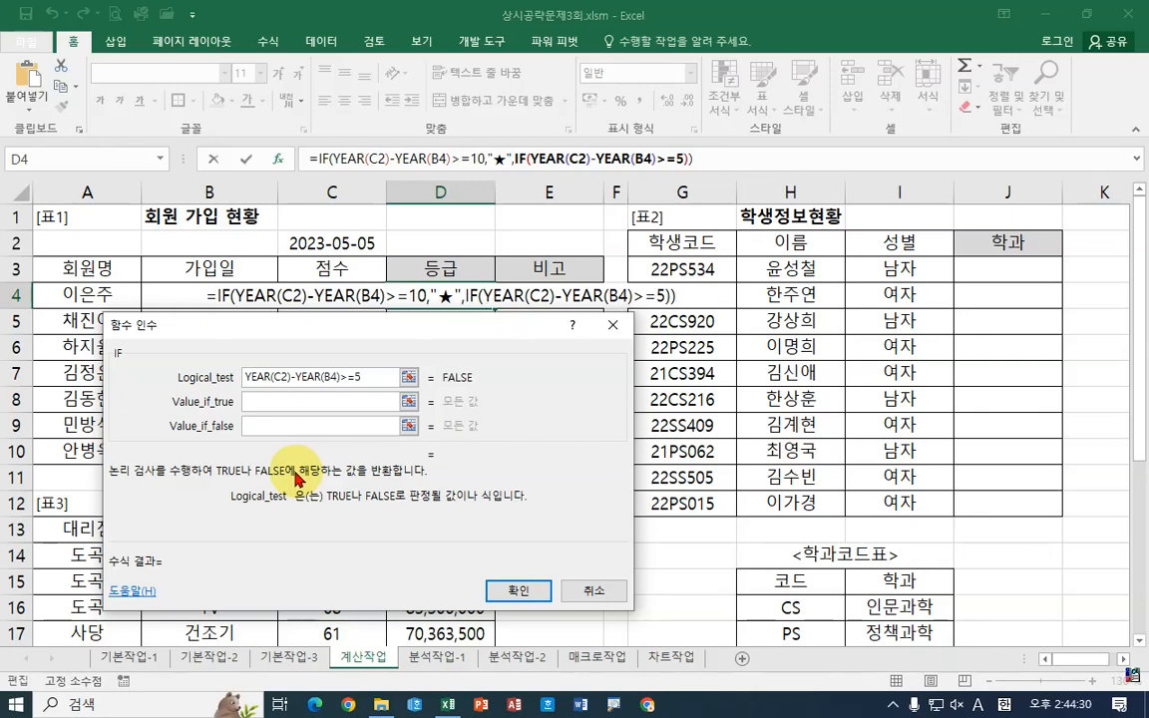
Have the nested IF return "☆" when the test is true and an empty string "" when it is false
{"action": "left_click", "coordinate": [282, 401]}
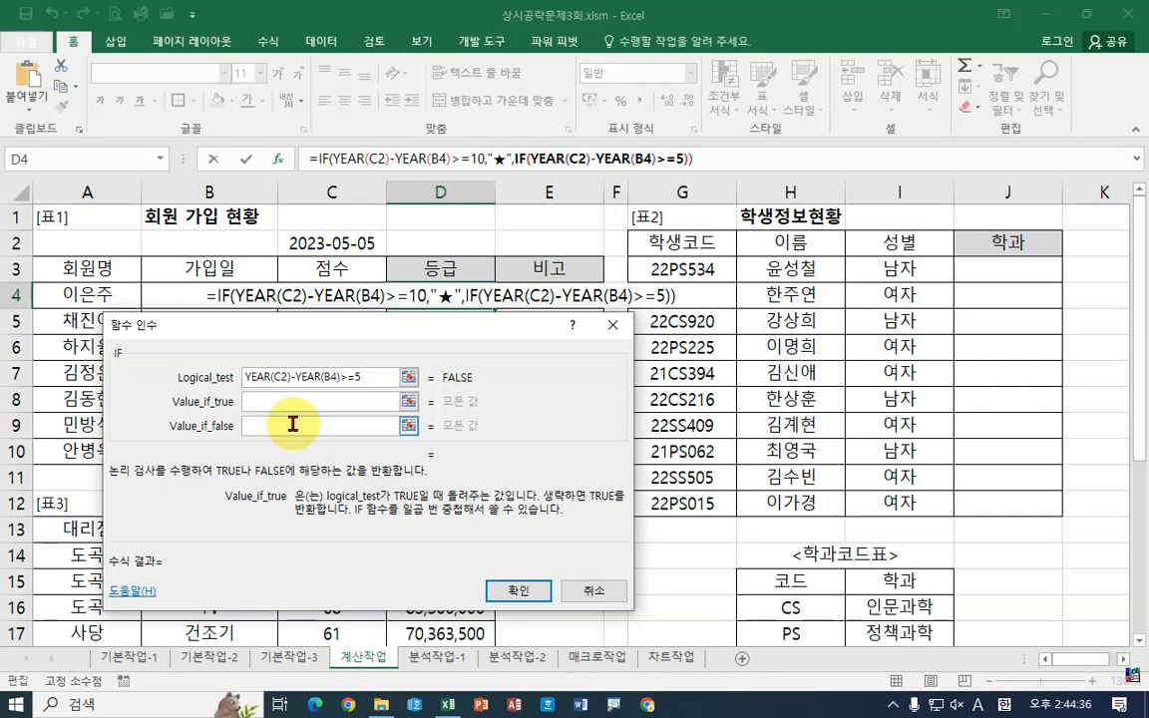
{"action": "type", "text": "a"}
{"action": "key", "text": "BackSpace"}
{"action": "key", "text": "Hangul"}
{"action": "type", "text": "ㅁ"}
{"action": "key", "text": "Hangul_Hanja"}
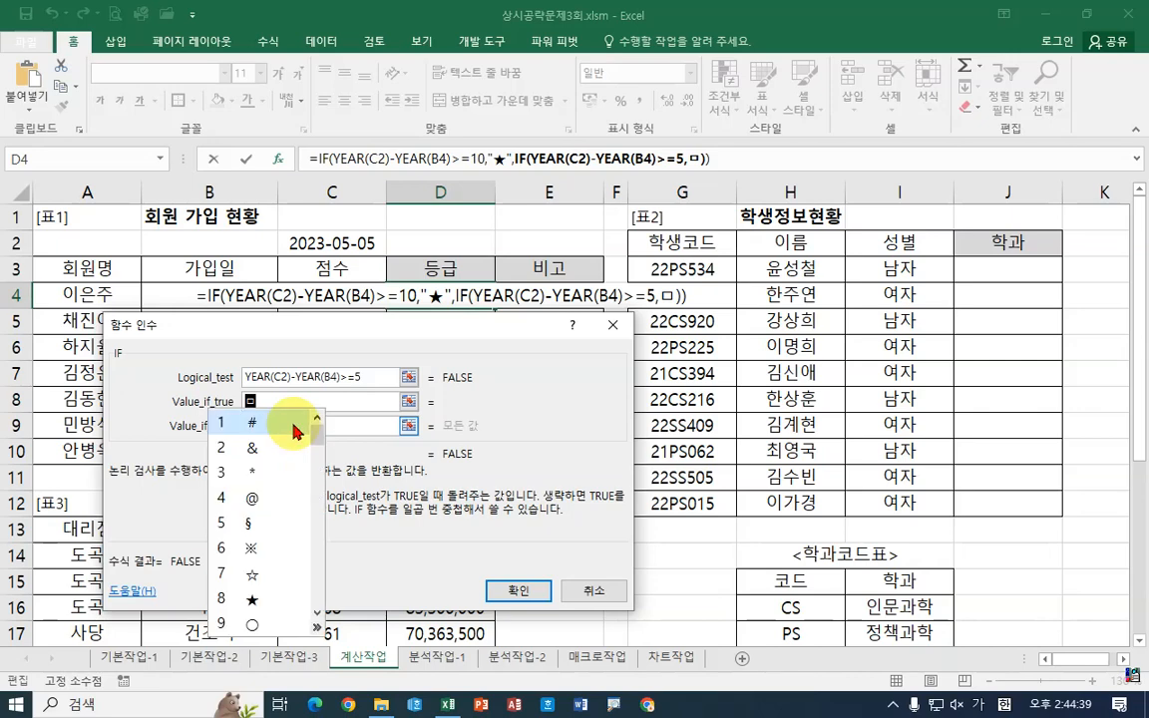
{"action": "left_click", "coordinate": [250, 575]}
{"action": "left_click", "coordinate": [276, 432]}
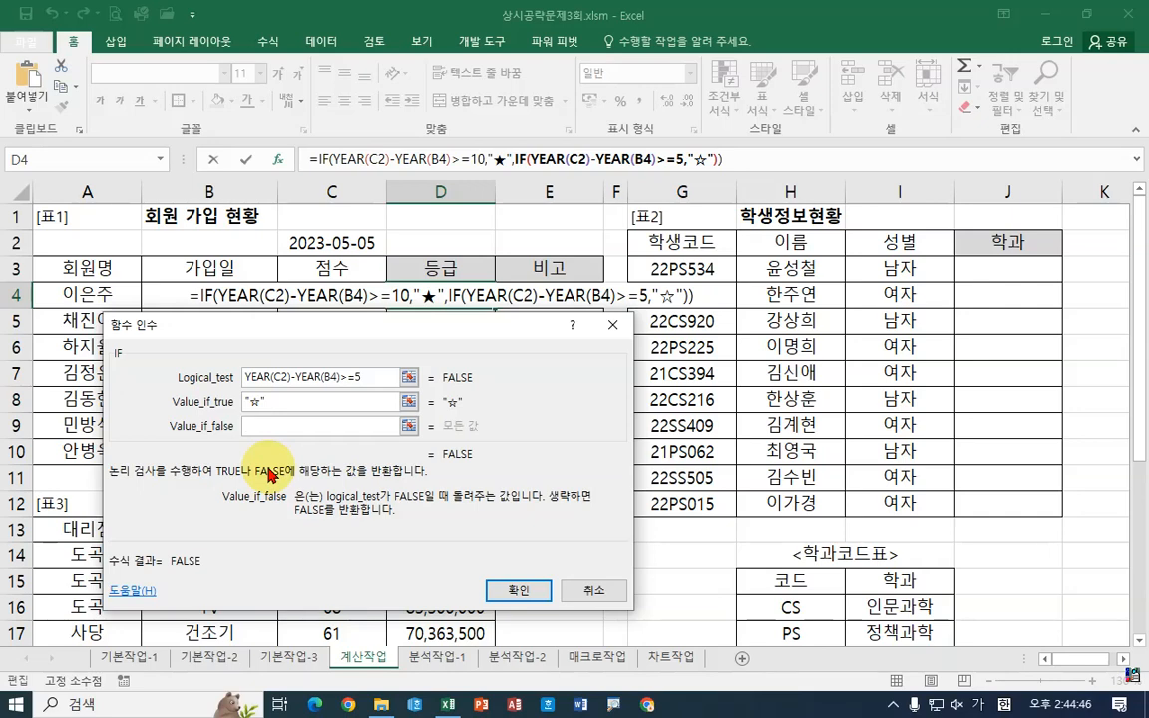
{"action": "type", "text": "\"\""}
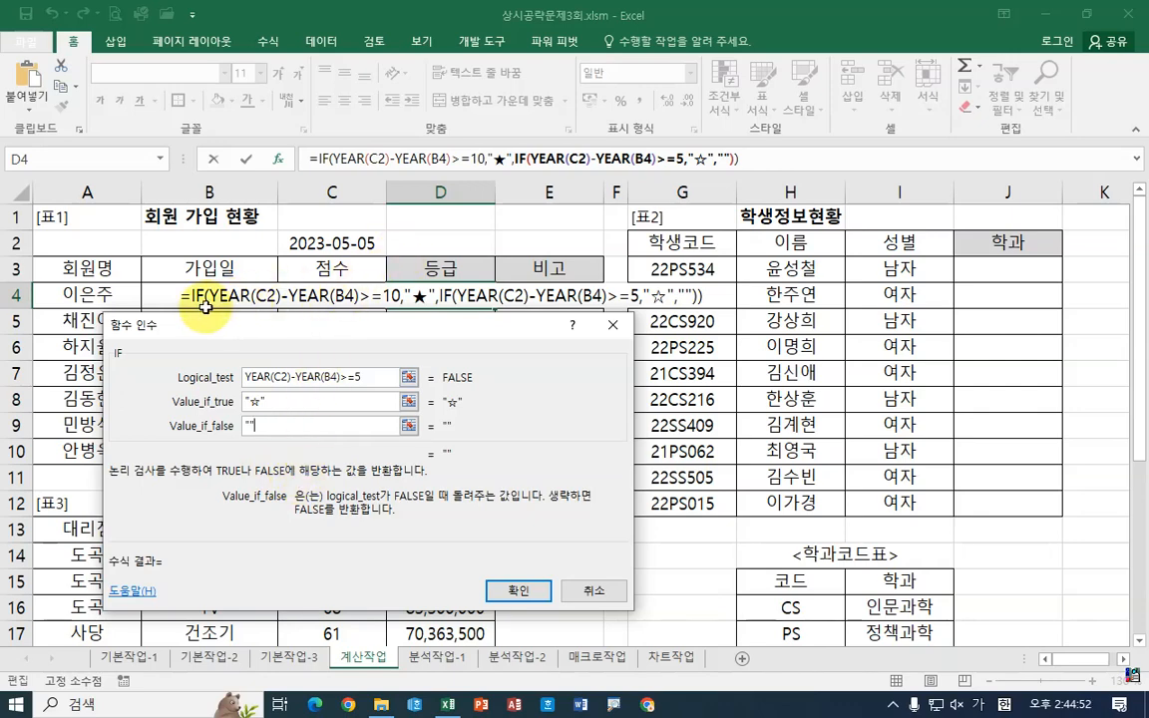
{"action": "left_click_drag", "start_coordinate": [185, 310], "coordinate": [387, 317]}
{"action": "mouse_move", "coordinate": [383, 261]}
{"action": "left_mouse_down"}
{"action": "mouse_move", "coordinate": [402, 257]}
{"action": "mouse_move", "coordinate": [423, 283]}
{"action": "left_mouse_up"}
{"action": "mouse_move", "coordinate": [508, 310]}
{"action": "left_mouse_down"}
{"action": "mouse_move", "coordinate": [610, 309]}
{"action": "mouse_move", "coordinate": [639, 261]}
{"action": "left_mouse_up"}
{"action": "mouse_move", "coordinate": [655, 309]}
{"action": "left_mouse_down"}
{"action": "mouse_move", "coordinate": [672, 309]}
{"action": "mouse_move", "coordinate": [703, 272]}
{"action": "left_mouse_up"}
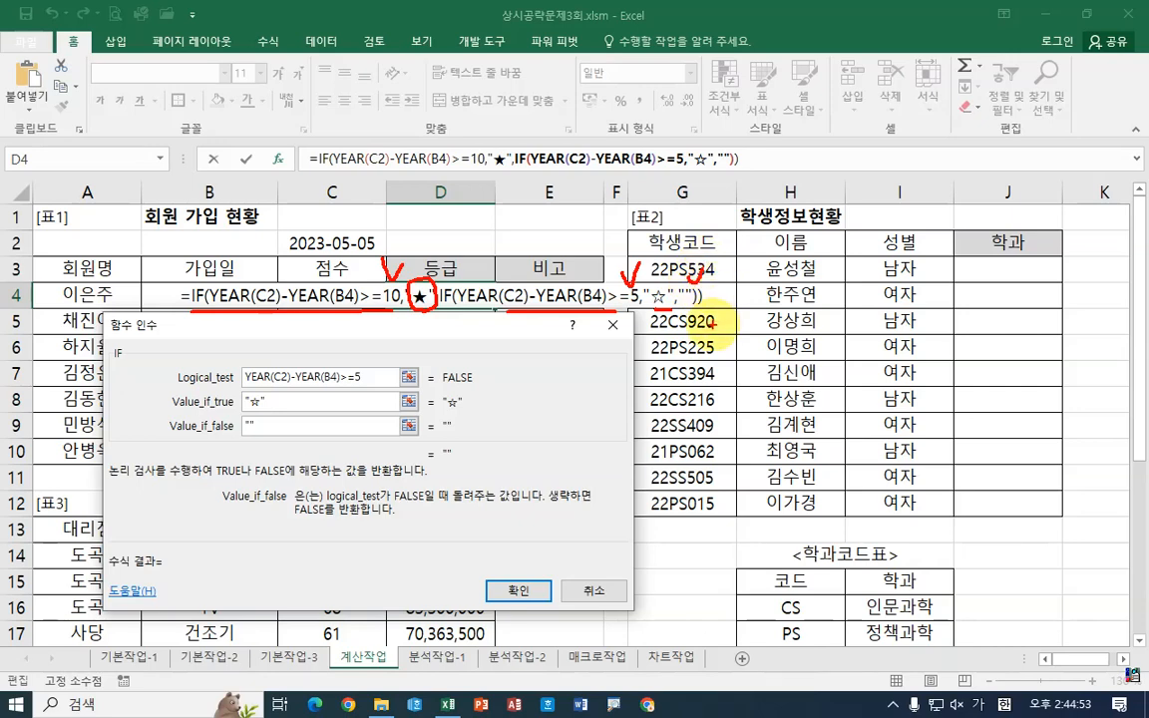
{"action": "left_click_drag", "start_coordinate": [358, 127], "coordinate": [429, 117]}
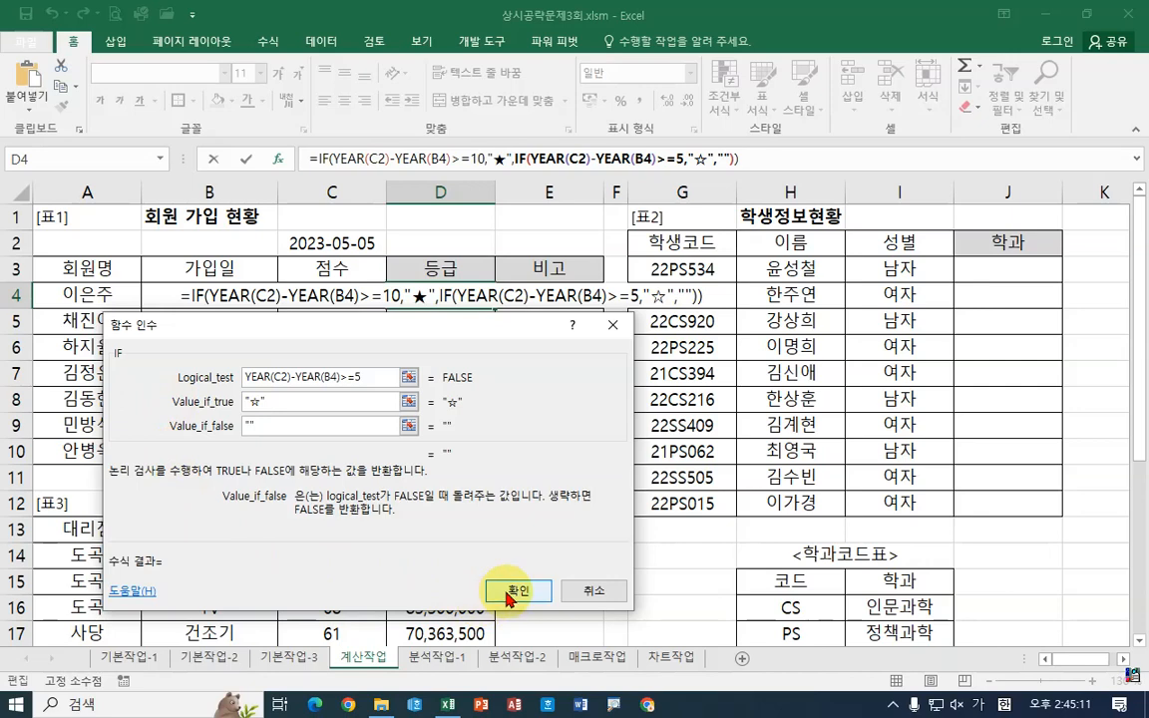
Confirm the nested IF formula in D4 and fill it down through D10
{"action": "left_click", "coordinate": [519, 590]}
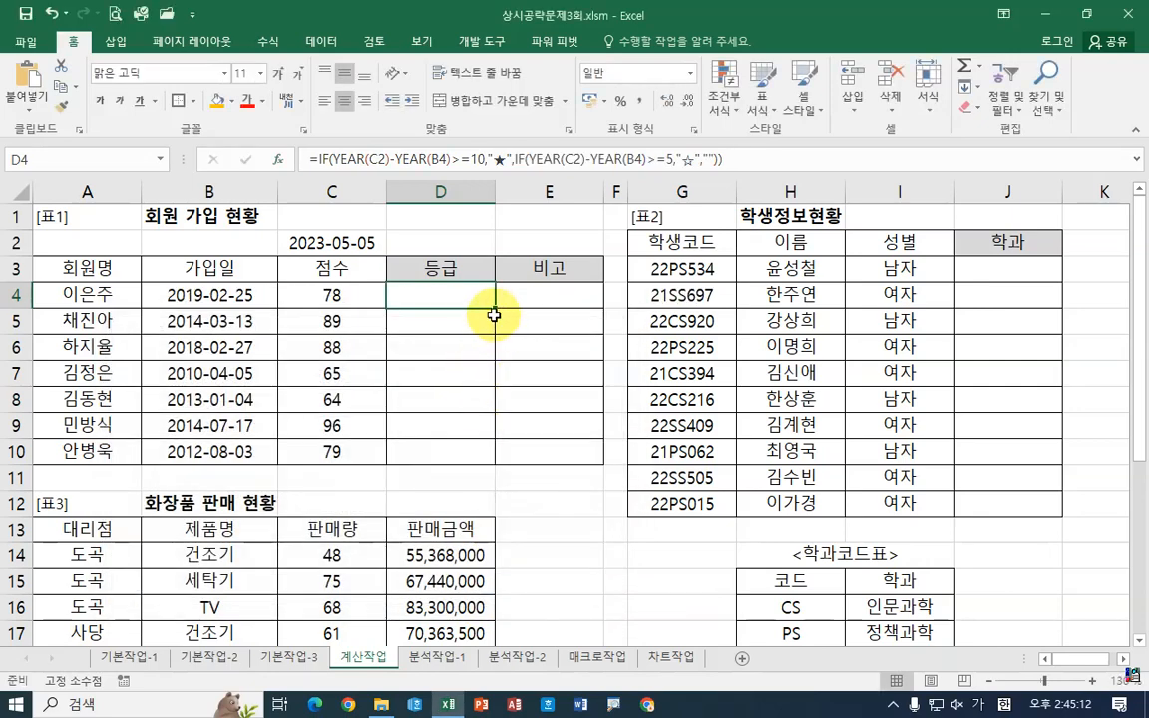
{"action": "left_click_drag", "start_coordinate": [494, 304], "coordinate": [494, 471]}
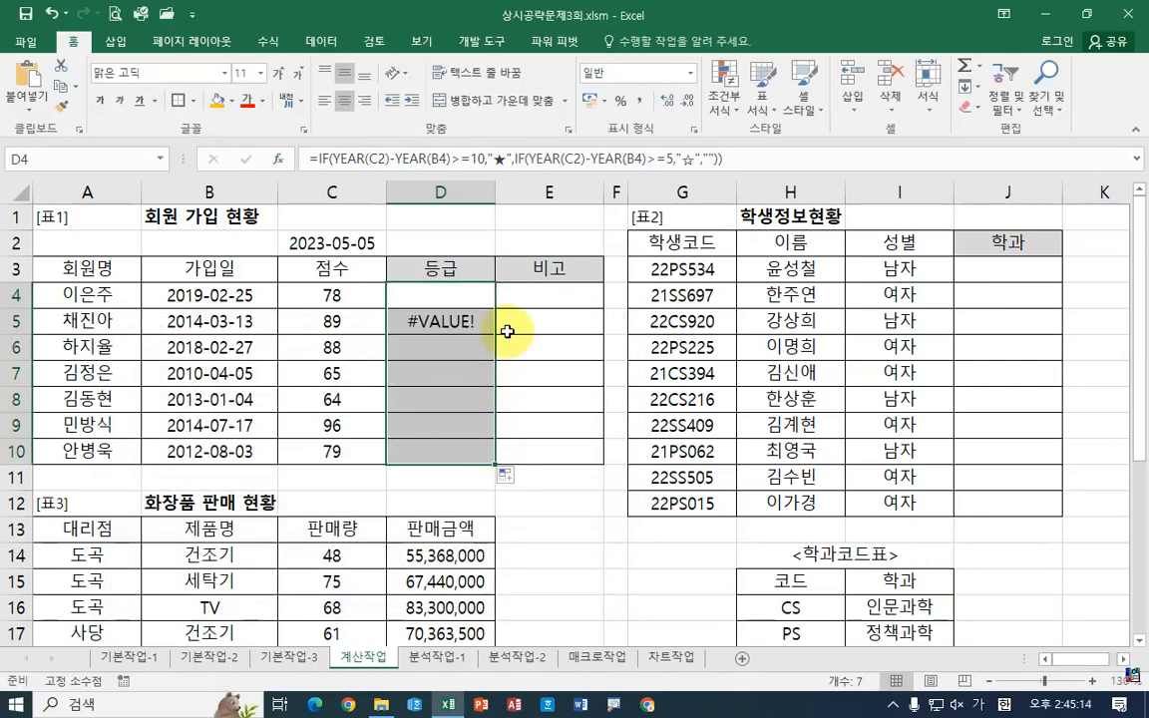
{"action": "left_click", "coordinate": [458, 299]}
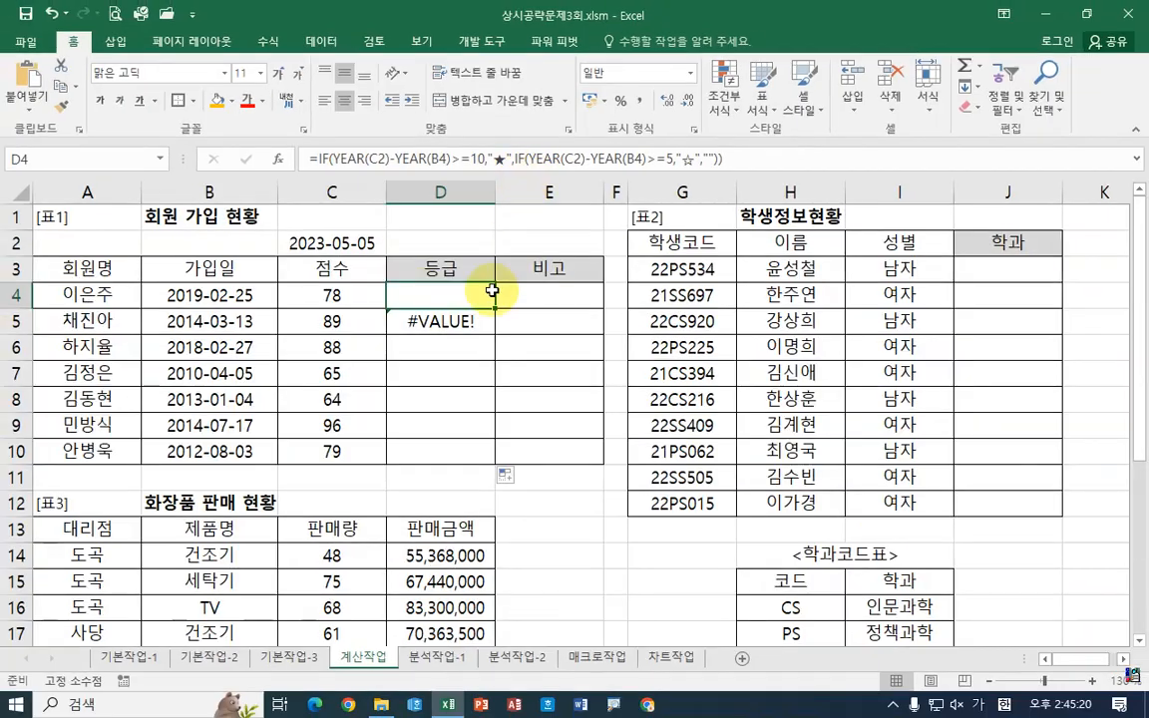
{"action": "mouse_move", "coordinate": [153, 283]}
{"action": "left_mouse_down"}
{"action": "mouse_move", "coordinate": [263, 305]}
{"action": "mouse_move", "coordinate": [239, 394]}
{"action": "left_mouse_up"}
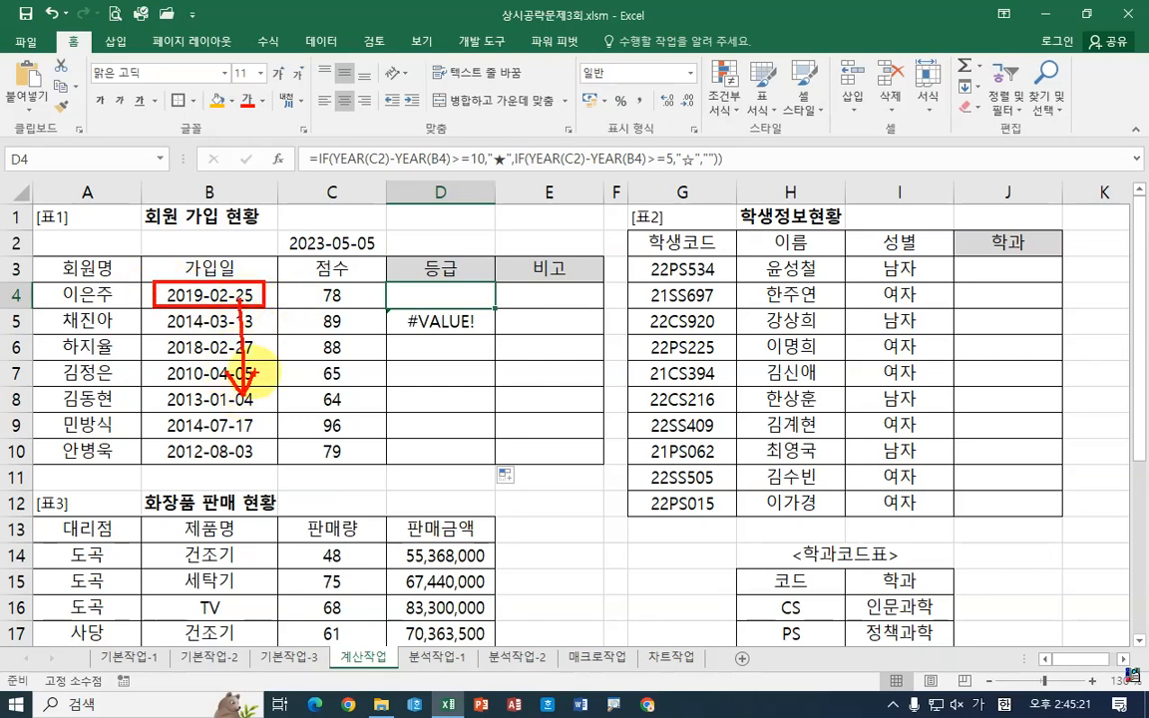
{"action": "mouse_move", "coordinate": [298, 221]}
{"action": "left_mouse_down"}
{"action": "mouse_move", "coordinate": [384, 245]}
{"action": "mouse_move", "coordinate": [357, 303]}
{"action": "left_mouse_up"}
{"action": "mouse_move", "coordinate": [345, 279]}
{"action": "left_mouse_down"}
{"action": "mouse_move", "coordinate": [359, 304]}
{"action": "mouse_move", "coordinate": [375, 286]}
{"action": "mouse_move", "coordinate": [361, 280]}
{"action": "left_mouse_up"}
{"action": "left_click_drag", "start_coordinate": [361, 256], "coordinate": [380, 276]}
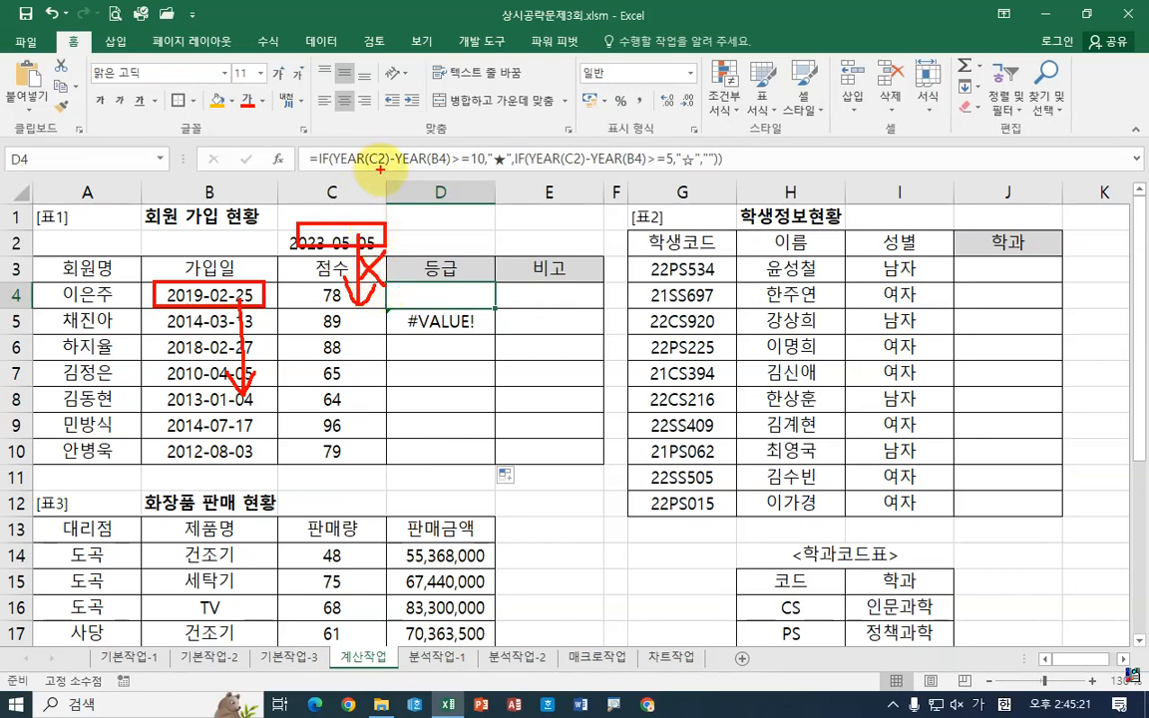
{"action": "left_click_drag", "start_coordinate": [371, 152], "coordinate": [397, 153]}
{"action": "mouse_move", "coordinate": [520, 149]}
{"action": "left_mouse_down"}
{"action": "mouse_move", "coordinate": [535, 172]}
{"action": "mouse_move", "coordinate": [560, 178]}
{"action": "left_mouse_up"}
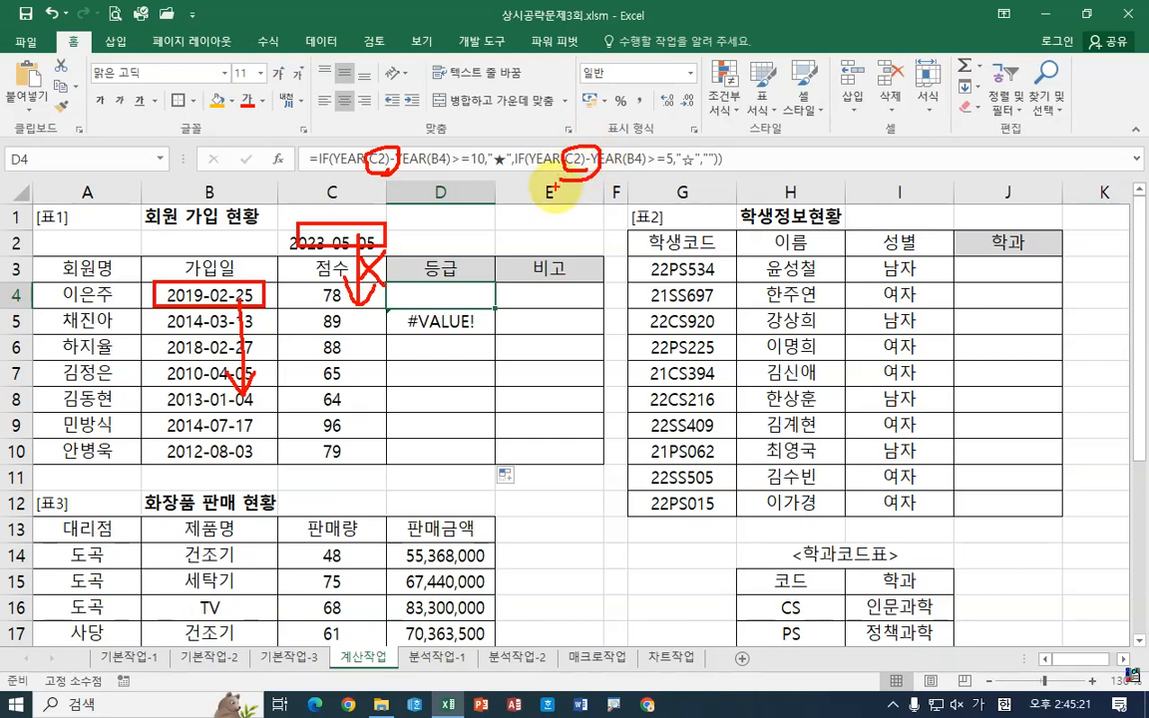
{"action": "key", "text": "Escape"}
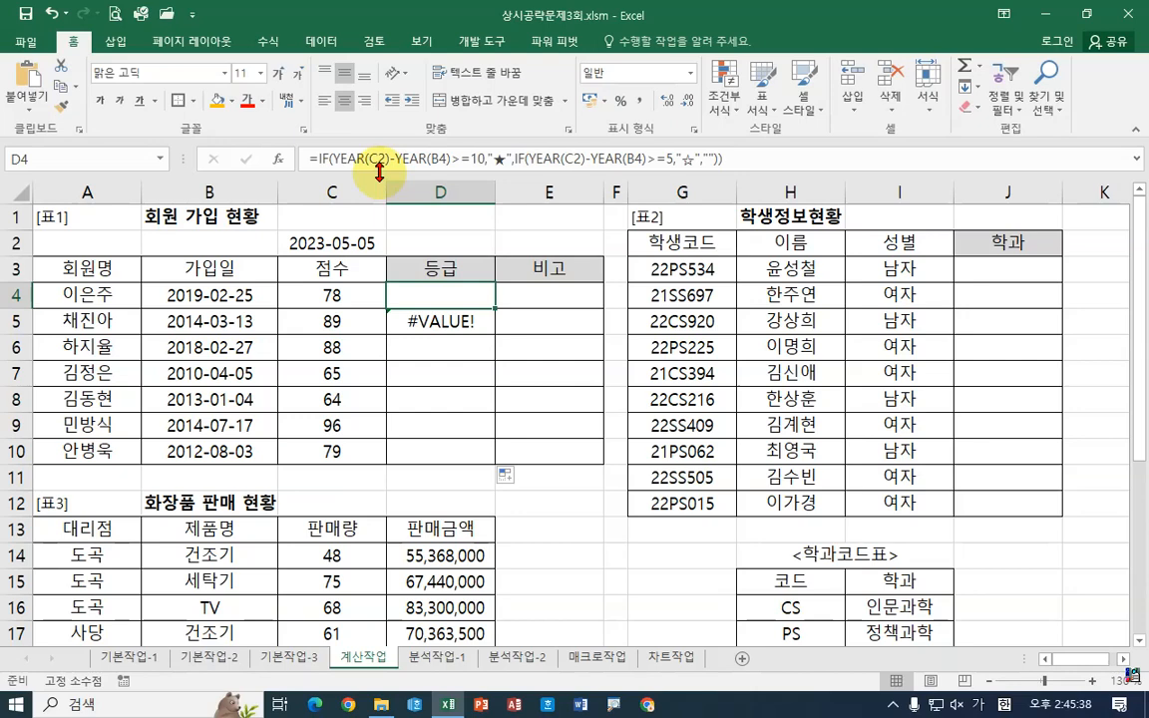
Make both C2 references in the D4 formula absolute as $C$2
{"action": "left_click", "coordinate": [375, 158]}
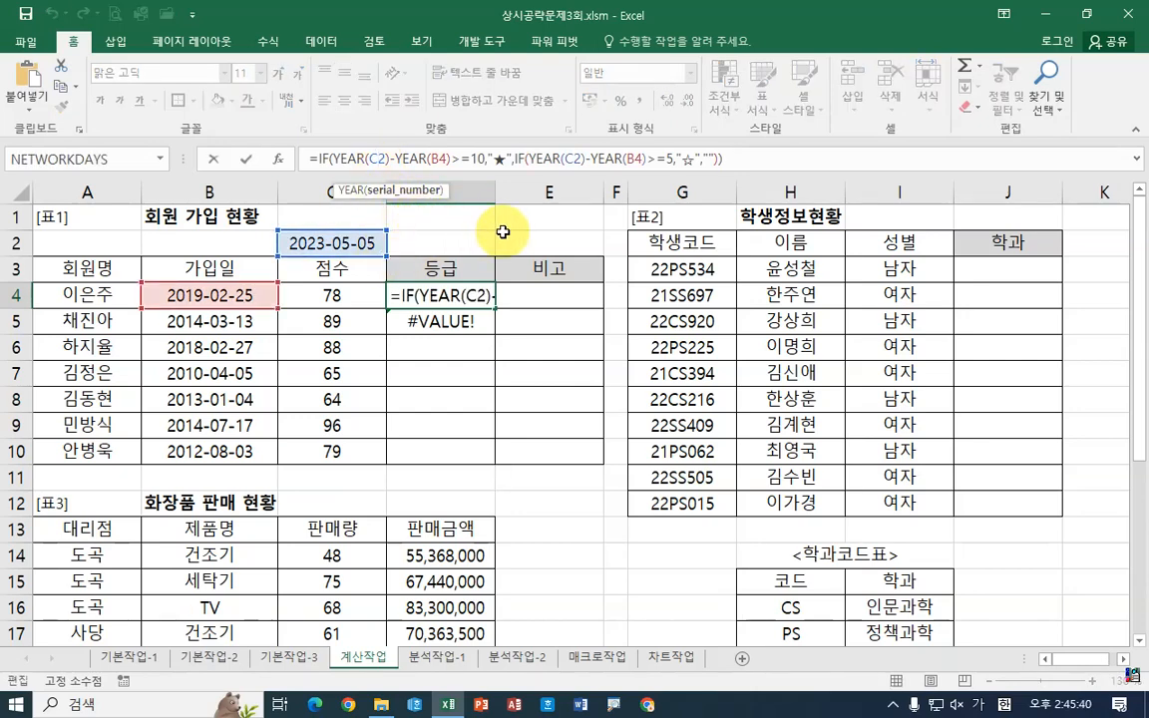
{"action": "key", "text": "F4"}
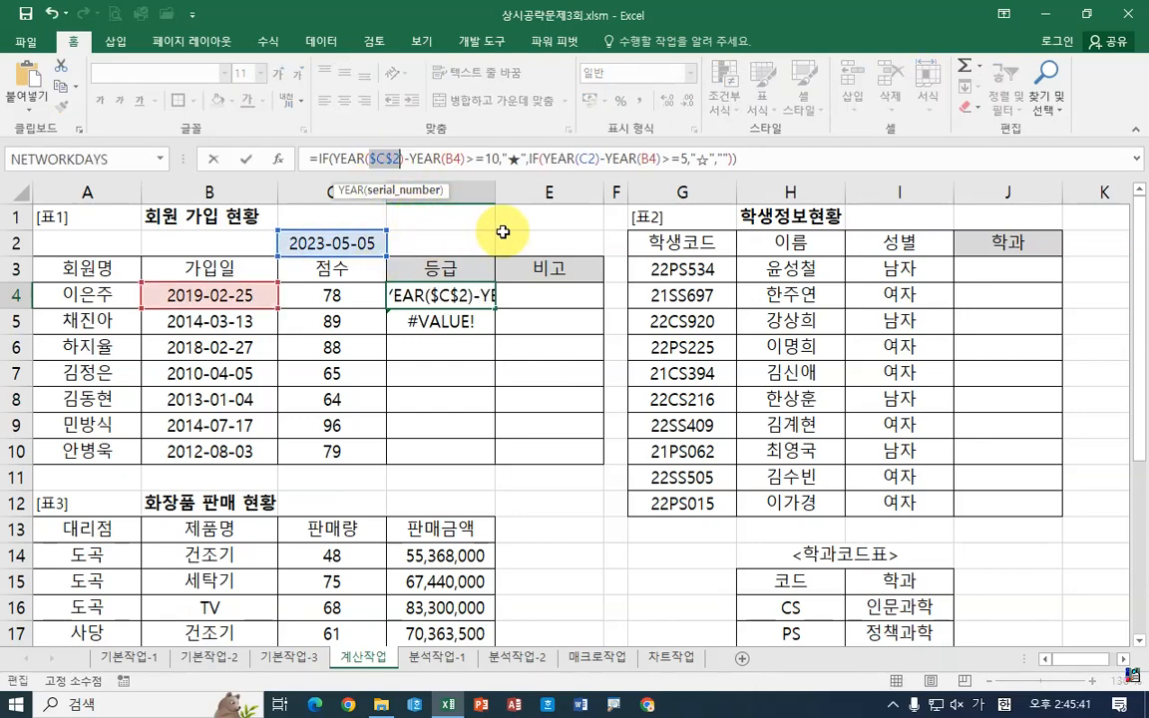
{"action": "left_click", "coordinate": [588, 160]}
{"action": "key", "text": "F4"}
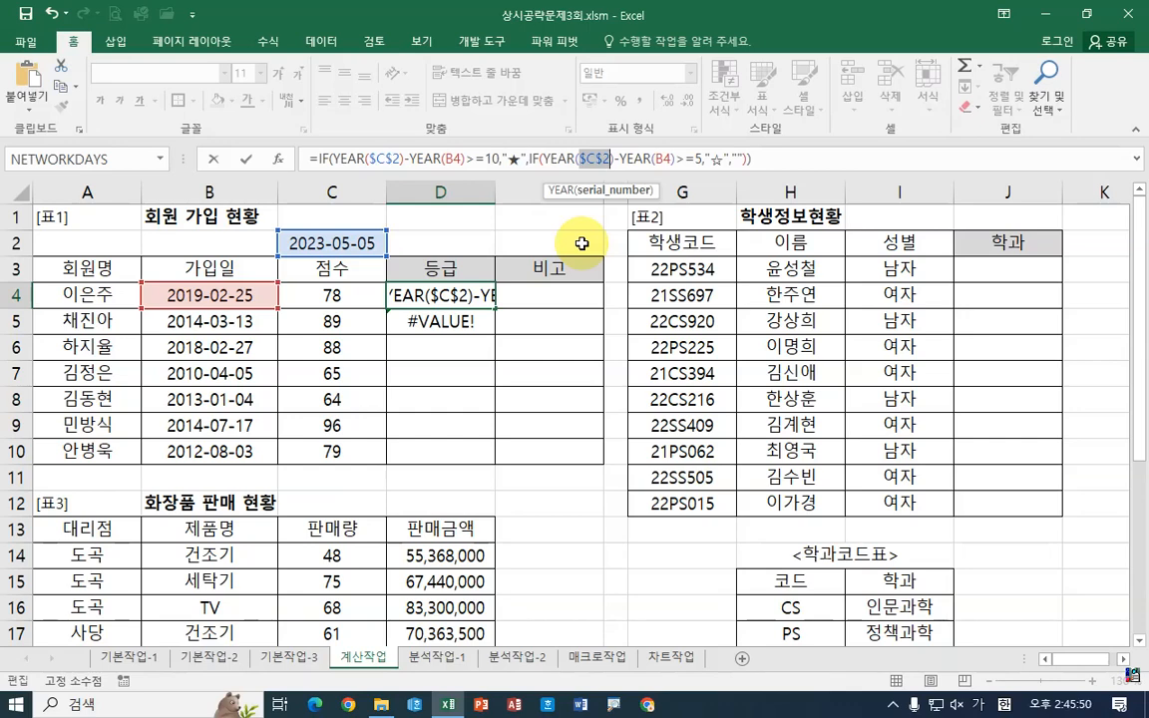
{"action": "key", "text": "Return"}
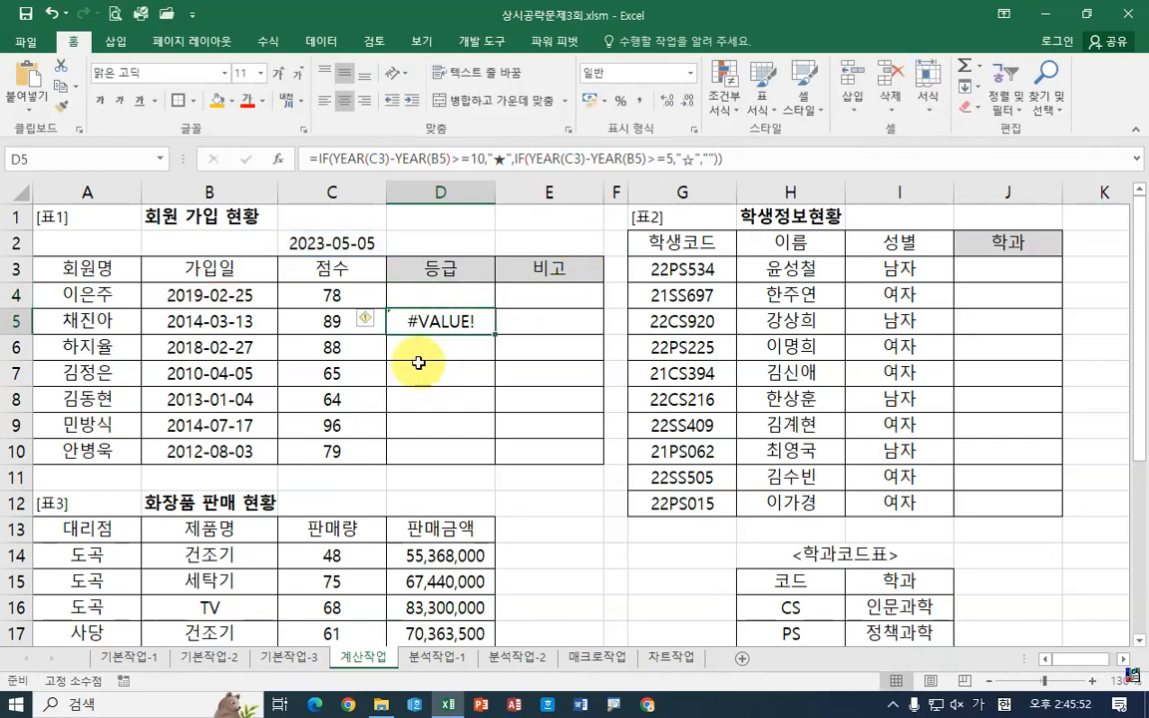
Copy the corrected D4 formula down the 등급 column through D10
{"action": "left_click", "coordinate": [471, 305]}
{"action": "left_click_drag", "start_coordinate": [492, 308], "coordinate": [486, 468]}
{"action": "left_click", "coordinate": [475, 300]}
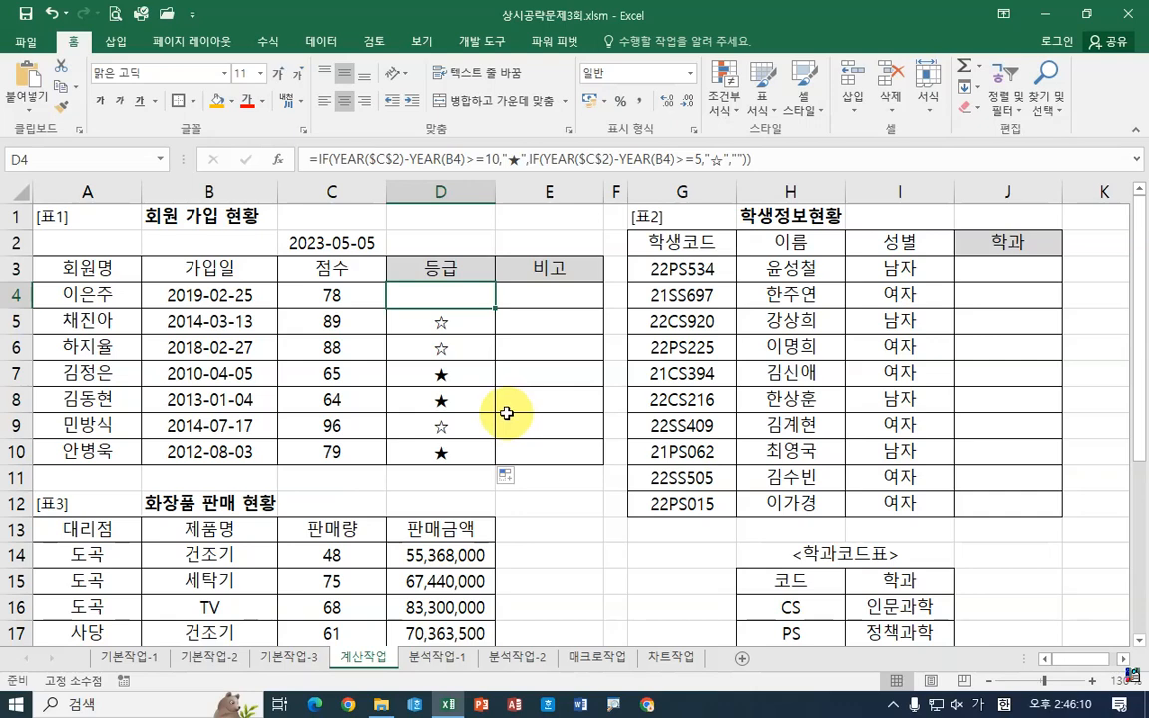
Check the 등급 results against the base date in C2 and the 가입일 dates in B4:B10
{"action": "left_click", "coordinate": [470, 377]}
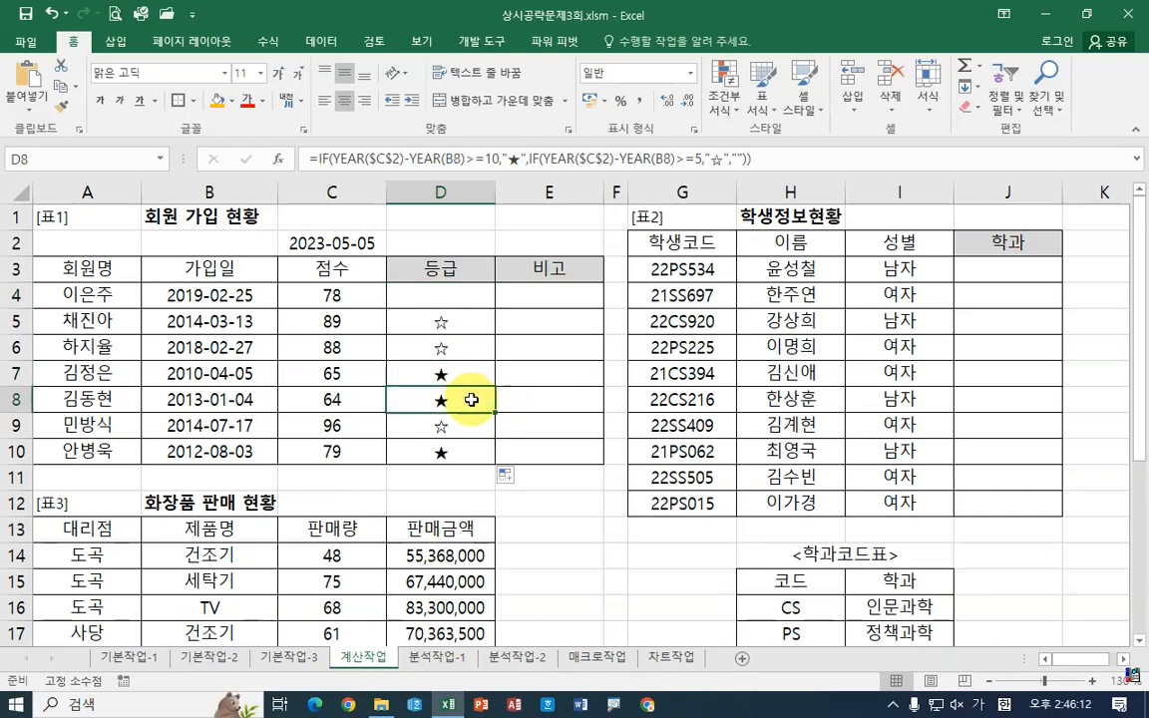
{"action": "left_click", "coordinate": [319, 243]}
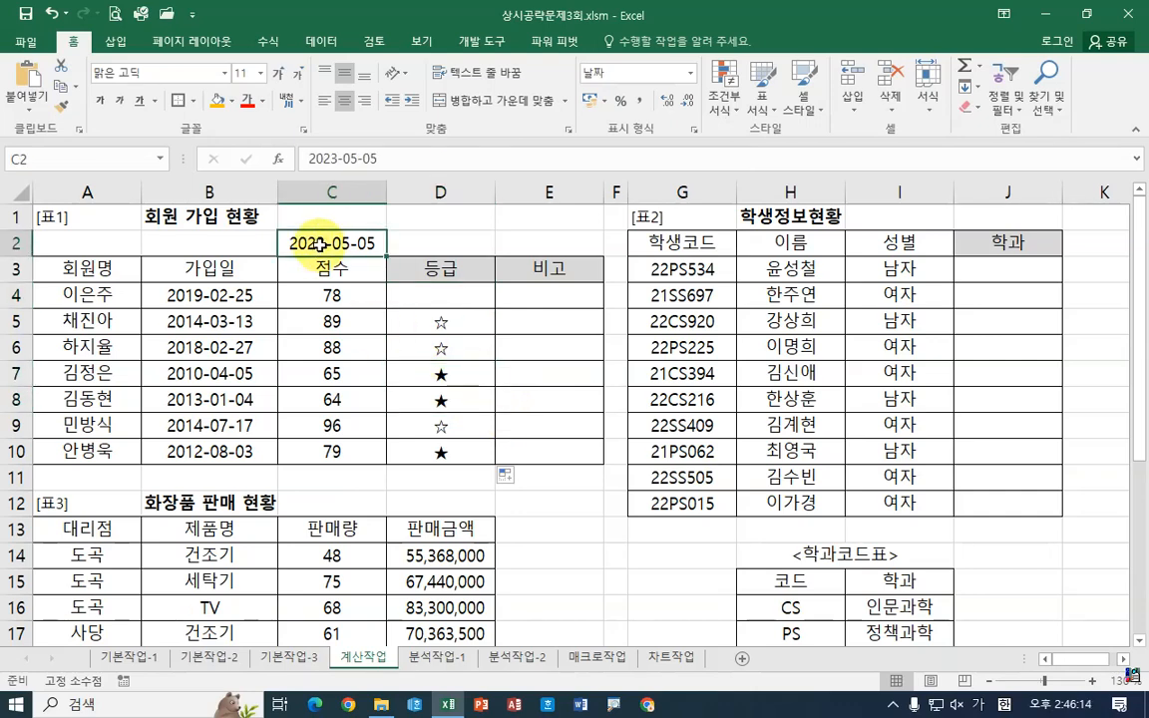
{"action": "left_click", "coordinate": [459, 374]}
{"action": "left_click", "coordinate": [465, 403]}
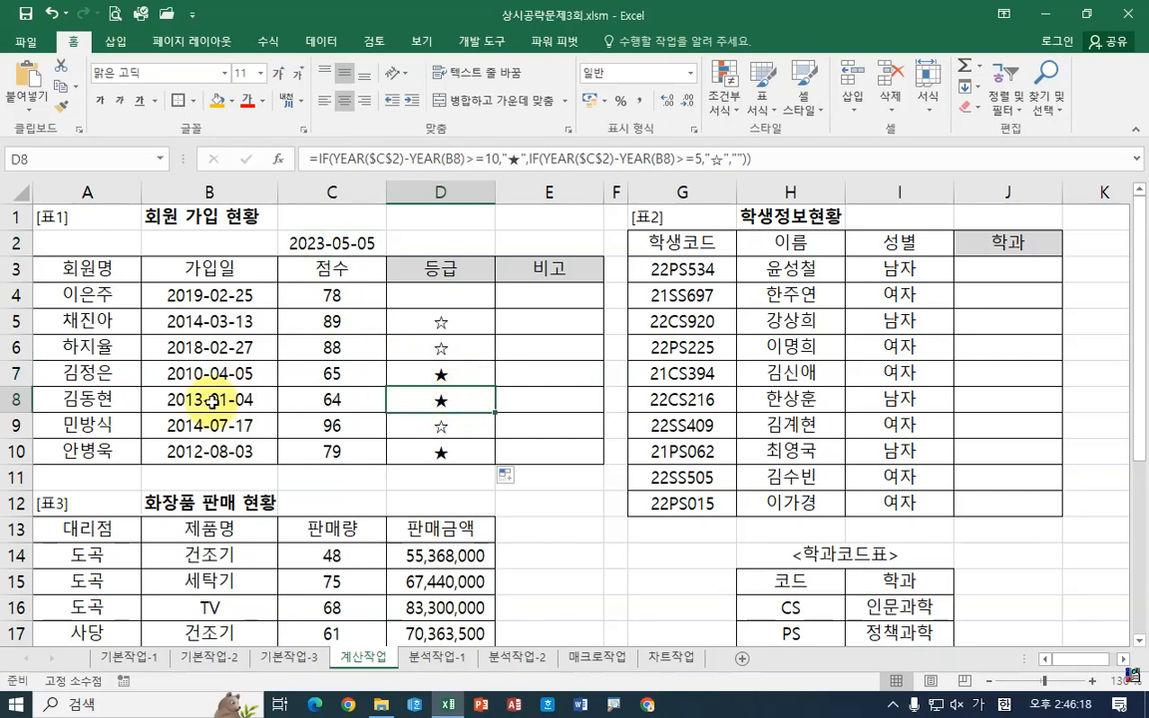
{"action": "left_click", "coordinate": [460, 345]}
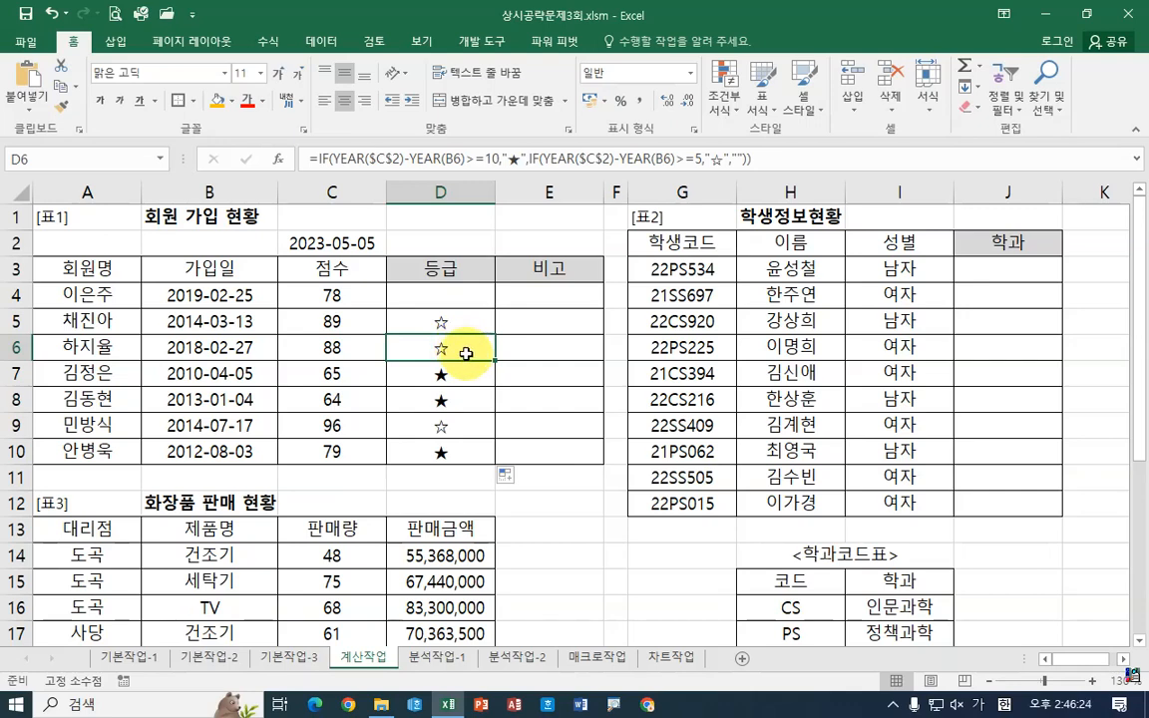
{"action": "left_click", "coordinate": [589, 294]}
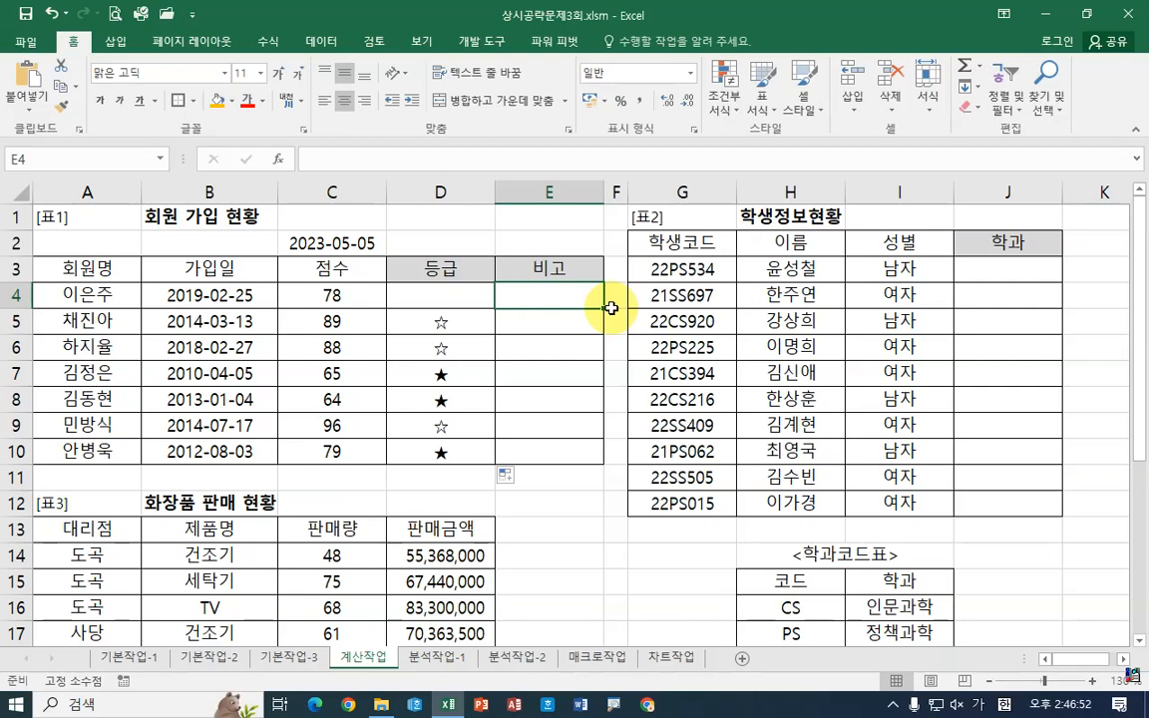
{"action": "left_click", "coordinate": [250, 295]}
{"action": "left_click", "coordinate": [249, 321]}
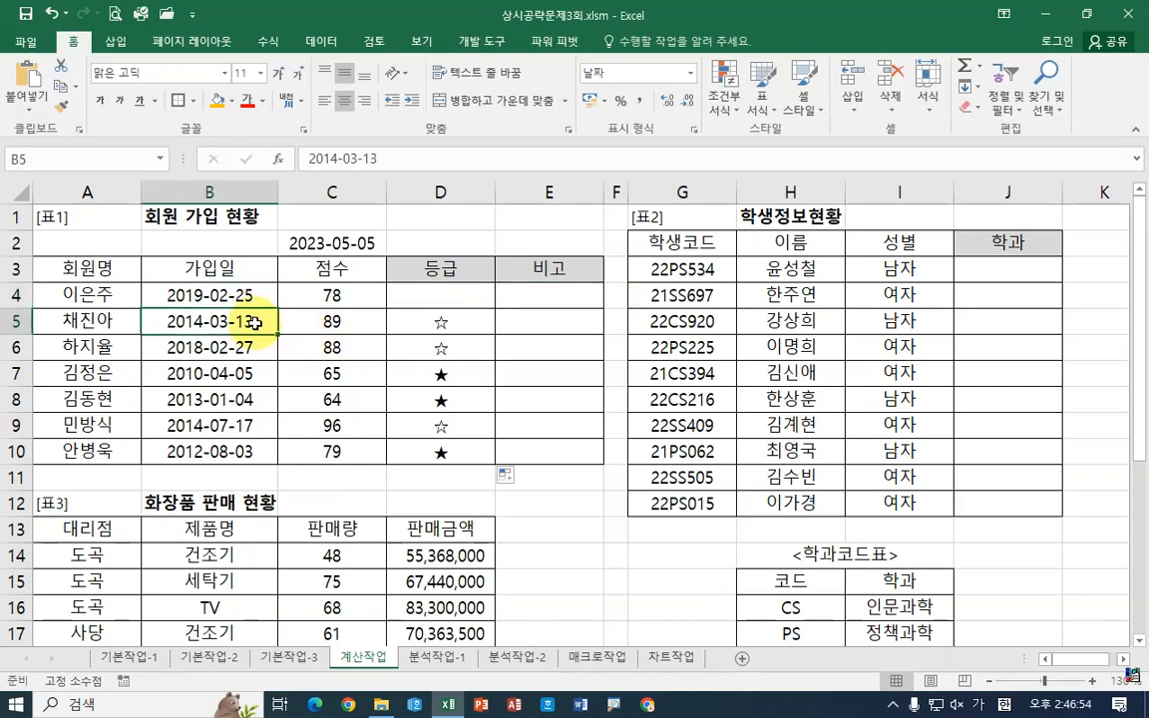
{"action": "left_click", "coordinate": [244, 349]}
{"action": "left_click", "coordinate": [244, 374]}
{"action": "left_click", "coordinate": [245, 400]}
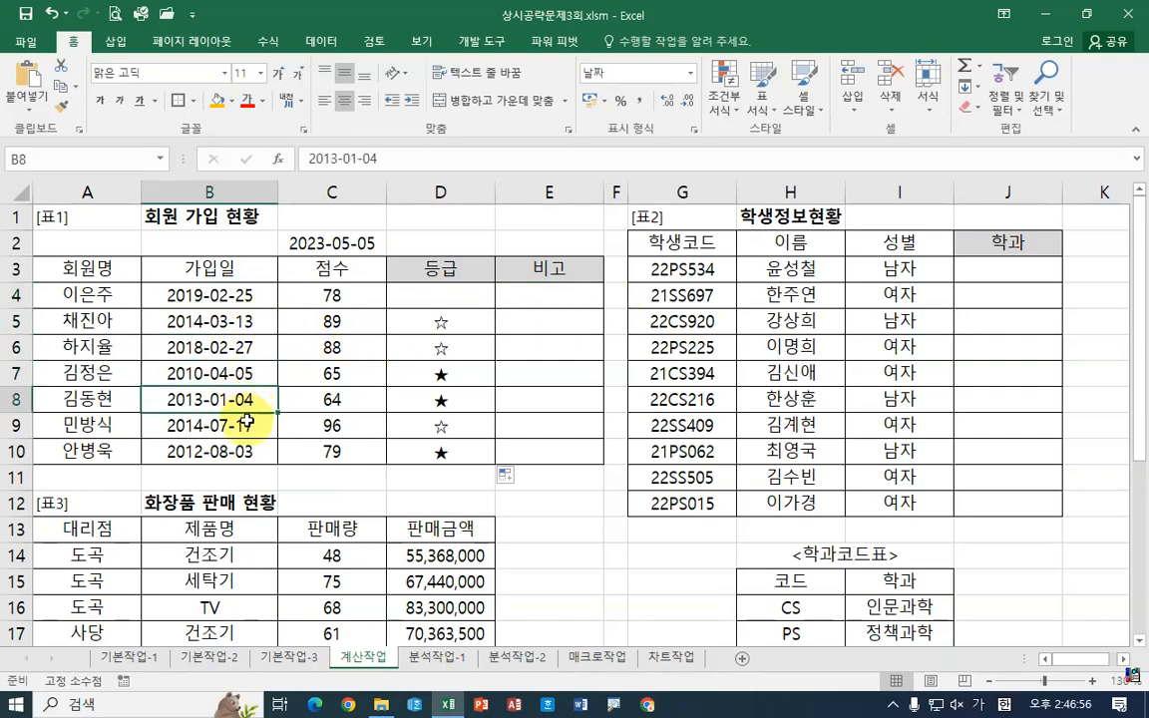
{"action": "left_click", "coordinate": [246, 429]}
{"action": "left_click", "coordinate": [247, 447]}
Start a CHOOSE formula in E4 of the 비고 column and open its function arguments beside the table
{"action": "left_click", "coordinate": [543, 299]}
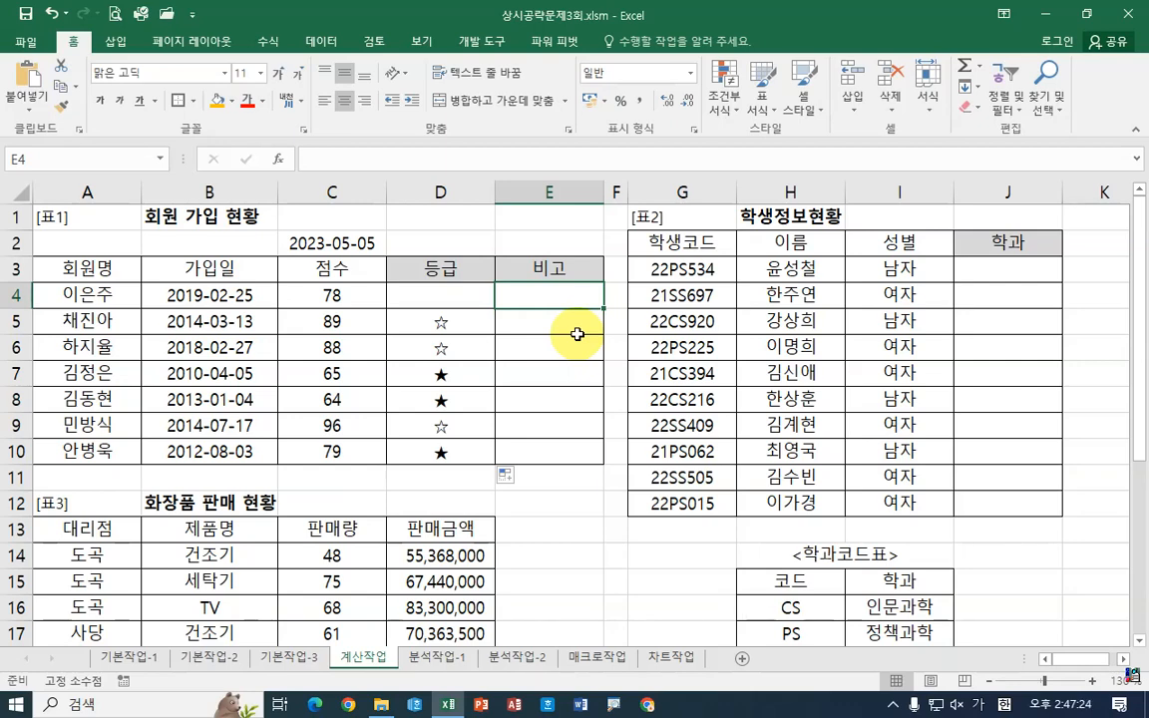
{"action": "type", "text": "="}
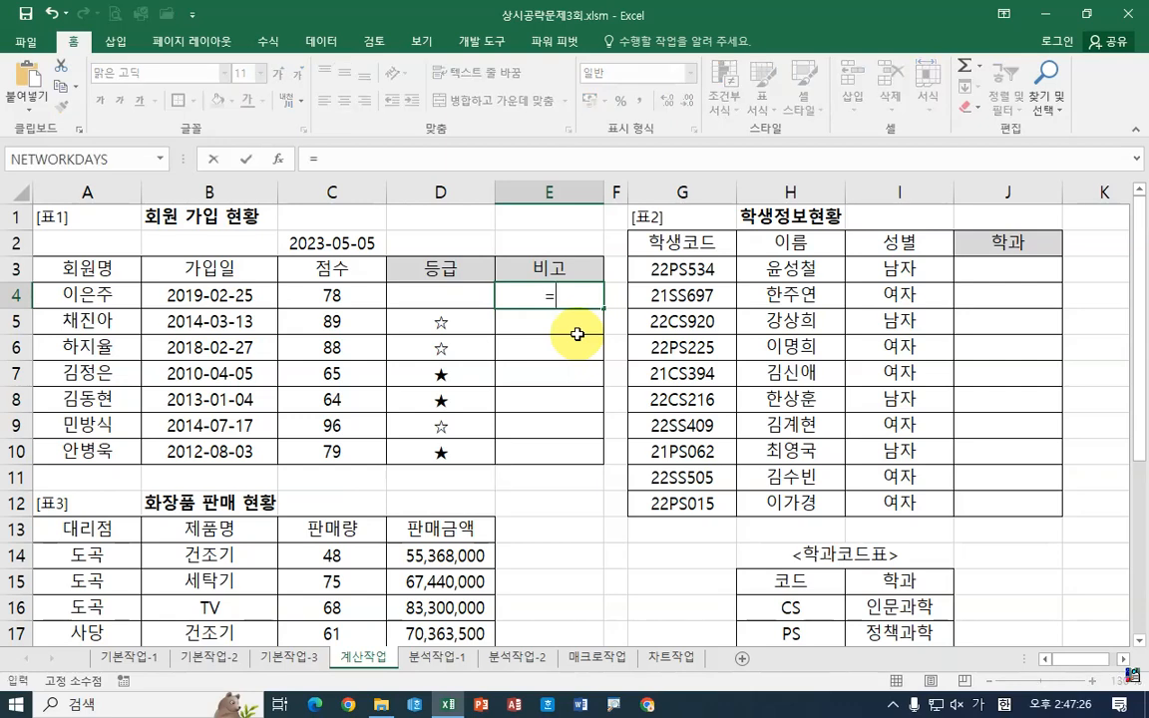
{"action": "type", "text": "cho"}
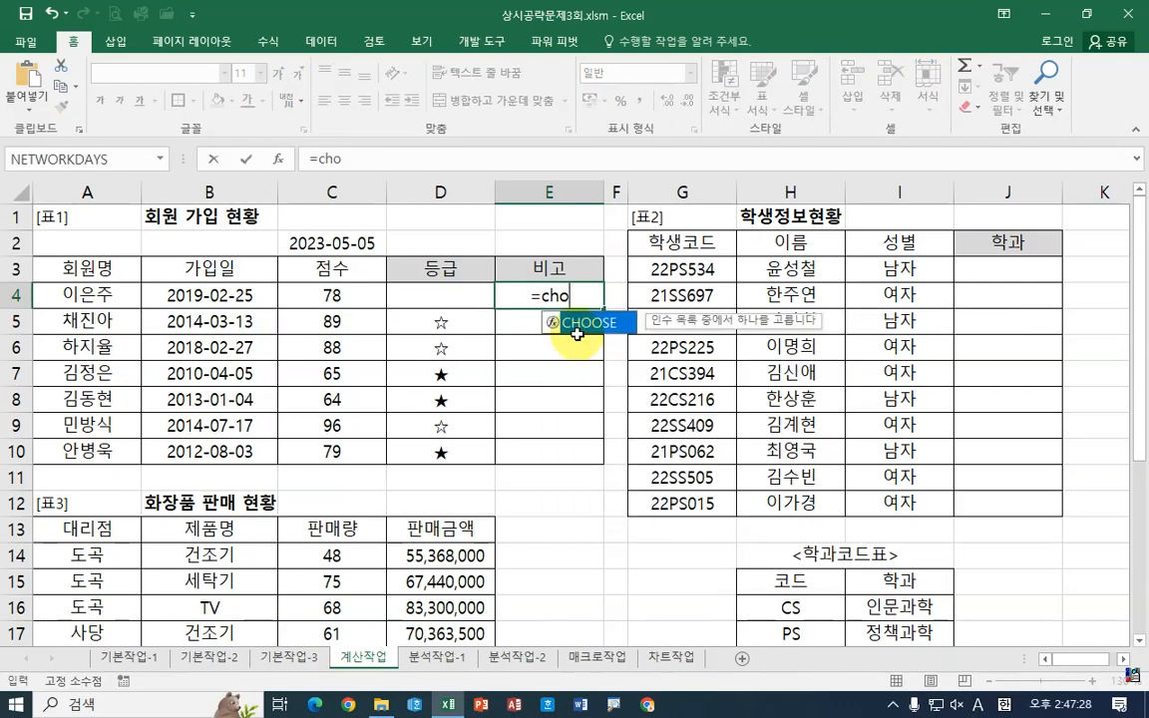
{"action": "double_click", "coordinate": [576, 329]}
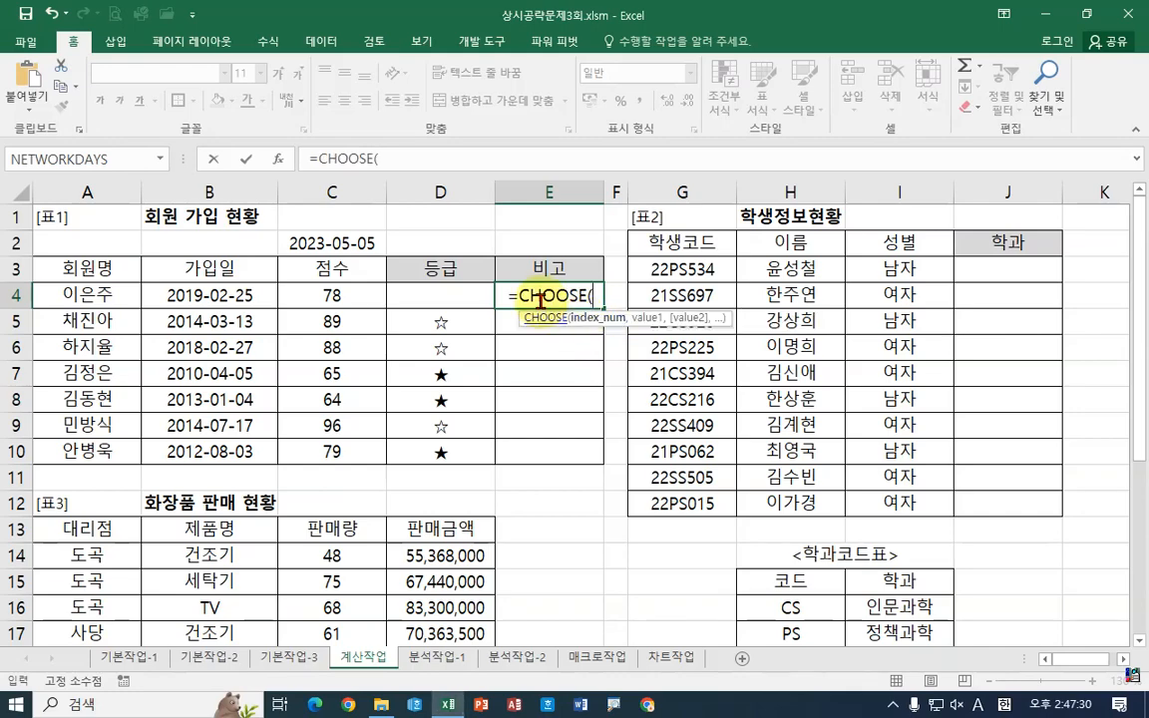
{"action": "left_click", "coordinate": [277, 158]}
{"action": "left_click_drag", "start_coordinate": [377, 307], "coordinate": [780, 236]}
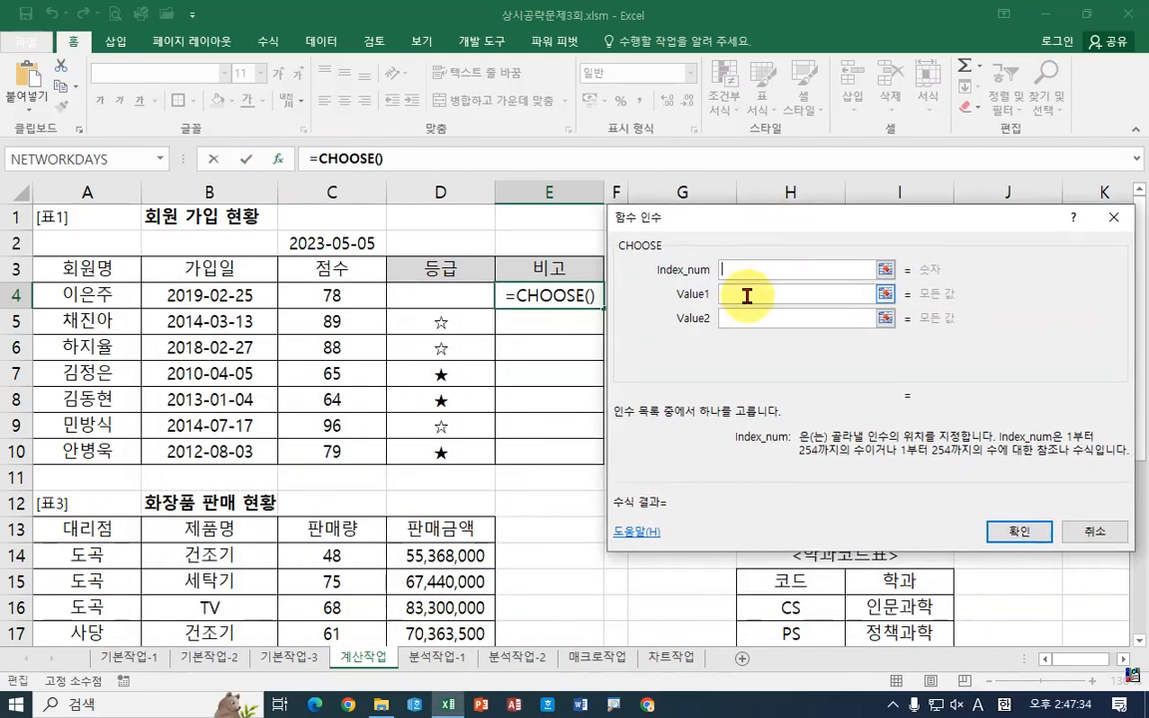
Extend the CHOOSE argument entries through Value4
{"action": "left_click", "coordinate": [745, 295]}
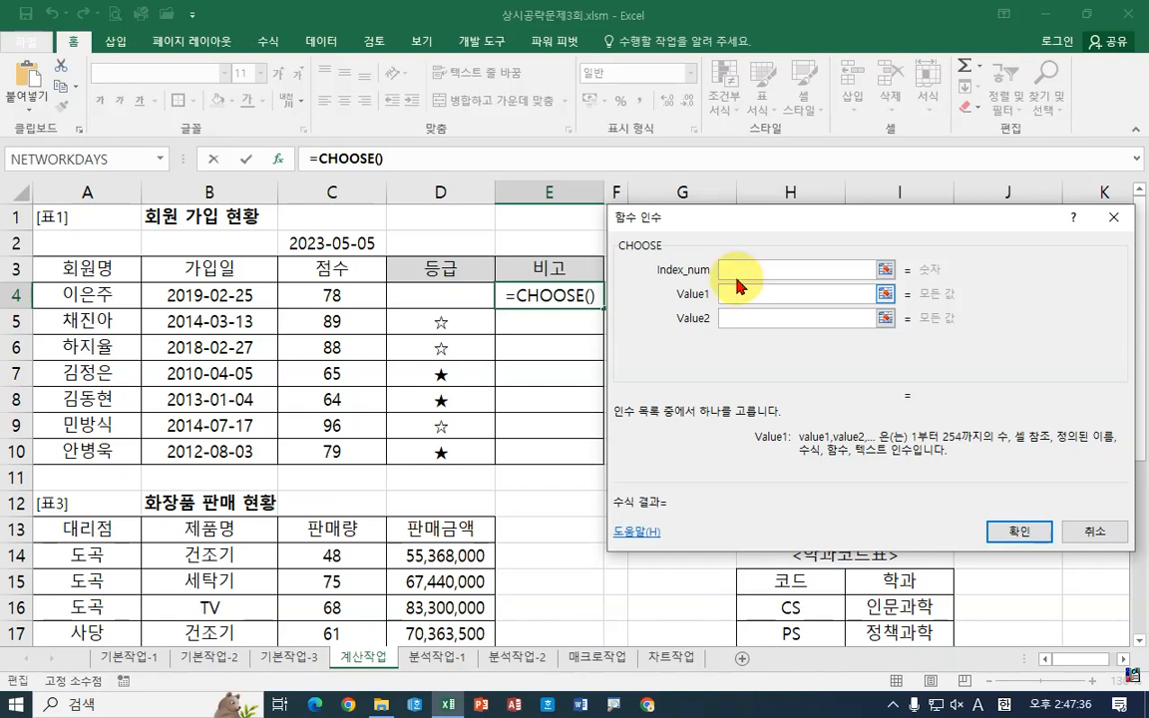
{"action": "left_click", "coordinate": [736, 269]}
{"action": "left_click", "coordinate": [735, 314]}
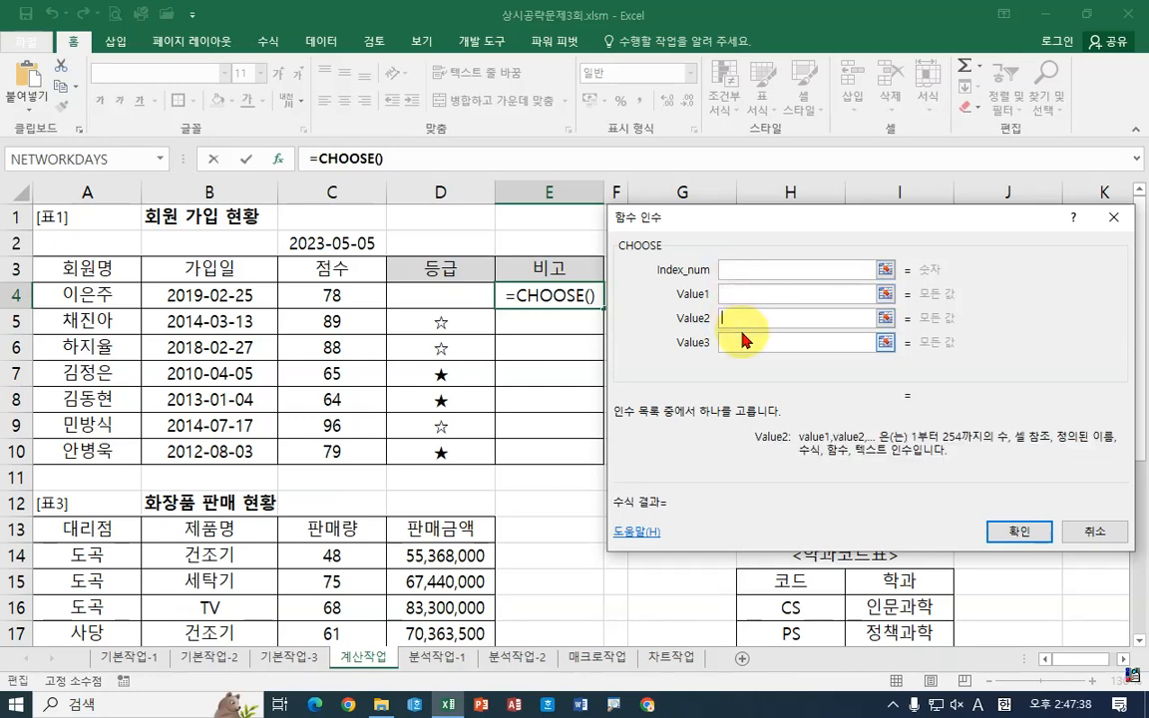
{"action": "left_click", "coordinate": [740, 340]}
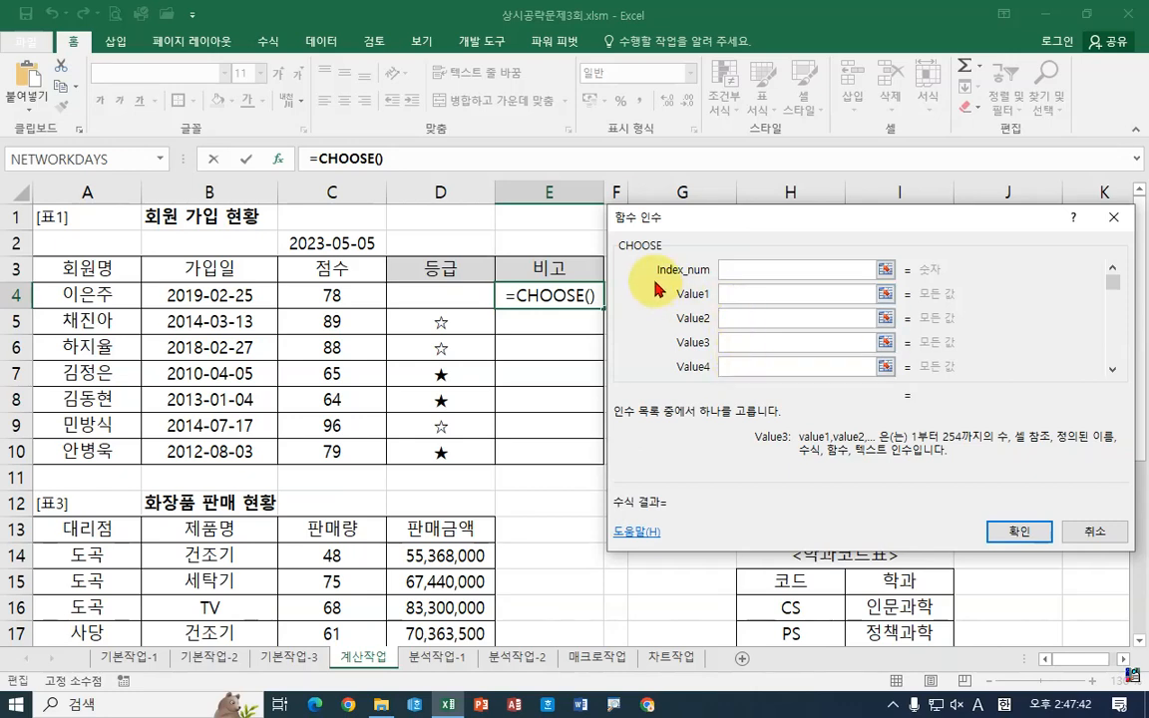
{"action": "left_click", "coordinate": [723, 271]}
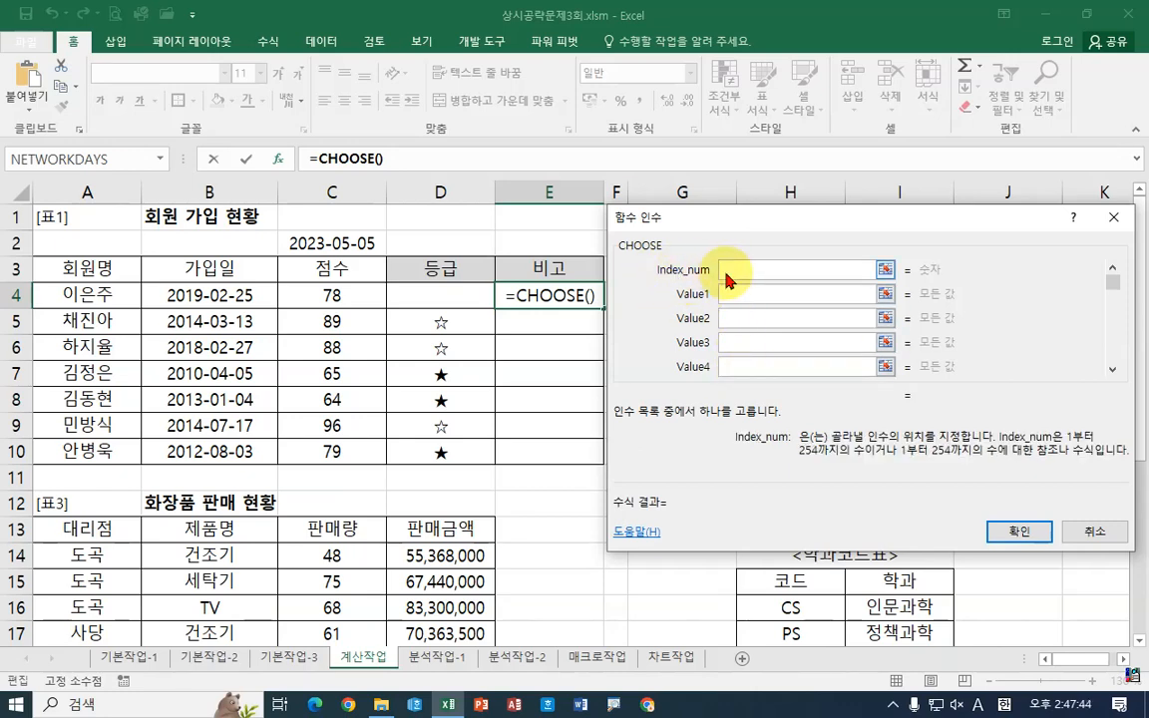
{"action": "left_click", "coordinate": [727, 365]}
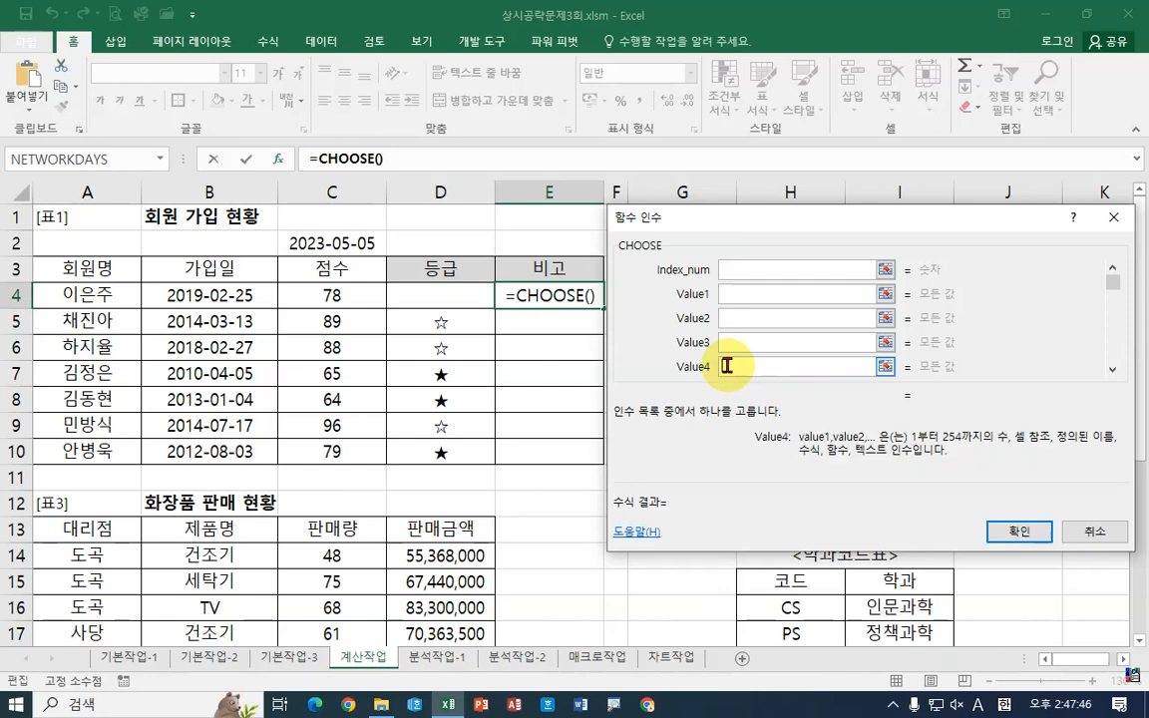
{"action": "left_click", "coordinate": [734, 269]}
{"action": "type", "text": "1"}
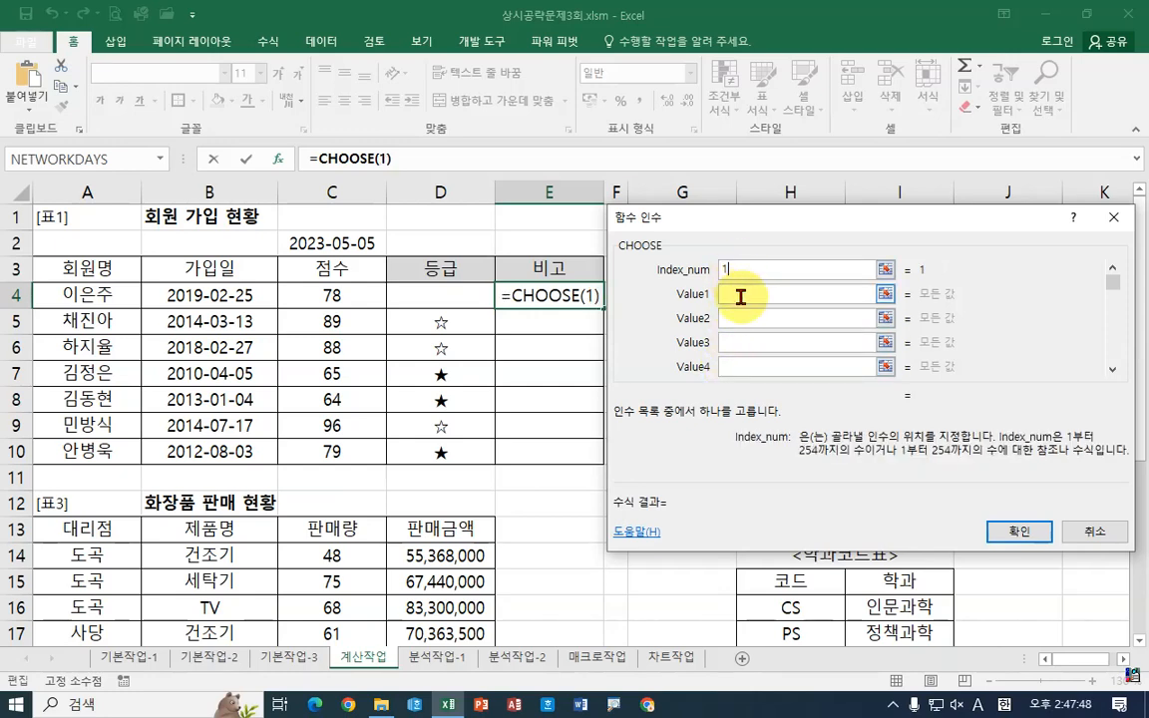
{"action": "left_click", "coordinate": [738, 294]}
{"action": "left_click", "coordinate": [734, 270]}
{"action": "key", "text": "BackSpace"}
{"action": "type", "text": "2"}
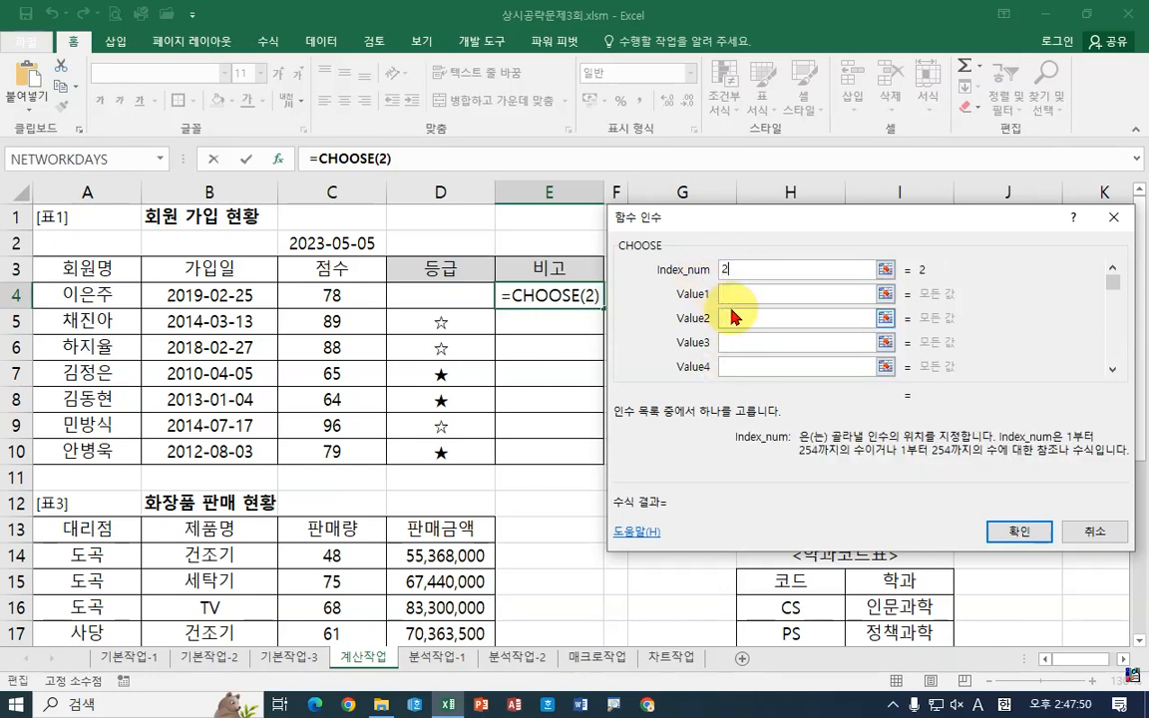
{"action": "left_click", "coordinate": [737, 318]}
{"action": "left_click", "coordinate": [738, 270]}
{"action": "key", "text": "BackSpace"}
{"action": "type", "text": "3"}
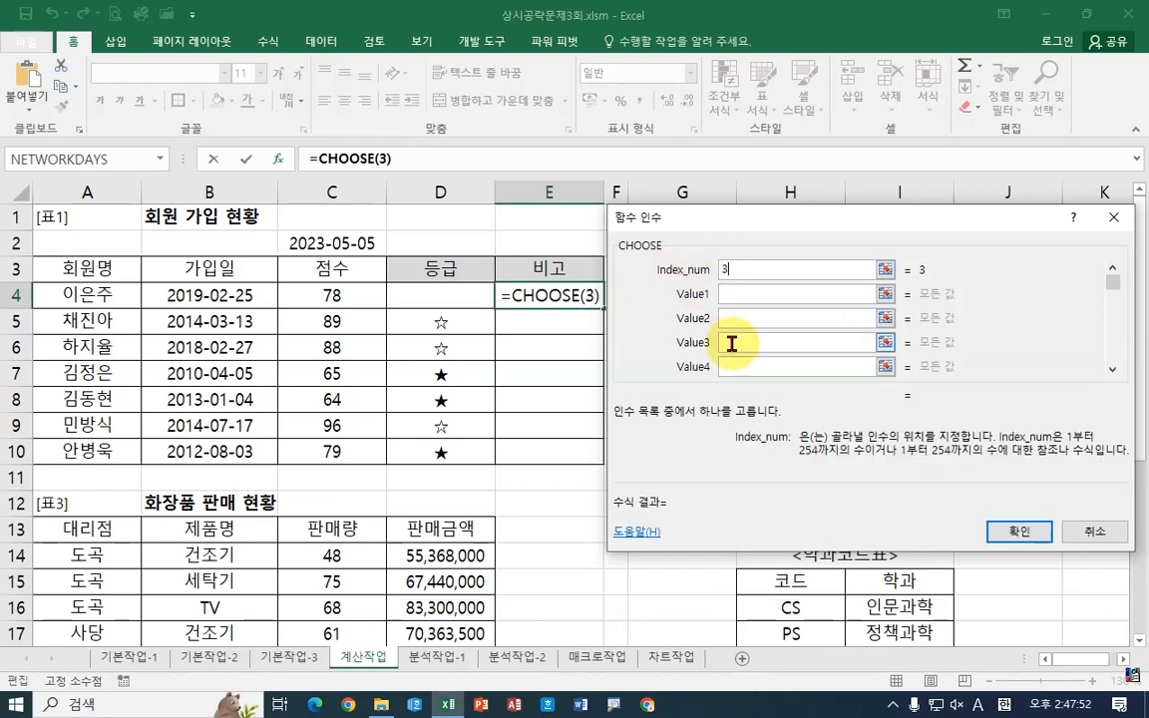
{"action": "left_click", "coordinate": [731, 341]}
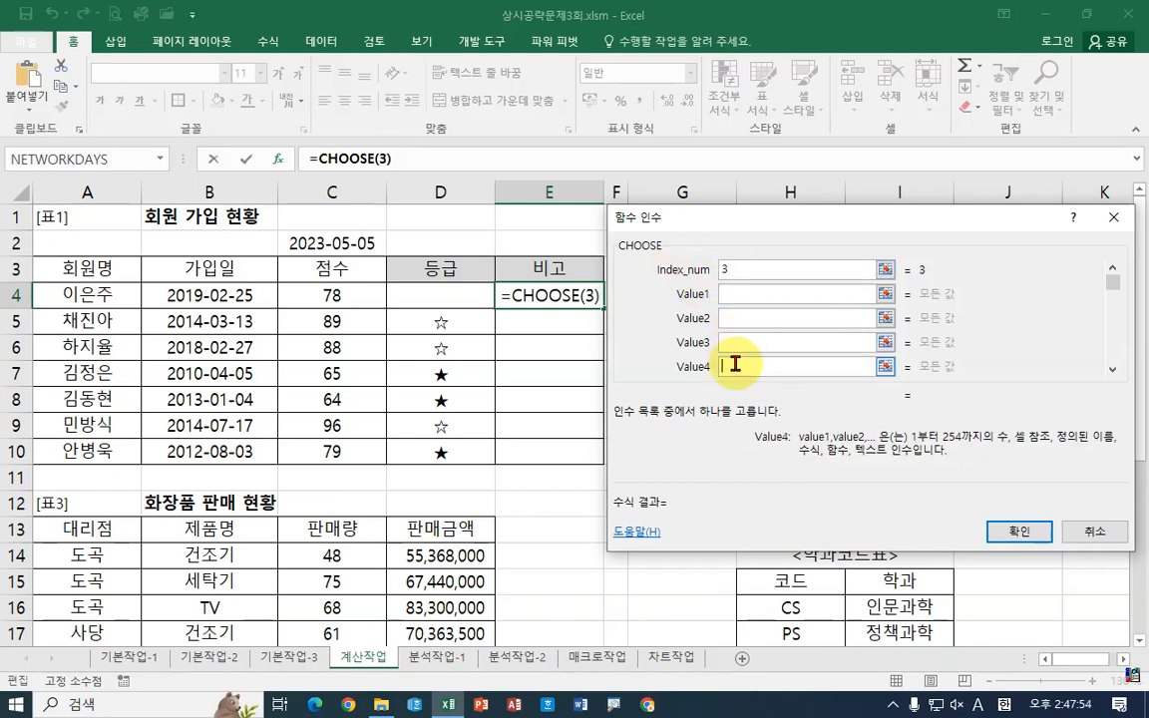
{"action": "left_click", "coordinate": [736, 269]}
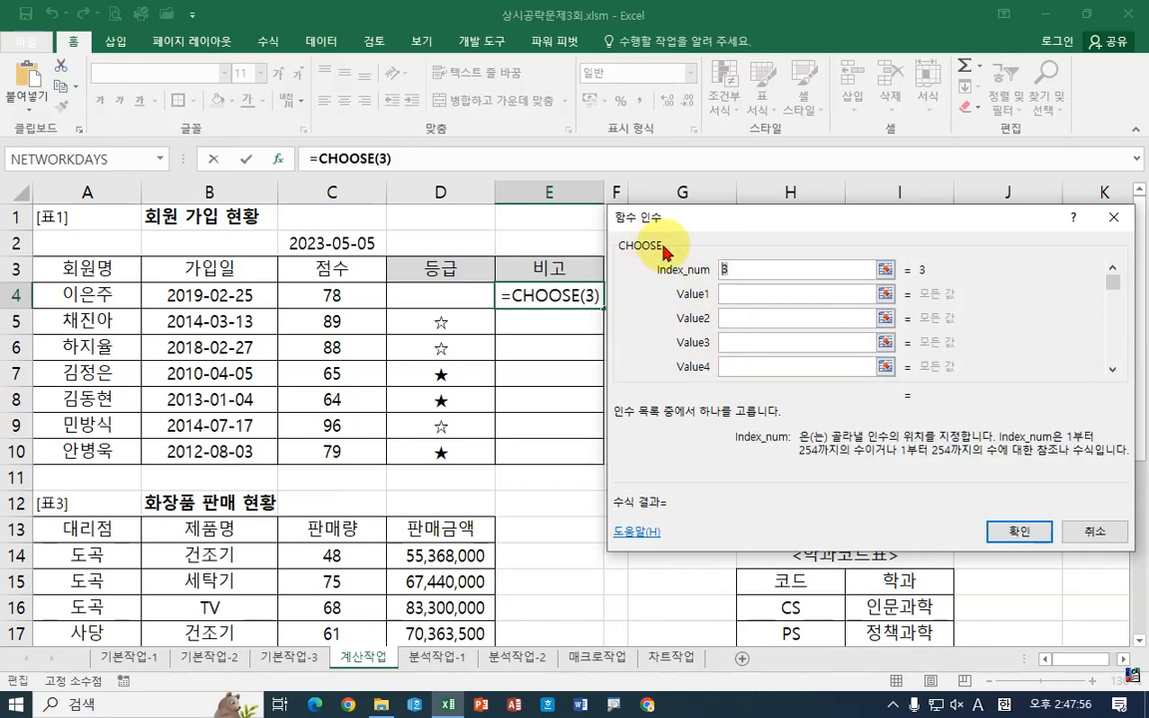
{"action": "key", "text": "BackSpace"}
Set both Value1 and Value2 of the CHOOSE function to "합격"
{"action": "left_click", "coordinate": [733, 293]}
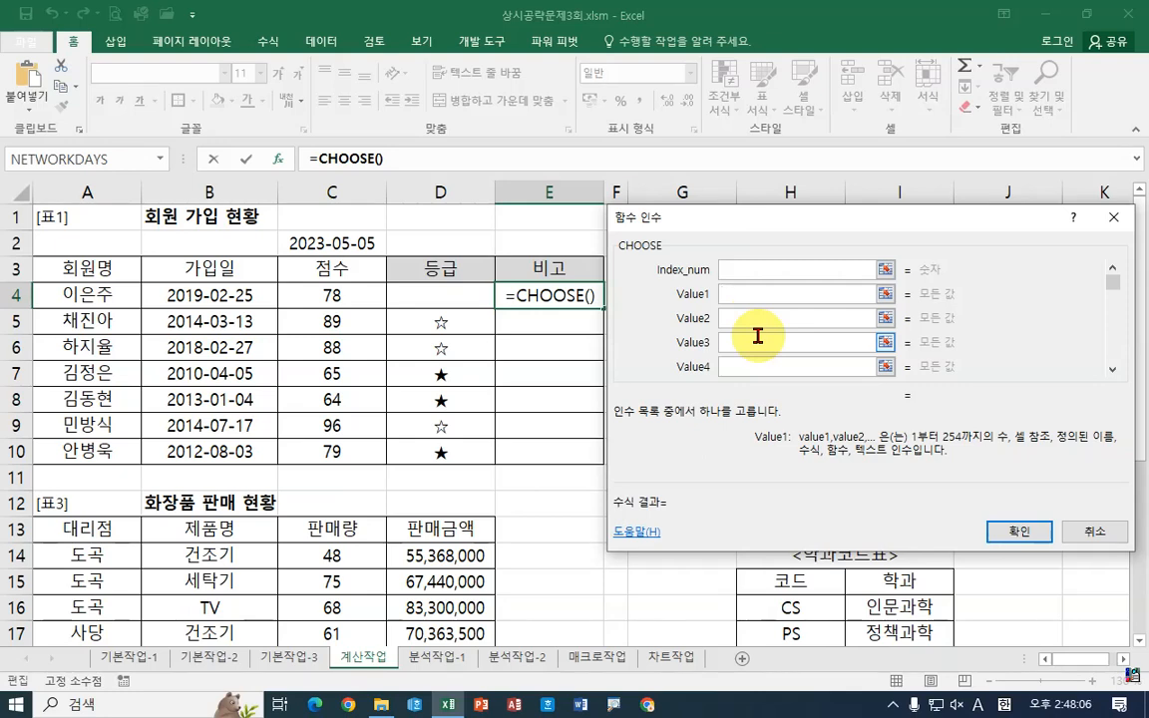
{"action": "type", "text": "gkq"}
{"action": "key", "text": "BackSpace"}
{"action": "key", "text": "BackSpace"}
{"action": "key", "text": "BackSpace"}
{"action": "key", "text": "Hangul"}
{"action": "type", "text": "합격"}
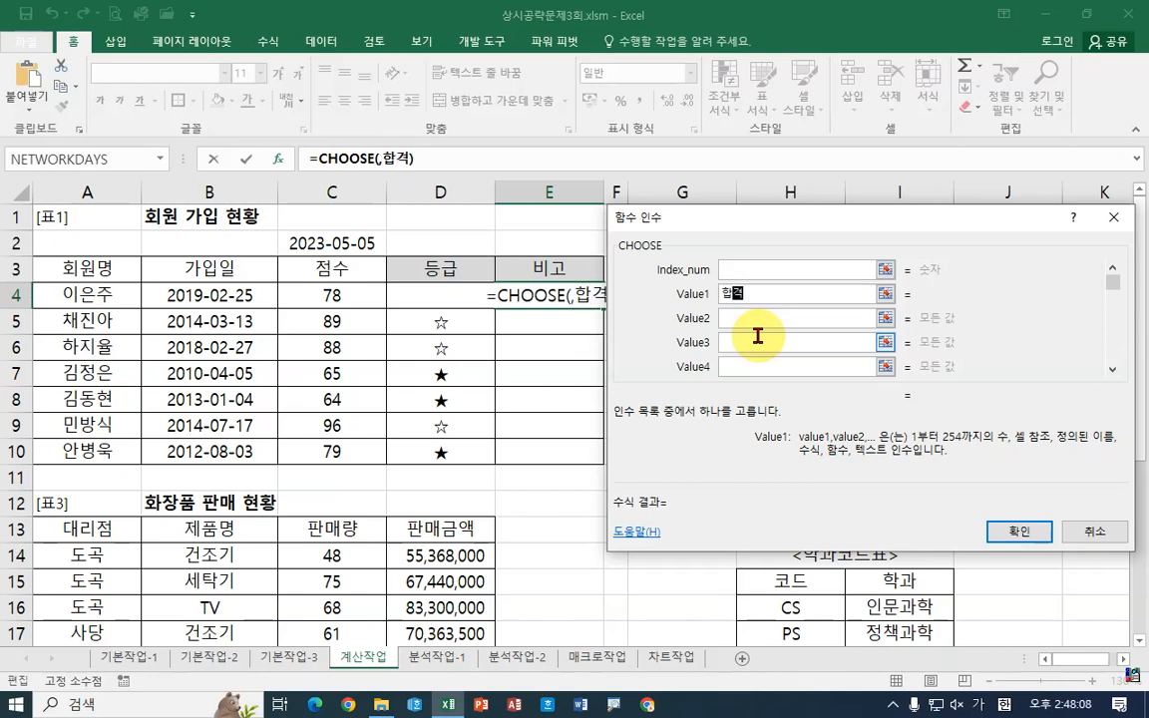
{"action": "key", "text": "Tab"}
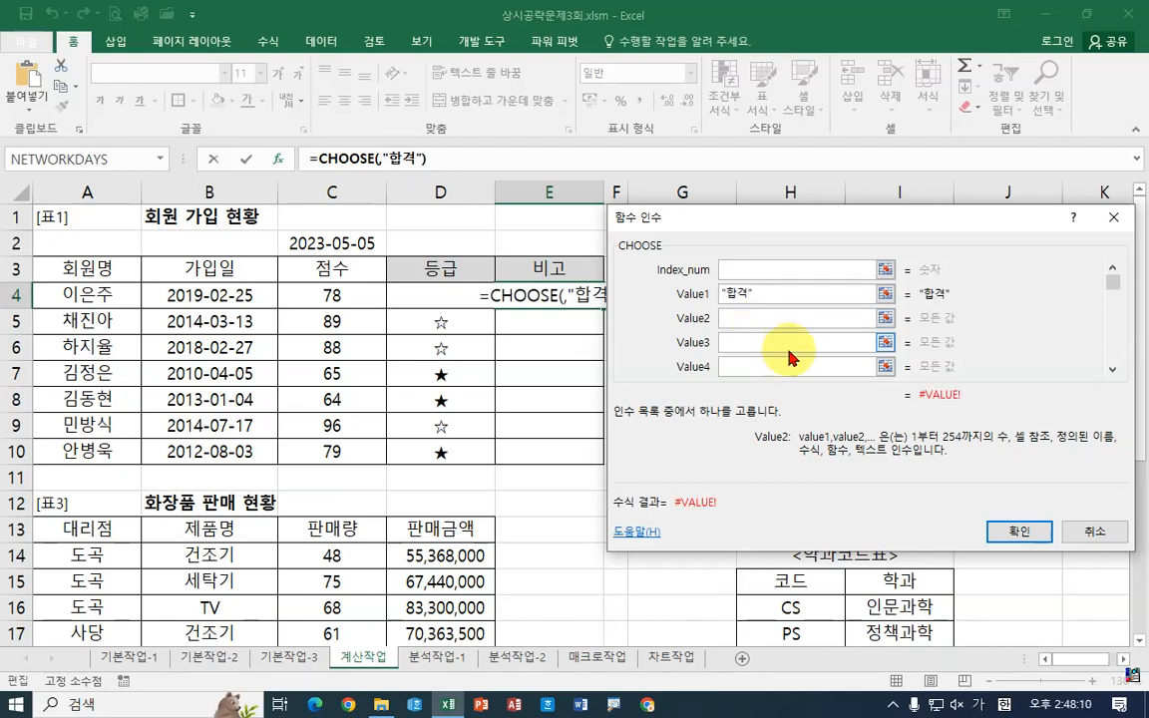
{"action": "type", "text": "합격"}
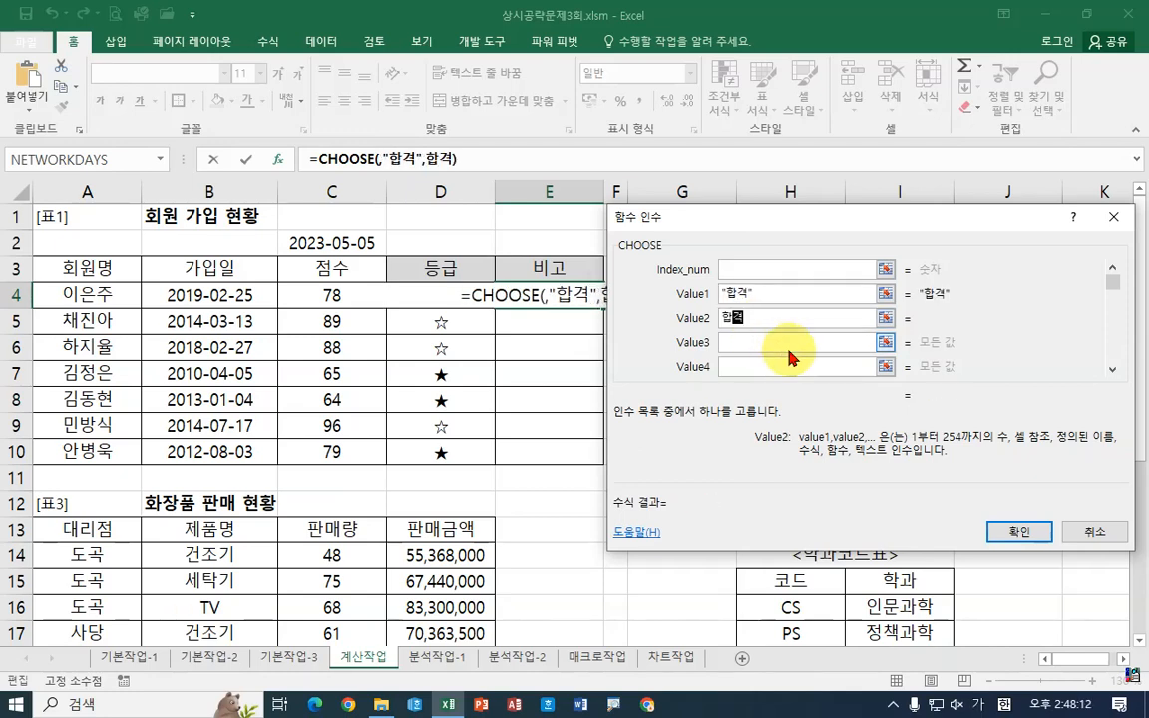
Set Value3, Value4 and Value5 of the CHOOSE function to empty text ("")
{"action": "left_click", "coordinate": [758, 342]}
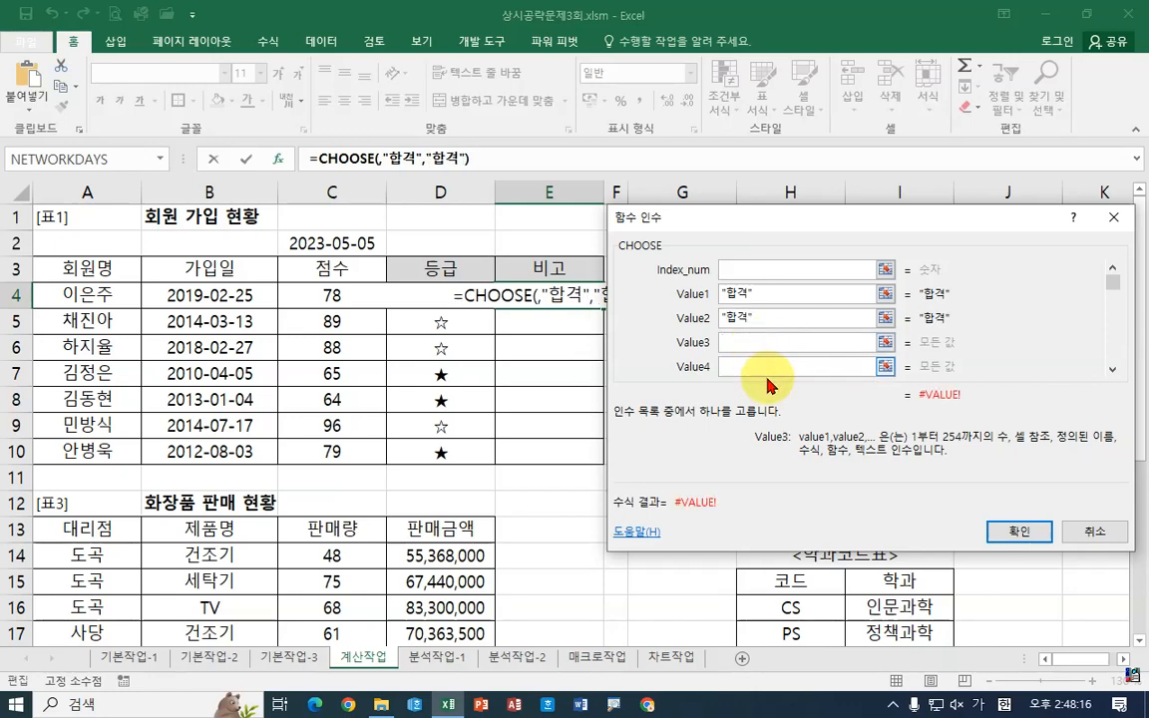
{"action": "type", "text": "\"\""}
{"action": "left_click", "coordinate": [759, 370]}
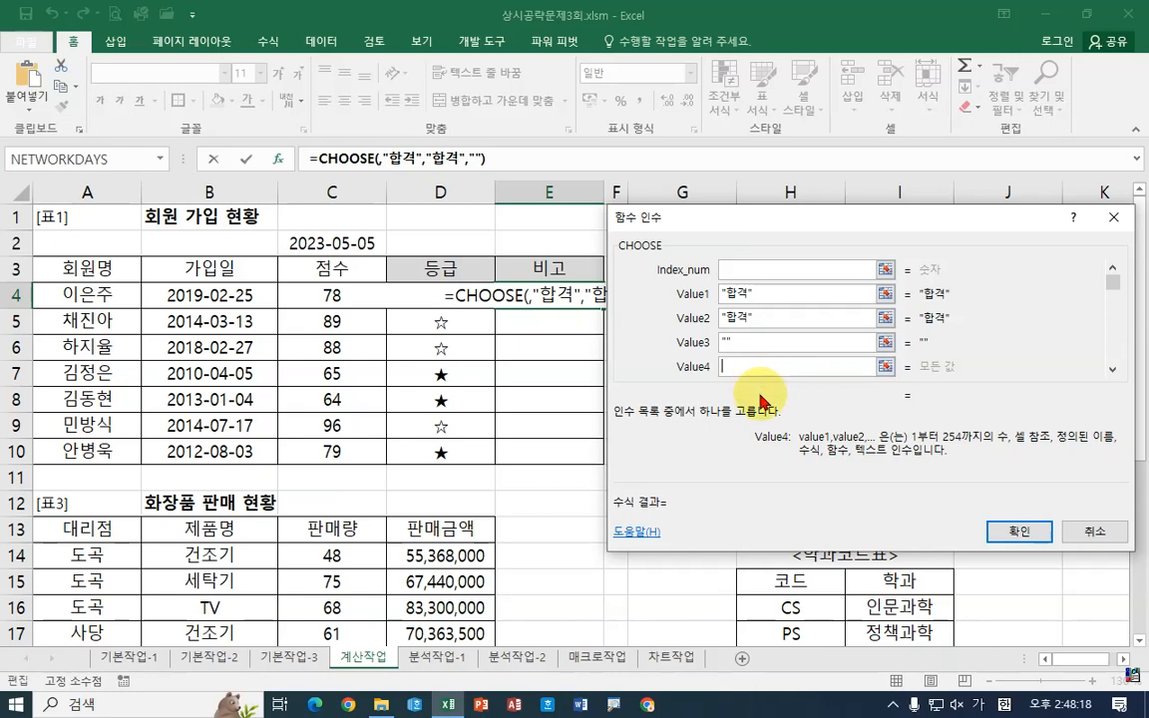
{"action": "type", "text": "\"\""}
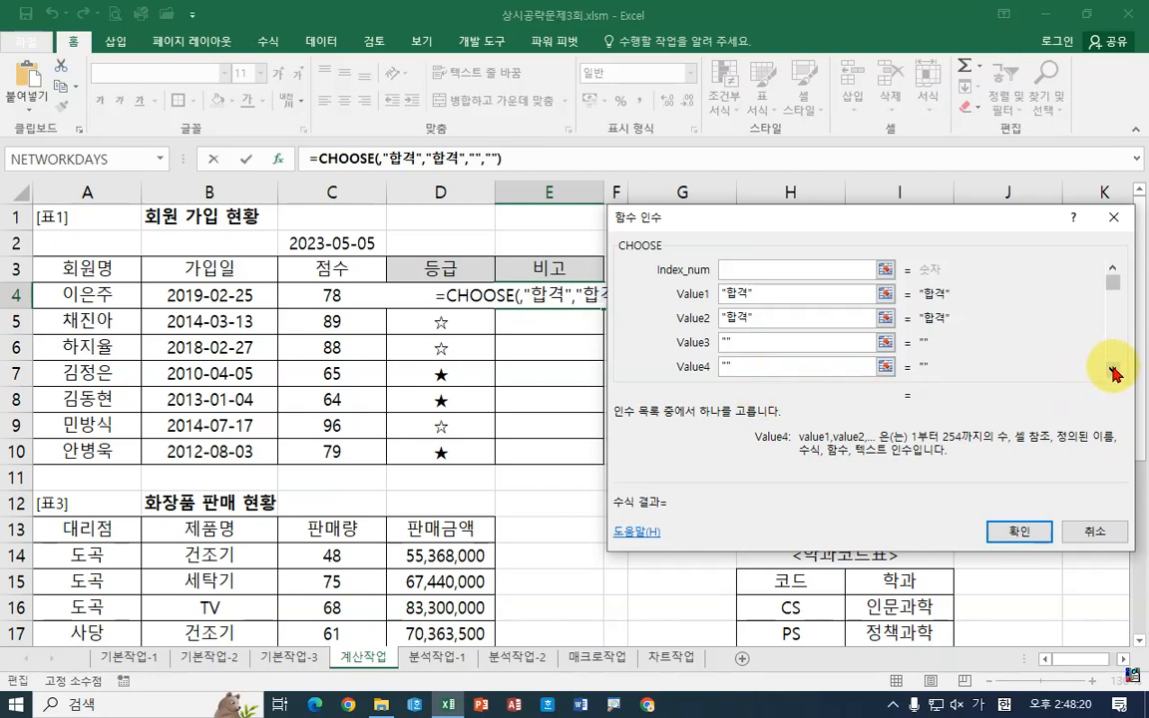
{"action": "key", "text": "Tab"}
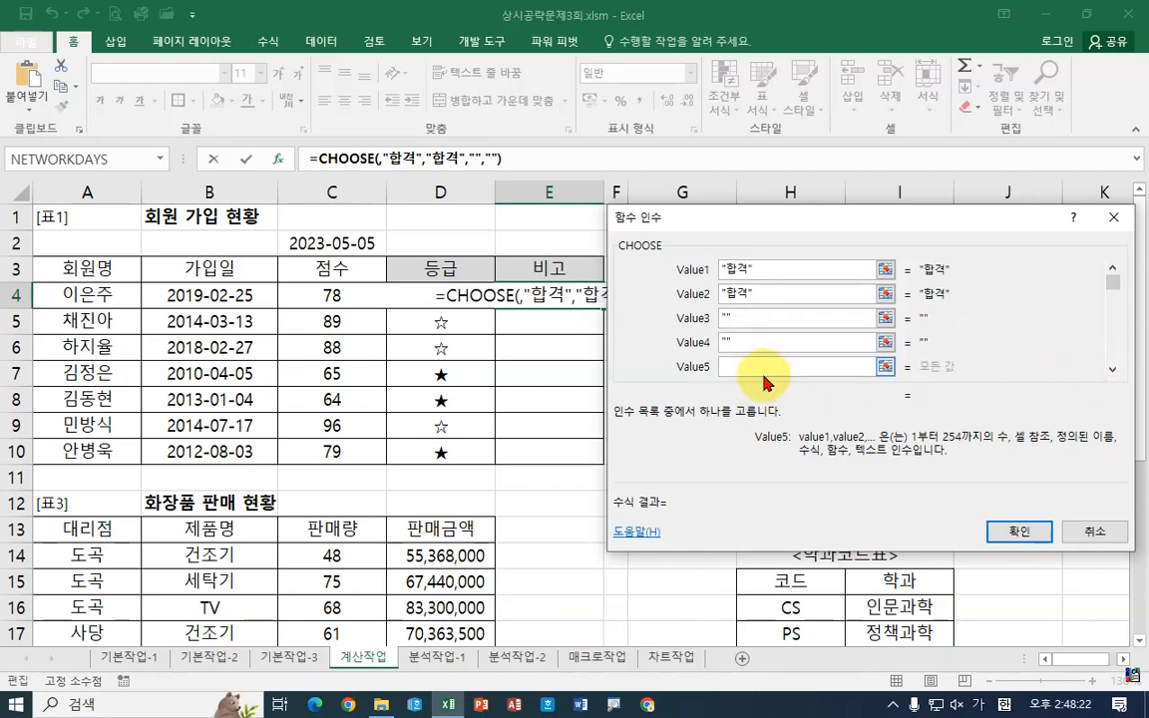
{"action": "type", "text": "\"\""}
Set Value6 and Value7 of the CHOOSE function to "재수강"
{"action": "left_click", "coordinate": [1112, 369]}
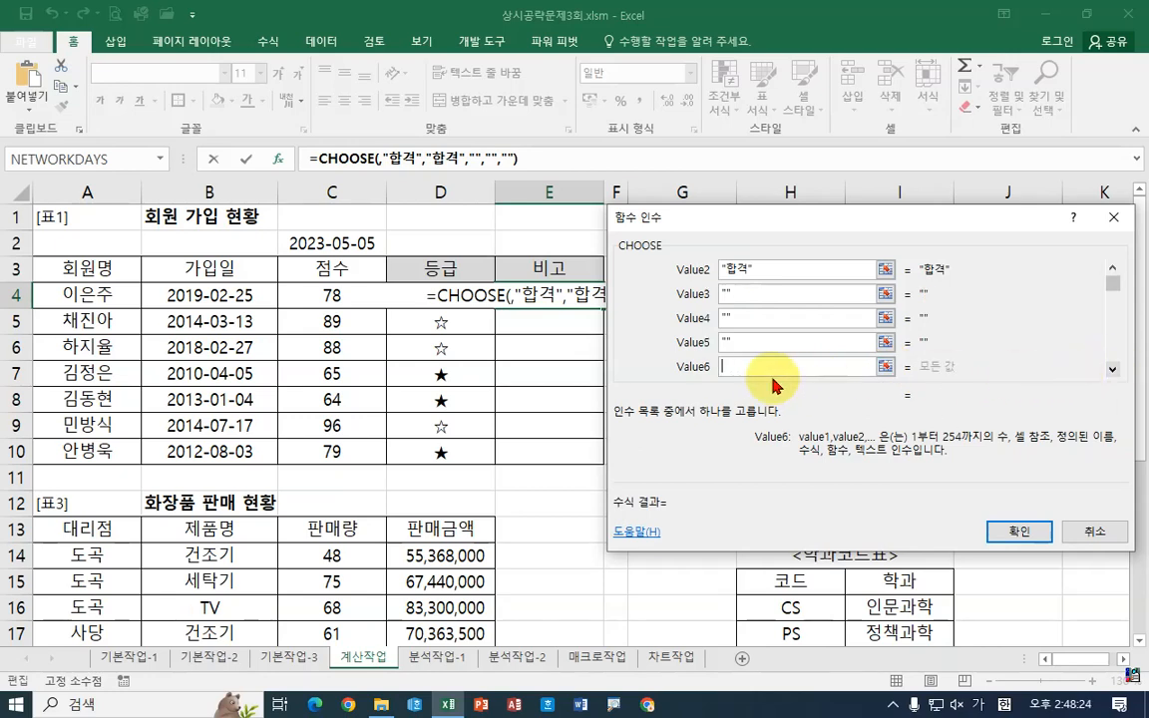
{"action": "left_click", "coordinate": [743, 366]}
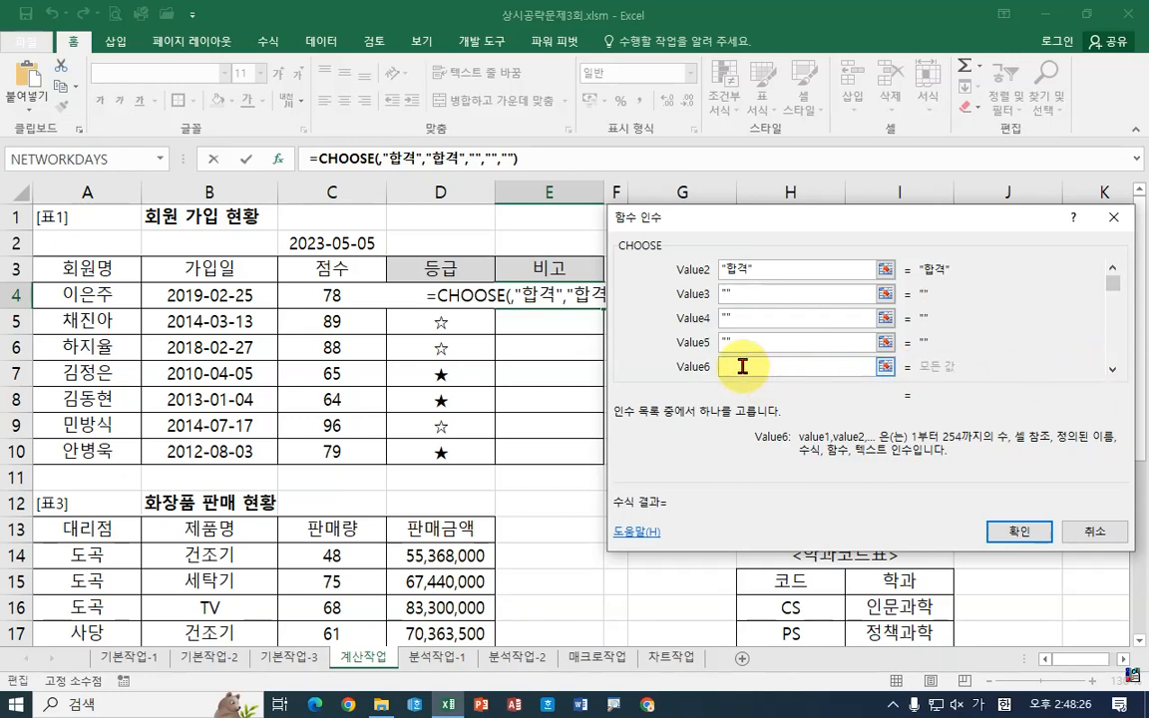
{"action": "type", "text": "재수강"}
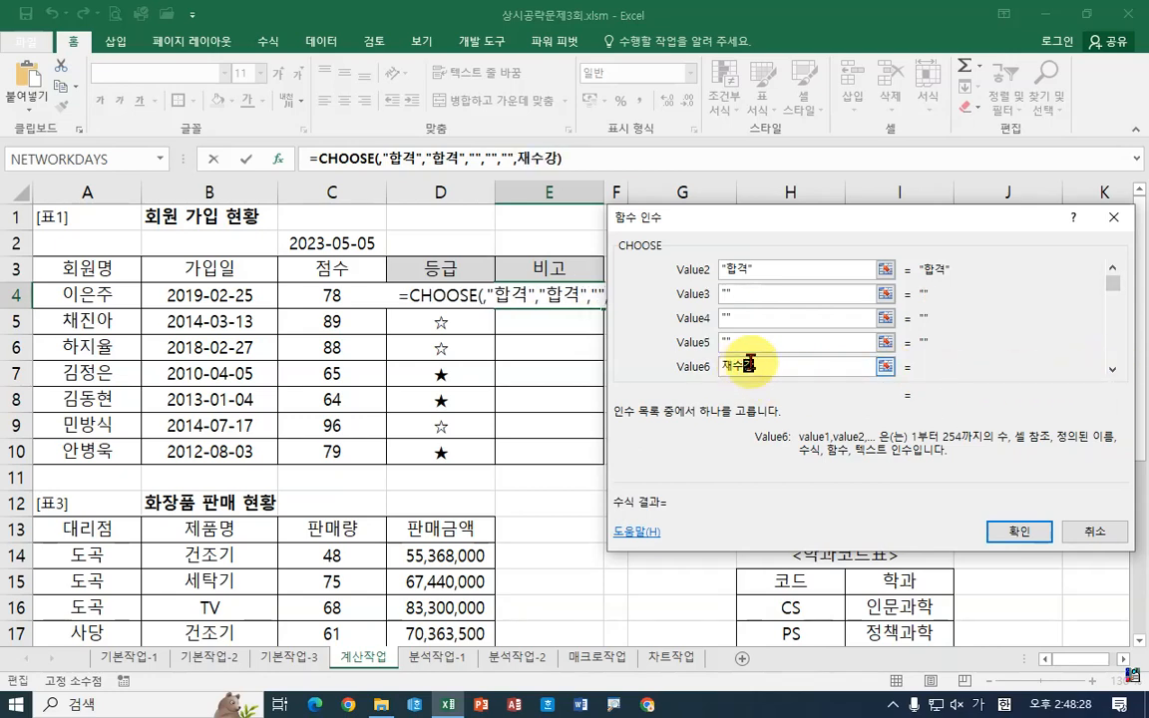
{"action": "left_click", "coordinate": [1112, 369]}
{"action": "left_click", "coordinate": [767, 368]}
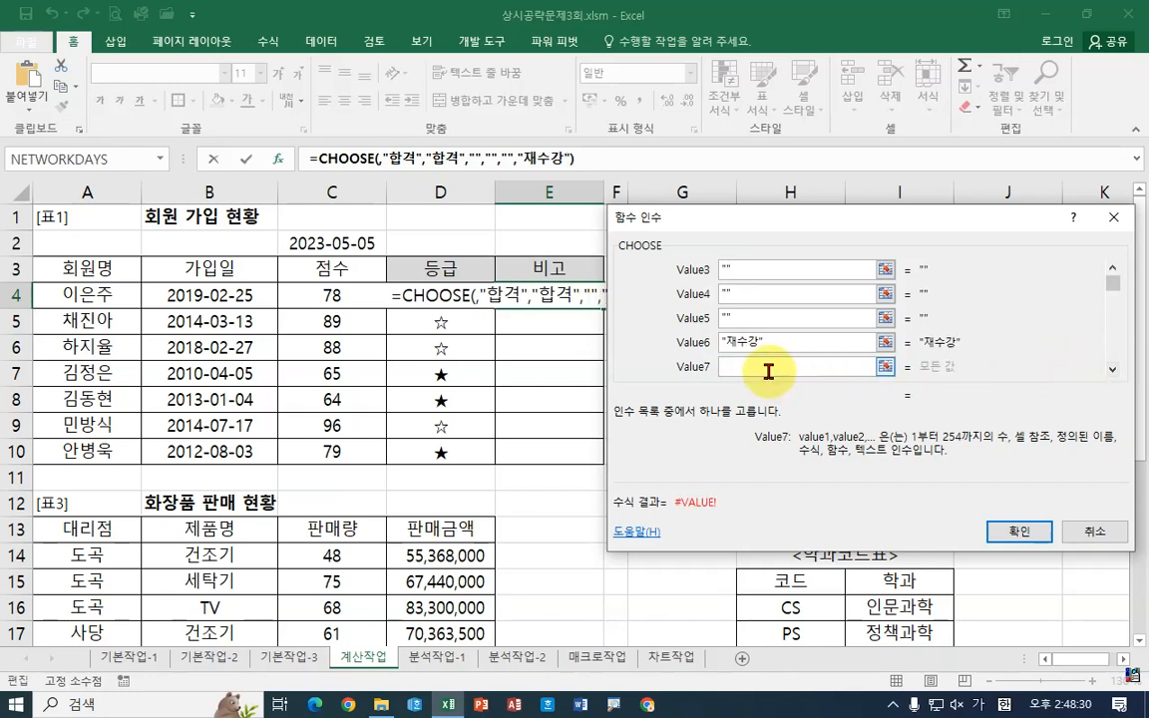
{"action": "type", "text": "재수강"}
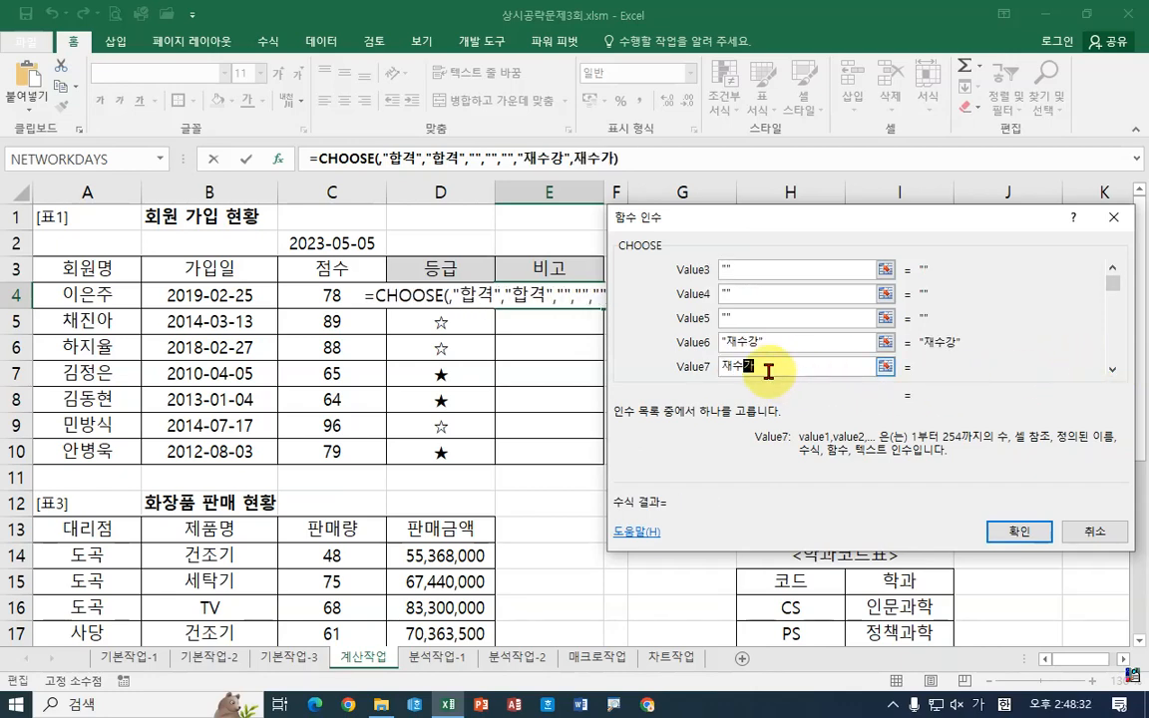
{"action": "left_click", "coordinate": [819, 339]}
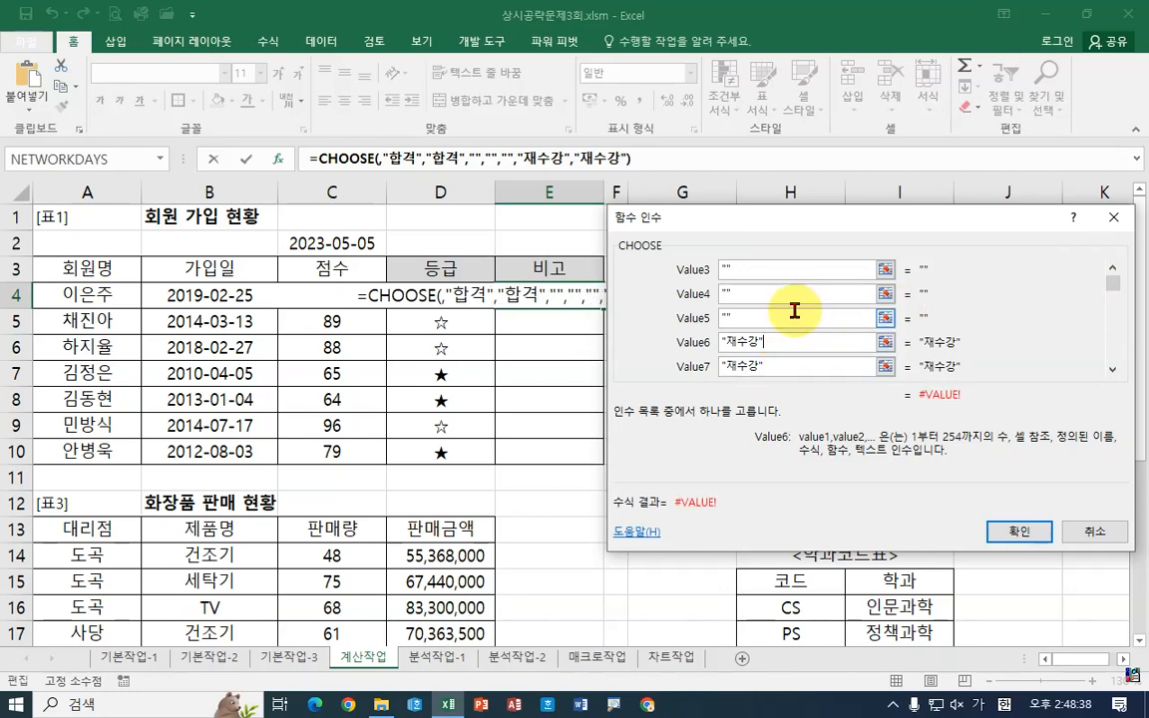
Test the CHOOSE result by entering 1, 2, 3, 6 and 7 in turn as Index_num
{"action": "left_click", "coordinate": [1112, 267]}
{"action": "left_click", "coordinate": [1113, 267]}
{"action": "left_click", "coordinate": [1112, 267]}
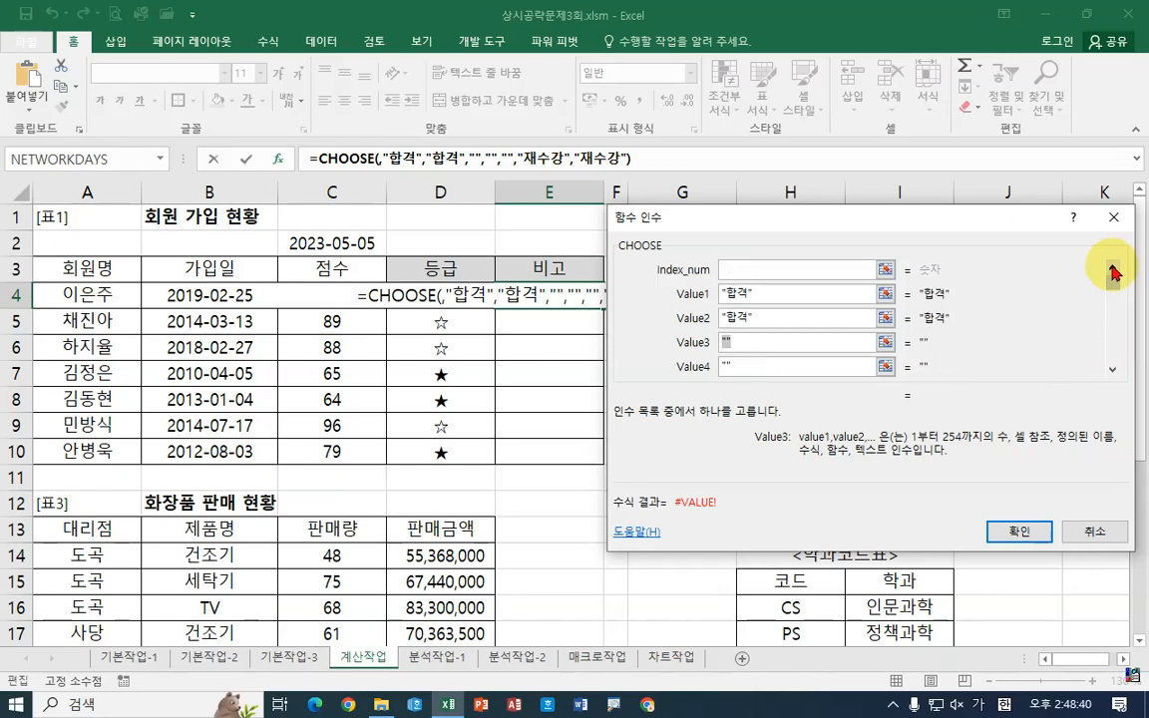
{"action": "left_click", "coordinate": [743, 270]}
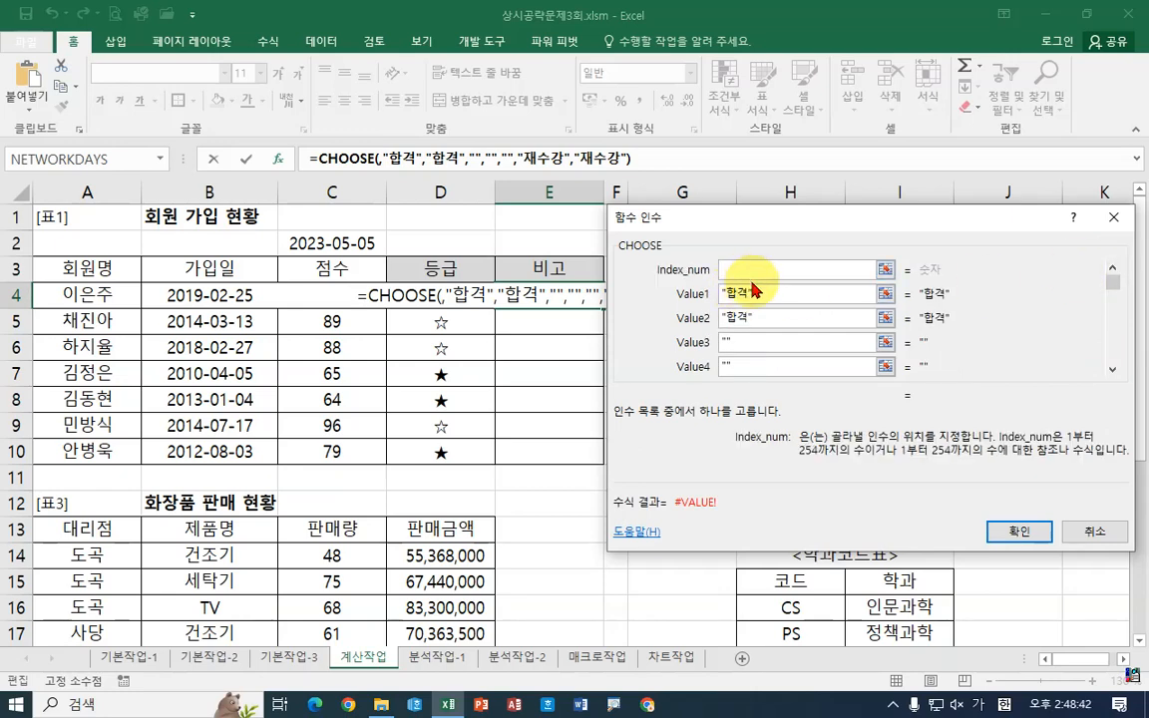
{"action": "type", "text": "1"}
{"action": "double_click", "coordinate": [743, 269]}
{"action": "type", "text": "2"}
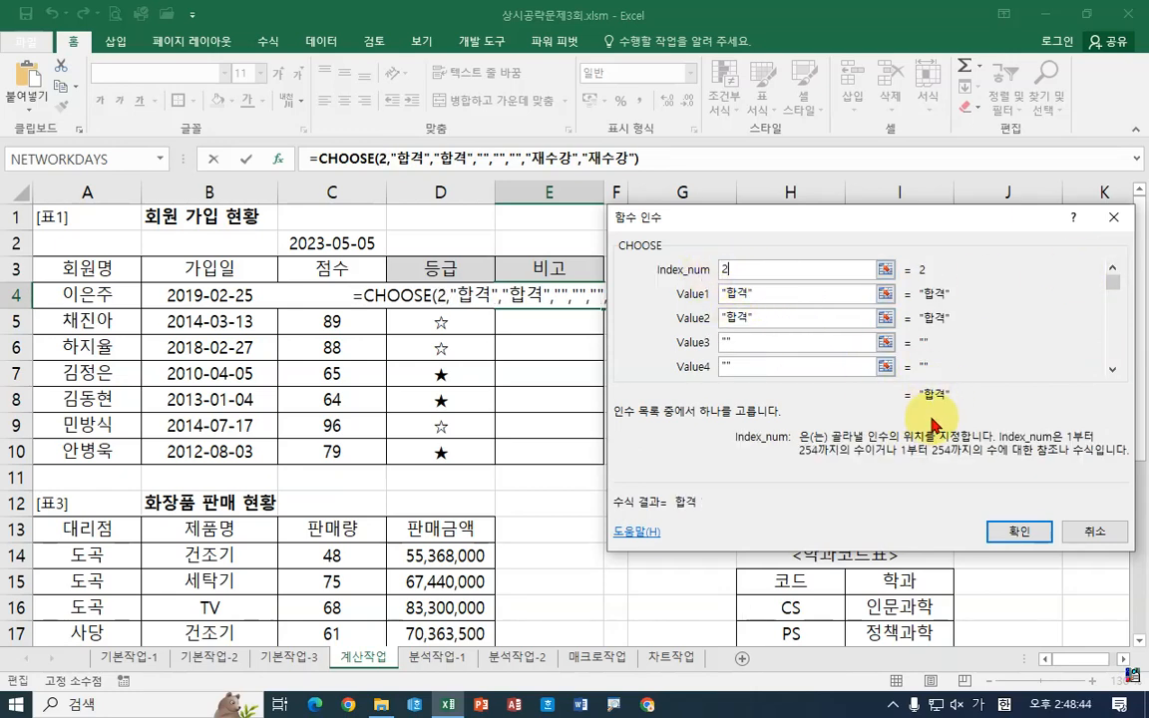
{"action": "double_click", "coordinate": [742, 269]}
{"action": "type", "text": "3"}
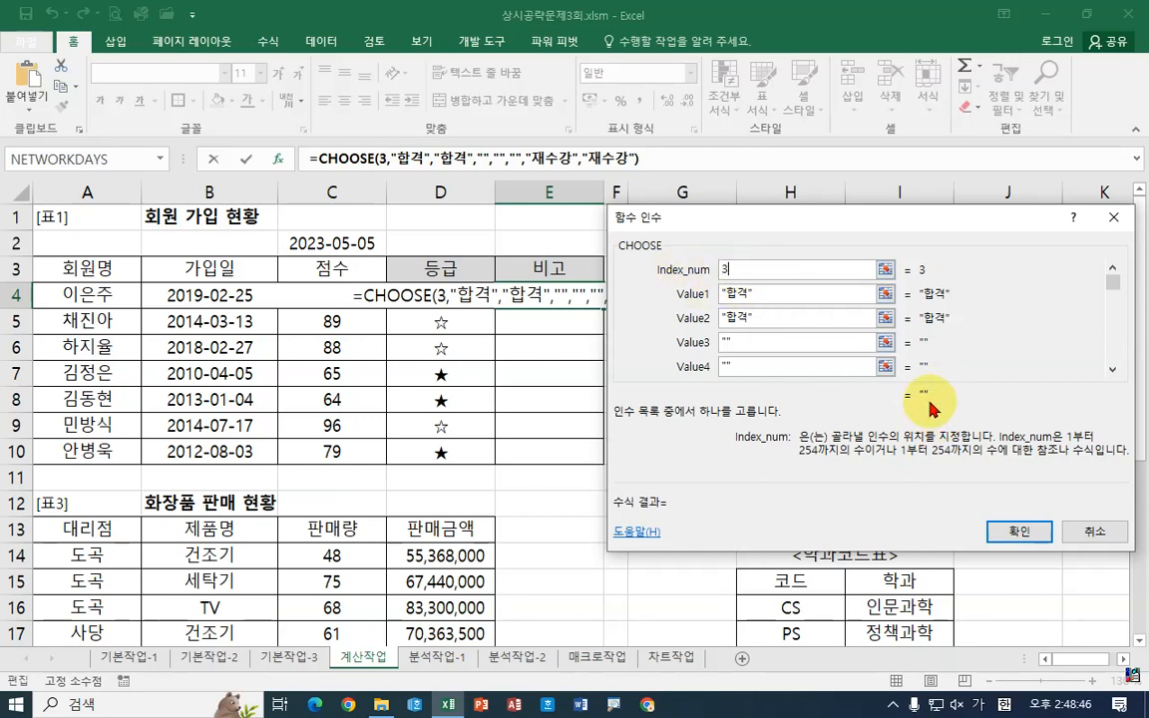
{"action": "key", "text": "BackSpace"}
{"action": "type", "text": "6"}
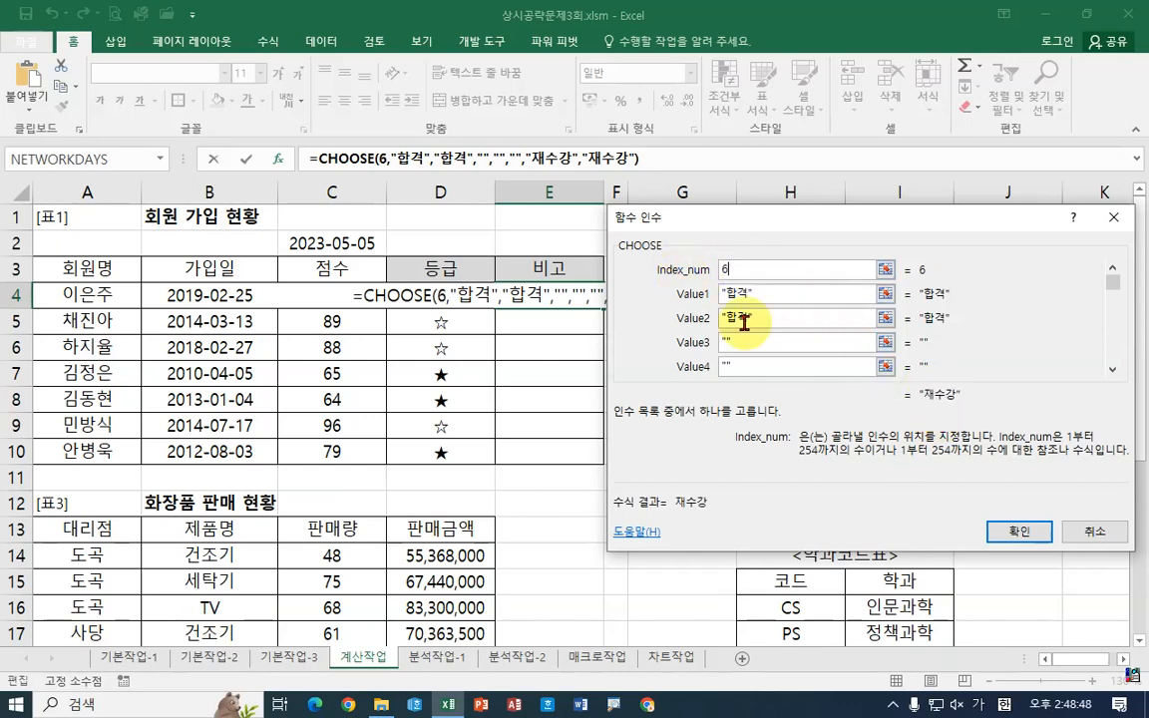
{"action": "double_click", "coordinate": [736, 267]}
{"action": "type", "text": "7"}
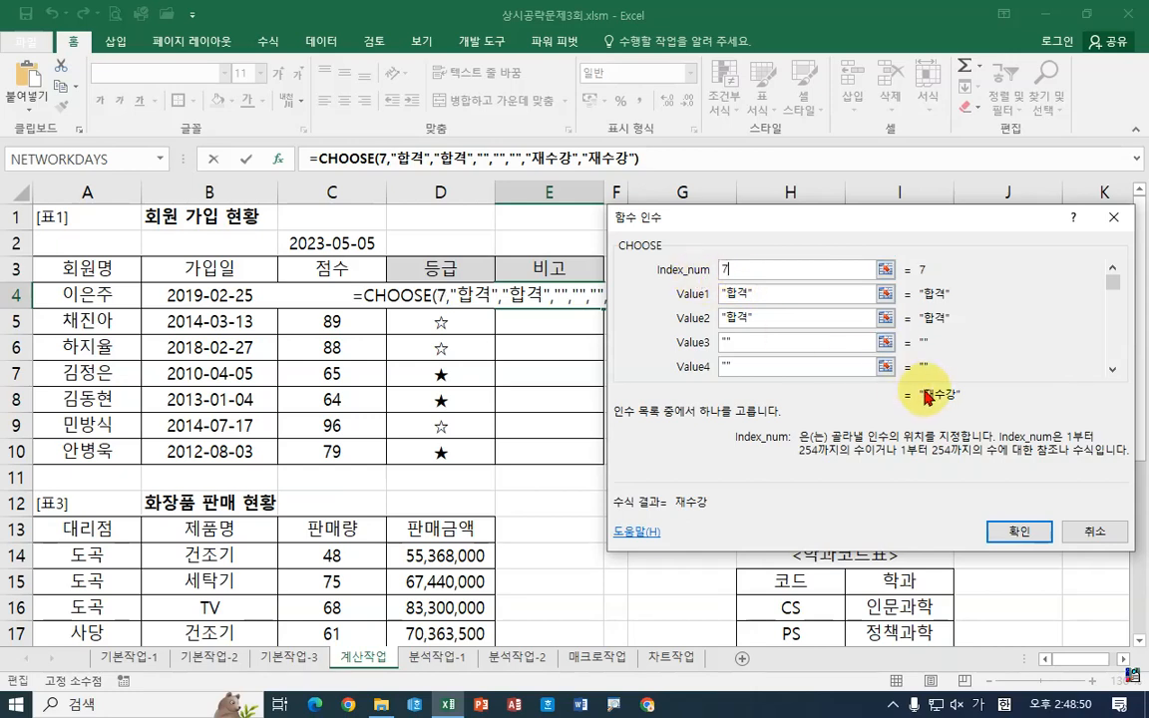
Replace the CHOOSE Index_num value with a nested rank.eq() function and open that inner function's arguments
{"action": "double_click", "coordinate": [733, 269]}
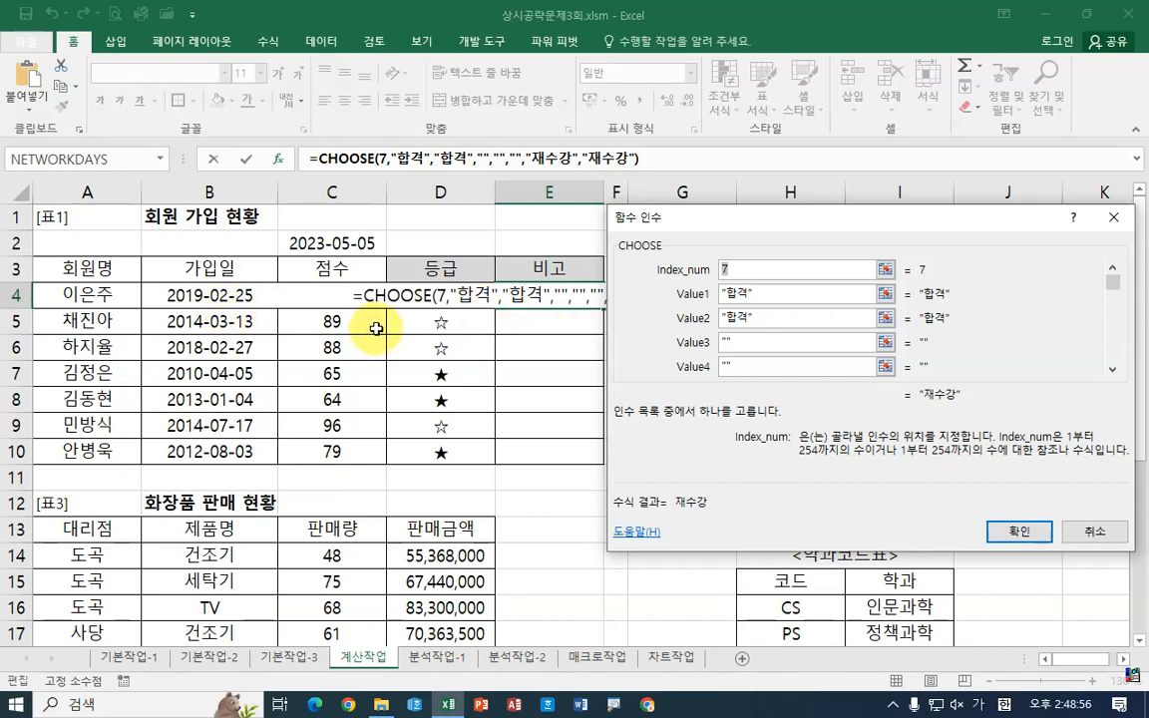
{"action": "left_click_drag", "start_coordinate": [293, 282], "coordinate": [377, 310]}
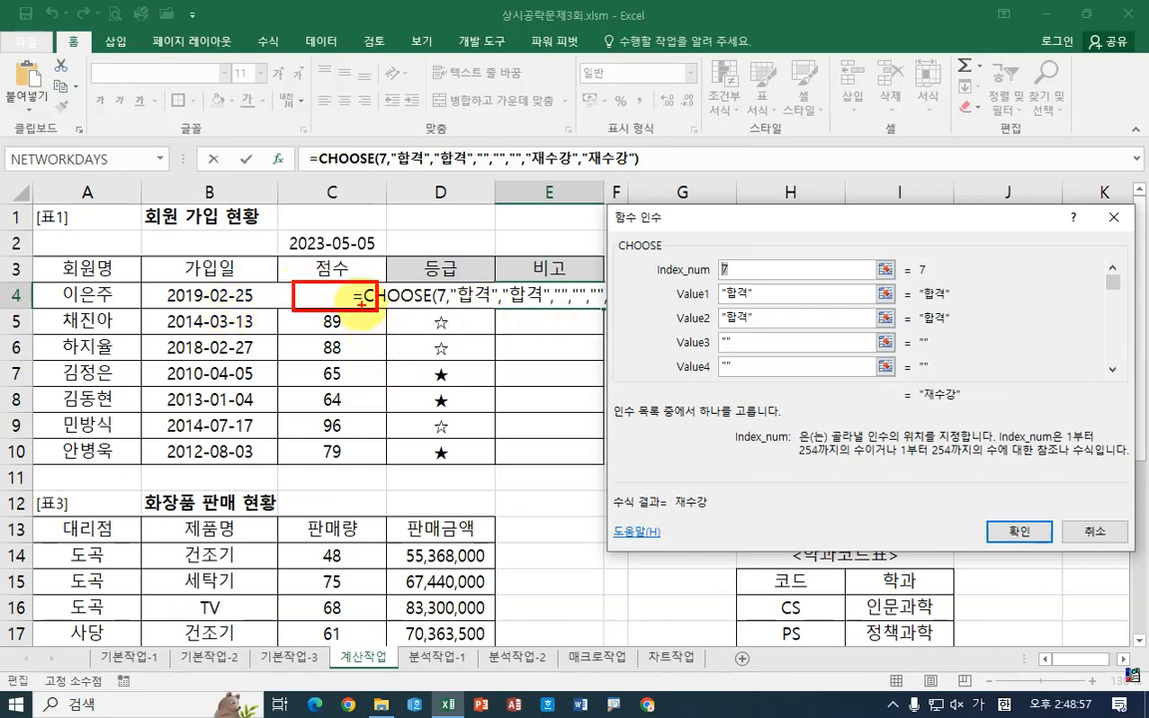
{"action": "left_click_drag", "start_coordinate": [356, 296], "coordinate": [389, 286]}
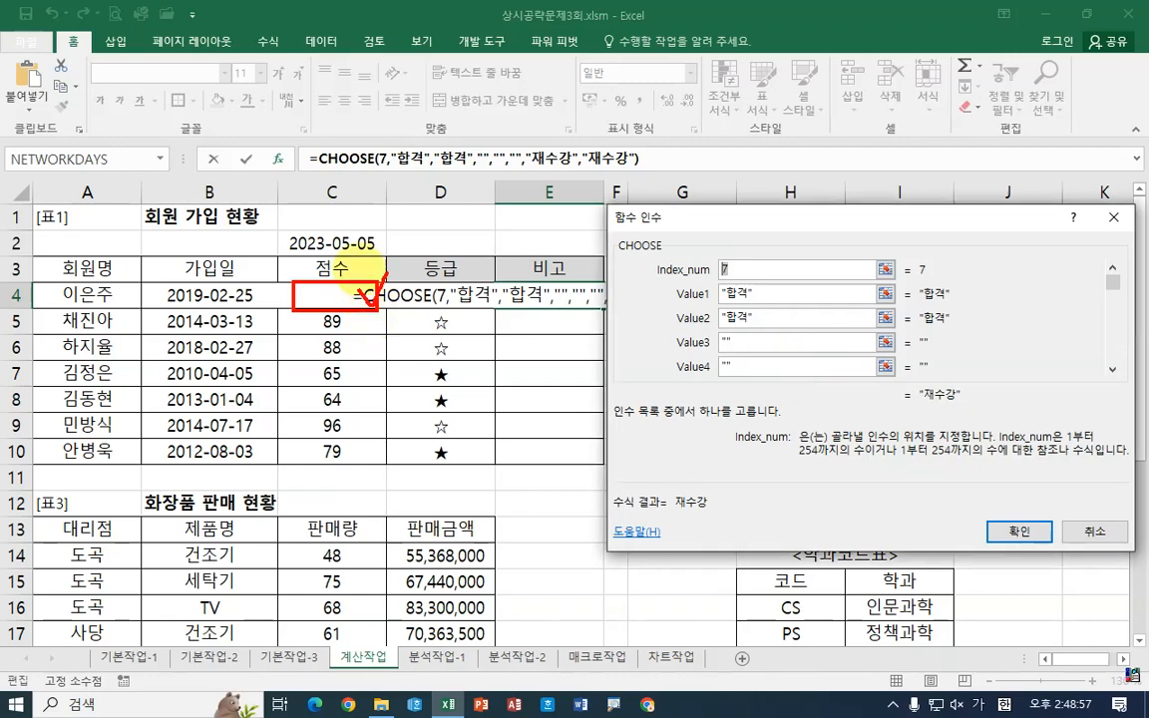
{"action": "key", "text": "Escape"}
{"action": "mouse_move", "coordinate": [722, 222]}
{"action": "left_mouse_down"}
{"action": "mouse_move", "coordinate": [741, 277]}
{"action": "mouse_move", "coordinate": [728, 289]}
{"action": "left_mouse_up"}
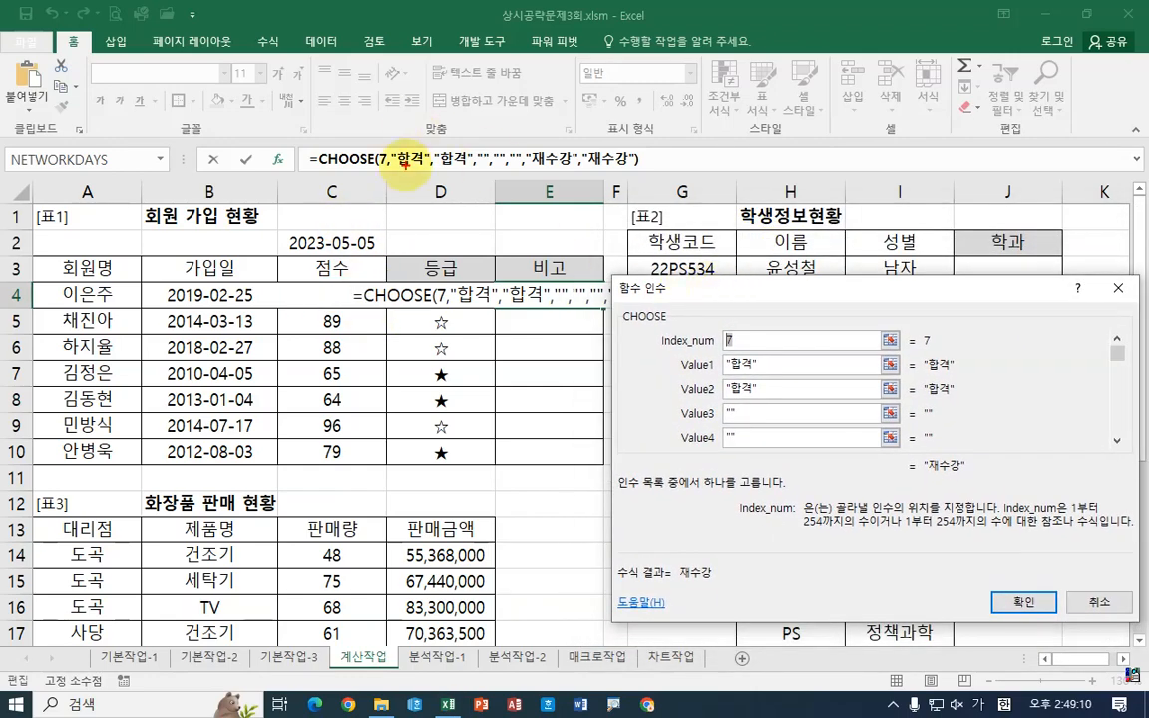
{"action": "left_click_drag", "start_coordinate": [392, 171], "coordinate": [611, 171]}
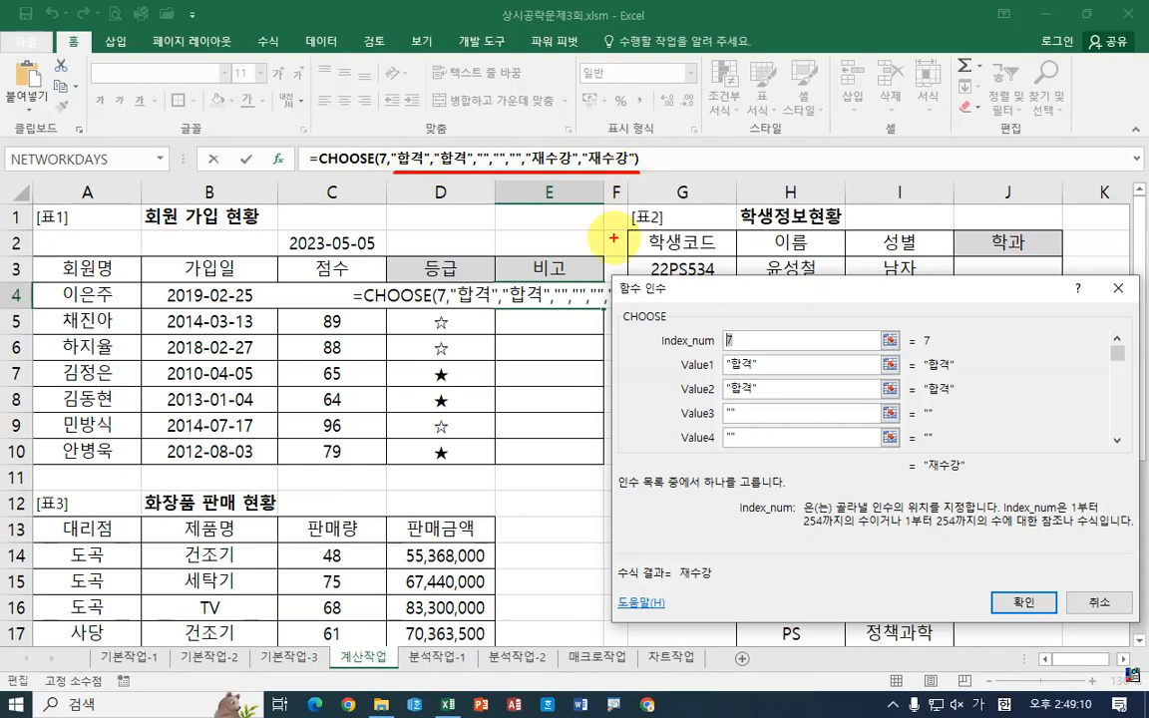
{"action": "key", "text": "Escape"}
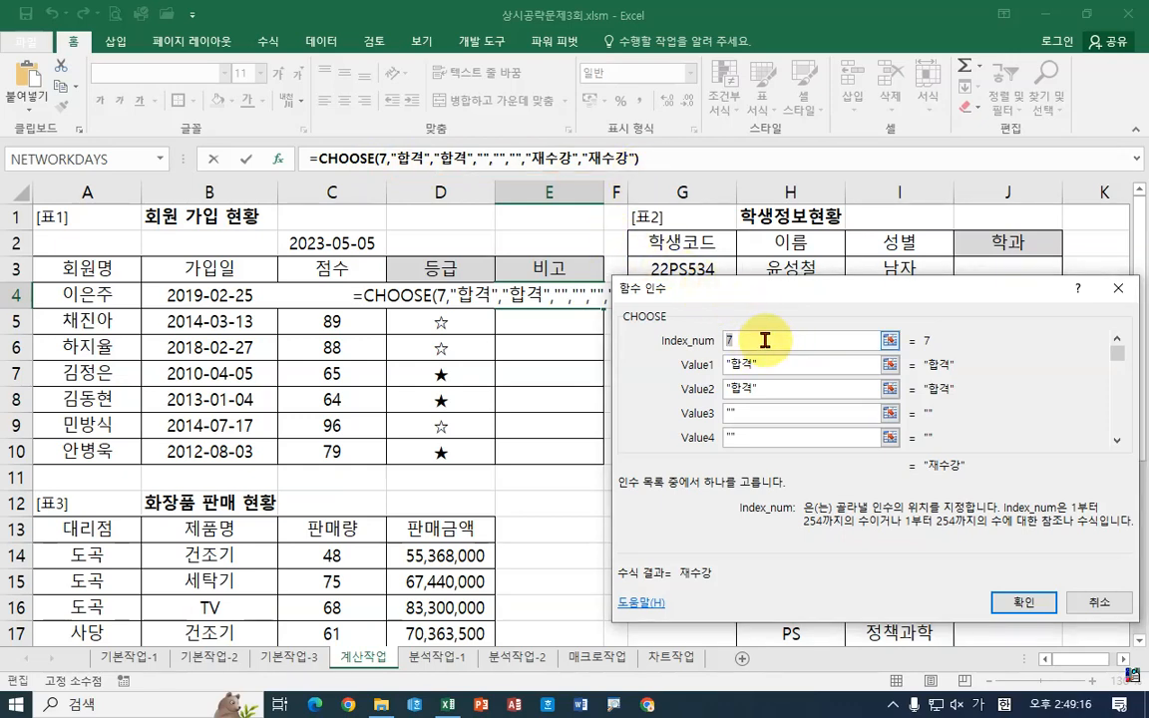
{"action": "key", "text": "BackSpace"}
{"action": "type", "text": "ra"}
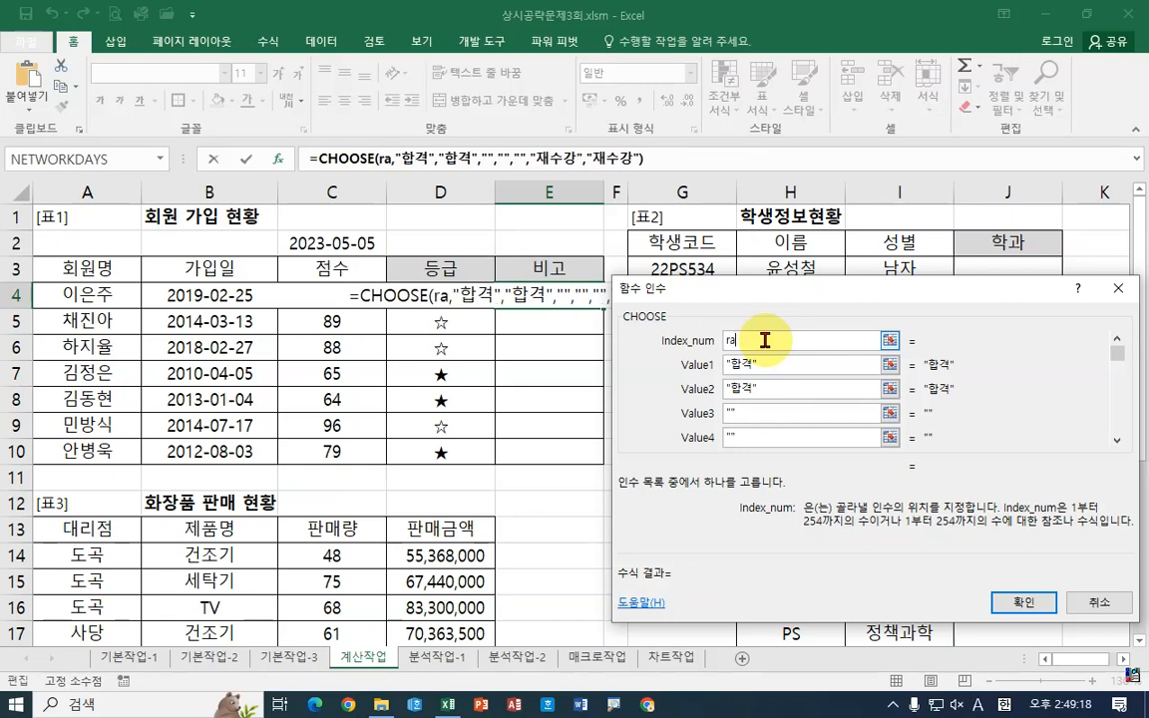
{"action": "type", "text": "nk.eq"}
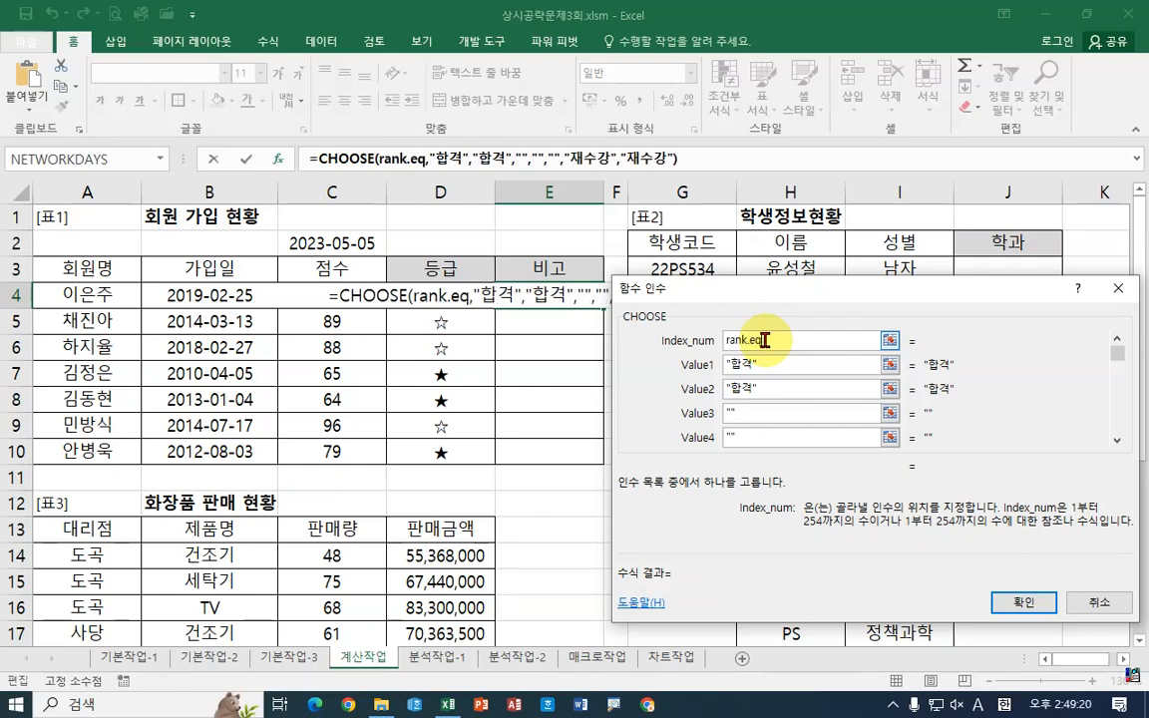
{"action": "type", "text": "()"}
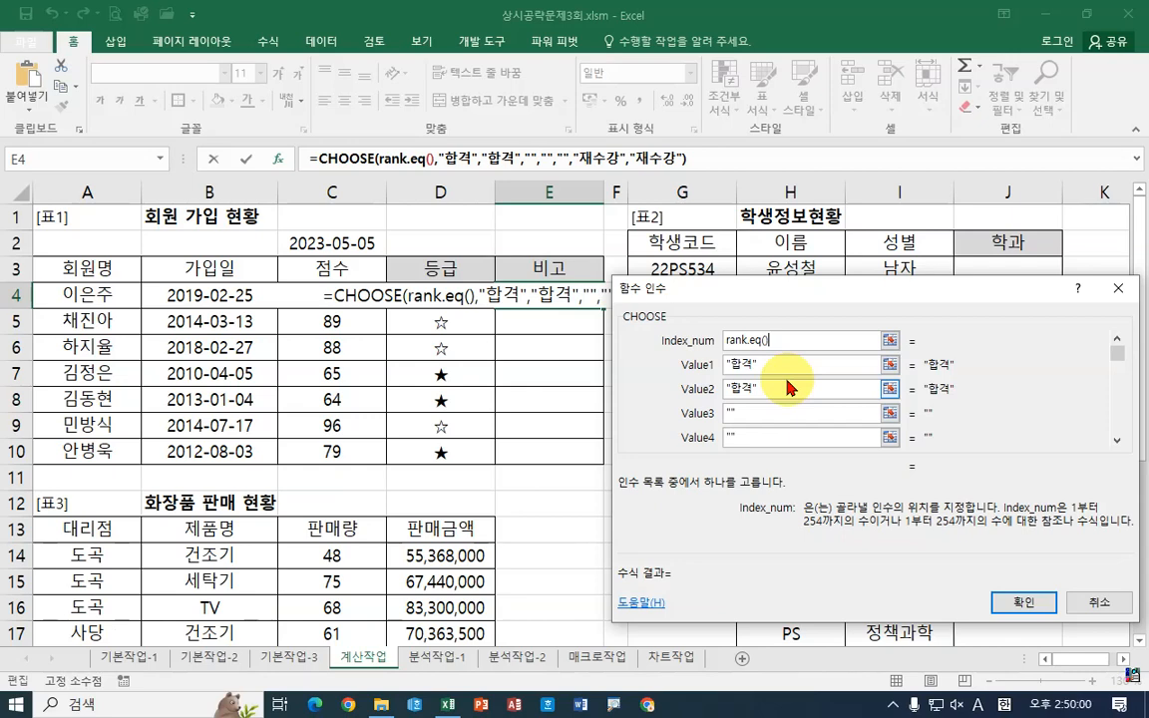
{"action": "left_click", "coordinate": [406, 159]}
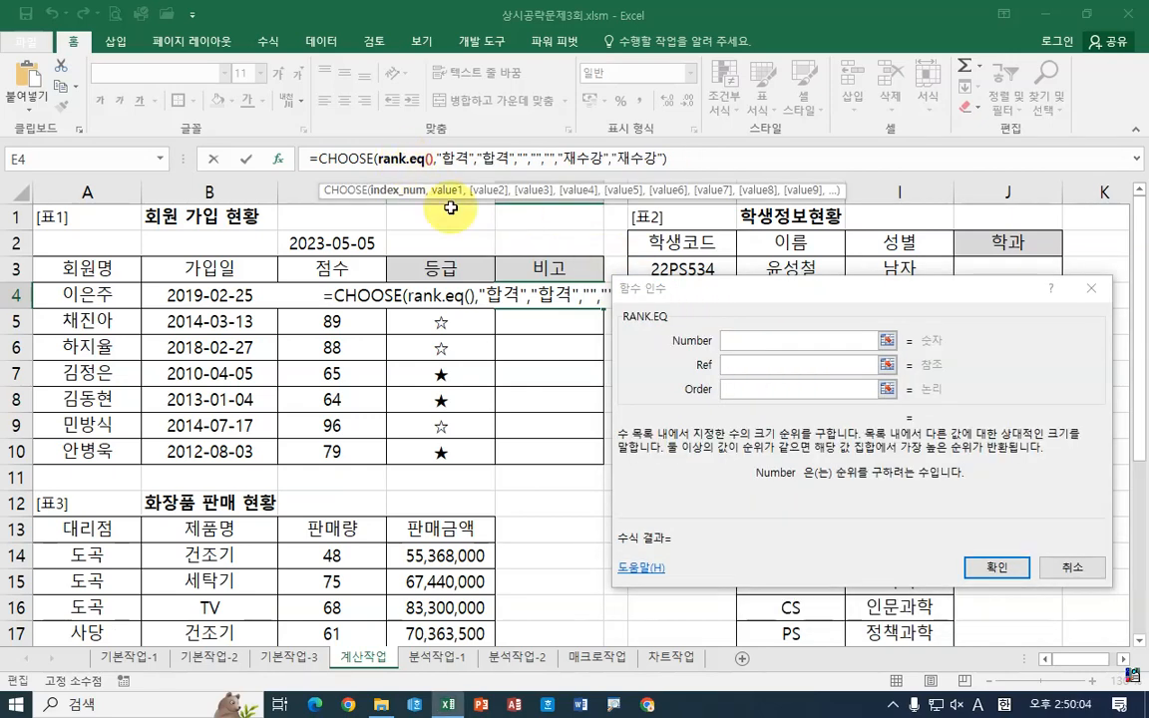
Set the RANK.EQ Number argument to C4 and Ref to the absolute range $C$4:$C$10
{"action": "left_click", "coordinate": [743, 336]}
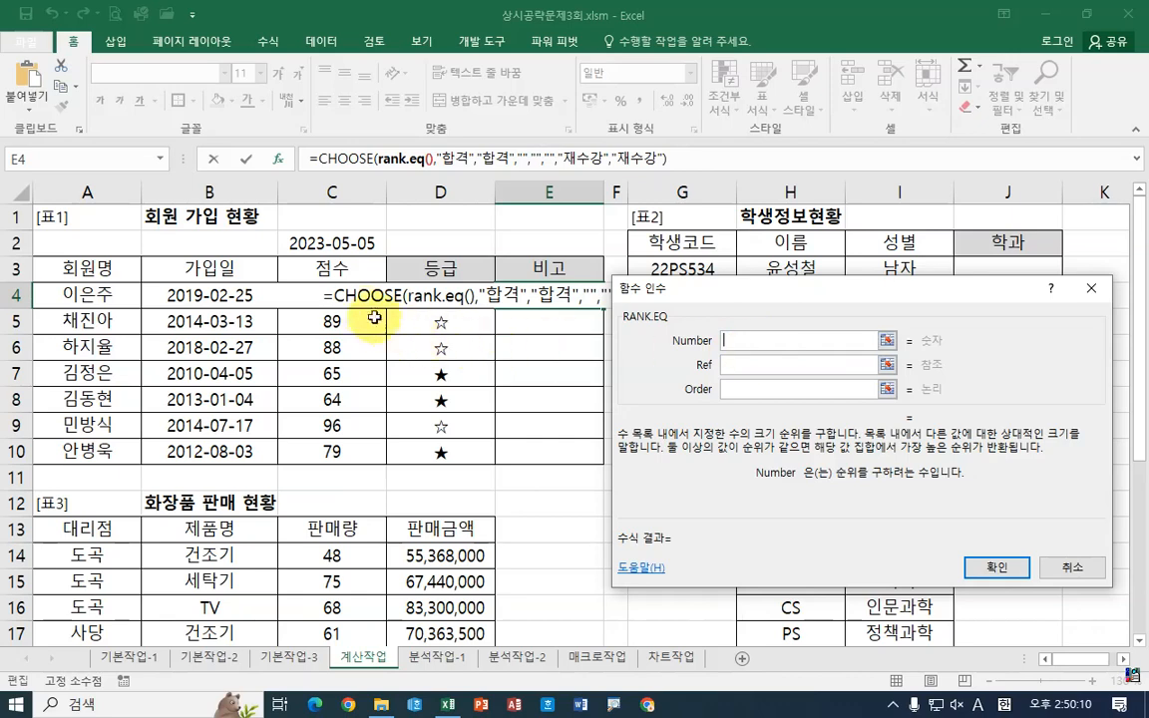
{"action": "left_click", "coordinate": [351, 296]}
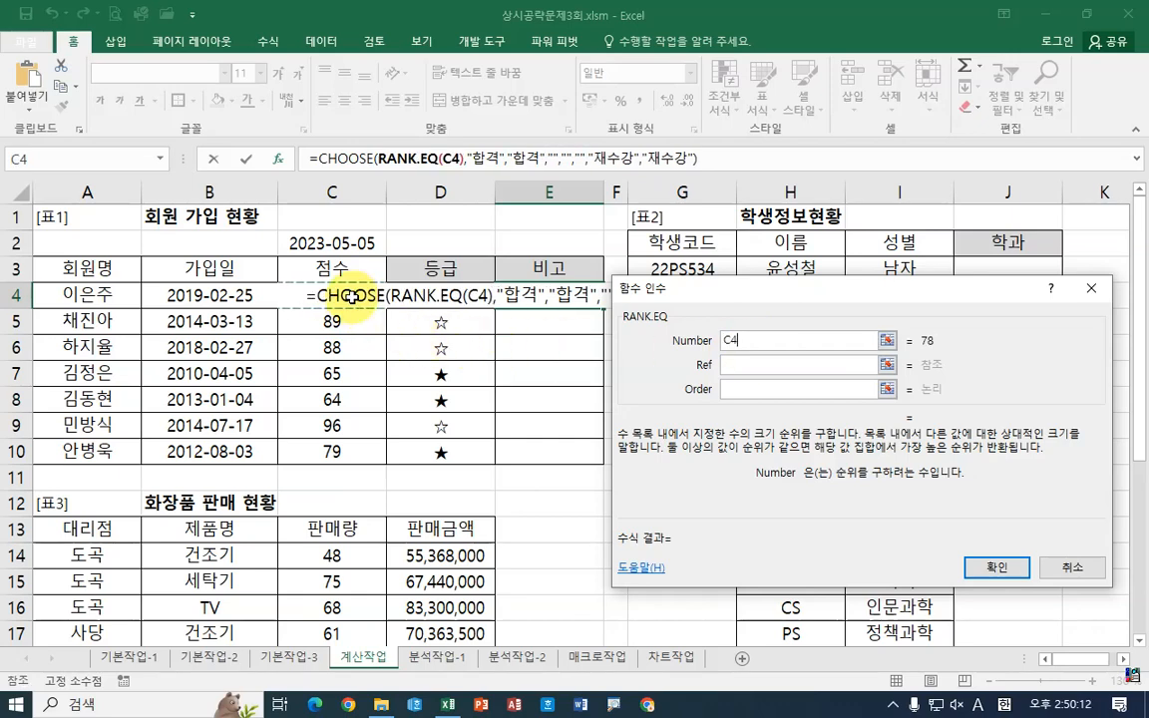
{"action": "left_click", "coordinate": [733, 365]}
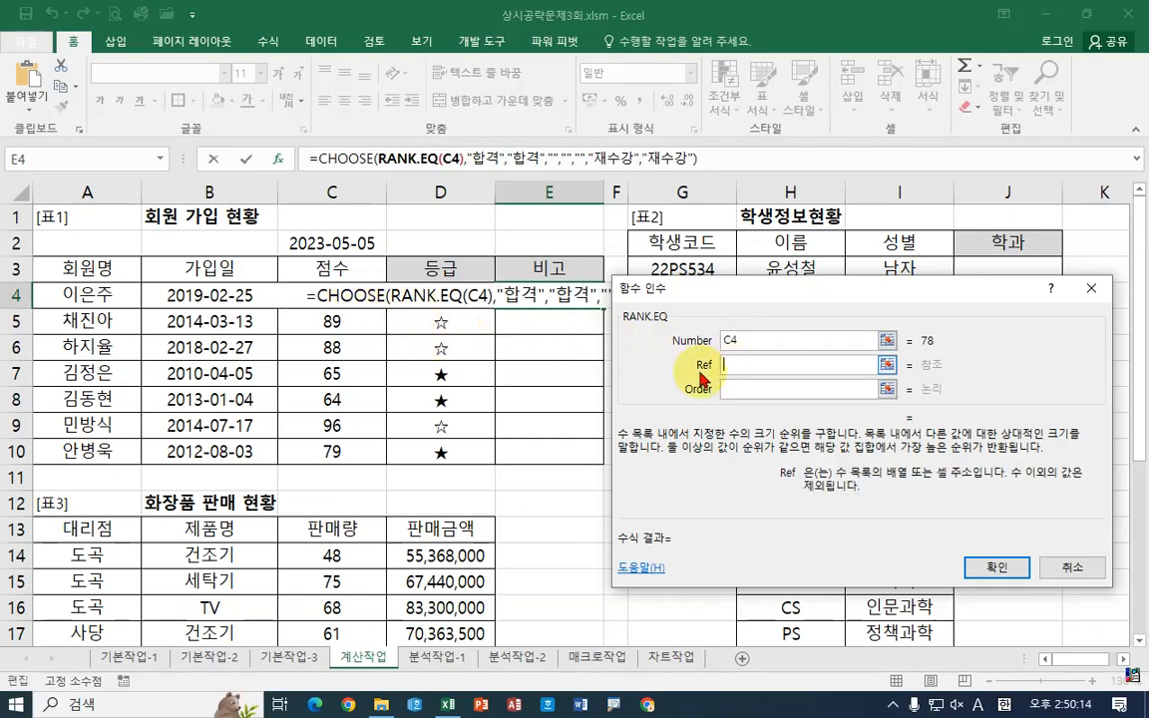
{"action": "left_click_drag", "start_coordinate": [309, 304], "coordinate": [355, 454]}
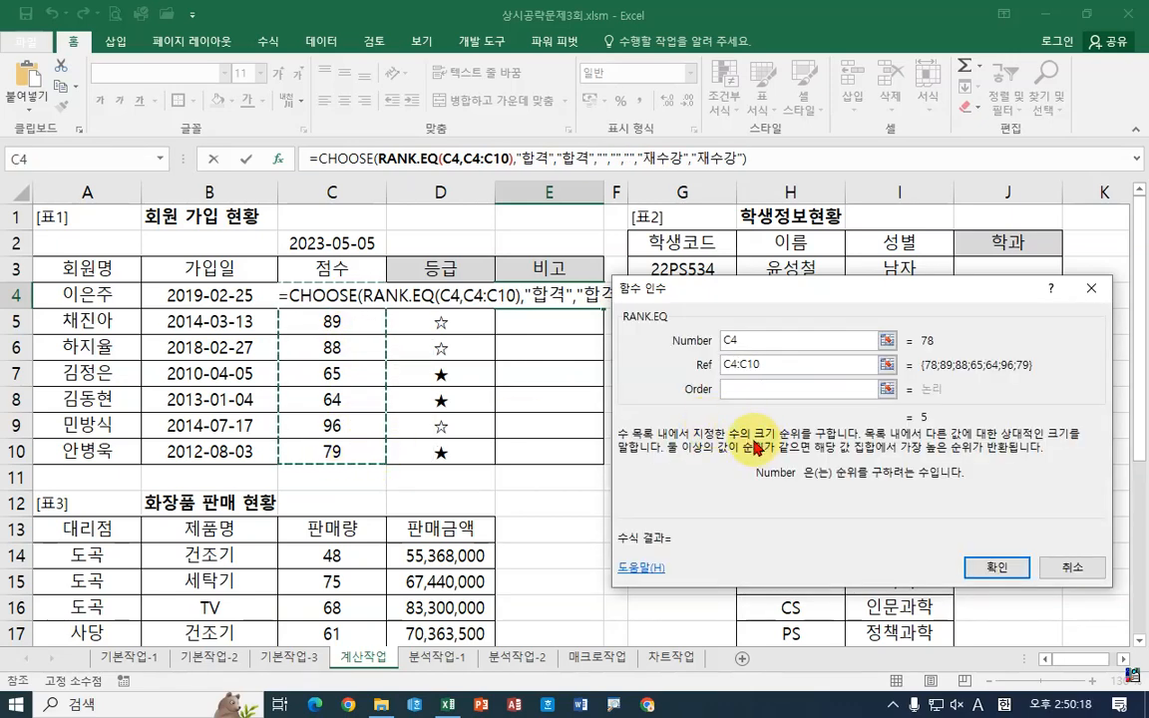
{"action": "left_click_drag", "start_coordinate": [750, 287], "coordinate": [772, 337]}
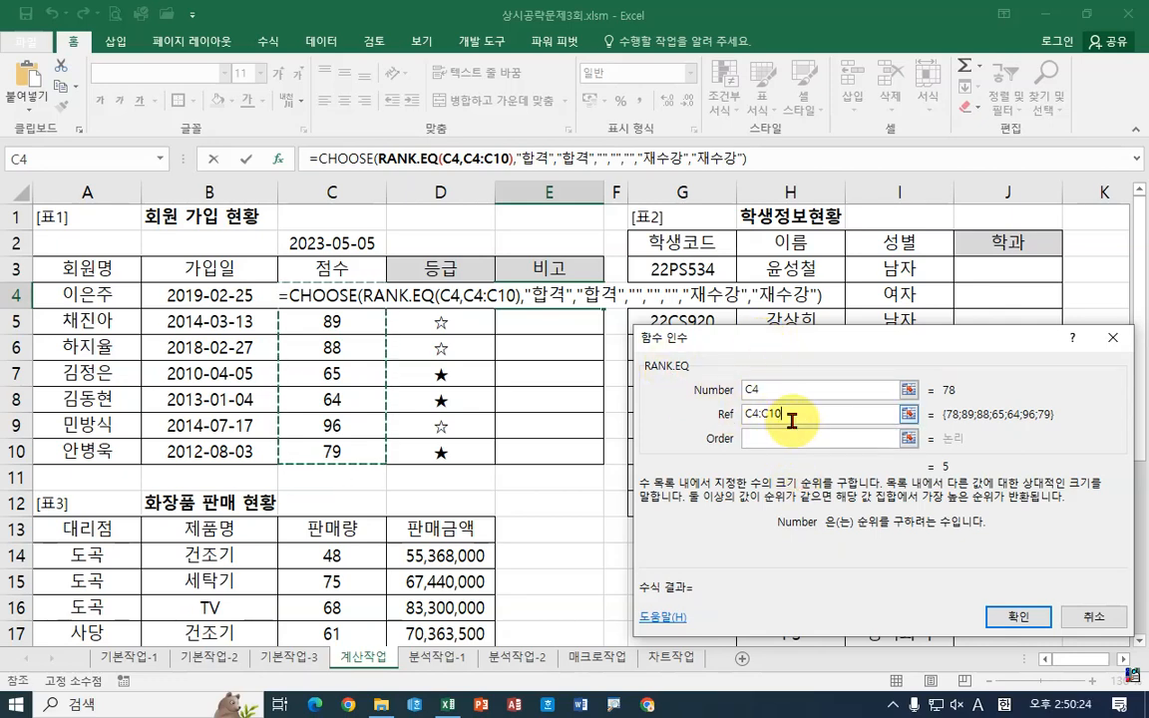
{"action": "key", "text": "F4"}
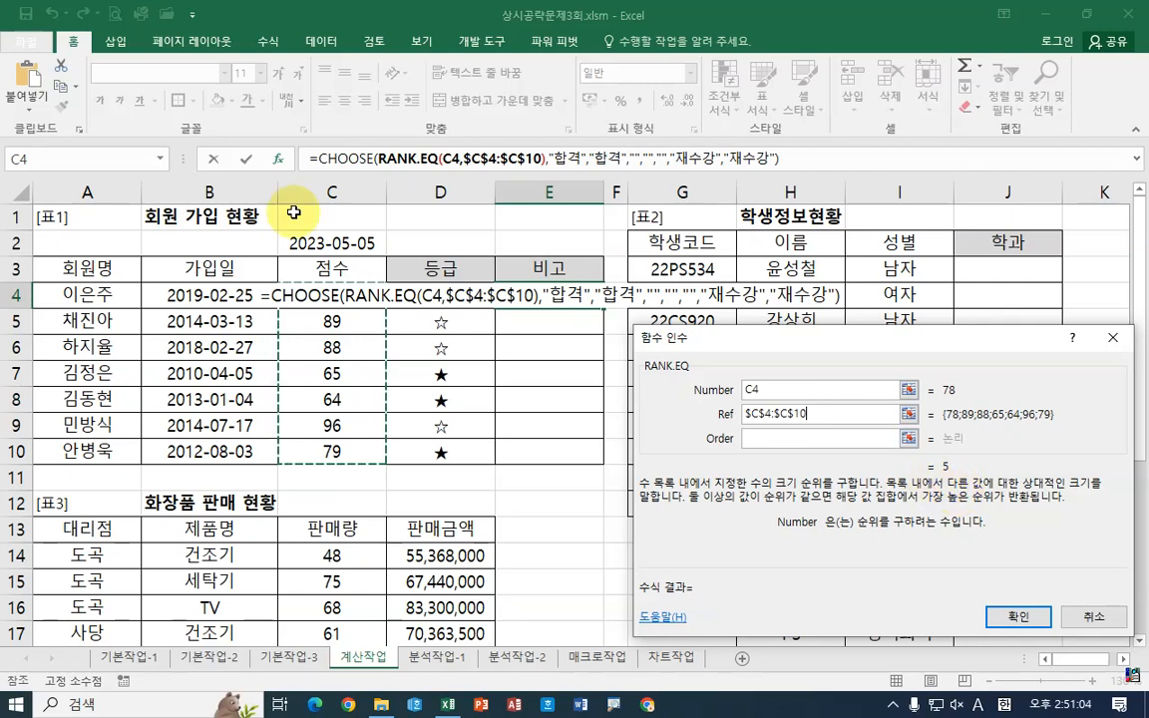
Return to the CHOOSE arguments, enter empty text ("") for Value5, and confirm the 비고 formula in E4
{"action": "left_click", "coordinate": [336, 157]}
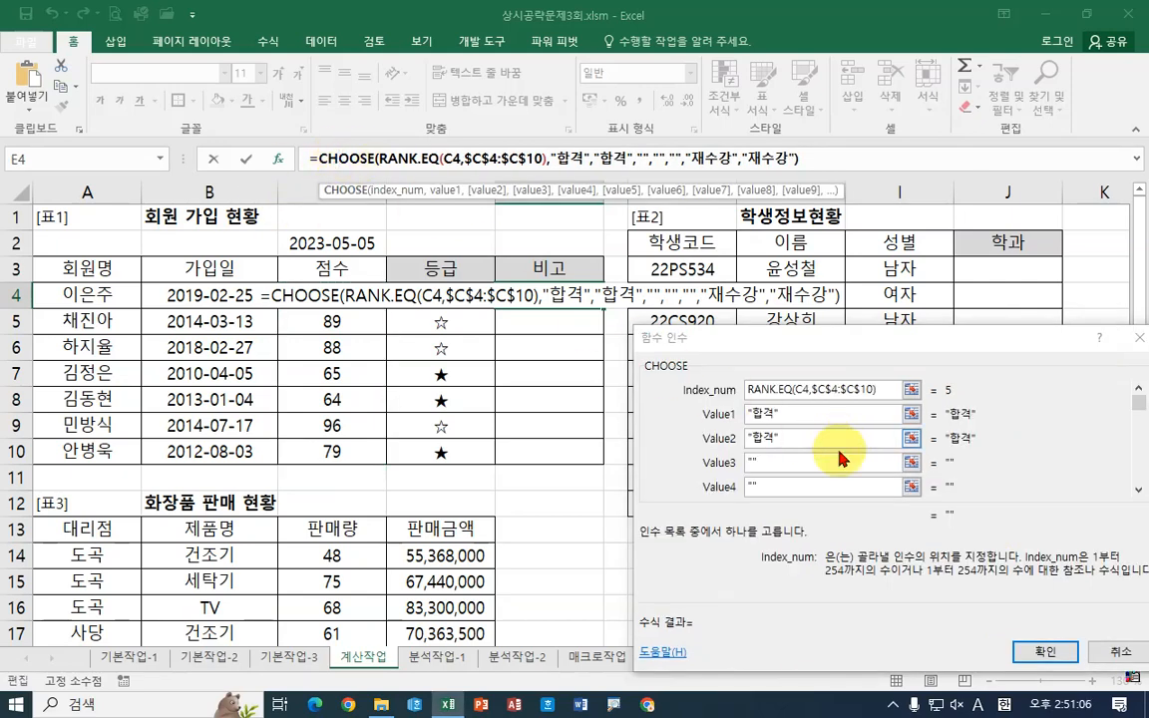
{"action": "left_click", "coordinate": [1140, 494]}
{"action": "left_click", "coordinate": [1140, 489]}
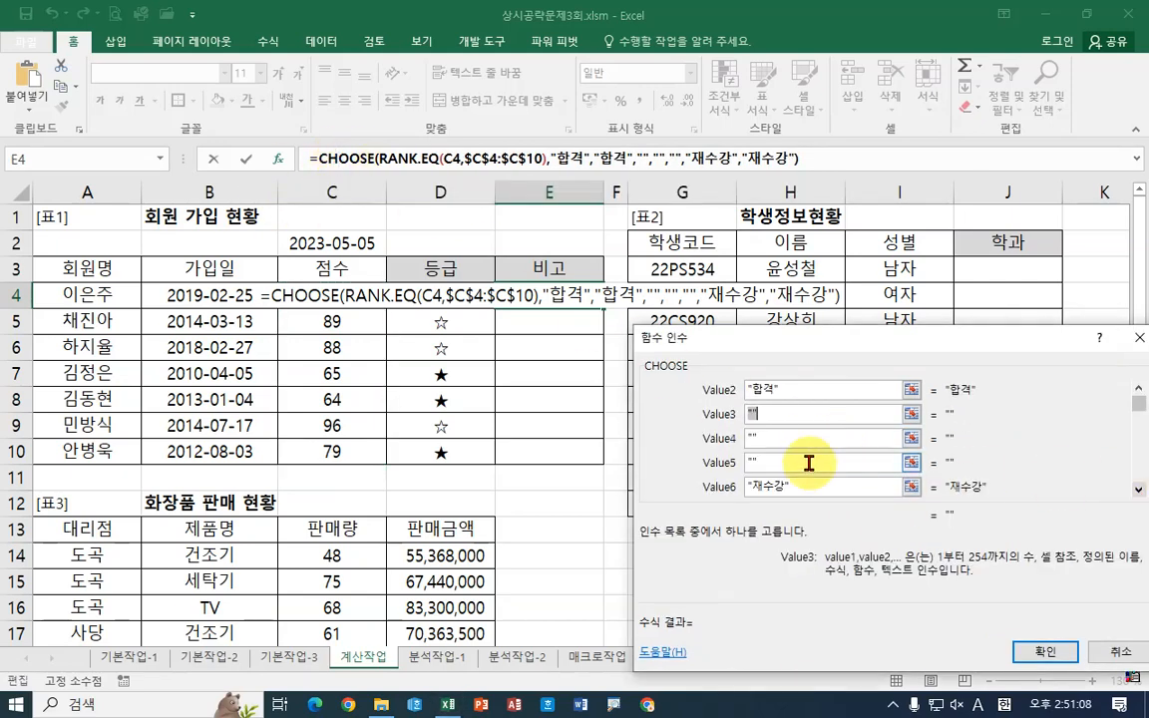
{"action": "left_click", "coordinate": [749, 463]}
{"action": "type", "text": "\"\""}
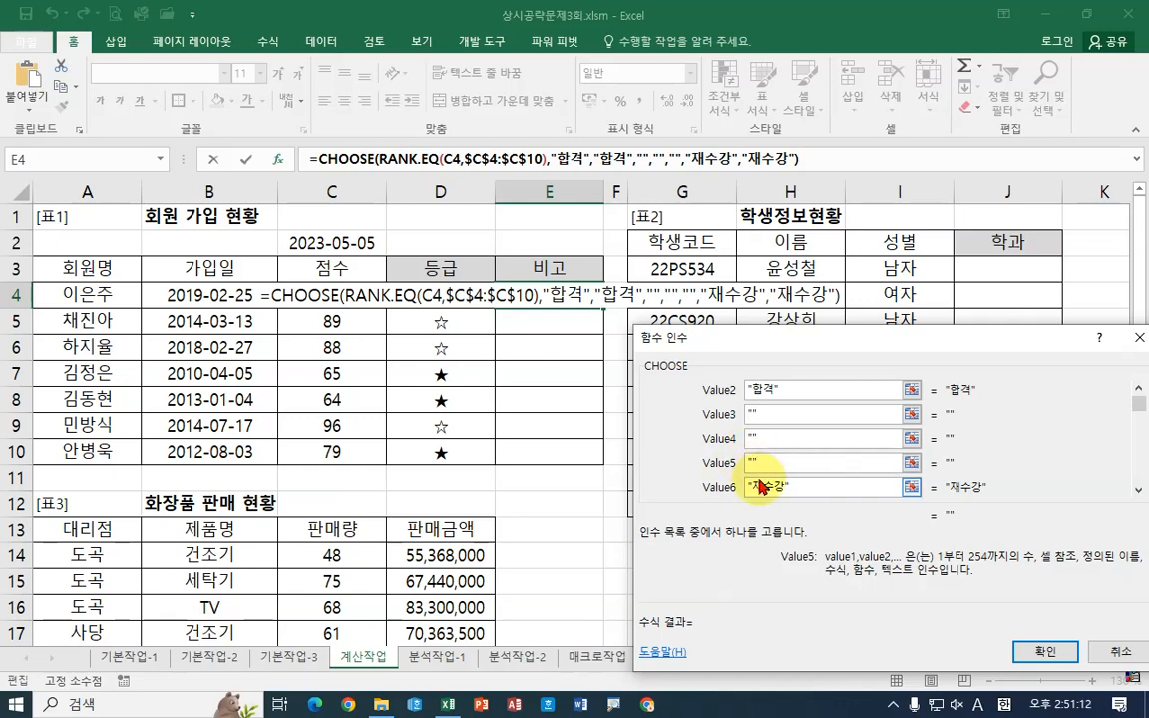
{"action": "left_click", "coordinate": [1043, 651]}
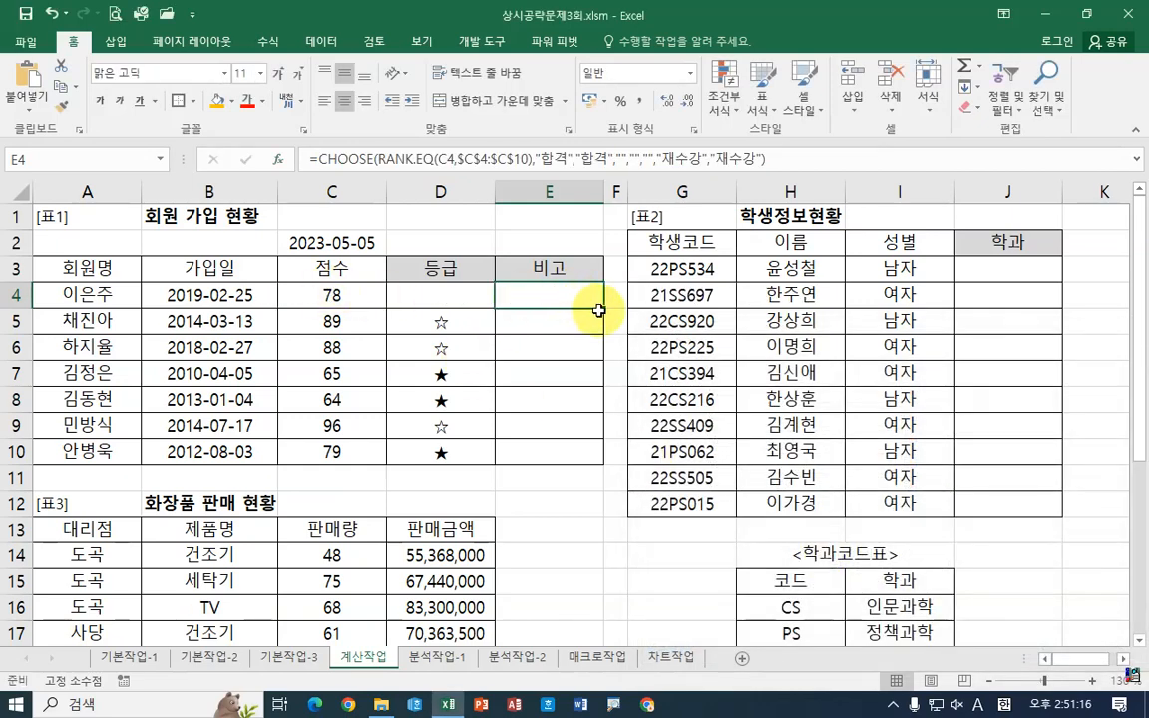
Copy the 비고 formula from E4 down one row at a time through E10, and select E4 again
{"action": "left_click_drag", "start_coordinate": [603, 308], "coordinate": [577, 318]}
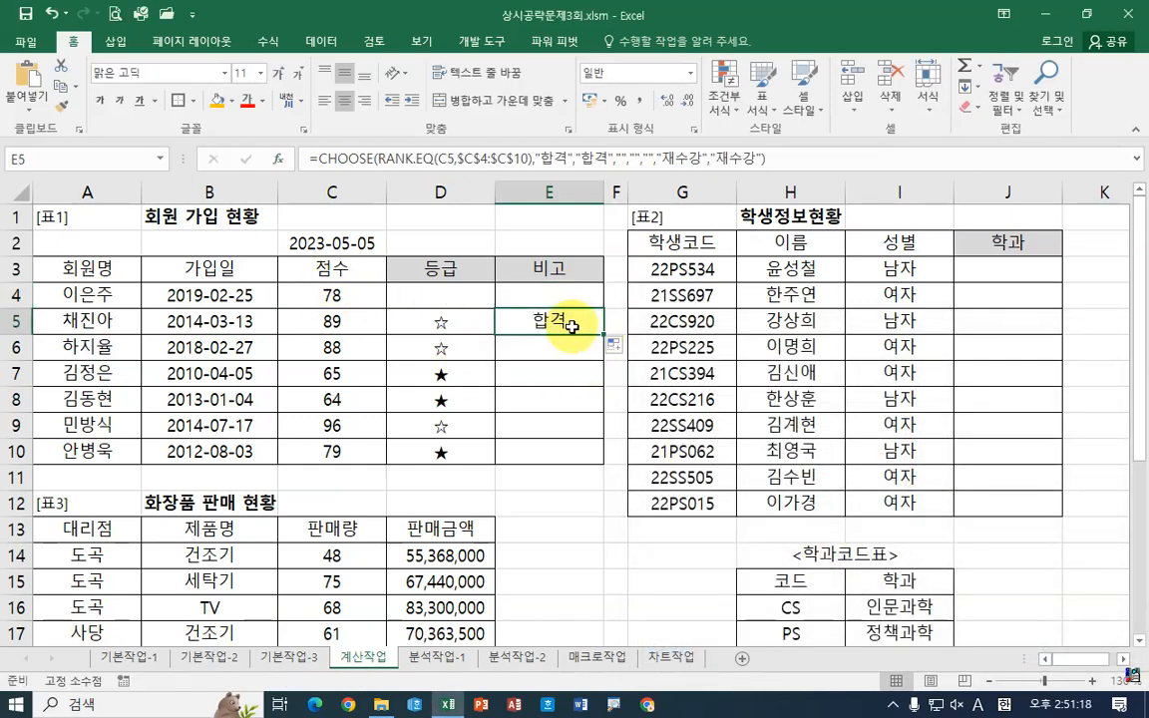
{"action": "left_click", "coordinate": [556, 324]}
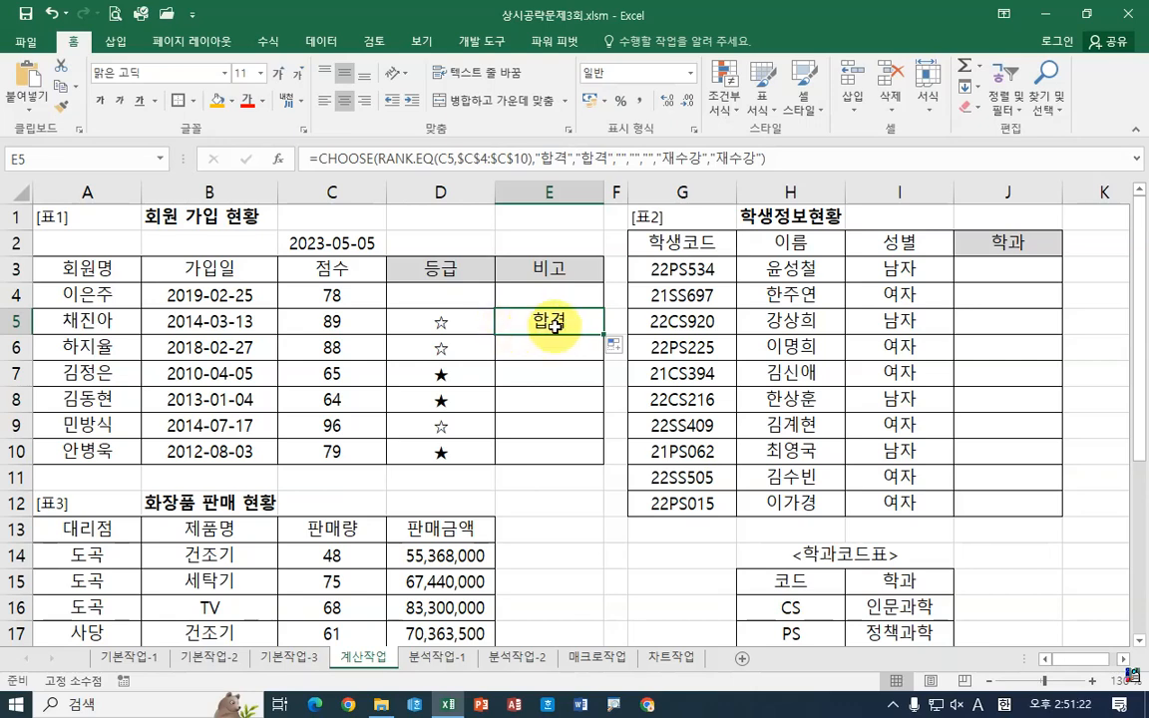
{"action": "left_click_drag", "start_coordinate": [546, 321], "coordinate": [554, 366]}
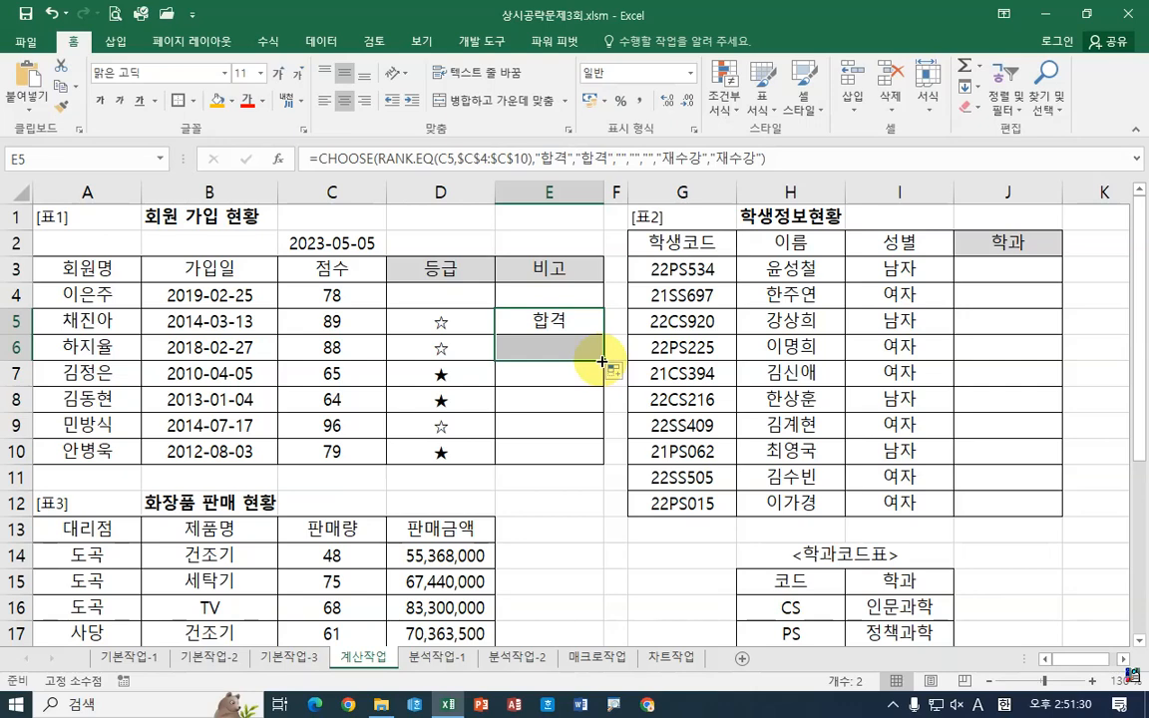
{"action": "left_click_drag", "start_coordinate": [602, 361], "coordinate": [587, 380]}
{"action": "left_click", "coordinate": [570, 380]}
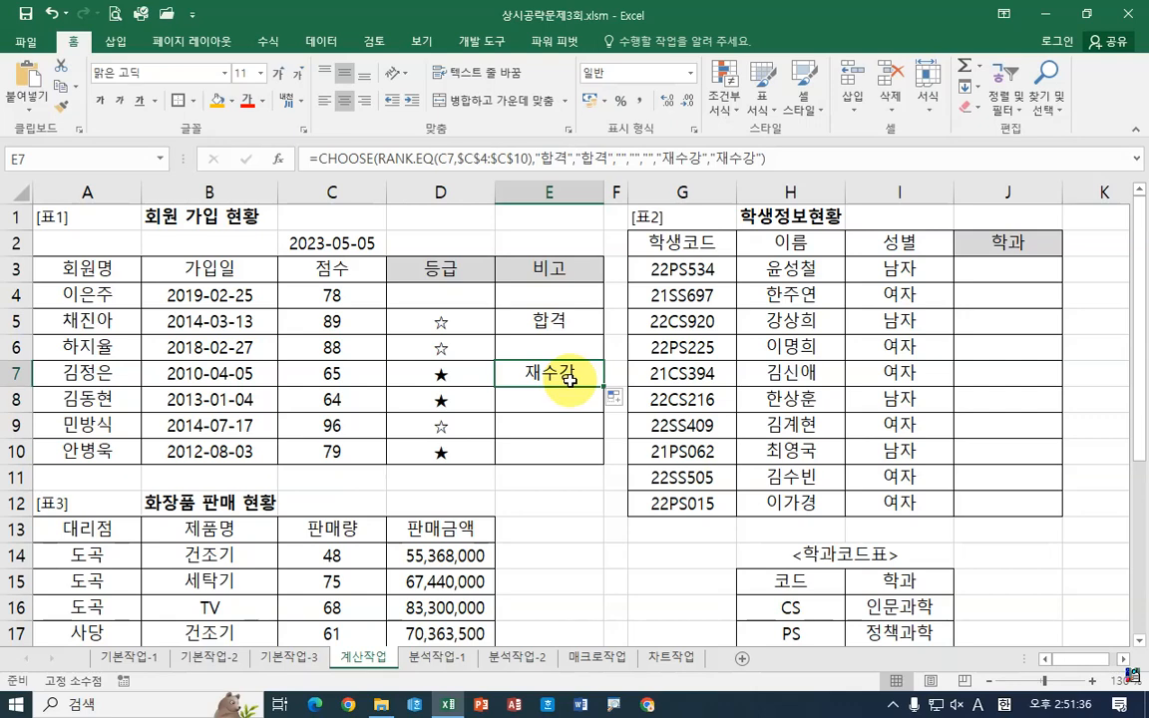
{"action": "mouse_move", "coordinate": [599, 385]}
{"action": "left_mouse_down"}
{"action": "mouse_move", "coordinate": [595, 415]}
{"action": "mouse_move", "coordinate": [586, 402]}
{"action": "left_mouse_up"}
{"action": "left_click", "coordinate": [580, 397]}
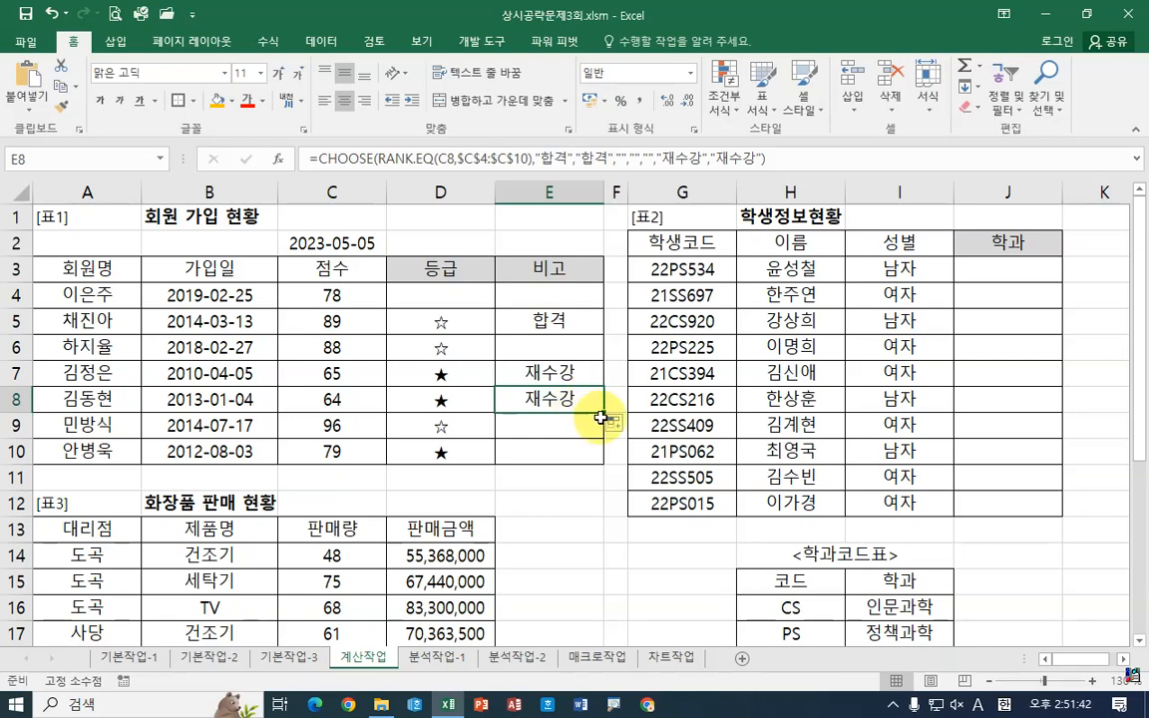
{"action": "left_click_drag", "start_coordinate": [604, 413], "coordinate": [599, 436]}
{"action": "left_click", "coordinate": [575, 426]}
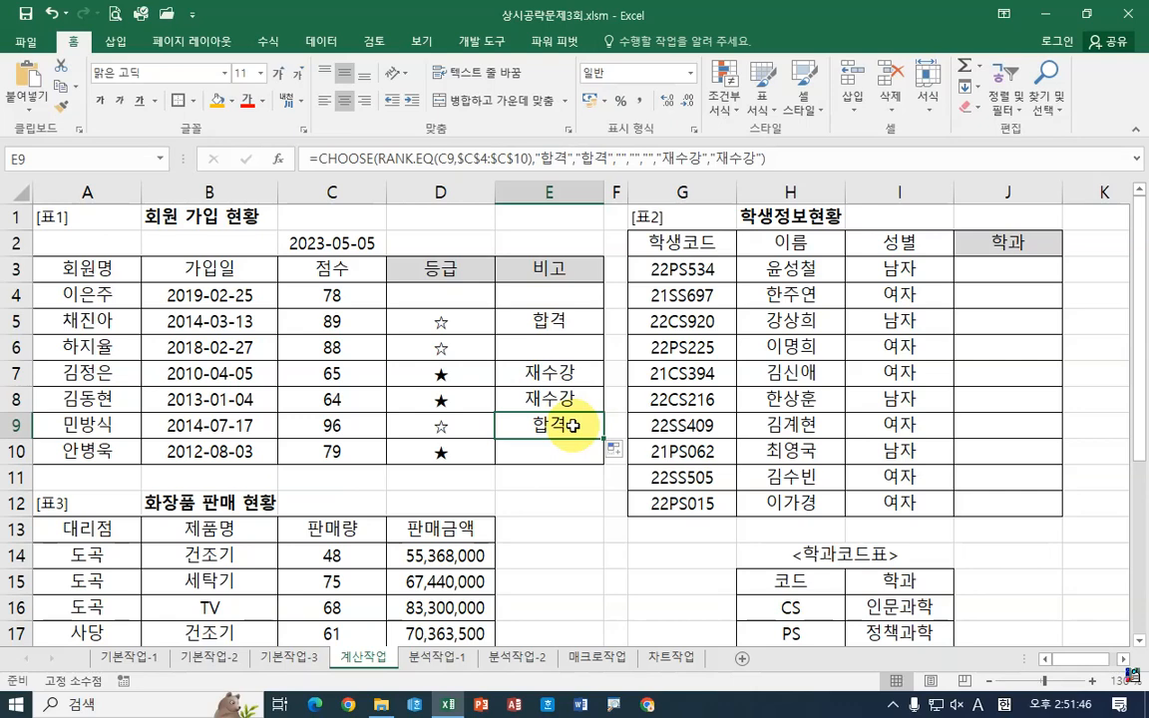
{"action": "left_click_drag", "start_coordinate": [603, 438], "coordinate": [571, 459]}
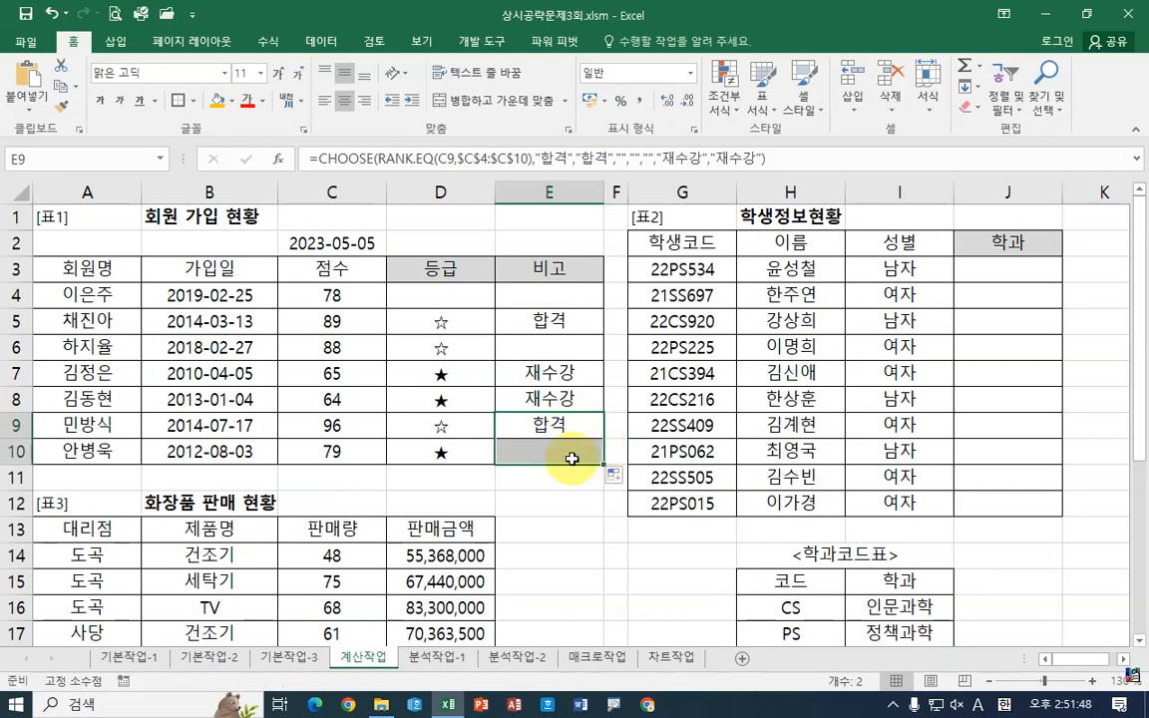
{"action": "left_click", "coordinate": [570, 459]}
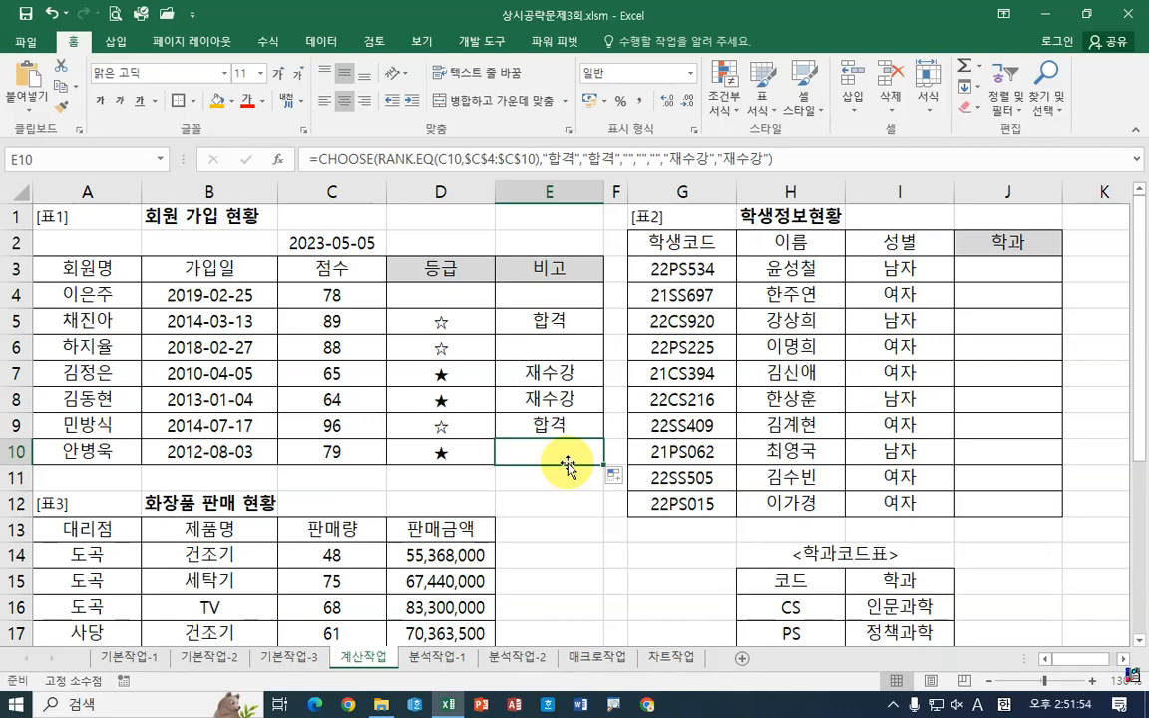
{"action": "left_click", "coordinate": [569, 297]}
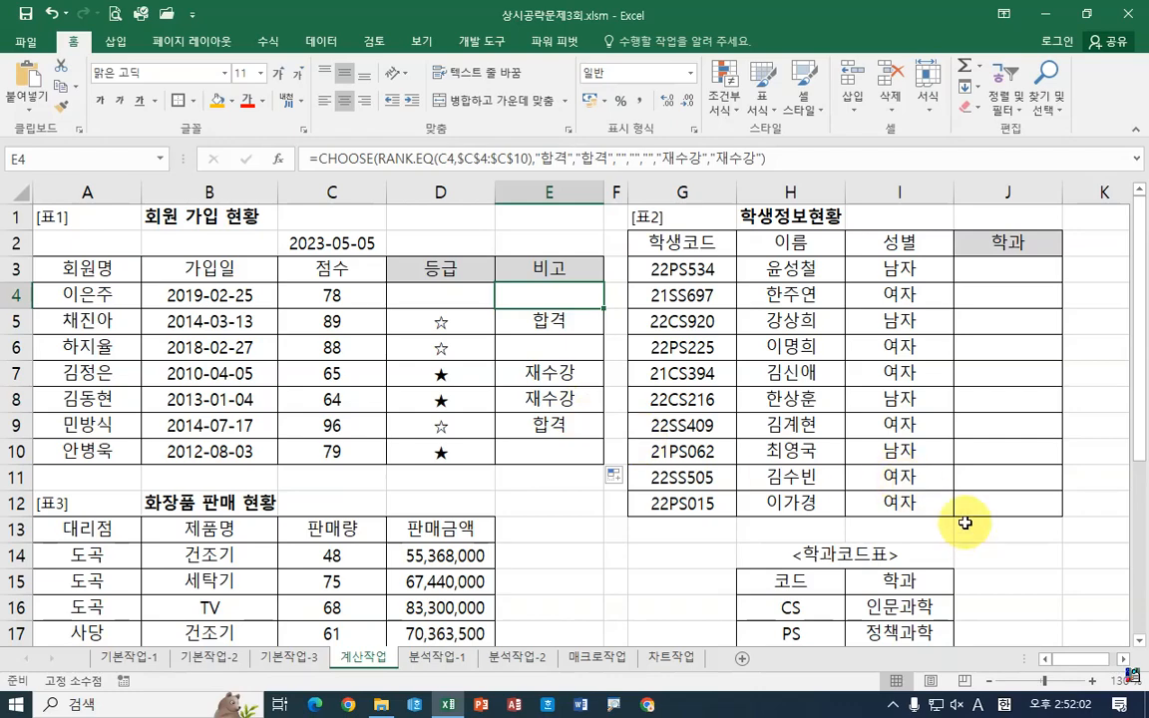
Examine the middle two letters of 학생코드 in the 학생정보현황 table and the codes in the 학과코드표 table
{"action": "left_click", "coordinate": [1122, 659]}
{"action": "left_click", "coordinate": [1122, 659]}
{"action": "left_click", "coordinate": [1123, 659]}
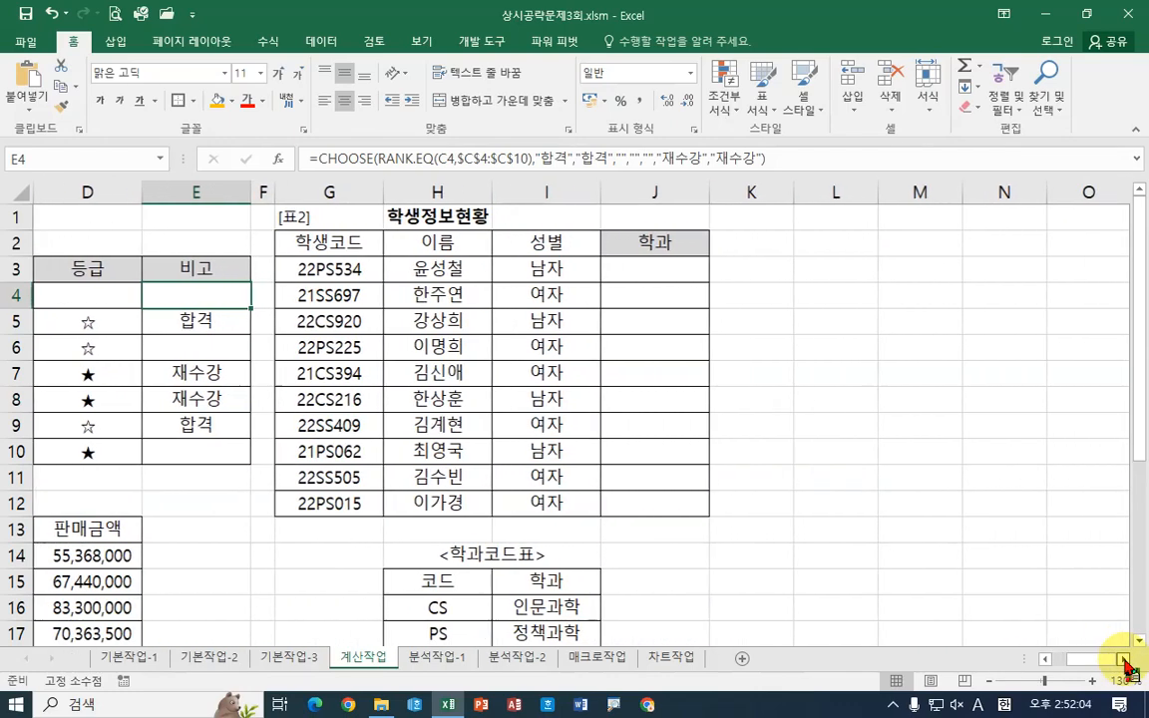
{"action": "left_click", "coordinate": [1123, 659]}
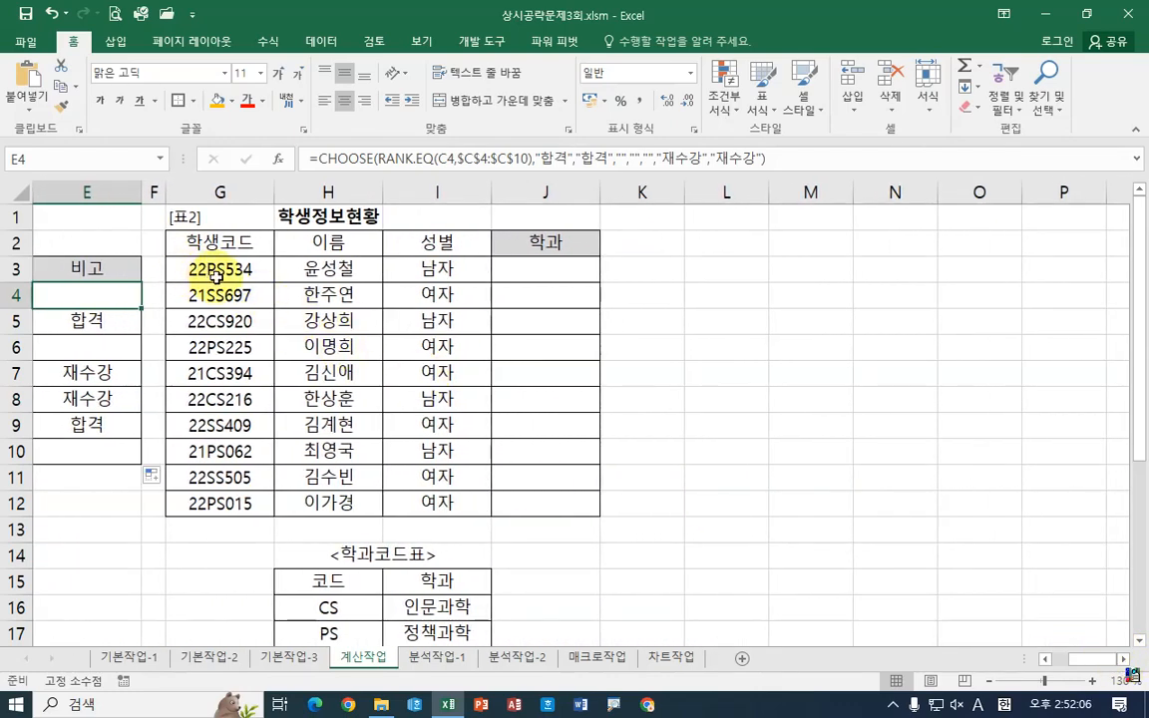
{"action": "key", "text": "ctrl+2"}
{"action": "left_click_drag", "start_coordinate": [202, 257], "coordinate": [229, 285]}
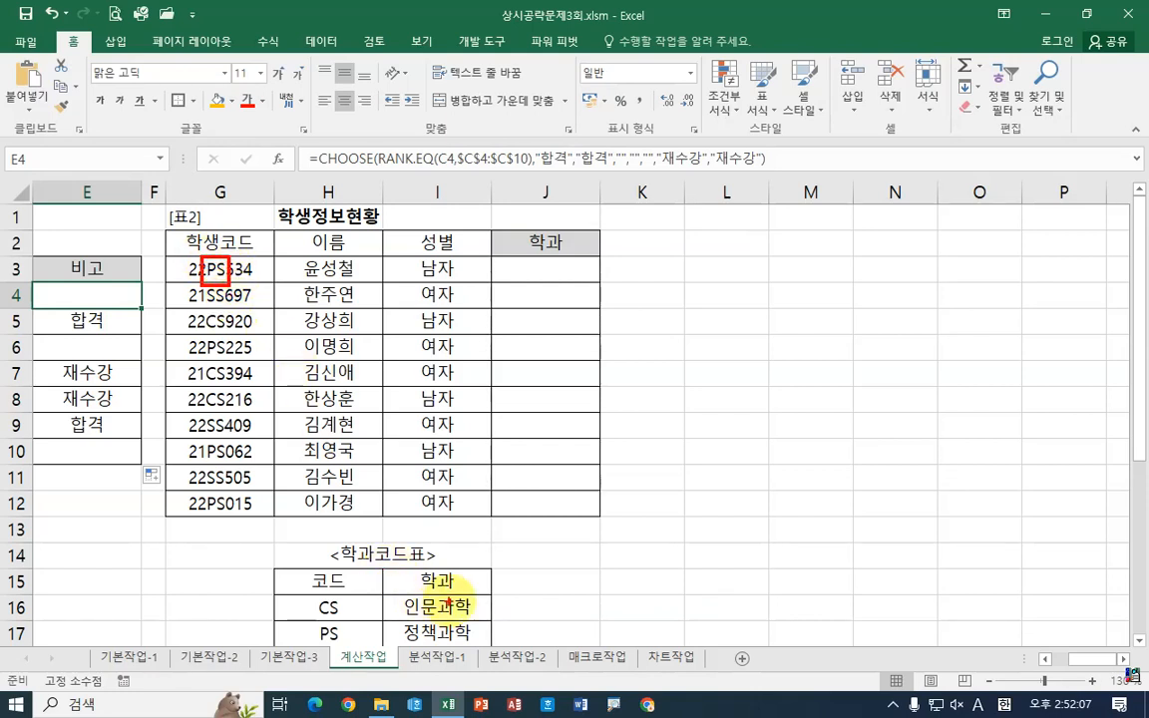
{"action": "key", "text": "Escape"}
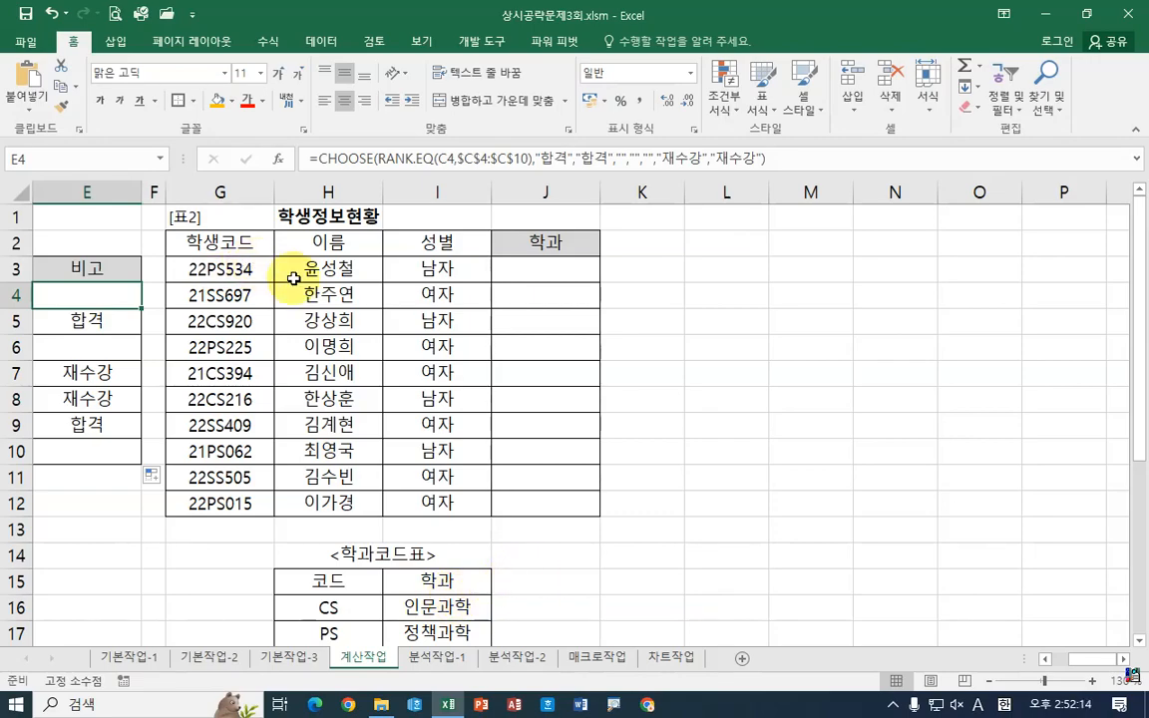
{"action": "scroll", "coordinate": [296, 281], "scroll_direction": "down", "scroll_amount": 1}
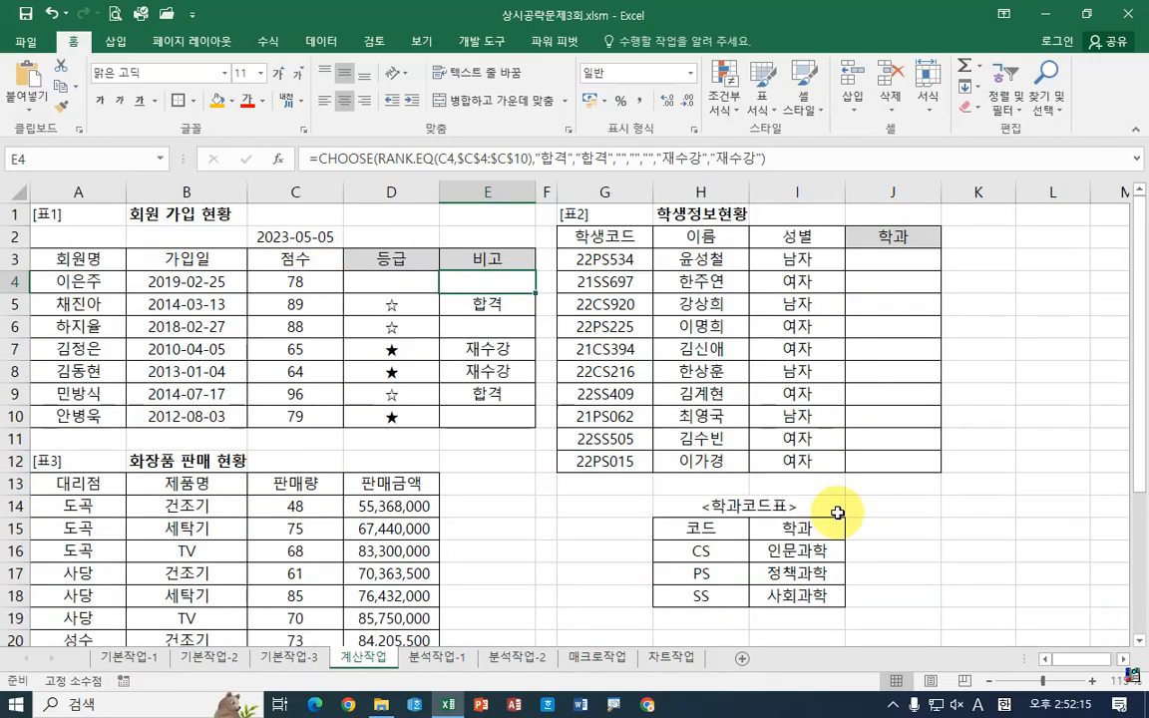
{"action": "left_click", "coordinate": [1124, 659]}
{"action": "left_click", "coordinate": [1124, 659]}
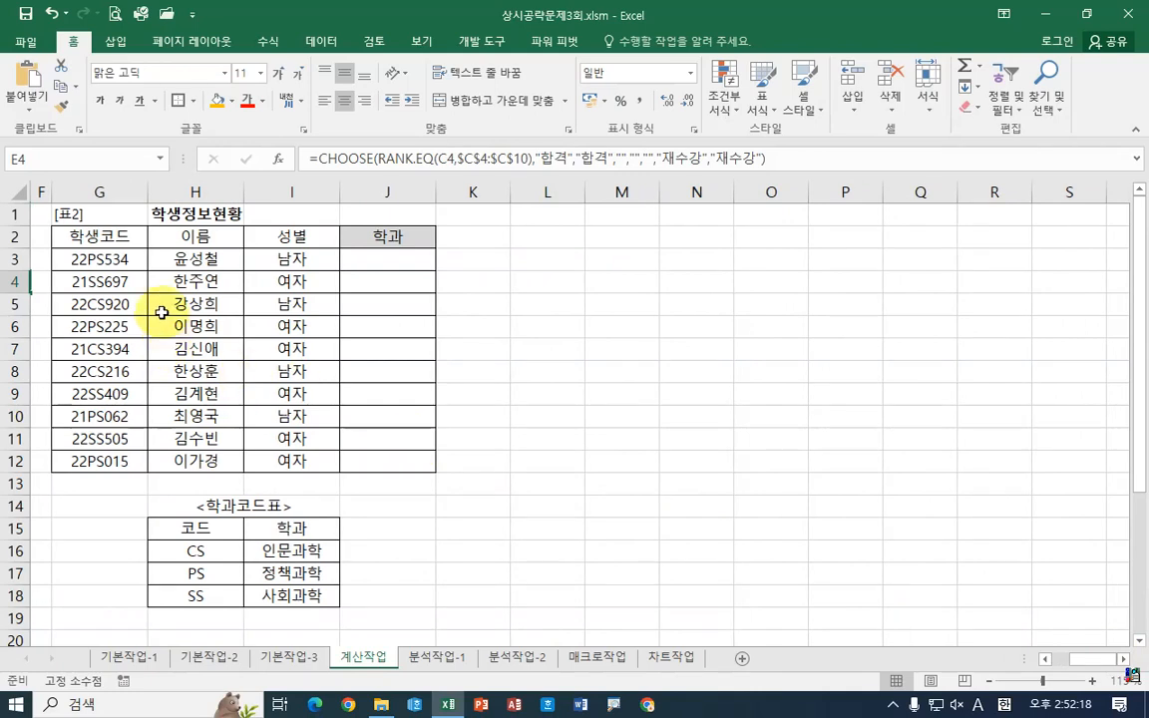
Compare the middle two letters of the 학생코드 values in G3:G12 with the 학과코드표 codes in H16:H18
{"action": "left_click_drag", "start_coordinate": [86, 245], "coordinate": [112, 268]}
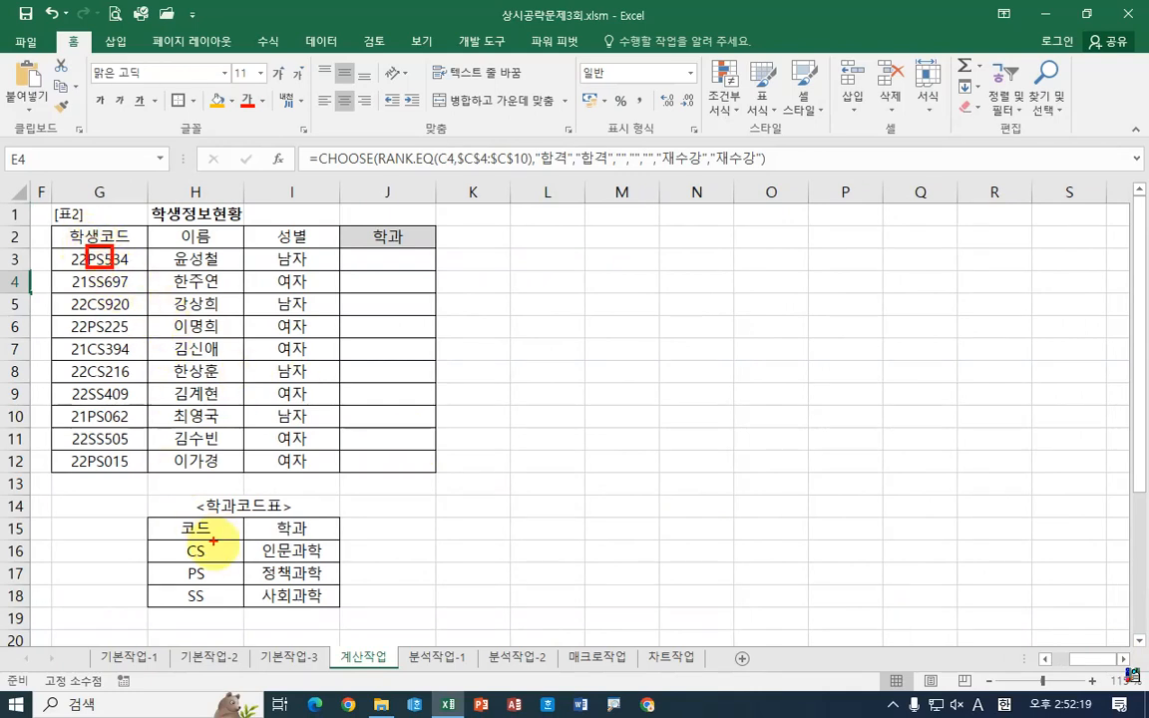
{"action": "left_click_drag", "start_coordinate": [169, 564], "coordinate": [215, 581]}
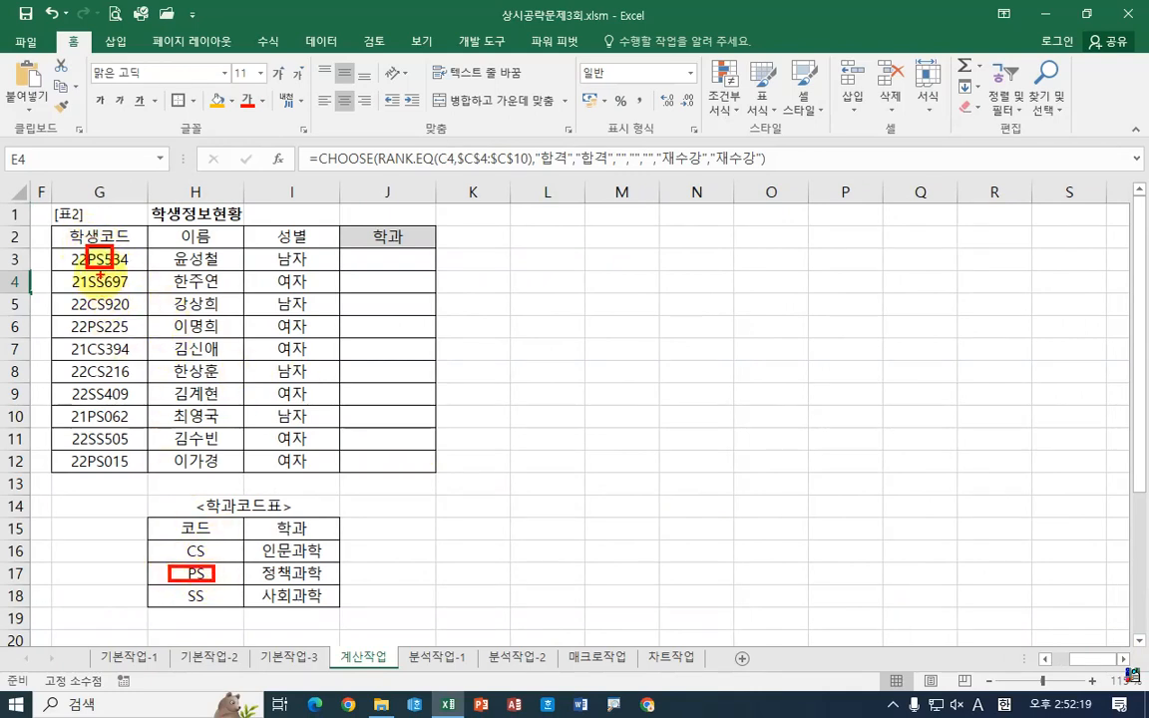
{"action": "mouse_move", "coordinate": [111, 267]}
{"action": "left_mouse_down"}
{"action": "mouse_move", "coordinate": [139, 542]}
{"action": "mouse_move", "coordinate": [160, 566]}
{"action": "left_mouse_up"}
{"action": "left_click_drag", "start_coordinate": [144, 565], "coordinate": [160, 566]}
{"action": "mouse_move", "coordinate": [254, 584]}
{"action": "left_mouse_down"}
{"action": "mouse_move", "coordinate": [367, 581]}
{"action": "mouse_move", "coordinate": [450, 299]}
{"action": "mouse_move", "coordinate": [407, 257]}
{"action": "mouse_move", "coordinate": [435, 257]}
{"action": "left_mouse_up"}
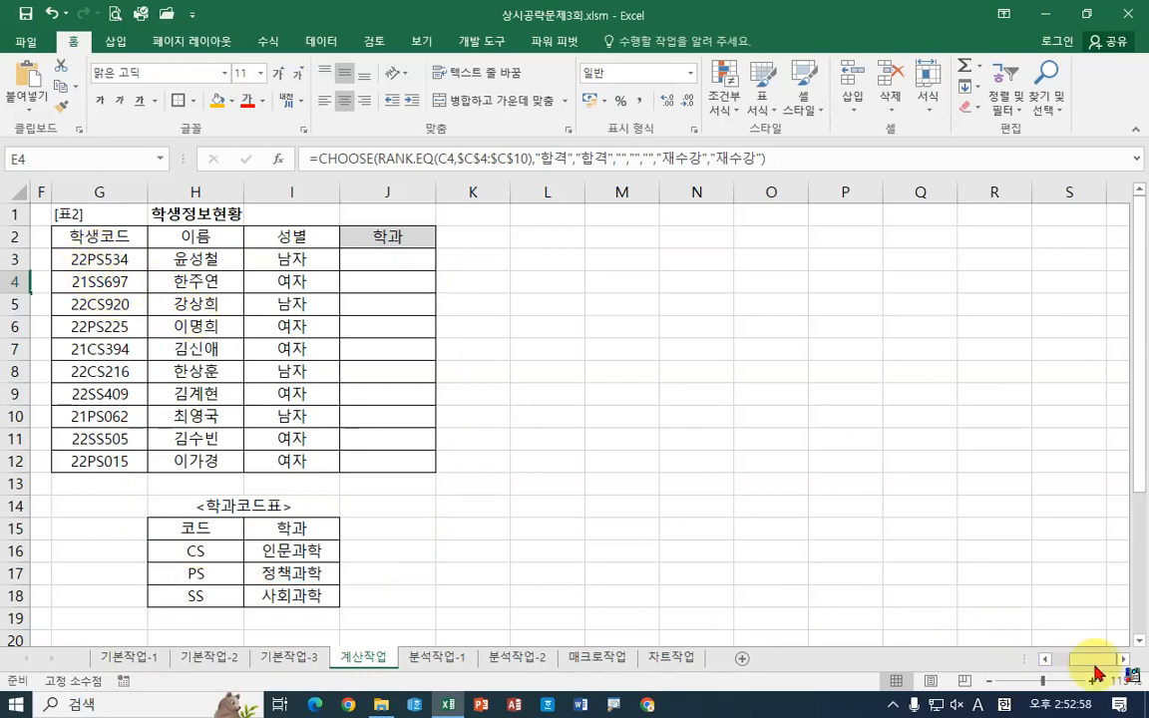
{"action": "left_click_drag", "start_coordinate": [1091, 661], "coordinate": [1053, 662]}
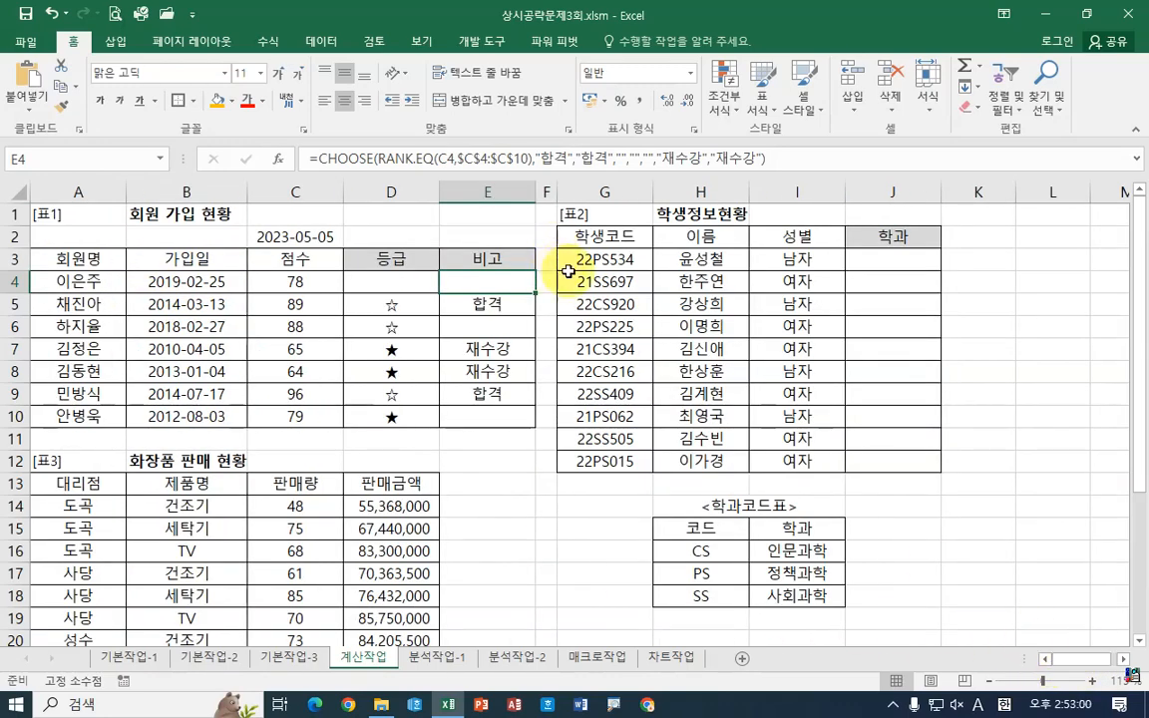
{"action": "left_click_drag", "start_coordinate": [555, 262], "coordinate": [550, 461]}
{"action": "left_click_drag", "start_coordinate": [602, 259], "coordinate": [625, 449]}
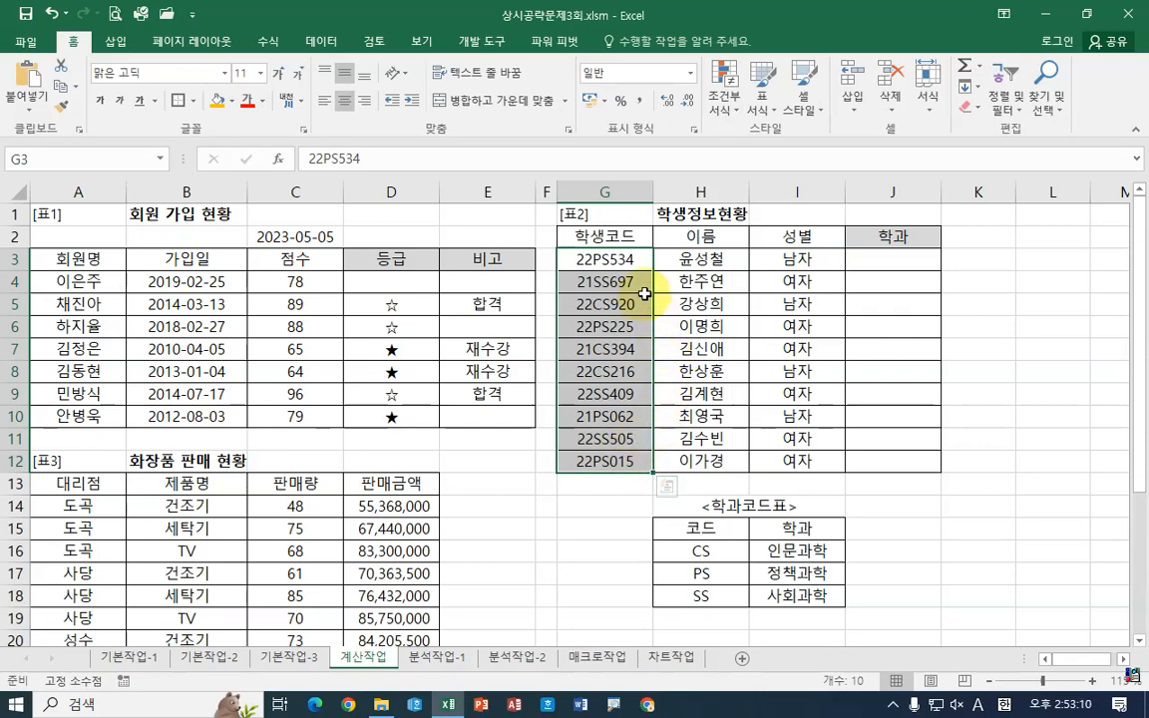
{"action": "left_click_drag", "start_coordinate": [624, 260], "coordinate": [624, 317]}
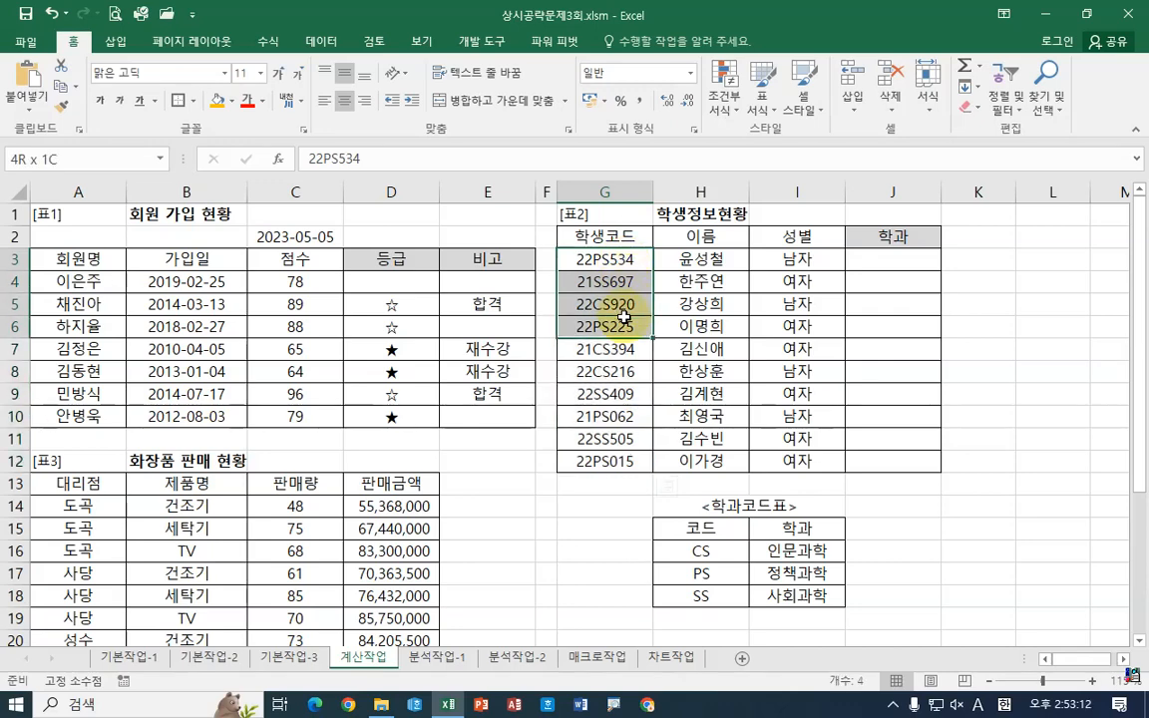
{"action": "left_click", "coordinate": [712, 545]}
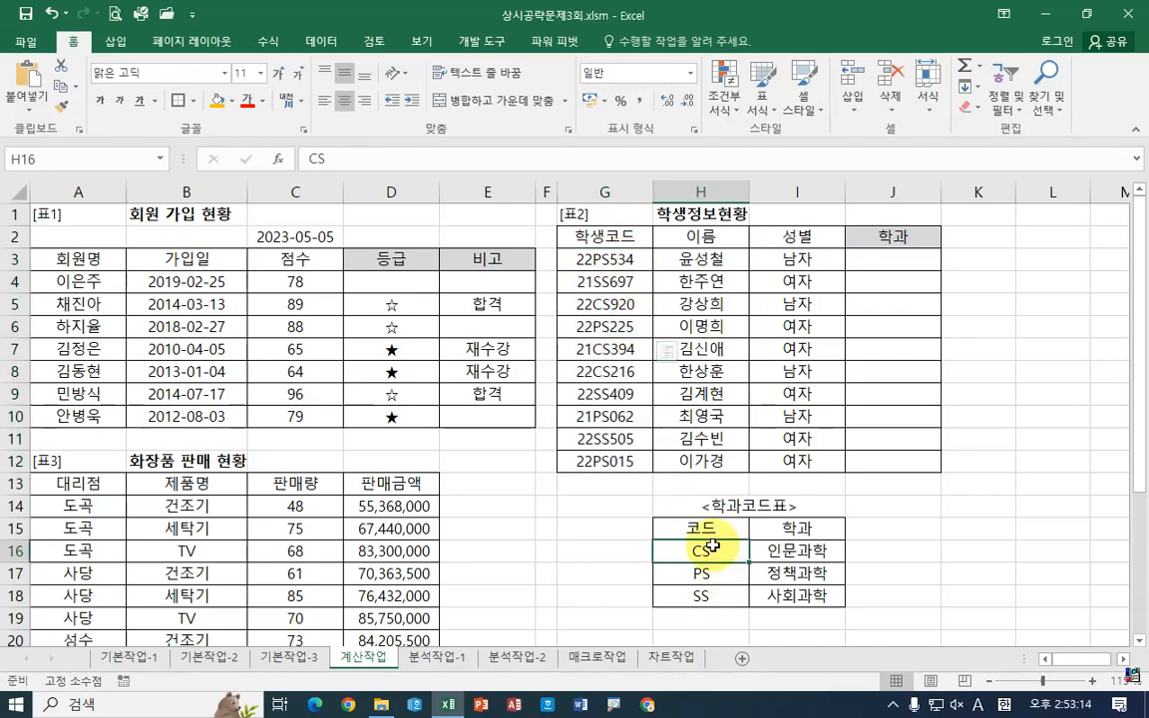
{"action": "left_click_drag", "start_coordinate": [712, 546], "coordinate": [708, 595]}
{"action": "scroll", "coordinate": [474, 531], "scroll_direction": "down", "scroll_amount": 5}
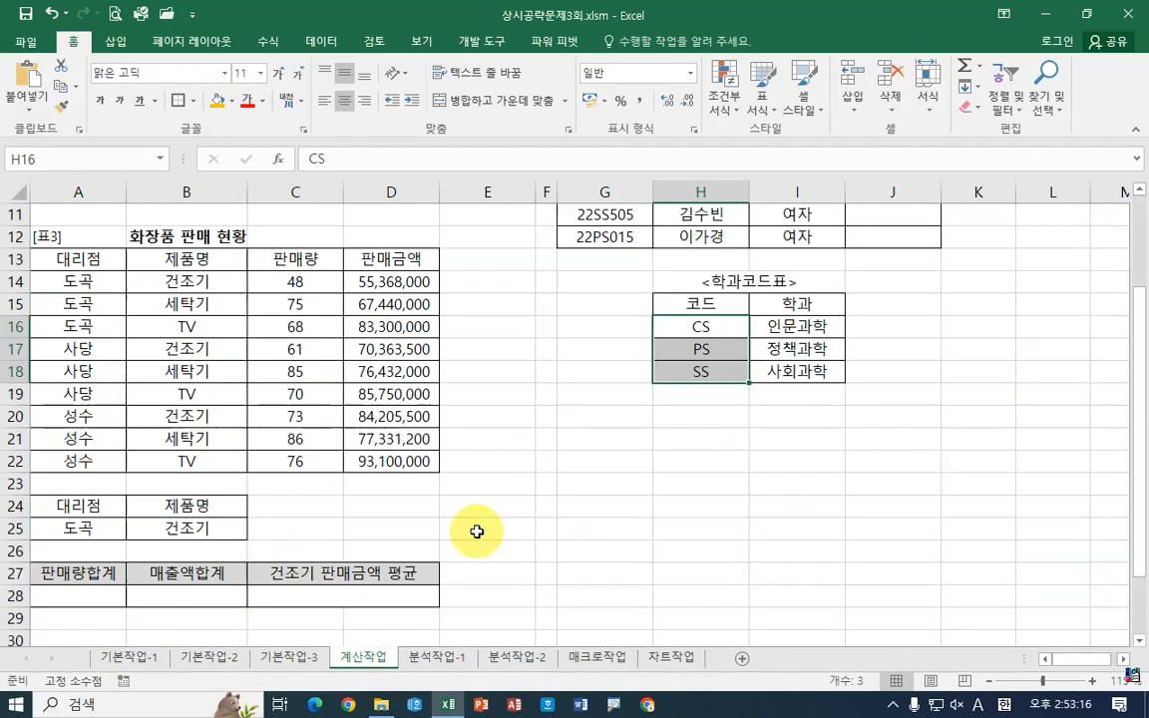
{"action": "scroll", "coordinate": [482, 531], "scroll_direction": "down", "scroll_amount": 1}
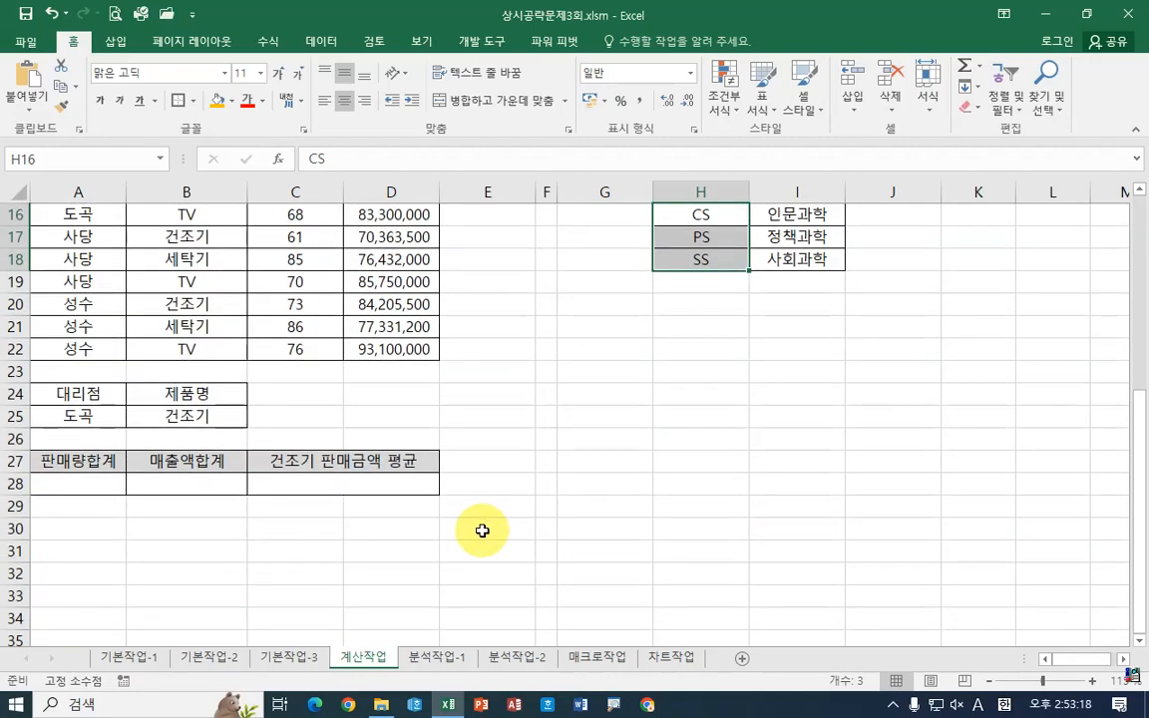
{"action": "scroll", "coordinate": [481, 529], "scroll_direction": "up", "scroll_amount": 5}
{"action": "scroll", "coordinate": [593, 533], "scroll_direction": "down", "scroll_amount": 7}
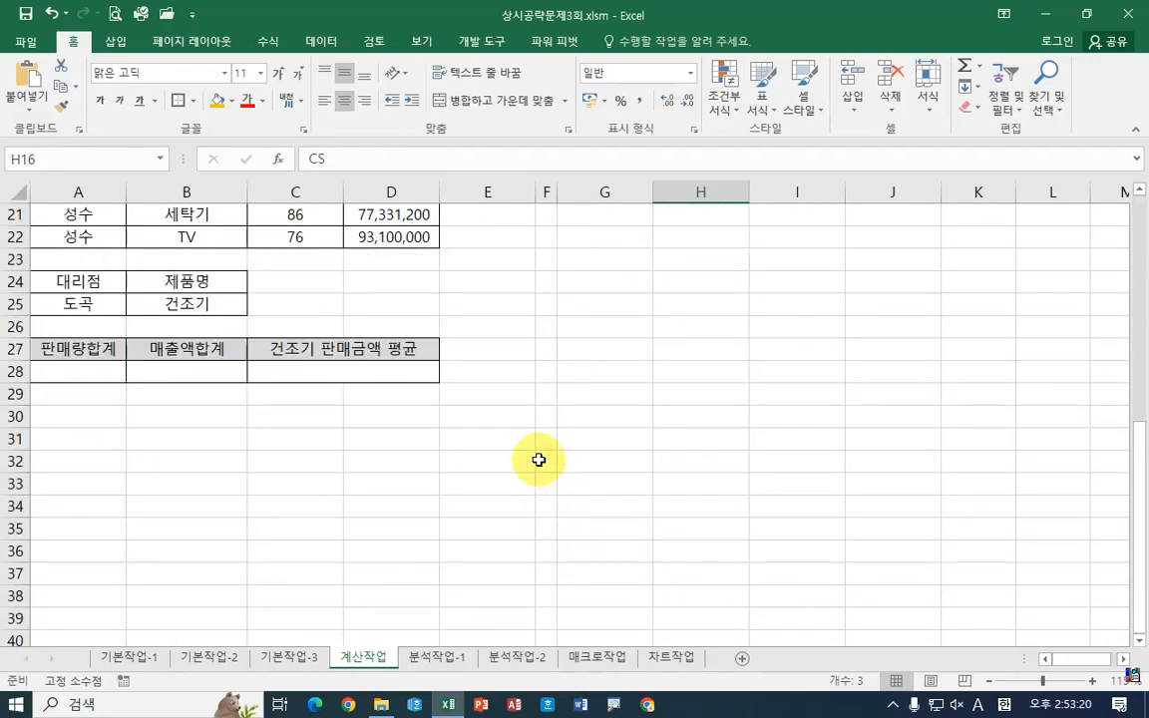
{"action": "left_click_drag", "start_coordinate": [543, 531], "coordinate": [541, 640]}
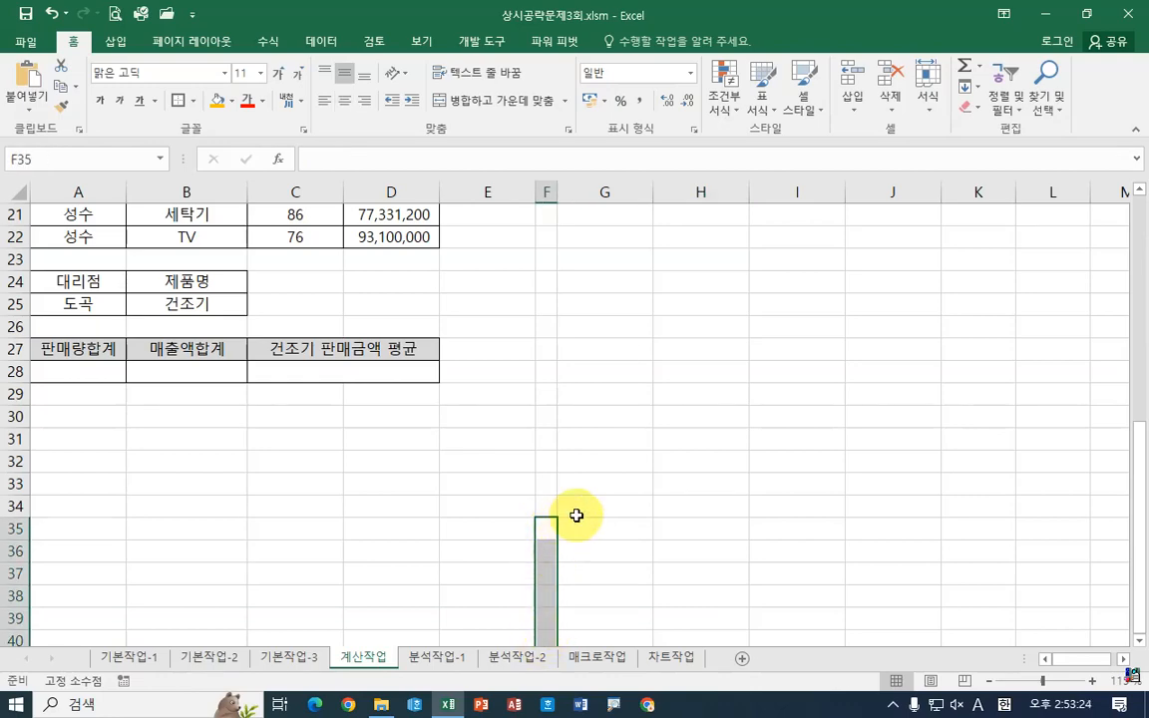
{"action": "scroll", "coordinate": [660, 497], "scroll_direction": "up", "scroll_amount": 7}
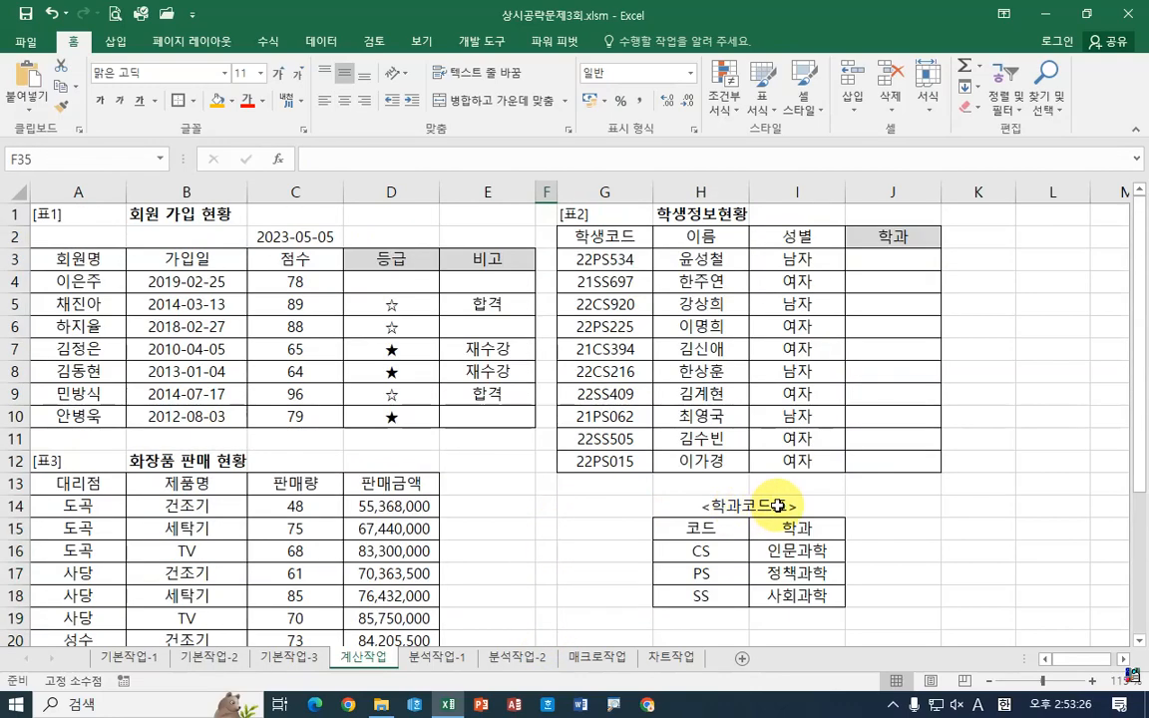
Review the 코드 and 학과 entries in H16:I18 and select J3, the first empty 학과 cell in 학생정보현황
{"action": "left_click_drag", "start_coordinate": [700, 549], "coordinate": [808, 596]}
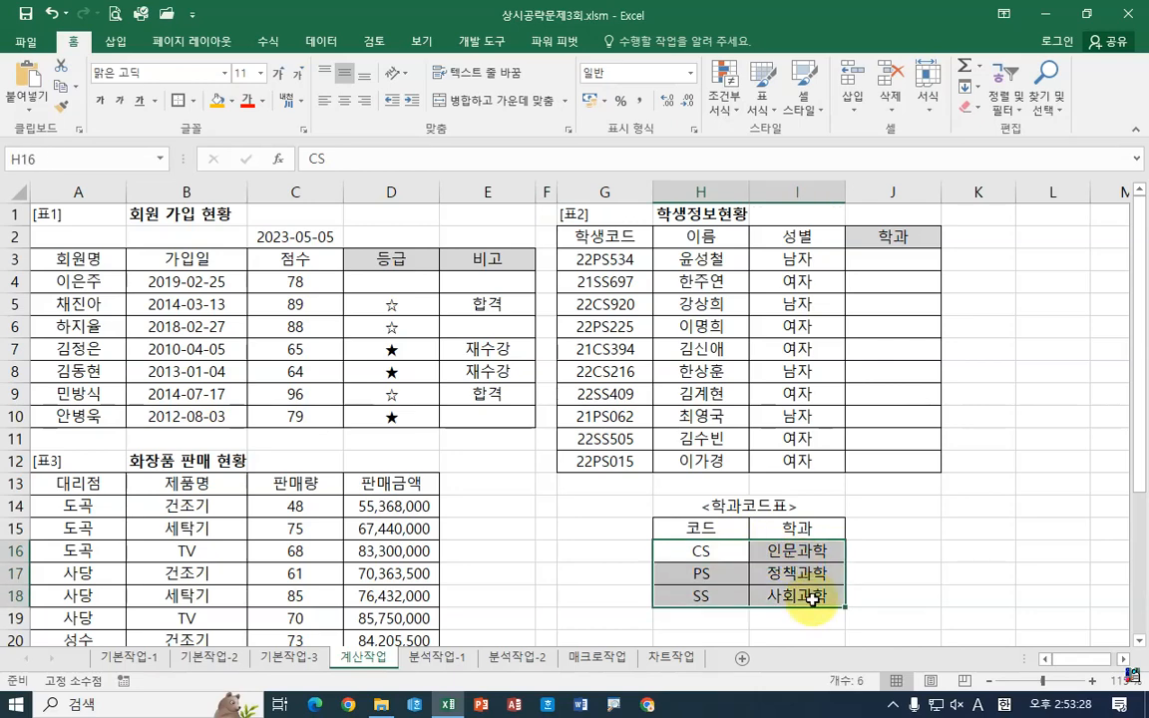
{"action": "left_click", "coordinate": [710, 554]}
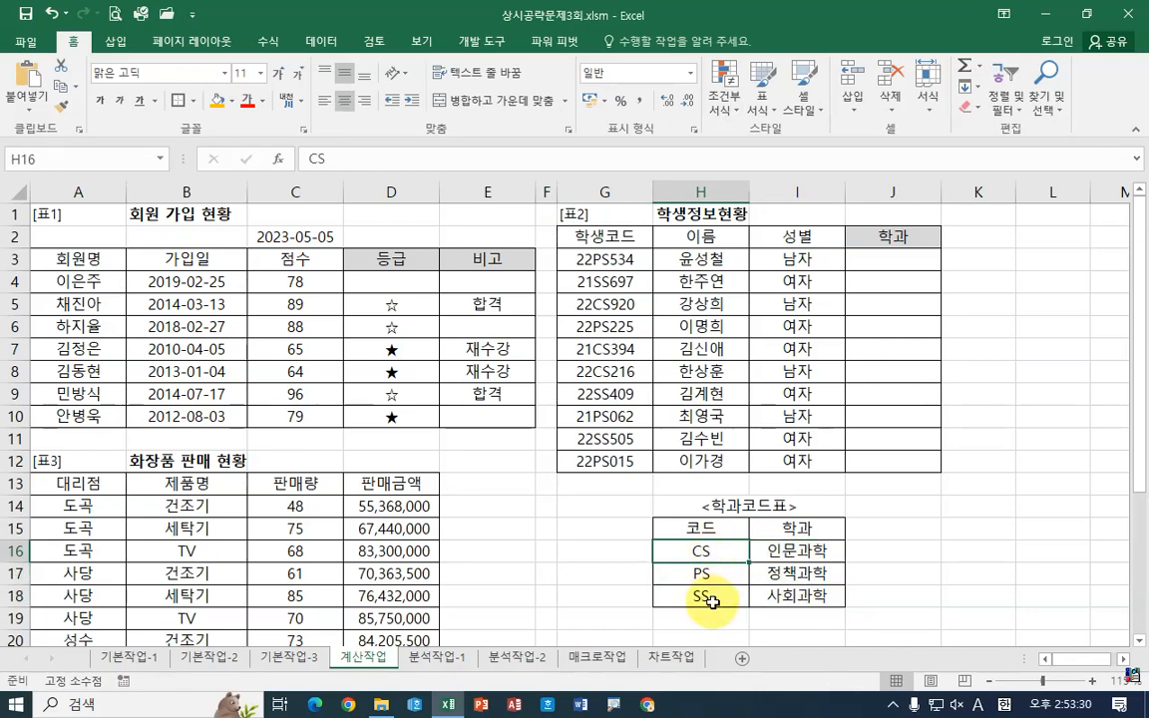
{"action": "left_click", "coordinate": [710, 596]}
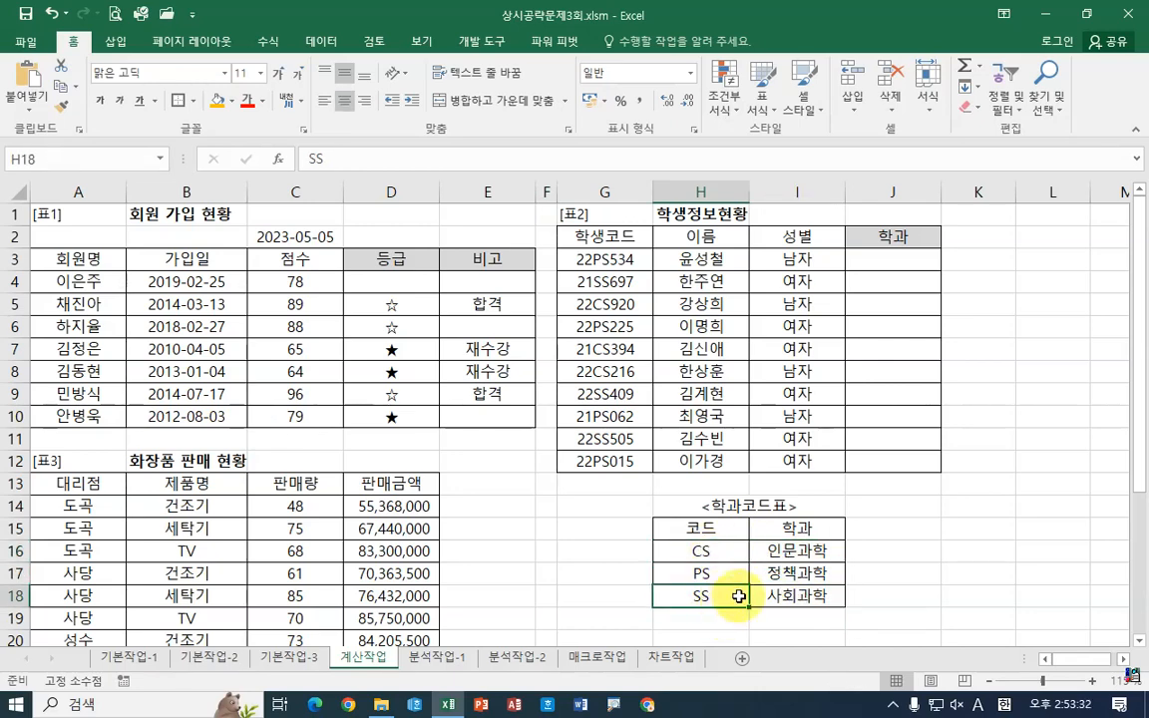
{"action": "left_click", "coordinate": [803, 554]}
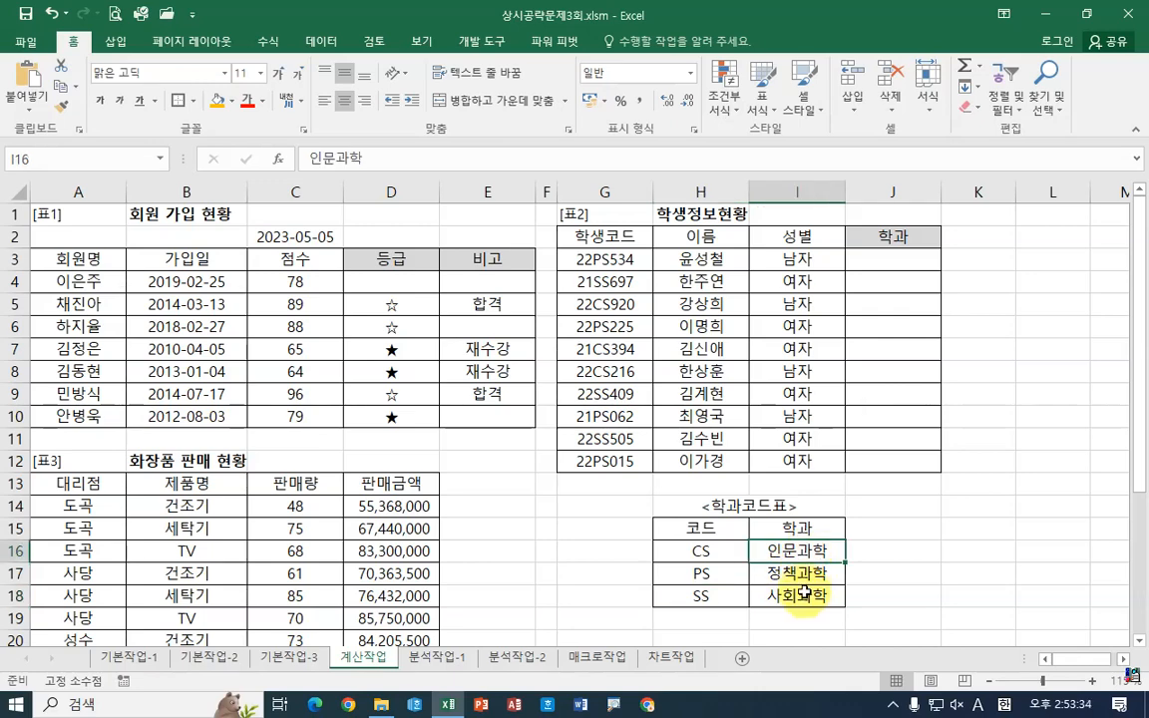
{"action": "left_click", "coordinate": [808, 594]}
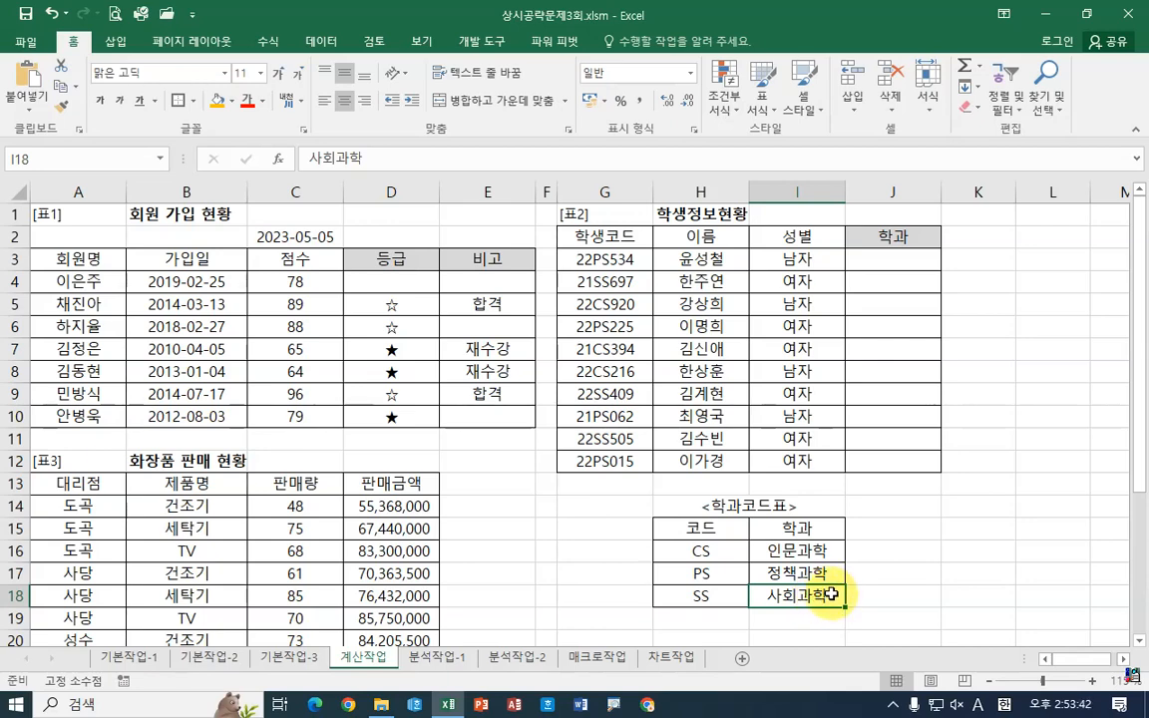
{"action": "left_click", "coordinate": [883, 261]}
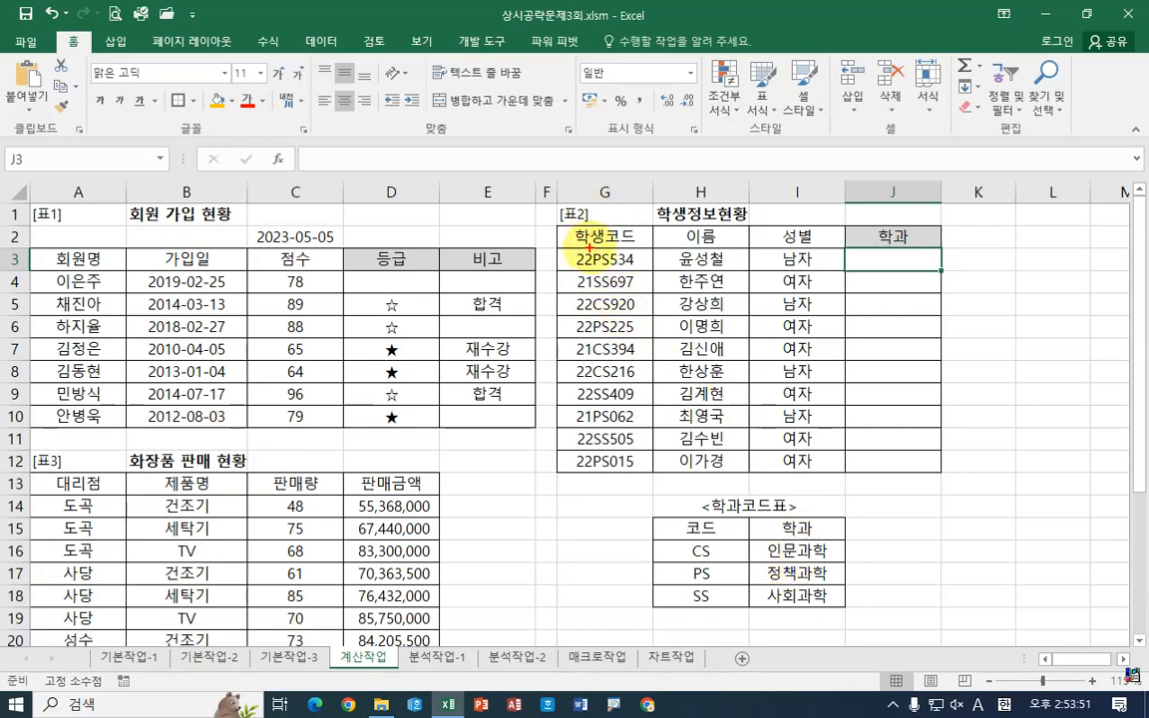
Examine how the letters in G3 lead to the 학과 for J3, and the row and column numbering of H16:I18
{"action": "mouse_move", "coordinate": [588, 248]}
{"action": "left_mouse_down"}
{"action": "mouse_move", "coordinate": [614, 270]}
{"action": "mouse_move", "coordinate": [653, 419]}
{"action": "mouse_move", "coordinate": [661, 548]}
{"action": "mouse_move", "coordinate": [679, 574]}
{"action": "left_mouse_up"}
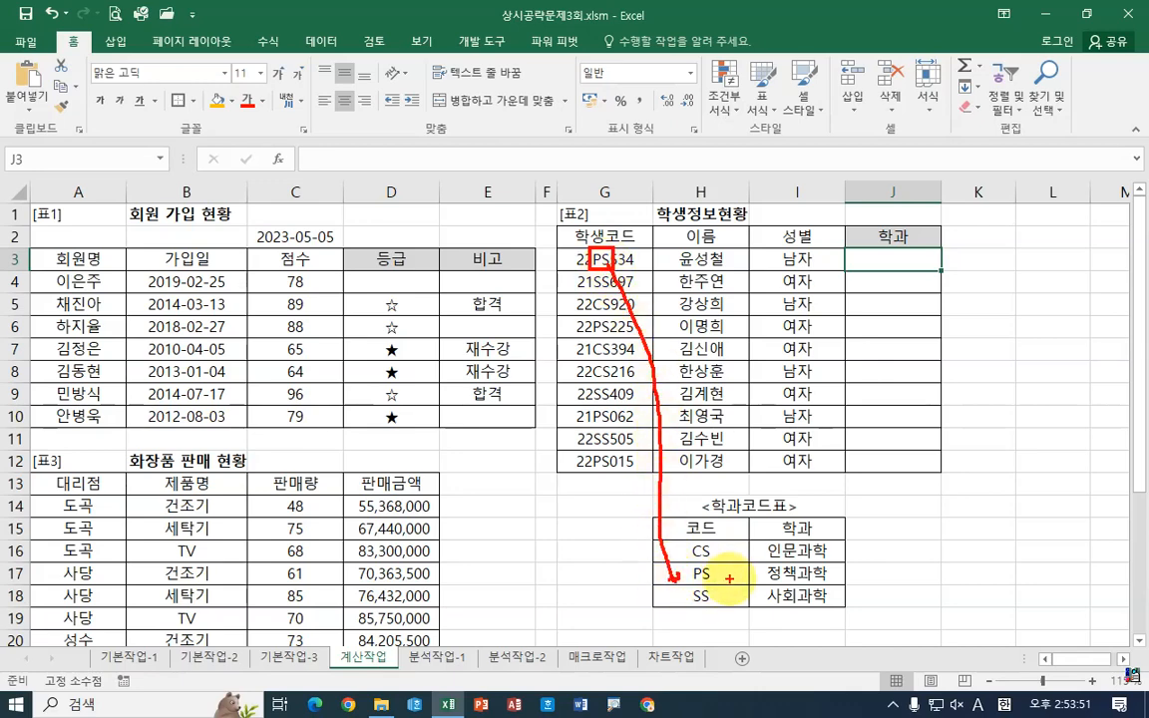
{"action": "mouse_move", "coordinate": [734, 578]}
{"action": "left_mouse_down"}
{"action": "mouse_move", "coordinate": [800, 576]}
{"action": "mouse_move", "coordinate": [901, 419]}
{"action": "mouse_move", "coordinate": [890, 259]}
{"action": "mouse_move", "coordinate": [904, 265]}
{"action": "left_mouse_up"}
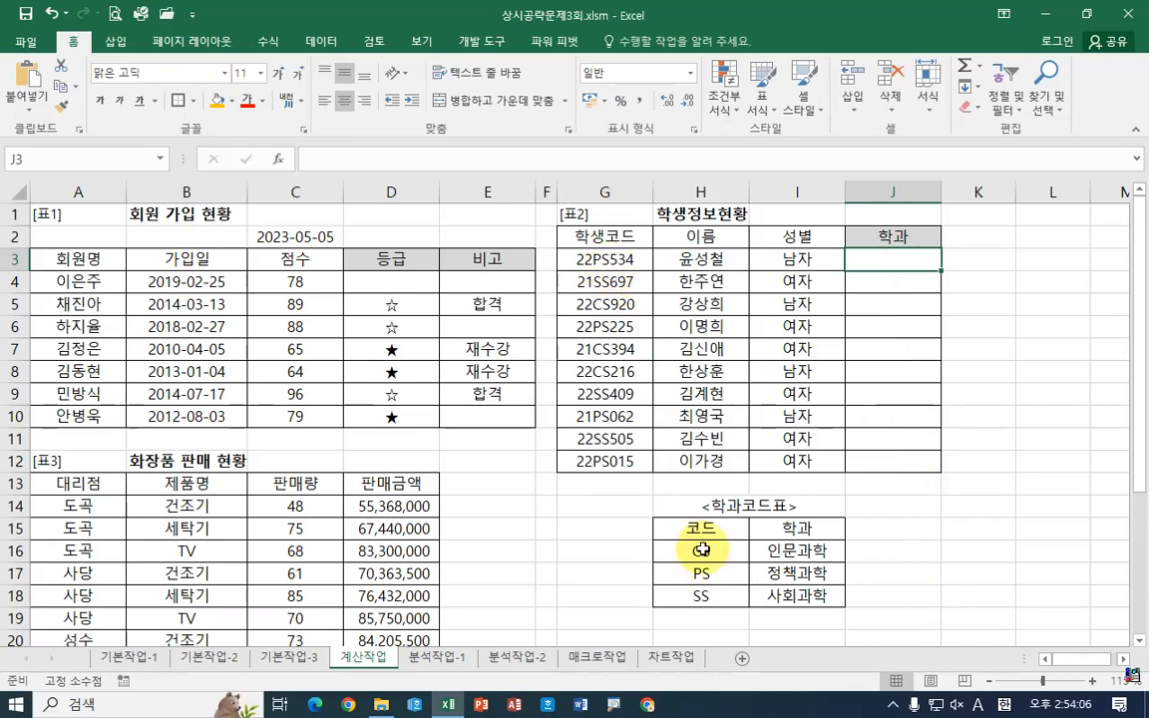
{"action": "mouse_move", "coordinate": [653, 542]}
{"action": "left_mouse_down"}
{"action": "mouse_move", "coordinate": [833, 552]}
{"action": "mouse_move", "coordinate": [852, 596]}
{"action": "mouse_move", "coordinate": [842, 610]}
{"action": "left_mouse_up"}
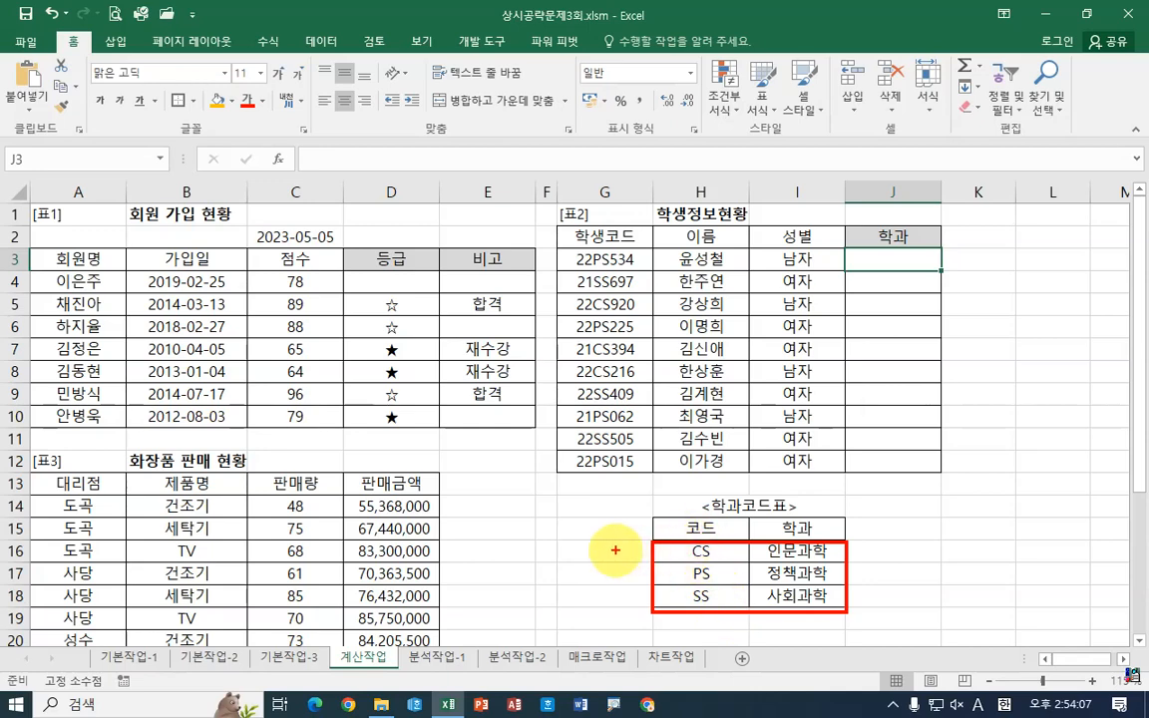
{"action": "mouse_move", "coordinate": [615, 550]}
{"action": "left_mouse_down"}
{"action": "mouse_move", "coordinate": [636, 585]}
{"action": "mouse_move", "coordinate": [617, 611]}
{"action": "left_mouse_up"}
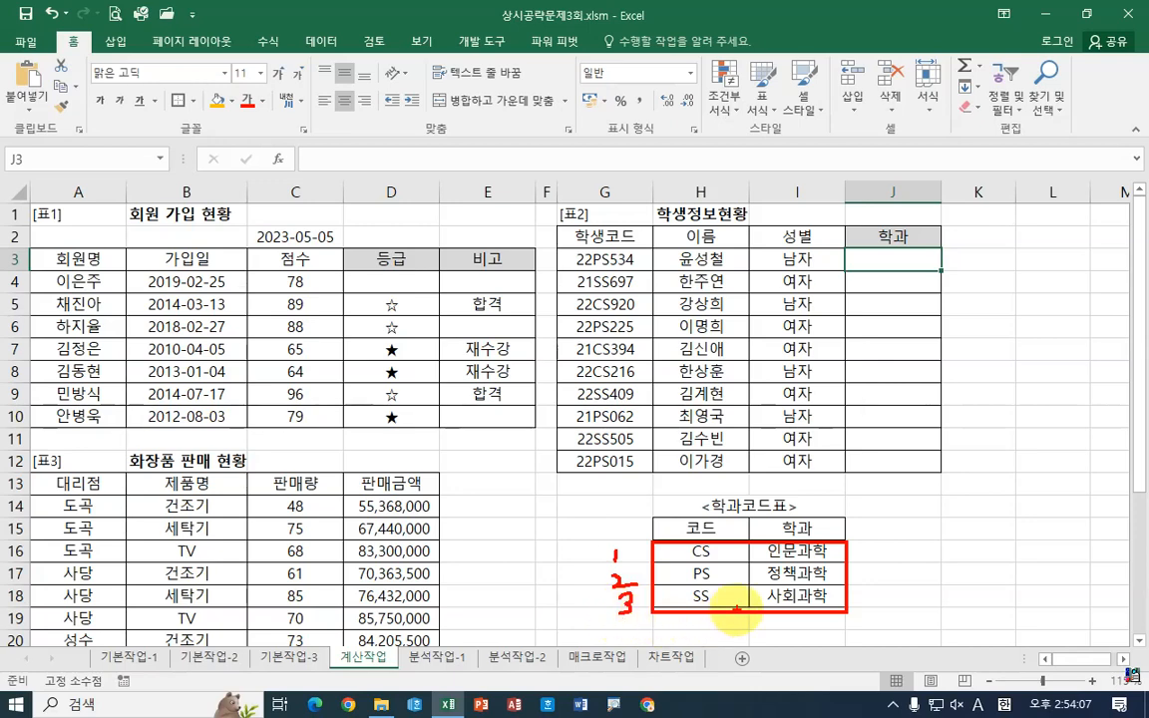
{"action": "left_click_drag", "start_coordinate": [710, 515], "coordinate": [697, 530]}
{"action": "left_click_drag", "start_coordinate": [798, 519], "coordinate": [827, 527]}
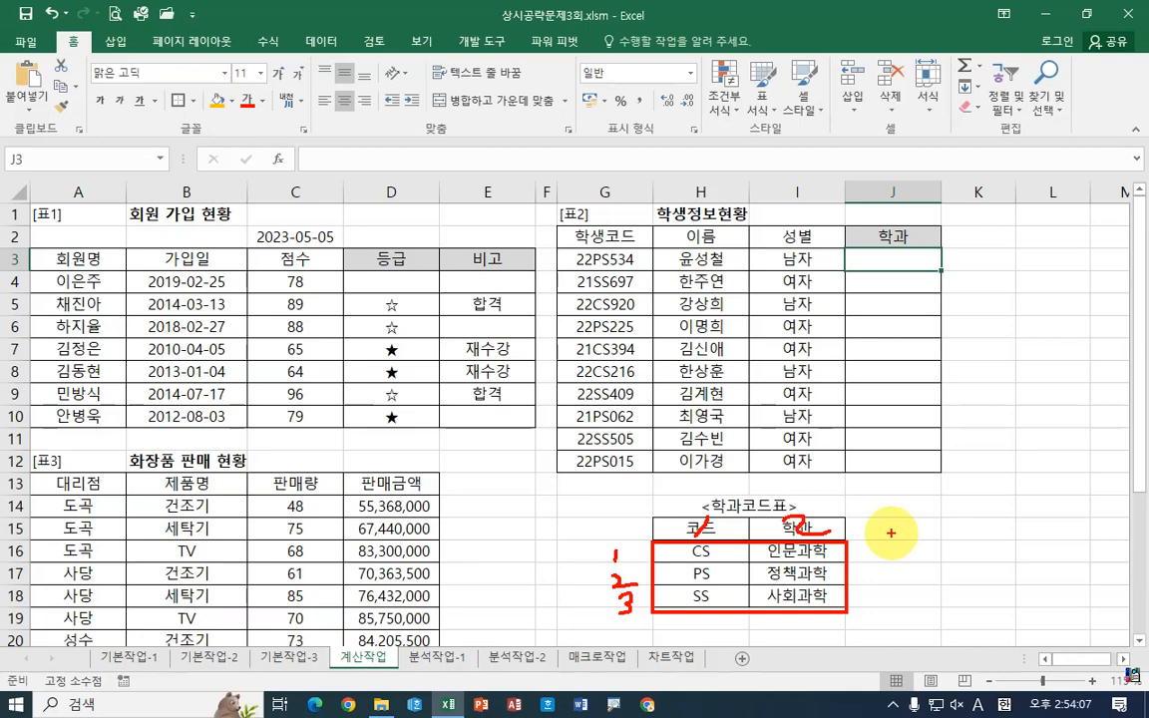
{"action": "left_click_drag", "start_coordinate": [907, 252], "coordinate": [943, 233]}
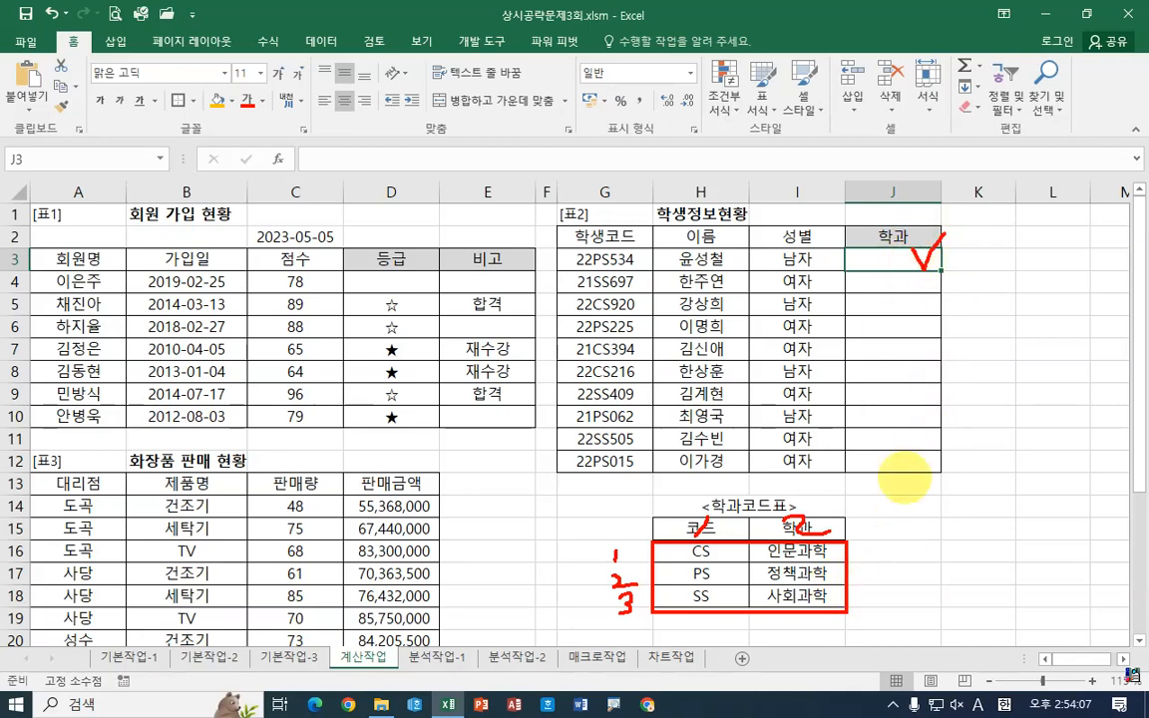
{"action": "mouse_move", "coordinate": [766, 547]}
{"action": "left_mouse_down"}
{"action": "mouse_move", "coordinate": [756, 604]}
{"action": "mouse_move", "coordinate": [843, 610]}
{"action": "mouse_move", "coordinate": [843, 549]}
{"action": "left_mouse_up"}
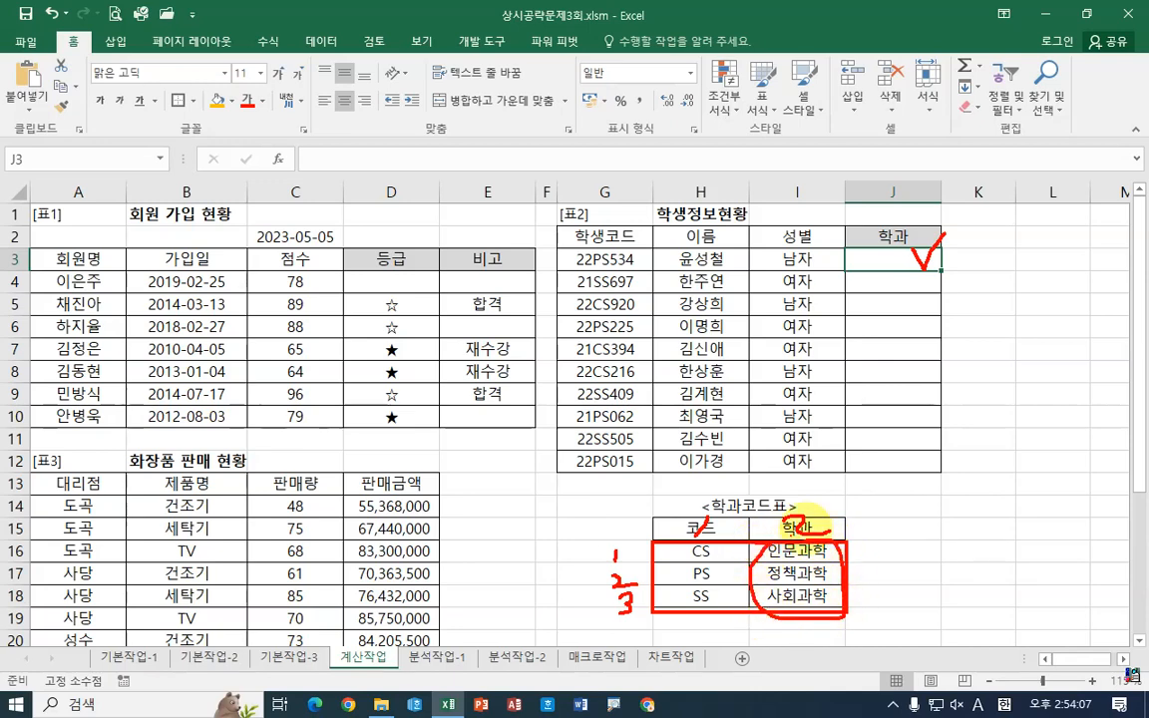
{"action": "mouse_move", "coordinate": [949, 554]}
{"action": "left_mouse_down"}
{"action": "mouse_move", "coordinate": [969, 549]}
{"action": "mouse_move", "coordinate": [1003, 584]}
{"action": "left_mouse_up"}
{"action": "mouse_move", "coordinate": [962, 526]}
{"action": "left_mouse_down"}
{"action": "mouse_move", "coordinate": [1007, 544]}
{"action": "mouse_move", "coordinate": [953, 603]}
{"action": "left_mouse_up"}
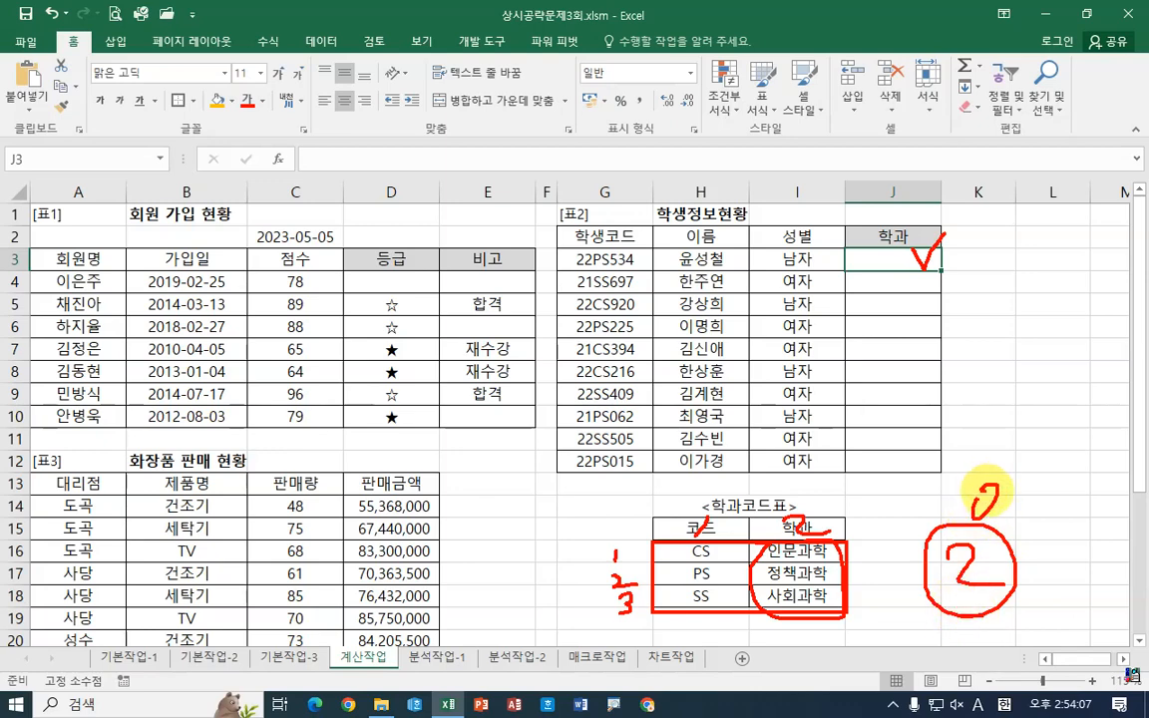
{"action": "mouse_move", "coordinate": [977, 487]}
{"action": "left_mouse_down"}
{"action": "mouse_move", "coordinate": [1038, 468]}
{"action": "mouse_move", "coordinate": [1038, 512]}
{"action": "mouse_move", "coordinate": [1075, 493]}
{"action": "left_mouse_up"}
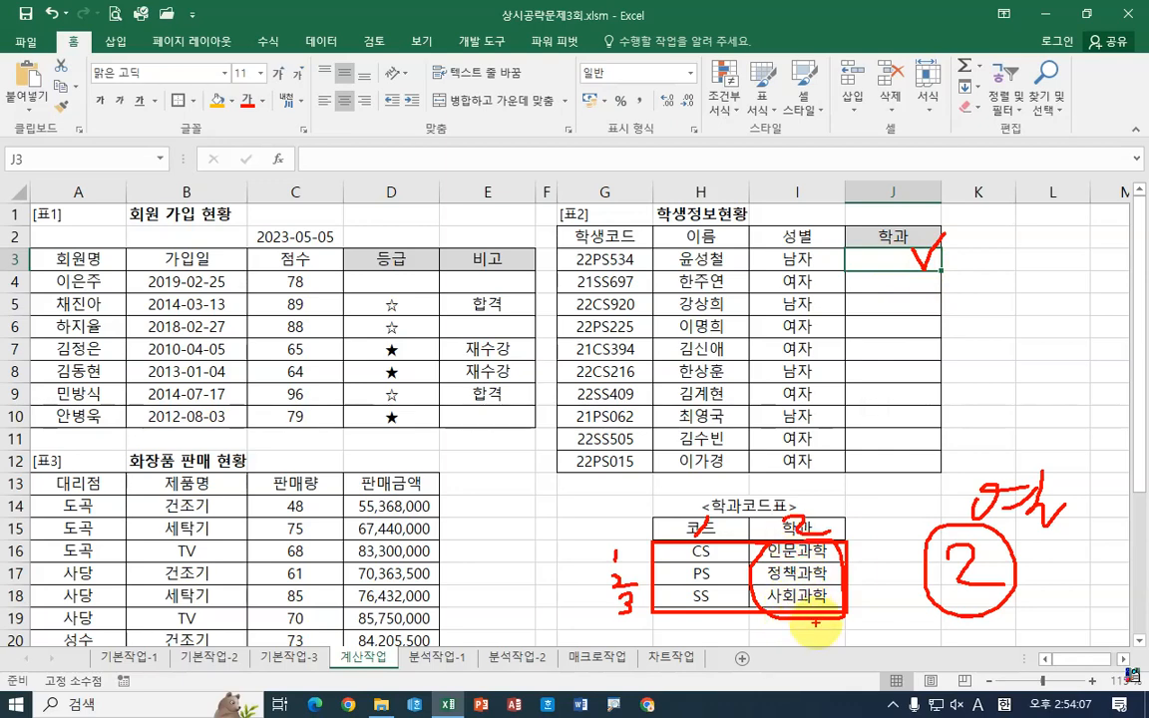
Trace the PS code in G3 to its row in 학과코드표 and across to the 학과 in the second column
{"action": "mouse_move", "coordinate": [580, 252]}
{"action": "left_mouse_down"}
{"action": "mouse_move", "coordinate": [599, 267]}
{"action": "mouse_move", "coordinate": [596, 253]}
{"action": "left_mouse_up"}
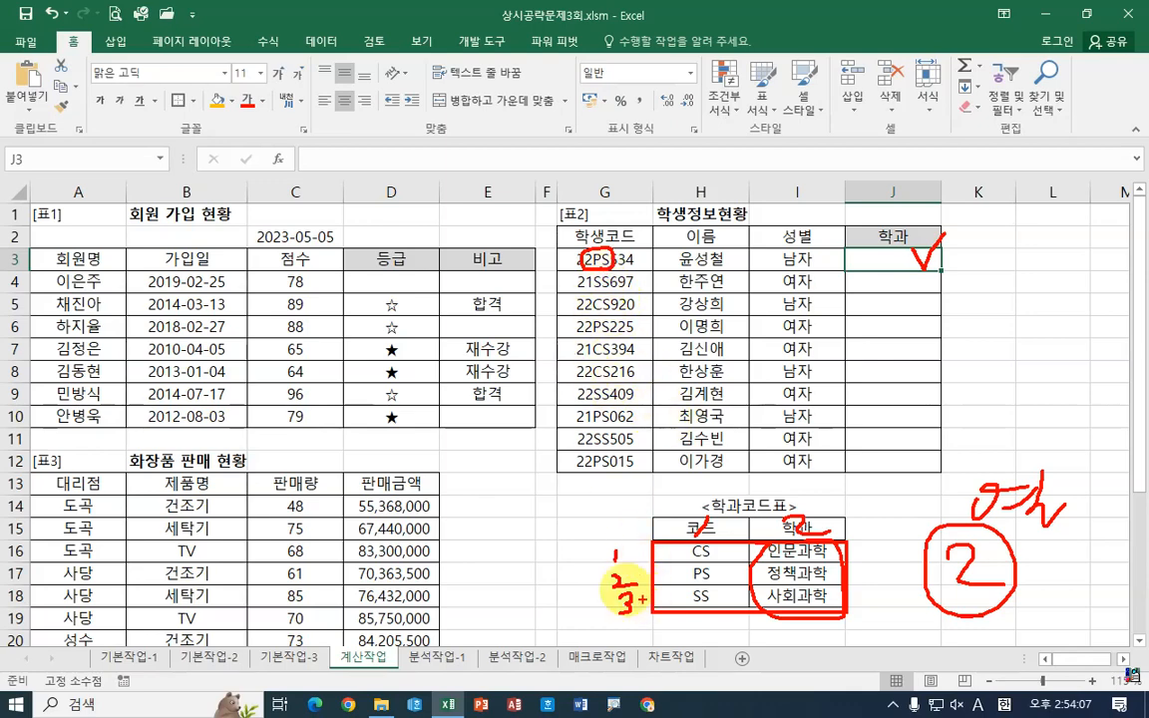
{"action": "mouse_move", "coordinate": [587, 544]}
{"action": "left_mouse_down"}
{"action": "mouse_move", "coordinate": [618, 597]}
{"action": "mouse_move", "coordinate": [584, 539]}
{"action": "left_mouse_up"}
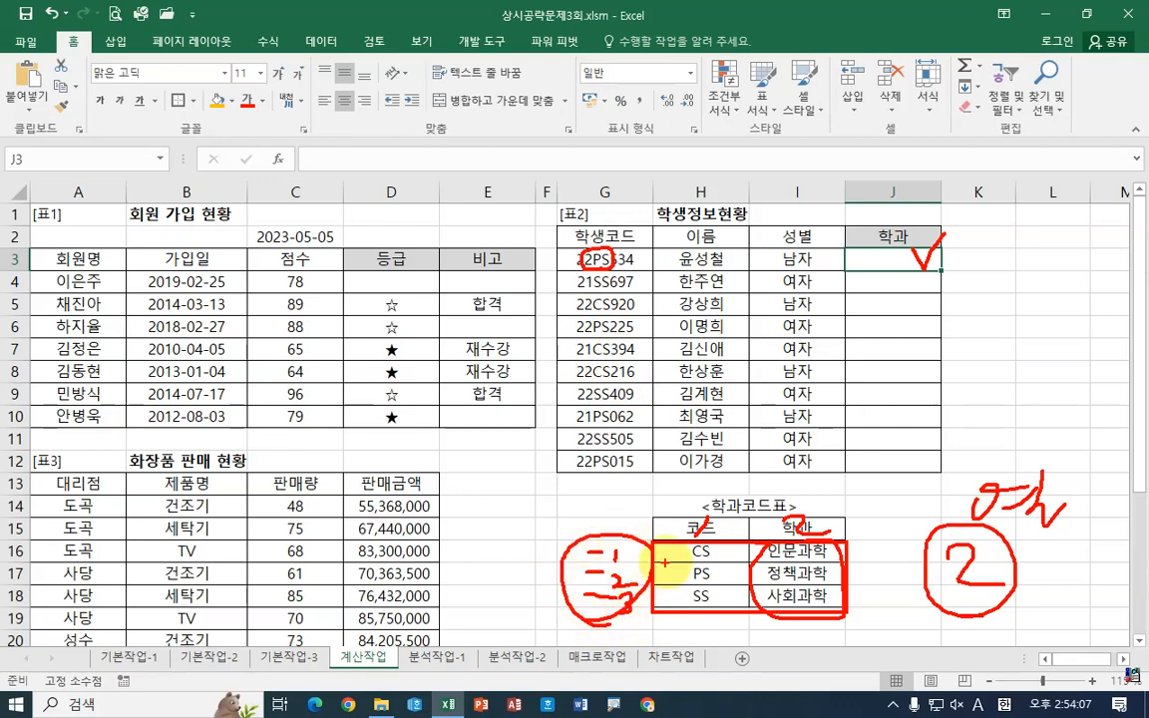
{"action": "left_click_drag", "start_coordinate": [668, 544], "coordinate": [659, 558]}
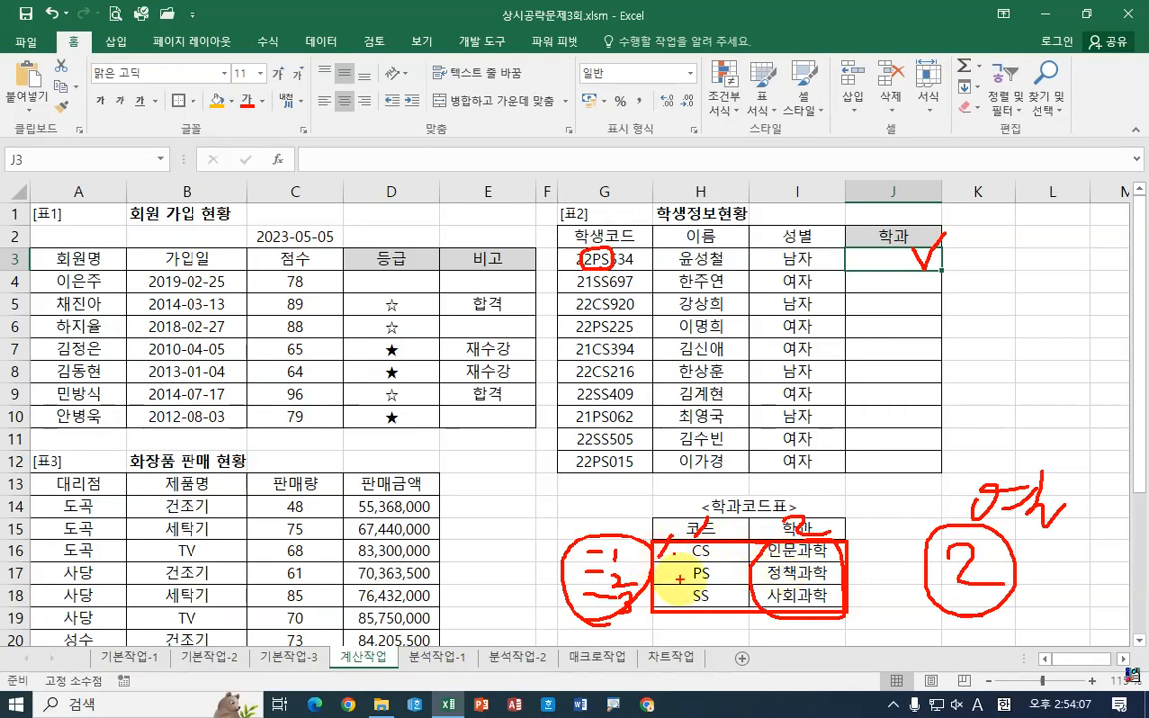
{"action": "left_click_drag", "start_coordinate": [668, 568], "coordinate": [678, 580]}
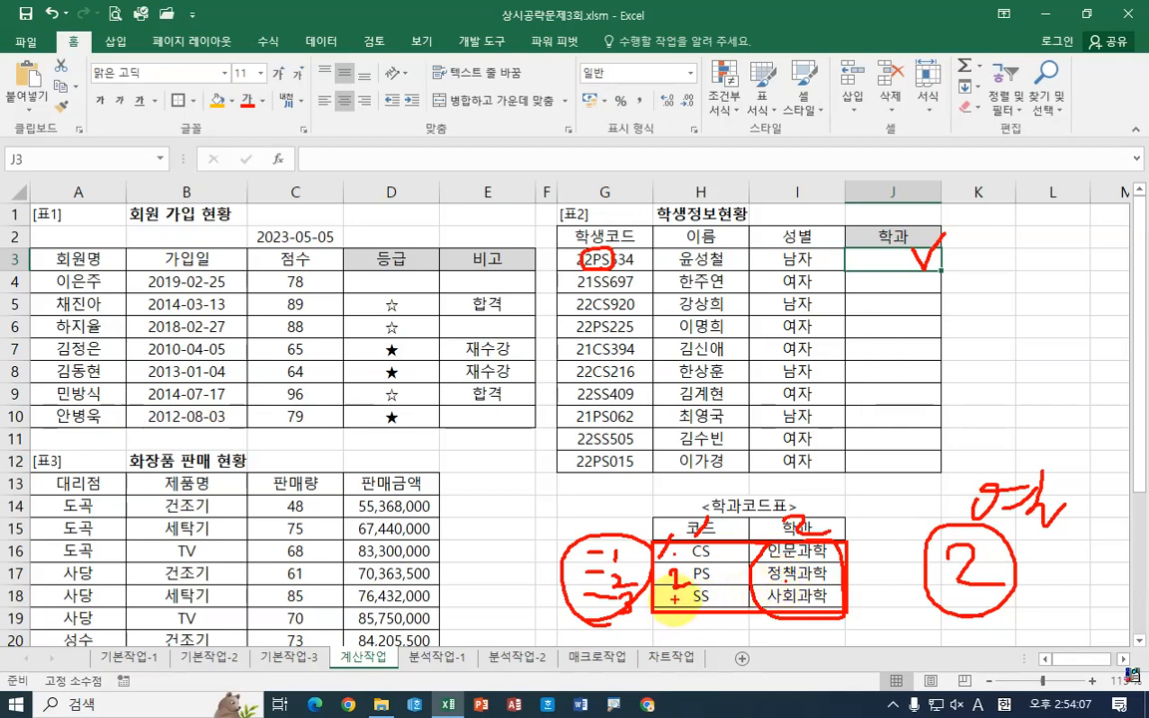
{"action": "left_click_drag", "start_coordinate": [803, 588], "coordinate": [820, 600]}
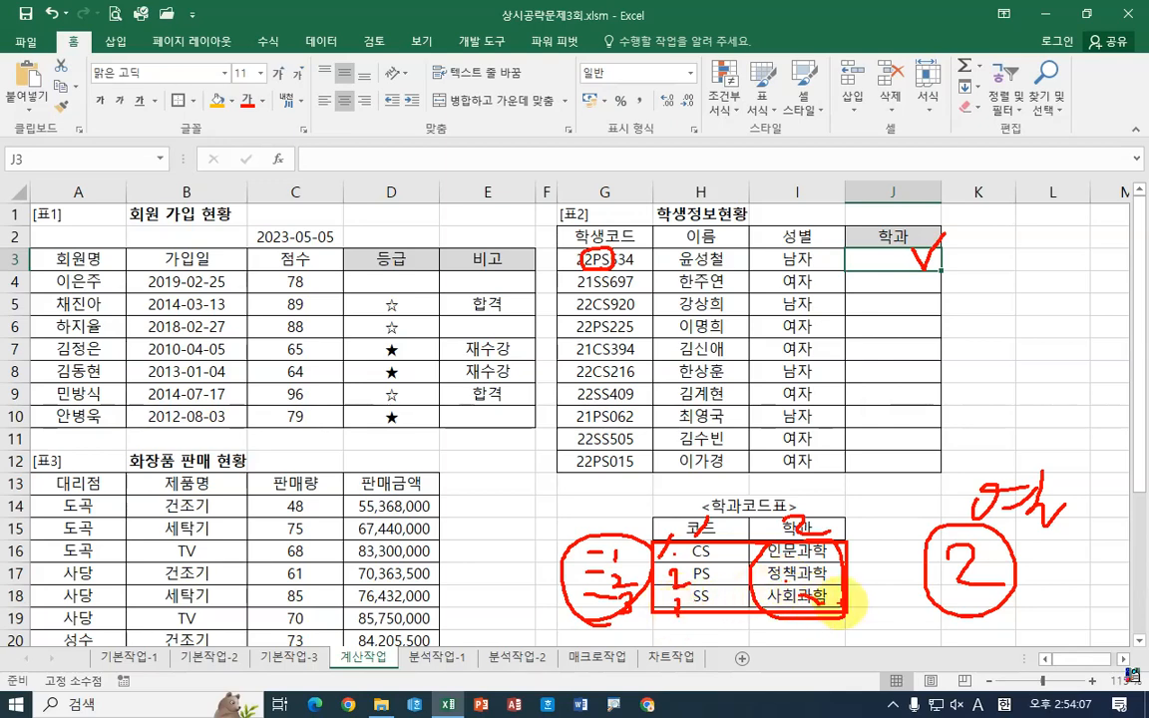
{"action": "left_click", "coordinate": [880, 254]}
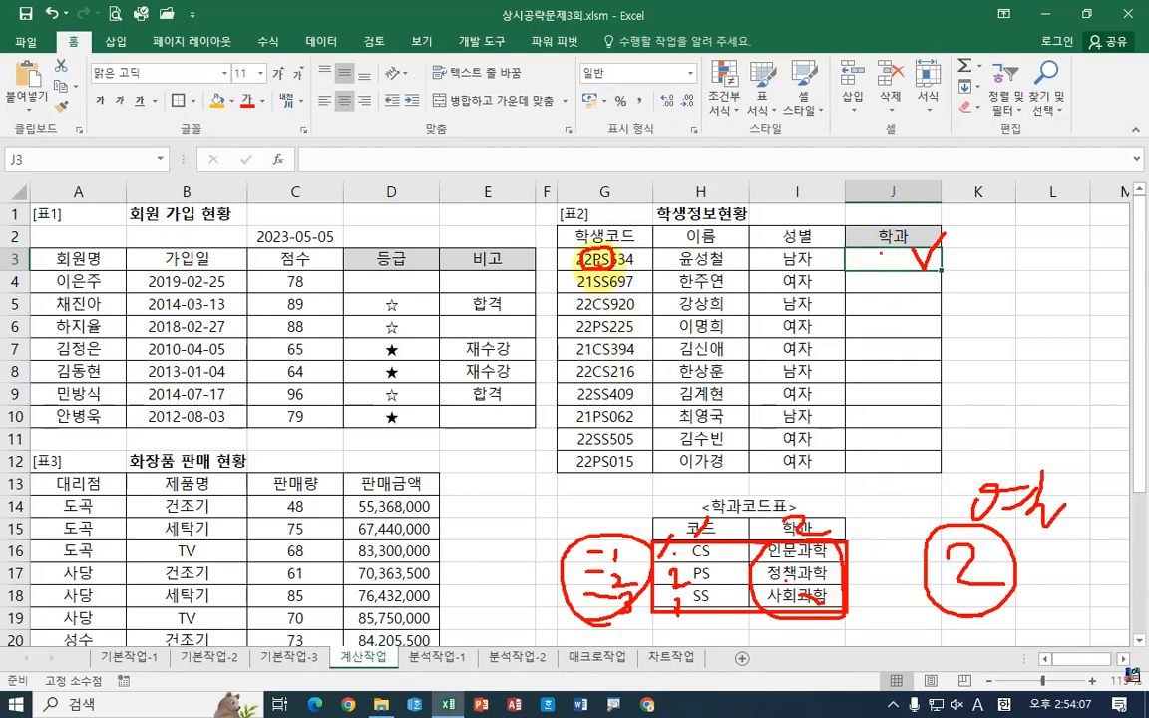
{"action": "left_click_drag", "start_coordinate": [698, 585], "coordinate": [744, 581]}
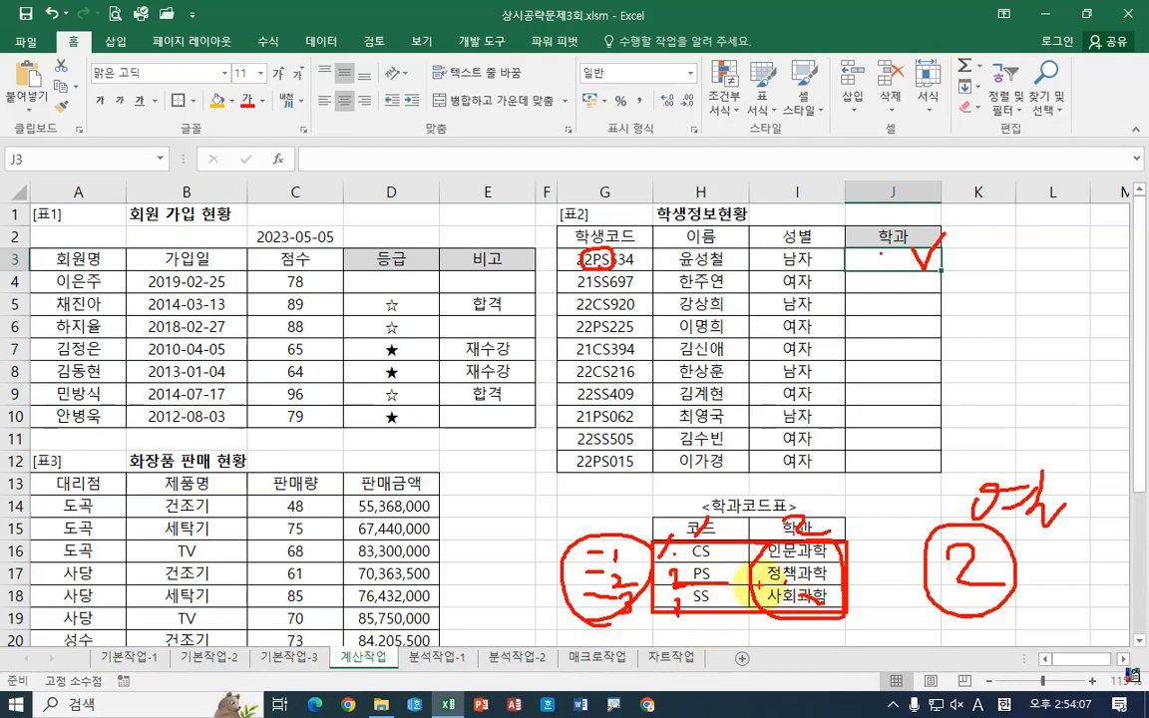
{"action": "mouse_move", "coordinate": [759, 586]}
{"action": "left_mouse_down"}
{"action": "mouse_move", "coordinate": [853, 562]}
{"action": "mouse_move", "coordinate": [826, 585]}
{"action": "mouse_move", "coordinate": [913, 250]}
{"action": "mouse_move", "coordinate": [939, 271]}
{"action": "left_mouse_up"}
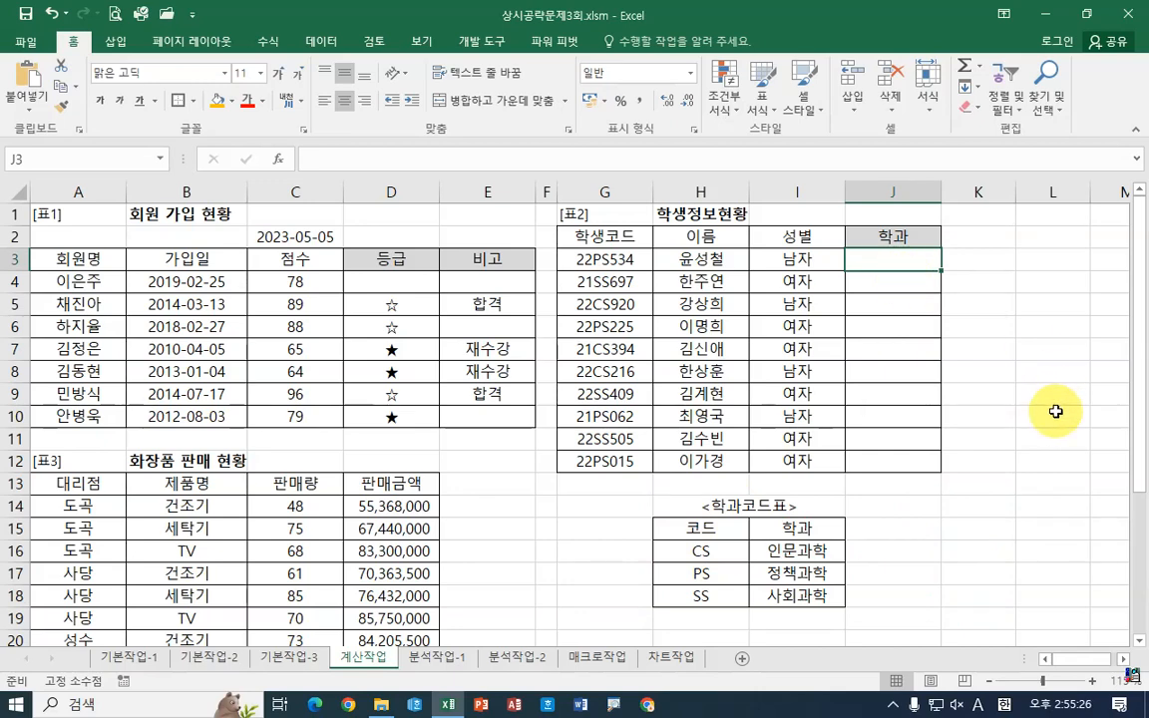
Start an INDEX formula in J3 using the array form and move its arguments dialog clear of the 학생정보현황 and 학과코드표 tables
{"action": "type", "text": "=i"}
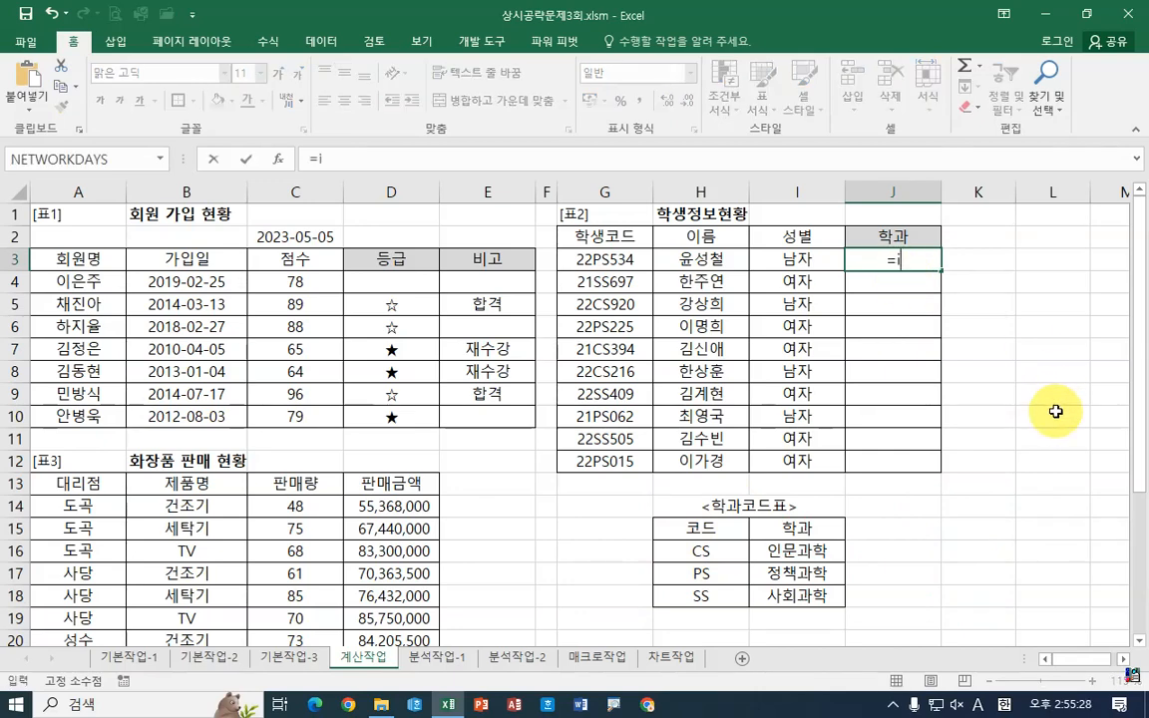
{"action": "type", "text": "n"}
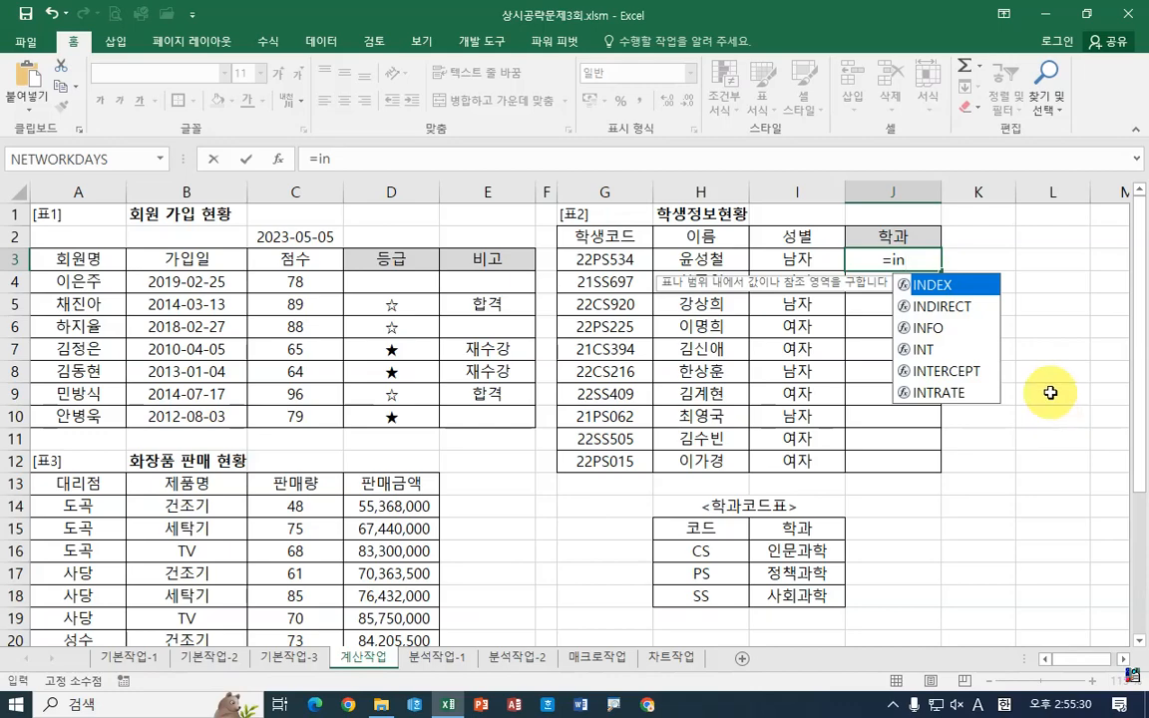
{"action": "double_click", "coordinate": [912, 285]}
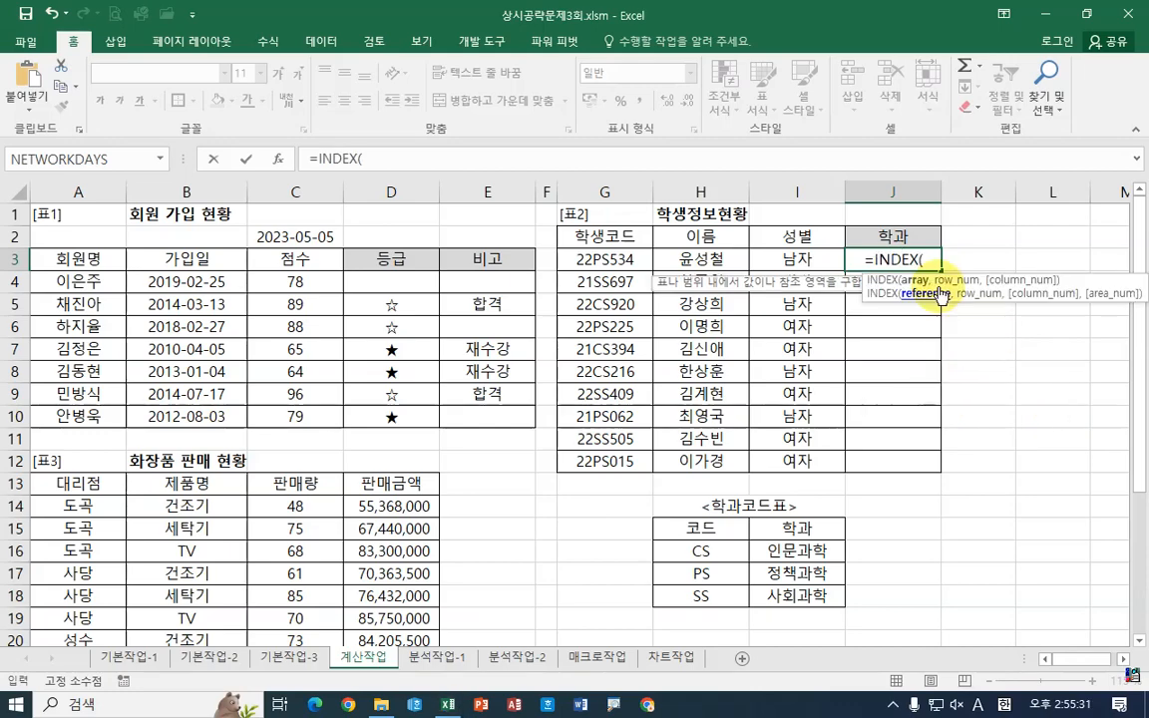
{"action": "left_click", "coordinate": [277, 158]}
{"action": "left_click", "coordinate": [967, 556]}
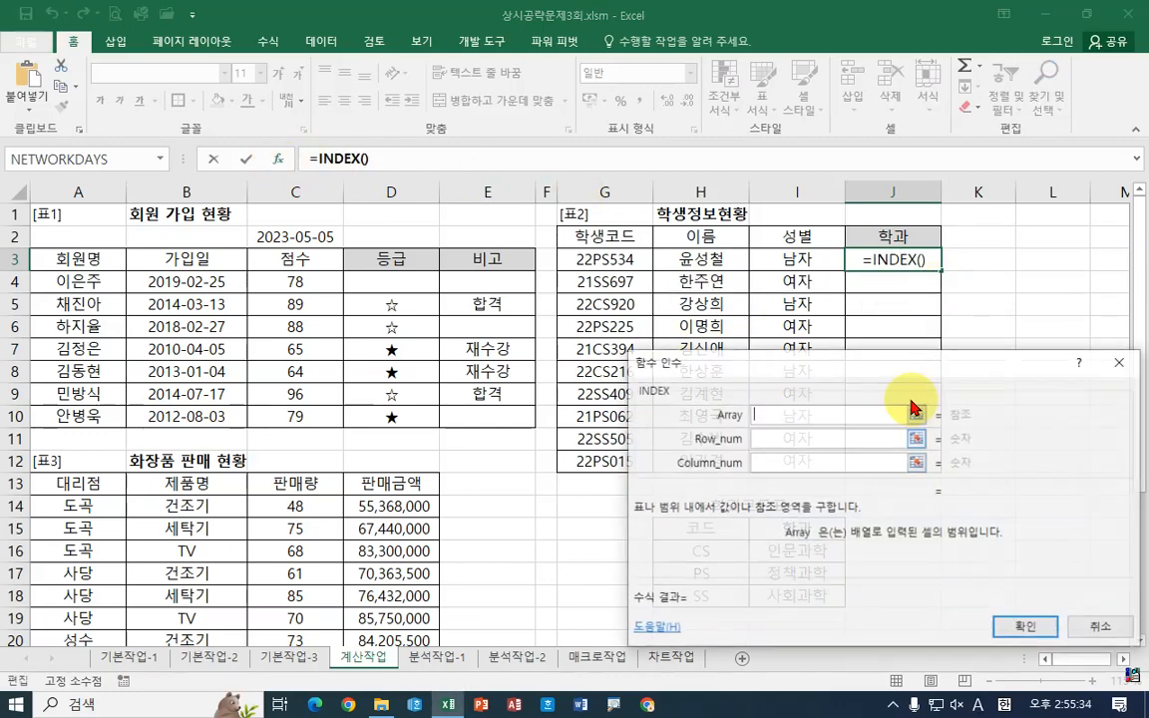
{"action": "left_click_drag", "start_coordinate": [858, 361], "coordinate": [372, 222]}
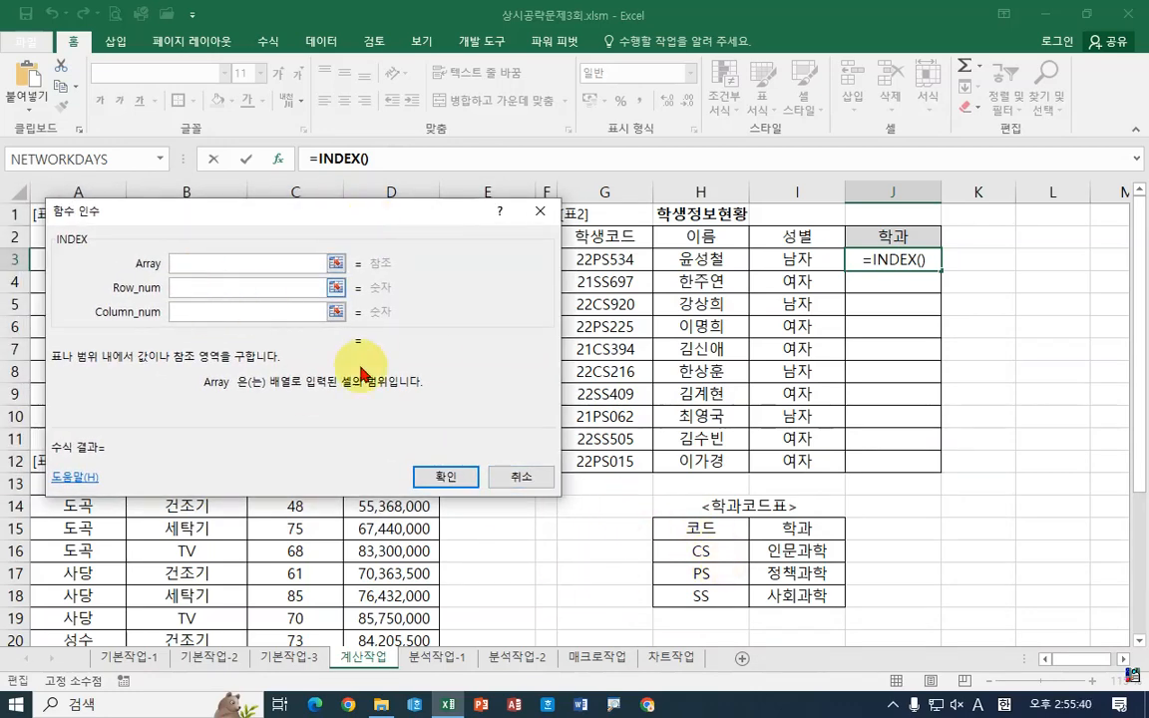
Set the INDEX array to the absolute range $H$16:$I$18 and its column number to 2
{"action": "left_click_drag", "start_coordinate": [701, 549], "coordinate": [798, 601]}
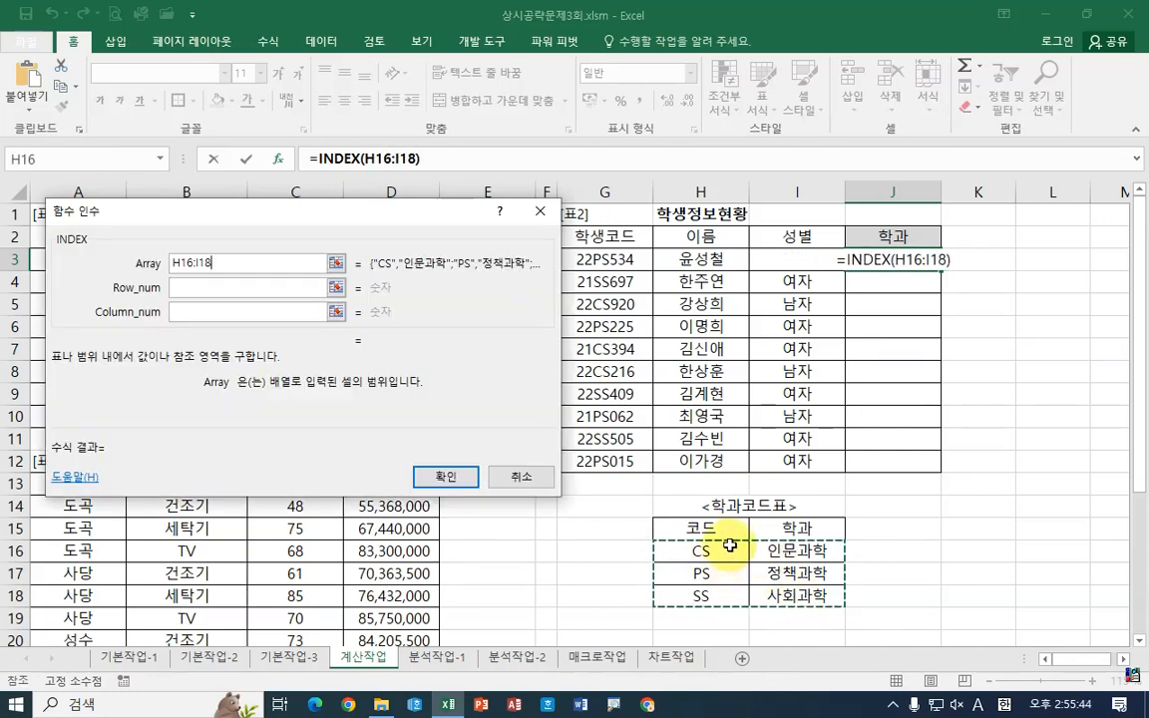
{"action": "left_click_drag", "start_coordinate": [797, 551], "coordinate": [822, 595]}
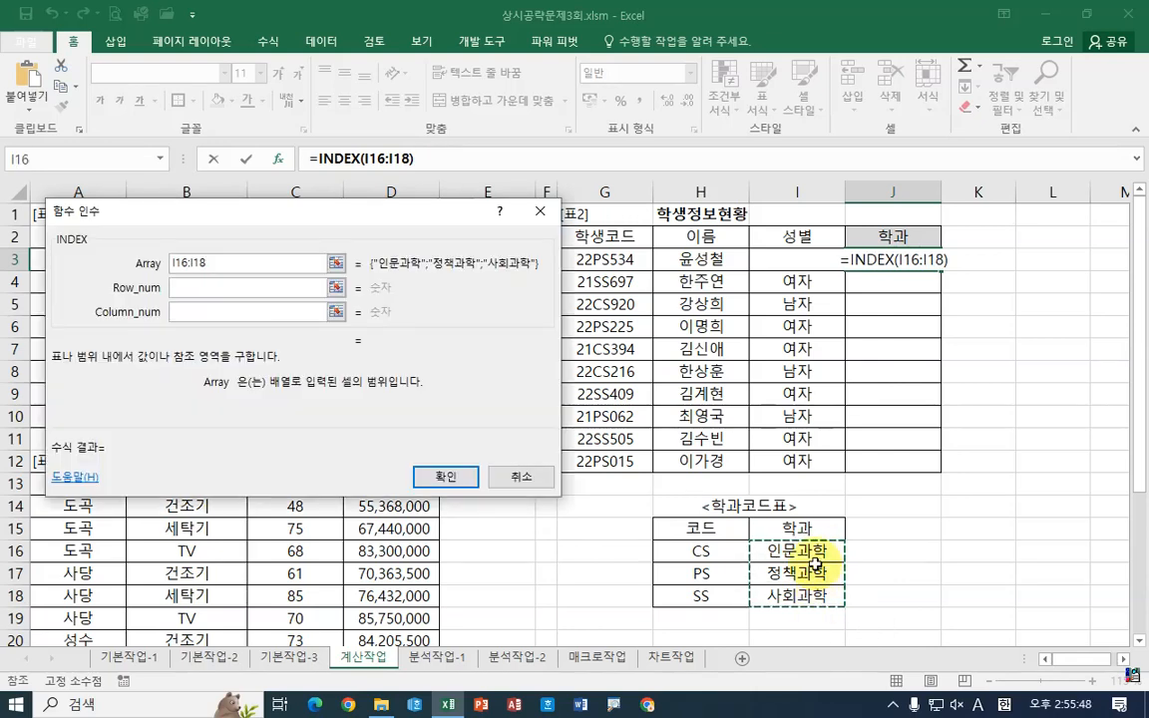
{"action": "left_click_drag", "start_coordinate": [721, 553], "coordinate": [793, 601]}
{"action": "left_click_drag", "start_coordinate": [711, 552], "coordinate": [793, 595]}
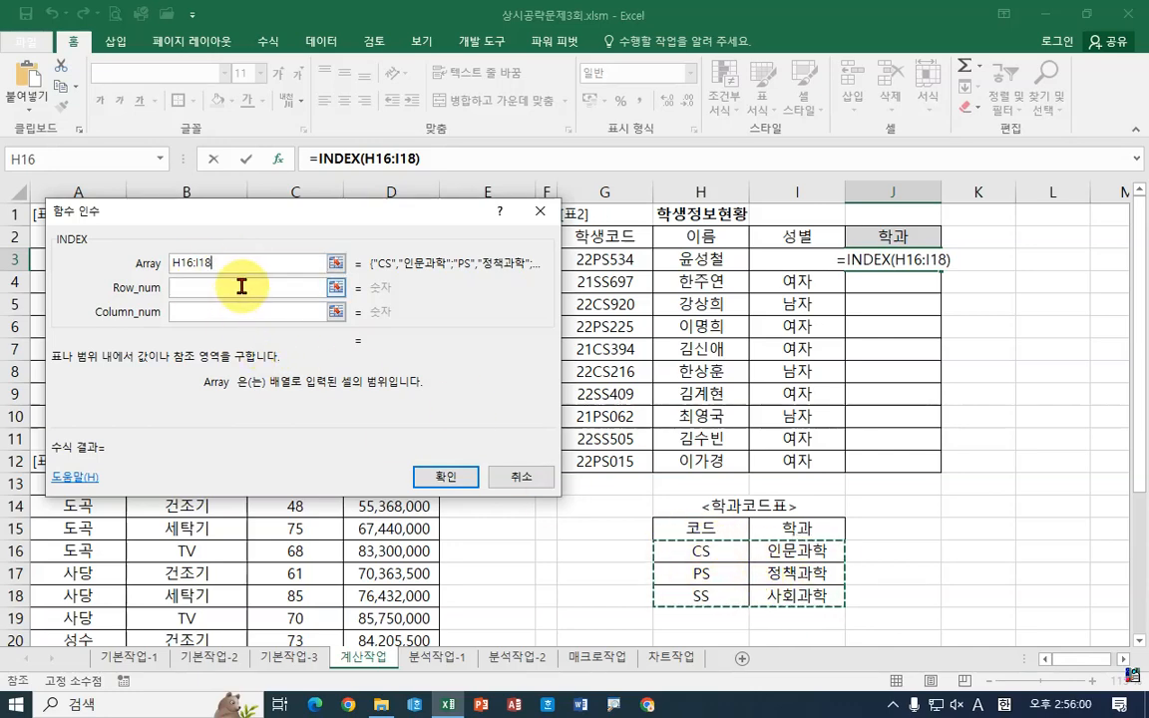
{"action": "key", "text": "F4"}
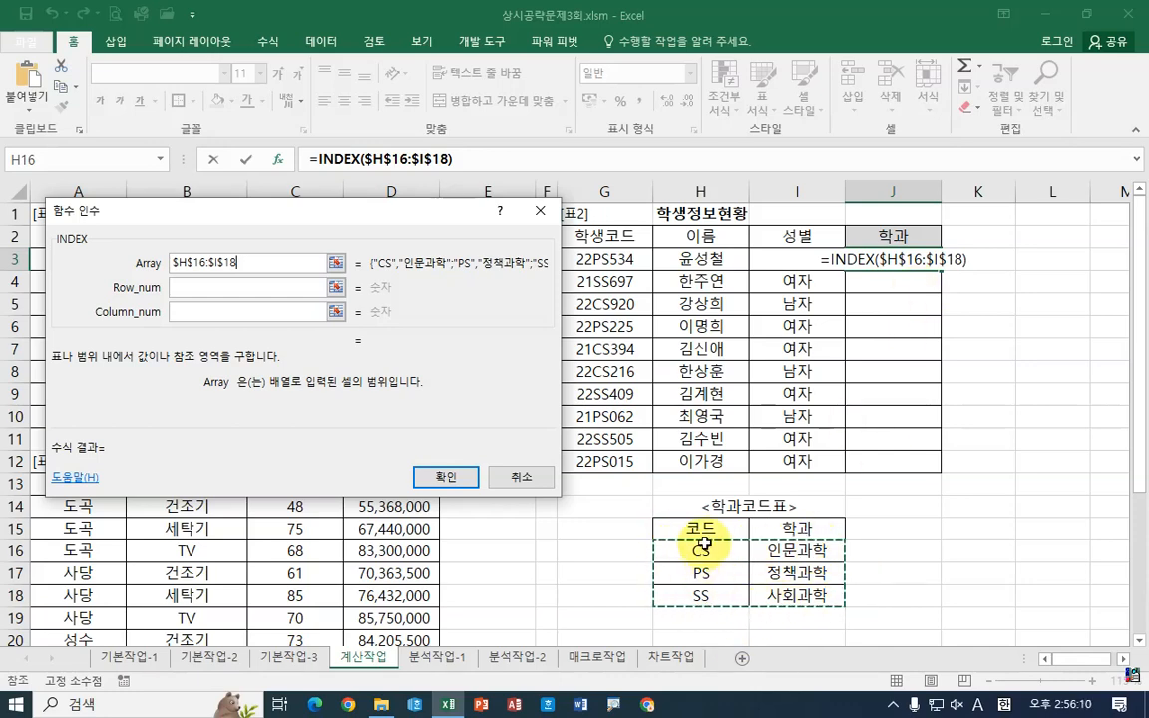
{"action": "left_click", "coordinate": [230, 313]}
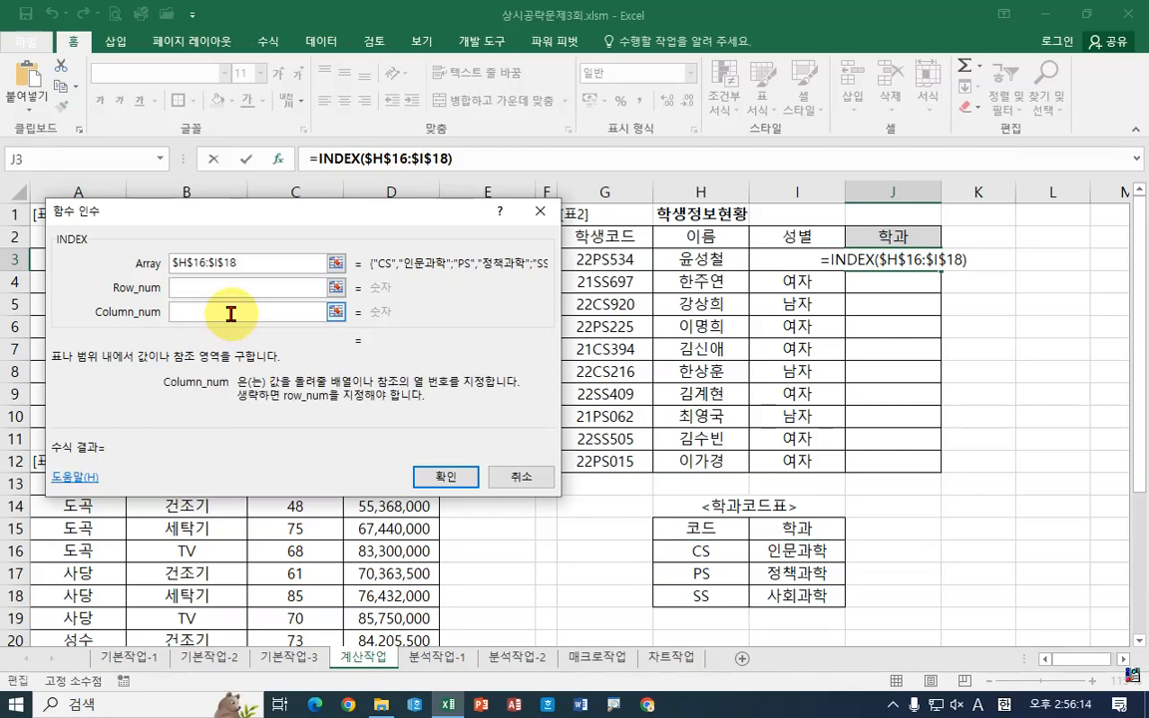
{"action": "type", "text": "2"}
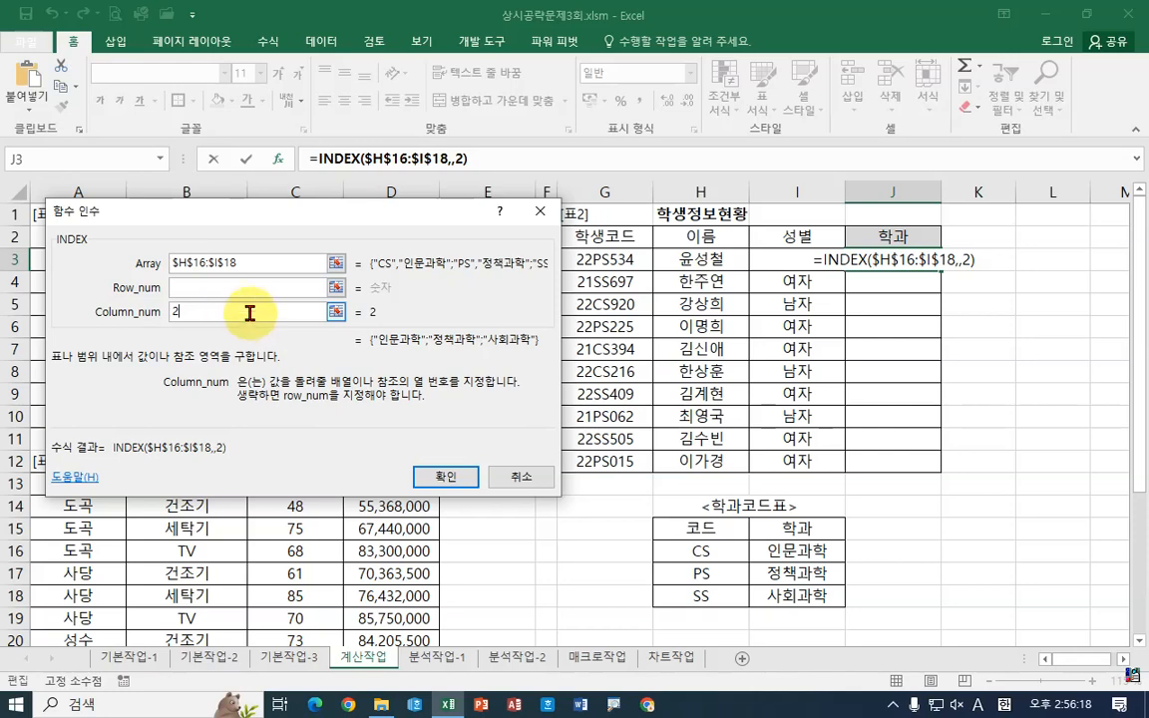
Nest a MATCH function as the row number of INDEX and bring up the MATCH arguments
{"action": "left_click", "coordinate": [243, 288]}
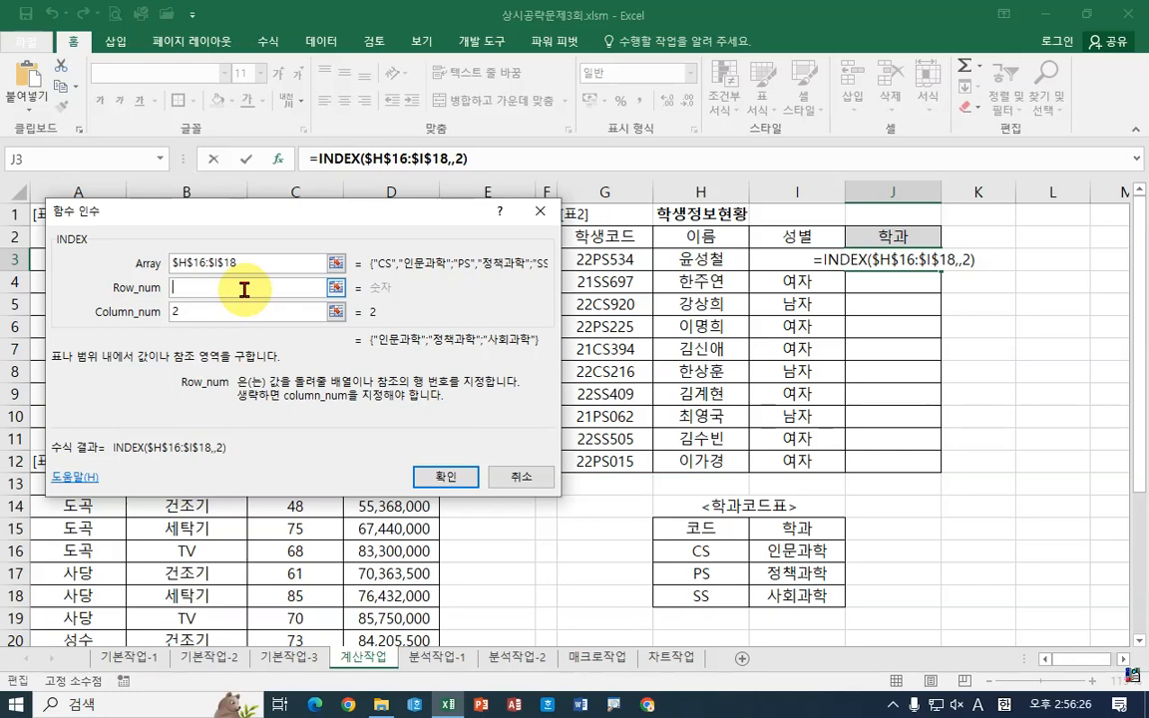
{"action": "type", "text": "ma"}
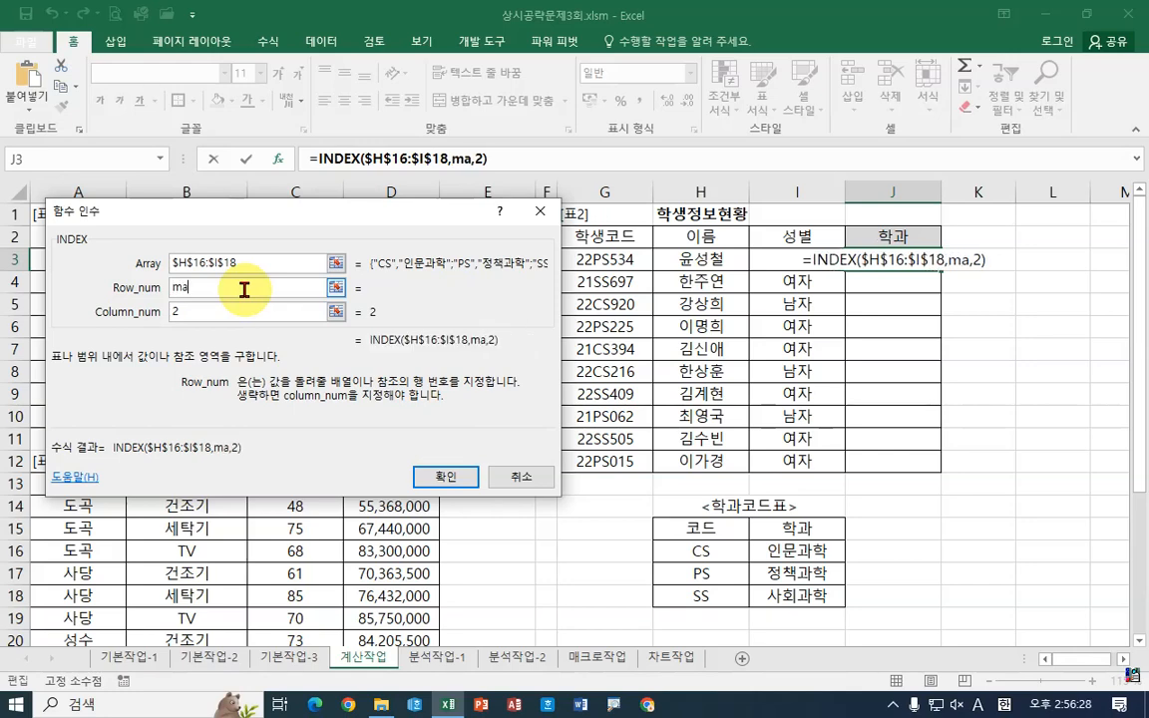
{"action": "type", "text": "tch()"}
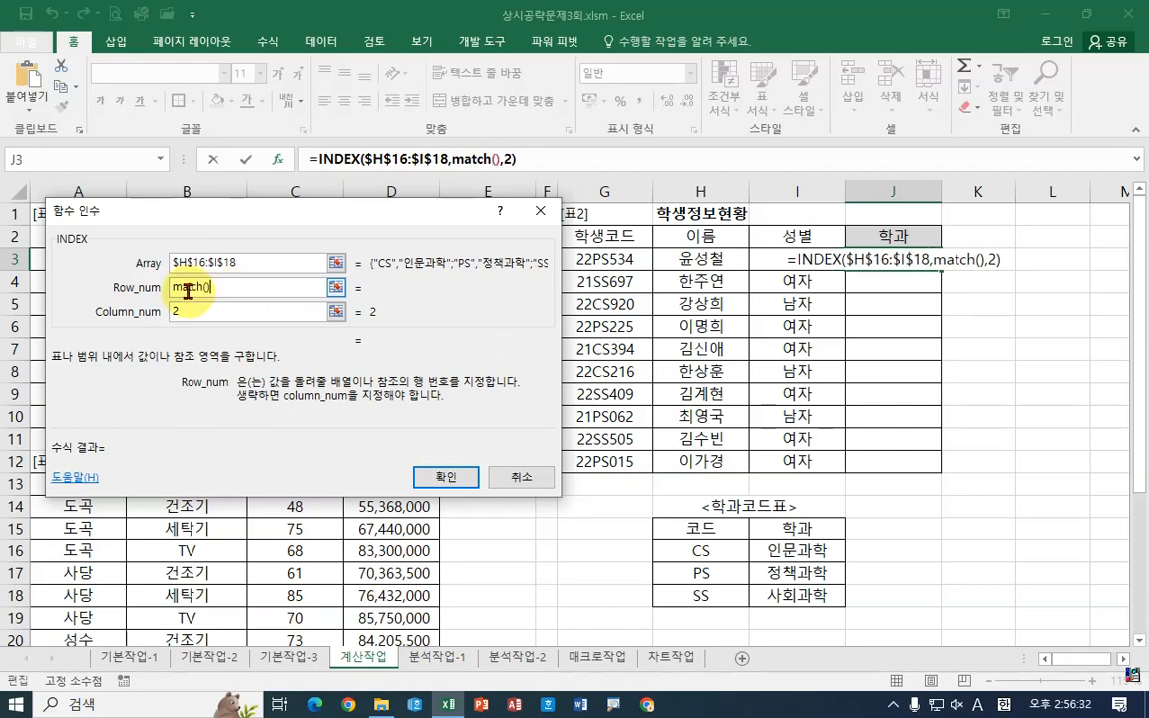
{"action": "left_click", "coordinate": [415, 156]}
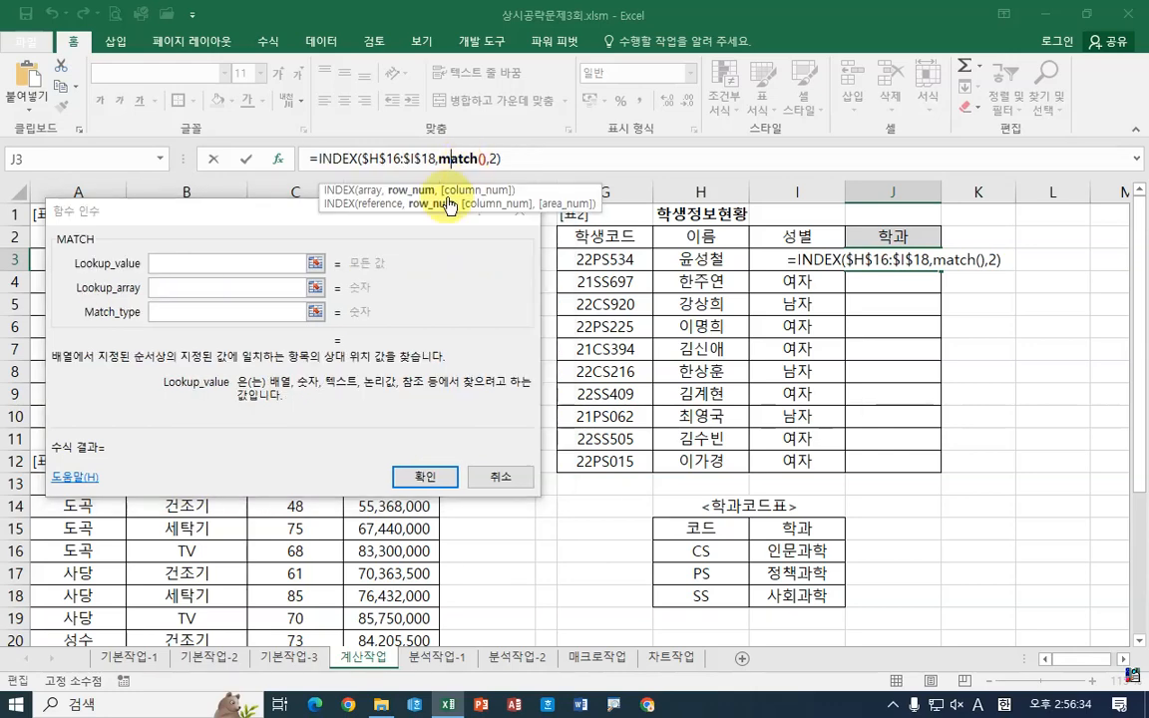
Set the MATCH lookup array to the absolute 코드 range $H$16:$H$18, keeping the 학생코드 column uncovered by the dialog
{"action": "left_click", "coordinate": [164, 287]}
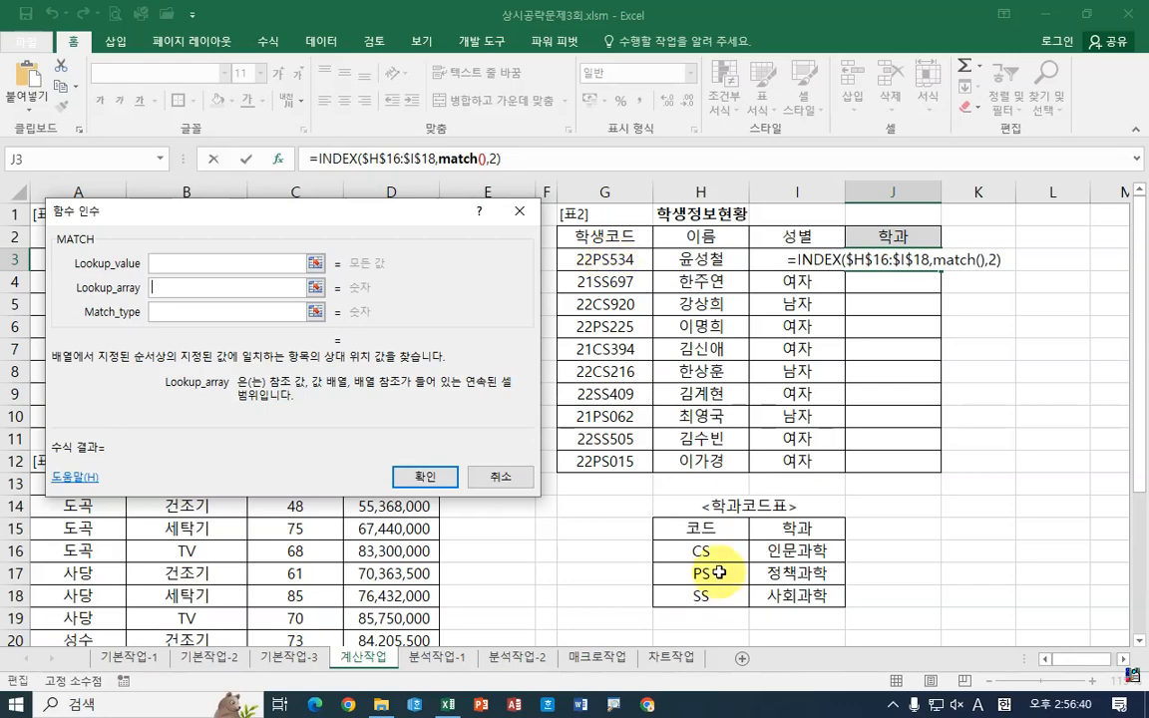
{"action": "left_click_drag", "start_coordinate": [717, 552], "coordinate": [713, 596]}
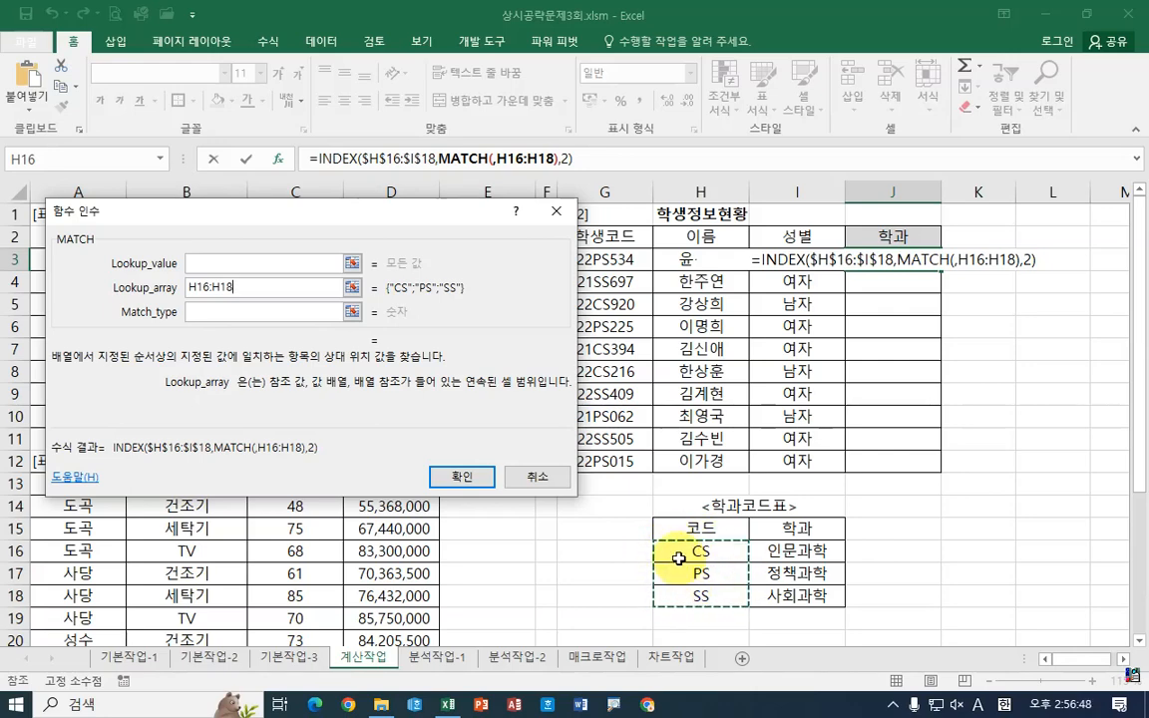
{"action": "key", "text": "F4"}
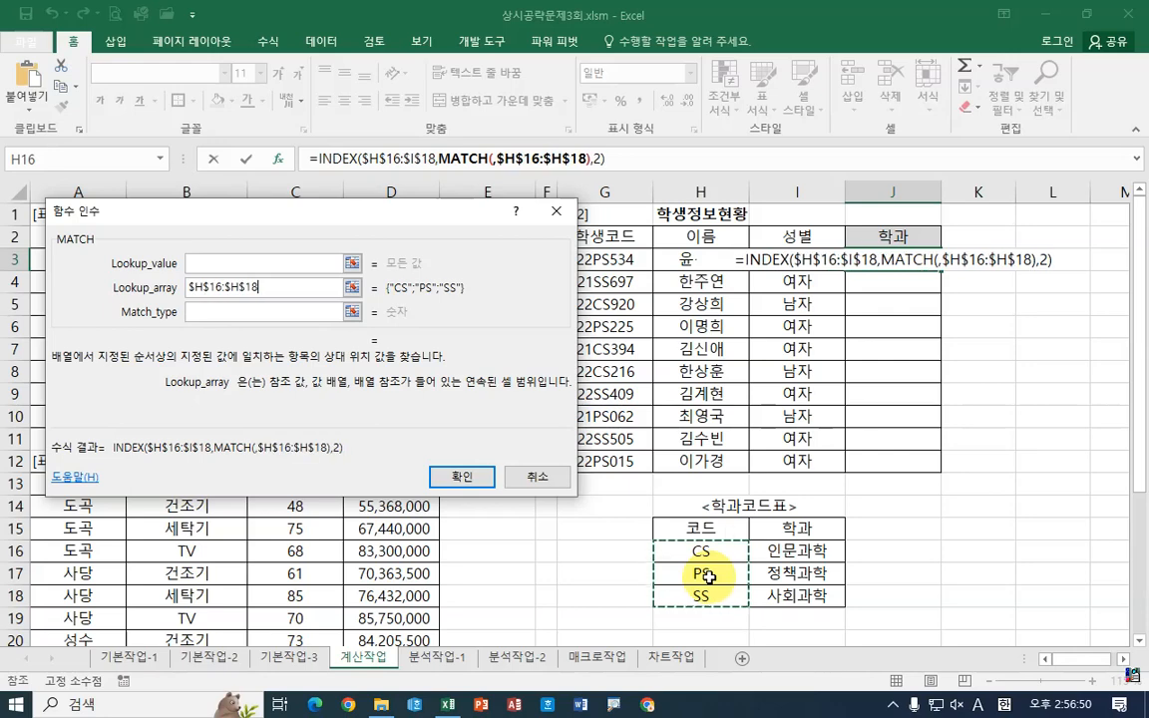
{"action": "left_click_drag", "start_coordinate": [377, 219], "coordinate": [354, 215]}
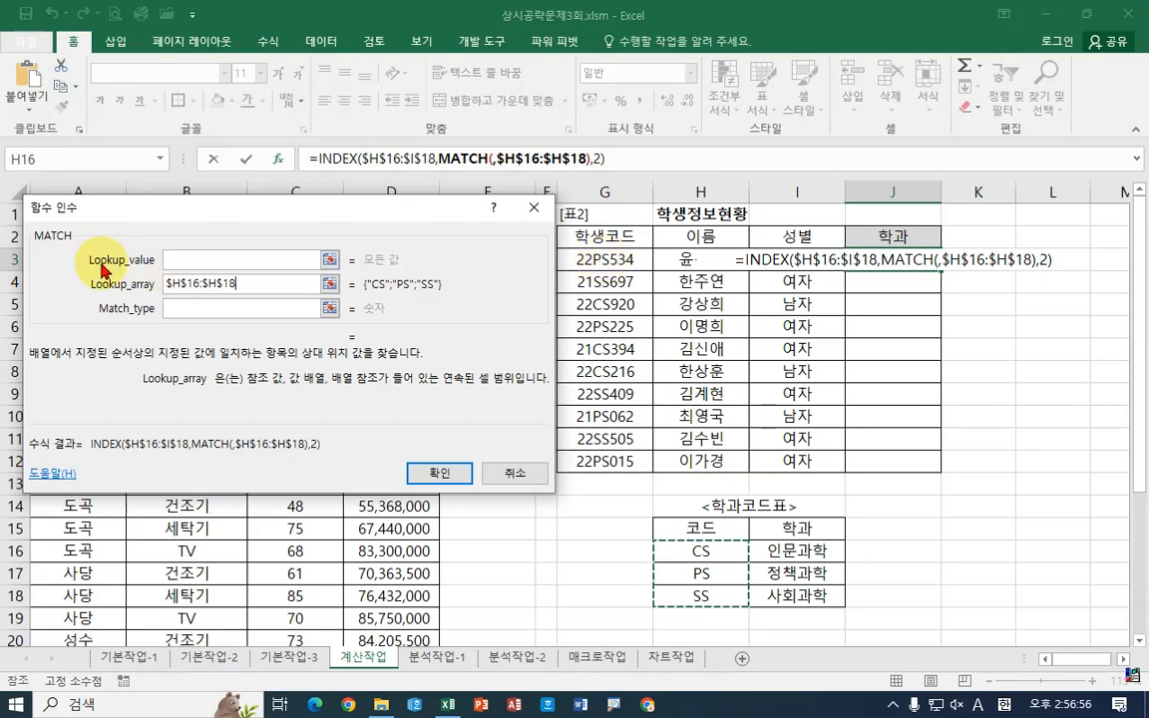
Nest MID as the MATCH lookup value, extracting 2 characters from G3 starting at position 3
{"action": "left_click", "coordinate": [214, 260]}
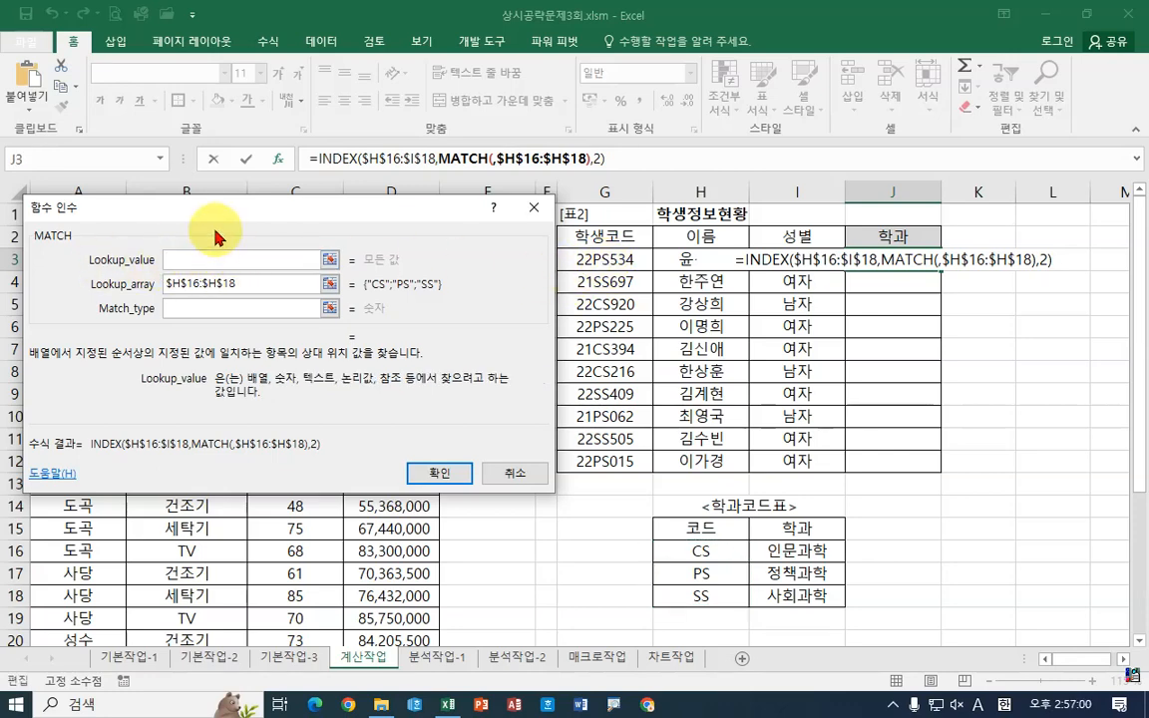
{"action": "type", "text": "mid()"}
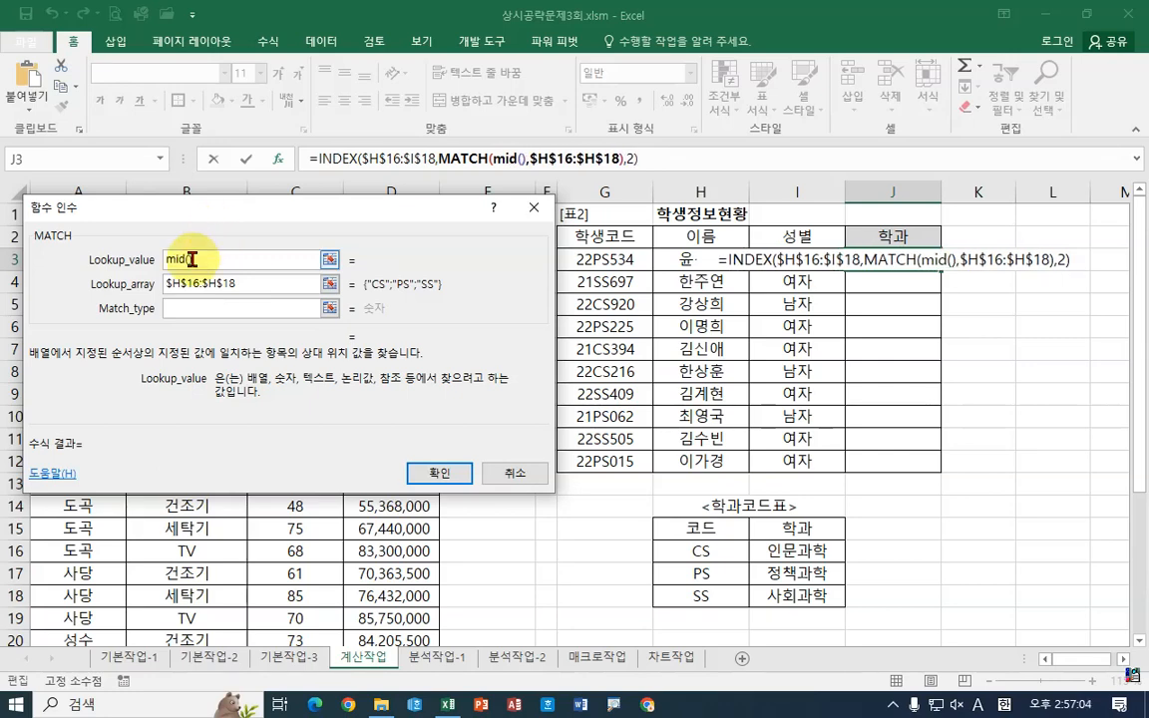
{"action": "left_click", "coordinate": [506, 159]}
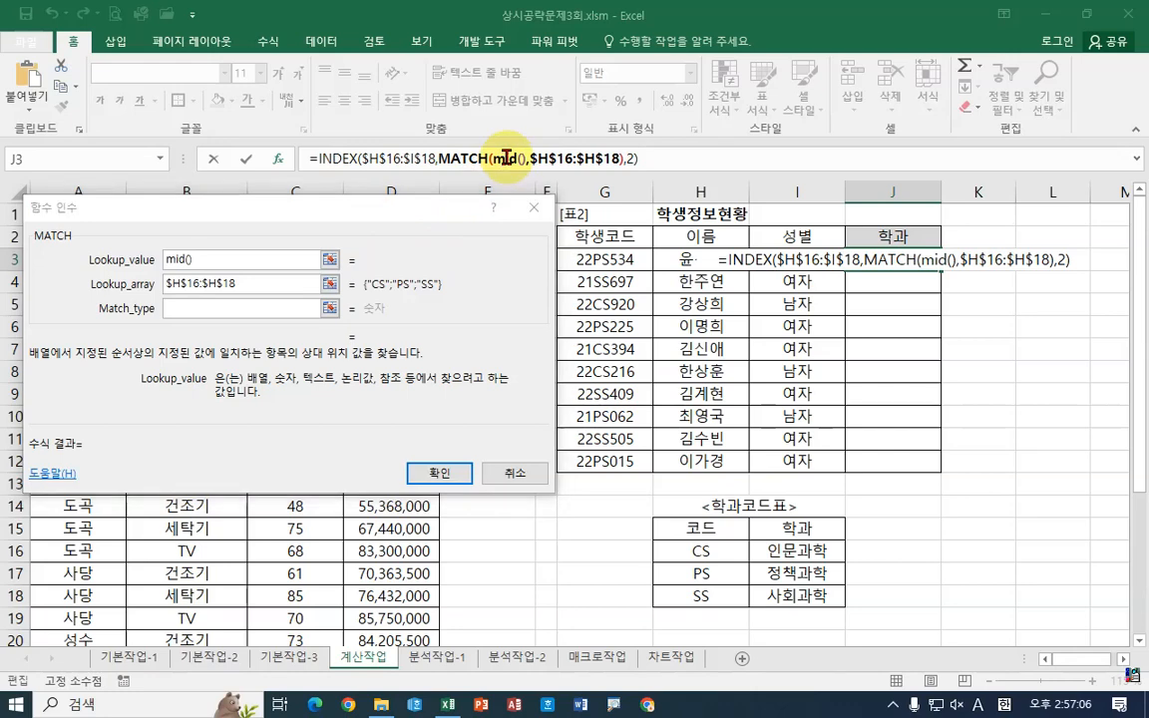
{"action": "left_click", "coordinate": [192, 257]}
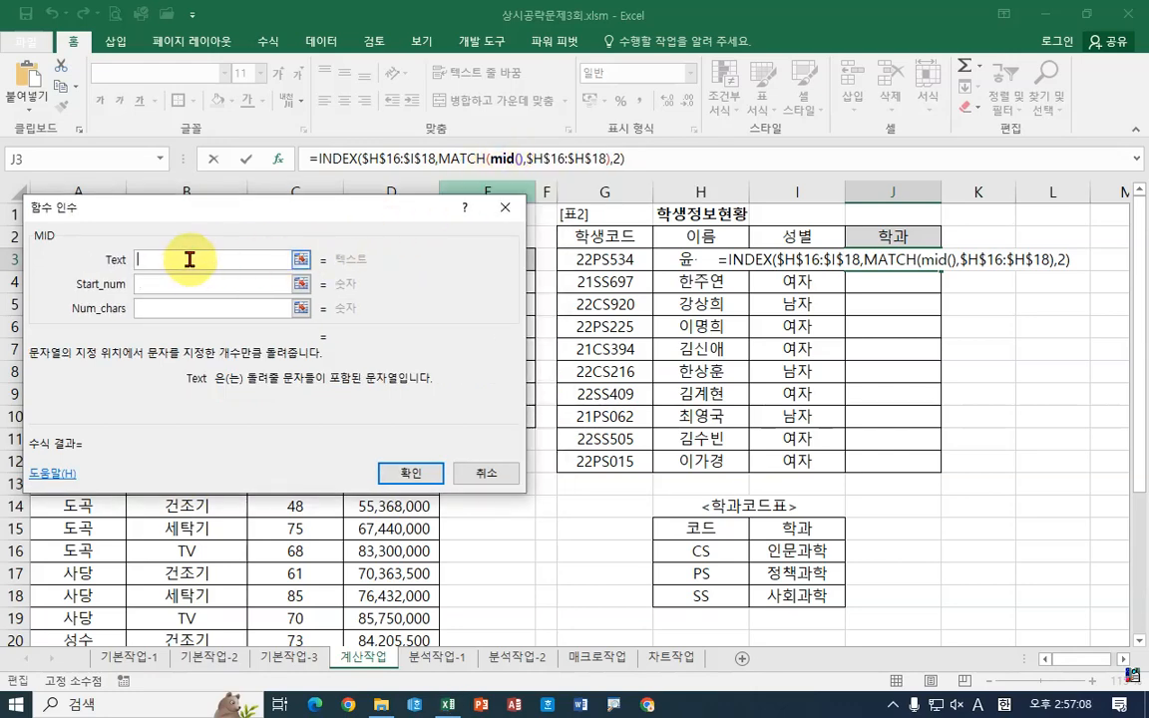
{"action": "left_click", "coordinate": [628, 258]}
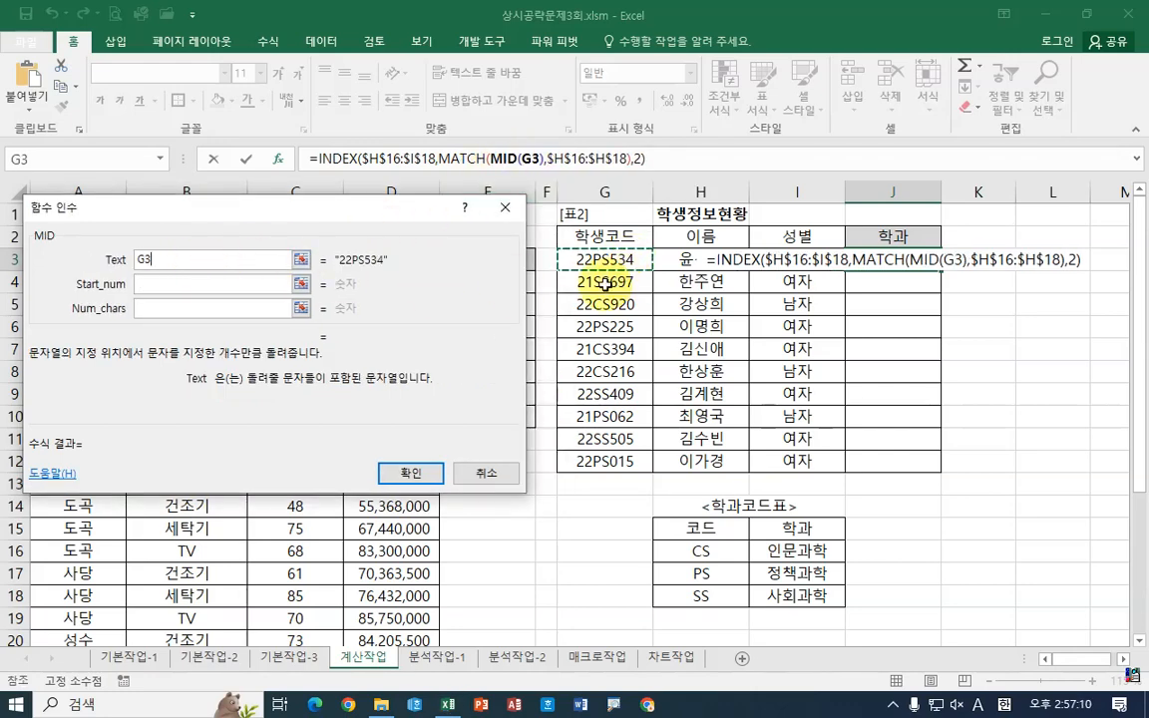
{"action": "left_click", "coordinate": [202, 286]}
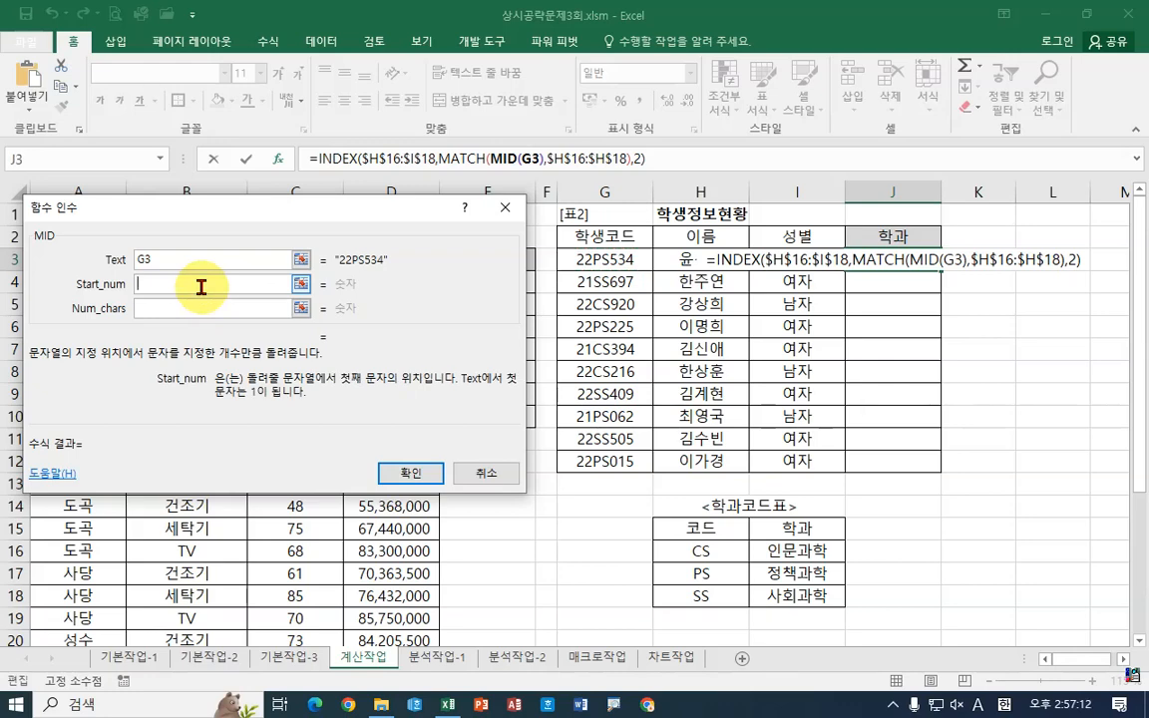
{"action": "type", "text": "3"}
{"action": "left_click", "coordinate": [192, 308]}
{"action": "type", "text": "2"}
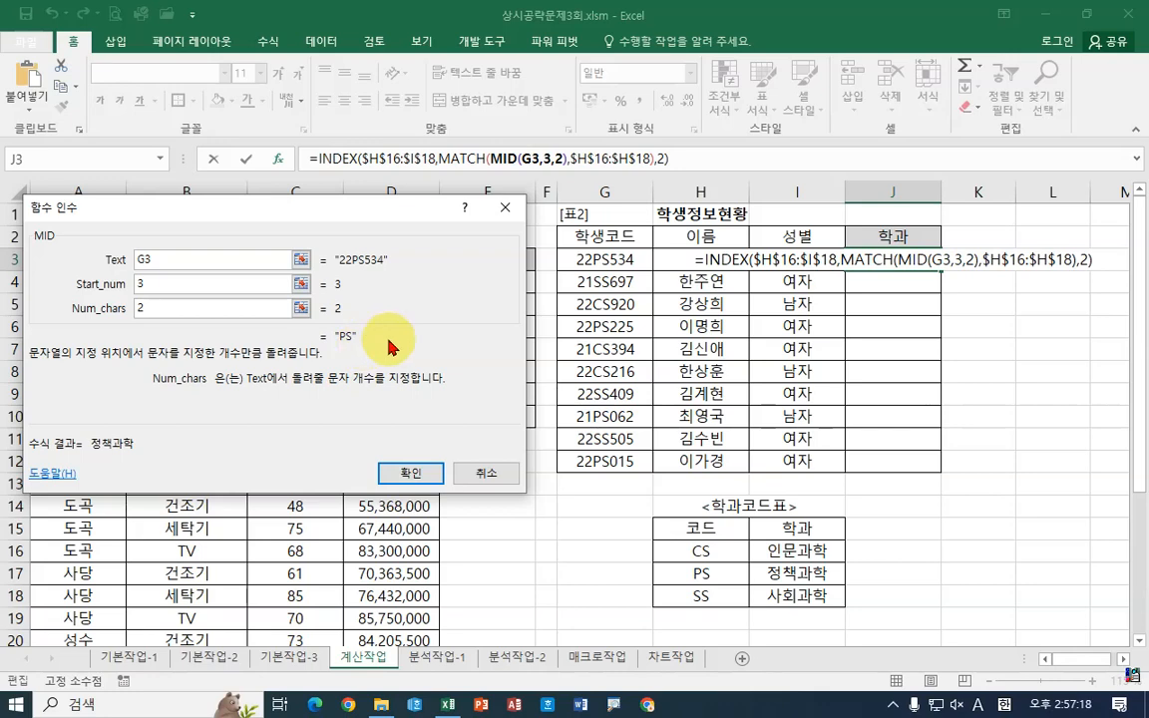
Return to the MATCH arguments and examine how the lookup value, the H16:H18 codes and the match type determine the row number
{"action": "left_click", "coordinate": [467, 158]}
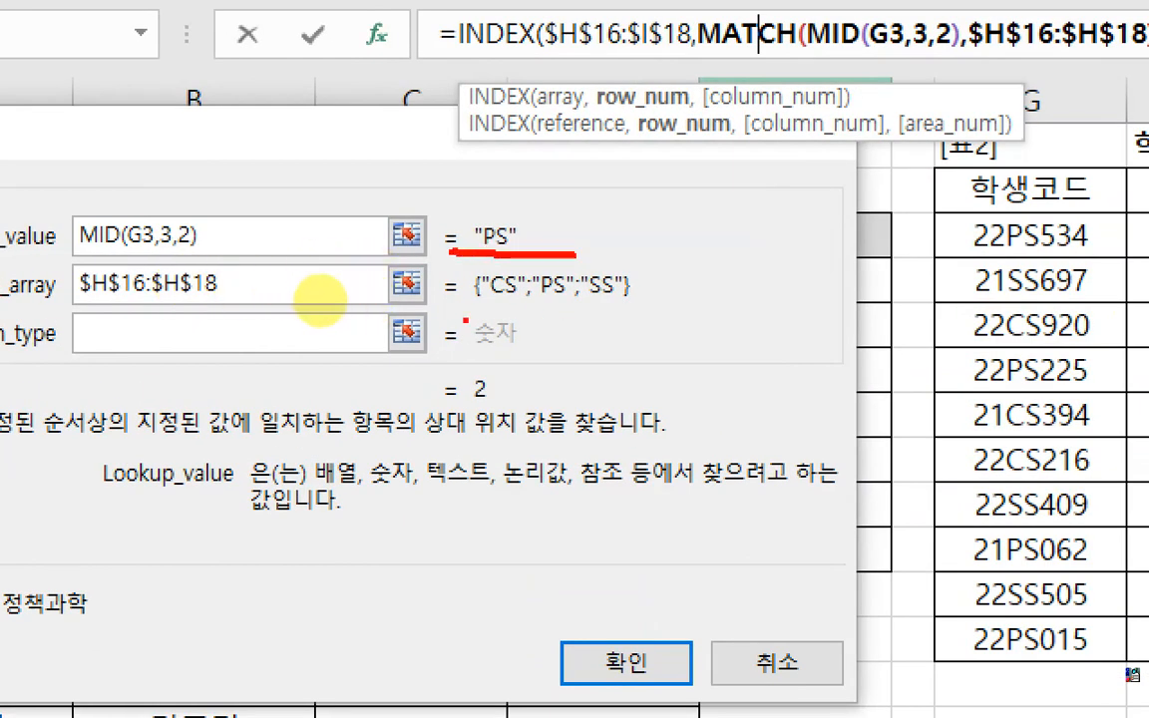
{"action": "left_click_drag", "start_coordinate": [320, 301], "coordinate": [457, 301]}
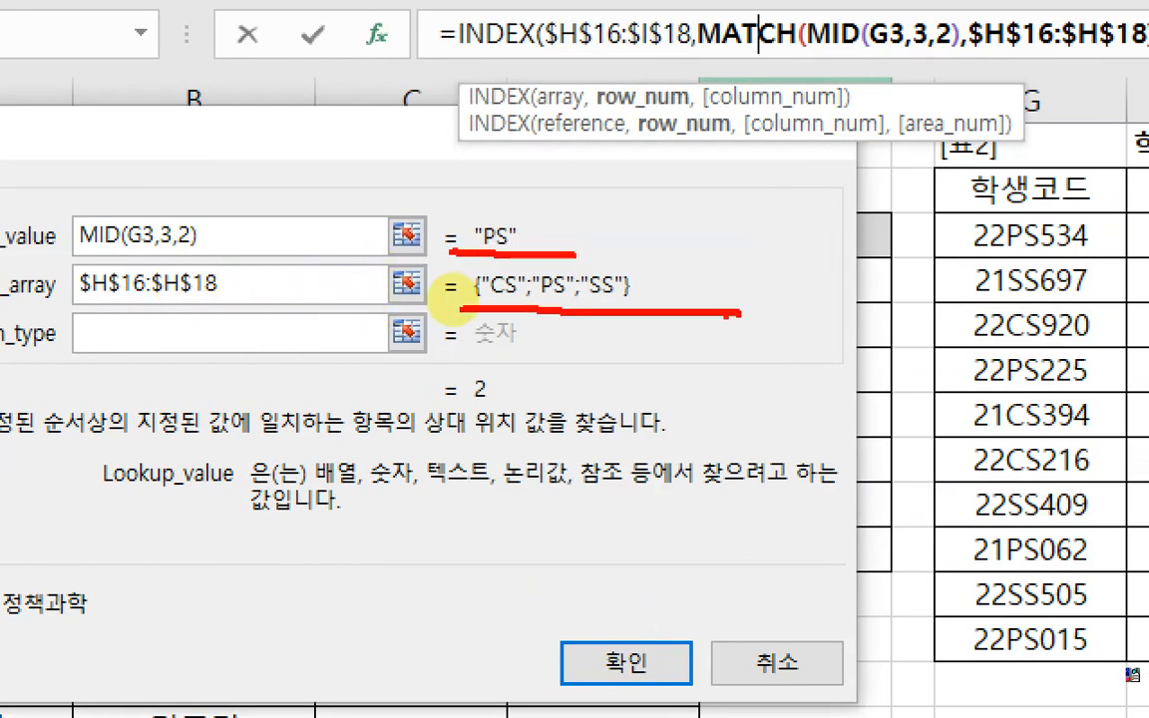
{"action": "key", "text": "Escape"}
{"action": "left_click", "coordinate": [209, 305]}
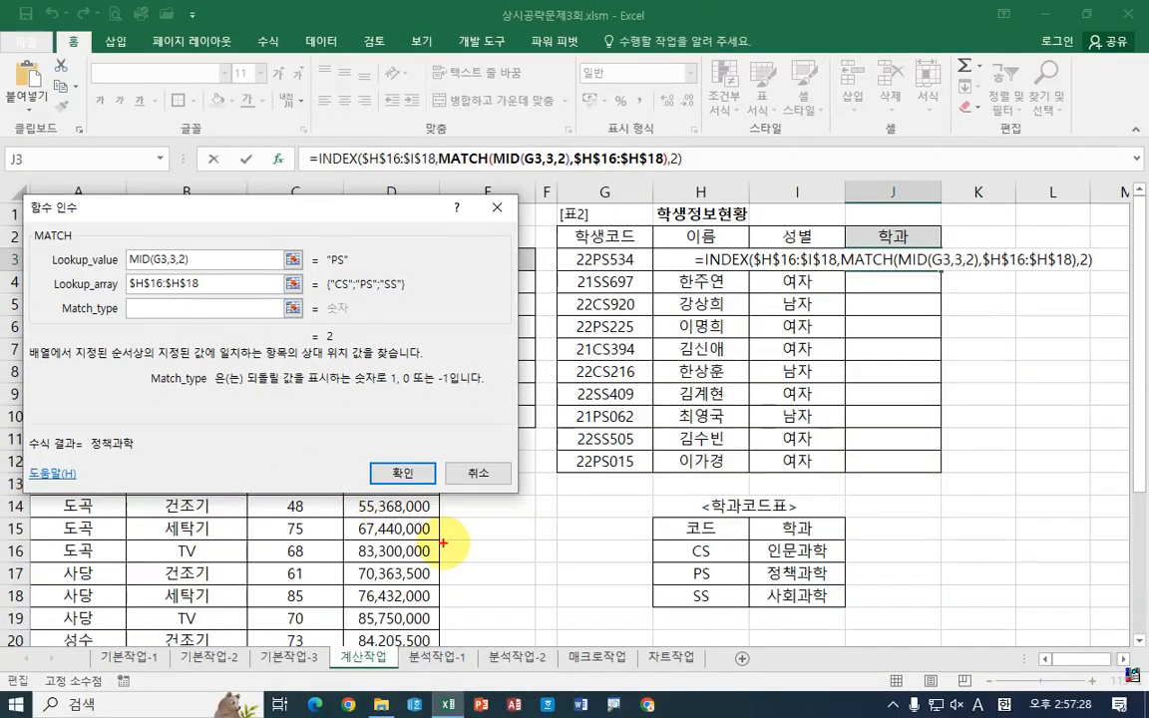
{"action": "left_click_drag", "start_coordinate": [663, 541], "coordinate": [736, 602]}
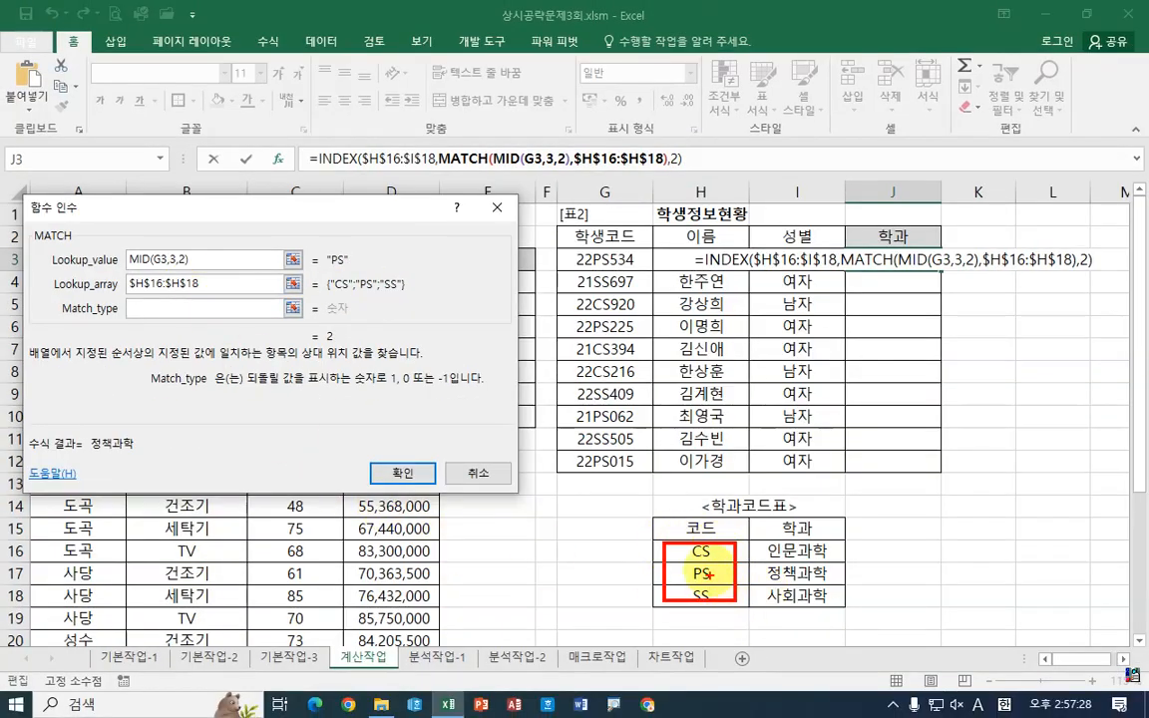
{"action": "left_click_drag", "start_coordinate": [311, 333], "coordinate": [324, 351]}
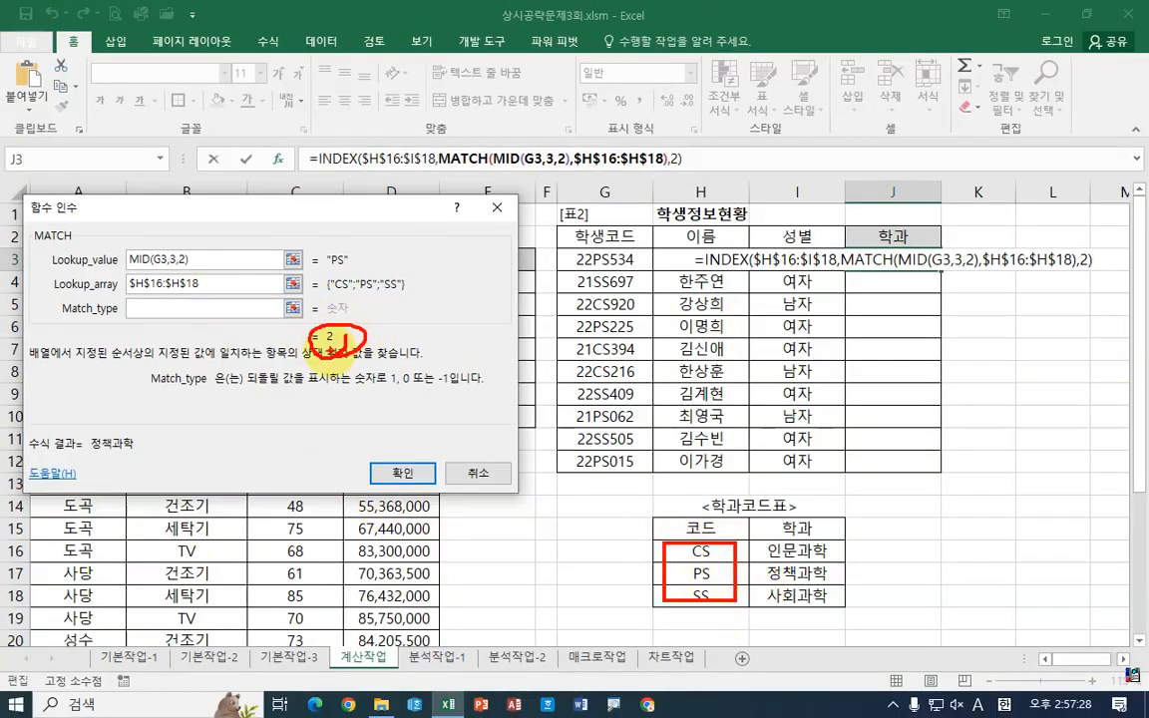
{"action": "left_click_drag", "start_coordinate": [333, 238], "coordinate": [344, 228]}
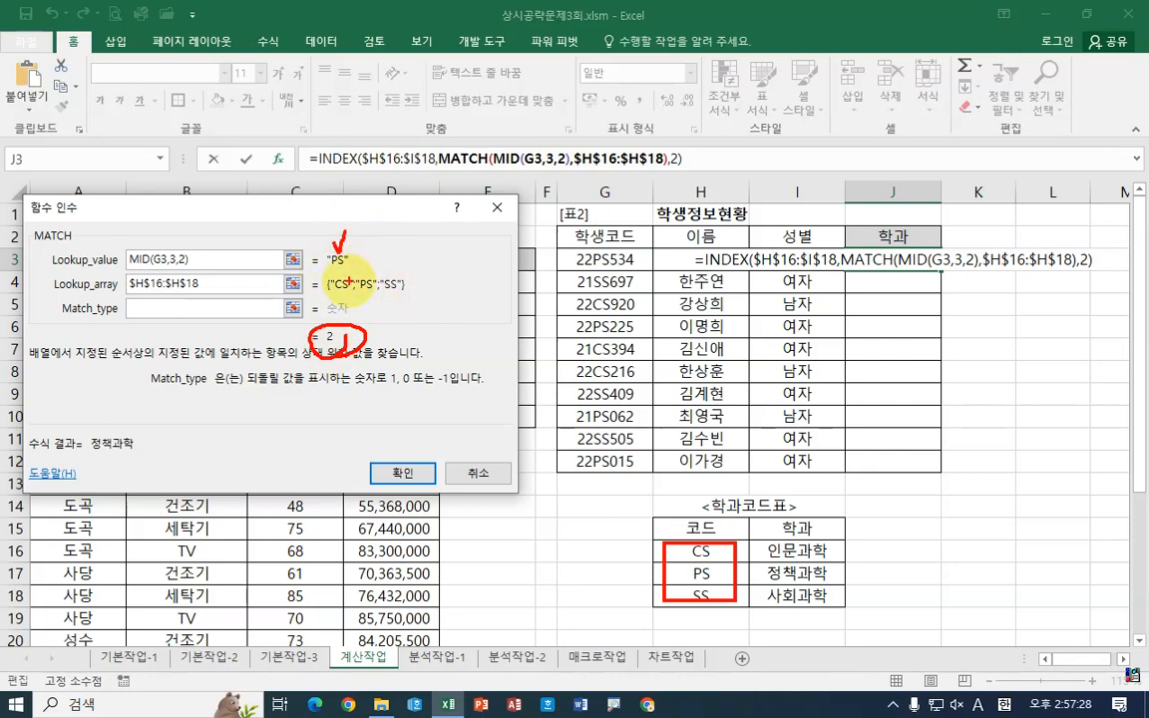
{"action": "left_click_drag", "start_coordinate": [324, 293], "coordinate": [456, 293]}
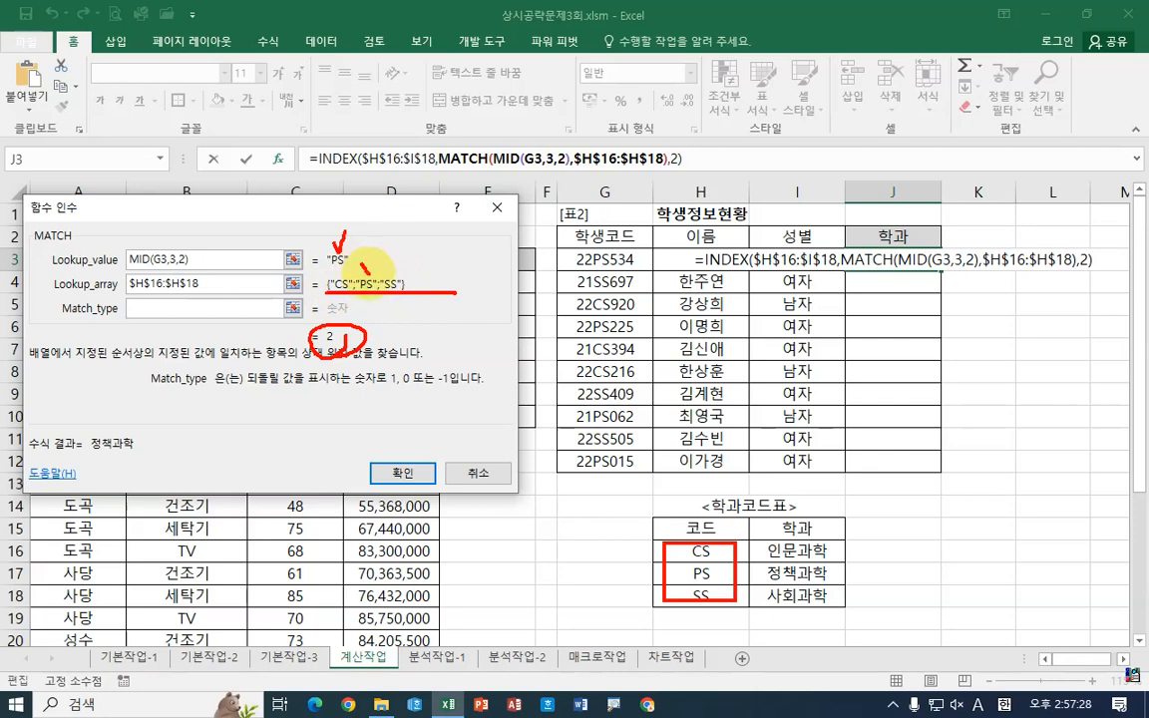
{"action": "left_click_drag", "start_coordinate": [363, 262], "coordinate": [384, 255]}
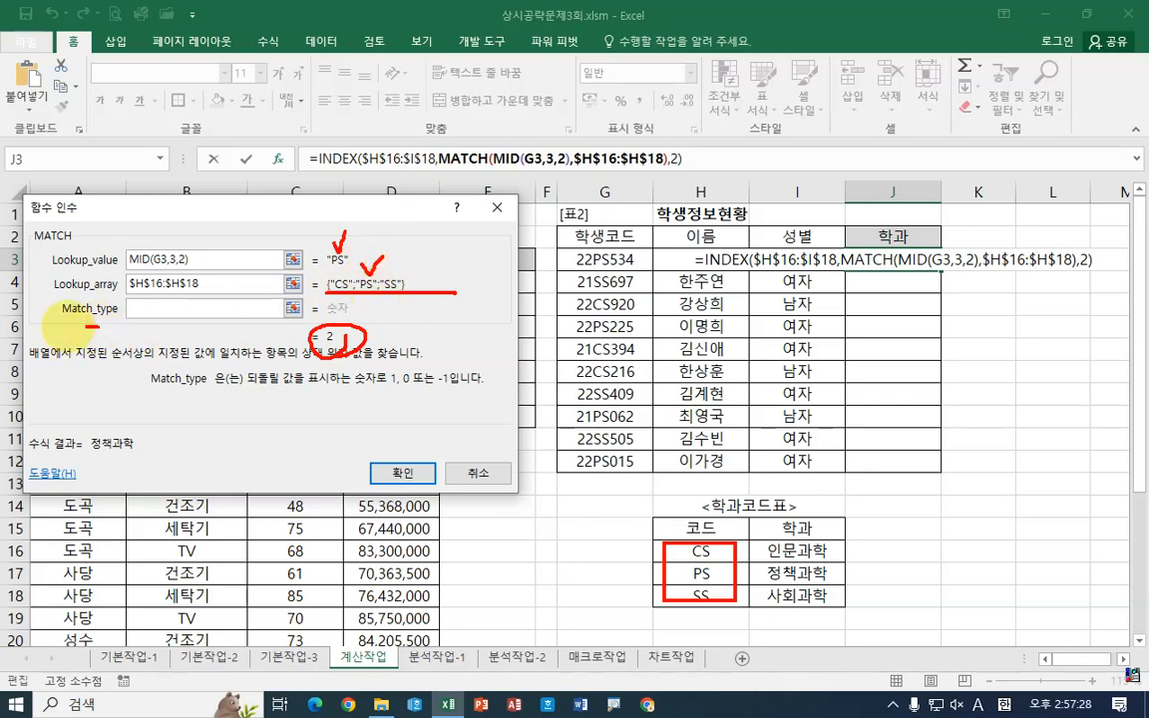
{"action": "left_click_drag", "start_coordinate": [30, 323], "coordinate": [140, 313]}
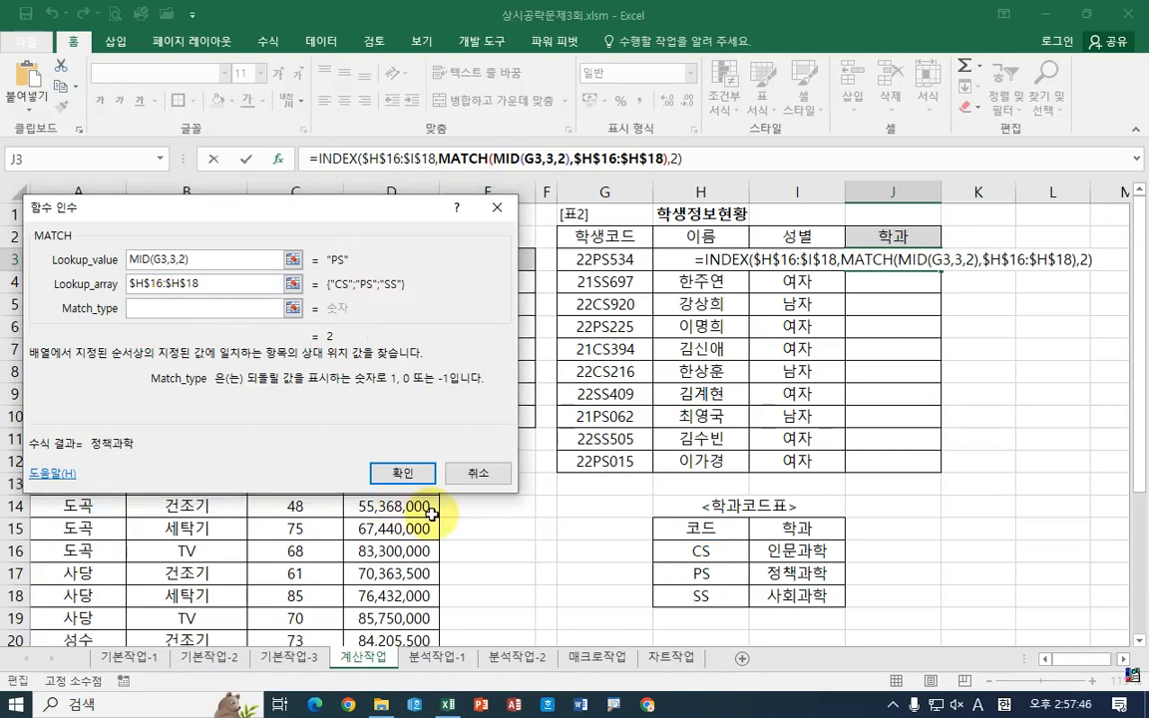
Set the MATCH type to 0, return to the INDEX arguments and accept the 학과 formula in J3
{"action": "type", "text": "0"}
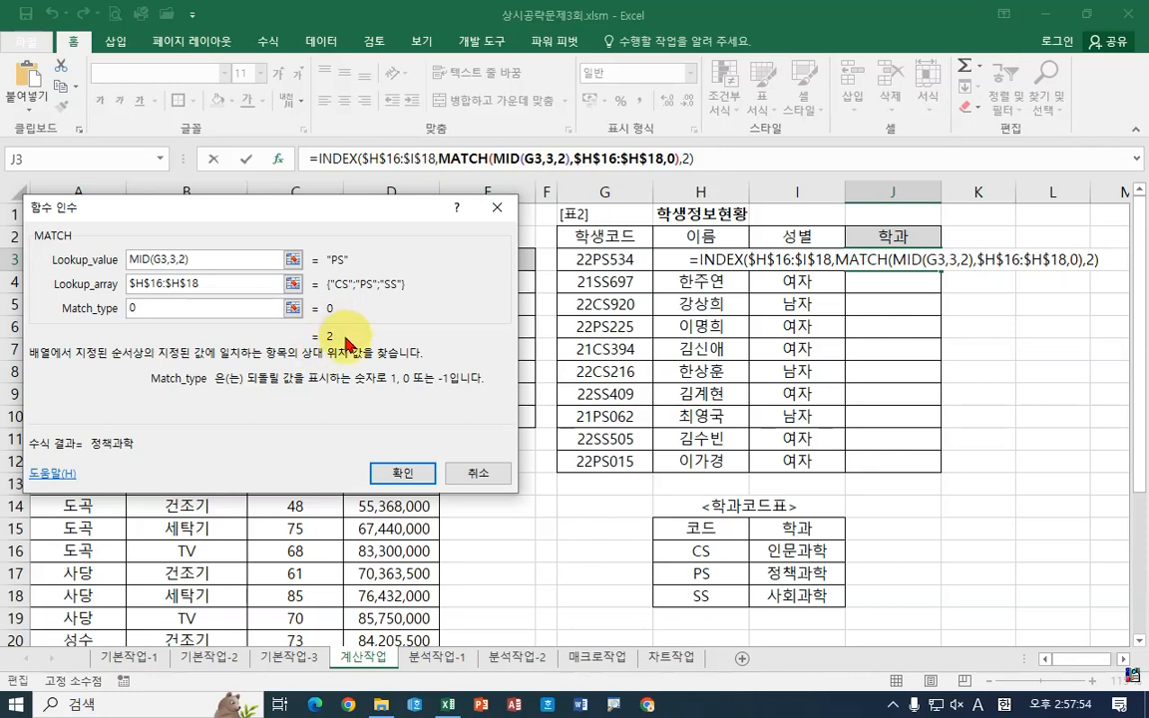
{"action": "left_click", "coordinate": [332, 158]}
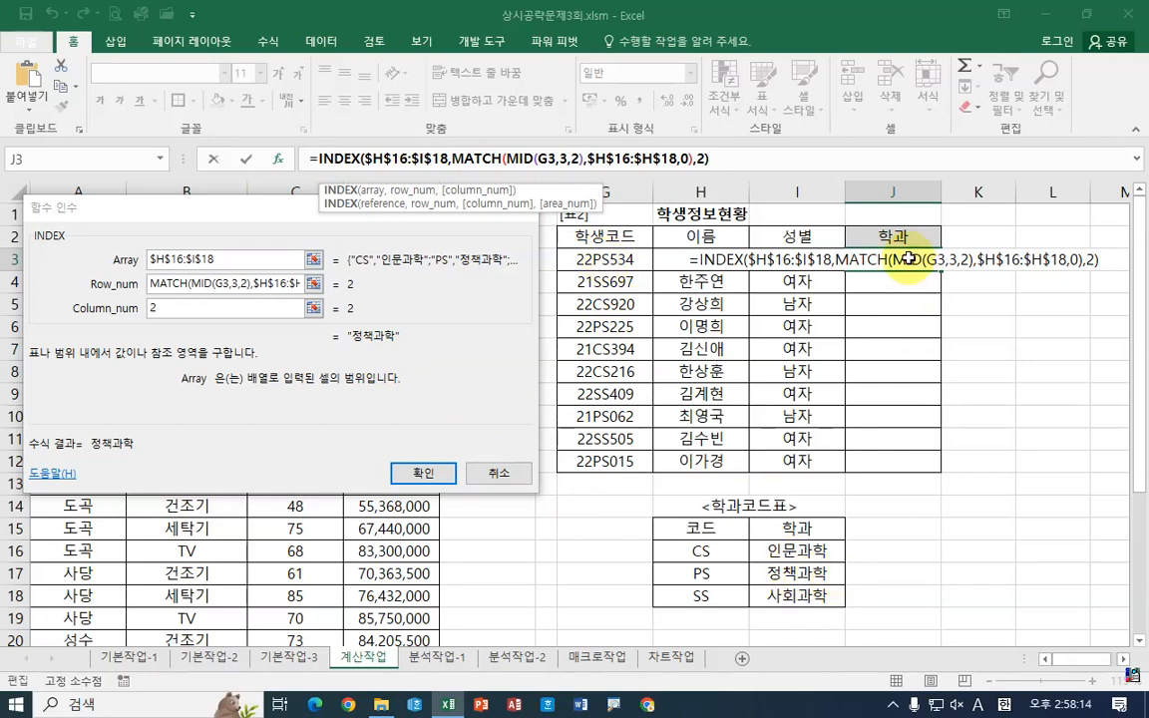
{"action": "left_click", "coordinate": [409, 473]}
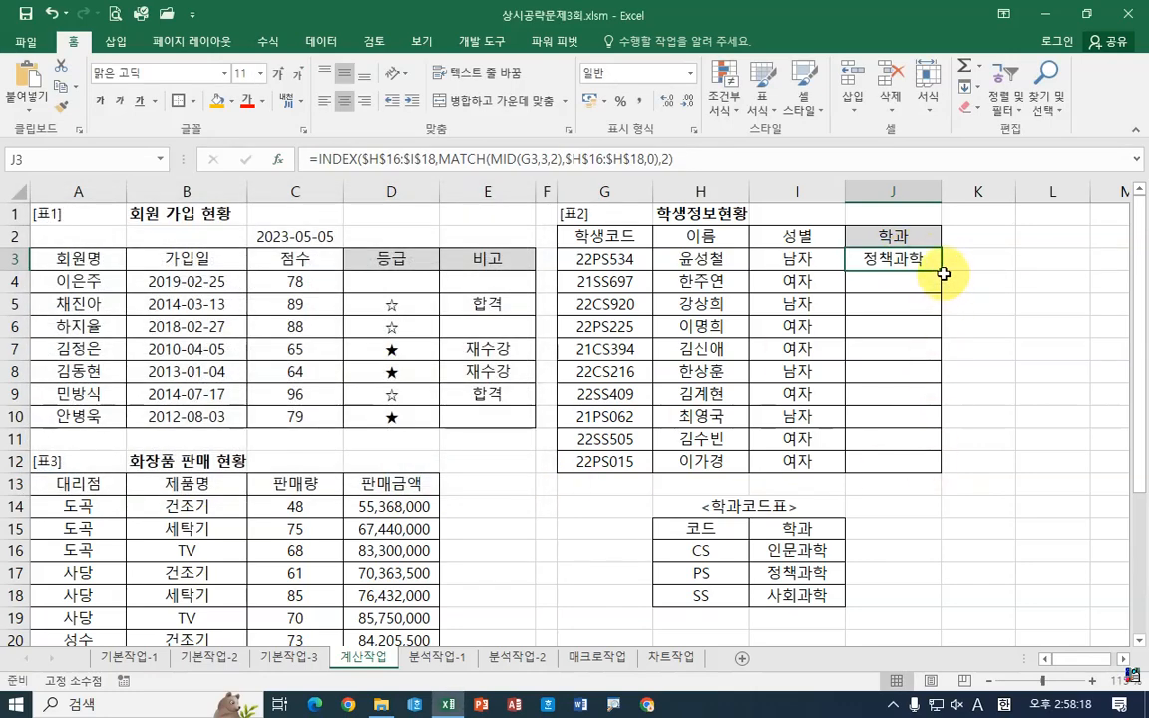
Copy the J3 formula down to J5 and check rows 4 and 5 against the codes and departments in 학과코드표
{"action": "left_click_drag", "start_coordinate": [942, 270], "coordinate": [942, 287]}
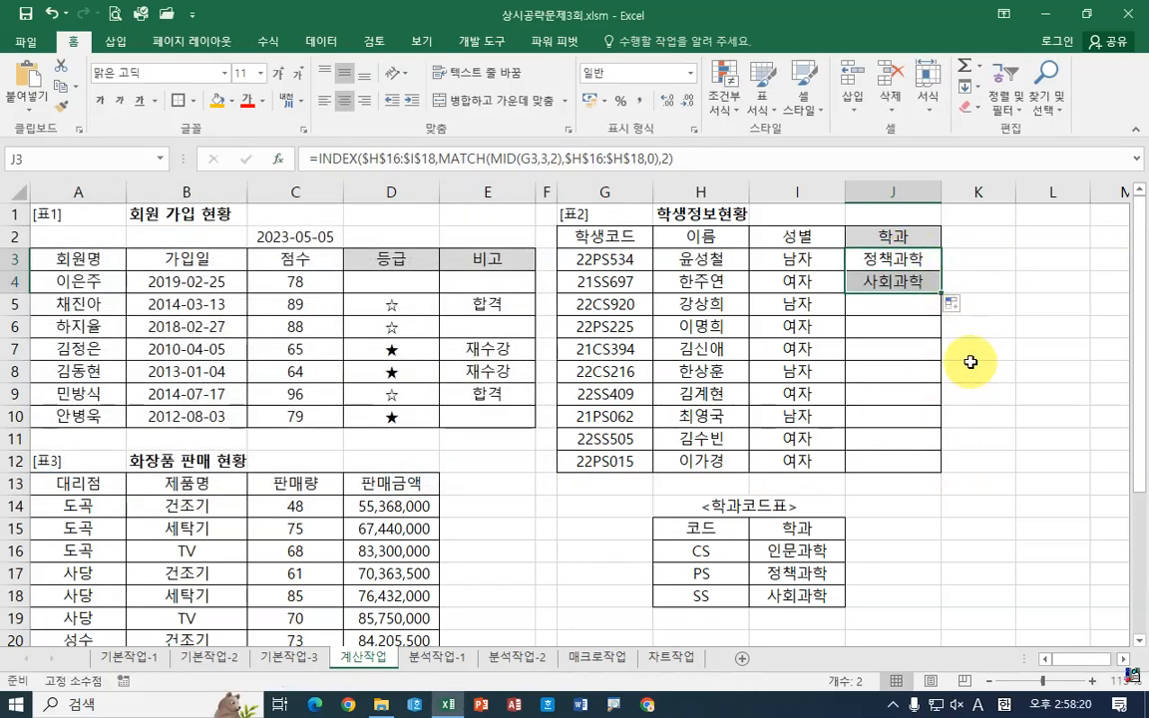
{"action": "left_click_drag", "start_coordinate": [938, 289], "coordinate": [942, 311]}
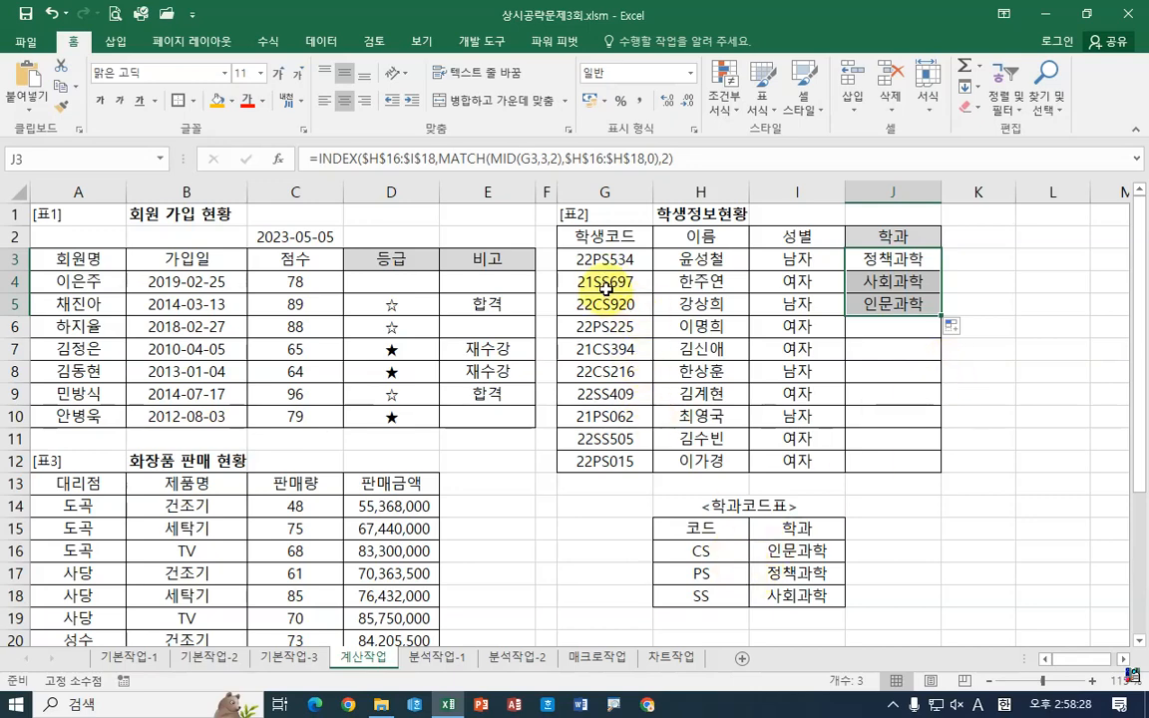
{"action": "left_click_drag", "start_coordinate": [587, 271], "coordinate": [625, 291]}
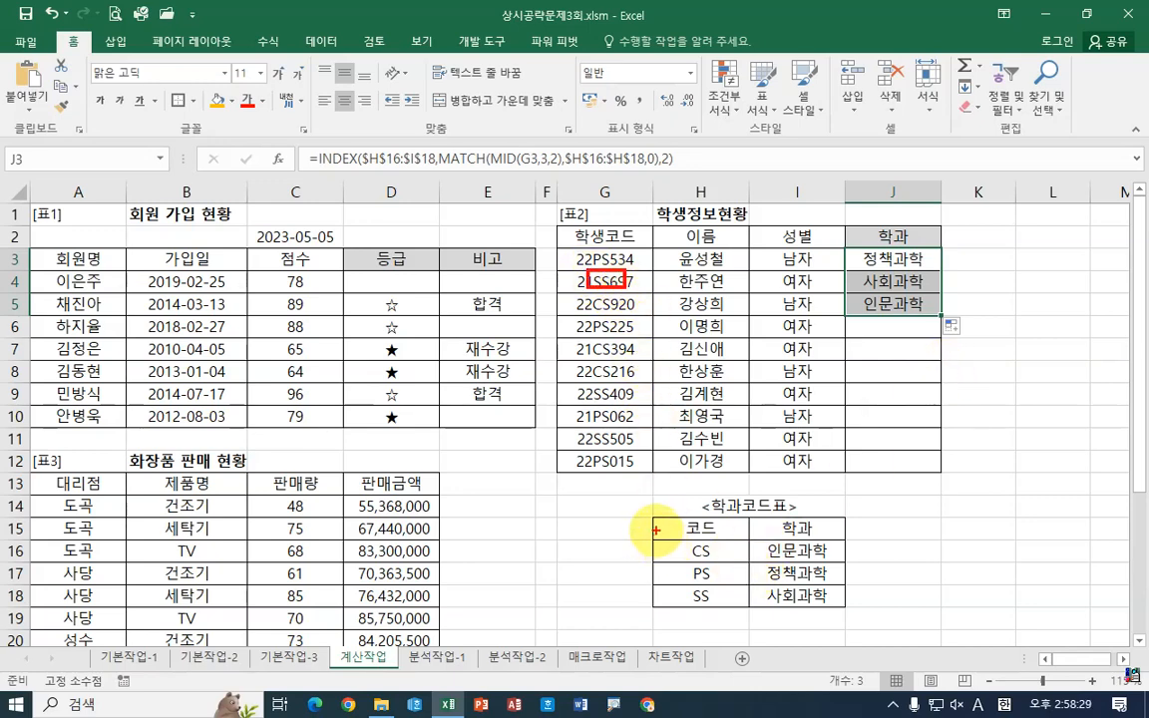
{"action": "left_click_drag", "start_coordinate": [655, 530], "coordinate": [743, 606]}
{"action": "mouse_move", "coordinate": [618, 598]}
{"action": "left_mouse_down"}
{"action": "mouse_move", "coordinate": [627, 612]}
{"action": "mouse_move", "coordinate": [615, 630]}
{"action": "left_mouse_up"}
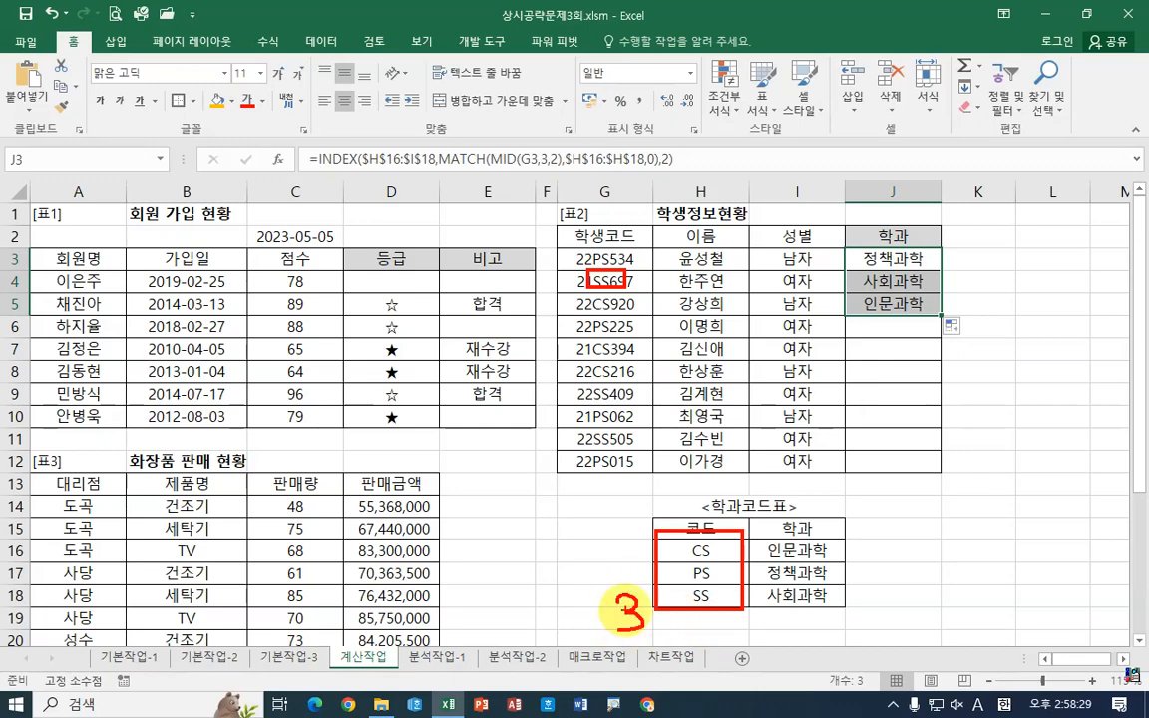
{"action": "left_click_drag", "start_coordinate": [804, 601], "coordinate": [852, 621]}
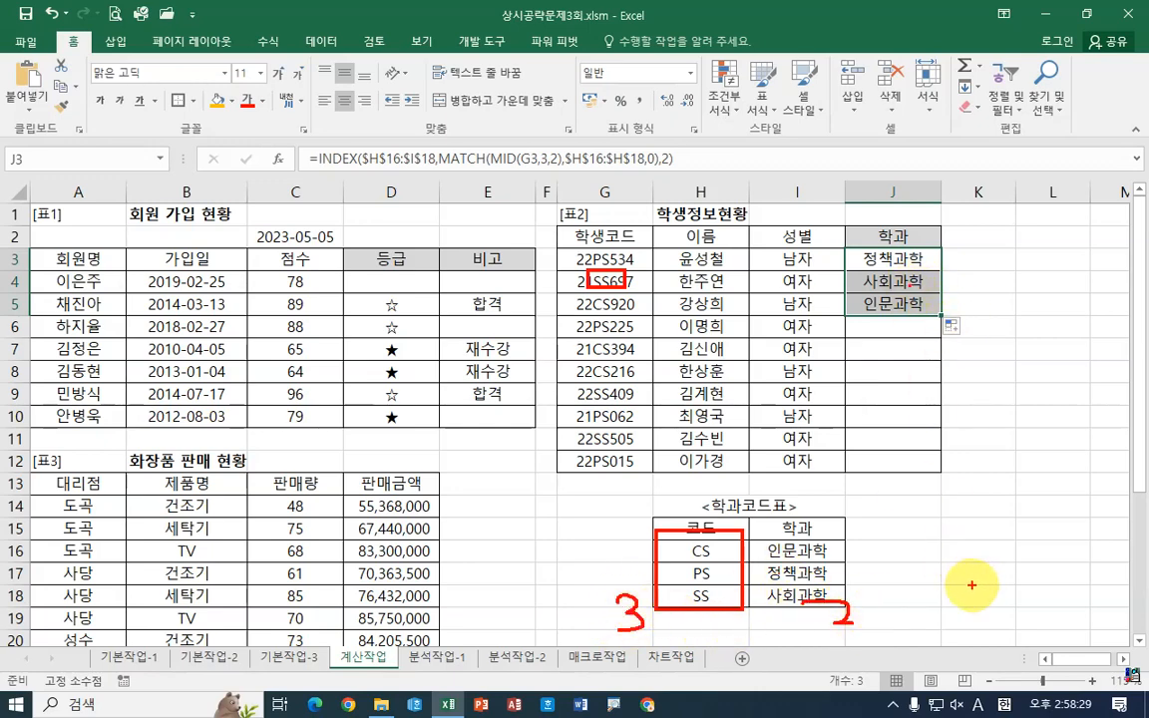
{"action": "left_click_drag", "start_coordinate": [585, 283], "coordinate": [587, 314]}
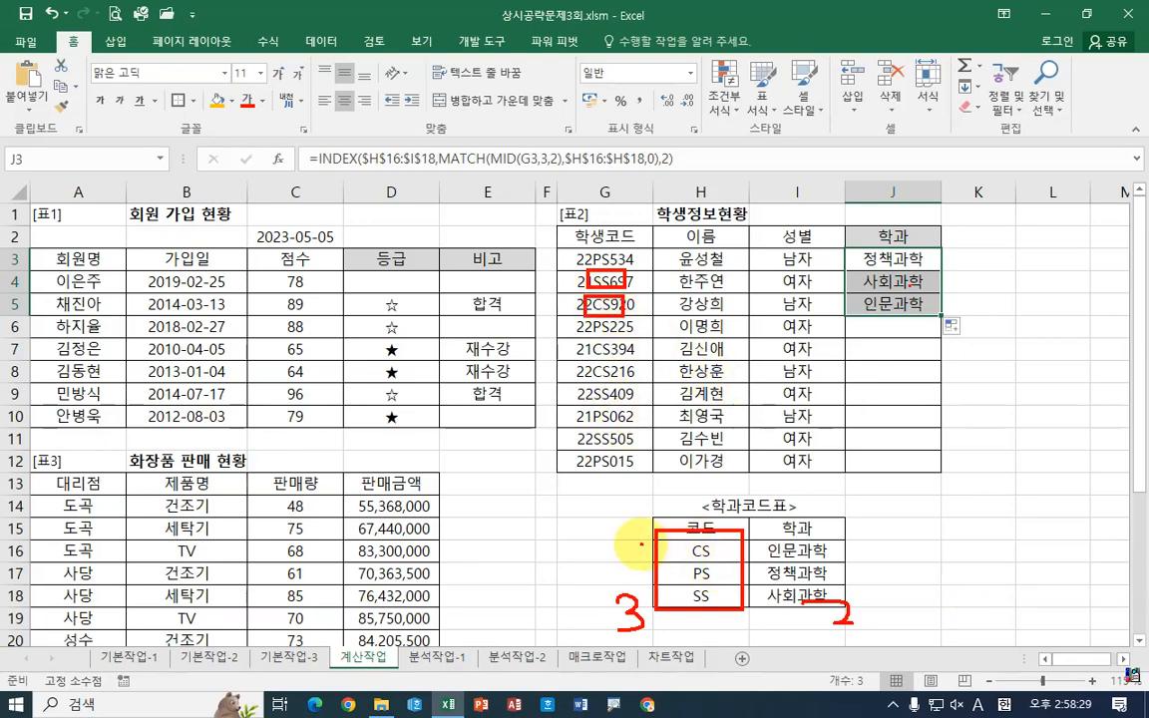
{"action": "mouse_move", "coordinate": [638, 542]}
{"action": "left_mouse_down"}
{"action": "mouse_move", "coordinate": [614, 570]}
{"action": "mouse_move", "coordinate": [888, 545]}
{"action": "left_mouse_up"}
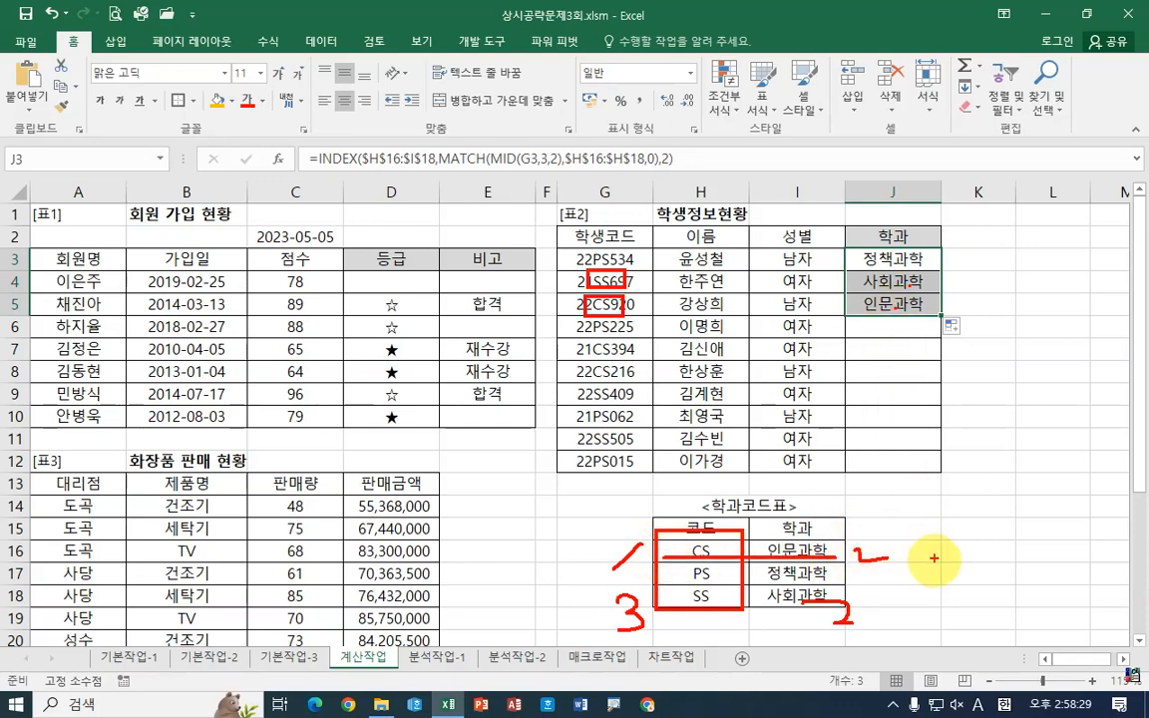
{"action": "key", "text": "Escape"}
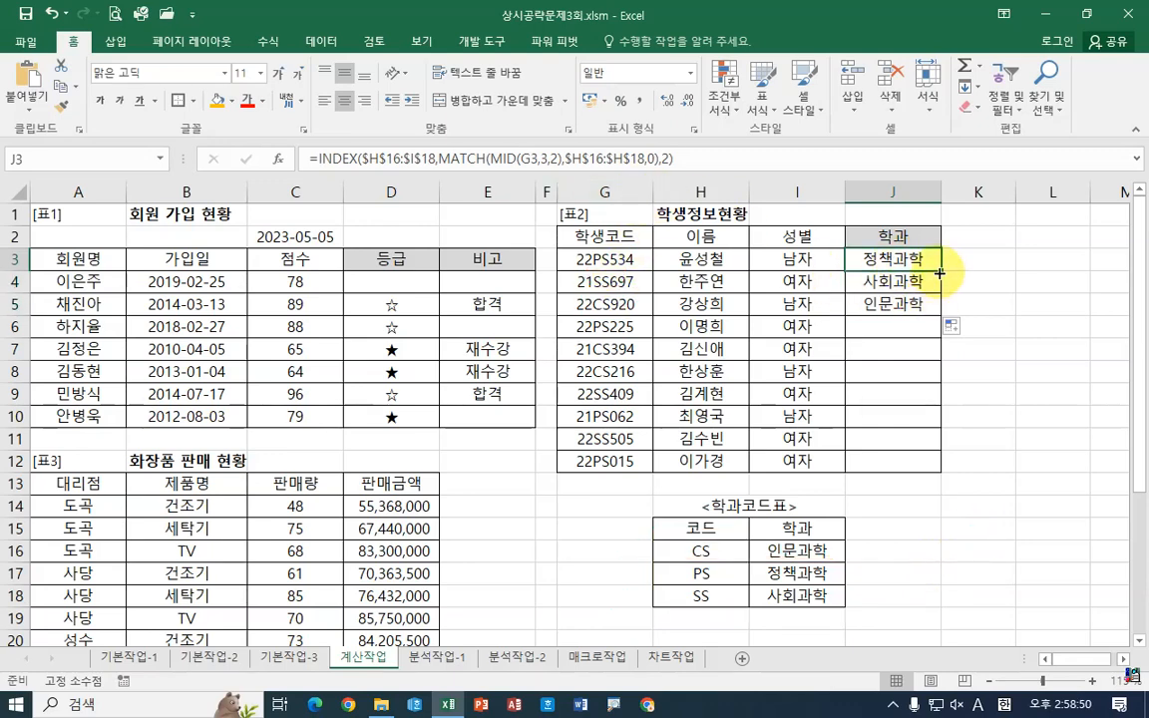
Fill the rest of the 학과 column with the formula through J12 and select J3 to review it
{"action": "left_click_drag", "start_coordinate": [939, 314], "coordinate": [931, 475]}
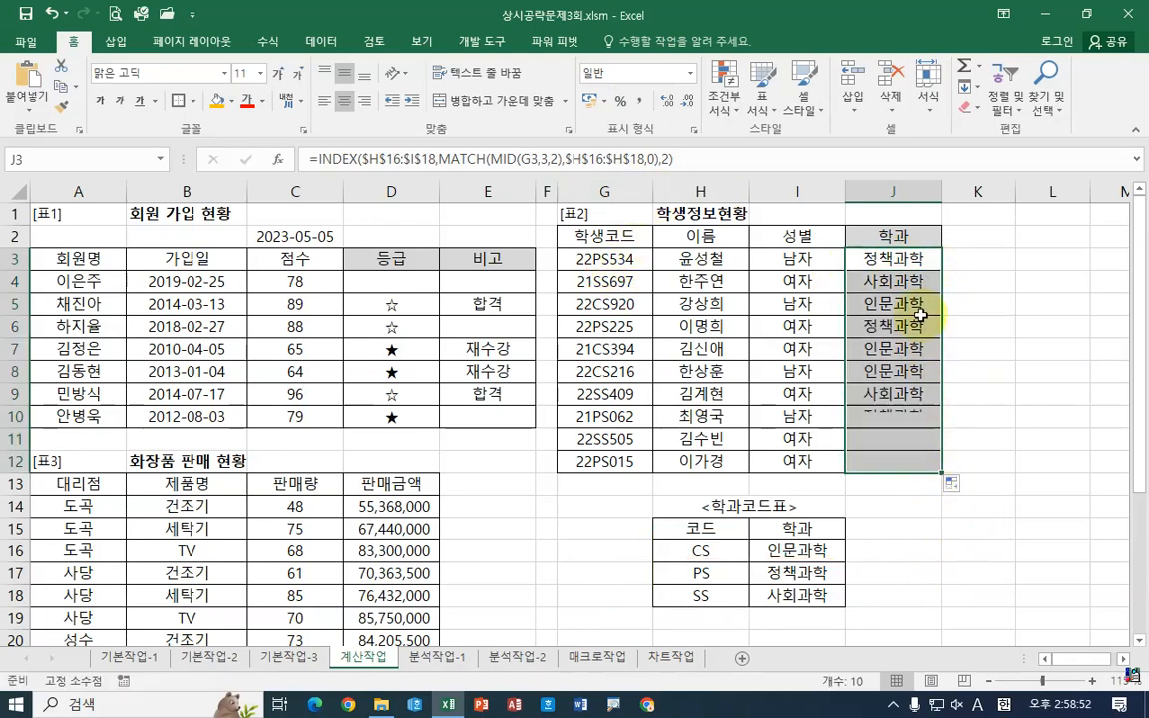
{"action": "left_click", "coordinate": [897, 258]}
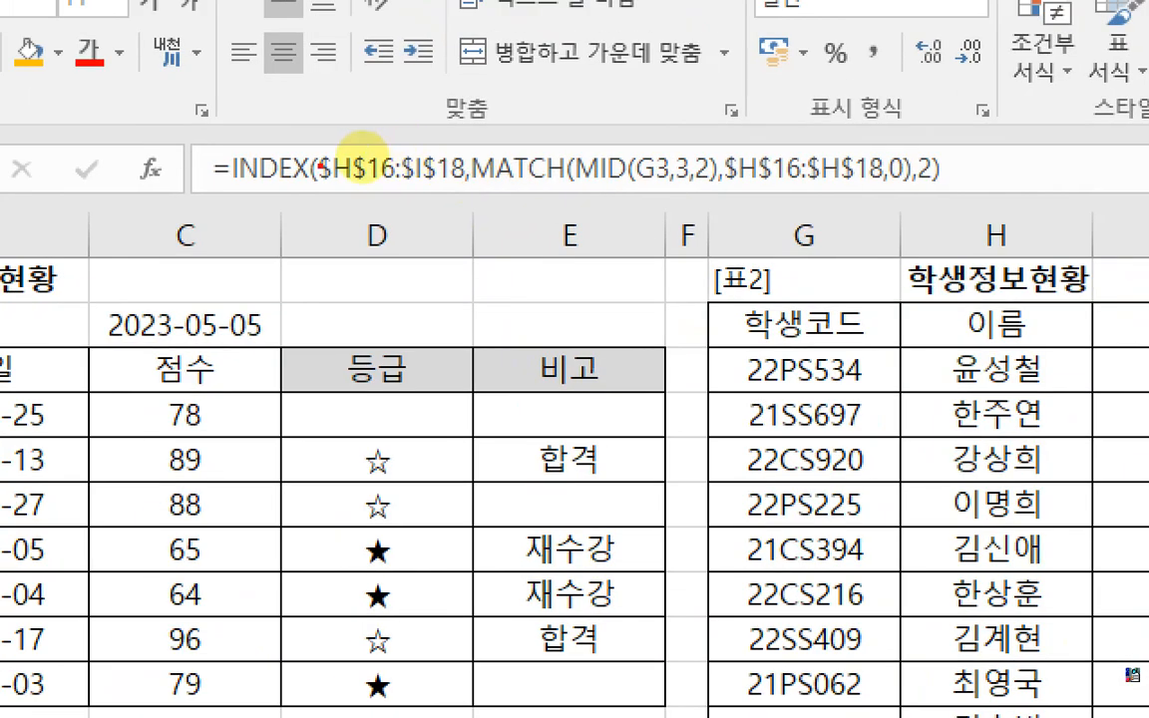
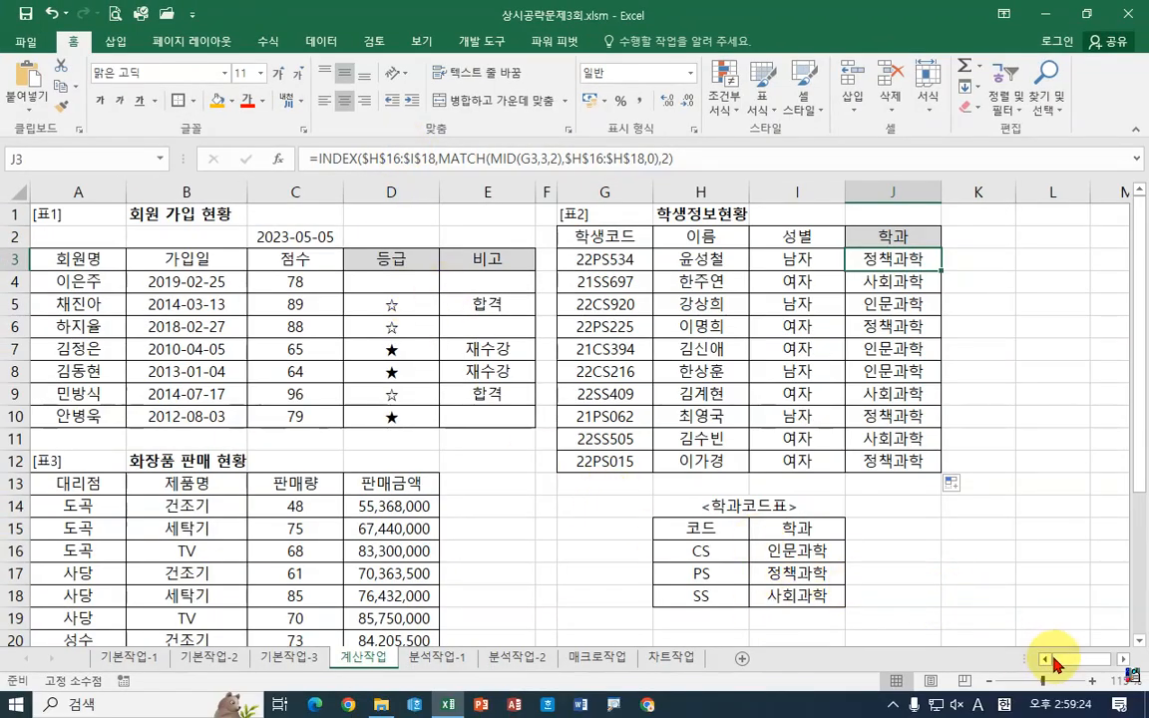
In the 화장품 판매 현황 criteria, try 사당 as the 대리점 in A25 and set it to 성수
{"action": "scroll", "coordinate": [576, 556], "scroll_direction": "down", "scroll_amount": 2}
{"action": "scroll", "coordinate": [576, 555], "scroll_direction": "down", "scroll_amount": 4}
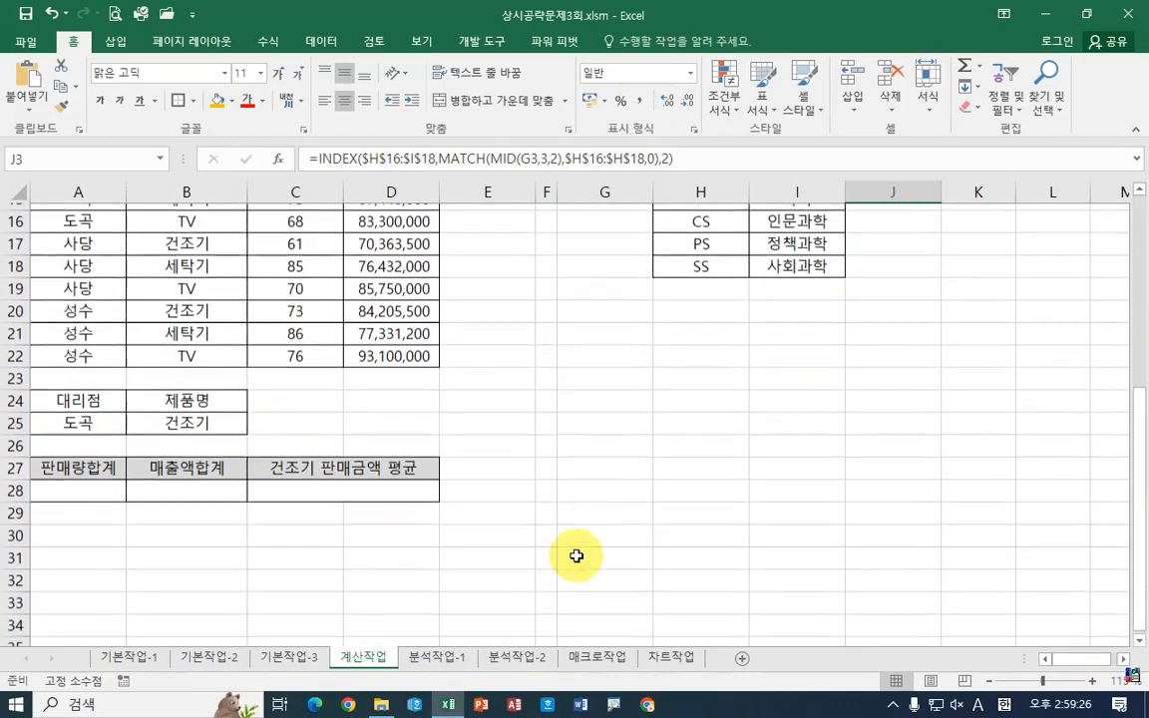
{"action": "scroll", "coordinate": [577, 555], "scroll_direction": "up", "scroll_amount": 3}
{"action": "scroll", "coordinate": [576, 556], "scroll_direction": "down", "scroll_amount": 2}
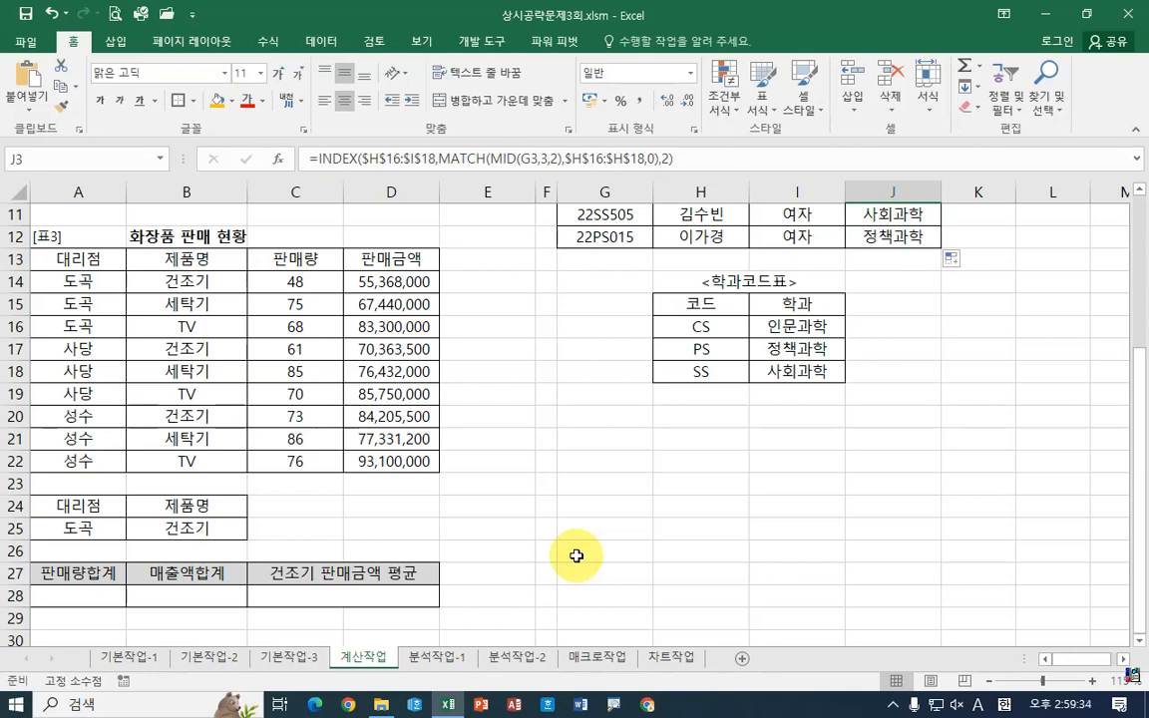
{"action": "left_click", "coordinate": [115, 535]}
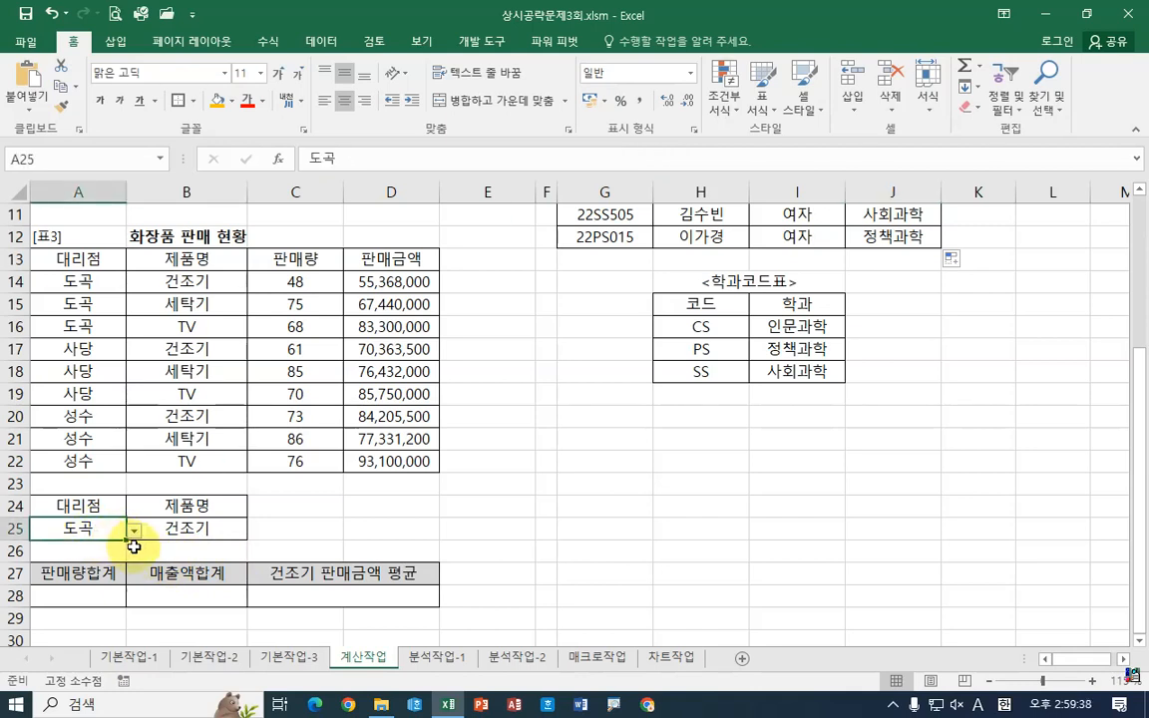
{"action": "left_click", "coordinate": [134, 532]}
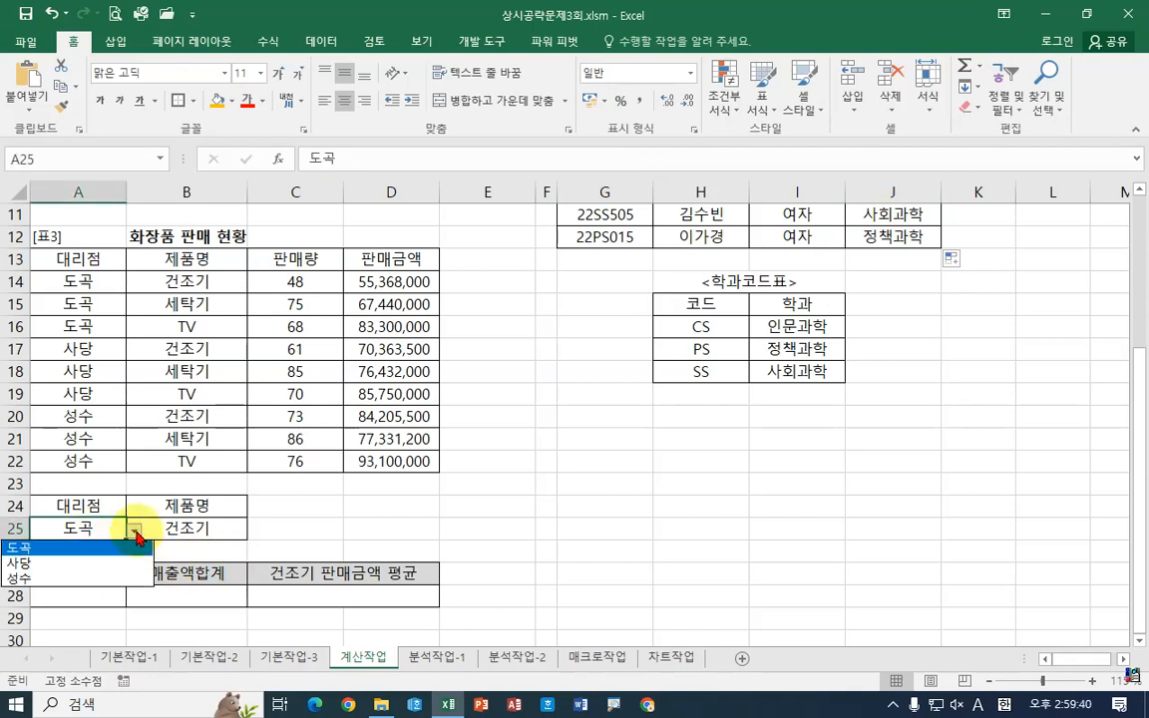
{"action": "left_click", "coordinate": [92, 562]}
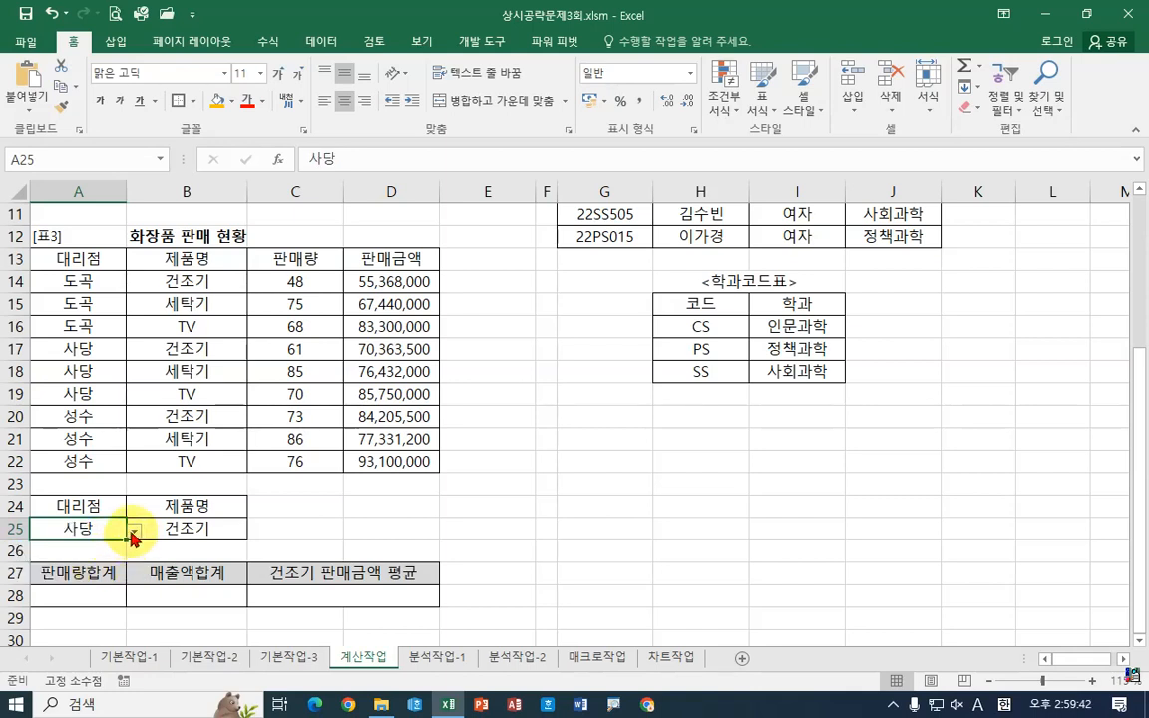
{"action": "left_click", "coordinate": [133, 532]}
{"action": "left_click", "coordinate": [99, 578]}
{"action": "left_click", "coordinate": [133, 532]}
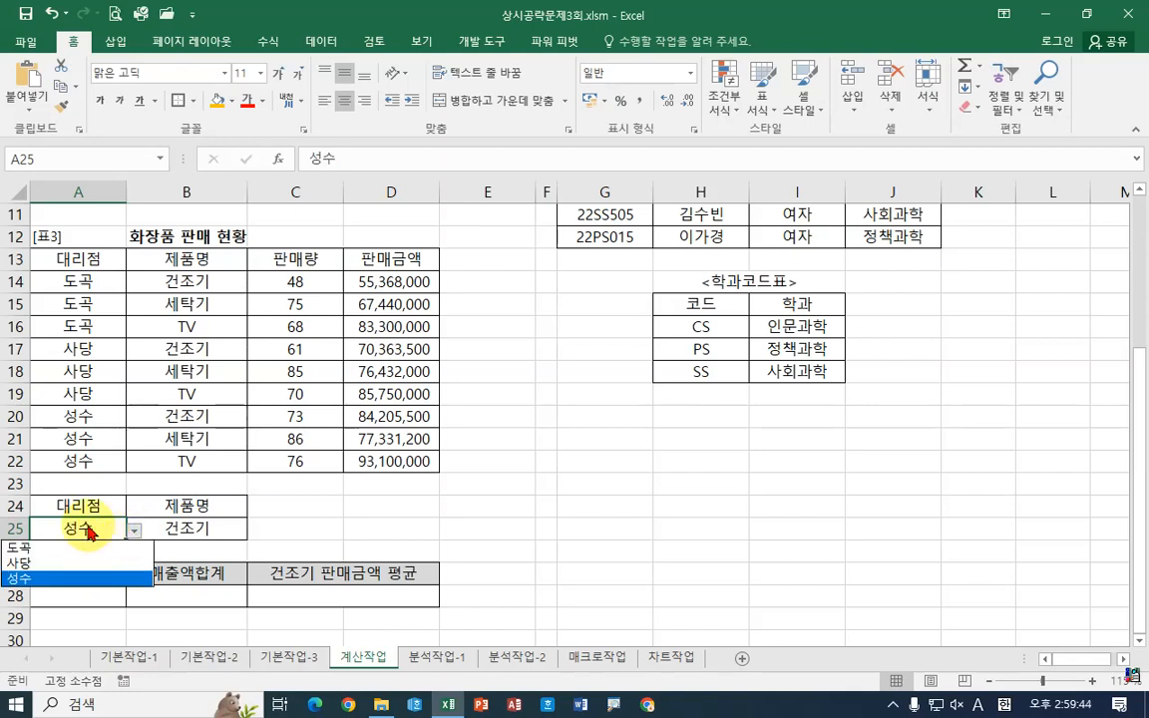
{"action": "left_click", "coordinate": [90, 532]}
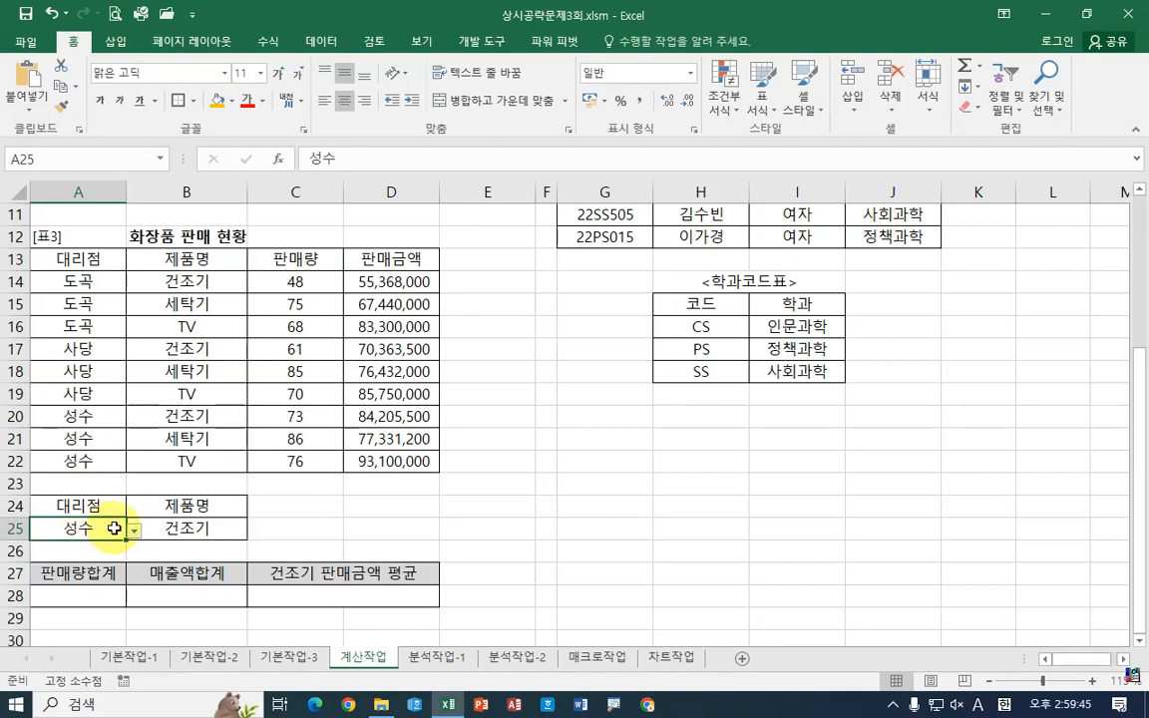
Examine the 제품명 criterion, the 판매량 data and the empty 판매량합계, 매출액합계 and 건조기 판매금액 평균 cells
{"action": "left_click", "coordinate": [194, 529]}
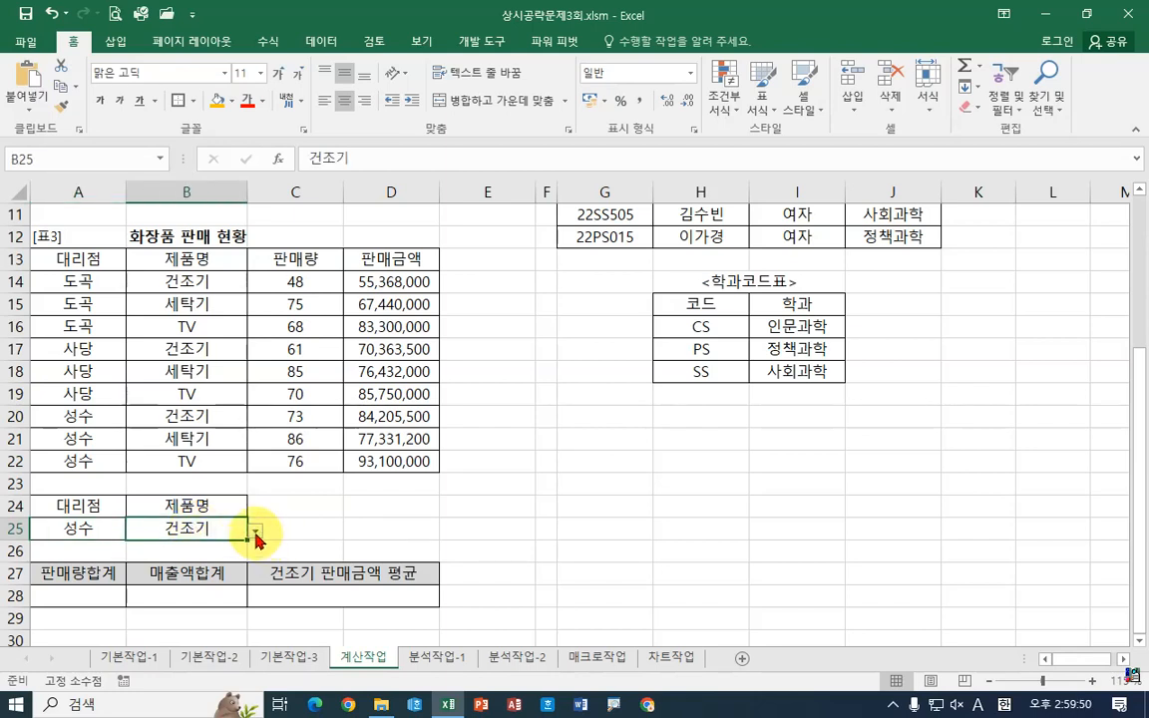
{"action": "left_click", "coordinate": [352, 522]}
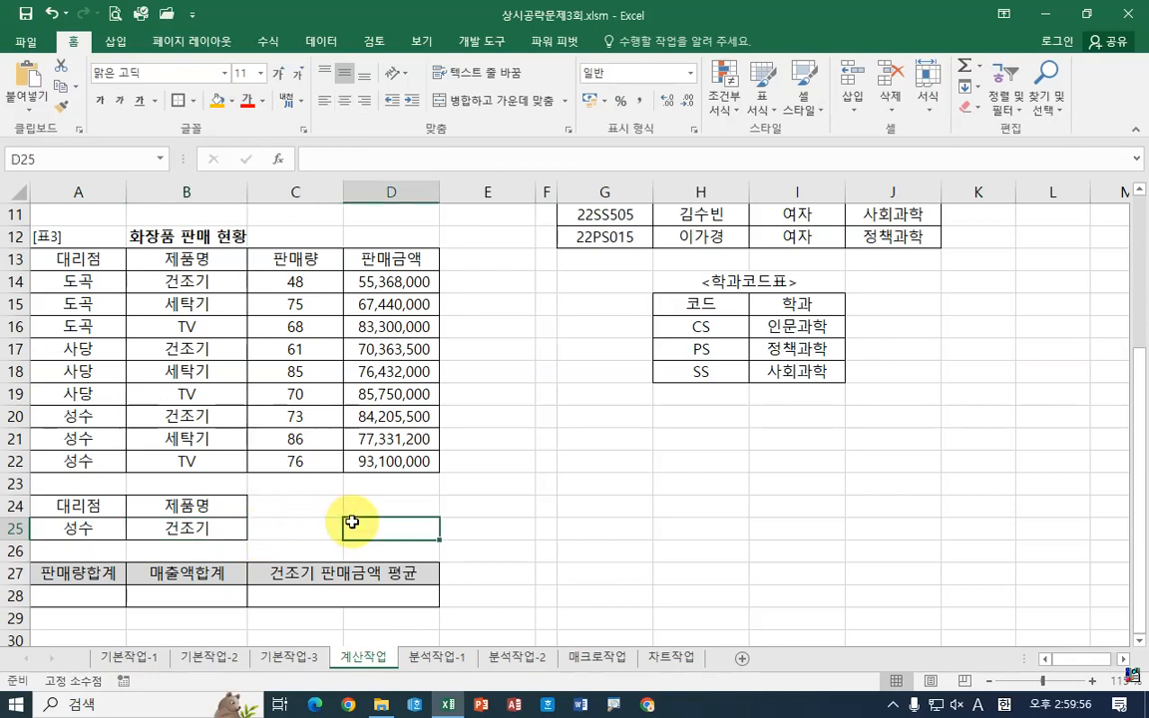
{"action": "left_click", "coordinate": [103, 595]}
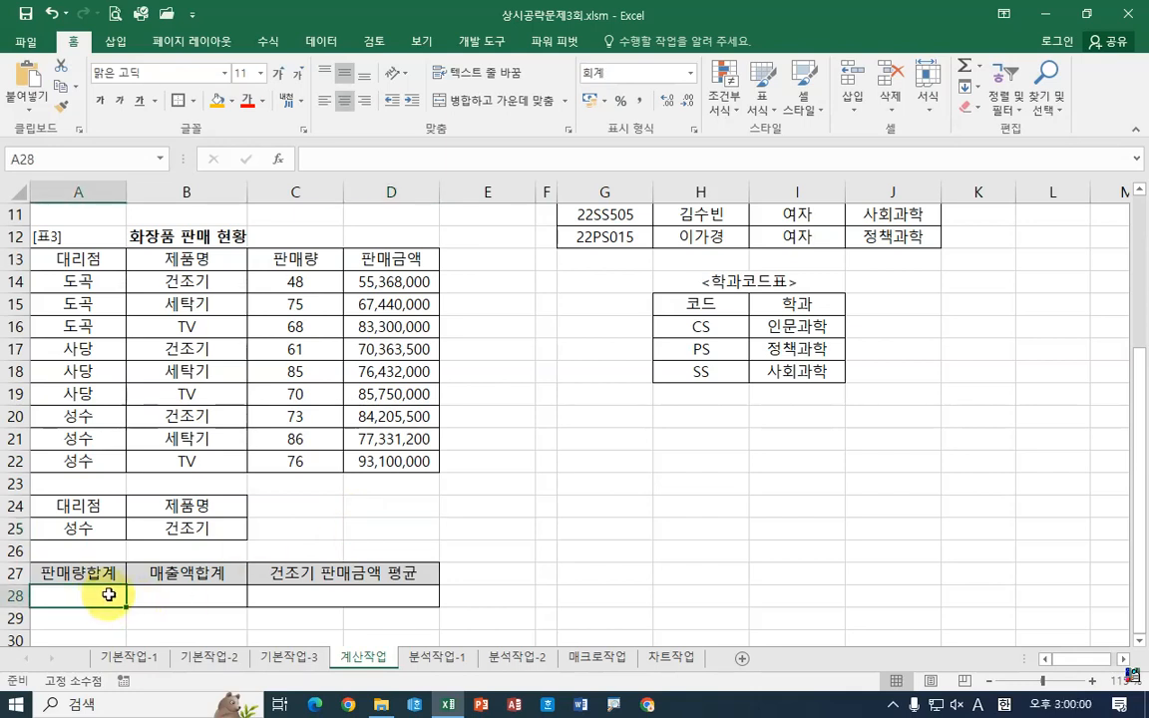
{"action": "left_click", "coordinate": [262, 593]}
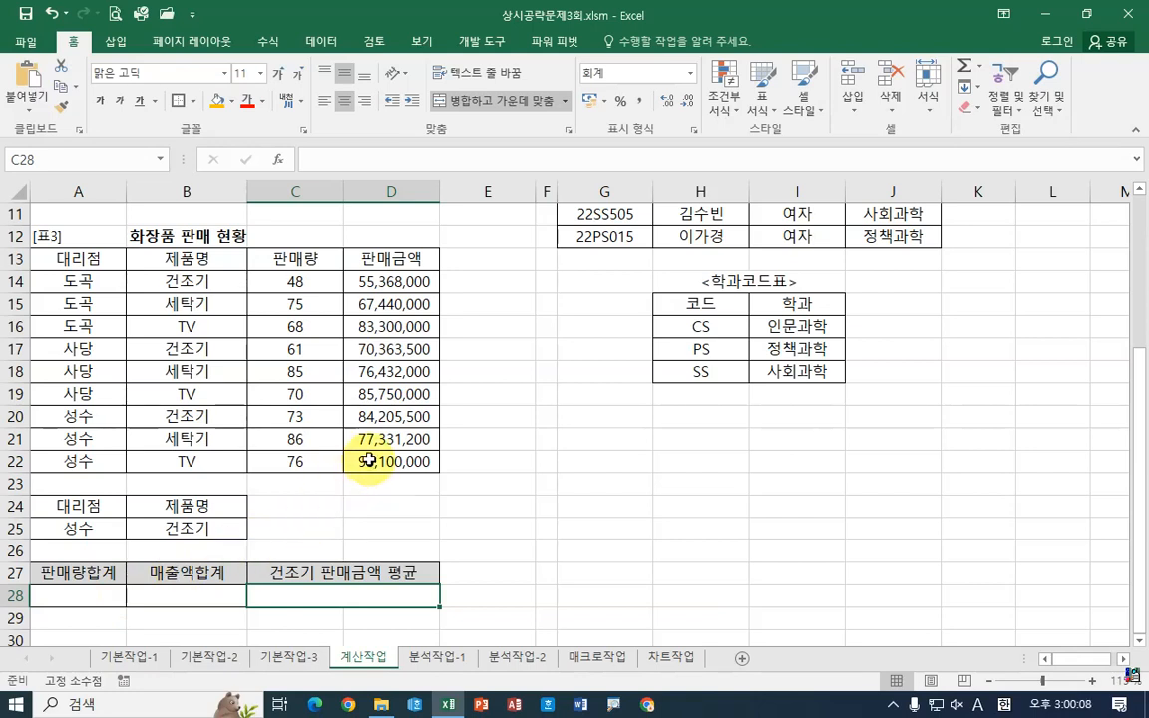
{"action": "left_click", "coordinate": [296, 284]}
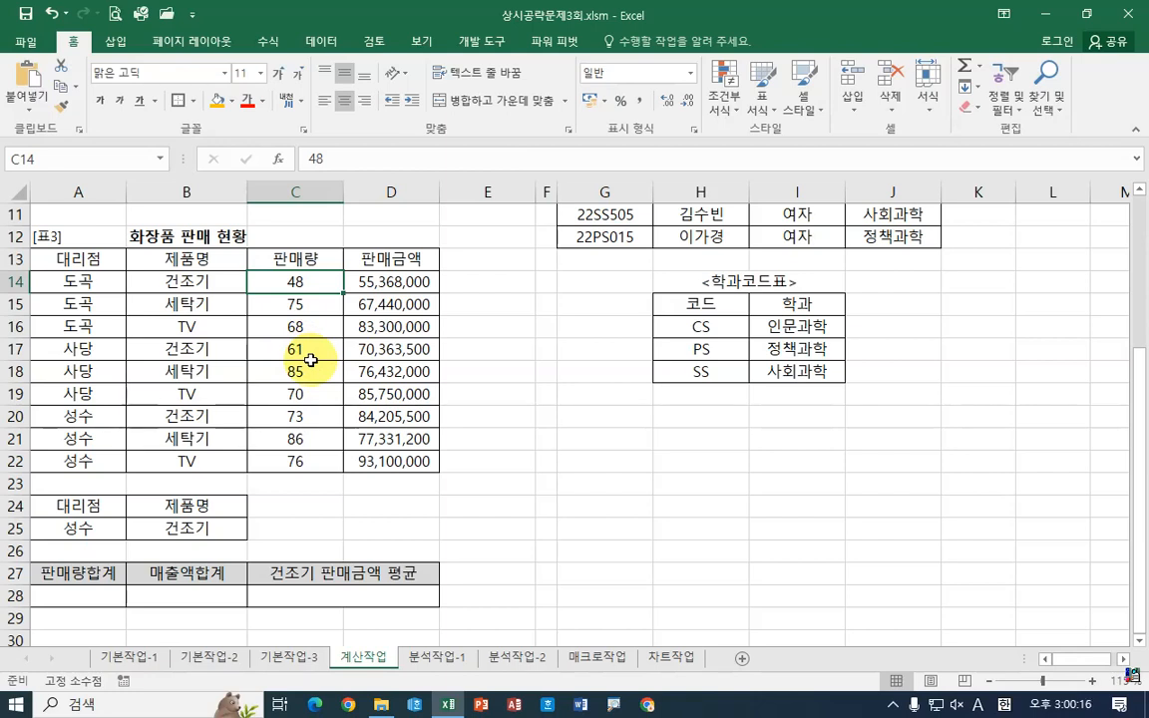
{"action": "mouse_move", "coordinate": [80, 595]}
{"action": "left_mouse_down"}
{"action": "mouse_move", "coordinate": [187, 594]}
{"action": "mouse_move", "coordinate": [95, 592]}
{"action": "left_mouse_up"}
{"action": "left_click", "coordinate": [182, 595]}
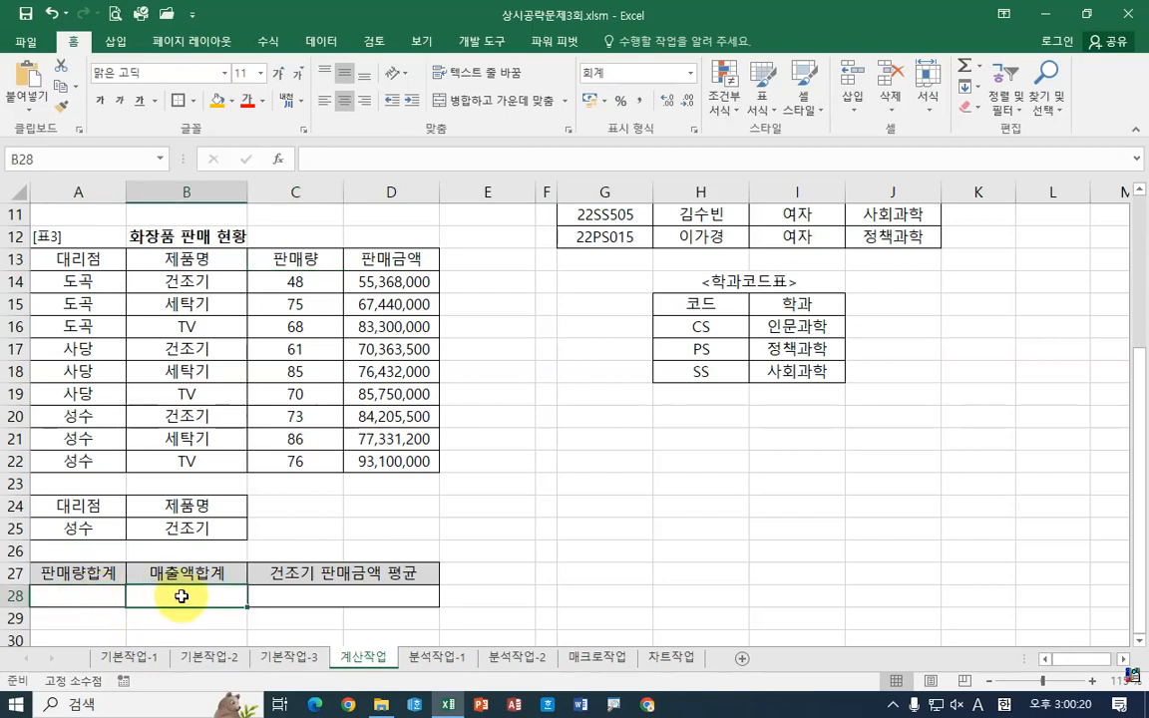
{"action": "left_click", "coordinate": [336, 596]}
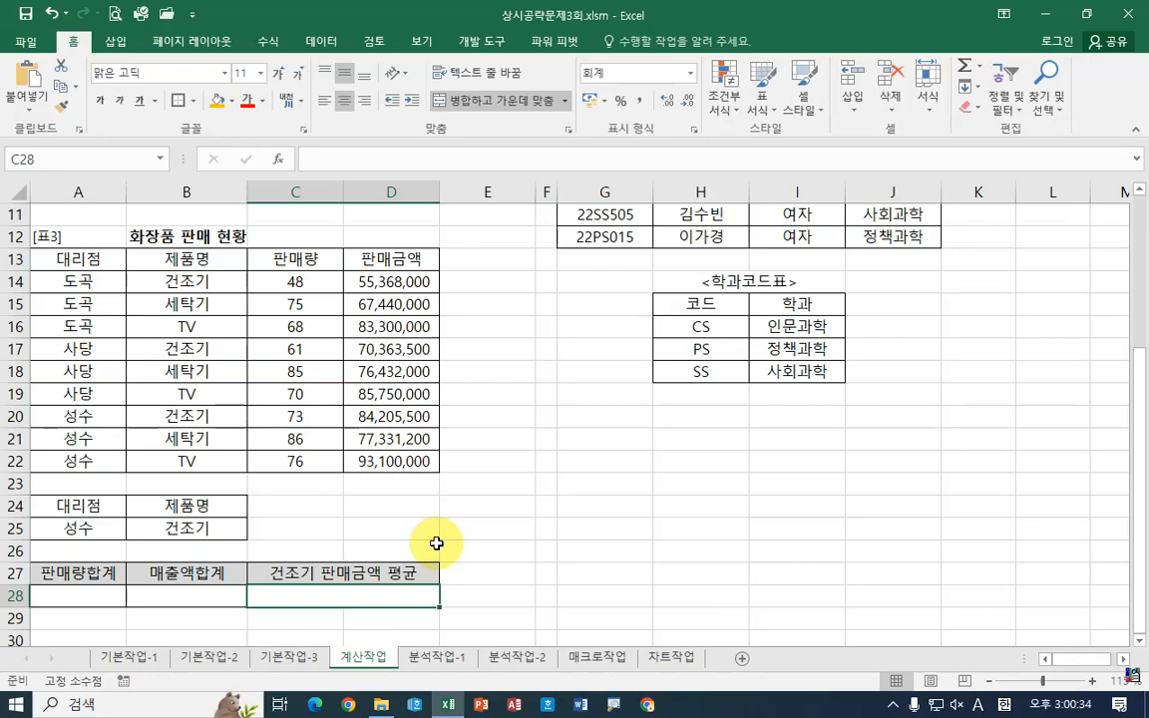
{"action": "scroll", "coordinate": [435, 543], "scroll_direction": "up", "scroll_amount": 4}
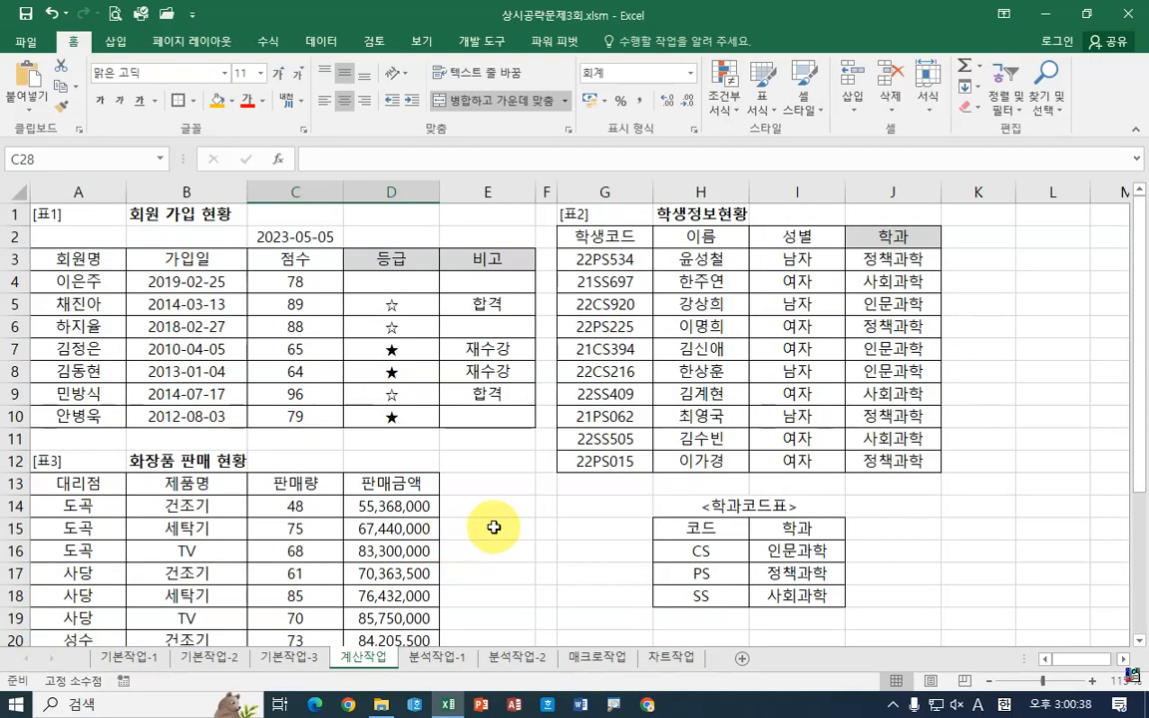
{"action": "scroll", "coordinate": [494, 526], "scroll_direction": "down", "scroll_amount": 4}
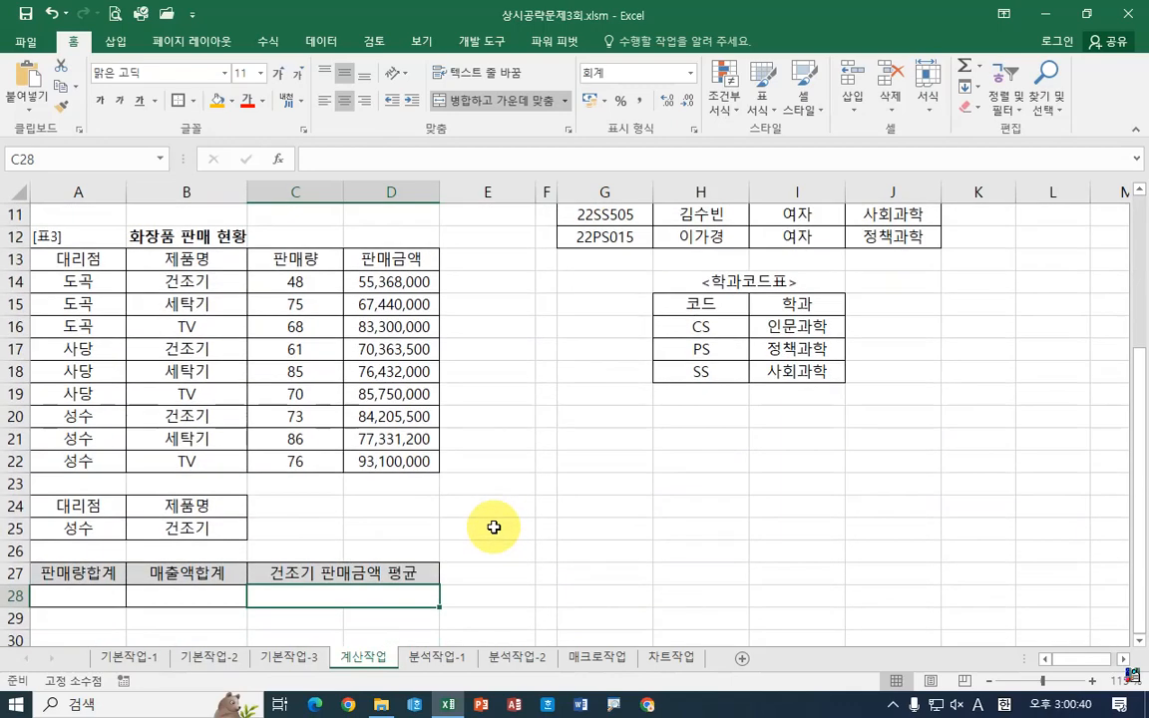
Examine how the criteria range A24:B25 relates to the 판매량합계 and 매출액합계 cells in row 28
{"action": "left_click", "coordinate": [72, 595]}
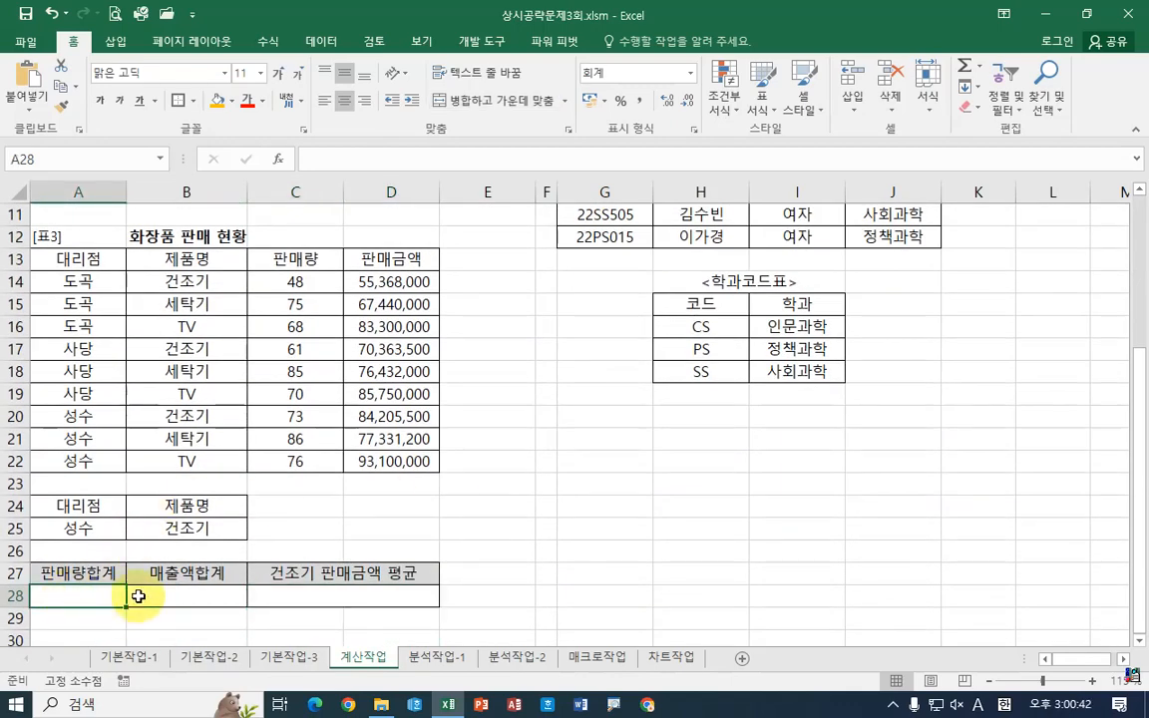
{"action": "left_click", "coordinate": [190, 596]}
{"action": "left_click", "coordinate": [78, 596]}
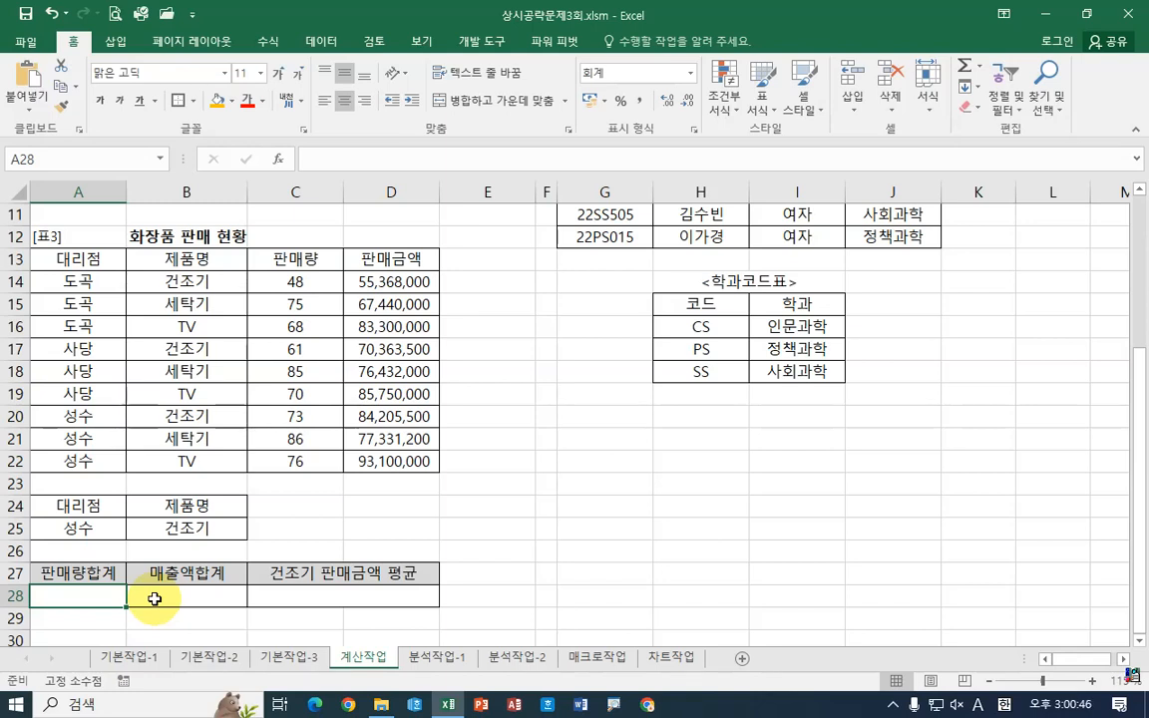
{"action": "left_click_drag", "start_coordinate": [85, 505], "coordinate": [217, 545]}
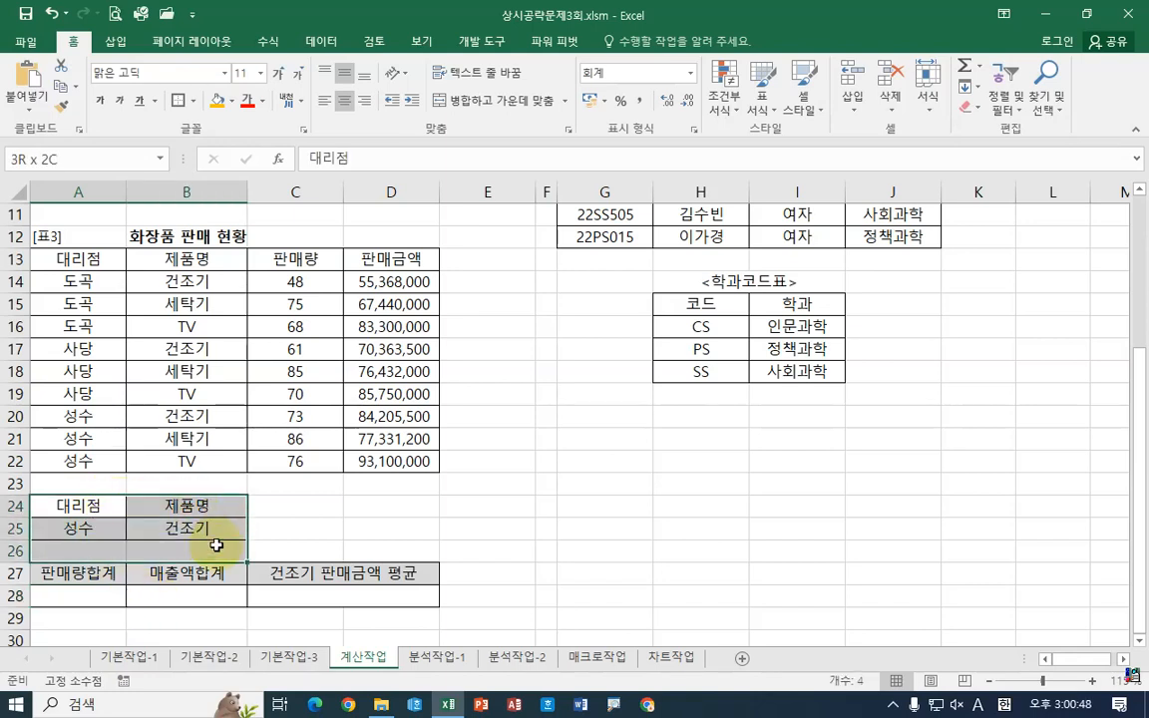
{"action": "left_click_drag", "start_coordinate": [57, 506], "coordinate": [199, 528]}
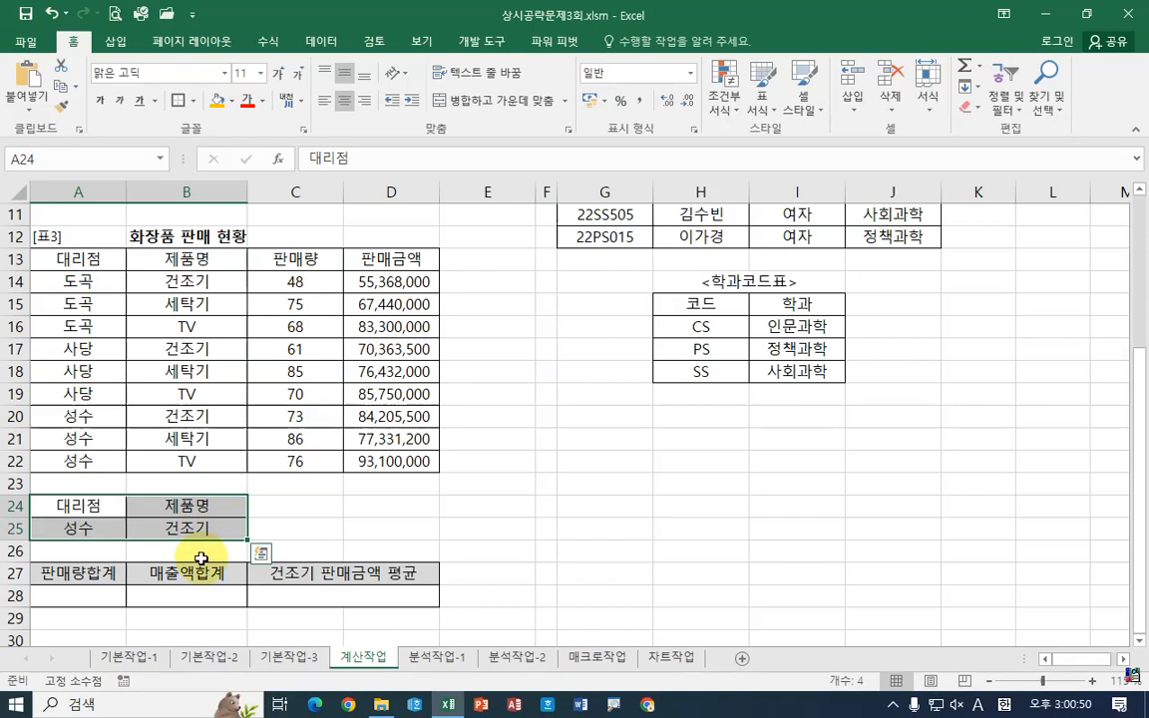
{"action": "left_click", "coordinate": [313, 526]}
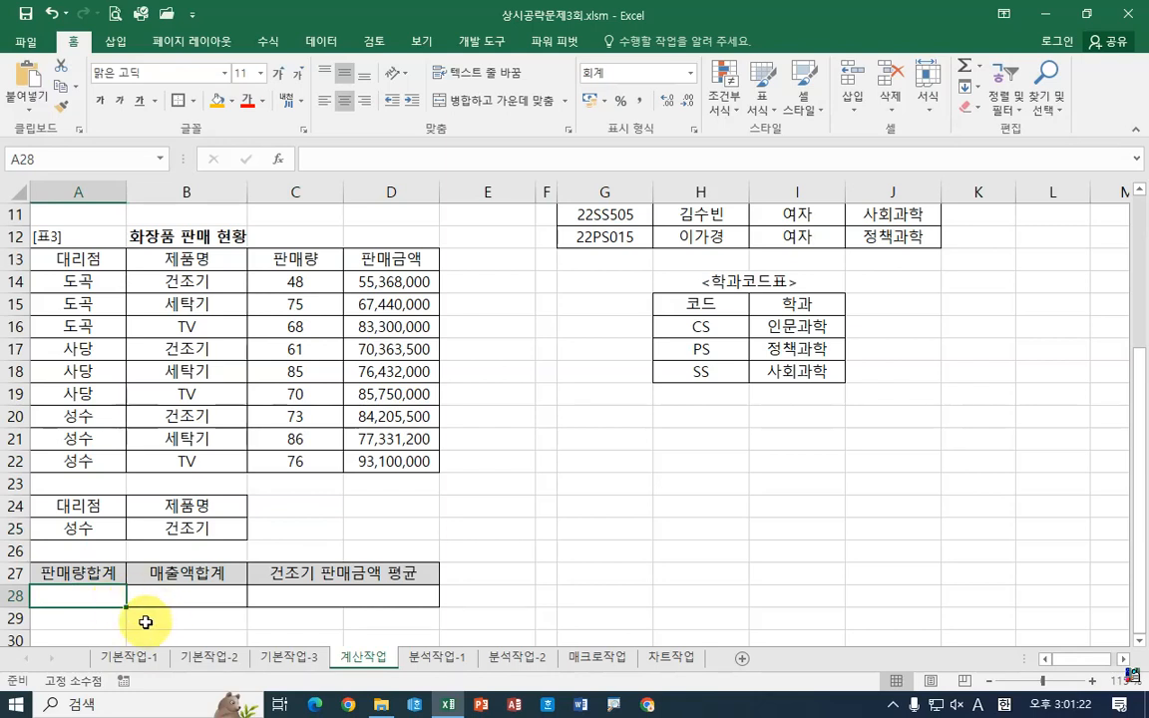
Examine the 판매금액 data in D14:D22, the empty 매출액합계 and 건조기 판매금액 평균 cells, and the 제품명 column
{"action": "left_click", "coordinate": [199, 598]}
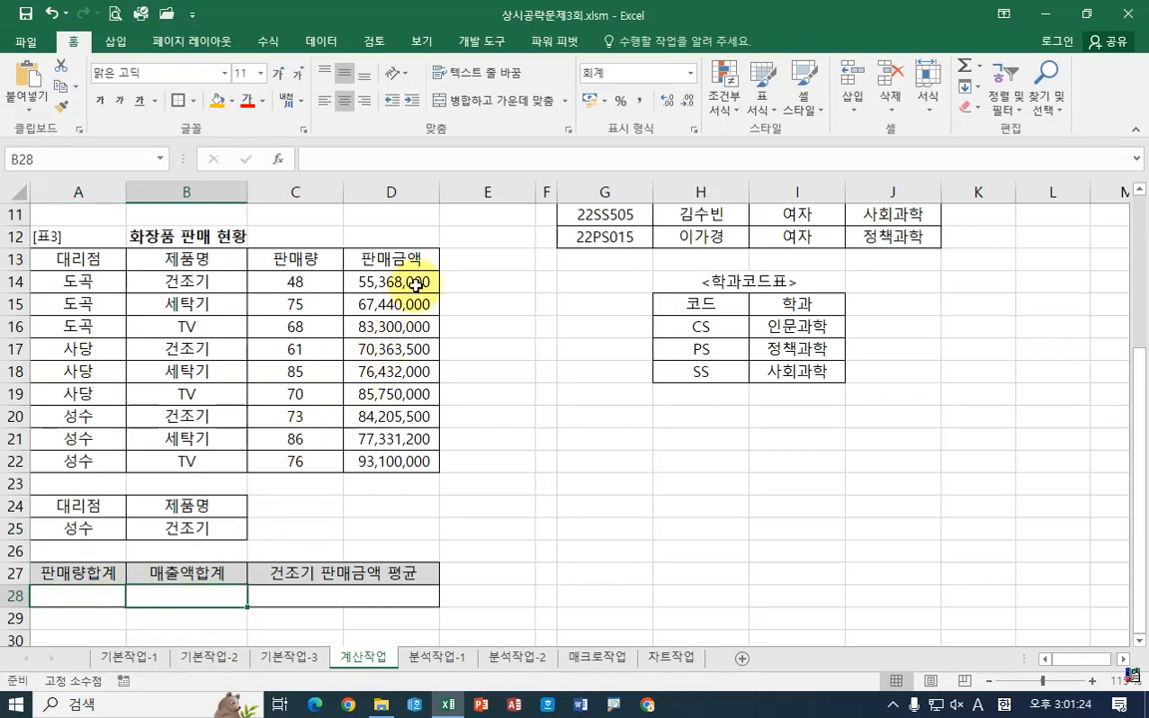
{"action": "left_click_drag", "start_coordinate": [379, 279], "coordinate": [404, 461]}
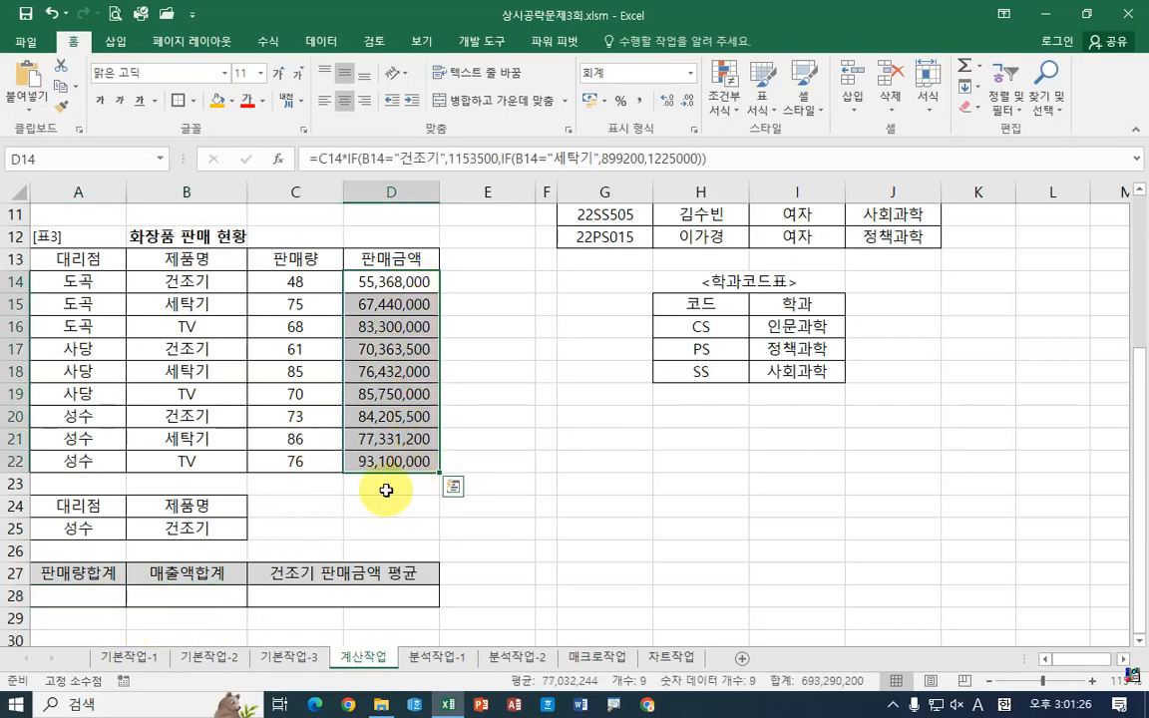
{"action": "left_click", "coordinate": [193, 598]}
{"action": "left_click", "coordinate": [321, 595]}
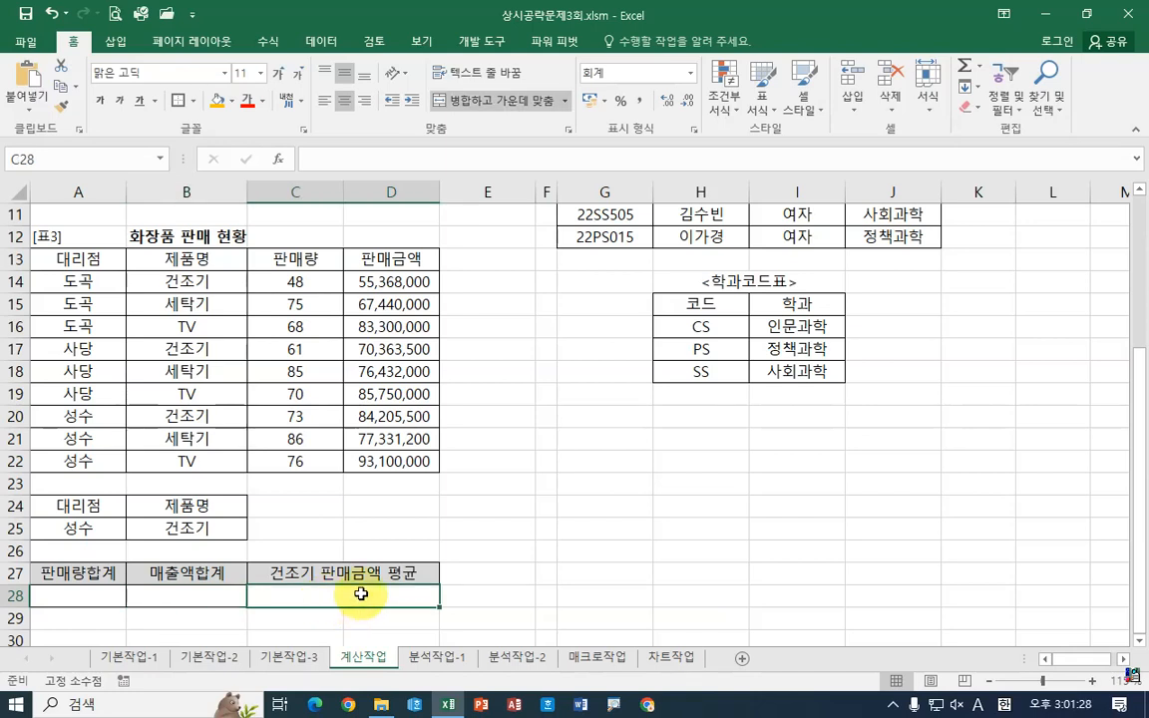
{"action": "left_click", "coordinate": [194, 281]}
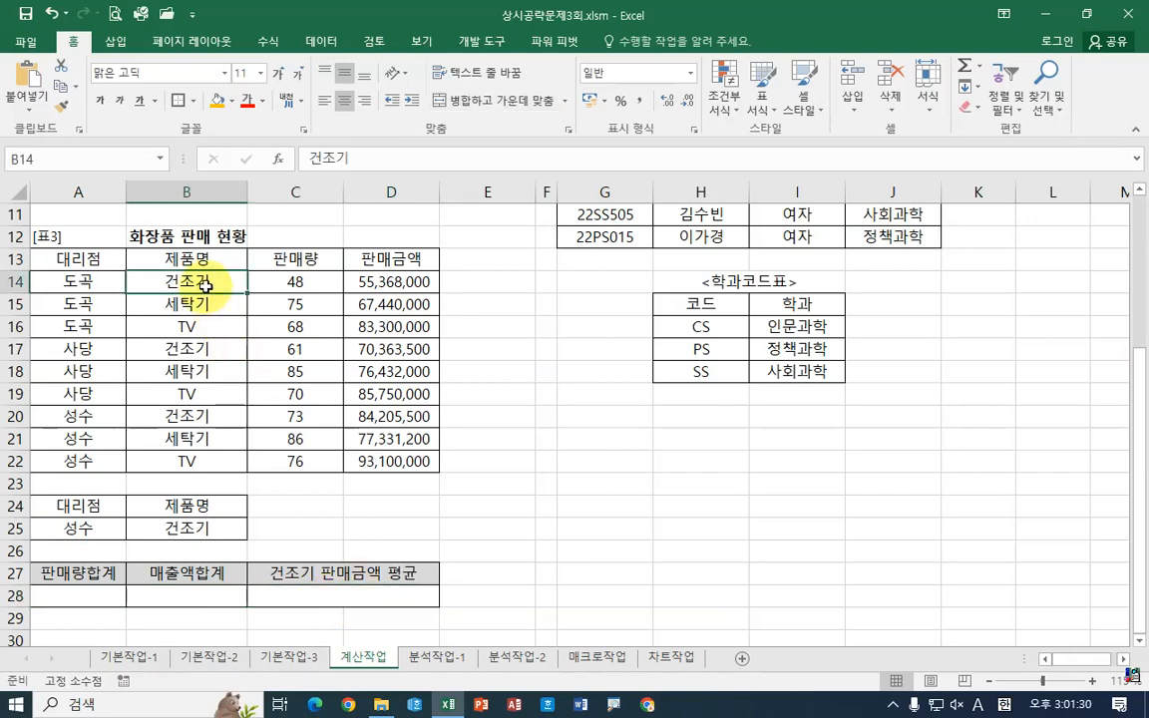
Examine the 대리점 and 제품명 criteria in A25 and B25 together with the 판매량합계 cell
{"action": "left_click", "coordinate": [189, 529]}
{"action": "left_click", "coordinate": [110, 529]}
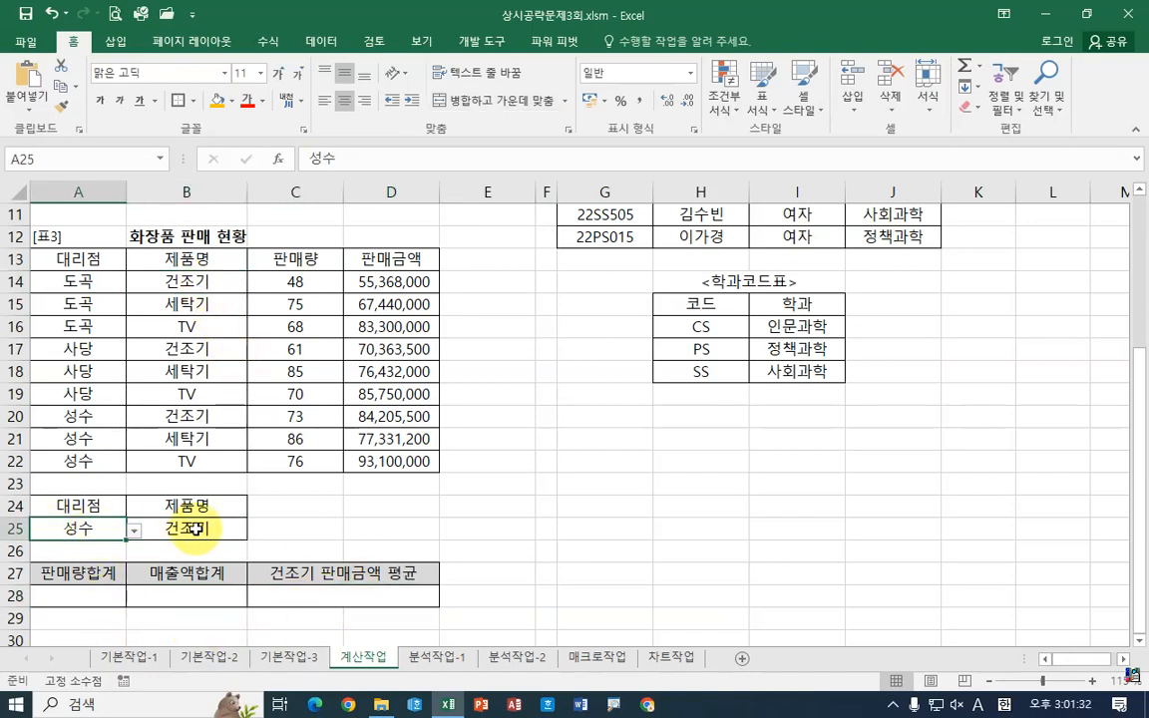
{"action": "left_click", "coordinate": [154, 525]}
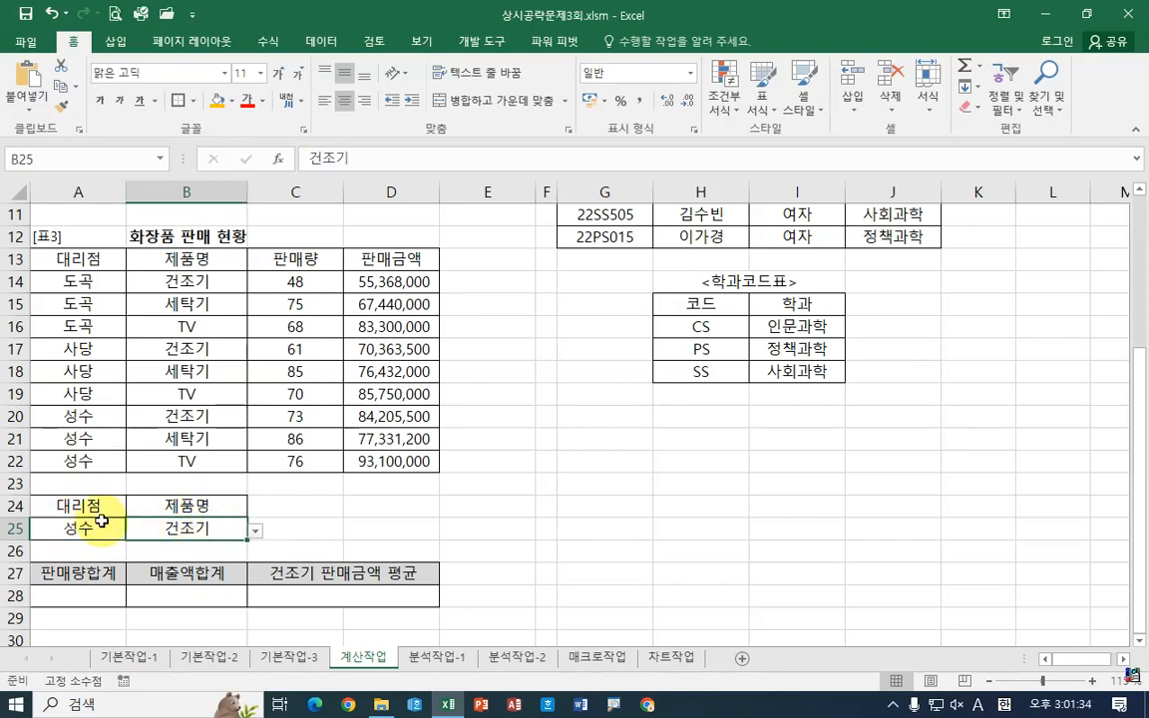
{"action": "left_click", "coordinate": [82, 534]}
{"action": "left_click", "coordinate": [159, 529]}
{"action": "left_click", "coordinate": [85, 530]}
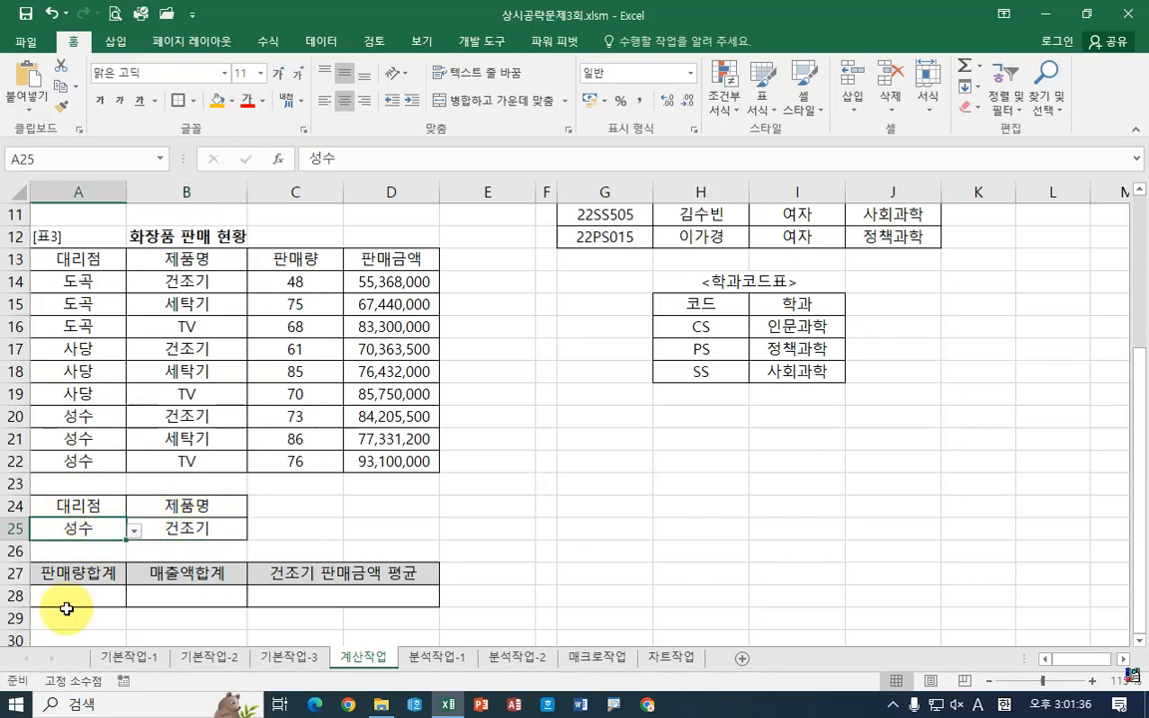
{"action": "left_click", "coordinate": [74, 596]}
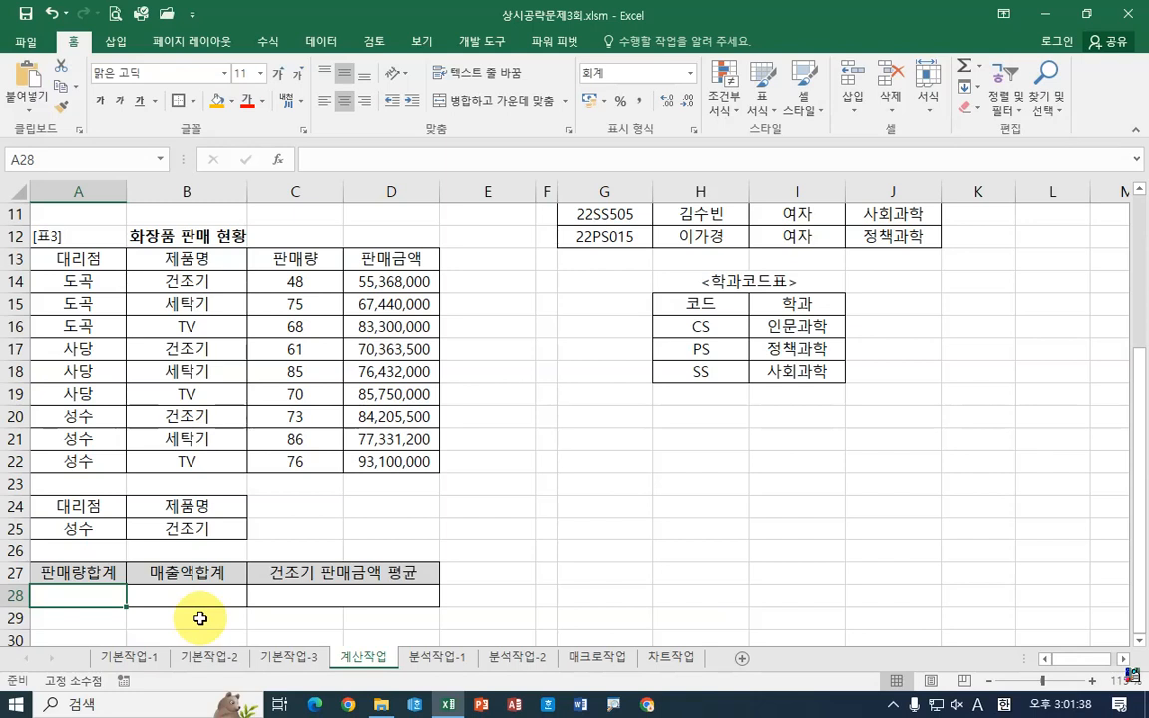
{"action": "left_click", "coordinate": [90, 529]}
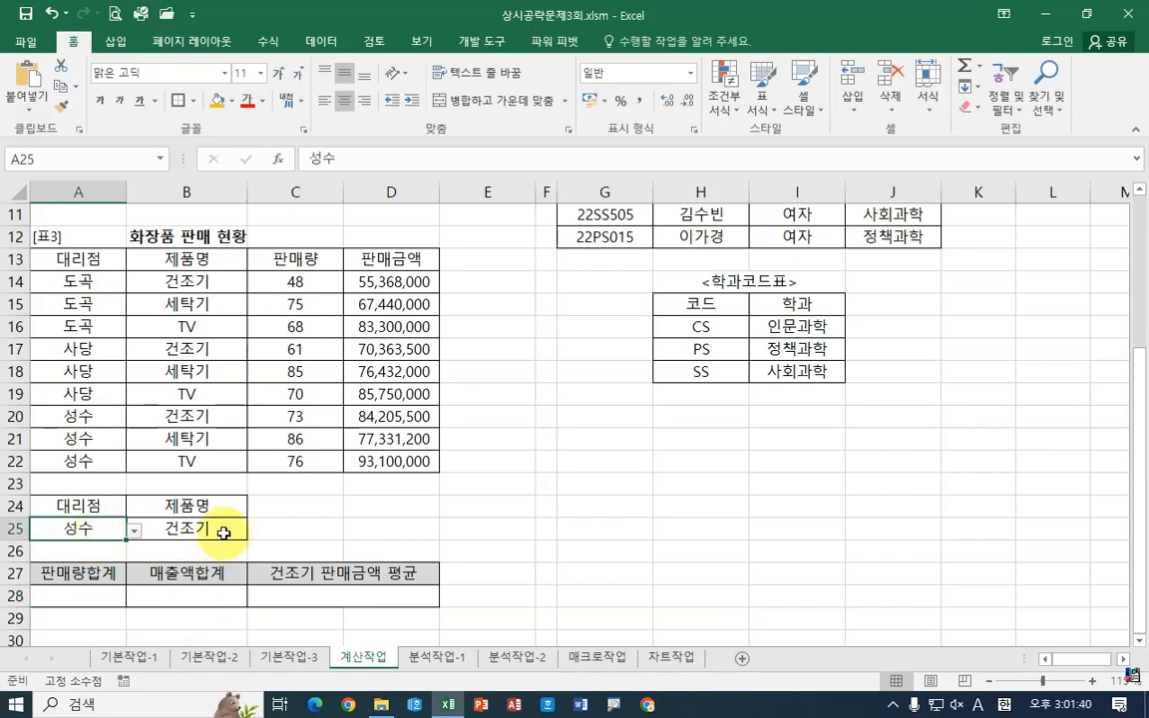
{"action": "left_click", "coordinate": [222, 530]}
Start a SUMIFS function in A28 for 판매량합계 with the 판매량 data C14:C22 as the sum range
{"action": "left_click", "coordinate": [83, 595]}
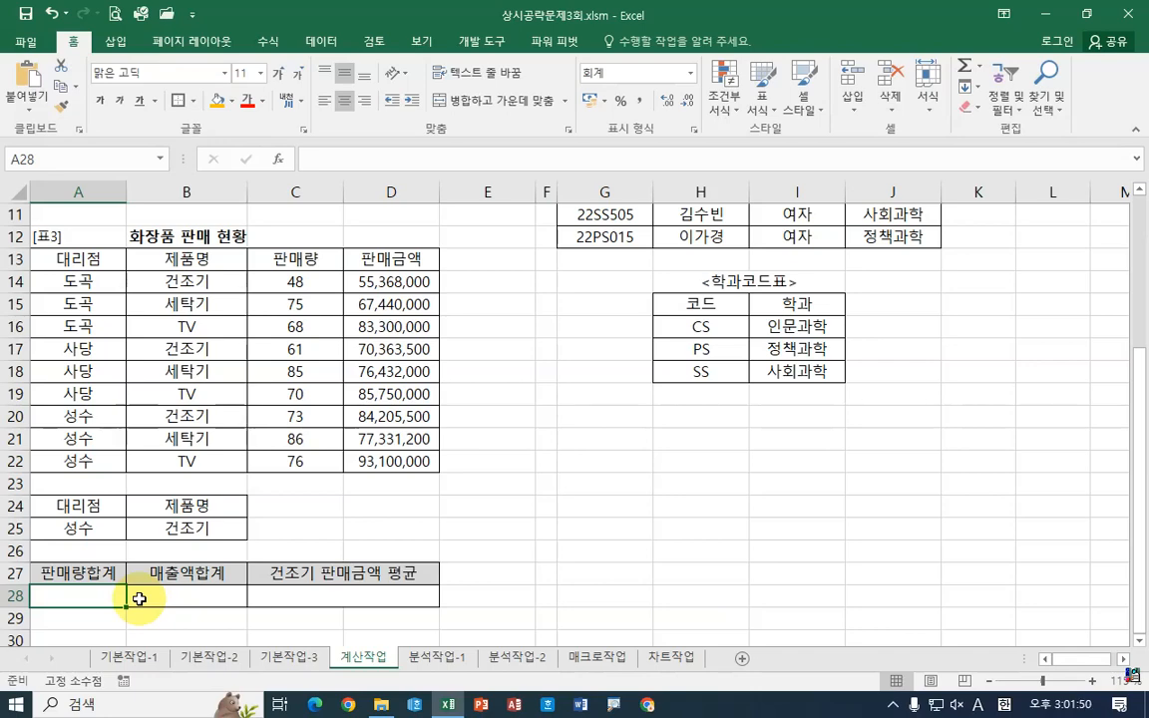
{"action": "type", "text": "=sum"}
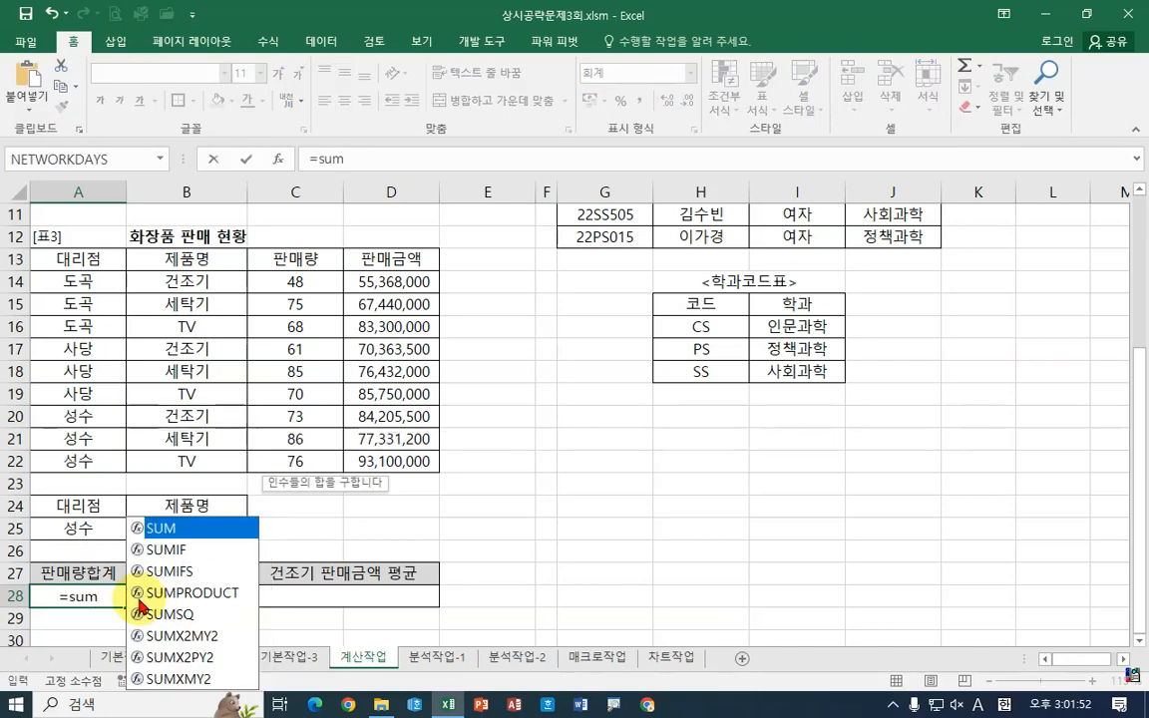
{"action": "double_click", "coordinate": [160, 570]}
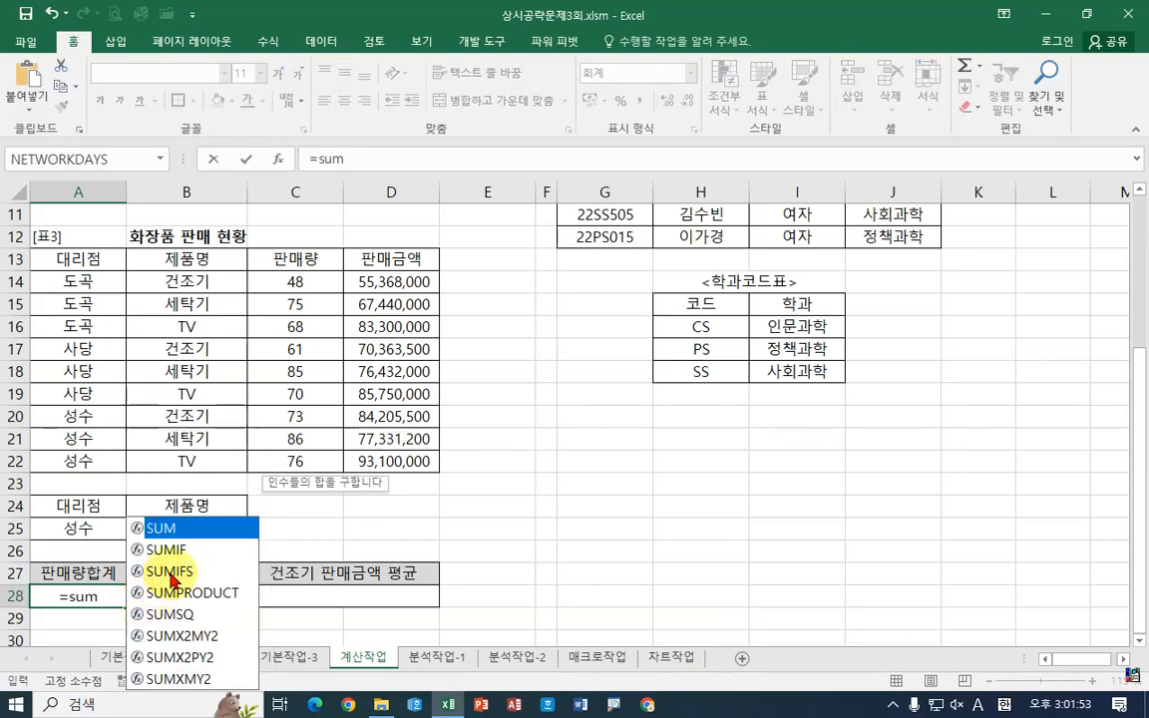
{"action": "left_click", "coordinate": [280, 156]}
{"action": "left_click_drag", "start_coordinate": [227, 192], "coordinate": [596, 221]}
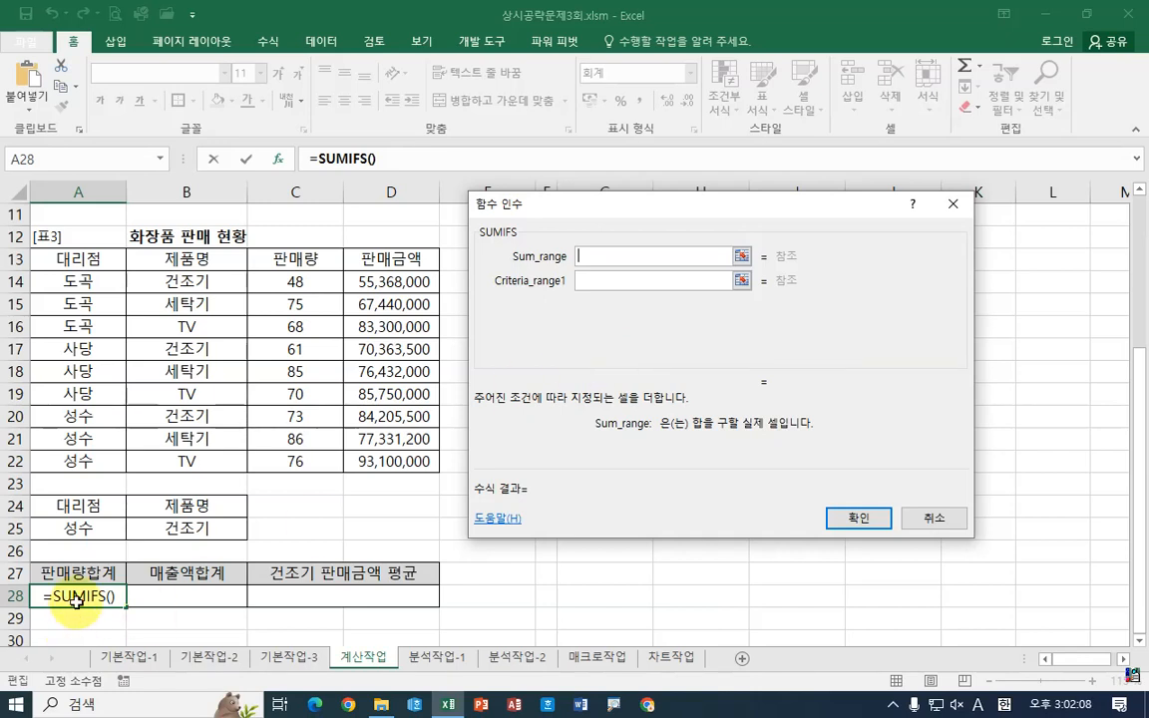
{"action": "left_click_drag", "start_coordinate": [297, 281], "coordinate": [311, 461]}
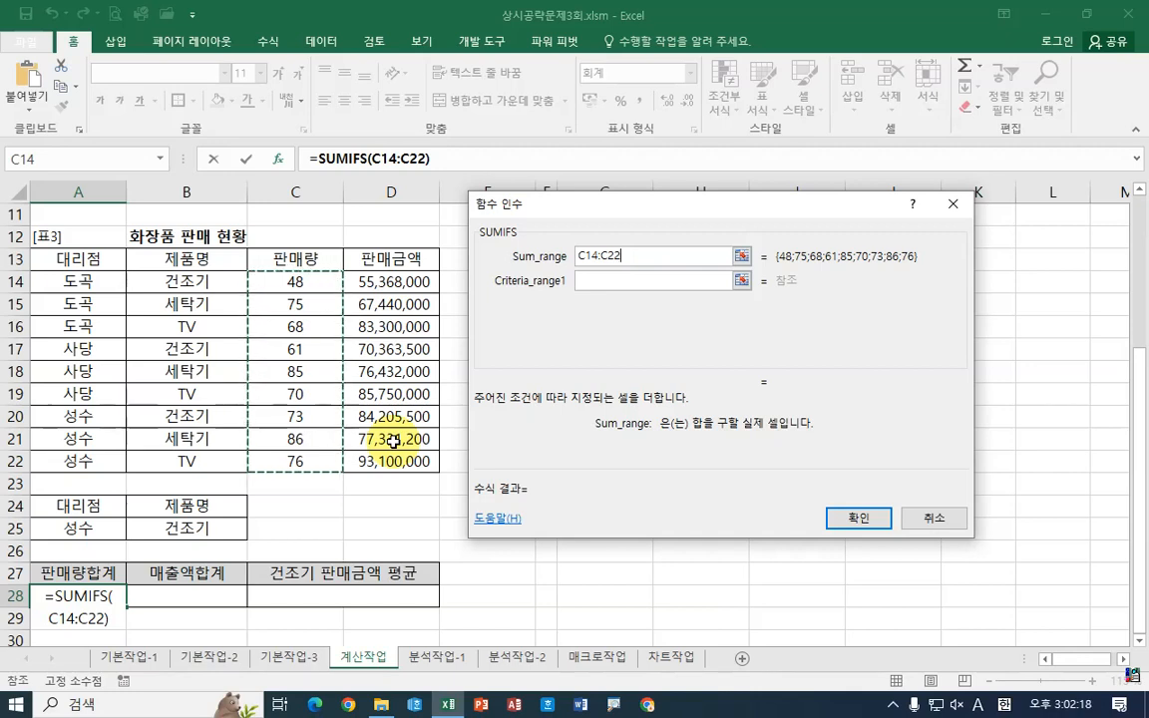
Set the 판매량합계 function's first condition to the 대리점 range A14:A22 matching A25
{"action": "left_click", "coordinate": [584, 281]}
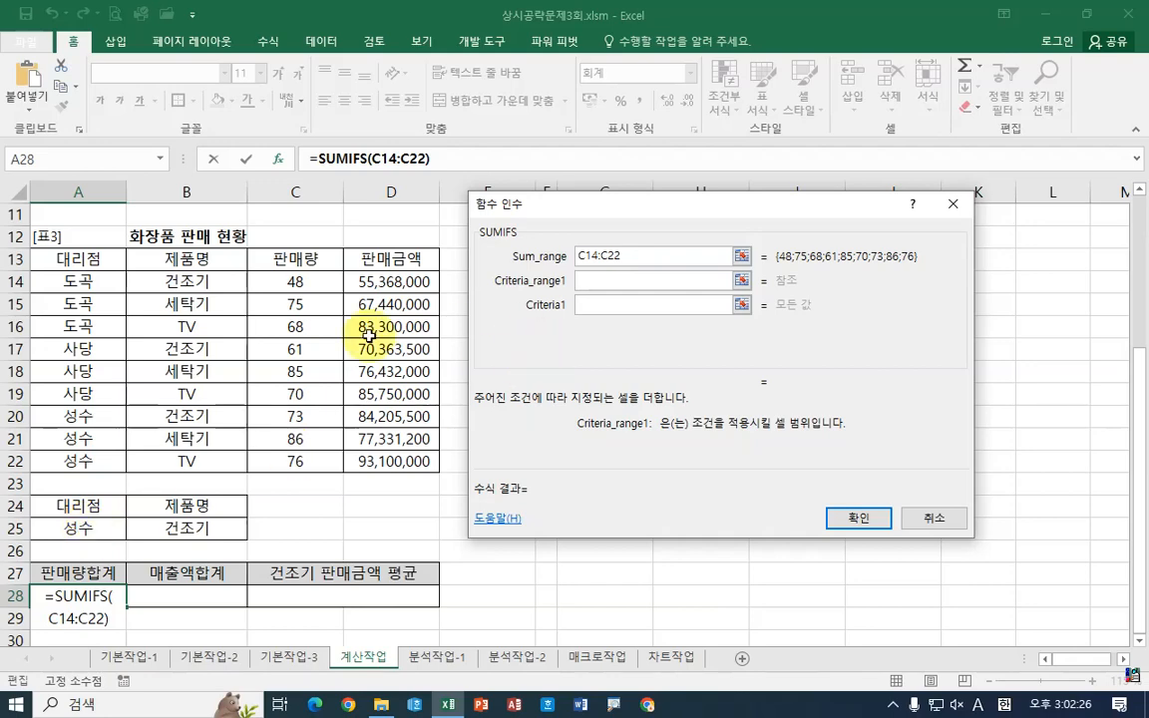
{"action": "left_click_drag", "start_coordinate": [90, 282], "coordinate": [110, 466]}
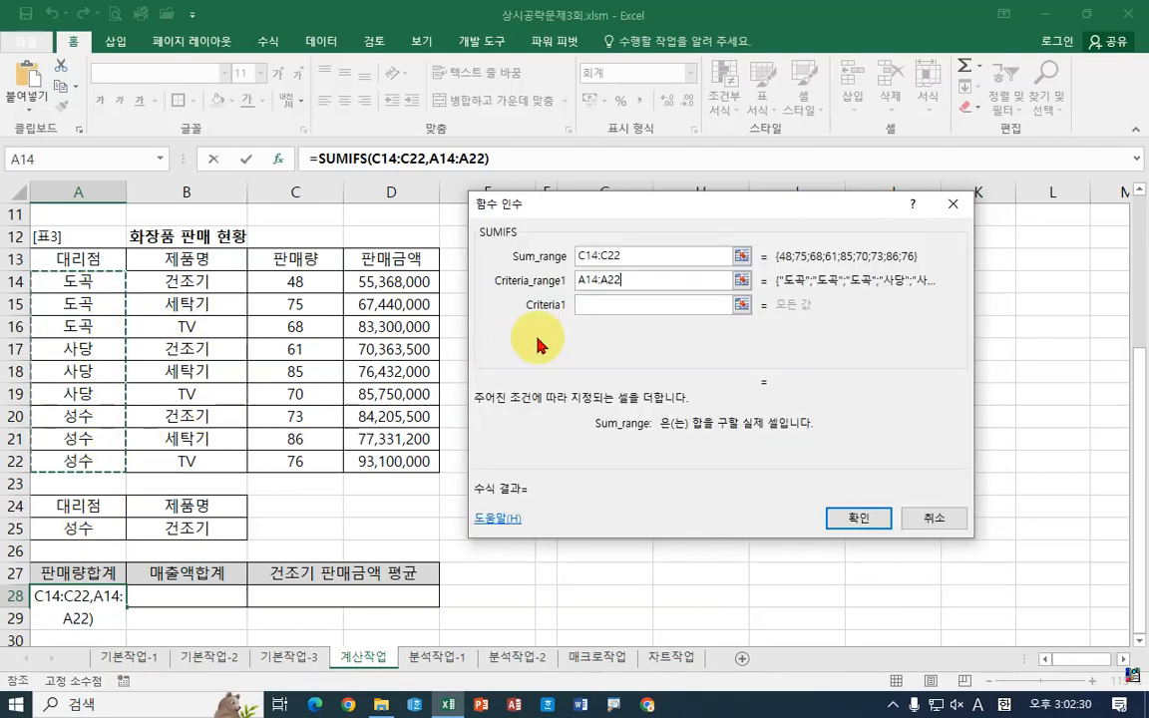
{"action": "left_click", "coordinate": [585, 306]}
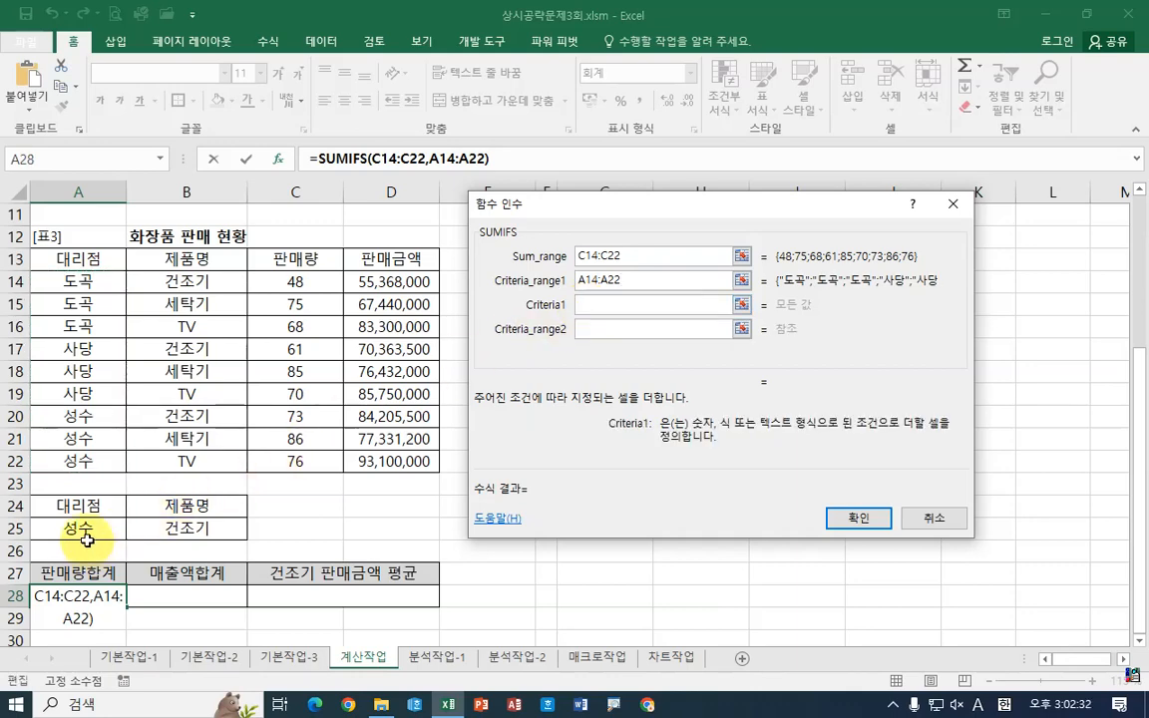
{"action": "left_click", "coordinate": [85, 529]}
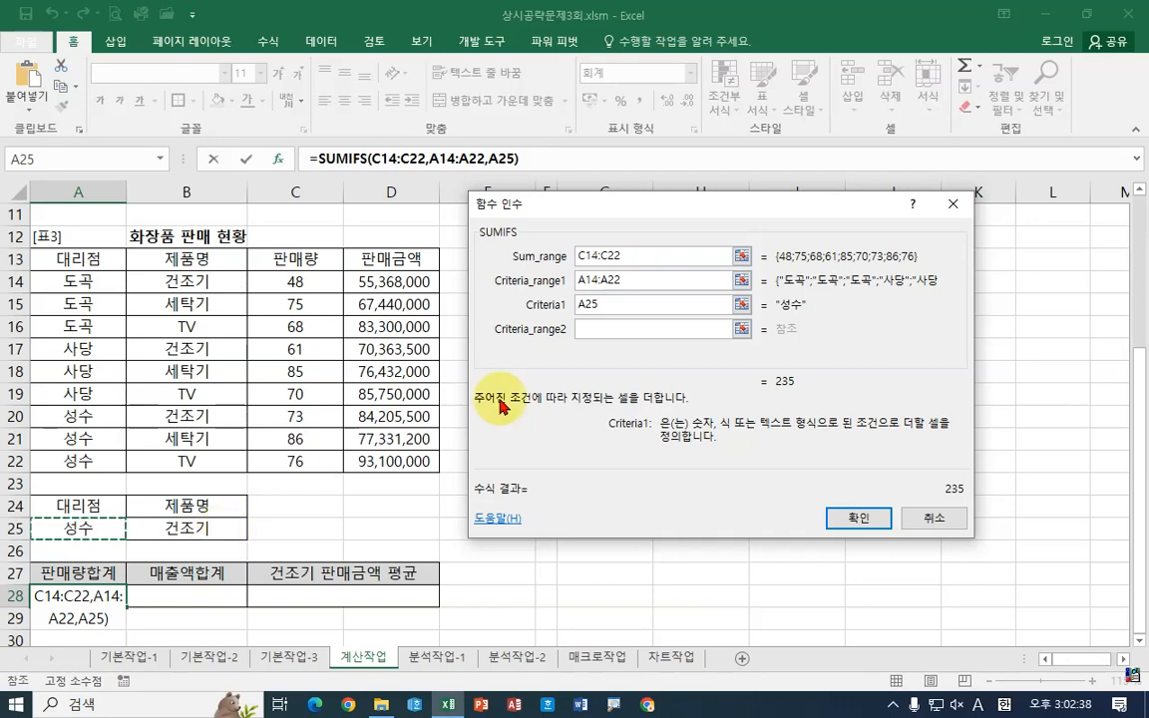
Add the 제품명 range B14:B22 matching B25 as the second condition and complete the A28 formula
{"action": "left_click", "coordinate": [586, 330]}
{"action": "left_click_drag", "start_coordinate": [184, 282], "coordinate": [206, 463]}
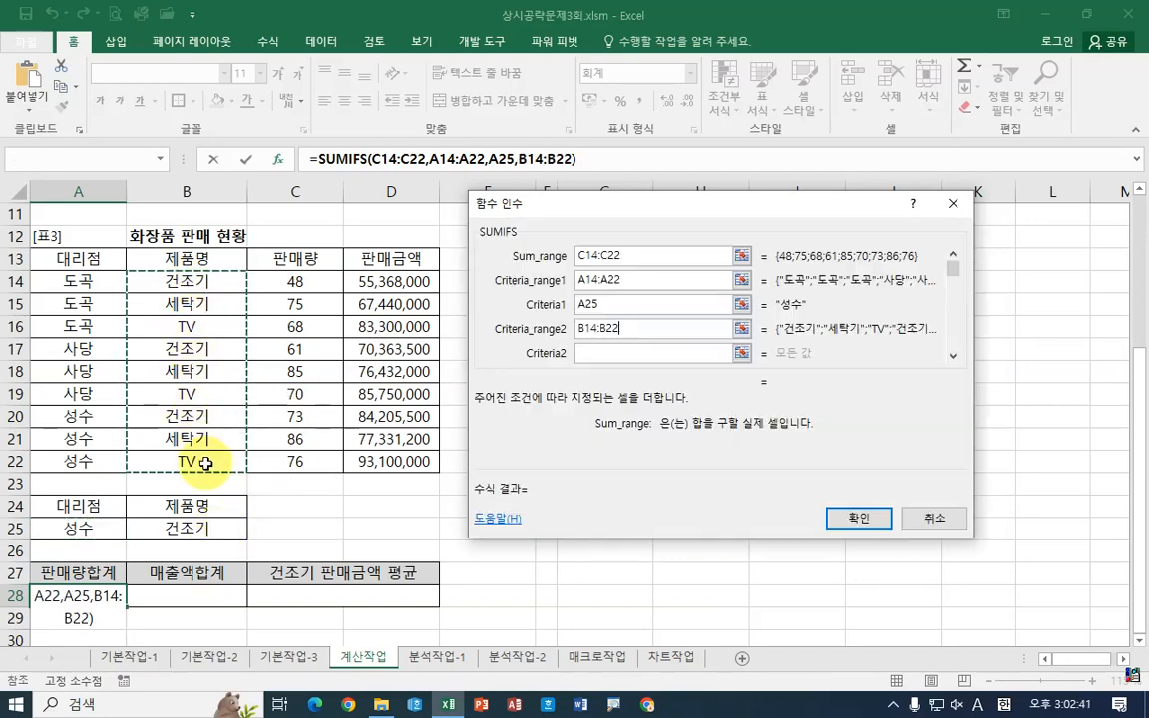
{"action": "left_click", "coordinate": [598, 354]}
{"action": "left_click", "coordinate": [214, 533]}
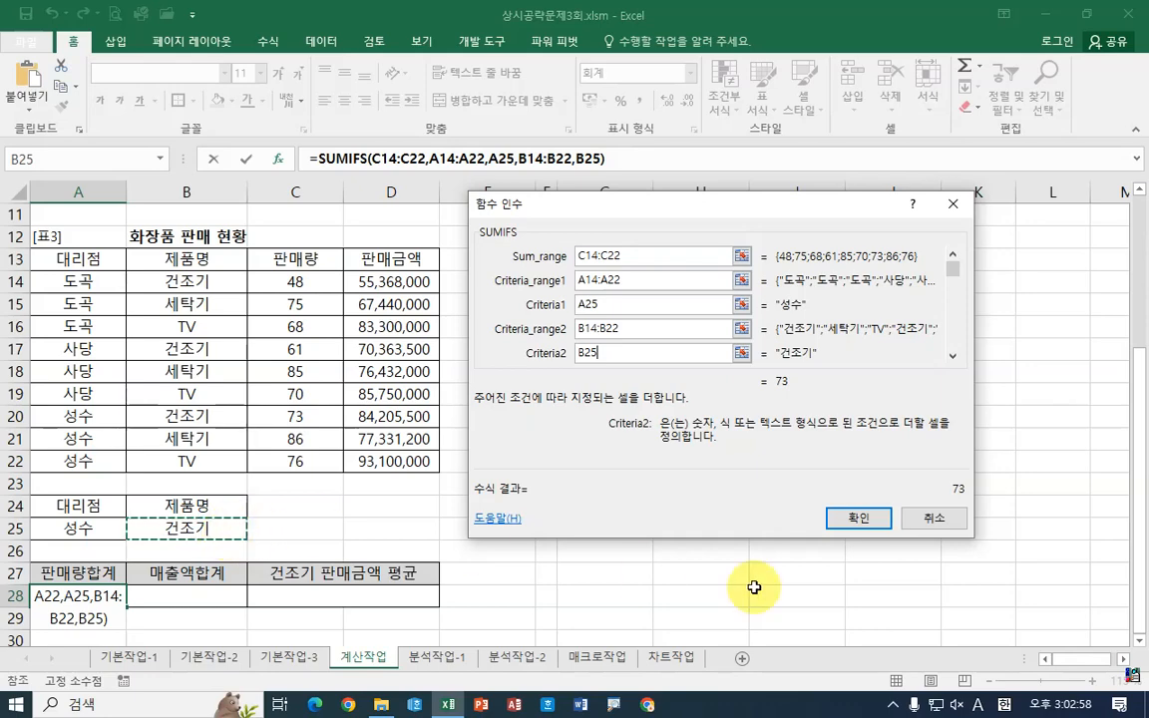
{"action": "left_click", "coordinate": [858, 517]}
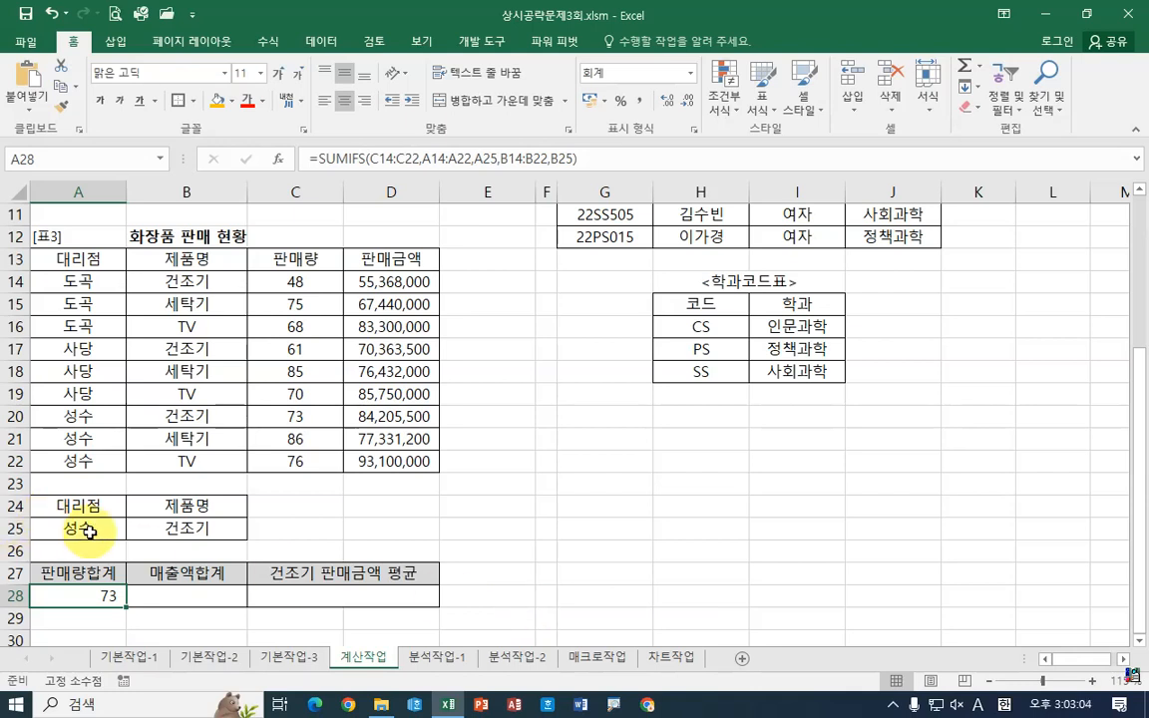
Set the 대리점 criterion in A25 to 도곡 and check the 판매량합계 result in A28
{"action": "left_click", "coordinate": [185, 529]}
{"action": "left_click", "coordinate": [88, 531]}
{"action": "left_click", "coordinate": [189, 529]}
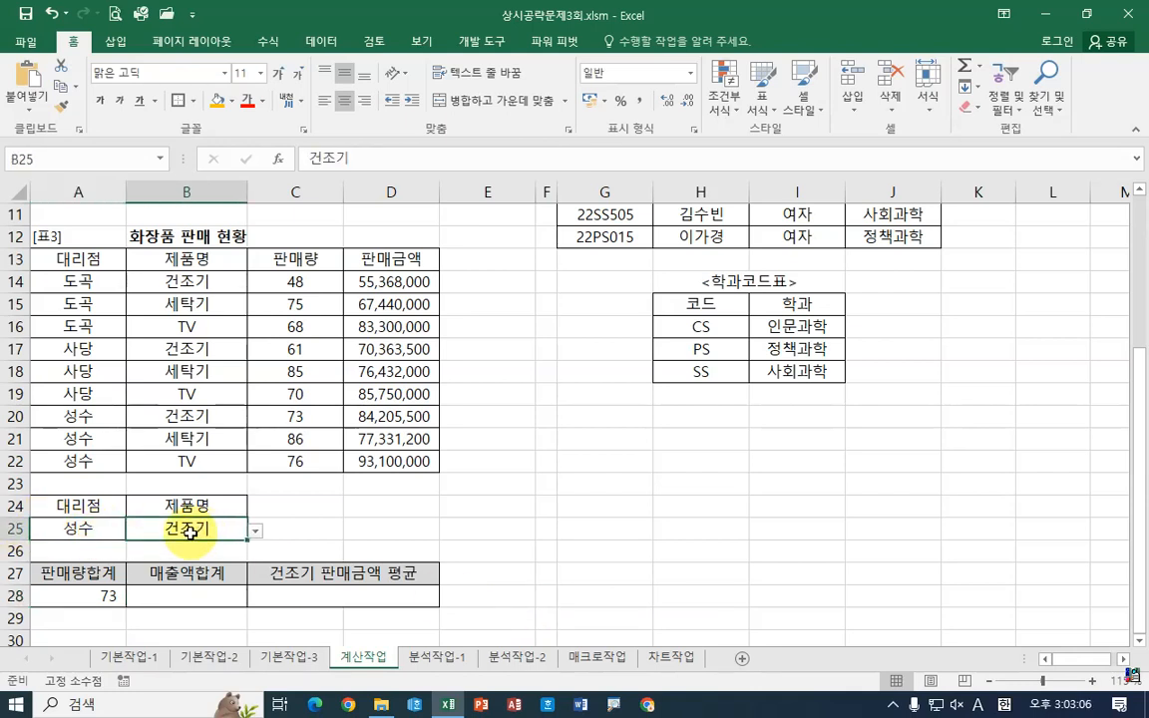
{"action": "left_click", "coordinate": [91, 530]}
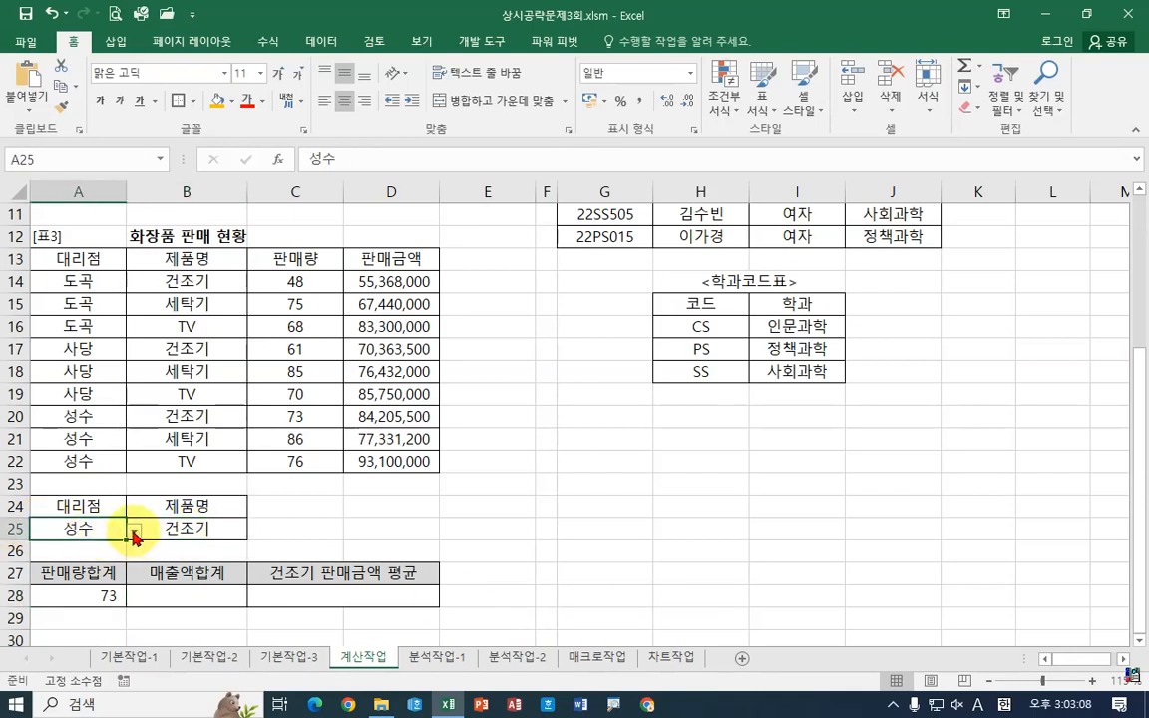
{"action": "left_click", "coordinate": [133, 532]}
{"action": "left_click", "coordinate": [62, 541]}
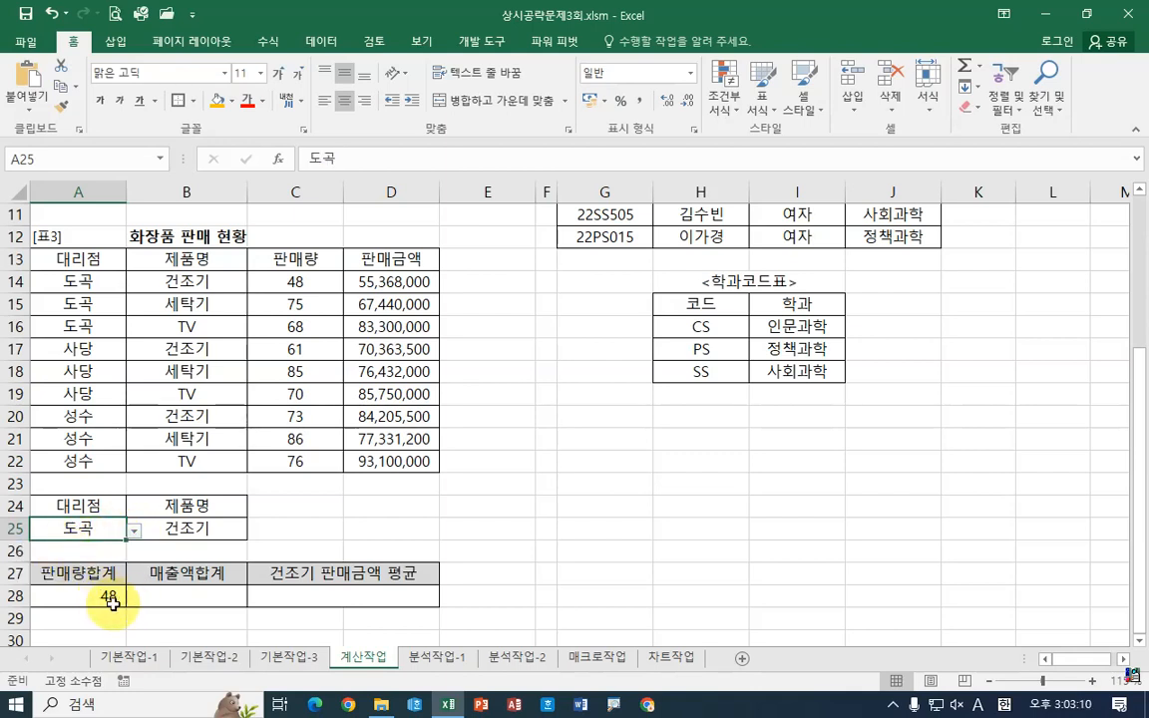
{"action": "left_click", "coordinate": [111, 599]}
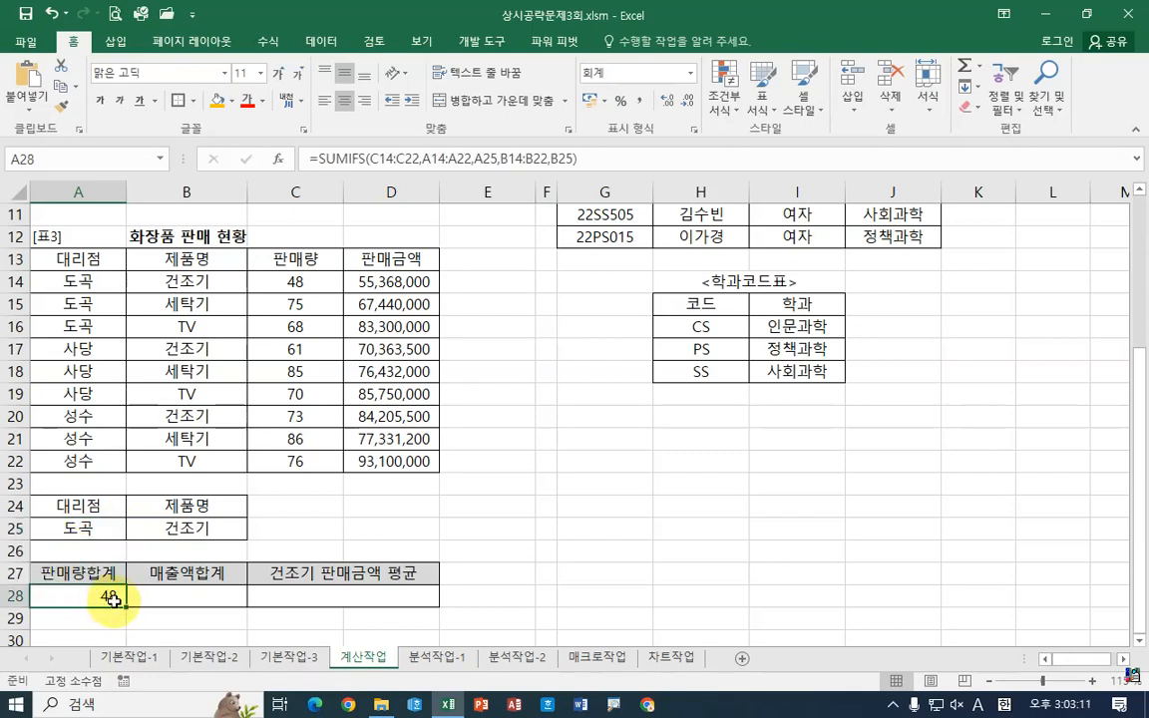
Set the 제품명 criterion in B25 to 세탁기 to test the 판매량합계 formula
{"action": "left_click", "coordinate": [185, 529]}
{"action": "left_click", "coordinate": [255, 530]}
{"action": "left_click", "coordinate": [115, 559]}
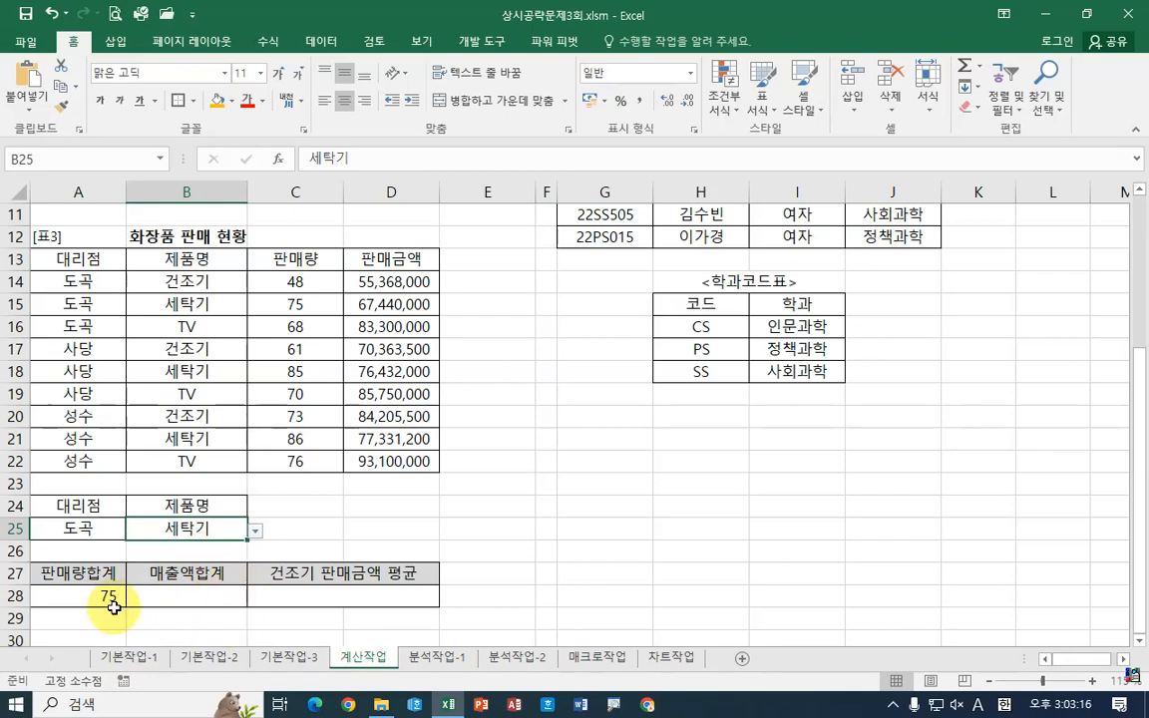
Start a SUMIFS function in B28 for 매출액합계 with the 판매금액 data D14:D22 as the sum range
{"action": "left_click", "coordinate": [185, 598]}
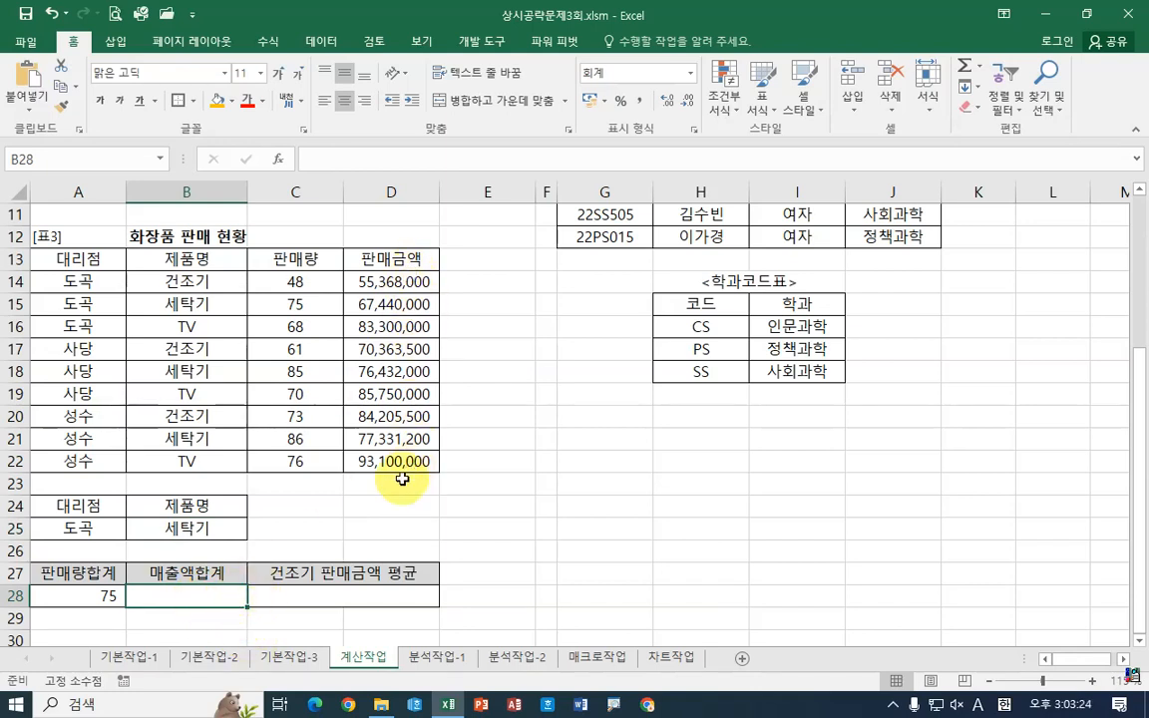
{"action": "type", "text": "="}
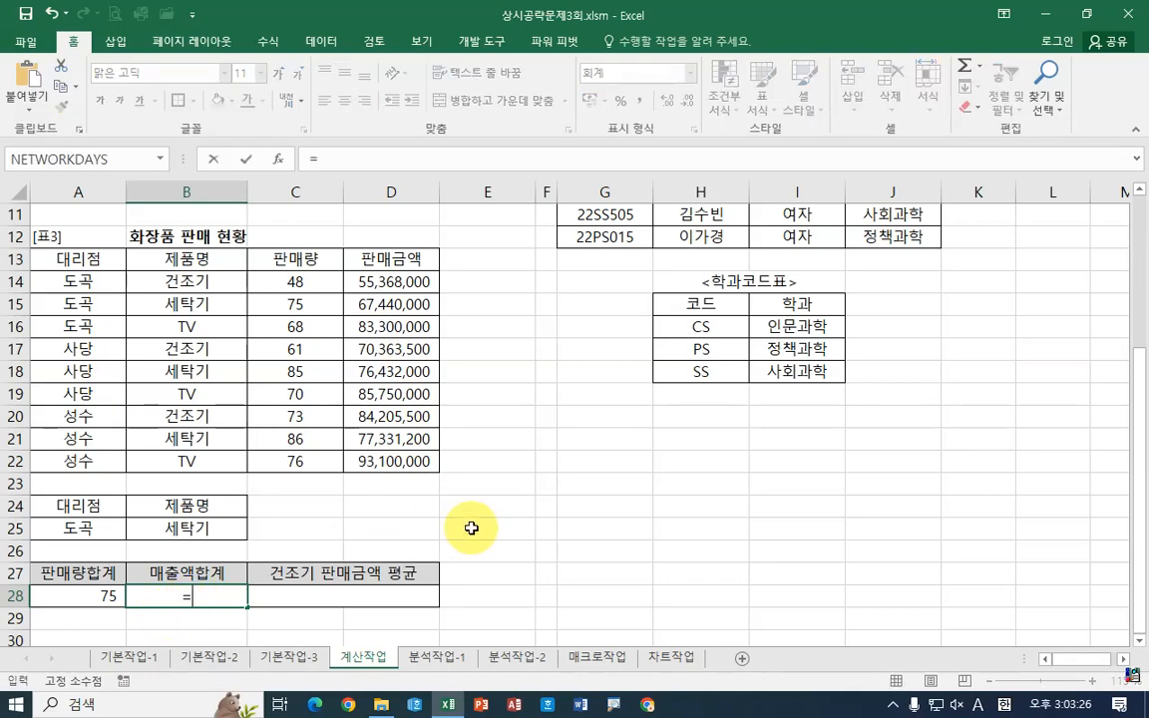
{"action": "type", "text": "sum"}
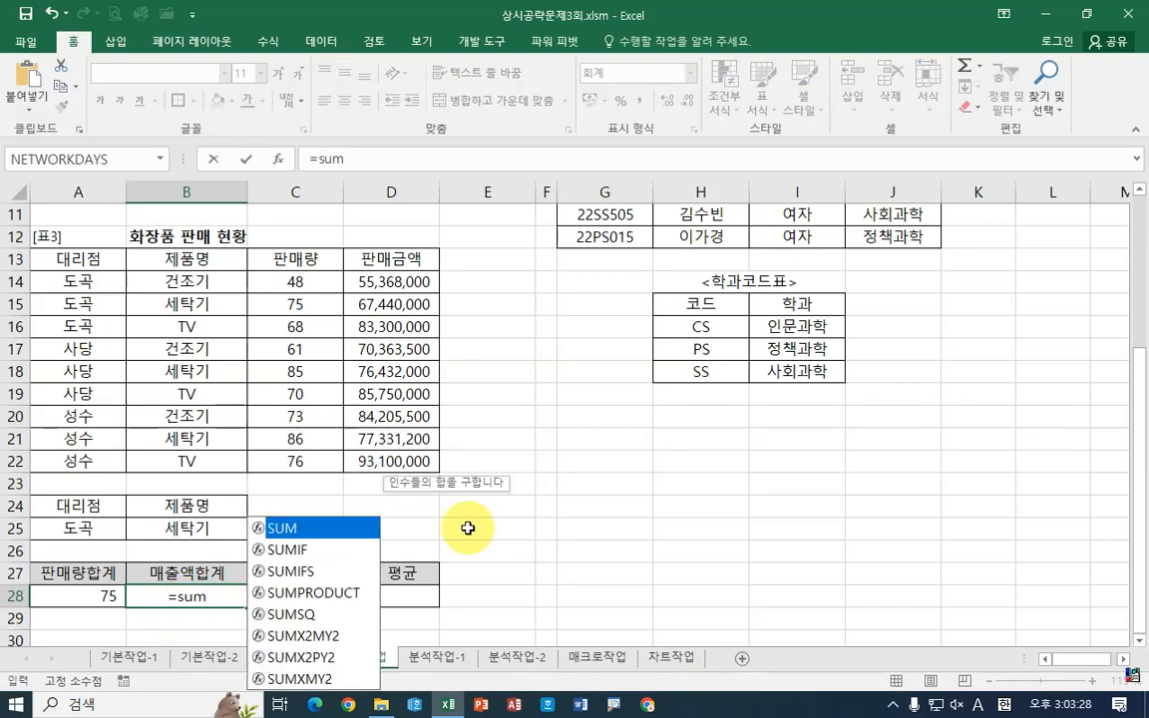
{"action": "double_click", "coordinate": [289, 570]}
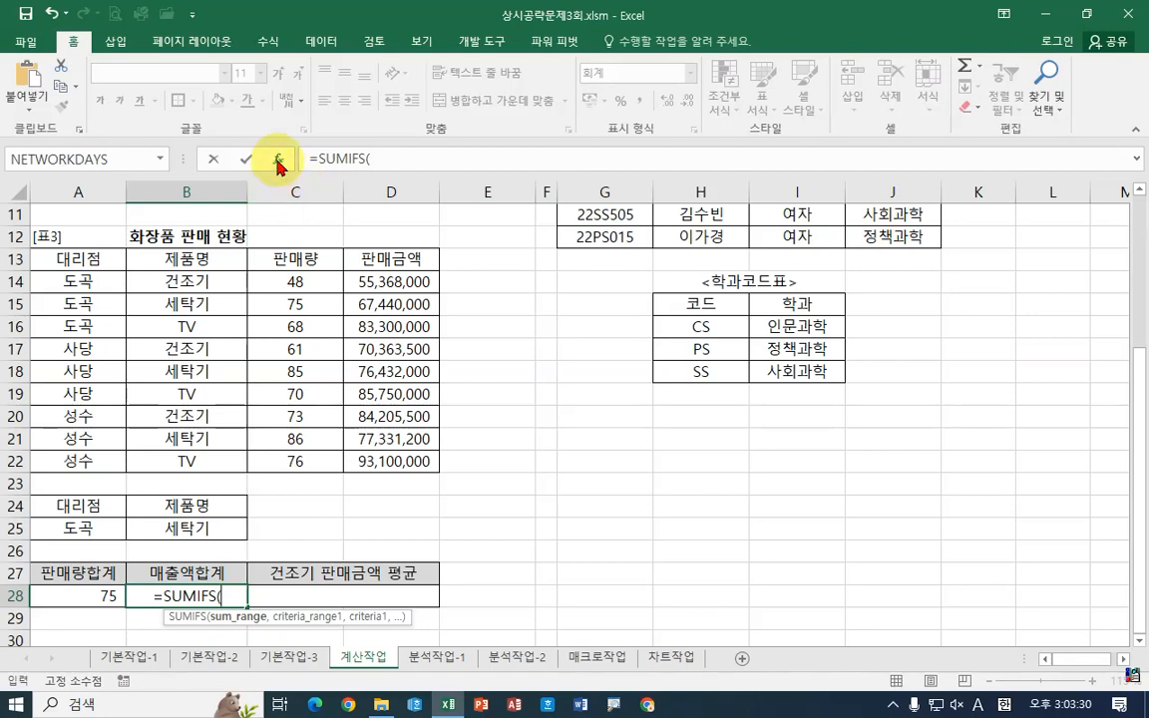
{"action": "left_click", "coordinate": [279, 161]}
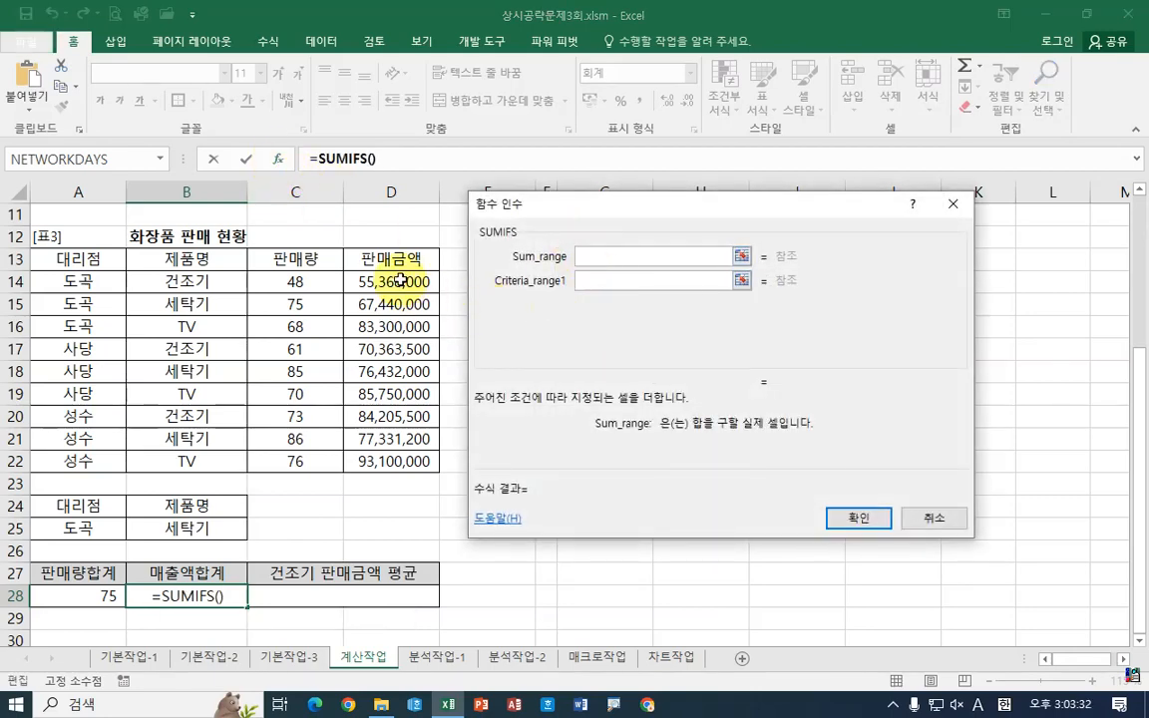
{"action": "left_click_drag", "start_coordinate": [399, 280], "coordinate": [411, 461]}
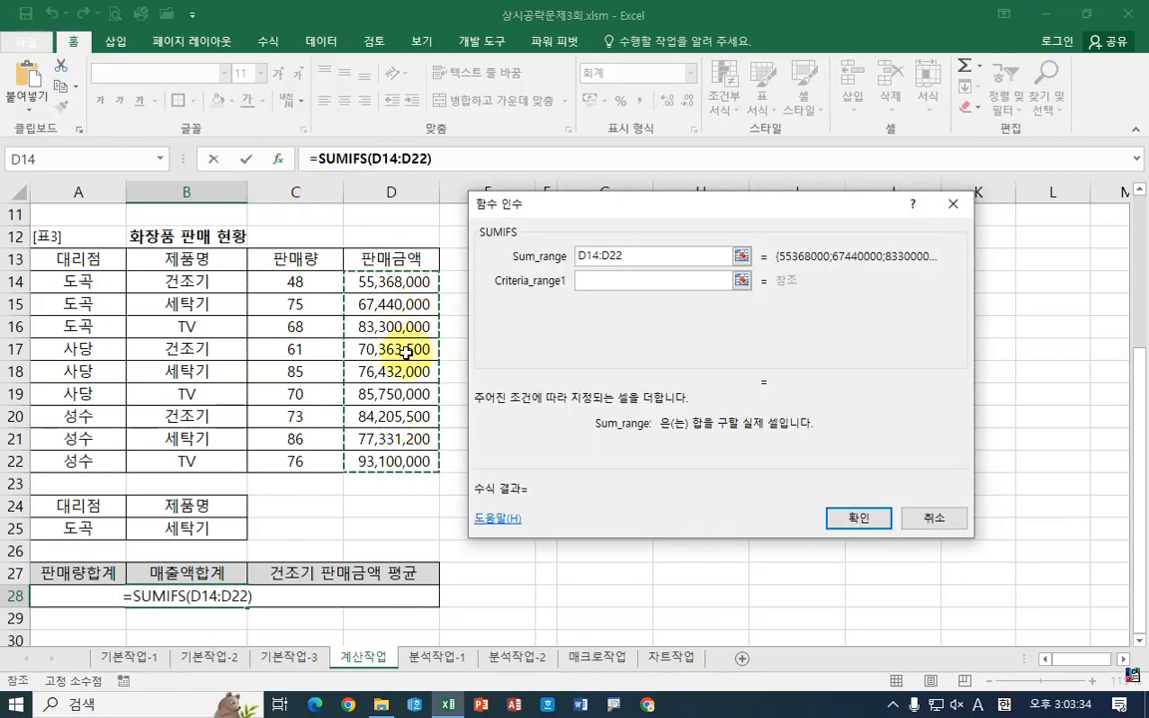
Set the 매출액합계 function's first condition to the 대리점 range A14:A22 matching A25
{"action": "left_click", "coordinate": [601, 284]}
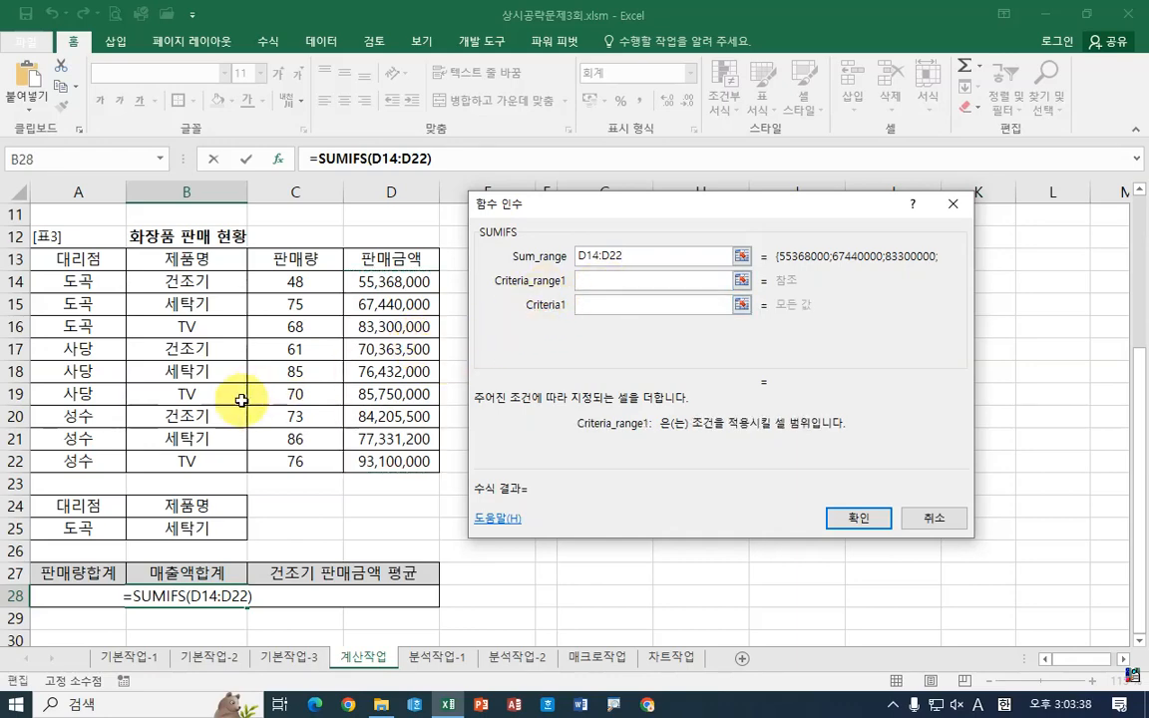
{"action": "left_click_drag", "start_coordinate": [102, 282], "coordinate": [99, 467]}
{"action": "left_click", "coordinate": [588, 304]}
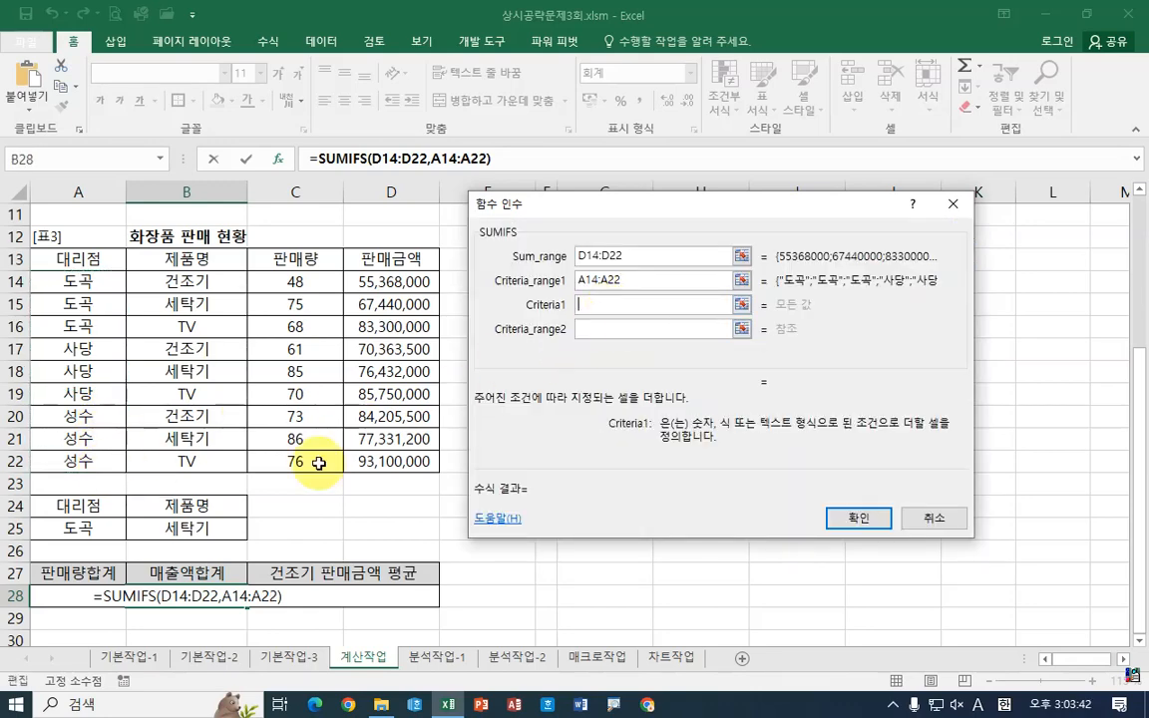
{"action": "left_click", "coordinate": [93, 529]}
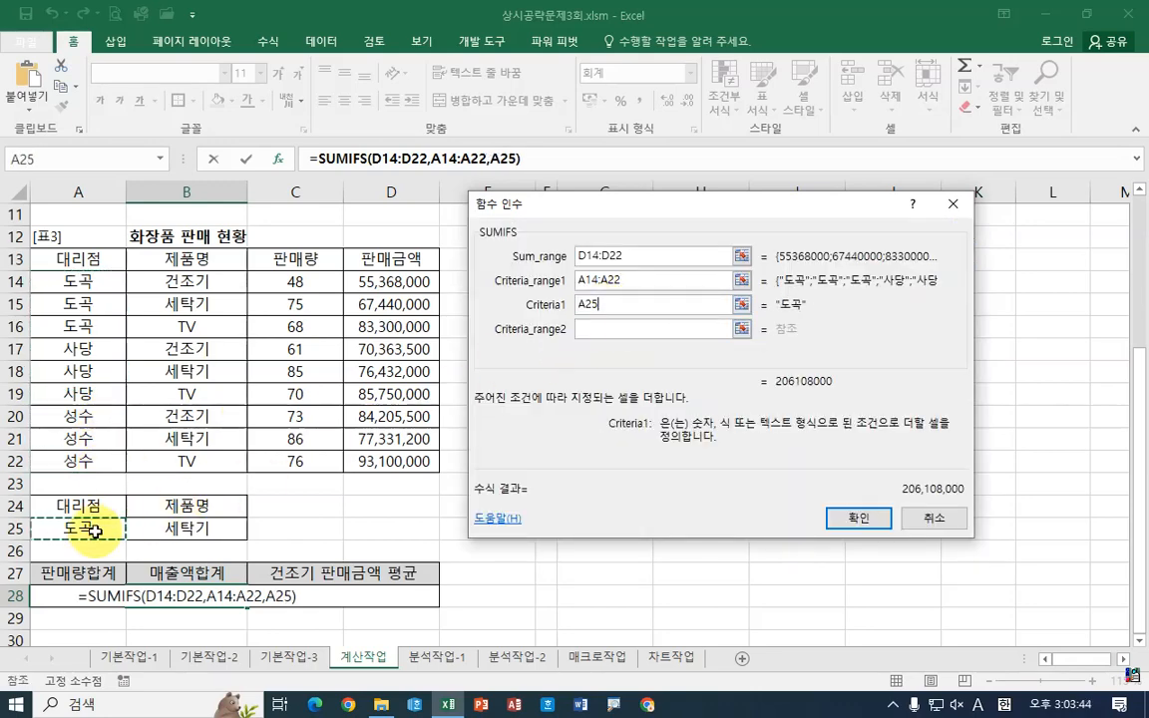
Add the second condition to the 매출액합계 SUMIFS function, matching the 제품명 range B14:B22 to B25, and complete the formula
{"action": "key", "text": "Tab"}
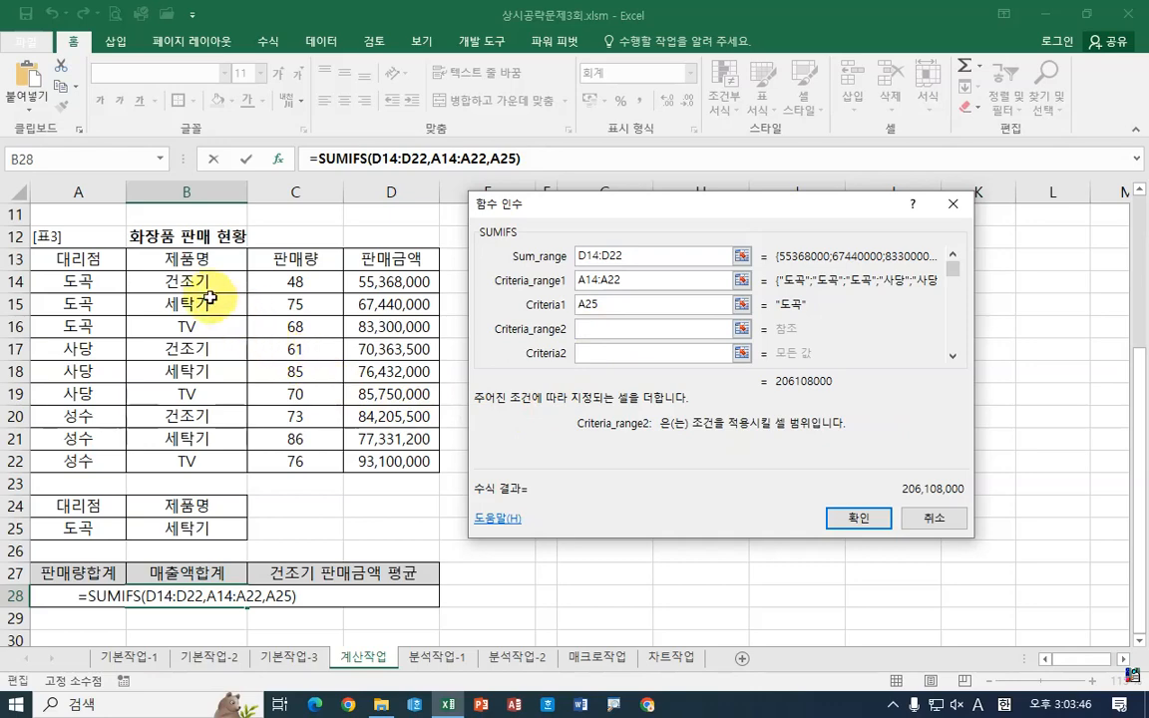
{"action": "left_click_drag", "start_coordinate": [189, 279], "coordinate": [215, 456]}
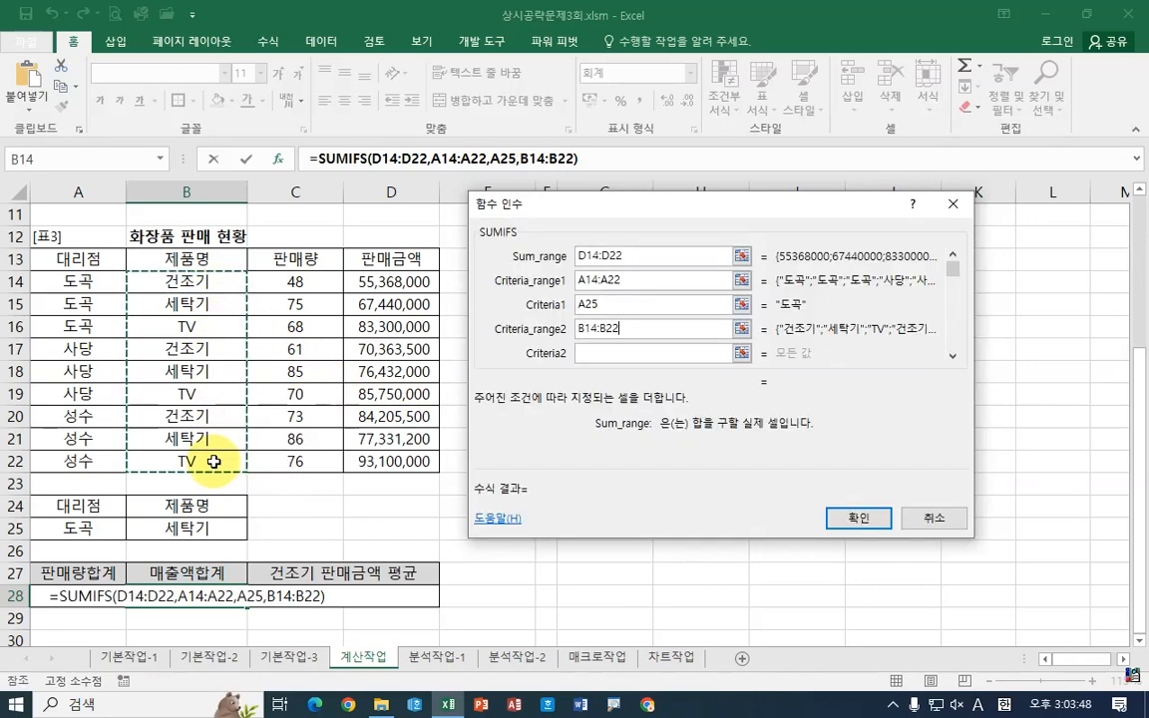
{"action": "key", "text": "Tab"}
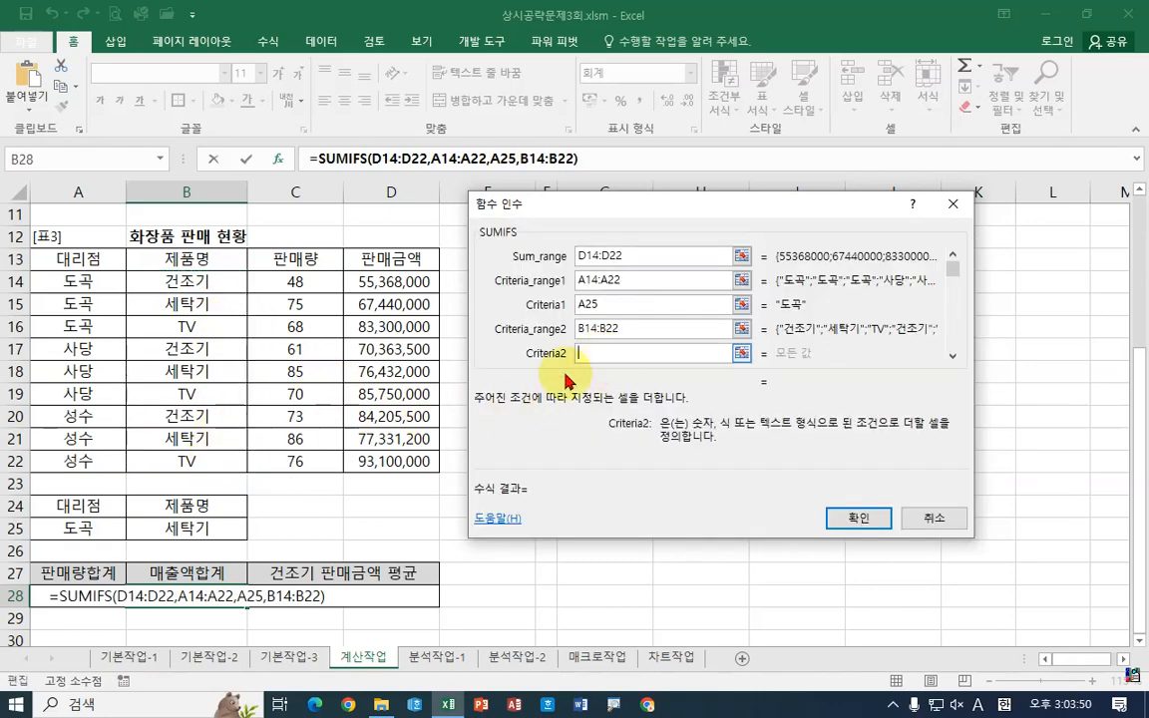
{"action": "left_click", "coordinate": [214, 529]}
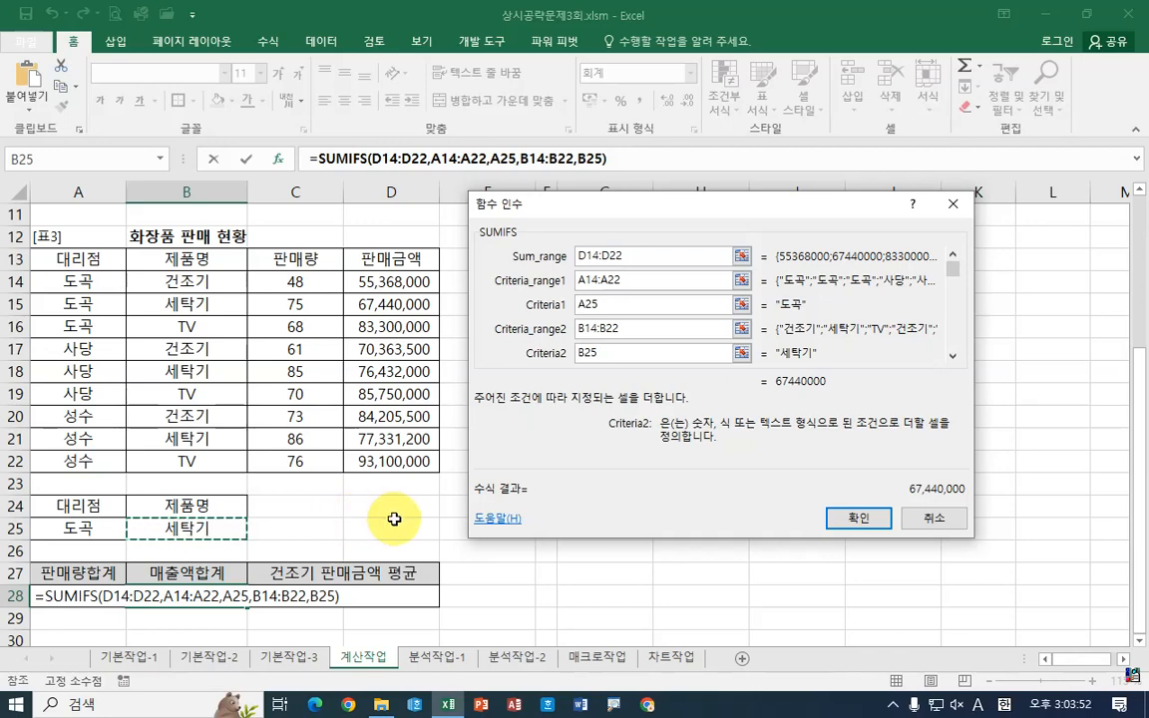
{"action": "left_click", "coordinate": [862, 519]}
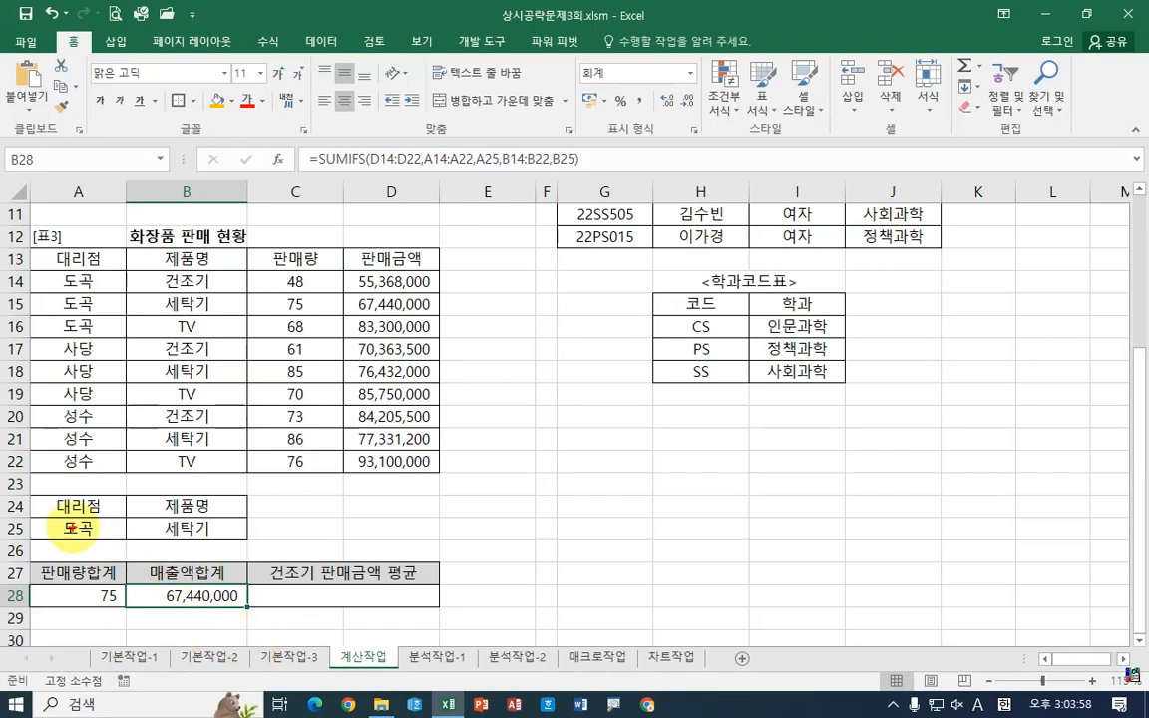
Compare the 판매량합계 formula in A28 with the 매출액합계 formula in B28
{"action": "mouse_move", "coordinate": [26, 515]}
{"action": "left_mouse_down"}
{"action": "mouse_move", "coordinate": [254, 541]}
{"action": "mouse_move", "coordinate": [200, 623]}
{"action": "mouse_move", "coordinate": [206, 557]}
{"action": "mouse_move", "coordinate": [239, 540]}
{"action": "left_mouse_up"}
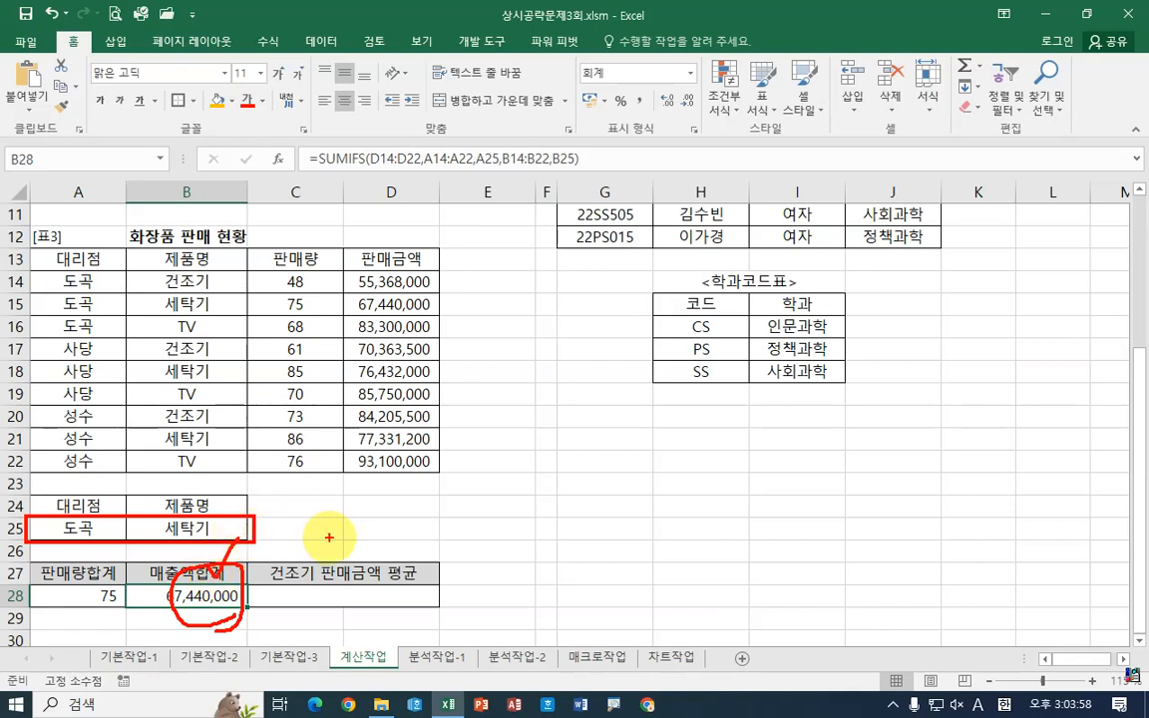
{"action": "key", "text": "Escape"}
{"action": "left_click", "coordinate": [314, 519]}
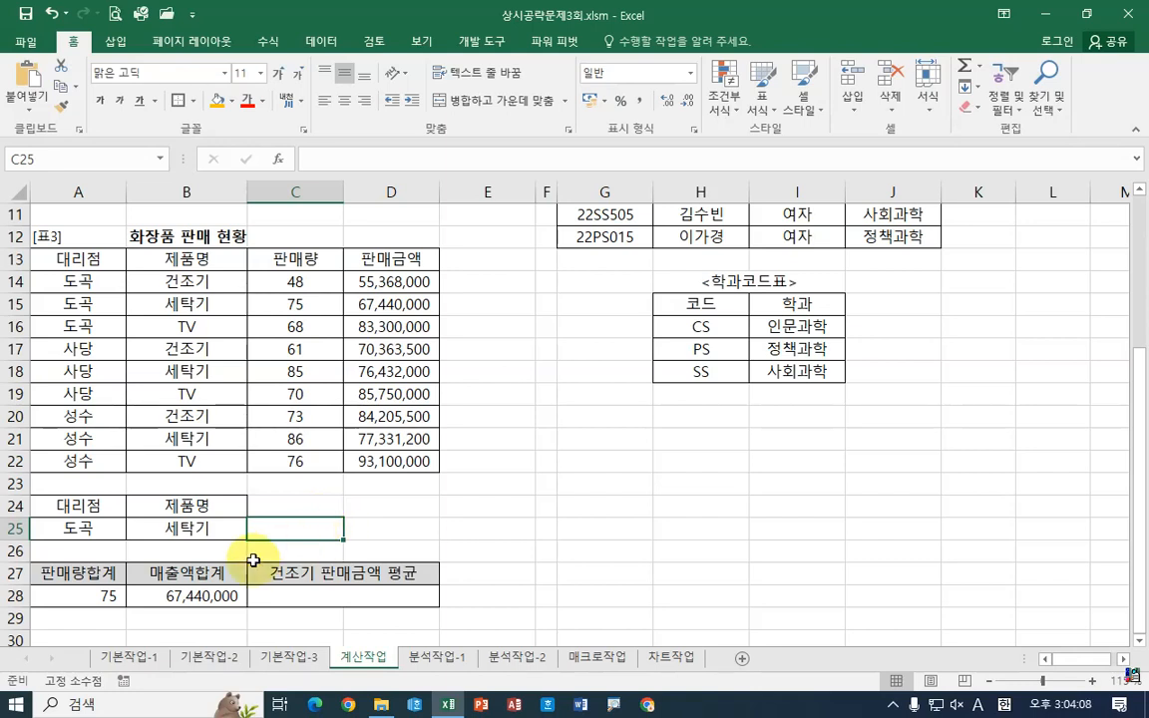
{"action": "left_click", "coordinate": [95, 594]}
{"action": "left_click", "coordinate": [170, 597]}
{"action": "left_click", "coordinate": [99, 597]}
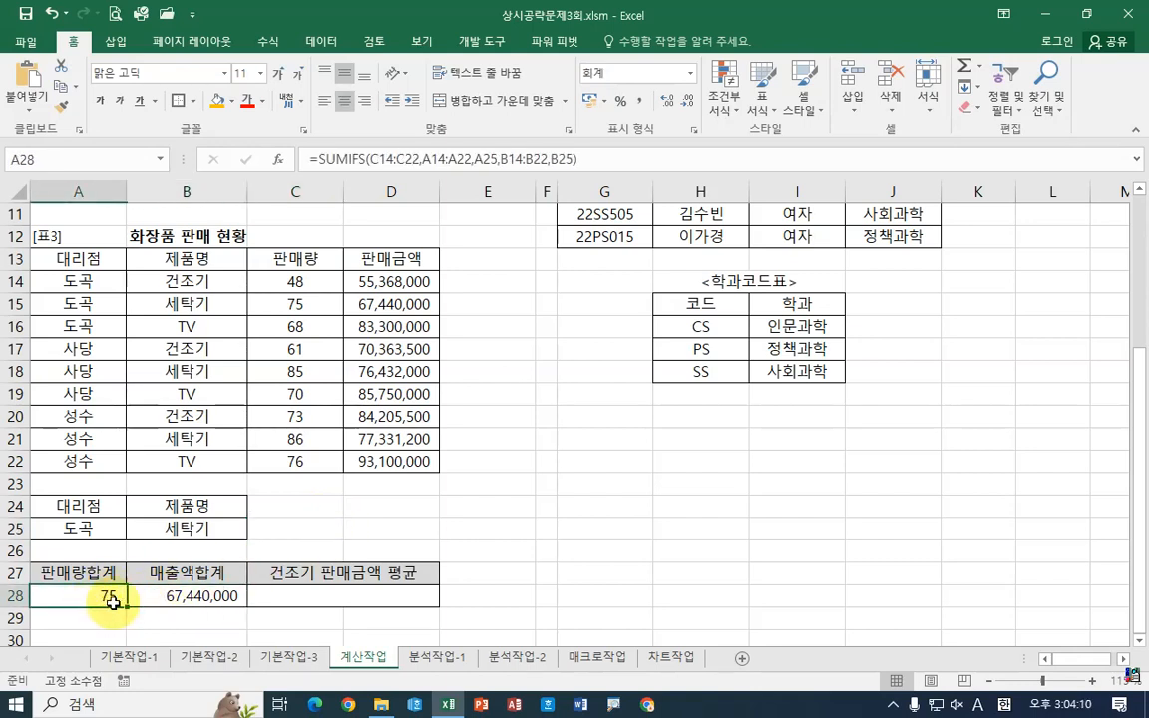
{"action": "left_click", "coordinate": [186, 597]}
{"action": "left_click", "coordinate": [299, 529]}
{"action": "left_click", "coordinate": [109, 596]}
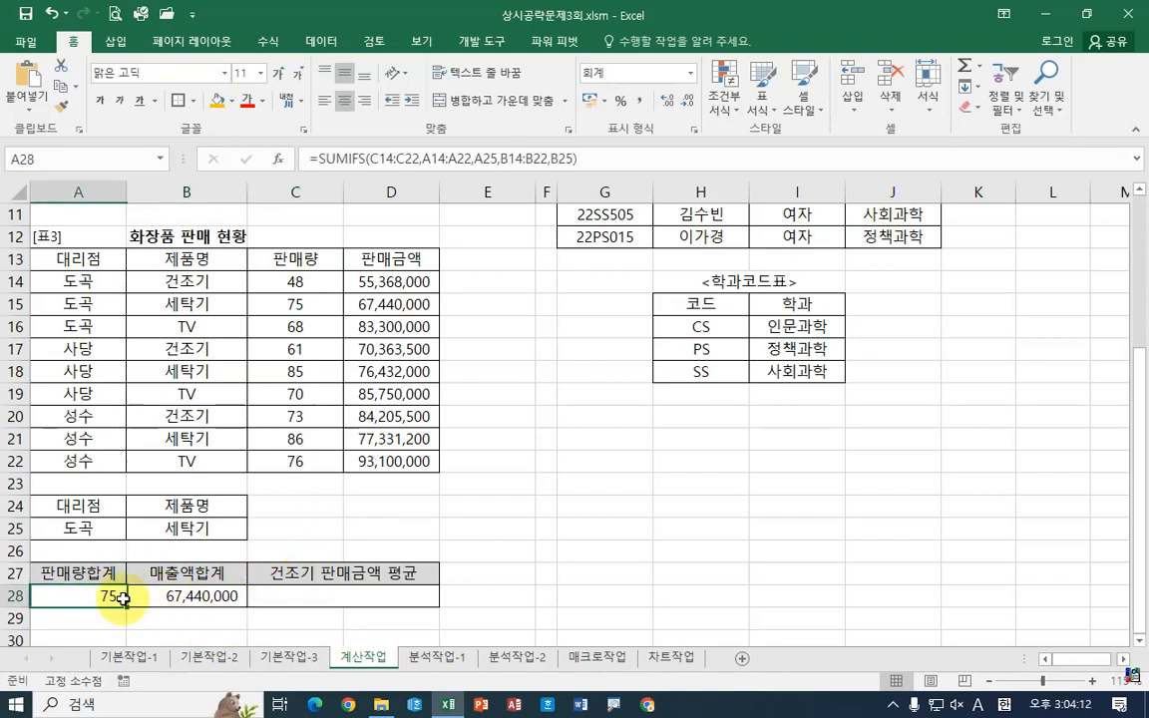
{"action": "left_click", "coordinate": [169, 596]}
{"action": "left_click", "coordinate": [95, 595]}
{"action": "left_click", "coordinate": [197, 597]}
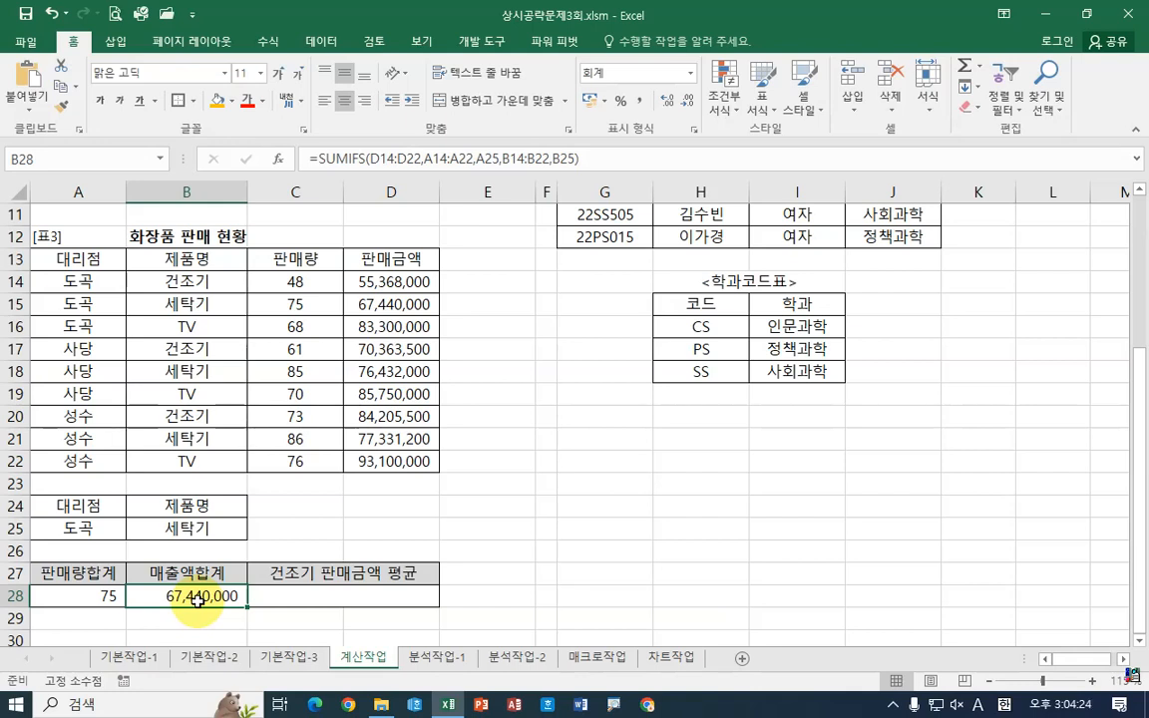
Clear B28, fill the 판매량합계 formula from A28 across into it, and inspect the references of the copied formula
{"action": "key", "text": "Delete"}
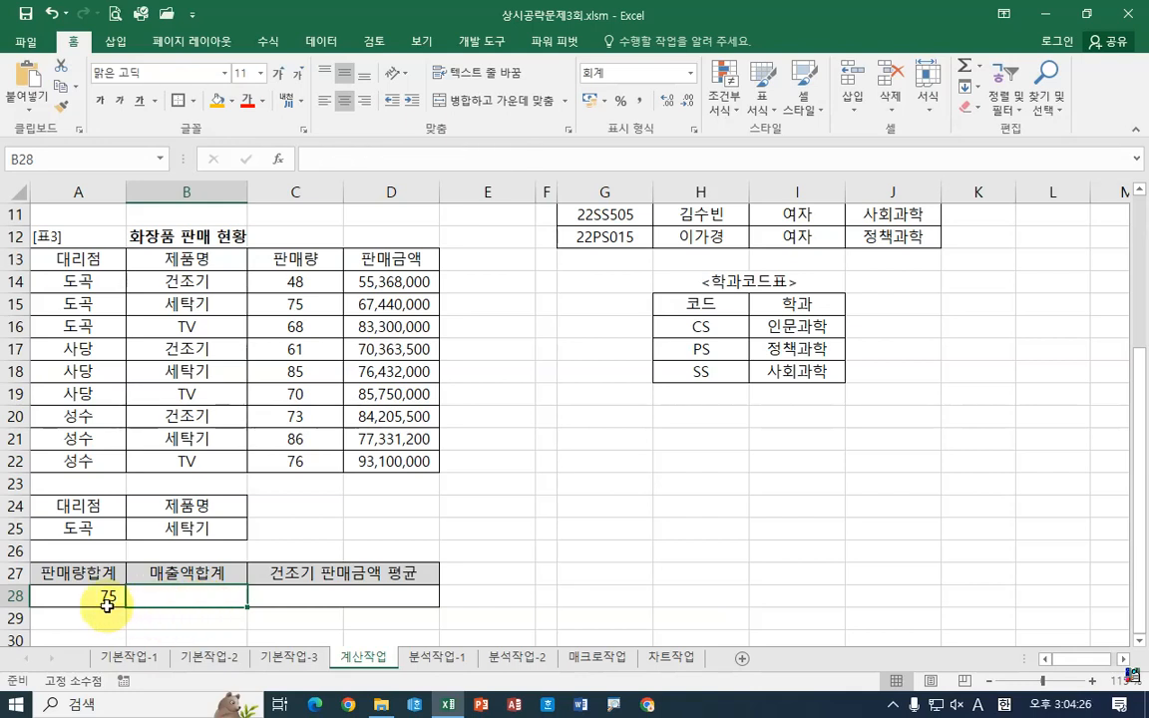
{"action": "left_click", "coordinate": [100, 599]}
{"action": "left_click_drag", "start_coordinate": [129, 608], "coordinate": [231, 613]}
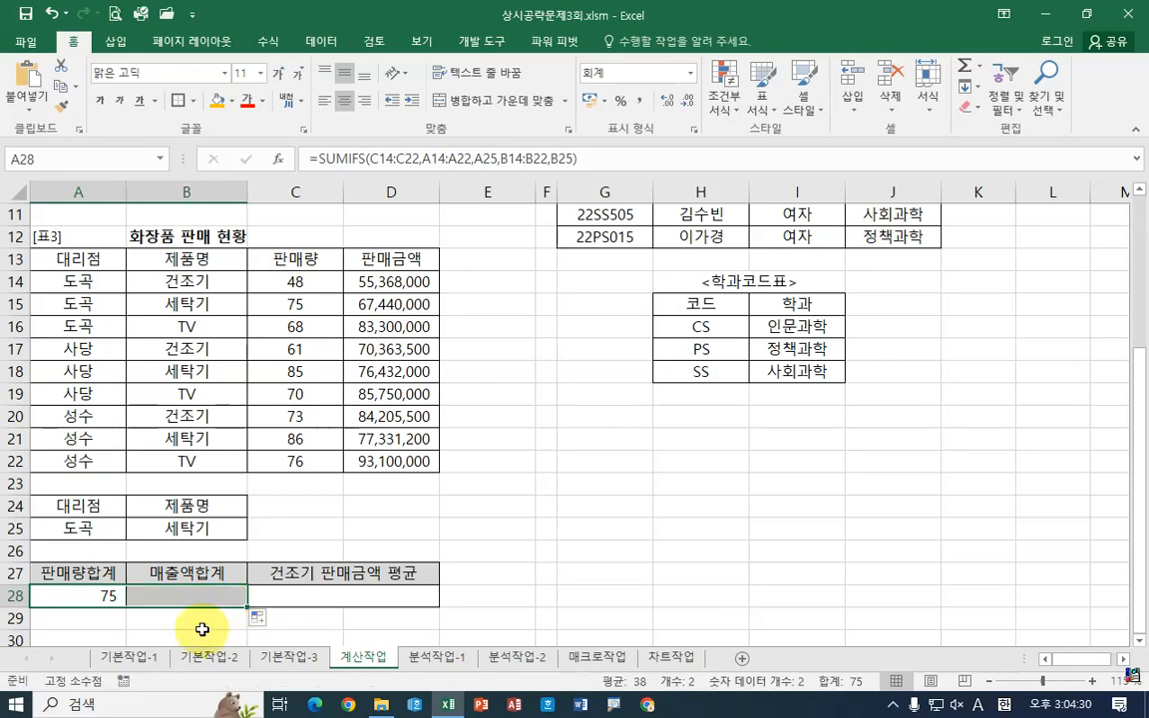
{"action": "left_click", "coordinate": [199, 615]}
{"action": "key", "text": "Up"}
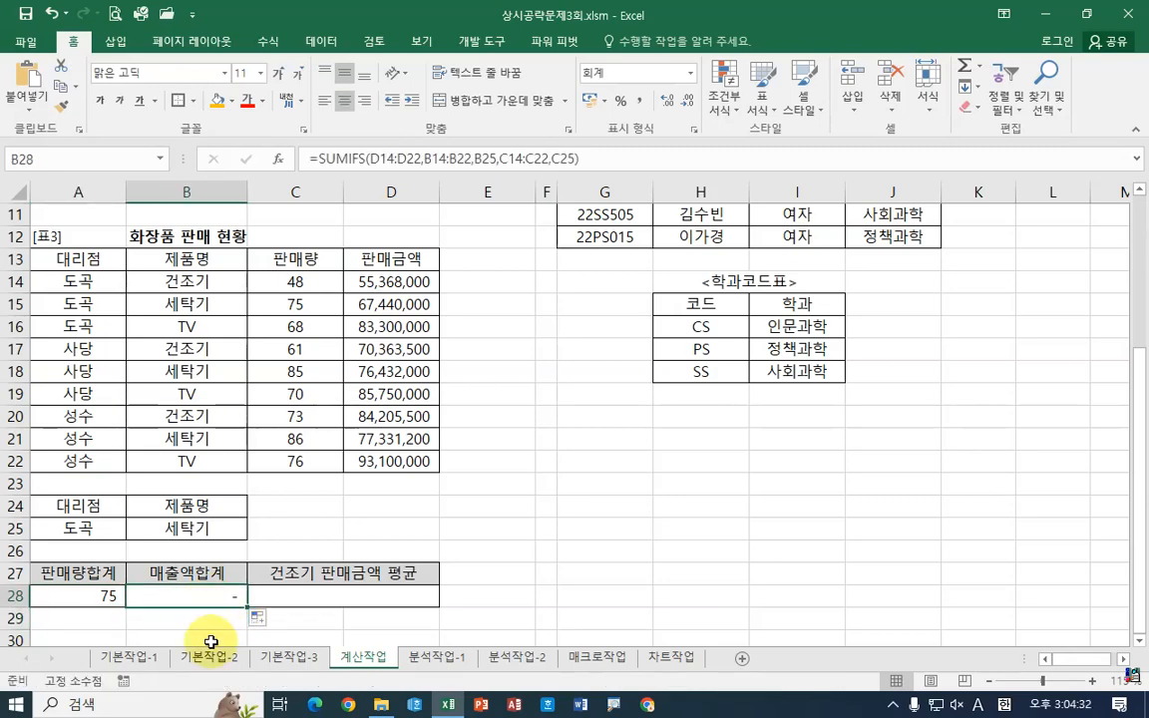
{"action": "left_click", "coordinate": [420, 159]}
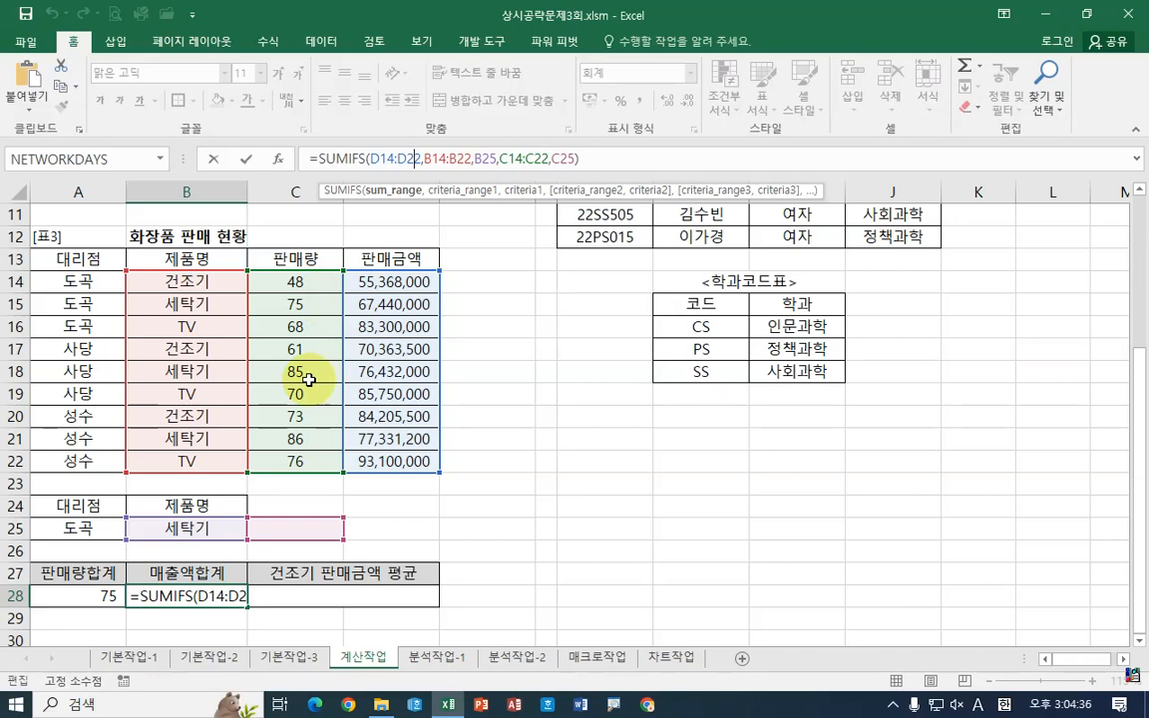
{"action": "key", "text": "Escape"}
Clear the 판매량합계 and 매출액합계 formulas from A28:B28
{"action": "left_click_drag", "start_coordinate": [102, 590], "coordinate": [193, 597]}
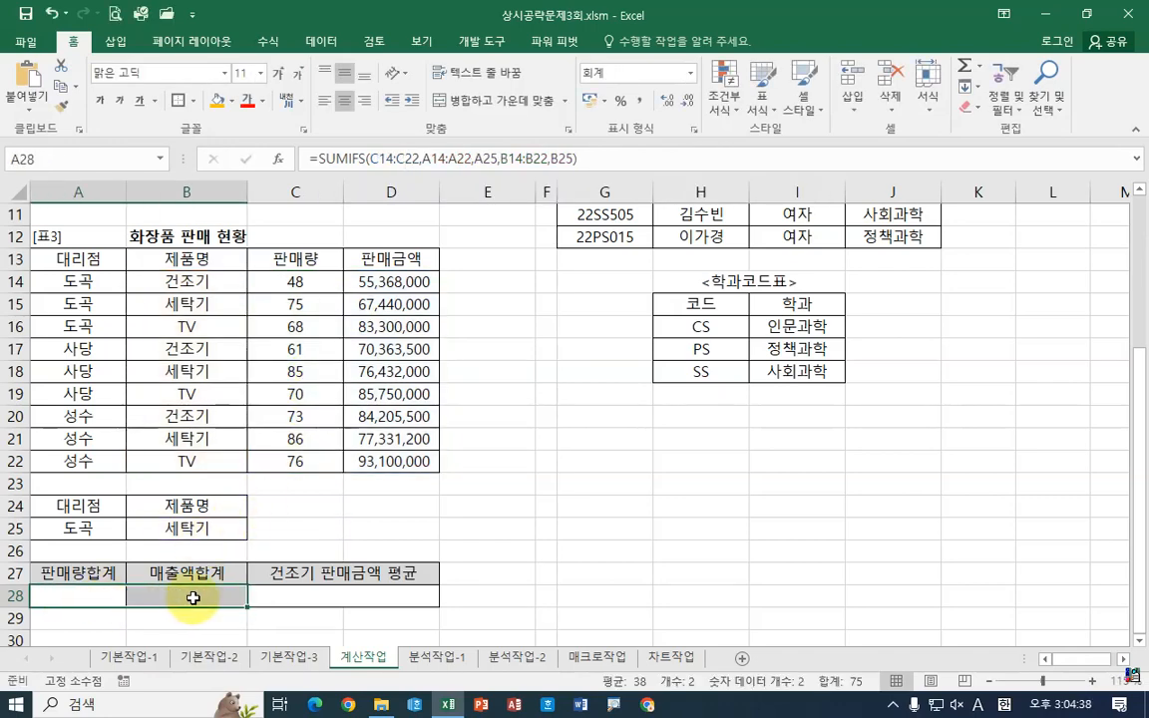
{"action": "key", "text": "Delete"}
{"action": "left_click", "coordinate": [90, 599]}
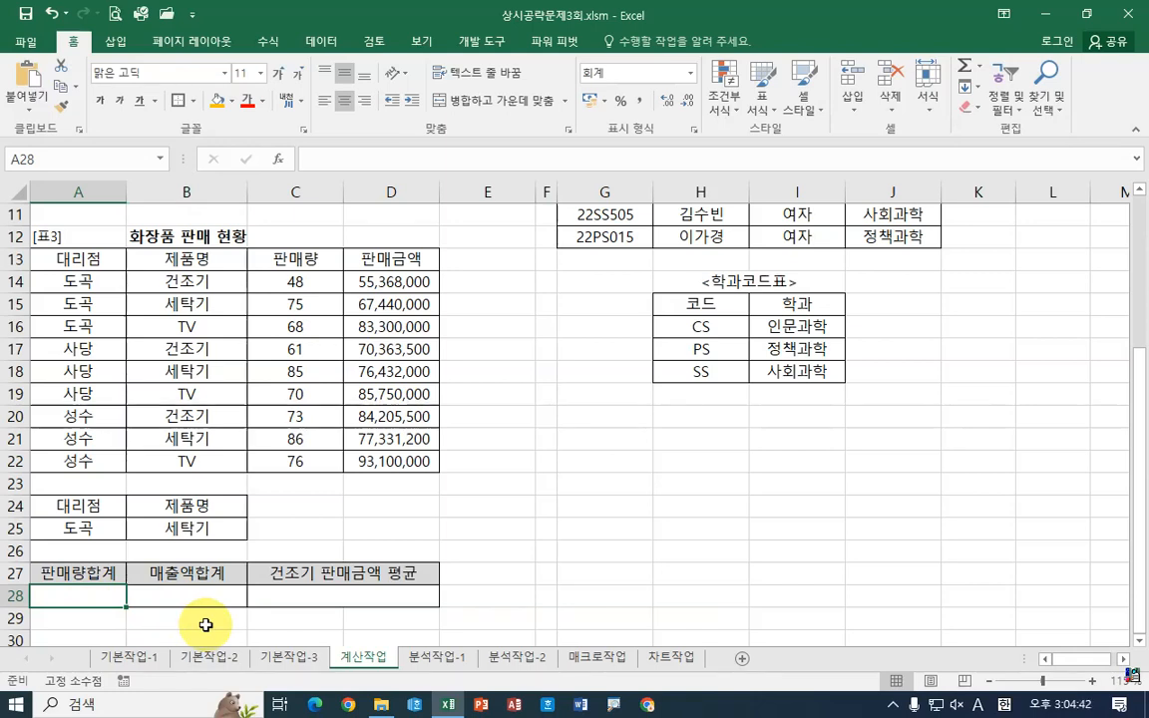
{"action": "left_click_drag", "start_coordinate": [125, 608], "coordinate": [166, 602]}
{"action": "mouse_move", "coordinate": [65, 269]}
{"action": "left_mouse_down"}
{"action": "mouse_move", "coordinate": [153, 432]}
{"action": "mouse_move", "coordinate": [138, 479]}
{"action": "mouse_move", "coordinate": [193, 445]}
{"action": "mouse_move", "coordinate": [169, 455]}
{"action": "left_mouse_up"}
{"action": "mouse_move", "coordinate": [186, 383]}
{"action": "left_mouse_down"}
{"action": "mouse_move", "coordinate": [313, 385]}
{"action": "mouse_move", "coordinate": [273, 407]}
{"action": "left_mouse_up"}
{"action": "left_click_drag", "start_coordinate": [330, 347], "coordinate": [434, 354]}
{"action": "left_click_drag", "start_coordinate": [406, 330], "coordinate": [410, 381]}
{"action": "mouse_move", "coordinate": [42, 517]}
{"action": "left_mouse_down"}
{"action": "mouse_move", "coordinate": [118, 541]}
{"action": "mouse_move", "coordinate": [98, 532]}
{"action": "mouse_move", "coordinate": [105, 540]}
{"action": "mouse_move", "coordinate": [166, 523]}
{"action": "mouse_move", "coordinate": [169, 533]}
{"action": "left_mouse_up"}
{"action": "left_click_drag", "start_coordinate": [62, 601], "coordinate": [231, 604]}
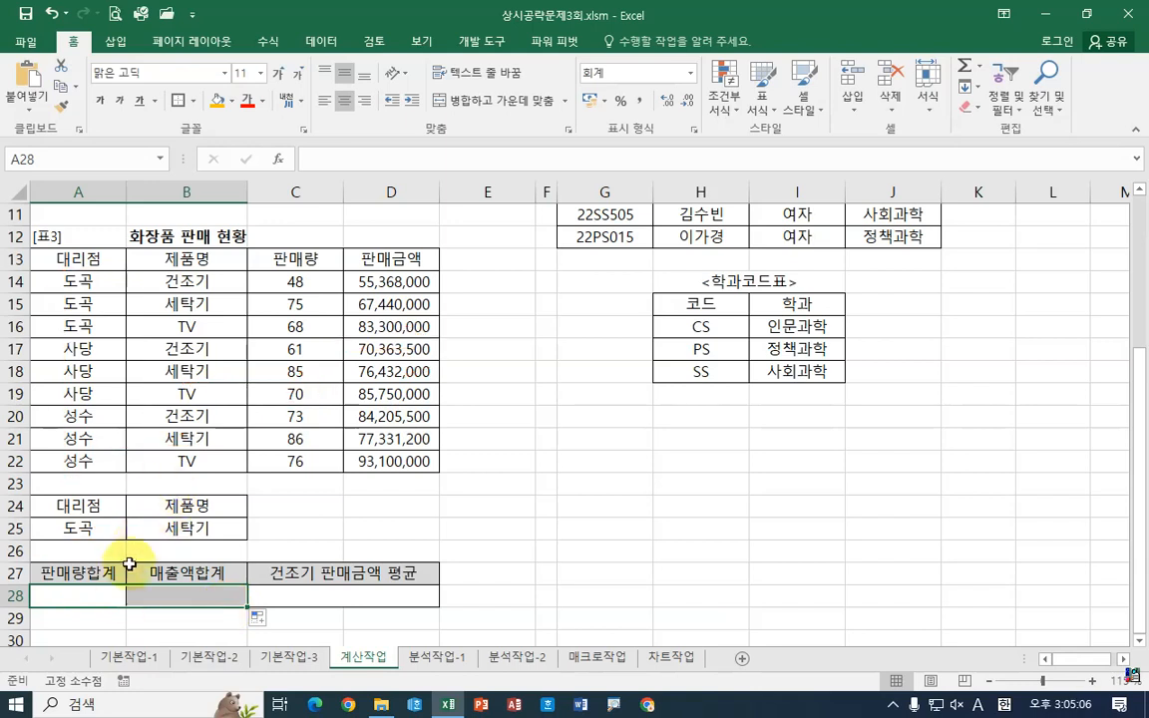
Start a SUMIFS function in A28 for 판매량합계 with the 판매량 data C14:C22 as the sum range
{"action": "left_click", "coordinate": [109, 597]}
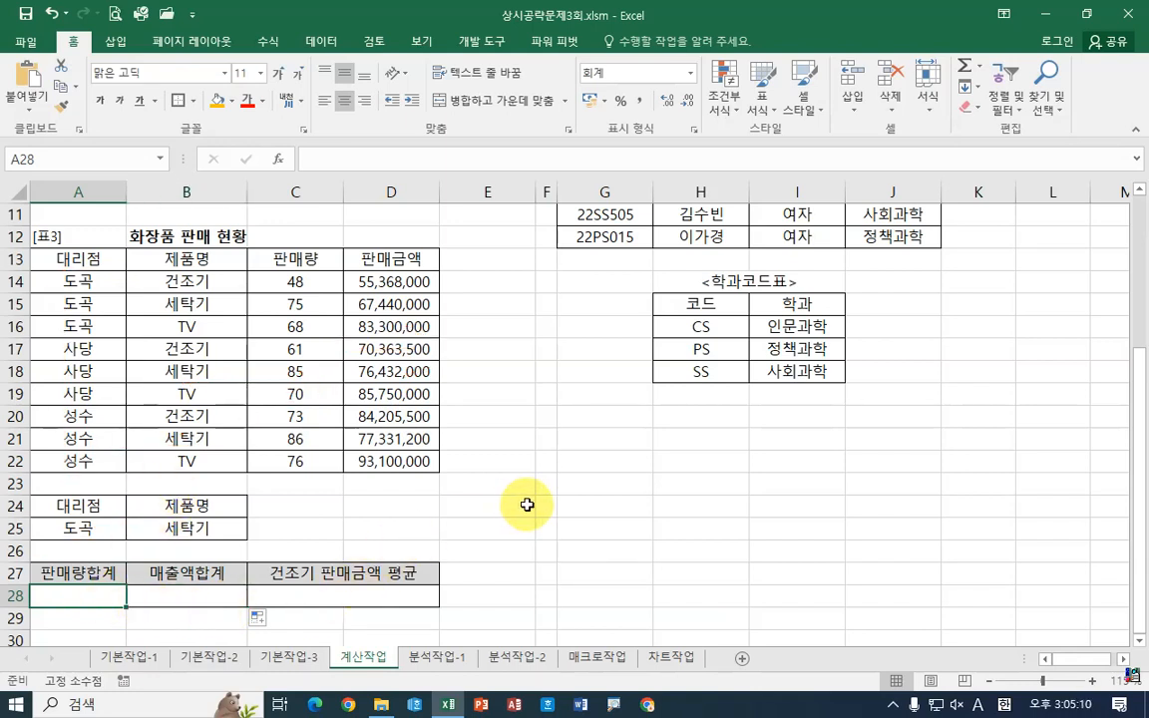
{"action": "type", "text": "="}
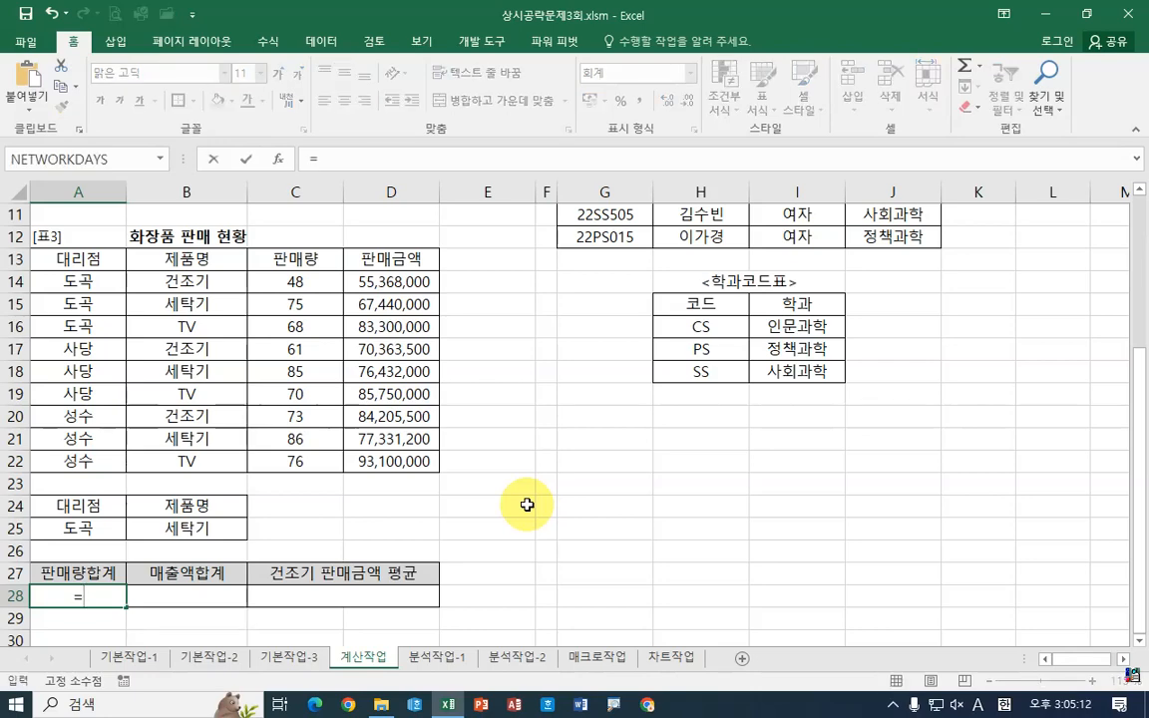
{"action": "type", "text": "sum"}
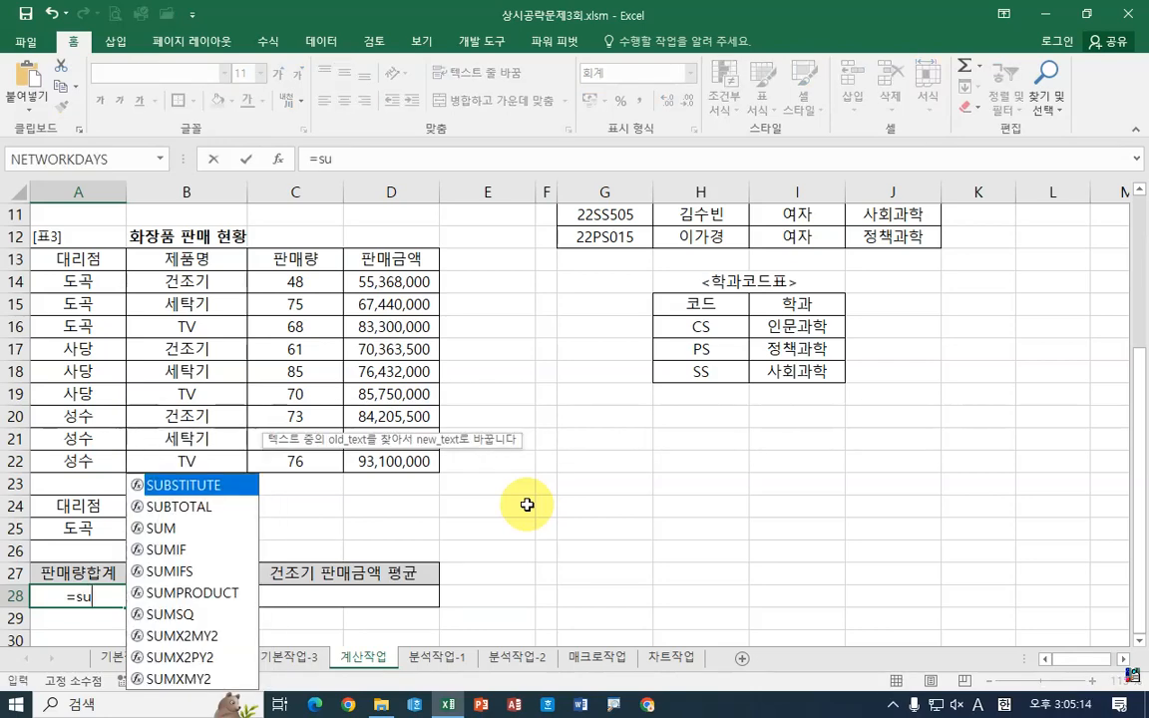
{"action": "double_click", "coordinate": [181, 571]}
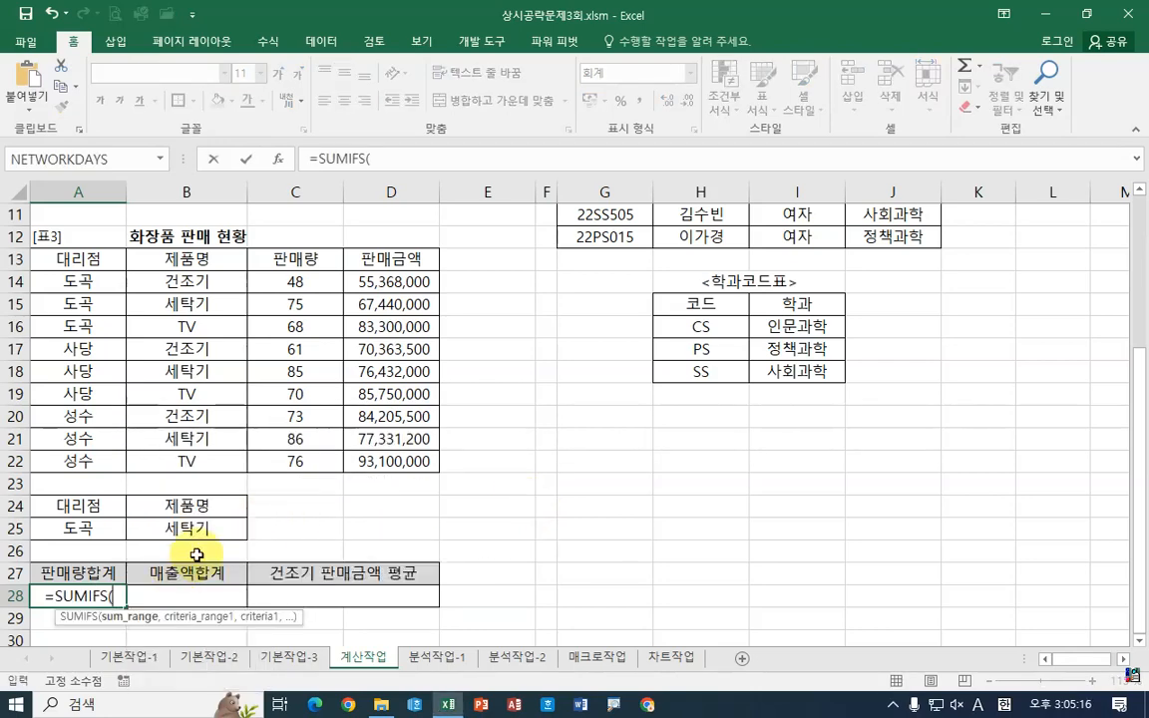
{"action": "left_click", "coordinate": [279, 158]}
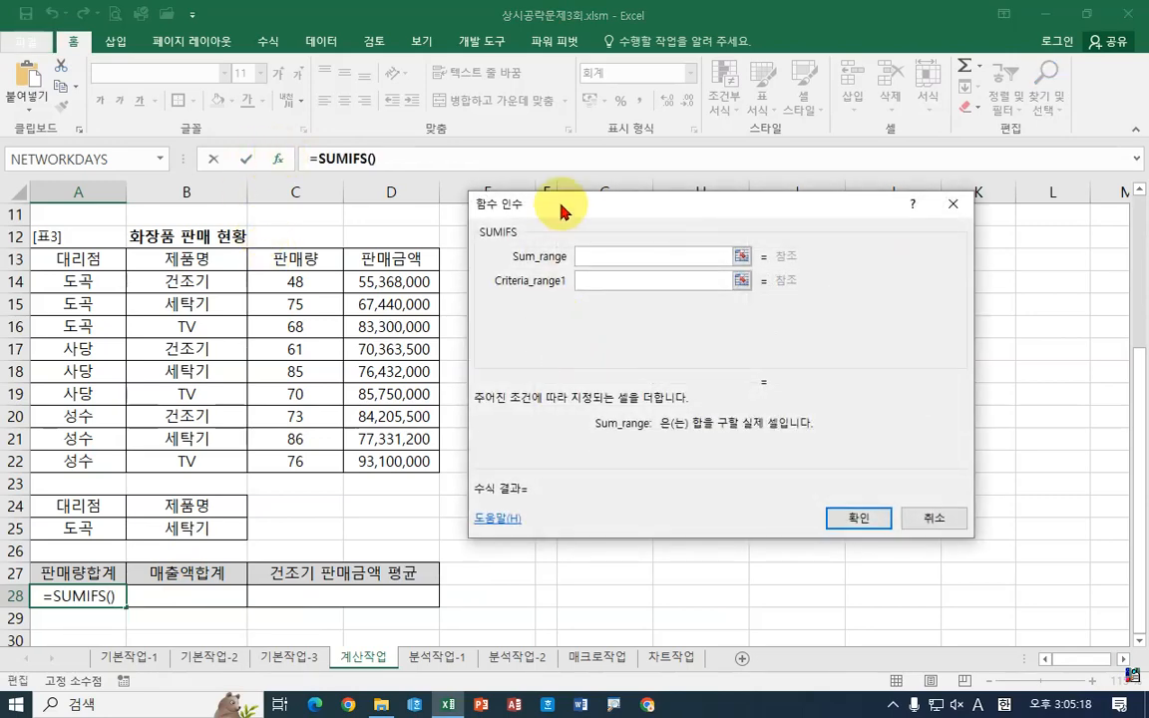
{"action": "left_click_drag", "start_coordinate": [560, 204], "coordinate": [565, 207]}
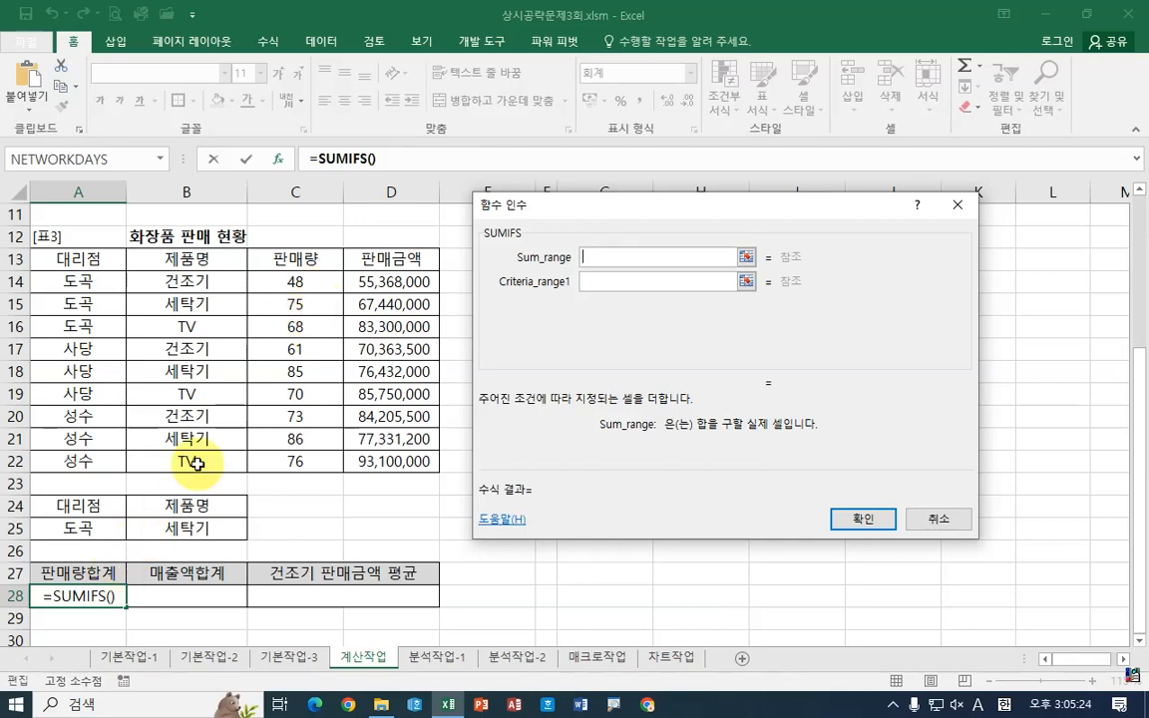
{"action": "left_click_drag", "start_coordinate": [298, 283], "coordinate": [313, 461]}
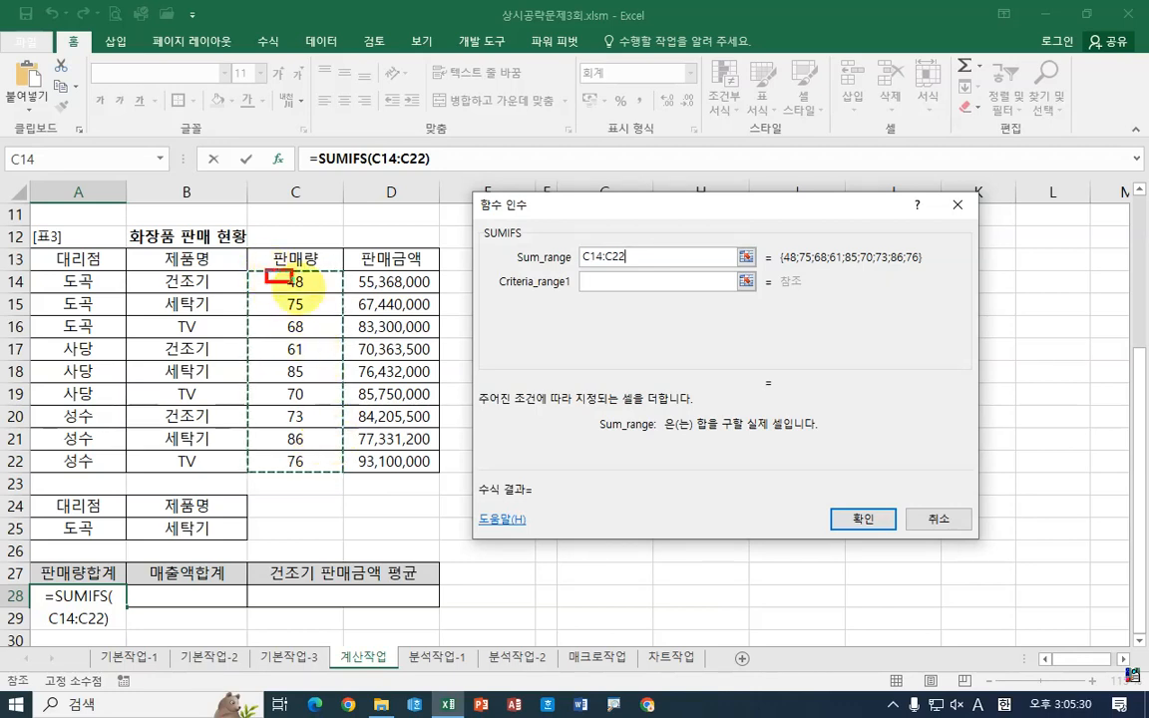
{"action": "mouse_move", "coordinate": [268, 268]}
{"action": "left_mouse_down"}
{"action": "mouse_move", "coordinate": [332, 502]}
{"action": "mouse_move", "coordinate": [332, 491]}
{"action": "left_mouse_up"}
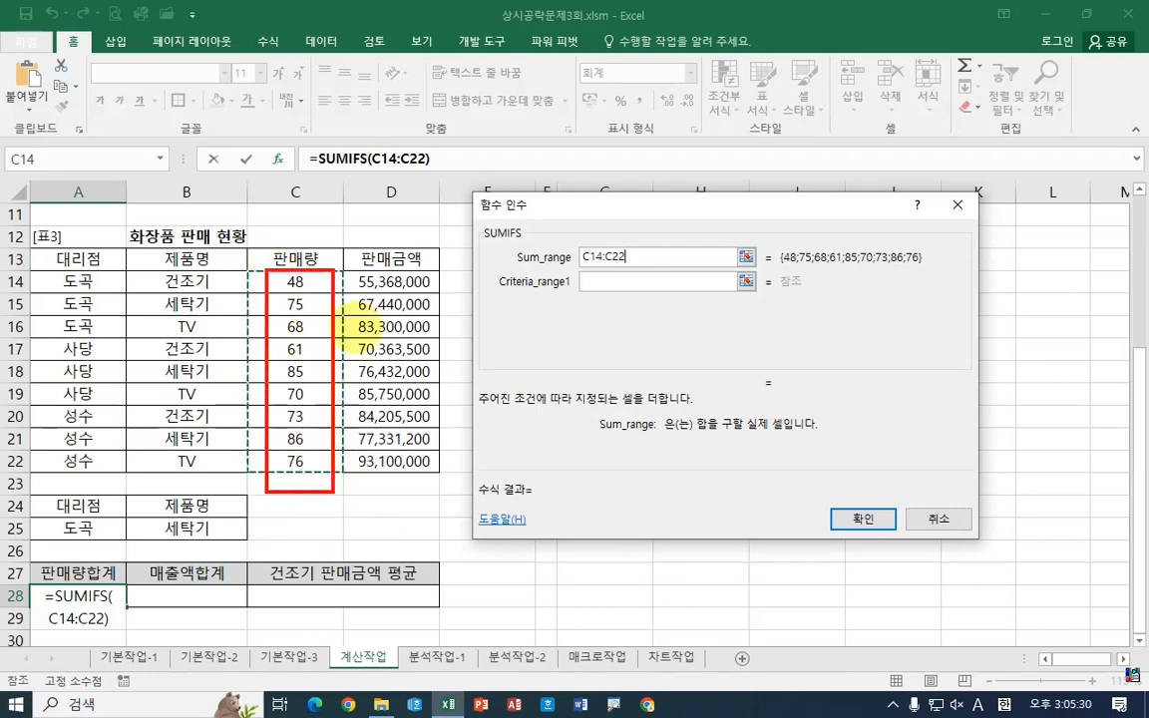
{"action": "mouse_move", "coordinate": [42, 587]}
{"action": "left_mouse_down"}
{"action": "mouse_move", "coordinate": [127, 605]}
{"action": "mouse_move", "coordinate": [245, 606]}
{"action": "left_mouse_up"}
{"action": "left_click_drag", "start_coordinate": [113, 574], "coordinate": [152, 570]}
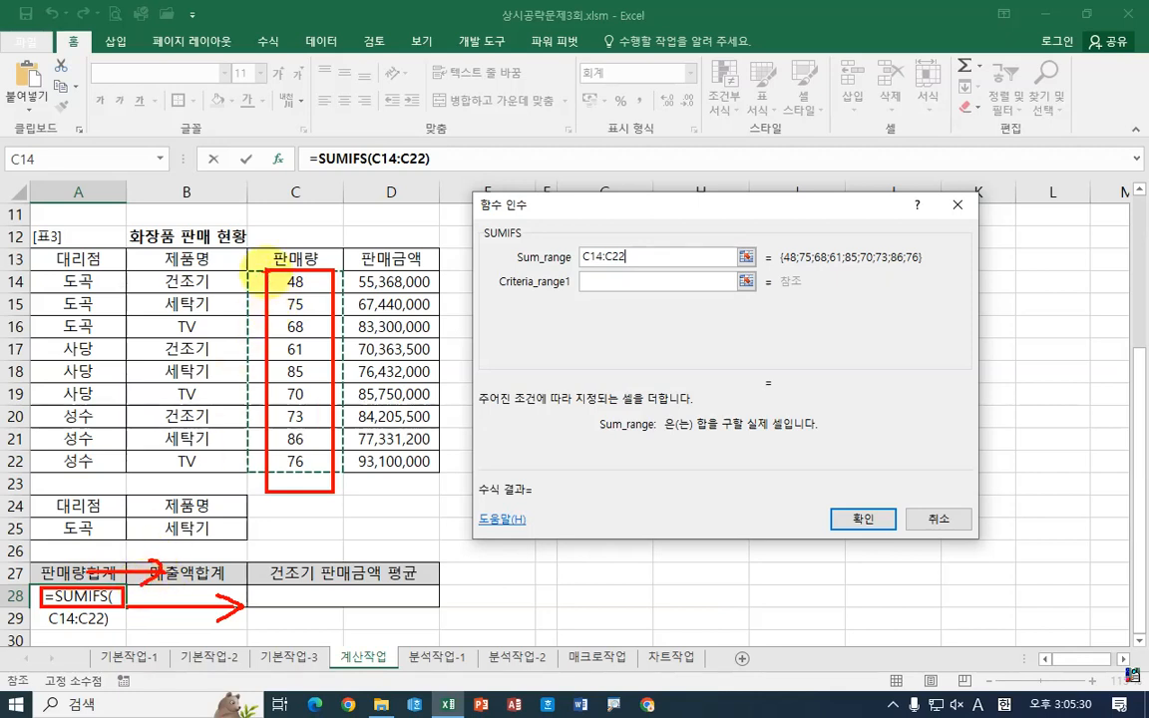
{"action": "left_click_drag", "start_coordinate": [325, 268], "coordinate": [315, 476]}
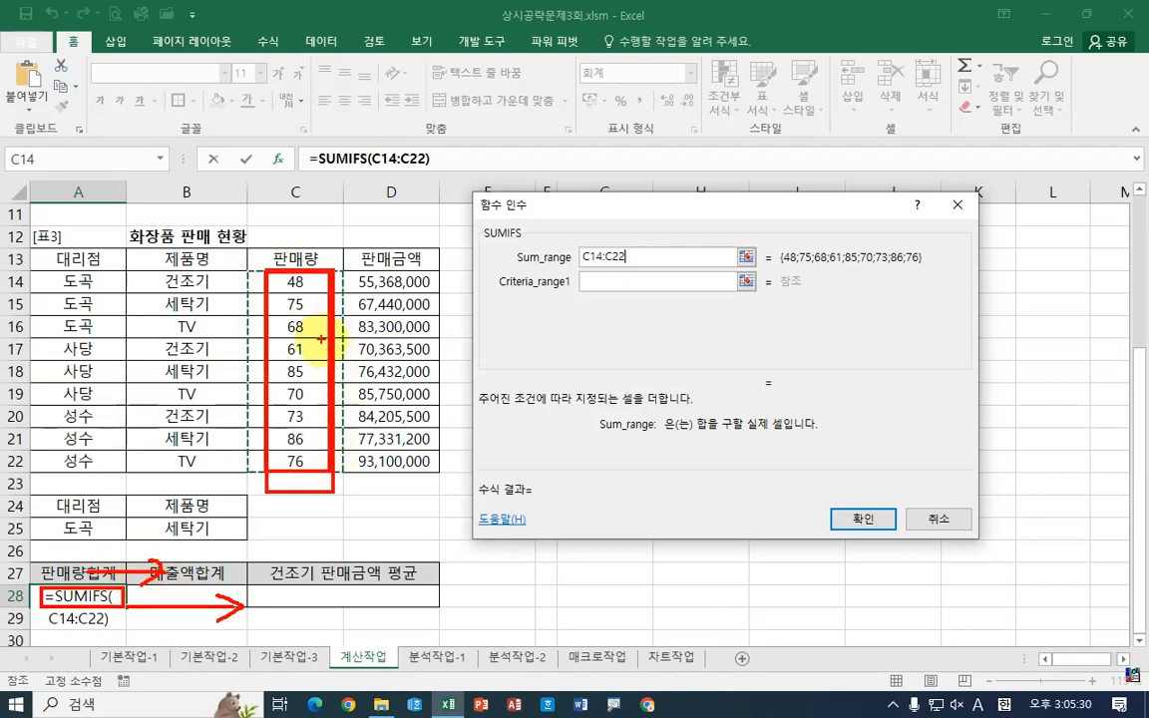
{"action": "left_click_drag", "start_coordinate": [333, 311], "coordinate": [395, 304]}
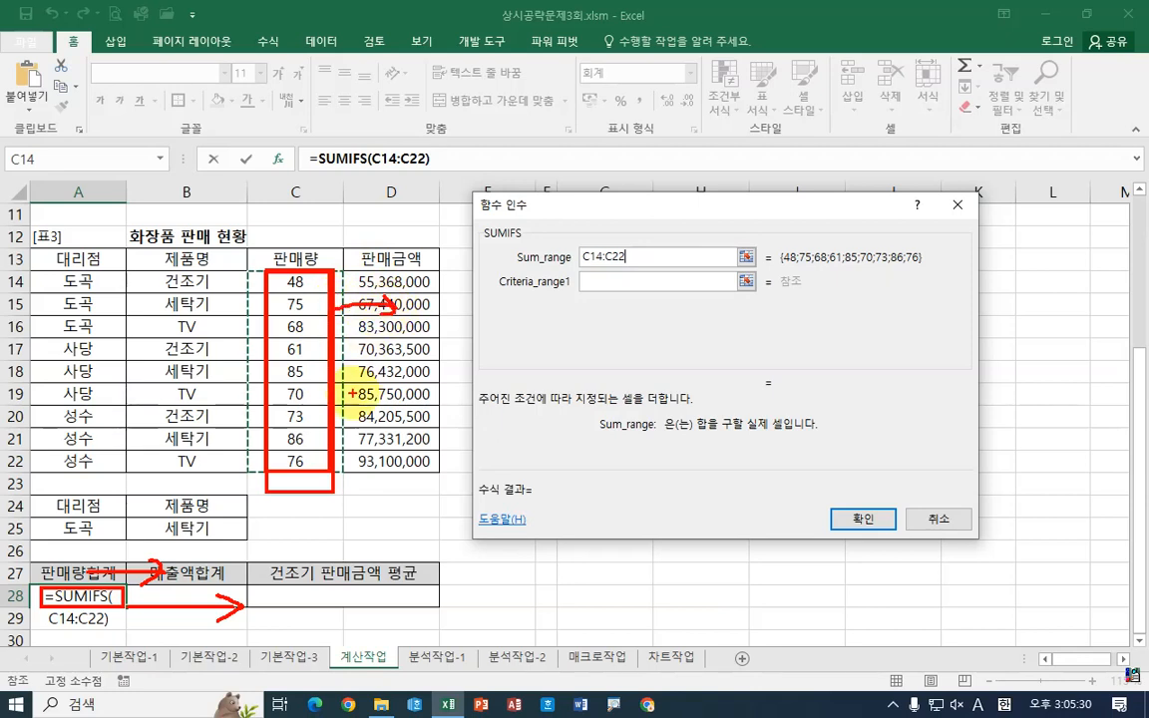
{"action": "left_click_drag", "start_coordinate": [351, 269], "coordinate": [434, 468]}
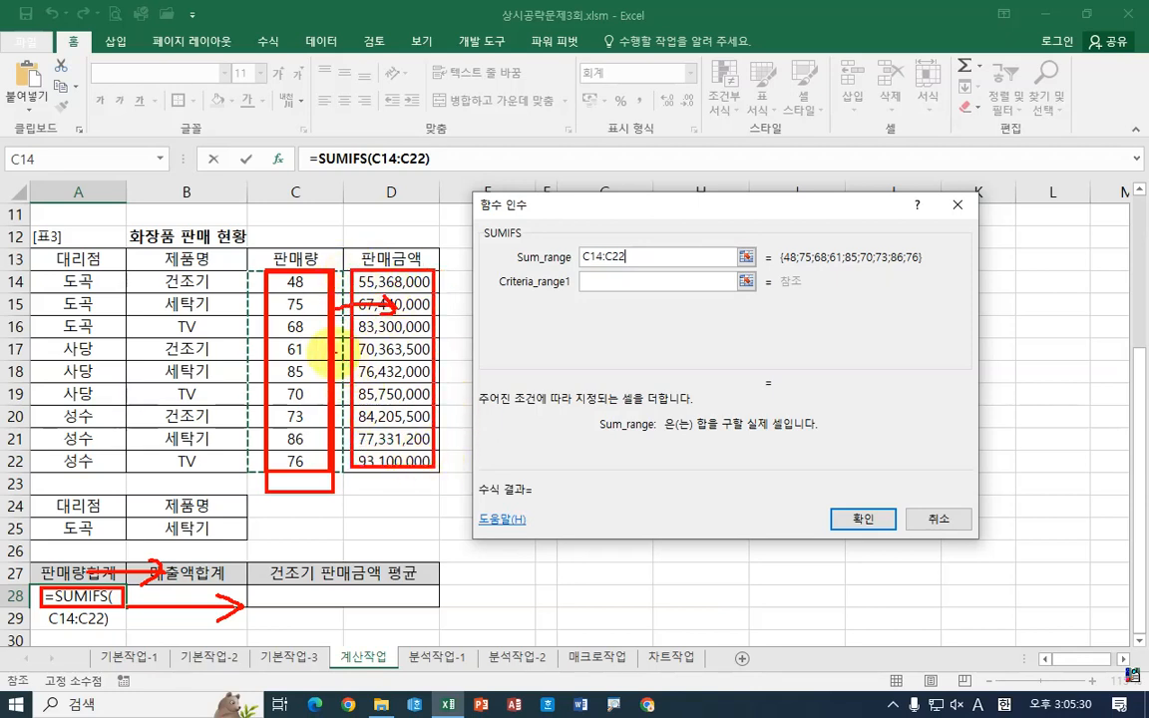
{"action": "left_click_drag", "start_coordinate": [333, 354], "coordinate": [375, 351]}
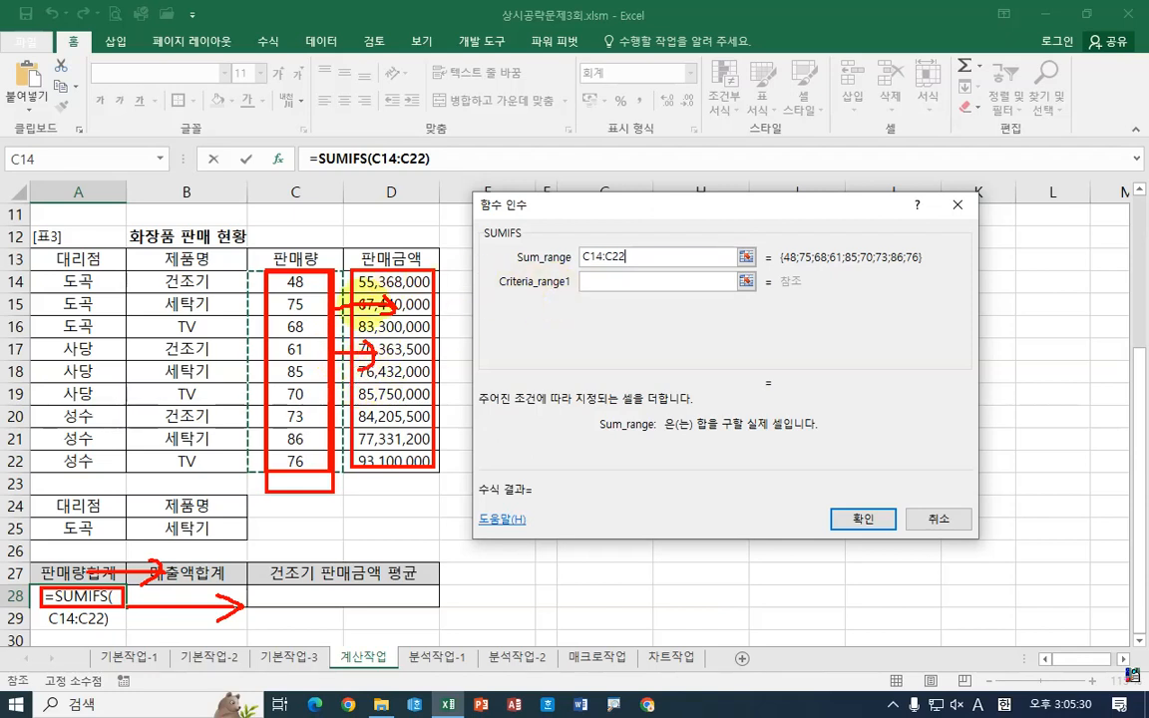
{"action": "left_click_drag", "start_coordinate": [583, 267], "coordinate": [662, 269]}
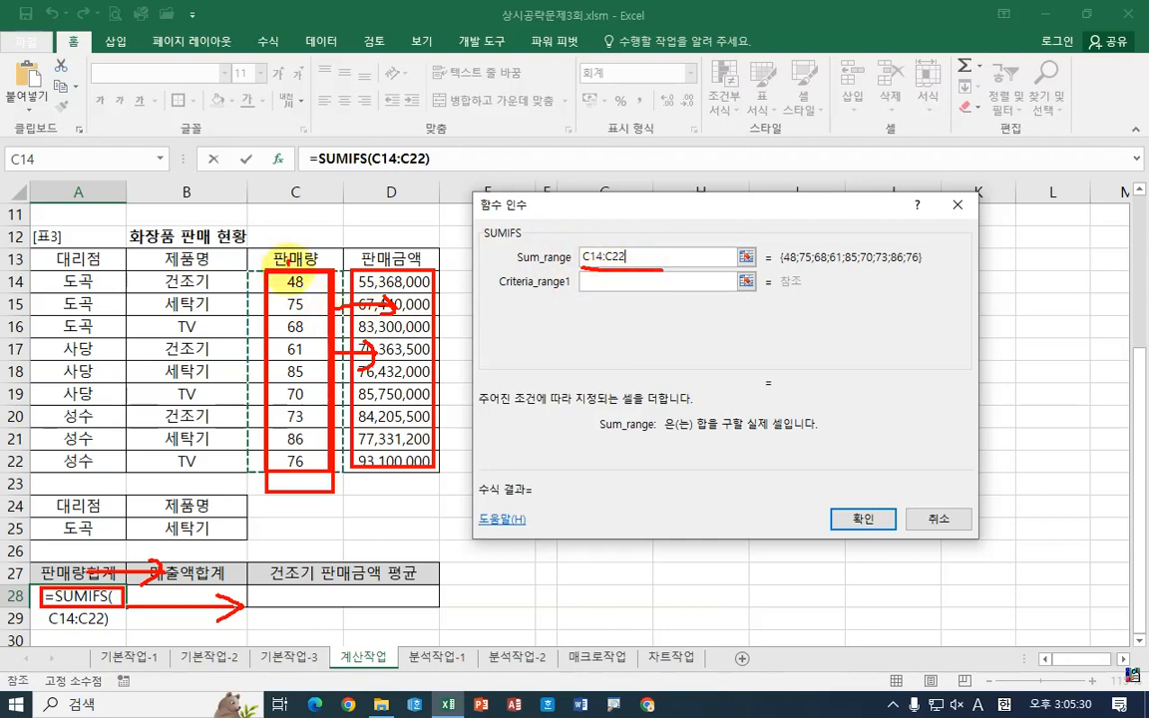
{"action": "mouse_move", "coordinate": [287, 258]}
{"action": "left_mouse_down"}
{"action": "mouse_move", "coordinate": [309, 237]}
{"action": "mouse_move", "coordinate": [371, 235]}
{"action": "mouse_move", "coordinate": [389, 254]}
{"action": "left_mouse_up"}
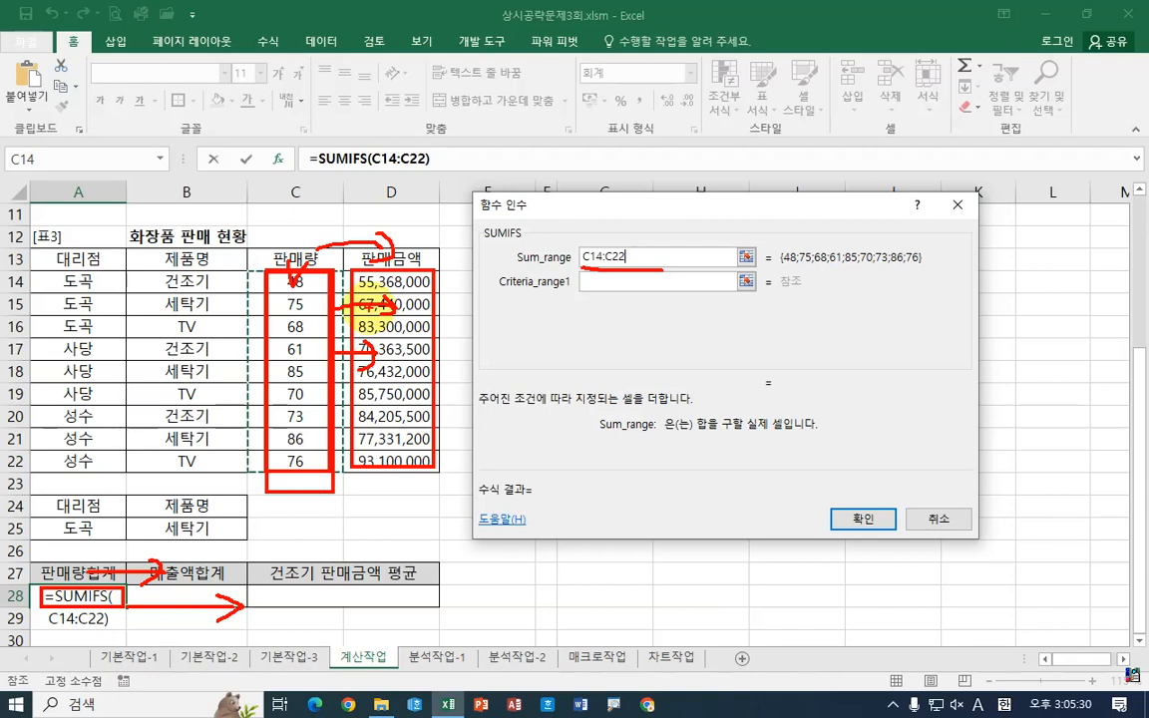
{"action": "key", "text": "Escape"}
Make the sum range of the SUMIFS function a row-absolute mixed reference, C$14:C$22
{"action": "left_click_drag", "start_coordinate": [644, 257], "coordinate": [491, 257]}
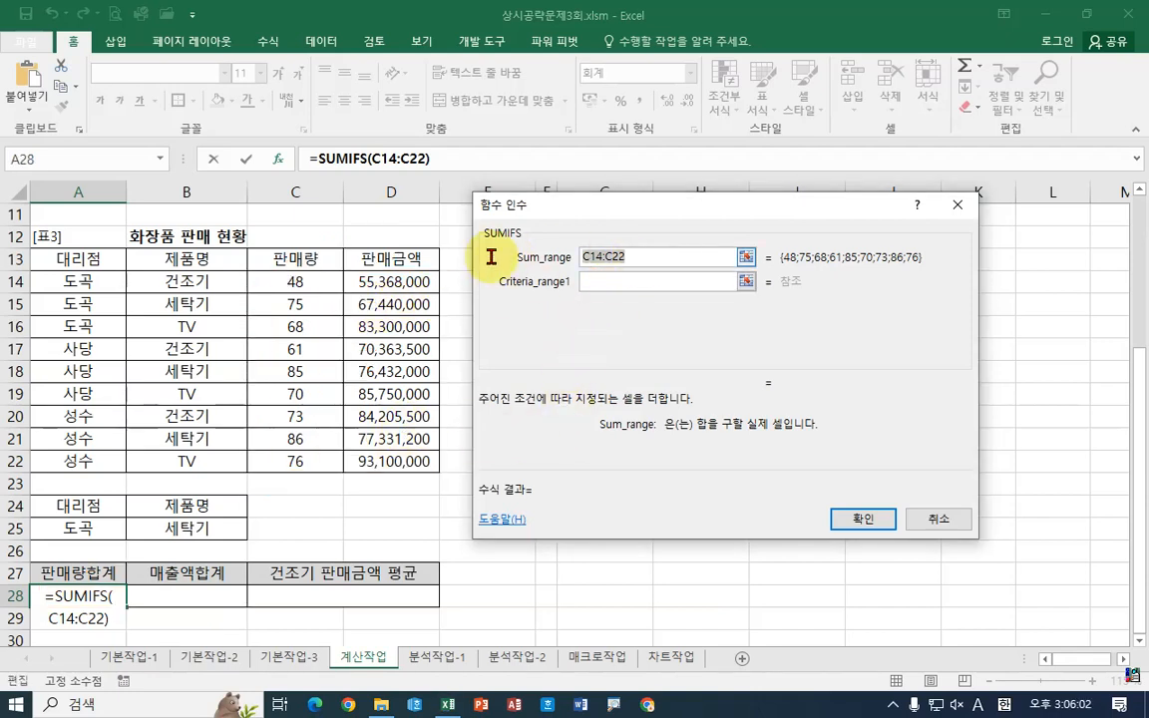
{"action": "key", "text": "F4"}
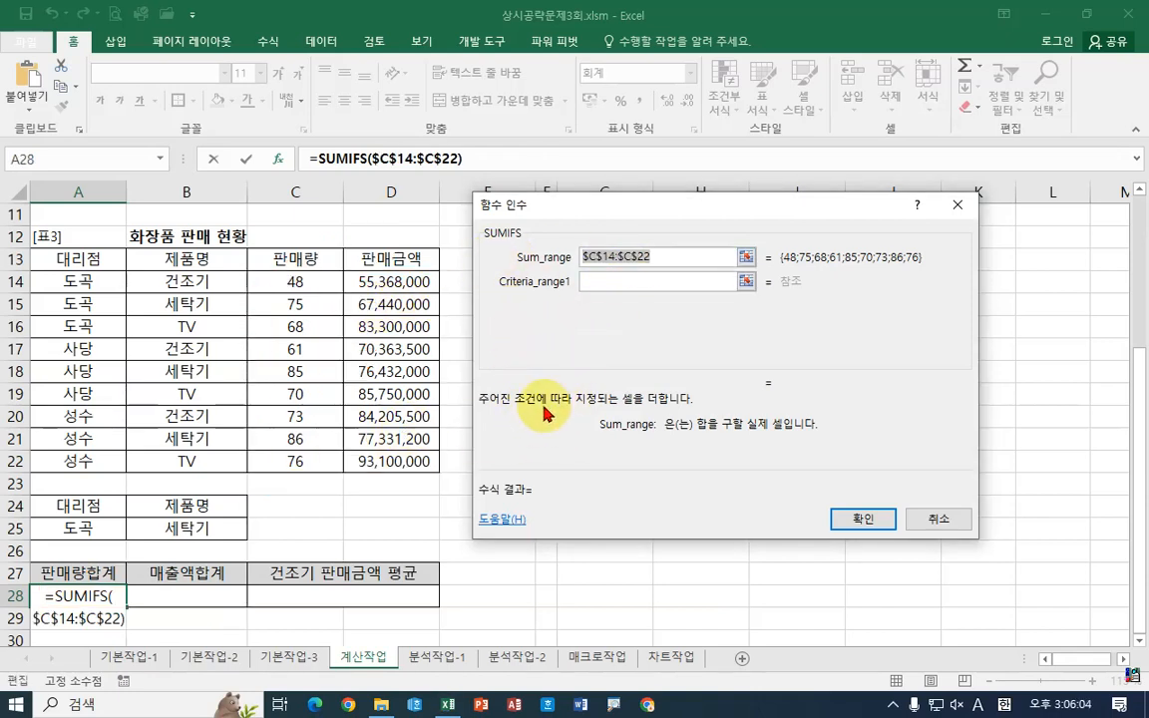
{"action": "key", "text": "F4"}
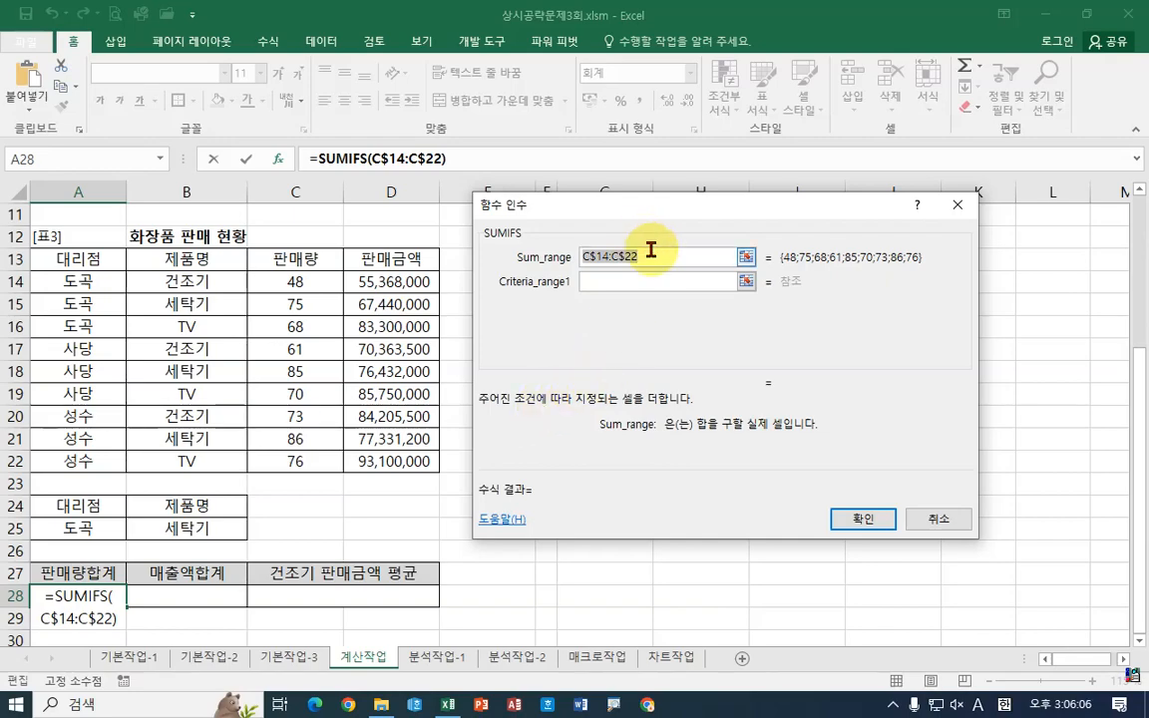
{"action": "key", "text": "ctrl+1"}
{"action": "left_click", "coordinate": [687, 264]}
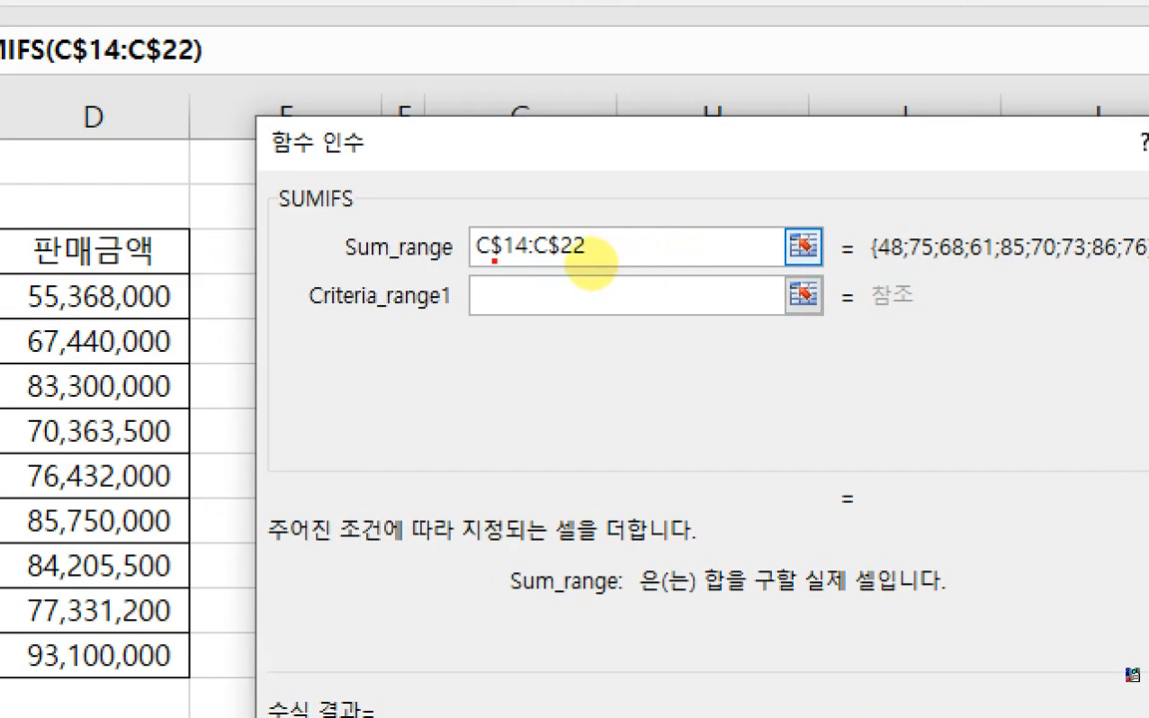
{"action": "left_click_drag", "start_coordinate": [589, 265], "coordinate": [637, 267]}
{"action": "left_click_drag", "start_coordinate": [610, 244], "coordinate": [611, 243]}
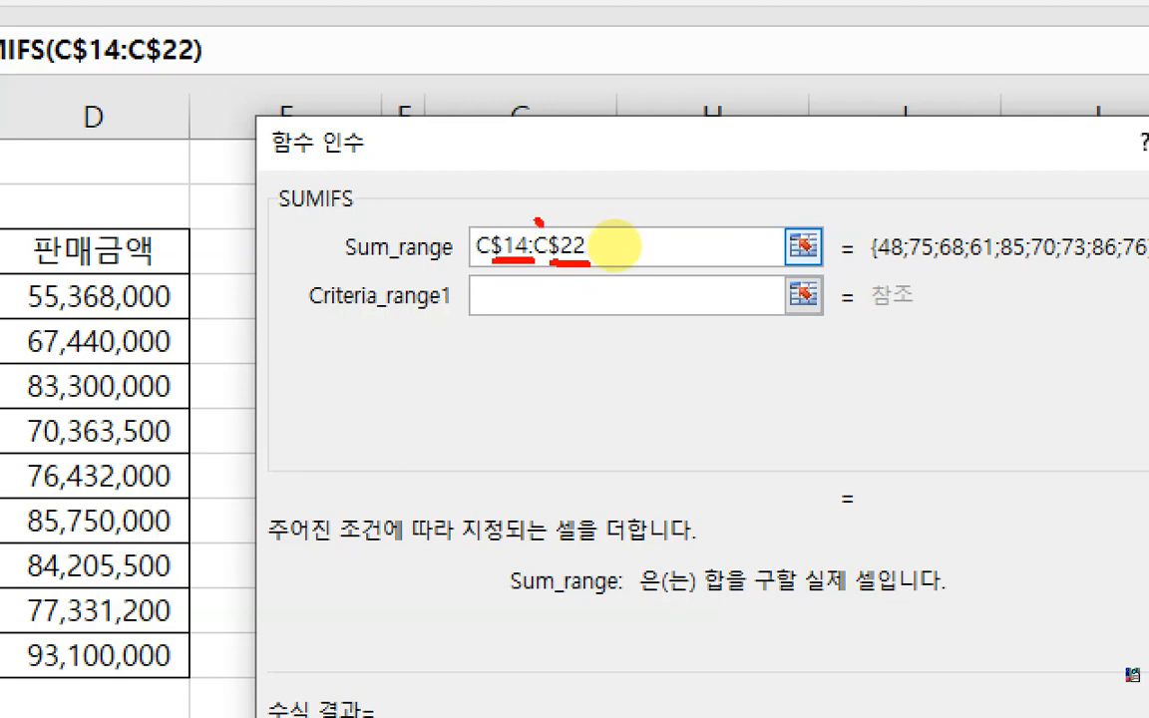
{"action": "left_click", "coordinate": [580, 240]}
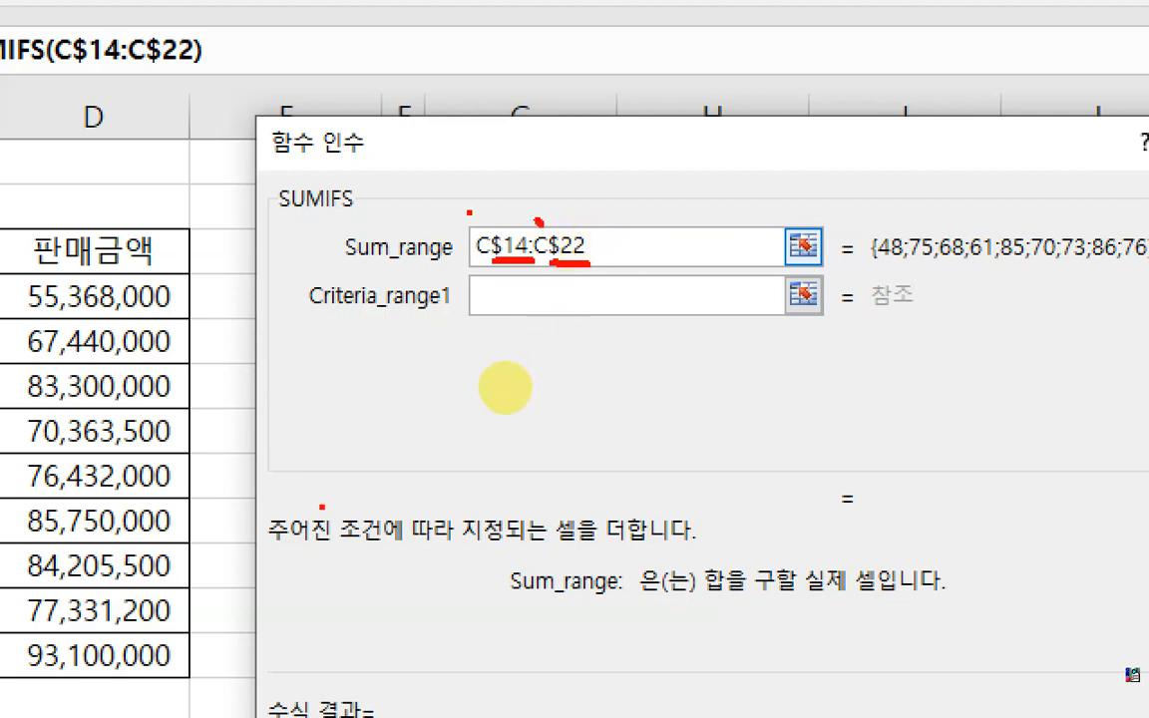
{"action": "left_click_drag", "start_coordinate": [431, 413], "coordinate": [813, 411]}
{"action": "mouse_move", "coordinate": [770, 399]}
{"action": "left_mouse_down"}
{"action": "mouse_move", "coordinate": [807, 398]}
{"action": "mouse_move", "coordinate": [770, 476]}
{"action": "left_mouse_up"}
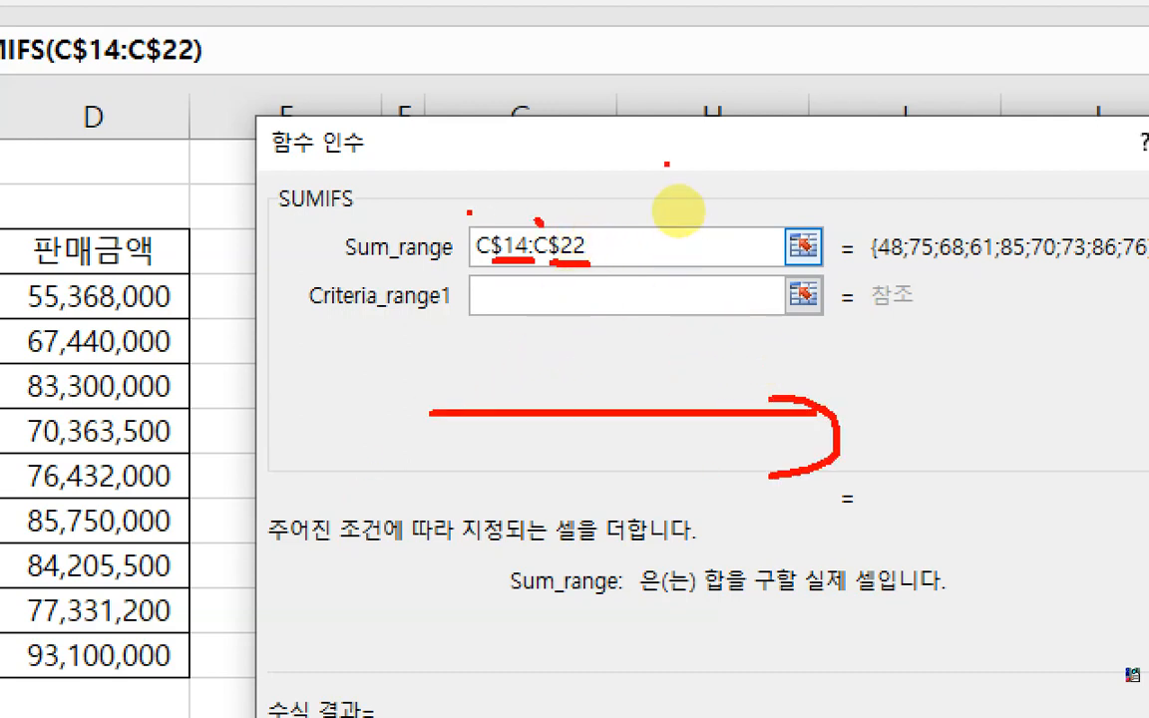
{"action": "mouse_move", "coordinate": [672, 156]}
{"action": "left_mouse_down"}
{"action": "mouse_move", "coordinate": [681, 227]}
{"action": "mouse_move", "coordinate": [667, 230]}
{"action": "left_mouse_up"}
{"action": "left_click_drag", "start_coordinate": [905, 178], "coordinate": [908, 213]}
{"action": "mouse_move", "coordinate": [919, 167]}
{"action": "left_mouse_down"}
{"action": "mouse_move", "coordinate": [939, 199]}
{"action": "mouse_move", "coordinate": [905, 206]}
{"action": "left_mouse_up"}
{"action": "left_click_drag", "start_coordinate": [984, 178], "coordinate": [1020, 190]}
{"action": "mouse_move", "coordinate": [1035, 166]}
{"action": "left_mouse_down"}
{"action": "mouse_move", "coordinate": [1020, 203]}
{"action": "mouse_move", "coordinate": [1087, 204]}
{"action": "left_mouse_up"}
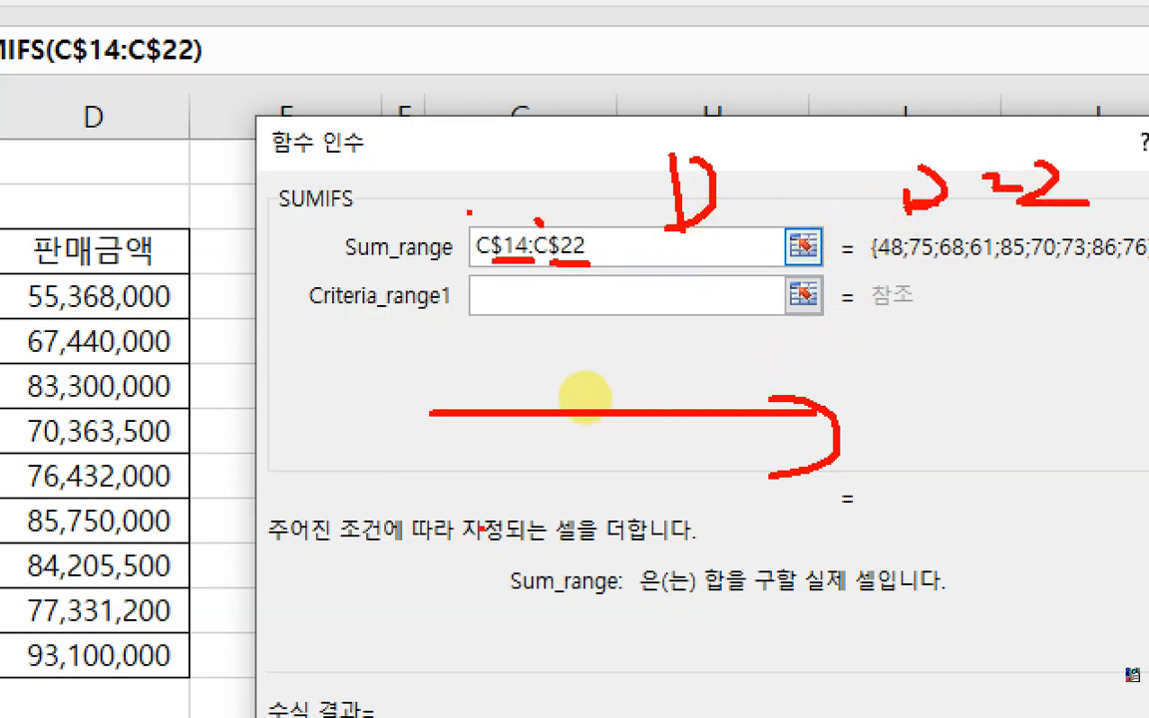
{"action": "left_click_drag", "start_coordinate": [454, 446], "coordinate": [1052, 441]}
{"action": "left_click_drag", "start_coordinate": [919, 382], "coordinate": [869, 530]}
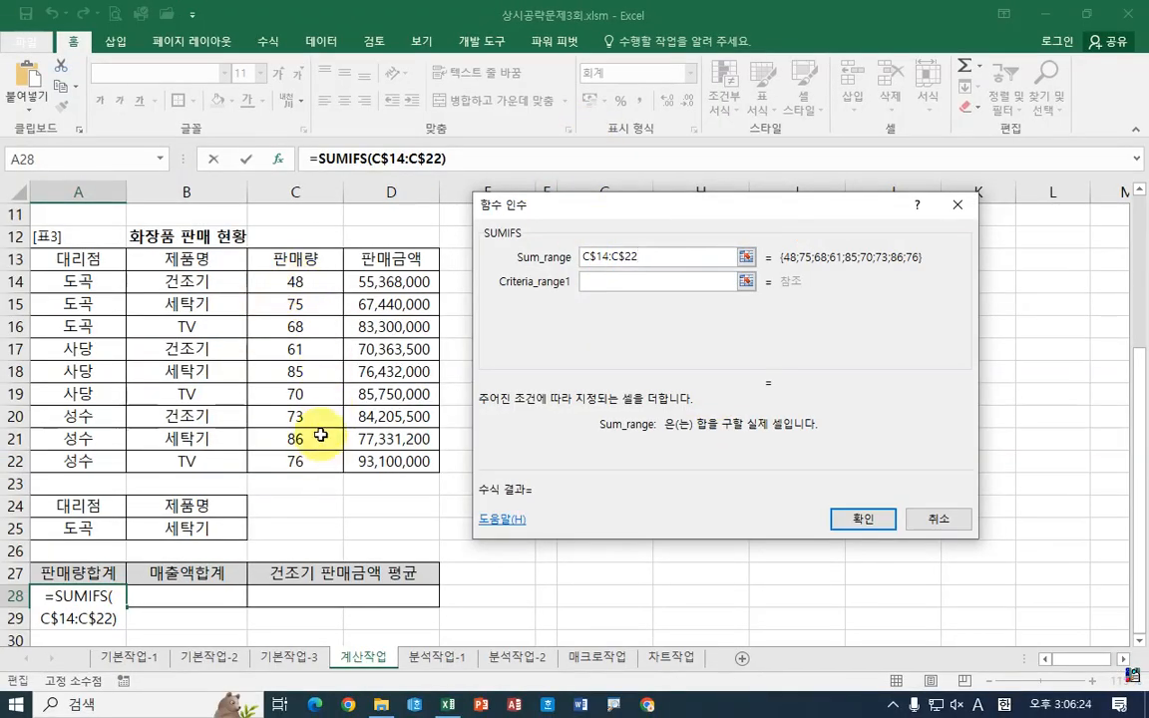
Set the first criteria range of the SUMIFS function to the 대리점 data A14:A22
{"action": "left_click", "coordinate": [600, 282]}
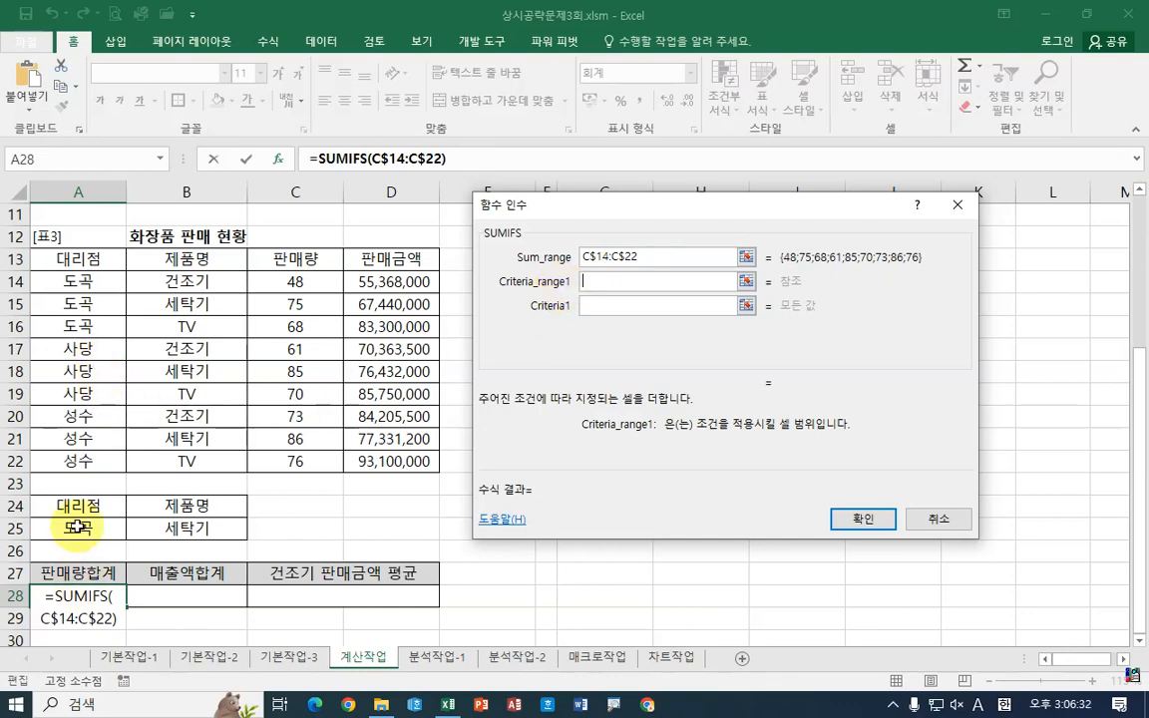
{"action": "left_click_drag", "start_coordinate": [92, 284], "coordinate": [94, 462]}
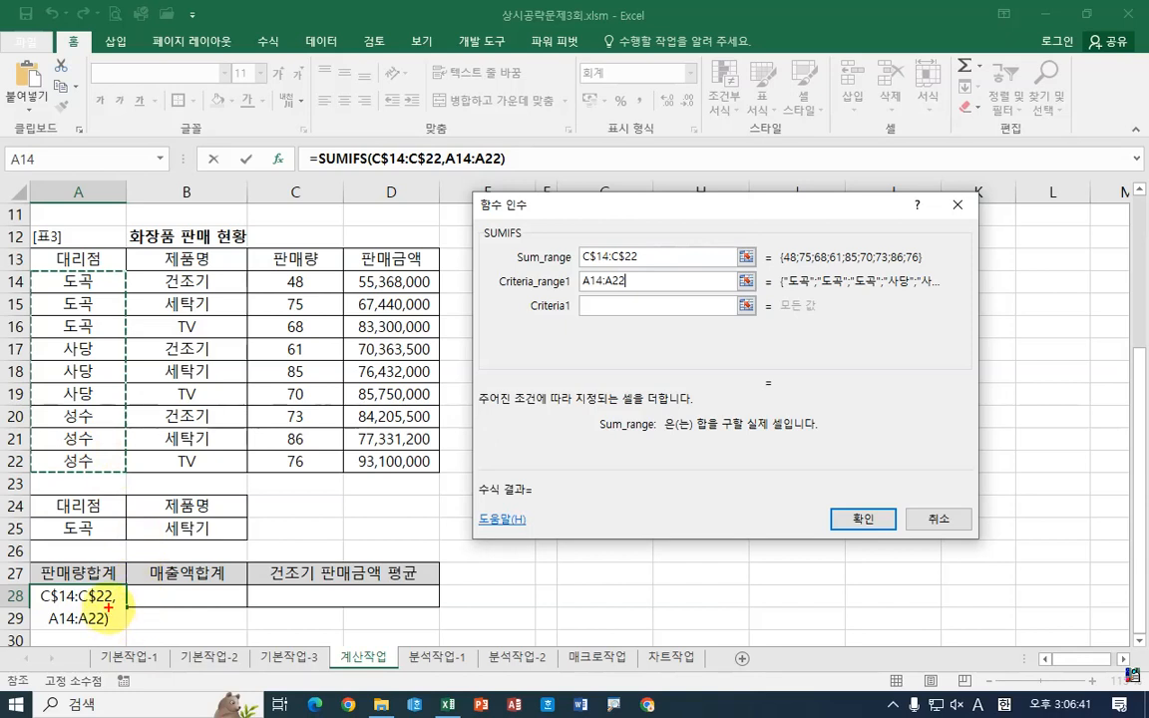
{"action": "left_click_drag", "start_coordinate": [149, 605], "coordinate": [221, 597]}
{"action": "mouse_move", "coordinate": [51, 269]}
{"action": "left_mouse_down"}
{"action": "mouse_move", "coordinate": [108, 419]}
{"action": "mouse_move", "coordinate": [108, 471]}
{"action": "left_mouse_up"}
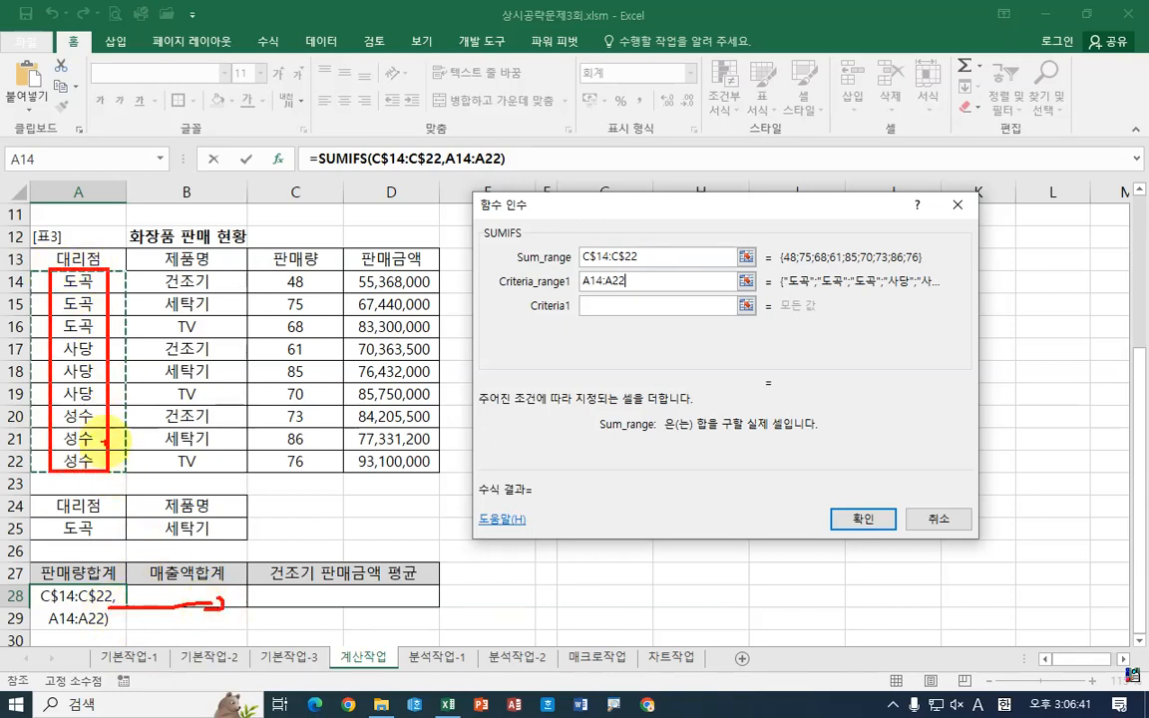
{"action": "mouse_move", "coordinate": [104, 396]}
{"action": "left_mouse_down"}
{"action": "mouse_move", "coordinate": [144, 397]}
{"action": "mouse_move", "coordinate": [136, 412]}
{"action": "left_mouse_up"}
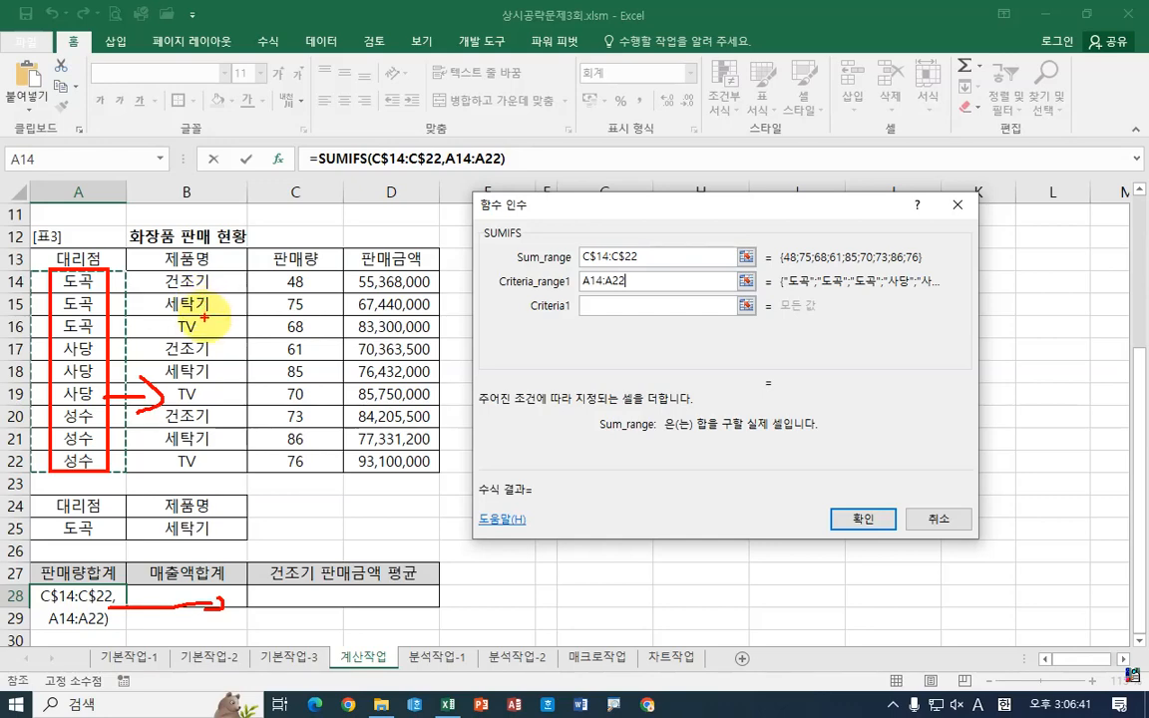
{"action": "left_click_drag", "start_coordinate": [216, 304], "coordinate": [168, 365]}
{"action": "left_click_drag", "start_coordinate": [173, 320], "coordinate": [225, 374]}
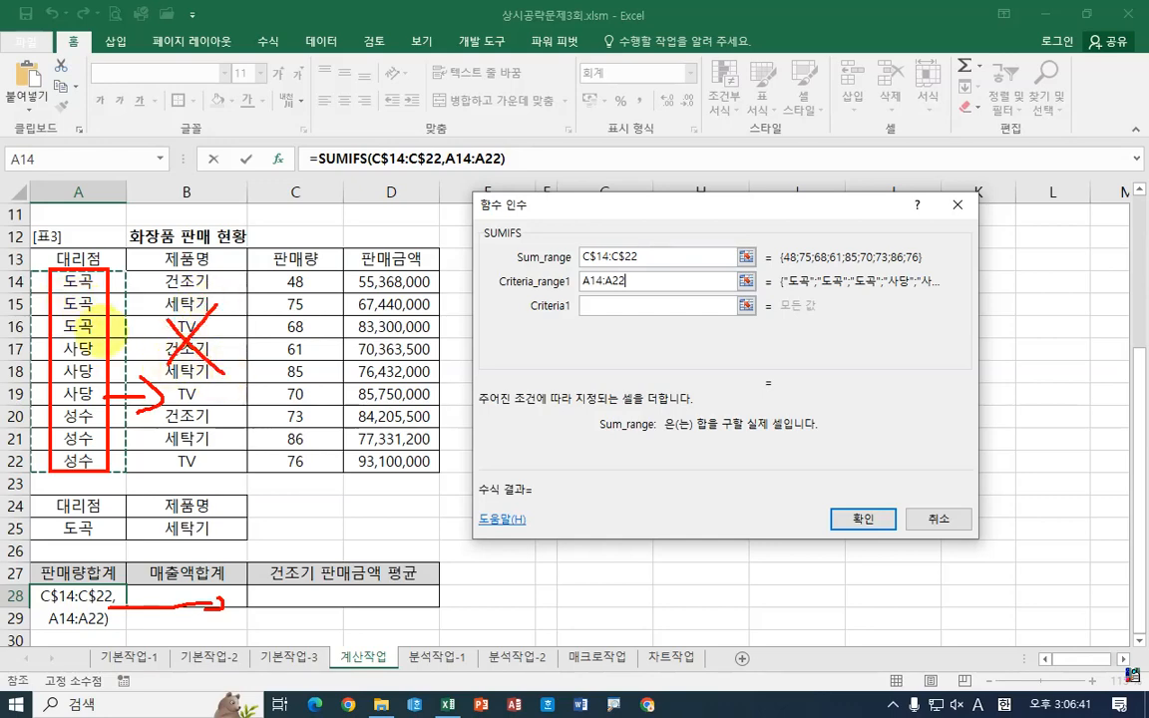
{"action": "mouse_move", "coordinate": [99, 386]}
{"action": "left_mouse_down"}
{"action": "mouse_move", "coordinate": [92, 268]}
{"action": "mouse_move", "coordinate": [54, 413]}
{"action": "left_mouse_up"}
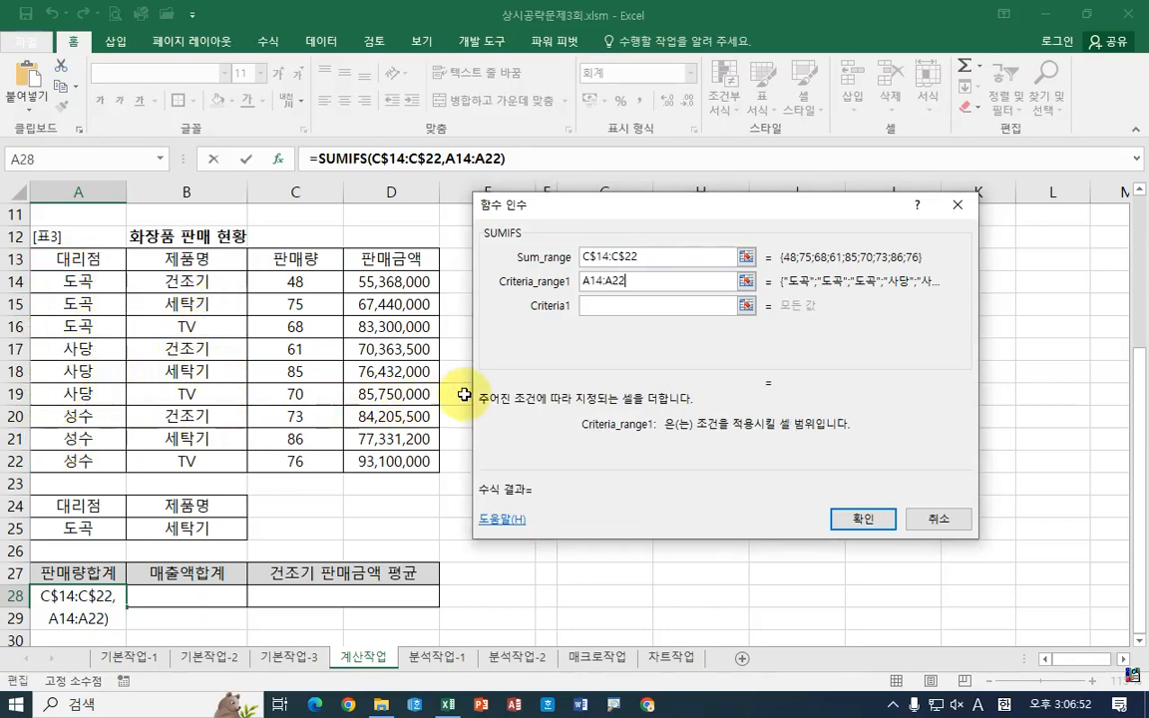
Make the first criteria range absolute, $A$14:$A$22, and set its criterion to the 도곡 cell as $A$25
{"action": "left_click_drag", "start_coordinate": [633, 282], "coordinate": [547, 284]}
{"action": "key", "text": "F4"}
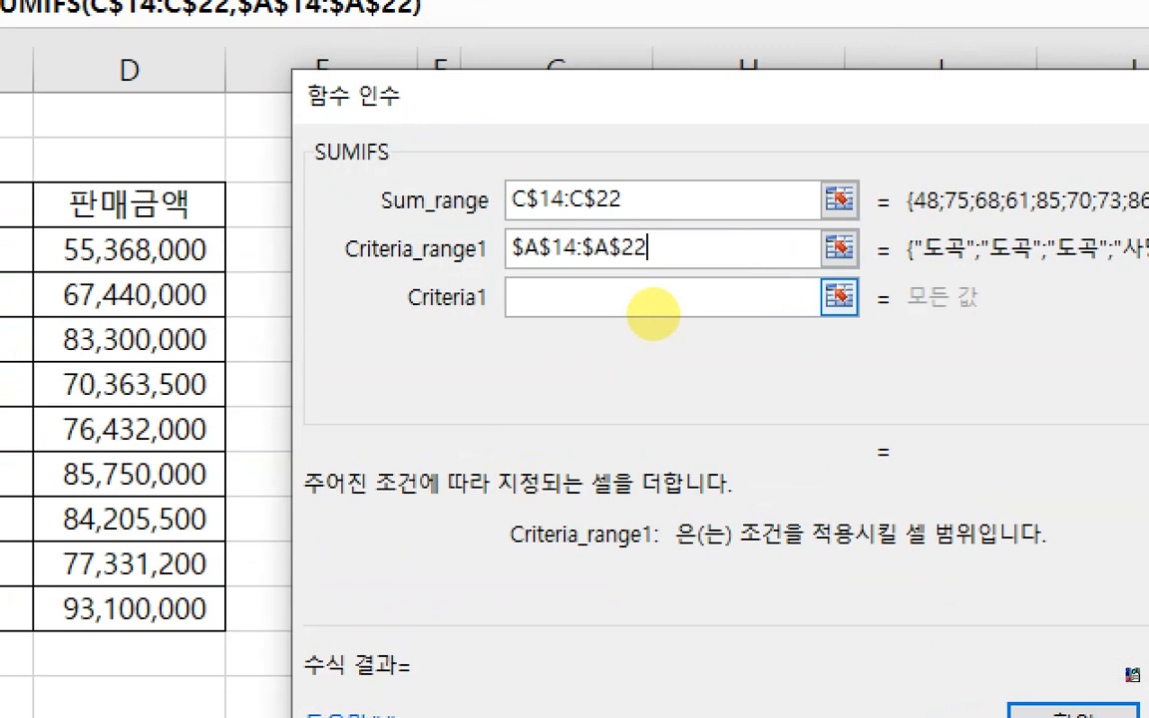
{"action": "left_click_drag", "start_coordinate": [576, 288], "coordinate": [608, 295]}
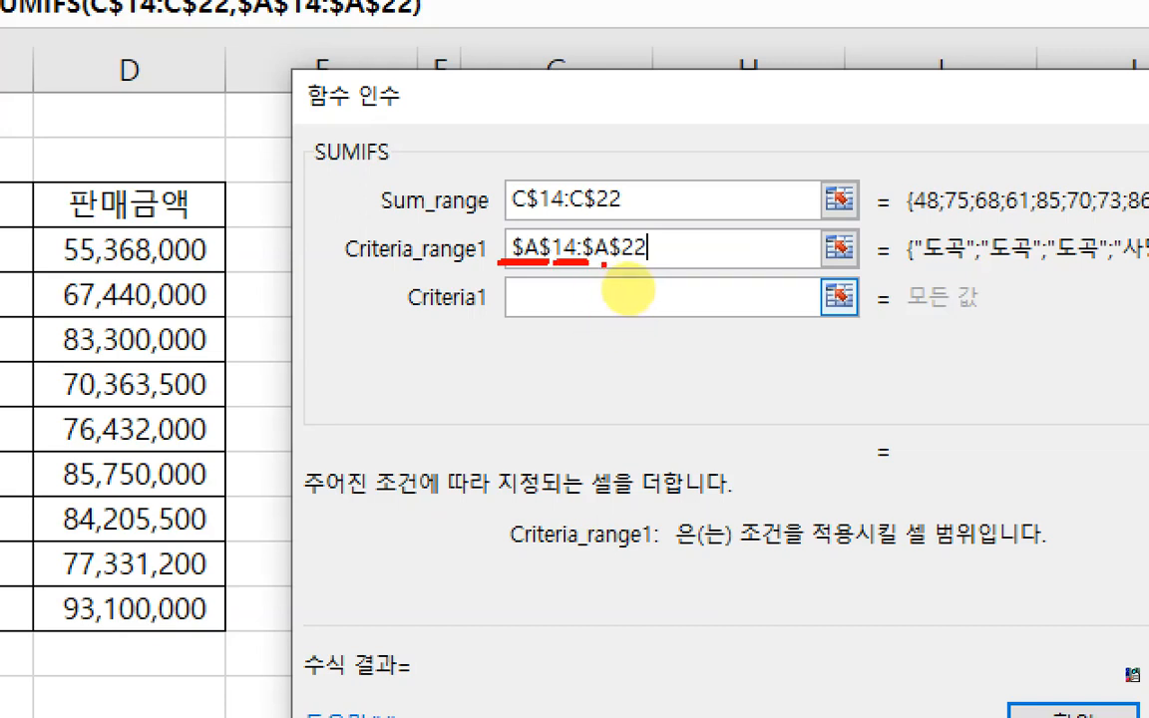
{"action": "left_click", "coordinate": [632, 269]}
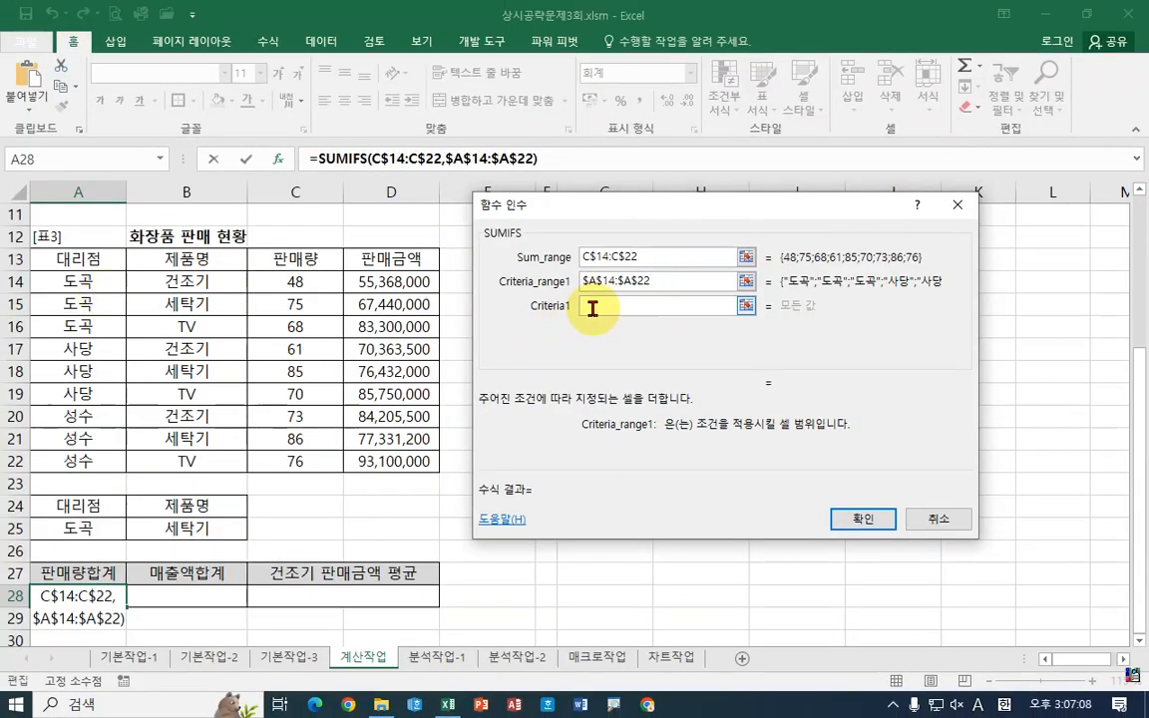
{"action": "left_click", "coordinate": [592, 307]}
{"action": "left_click", "coordinate": [95, 530]}
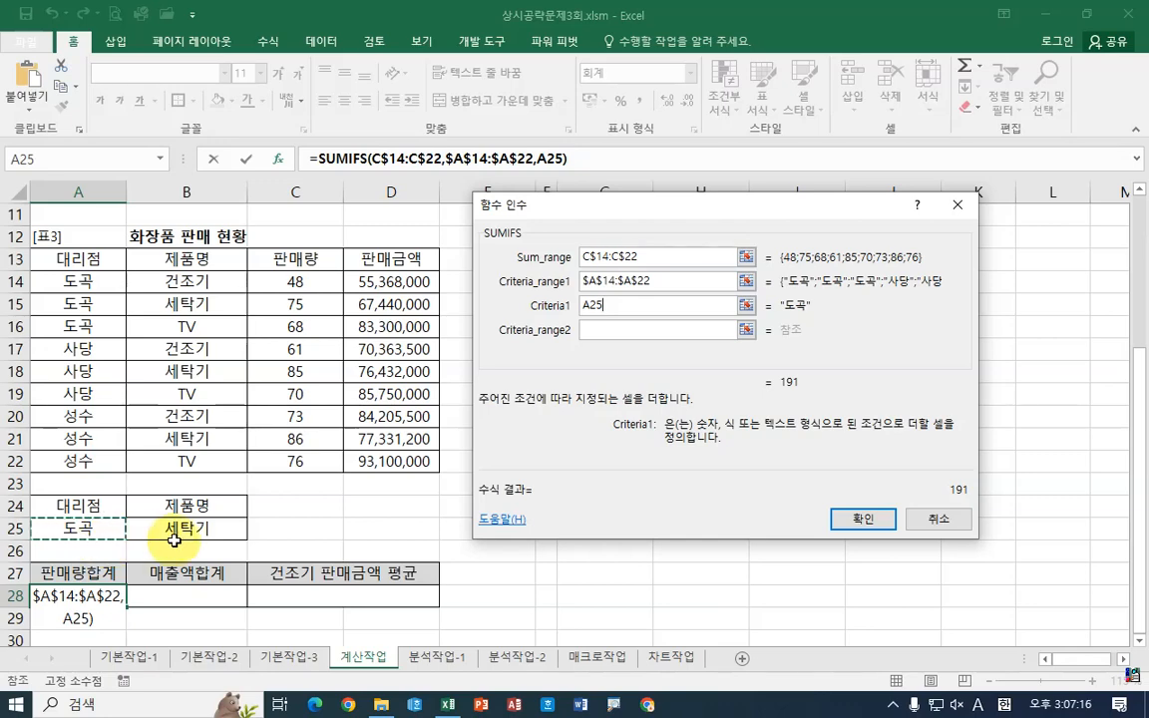
{"action": "key", "text": "F4"}
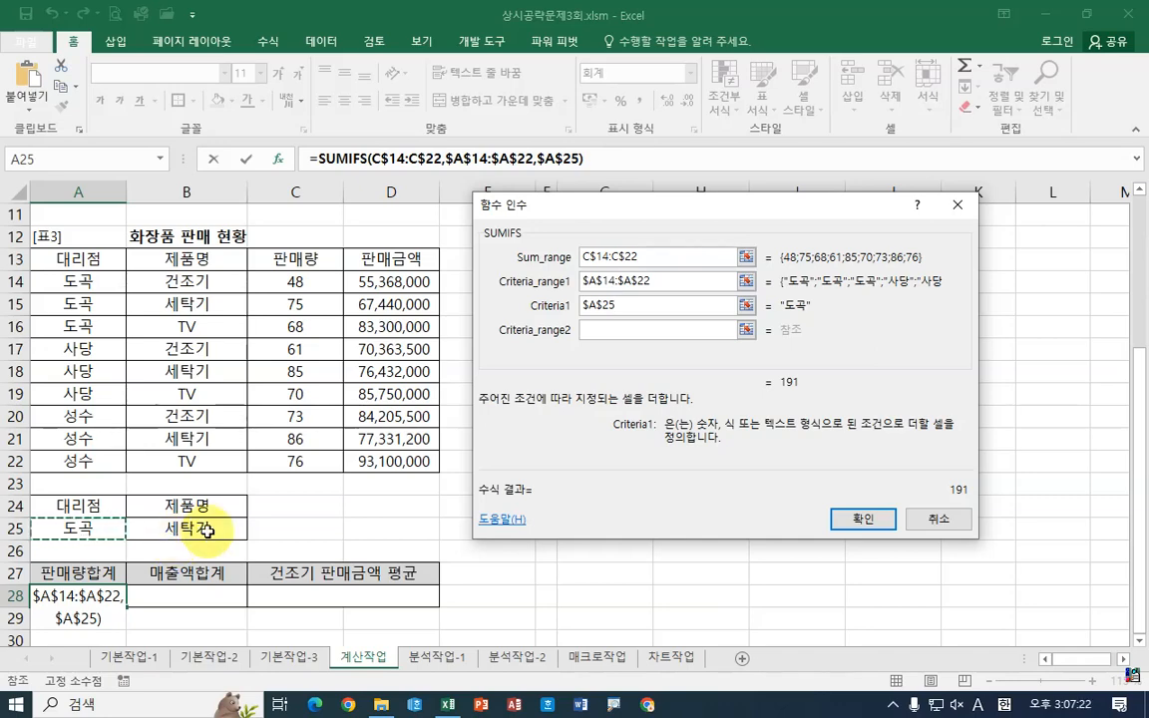
Add the 제품명 data as second criteria range $B$14:$B$22 with the 세탁기 cell $B$25 as its criterion
{"action": "left_click", "coordinate": [595, 332]}
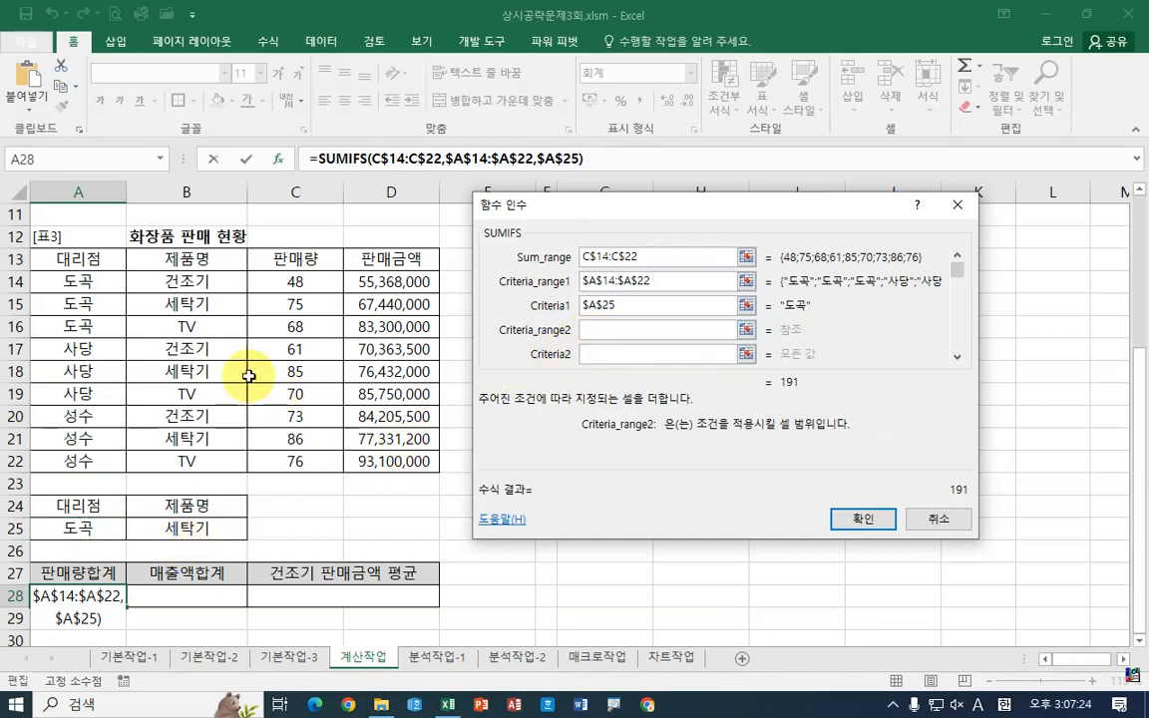
{"action": "left_click_drag", "start_coordinate": [204, 281], "coordinate": [224, 461]}
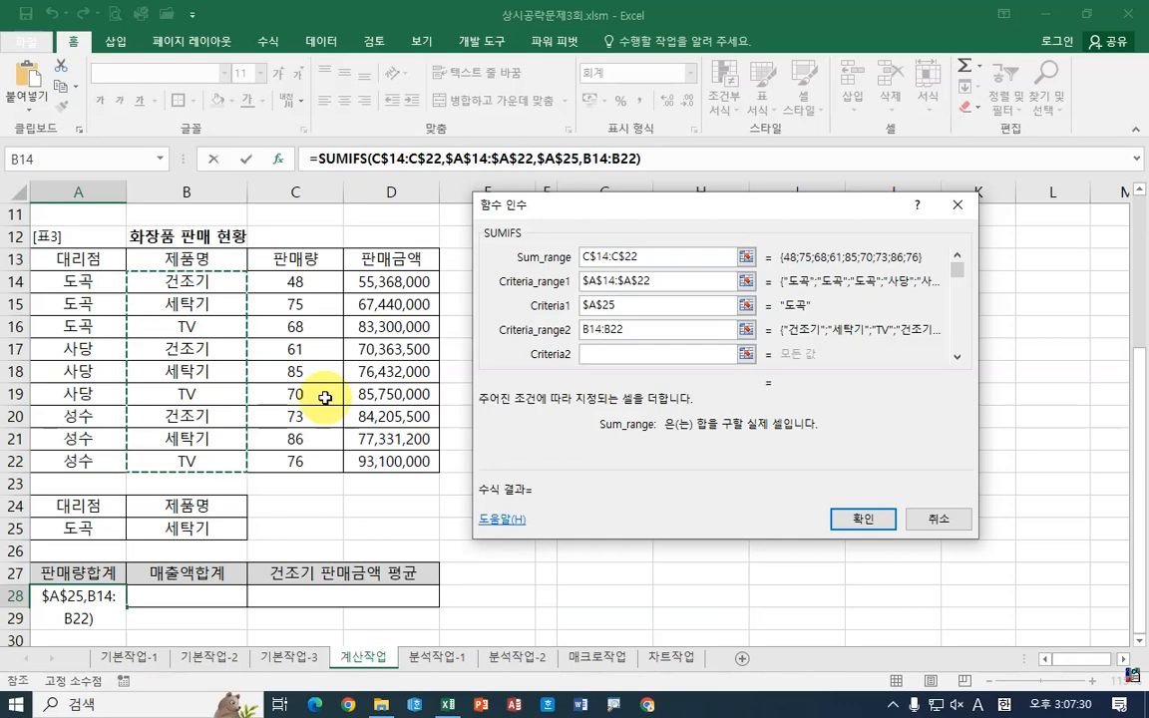
{"action": "key", "text": "F4"}
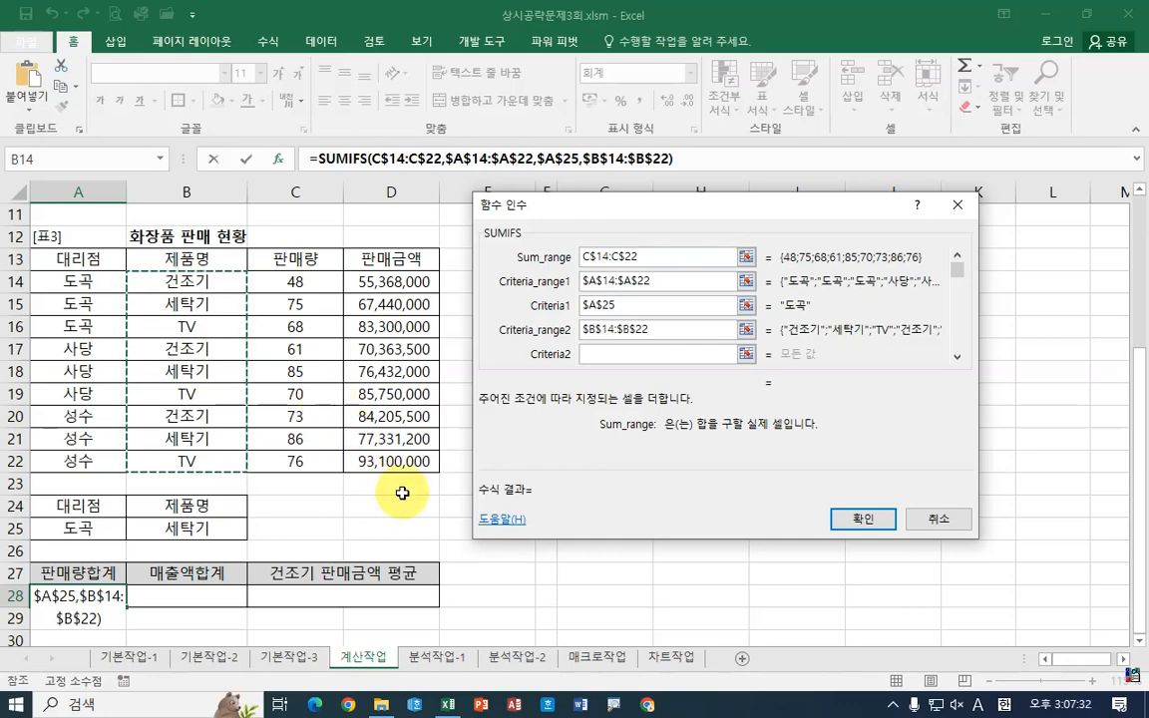
{"action": "left_click", "coordinate": [592, 353]}
{"action": "left_click", "coordinate": [228, 535]}
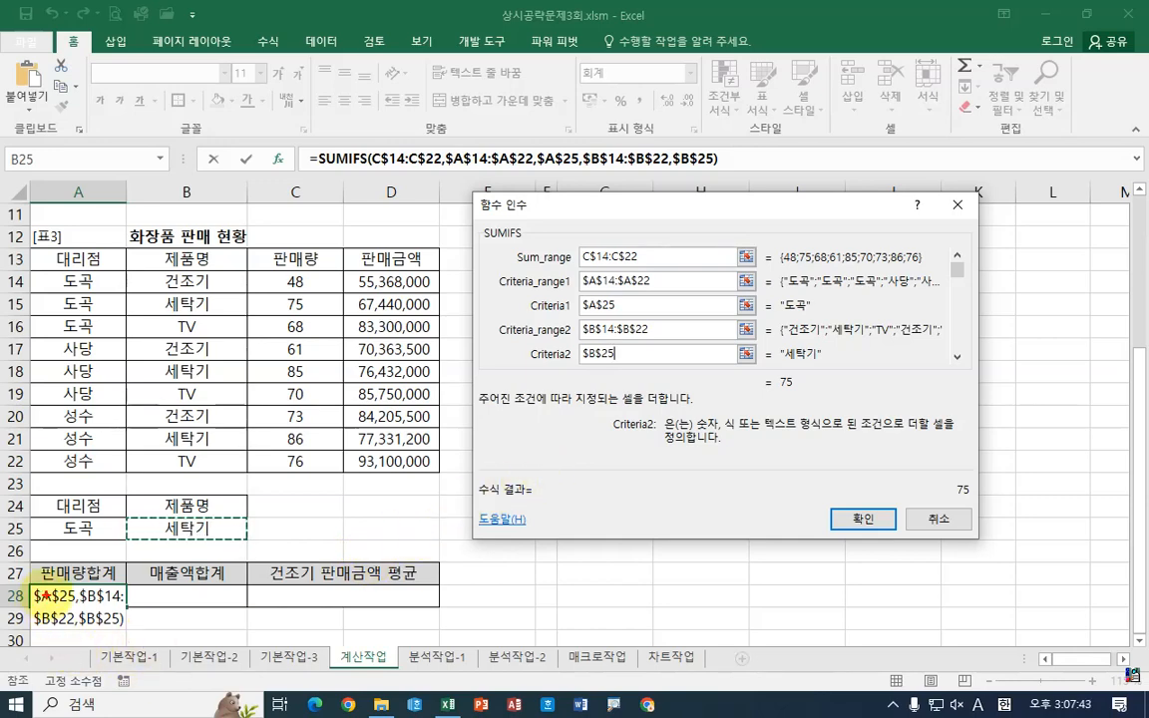
{"action": "left_click_drag", "start_coordinate": [45, 594], "coordinate": [122, 608]}
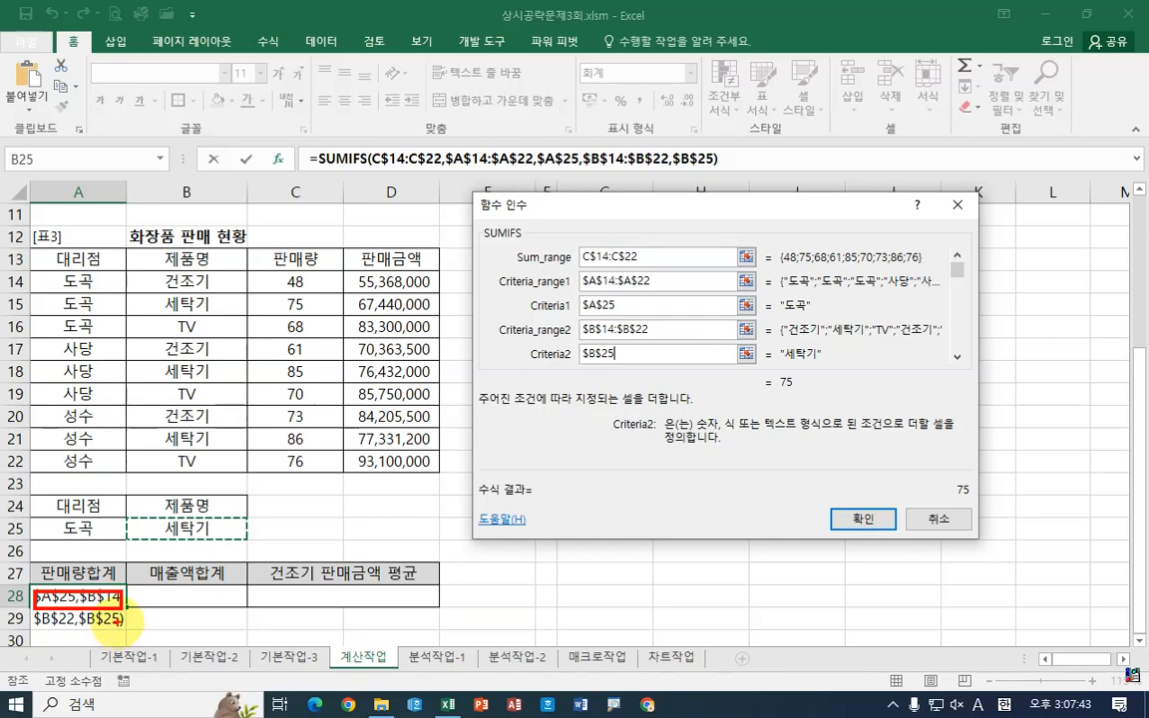
{"action": "mouse_move", "coordinate": [122, 607]}
{"action": "left_mouse_down"}
{"action": "mouse_move", "coordinate": [245, 604]}
{"action": "mouse_move", "coordinate": [198, 628]}
{"action": "left_mouse_up"}
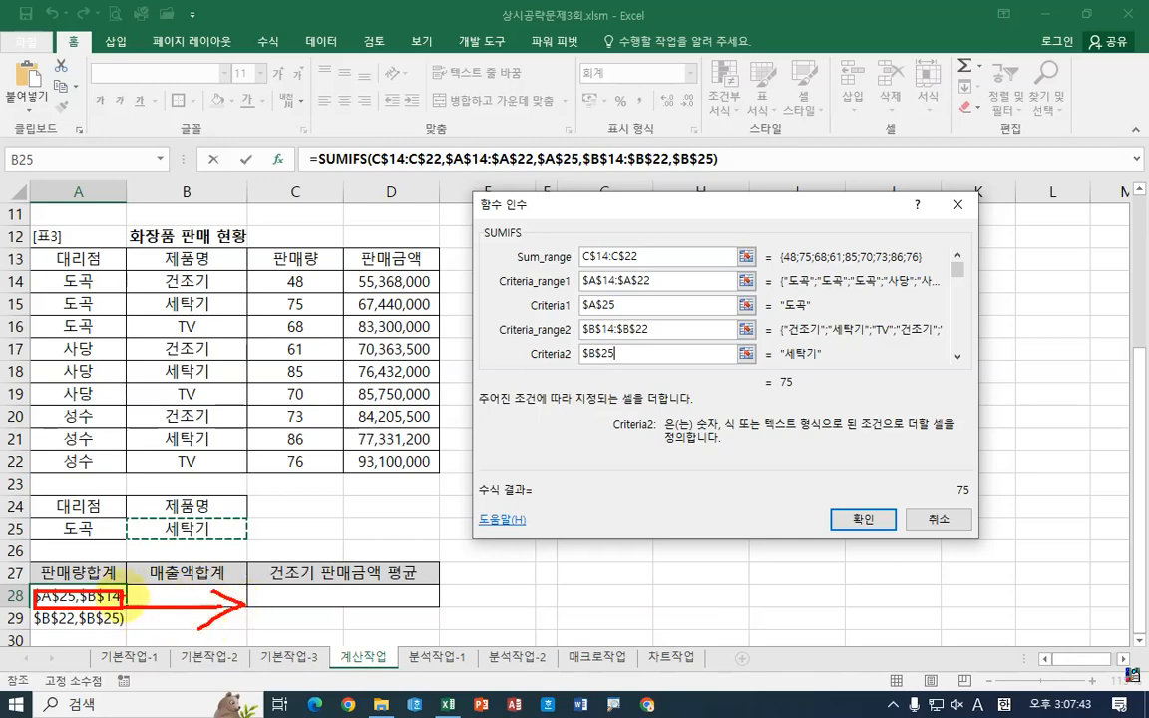
{"action": "left_click_drag", "start_coordinate": [124, 595], "coordinate": [227, 591]}
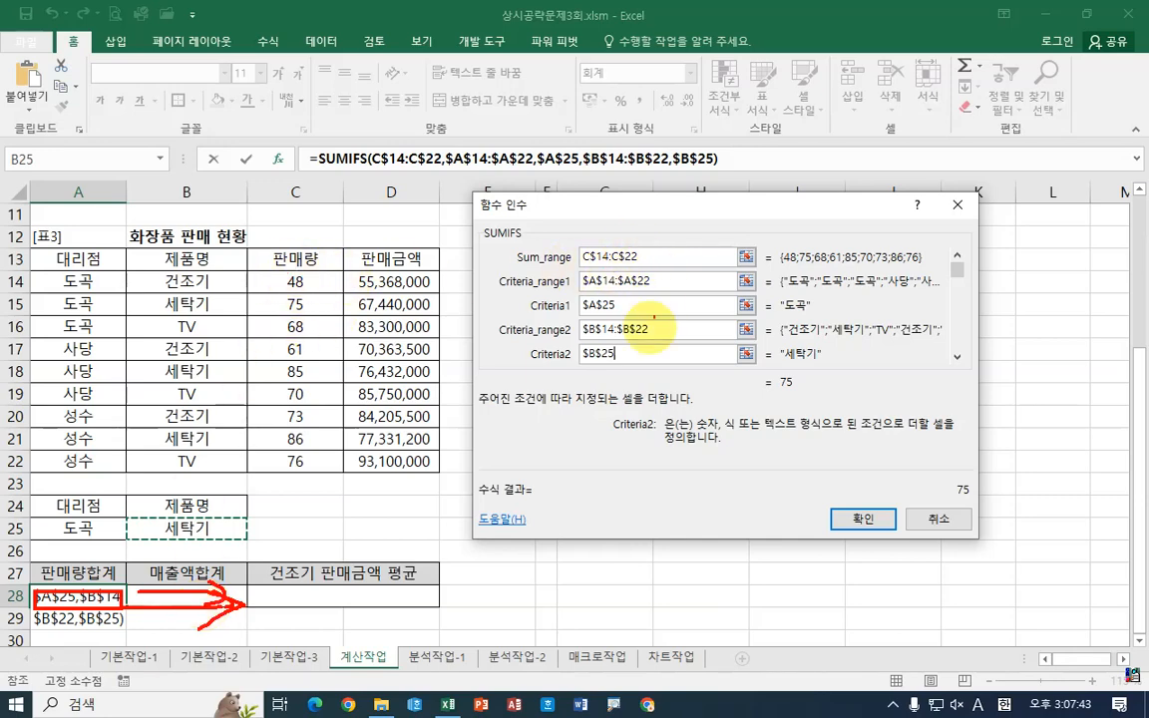
{"action": "left_click_drag", "start_coordinate": [262, 265], "coordinate": [321, 470]}
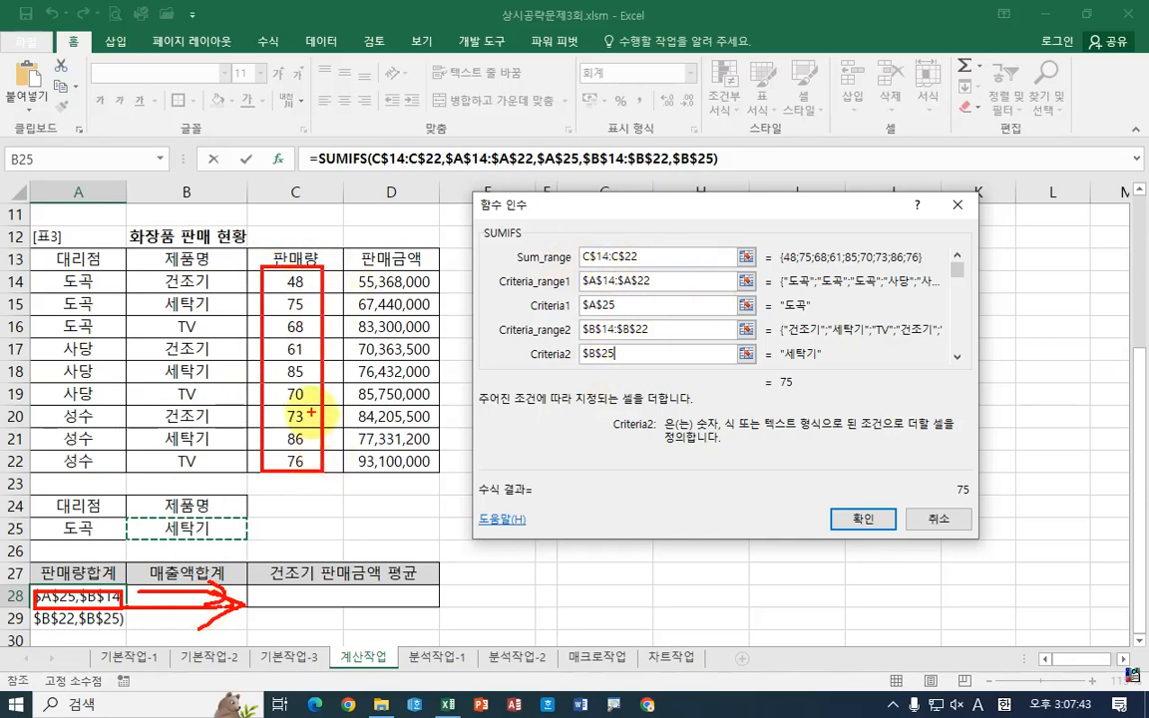
{"action": "left_click_drag", "start_coordinate": [311, 412], "coordinate": [375, 415]}
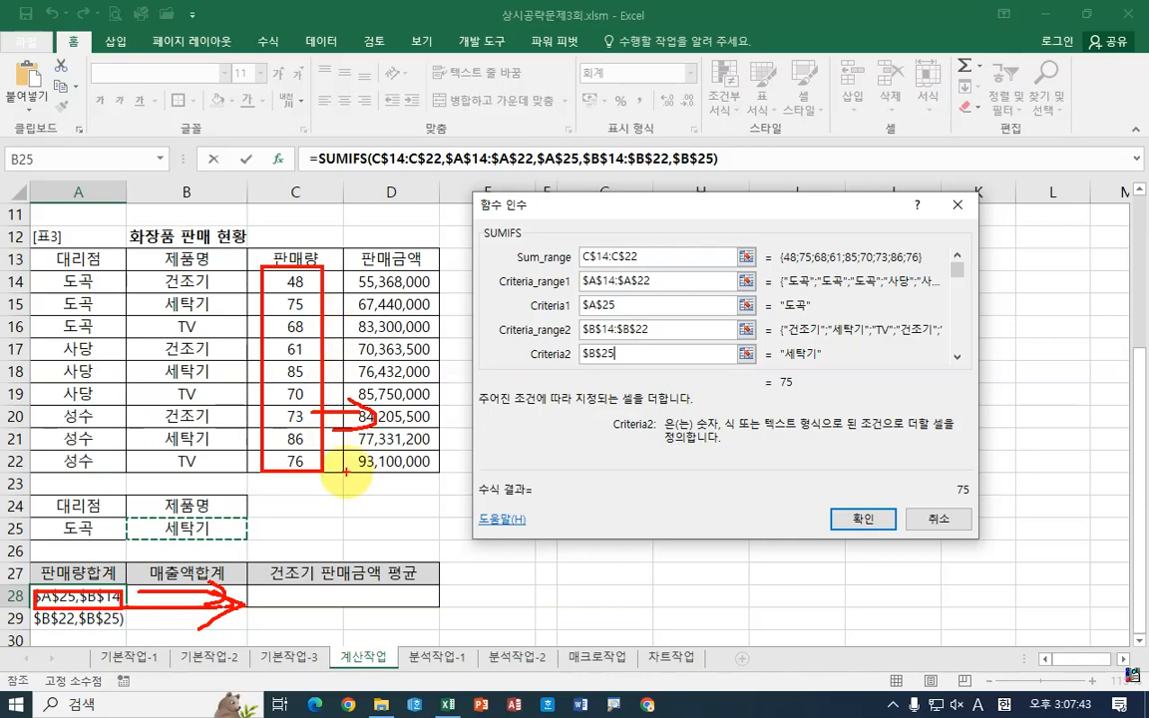
{"action": "left_click_drag", "start_coordinate": [256, 597], "coordinate": [251, 654]}
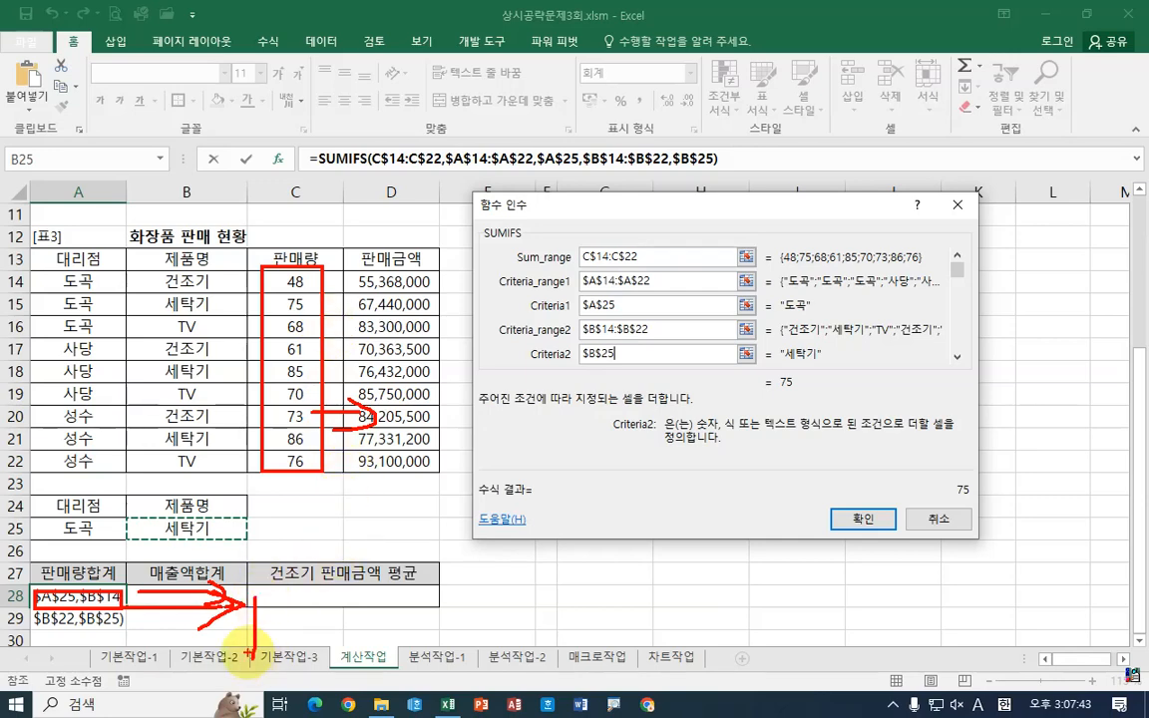
{"action": "mouse_move", "coordinate": [267, 267]}
{"action": "left_mouse_down"}
{"action": "mouse_move", "coordinate": [307, 321]}
{"action": "mouse_move", "coordinate": [317, 537]}
{"action": "mouse_move", "coordinate": [328, 512]}
{"action": "left_mouse_up"}
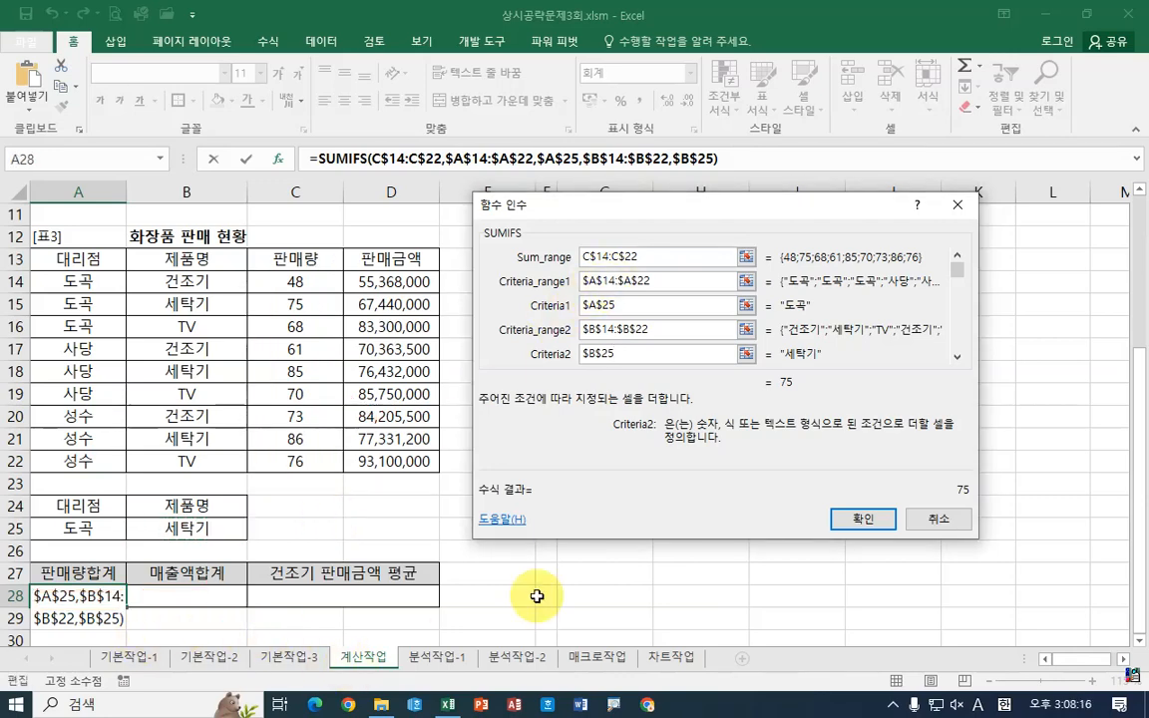
Confirm the SUMIFS formula in A28 and fill it across into the 매출액합계 cell B28
{"action": "left_click", "coordinate": [856, 520]}
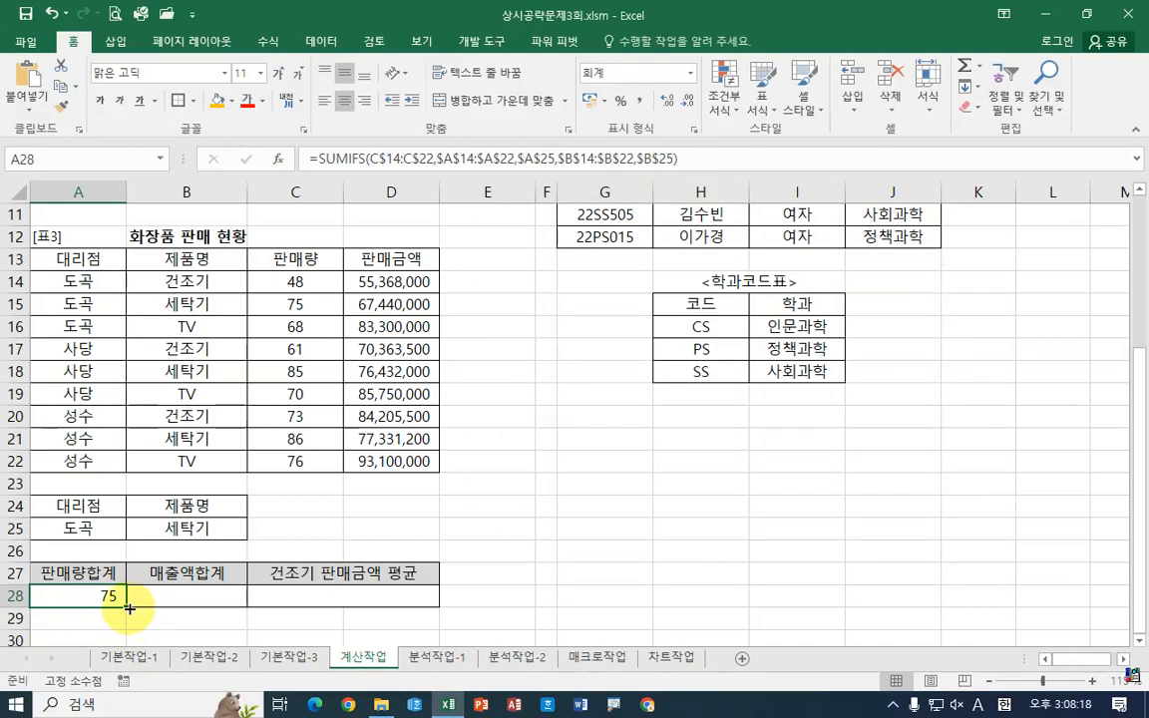
{"action": "left_click_drag", "start_coordinate": [129, 607], "coordinate": [229, 603]}
Compare the references of the 판매량합계 formula in A28 with those of the copied 매출액합계 formula in B28
{"action": "left_click", "coordinate": [200, 595]}
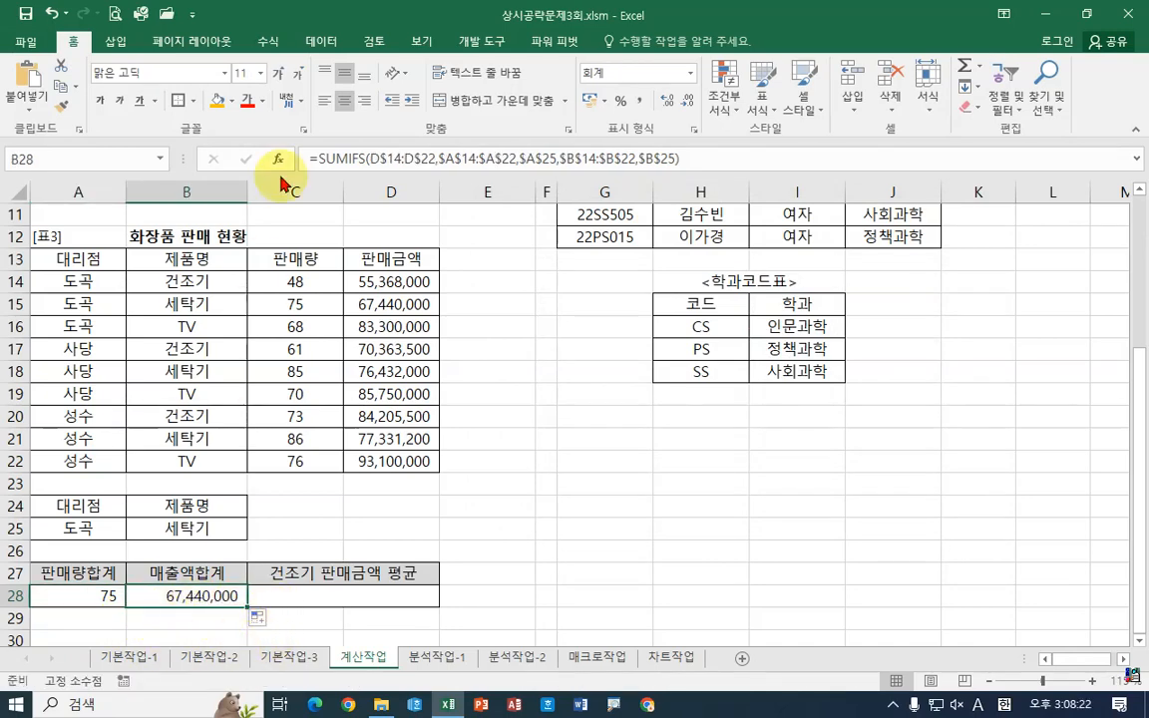
{"action": "left_click", "coordinate": [386, 158]}
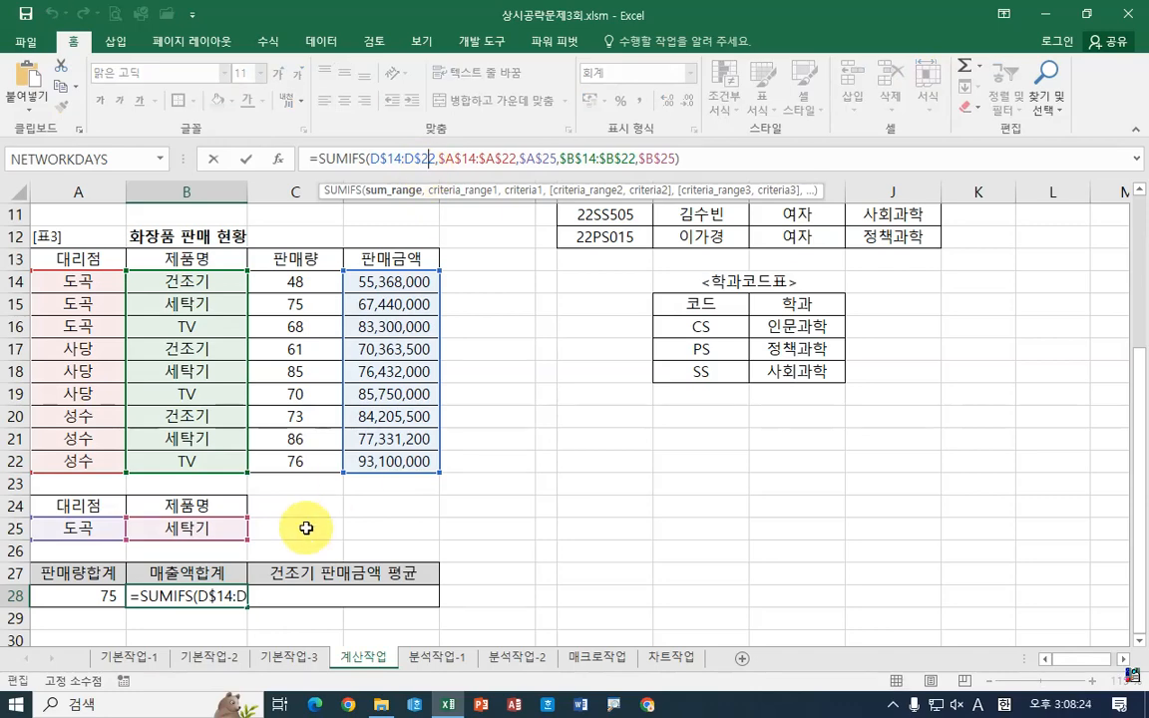
{"action": "left_click", "coordinate": [94, 595]}
{"action": "left_click", "coordinate": [412, 159]}
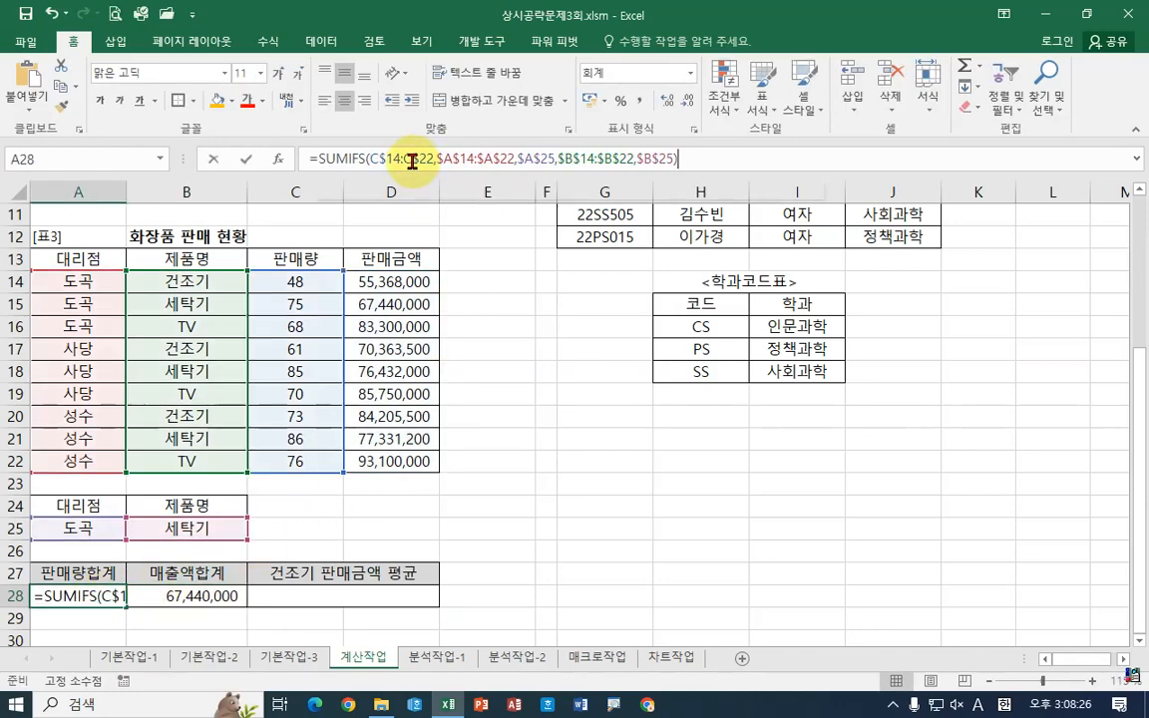
{"action": "left_click", "coordinate": [218, 596]}
{"action": "left_click", "coordinate": [517, 158]}
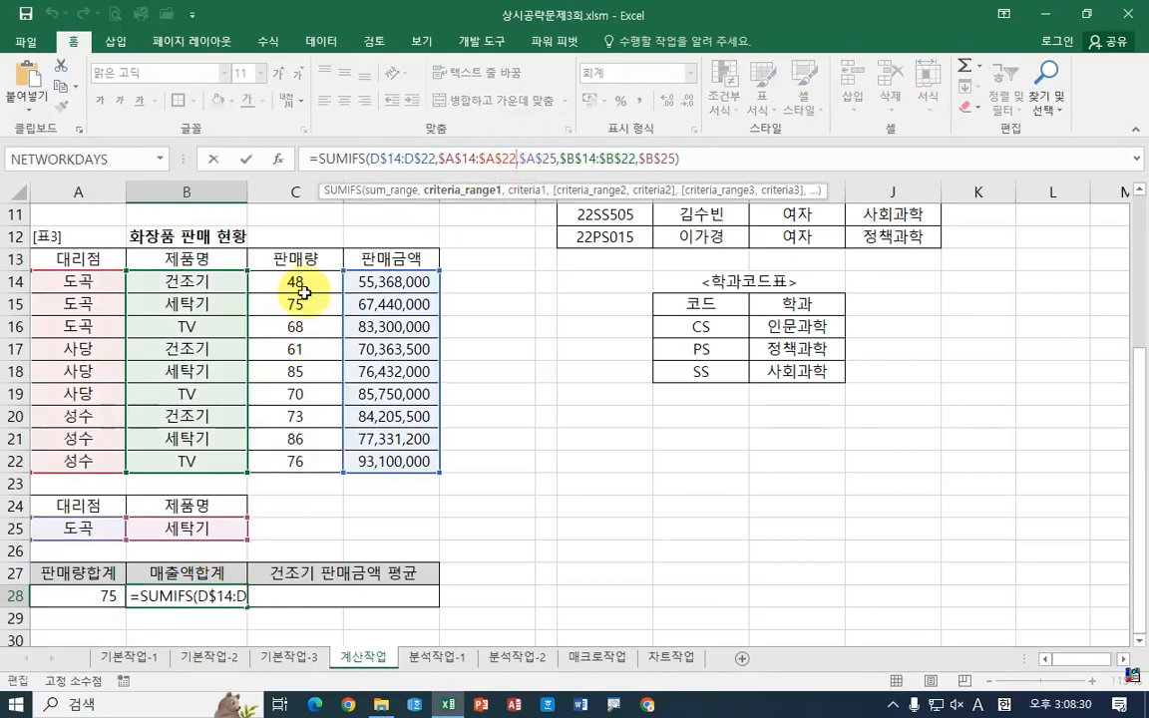
{"action": "key", "text": "Escape"}
{"action": "left_click", "coordinate": [349, 159]}
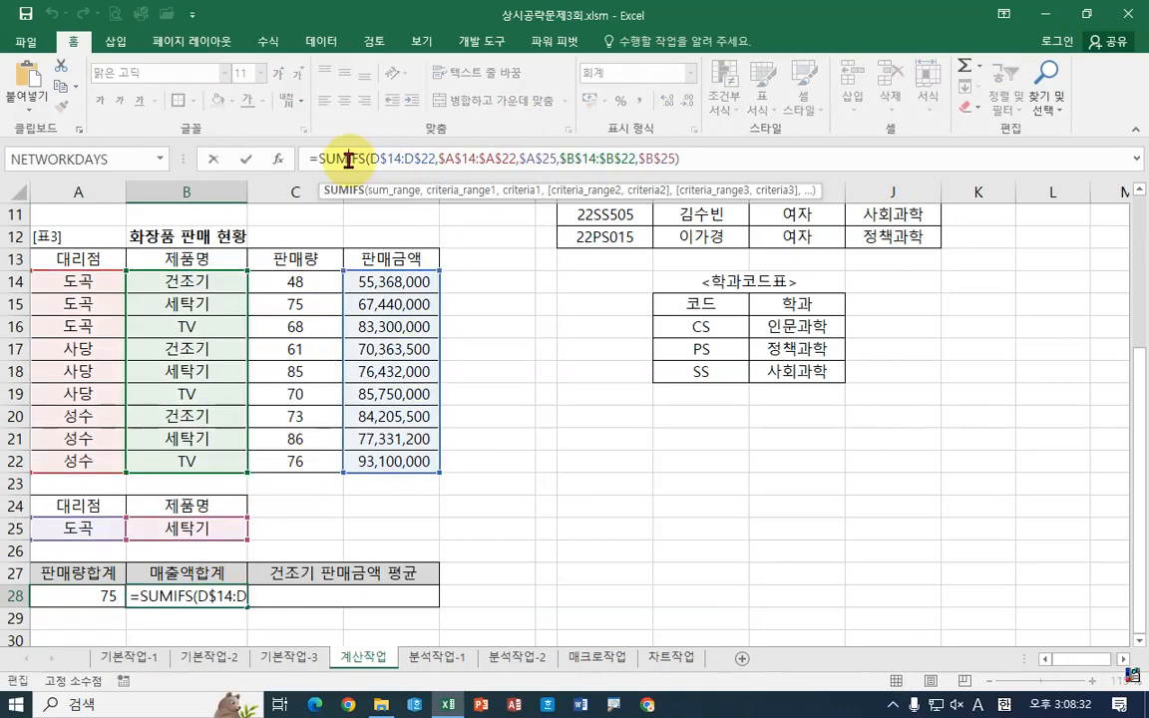
{"action": "left_click", "coordinate": [79, 595]}
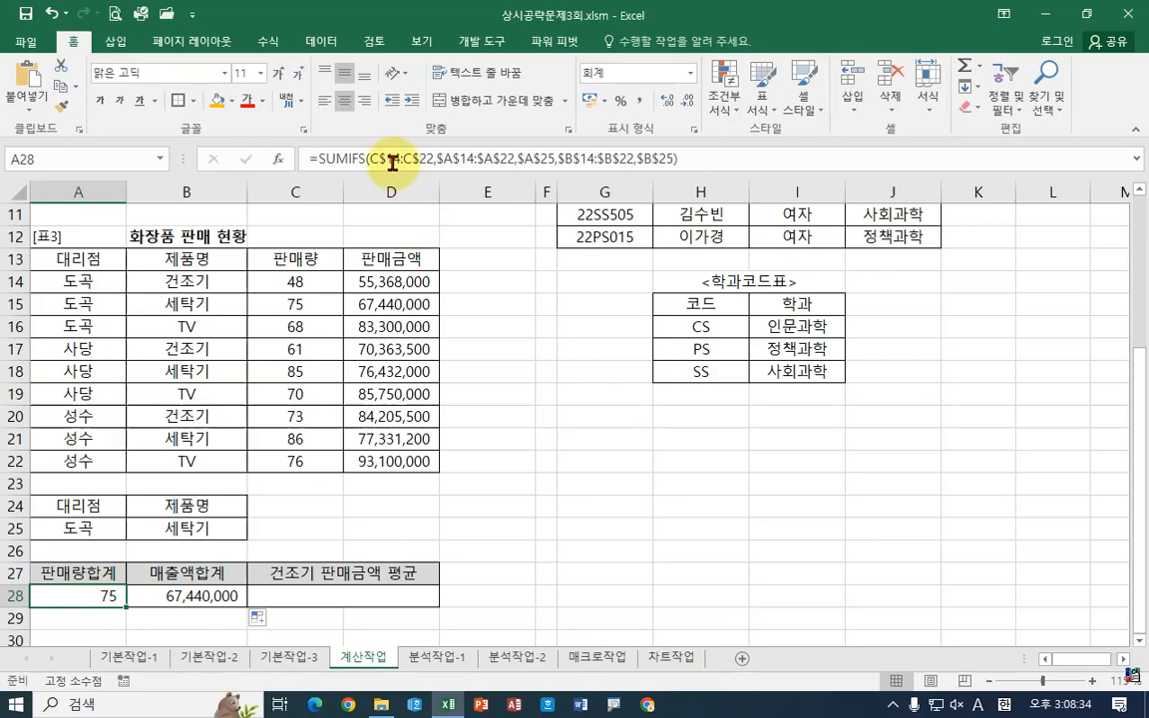
Check which cell ranges the 판매량합계 formula in A28 refers to, leaving the formula as it is
{"action": "left_click", "coordinate": [392, 161]}
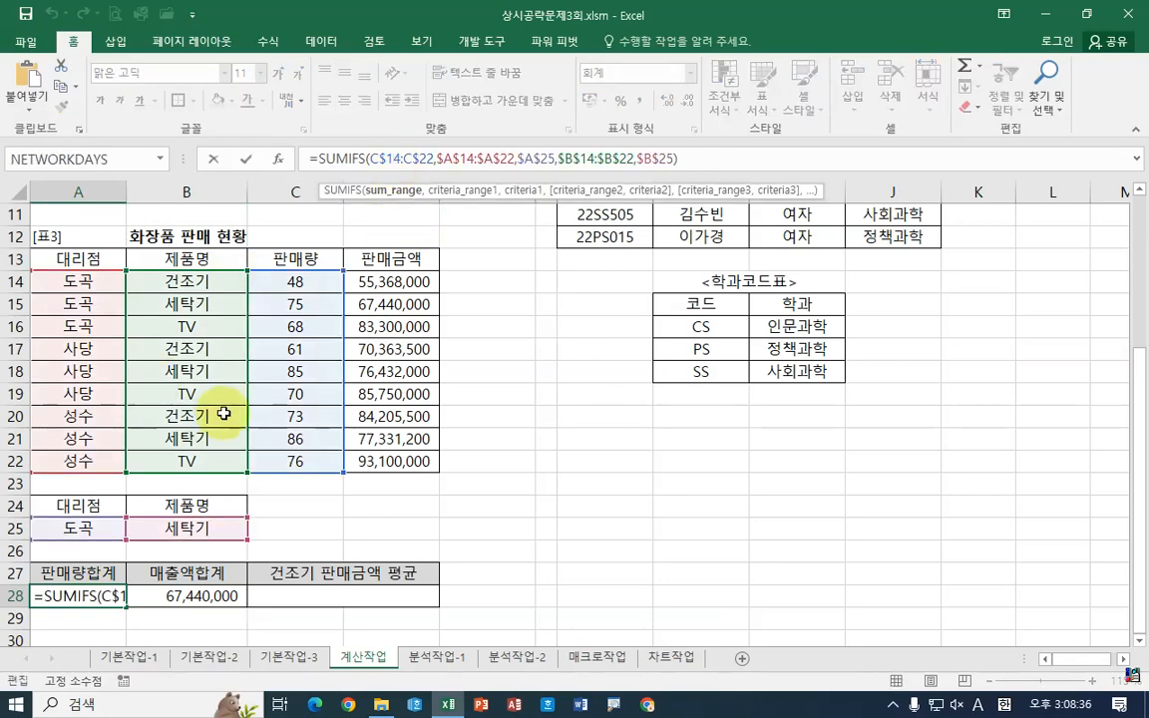
{"action": "left_click", "coordinate": [444, 446]}
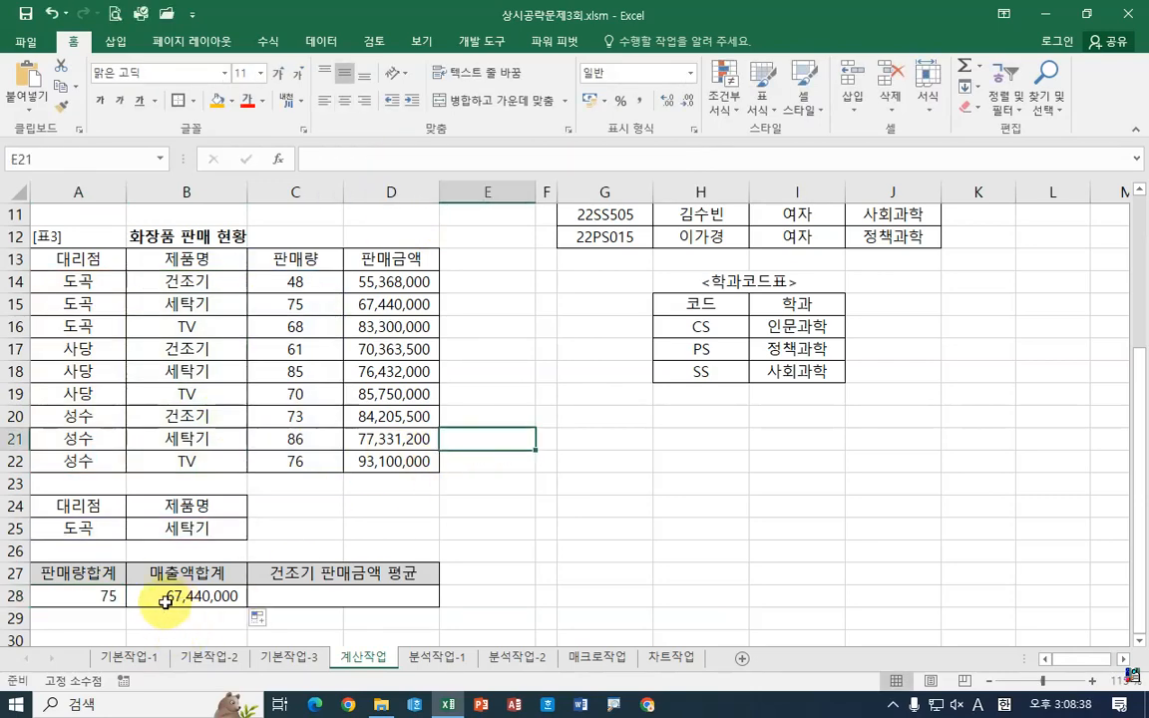
{"action": "left_click", "coordinate": [95, 595]}
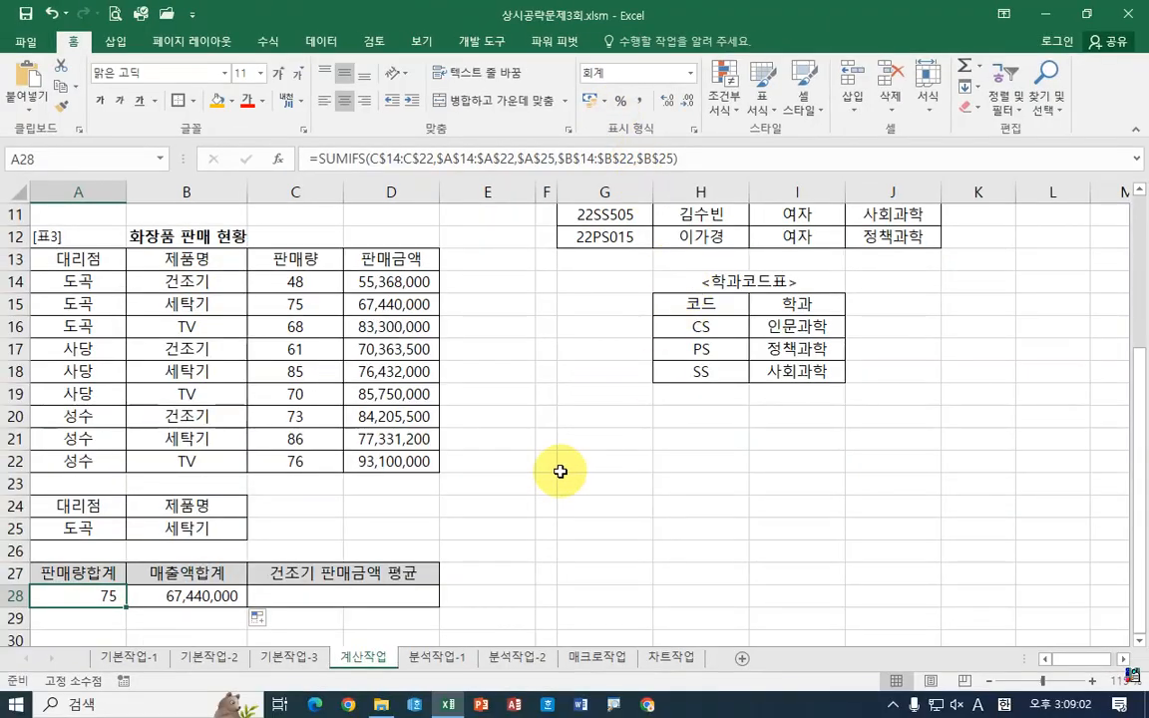
{"action": "left_click", "coordinate": [564, 467]}
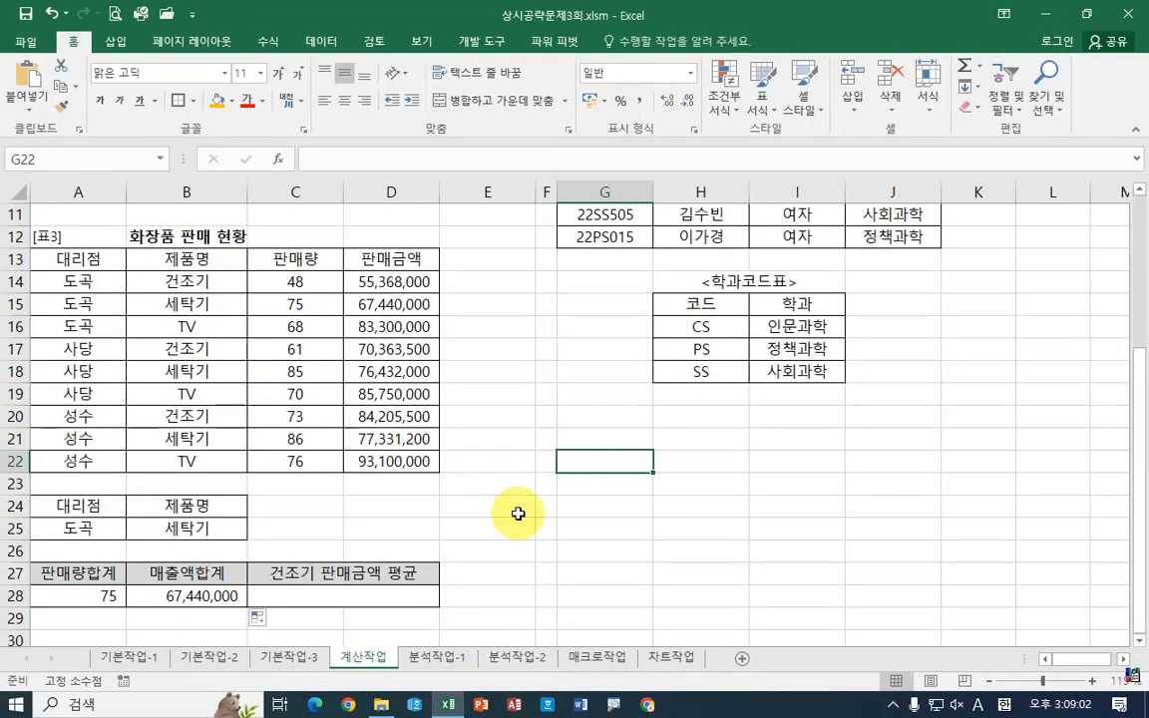
{"action": "left_click", "coordinate": [376, 598]}
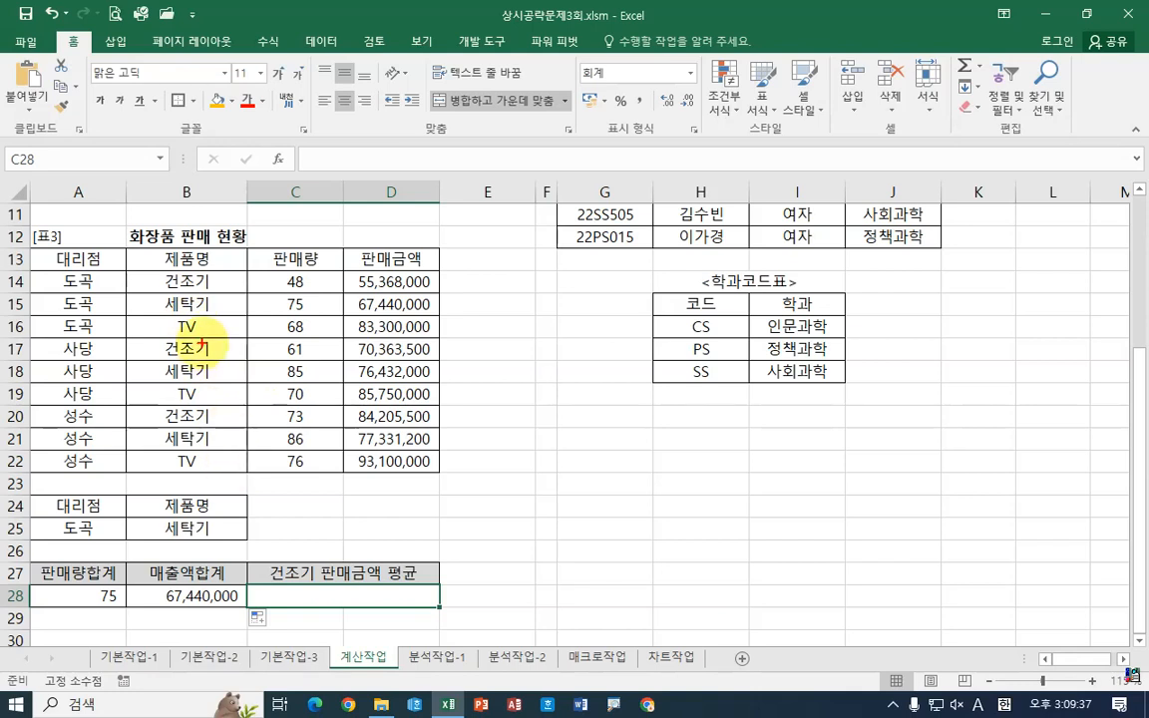
{"action": "left_click_drag", "start_coordinate": [157, 274], "coordinate": [227, 291]}
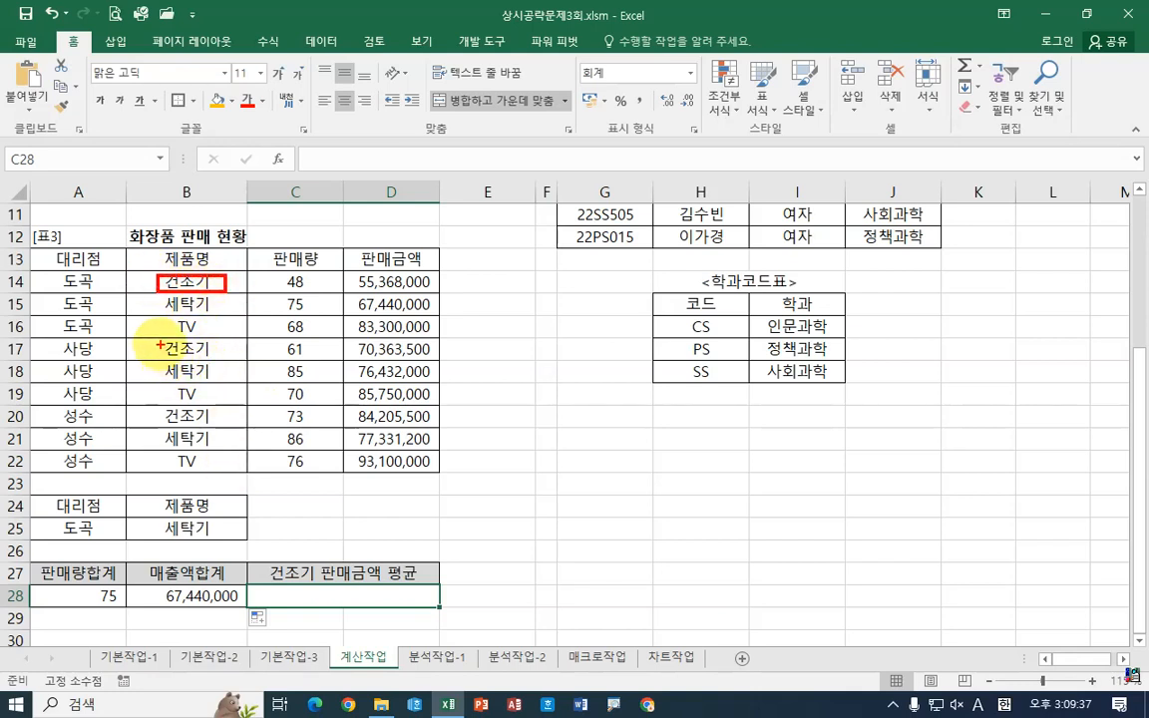
{"action": "mouse_move", "coordinate": [159, 344]}
{"action": "left_mouse_down"}
{"action": "mouse_move", "coordinate": [229, 361]}
{"action": "mouse_move", "coordinate": [232, 373]}
{"action": "left_mouse_up"}
{"action": "left_click_drag", "start_coordinate": [159, 403], "coordinate": [229, 430]}
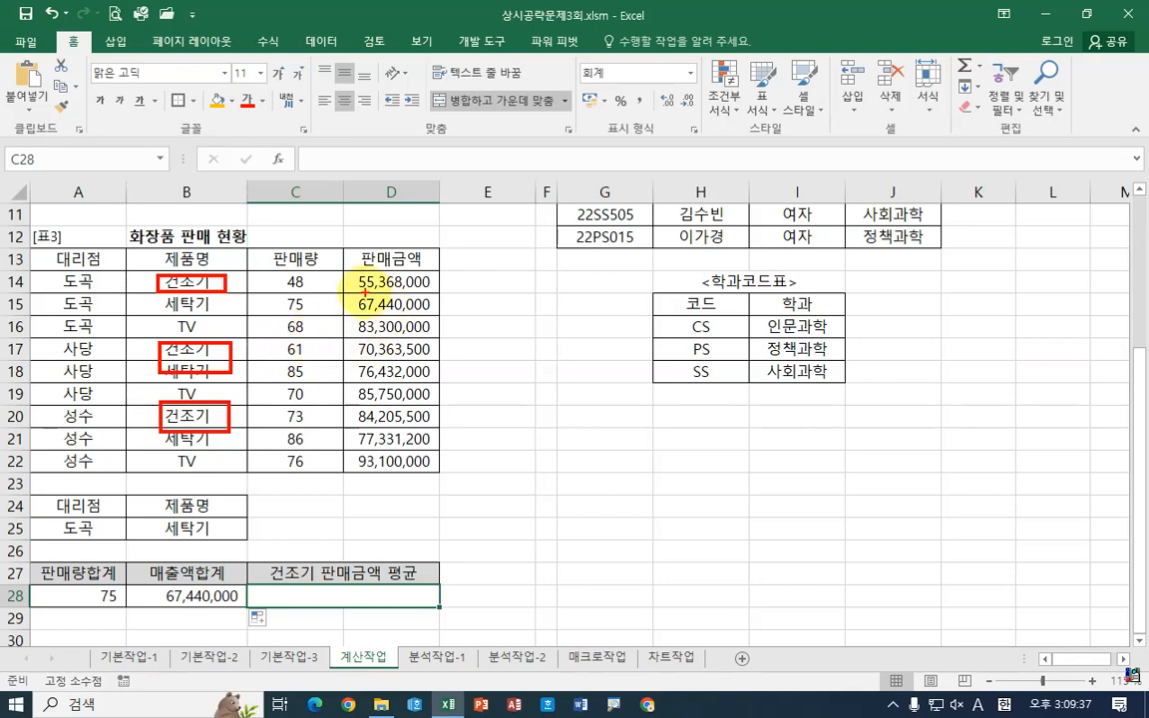
{"action": "left_click_drag", "start_coordinate": [348, 270], "coordinate": [437, 295]}
{"action": "left_click_drag", "start_coordinate": [347, 339], "coordinate": [445, 365]}
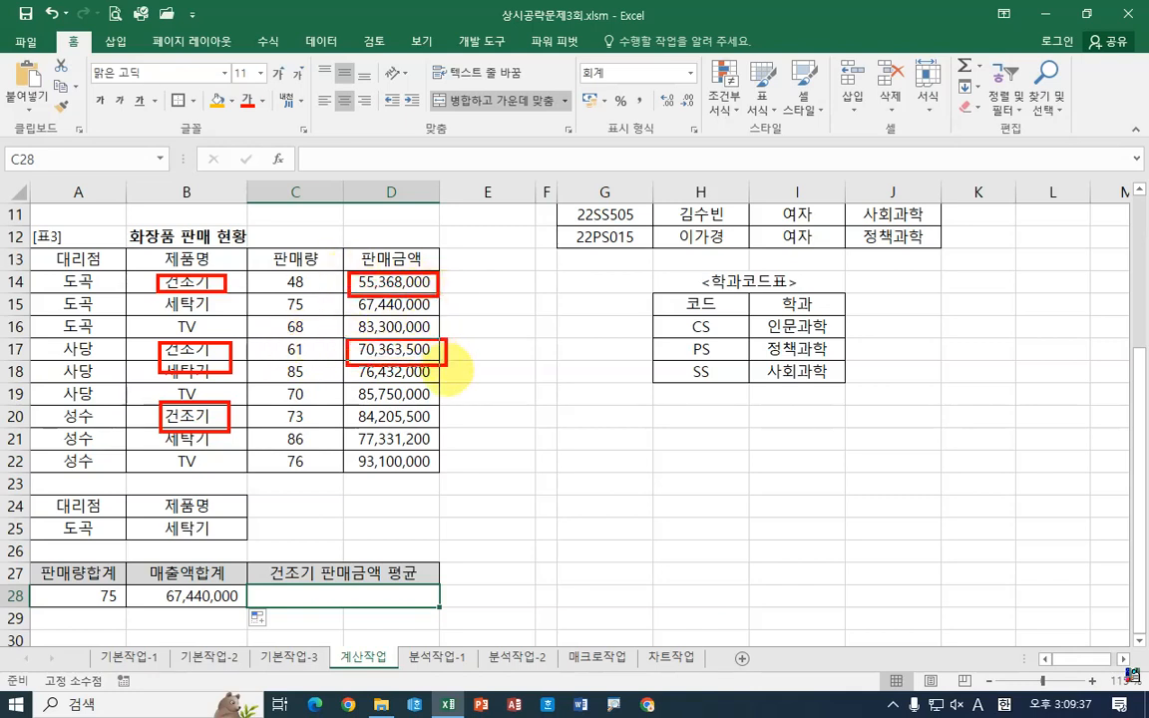
{"action": "left_click_drag", "start_coordinate": [339, 406], "coordinate": [442, 432]}
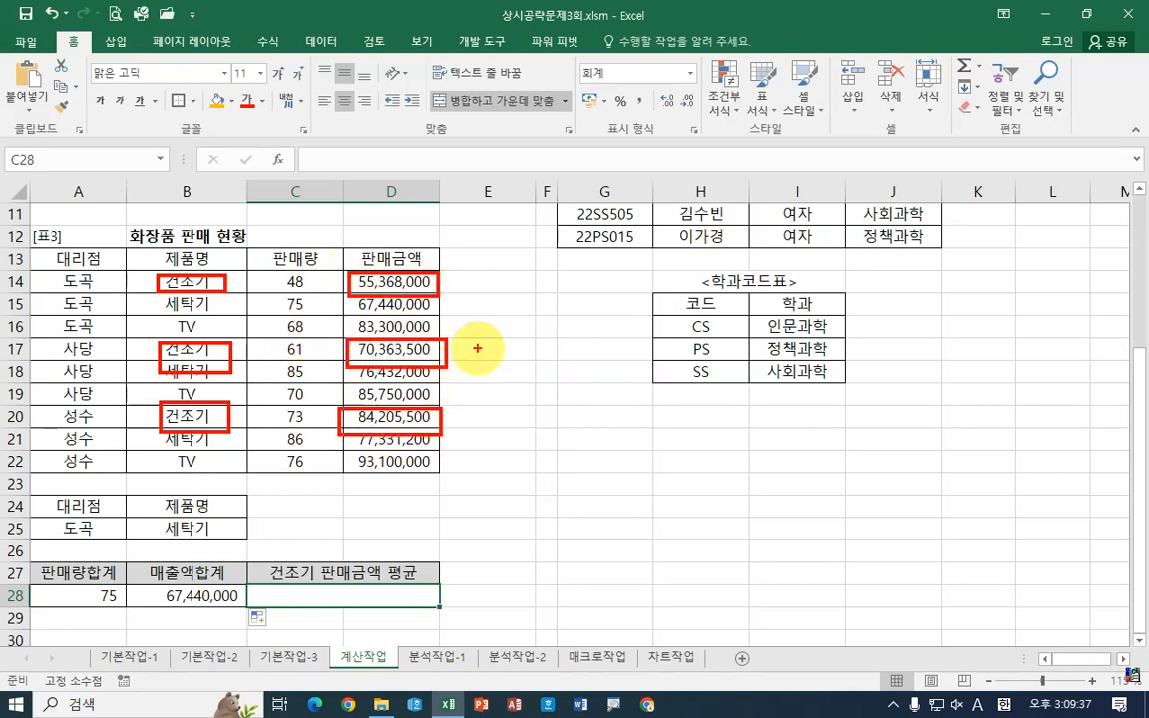
{"action": "left_click_drag", "start_coordinate": [523, 296], "coordinate": [502, 349]}
{"action": "mouse_move", "coordinate": [544, 332]}
{"action": "left_mouse_down"}
{"action": "mouse_move", "coordinate": [546, 348]}
{"action": "mouse_move", "coordinate": [592, 344]}
{"action": "mouse_move", "coordinate": [638, 364]}
{"action": "left_mouse_up"}
{"action": "left_click_drag", "start_coordinate": [441, 289], "coordinate": [450, 299]}
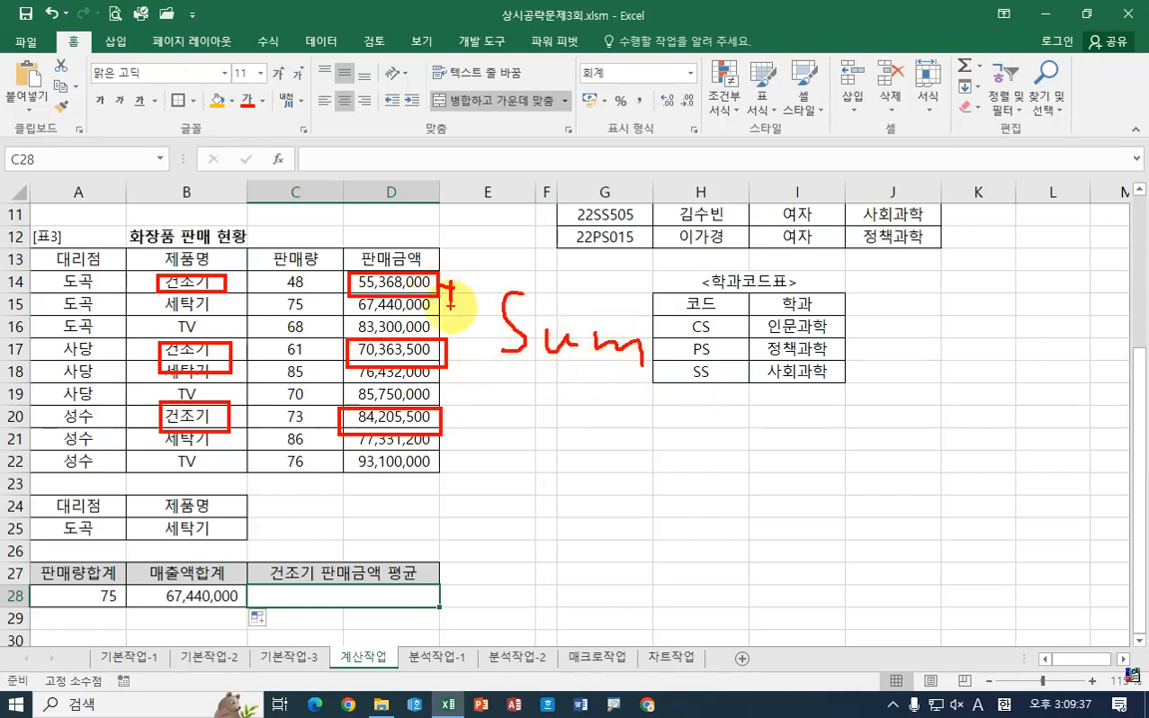
{"action": "mouse_move", "coordinate": [454, 351]}
{"action": "left_mouse_down"}
{"action": "mouse_move", "coordinate": [468, 351]}
{"action": "mouse_move", "coordinate": [462, 394]}
{"action": "mouse_move", "coordinate": [473, 418]}
{"action": "mouse_move", "coordinate": [462, 431]}
{"action": "left_mouse_up"}
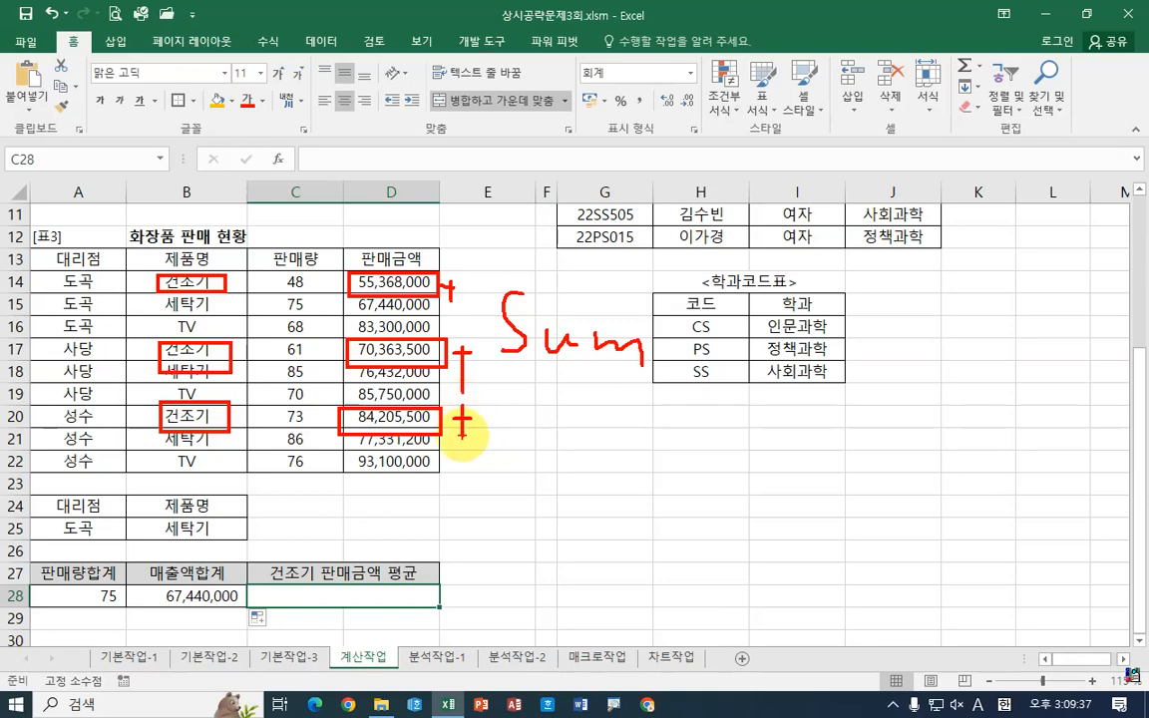
{"action": "mouse_move", "coordinate": [668, 317]}
{"action": "left_mouse_down"}
{"action": "mouse_move", "coordinate": [668, 339]}
{"action": "mouse_move", "coordinate": [684, 319]}
{"action": "left_mouse_up"}
{"action": "left_click_drag", "start_coordinate": [717, 287], "coordinate": [692, 386]}
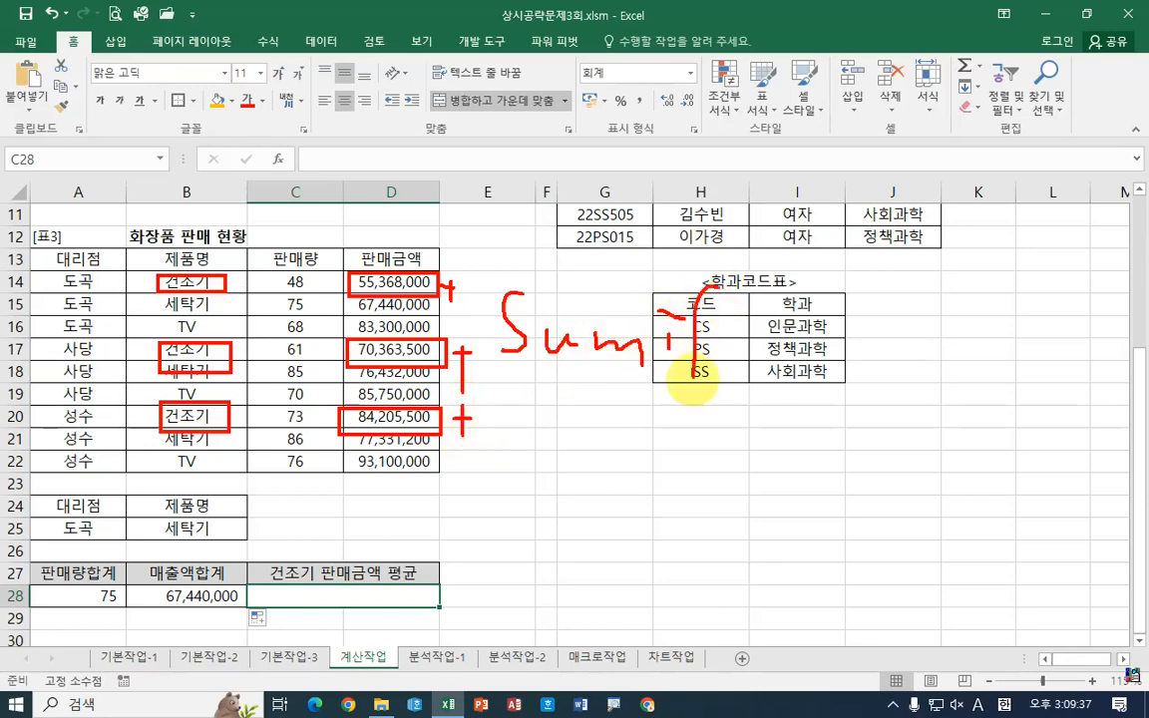
{"action": "left_click_drag", "start_coordinate": [696, 329], "coordinate": [727, 330]}
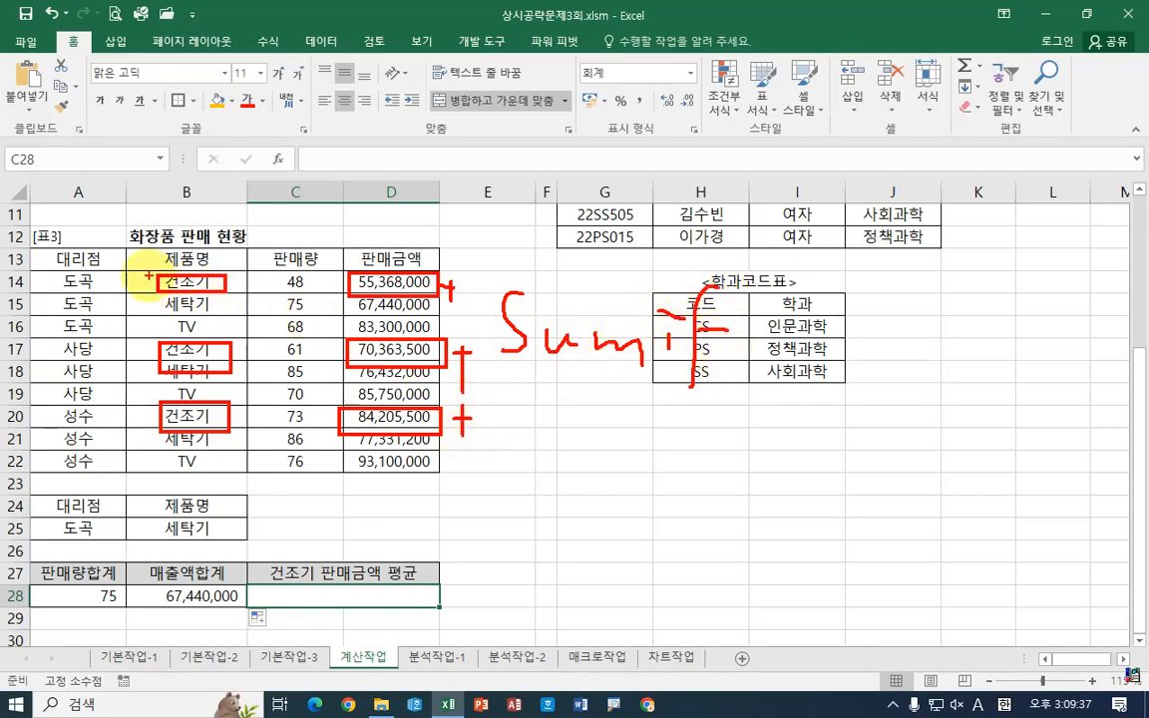
{"action": "mouse_move", "coordinate": [139, 275]}
{"action": "left_mouse_down"}
{"action": "mouse_move", "coordinate": [214, 317]}
{"action": "mouse_move", "coordinate": [237, 466]}
{"action": "left_mouse_up"}
{"action": "mouse_move", "coordinate": [349, 275]}
{"action": "left_mouse_down"}
{"action": "mouse_move", "coordinate": [450, 372]}
{"action": "mouse_move", "coordinate": [449, 478]}
{"action": "left_mouse_up"}
{"action": "left_click_drag", "start_coordinate": [210, 346], "coordinate": [230, 342]}
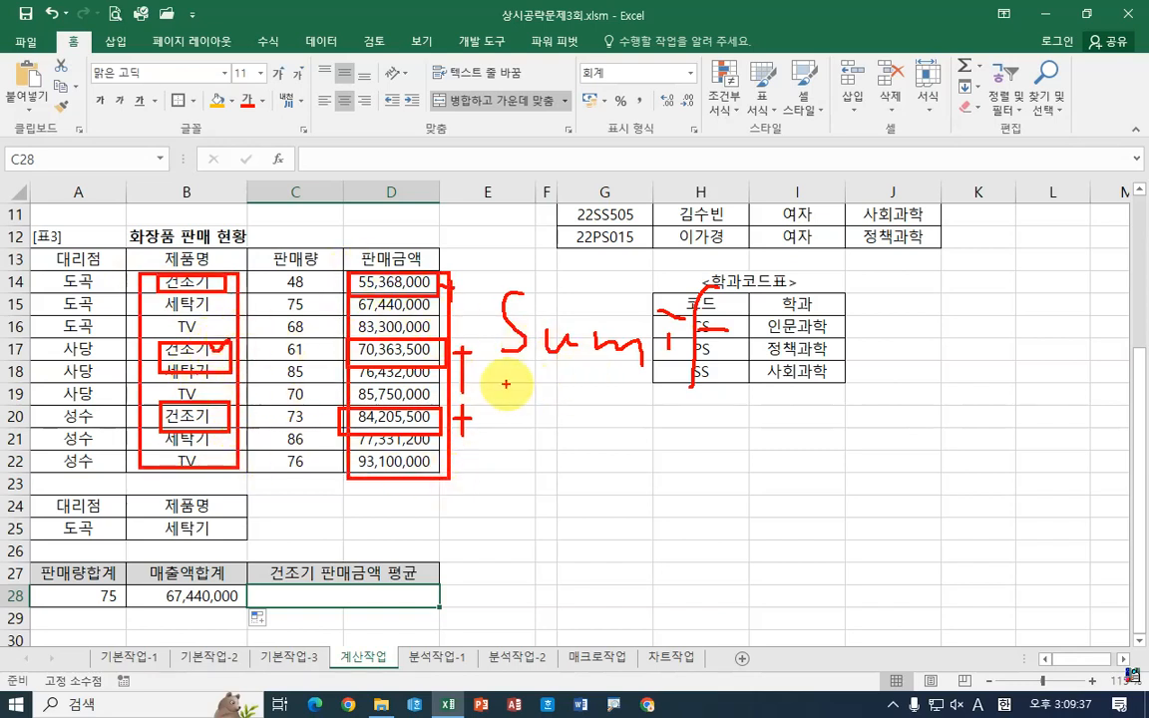
{"action": "left_click_drag", "start_coordinate": [529, 382], "coordinate": [792, 382]}
{"action": "left_click_drag", "start_coordinate": [892, 240], "coordinate": [750, 503]}
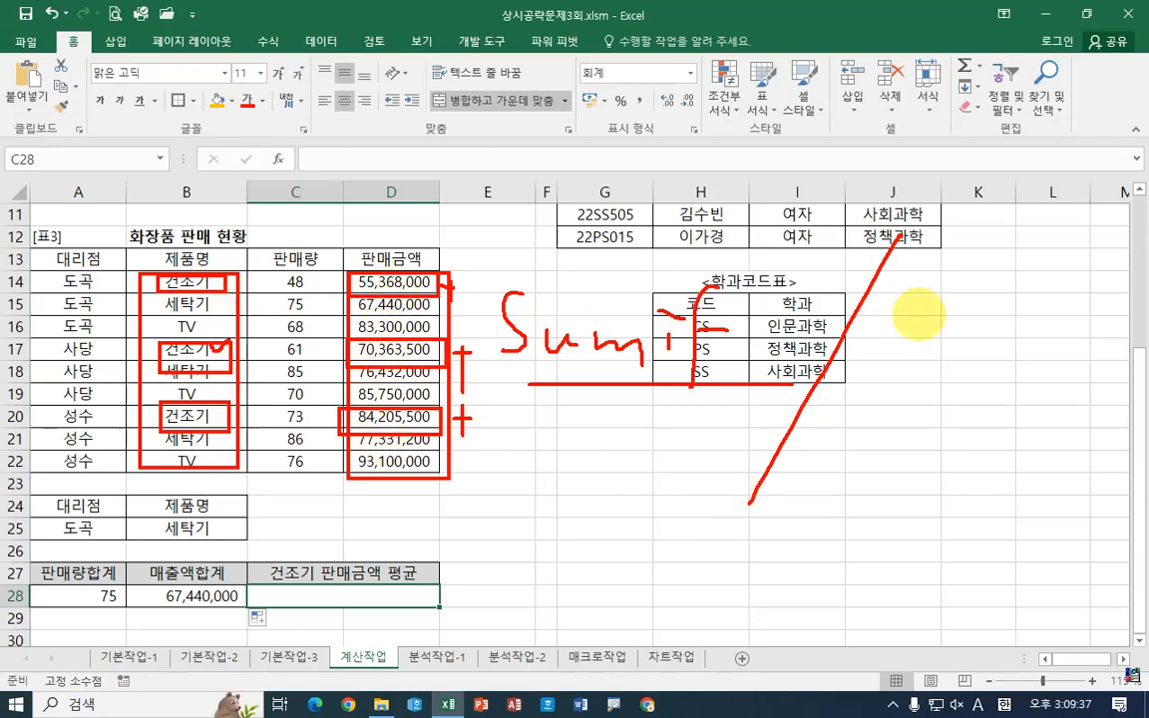
{"action": "mouse_move", "coordinate": [933, 302]}
{"action": "left_mouse_down"}
{"action": "mouse_move", "coordinate": [942, 359]}
{"action": "mouse_move", "coordinate": [1014, 361]}
{"action": "left_mouse_up"}
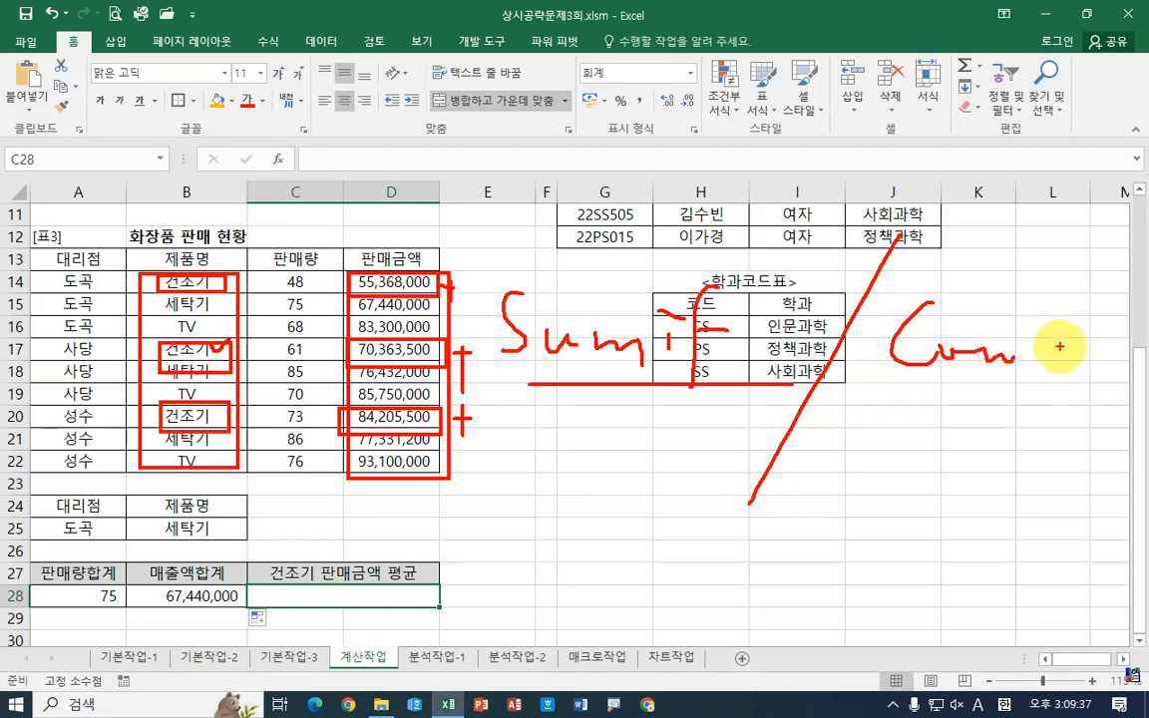
{"action": "mouse_move", "coordinate": [1049, 318]}
{"action": "left_mouse_down"}
{"action": "mouse_move", "coordinate": [1047, 352]}
{"action": "mouse_move", "coordinate": [1057, 315]}
{"action": "mouse_move", "coordinate": [1077, 376]}
{"action": "left_mouse_up"}
{"action": "left_click_drag", "start_coordinate": [1071, 351], "coordinate": [1102, 348]}
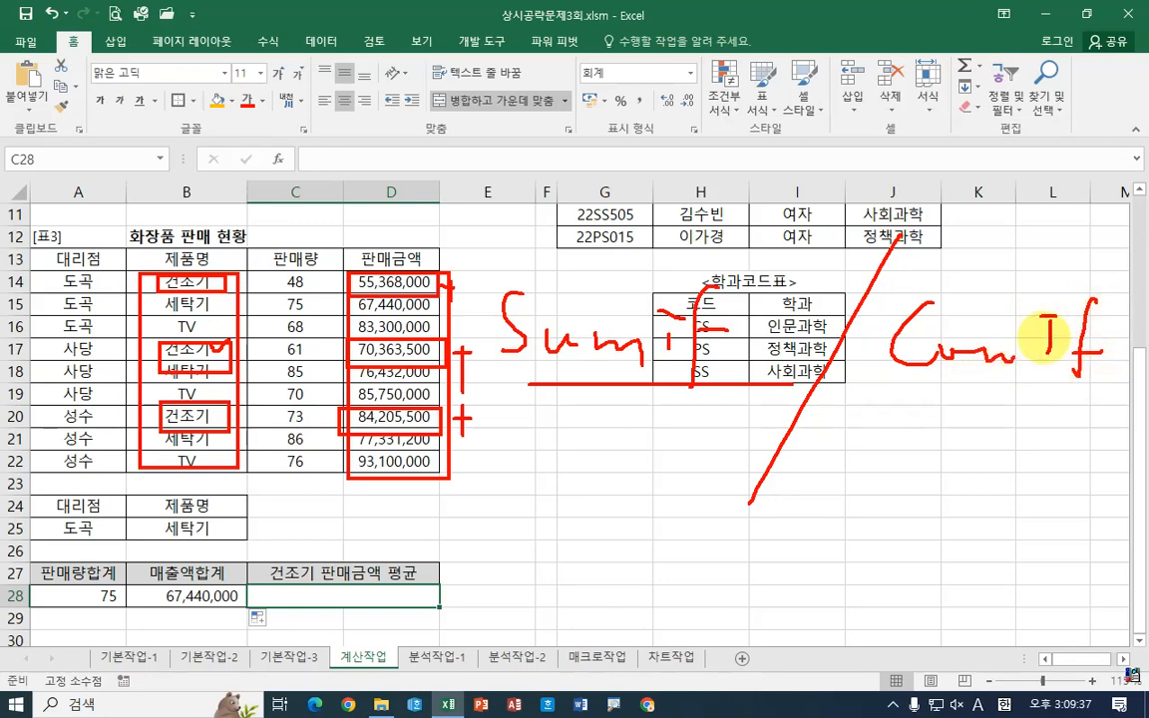
{"action": "mouse_move", "coordinate": [978, 404]}
{"action": "left_mouse_down"}
{"action": "mouse_move", "coordinate": [989, 482]}
{"action": "mouse_move", "coordinate": [935, 484]}
{"action": "left_mouse_up"}
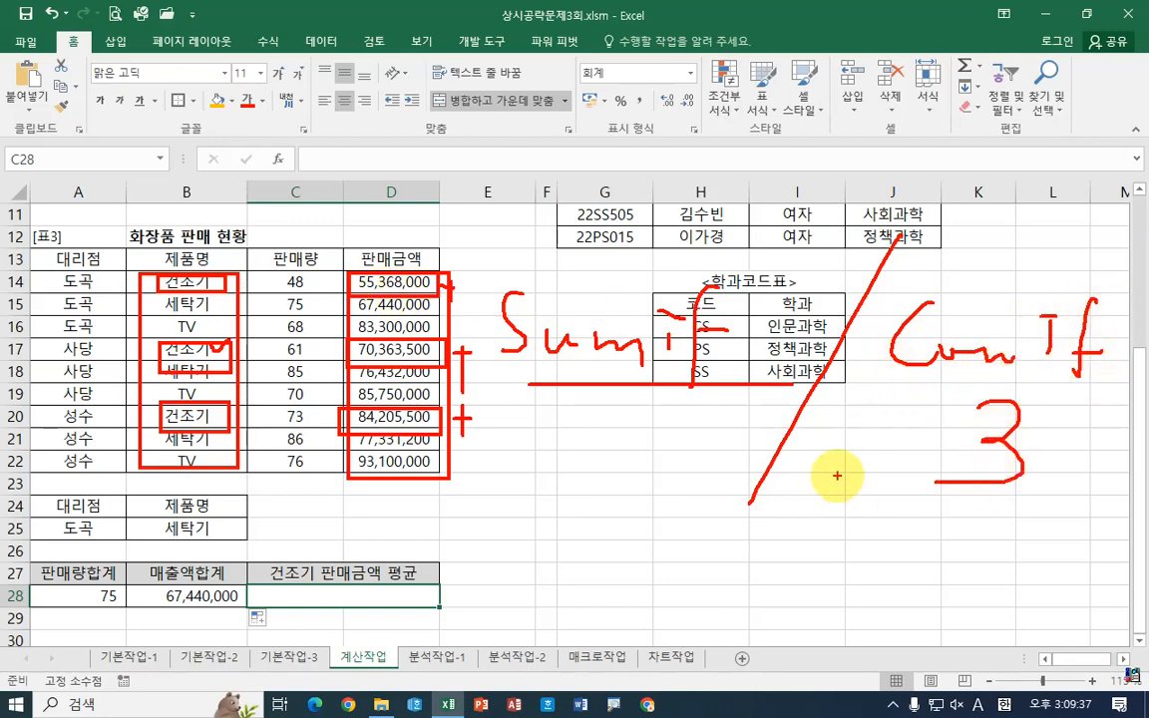
{"action": "mouse_move", "coordinate": [688, 424]}
{"action": "left_mouse_down"}
{"action": "mouse_move", "coordinate": [596, 409]}
{"action": "mouse_move", "coordinate": [738, 464]}
{"action": "left_mouse_up"}
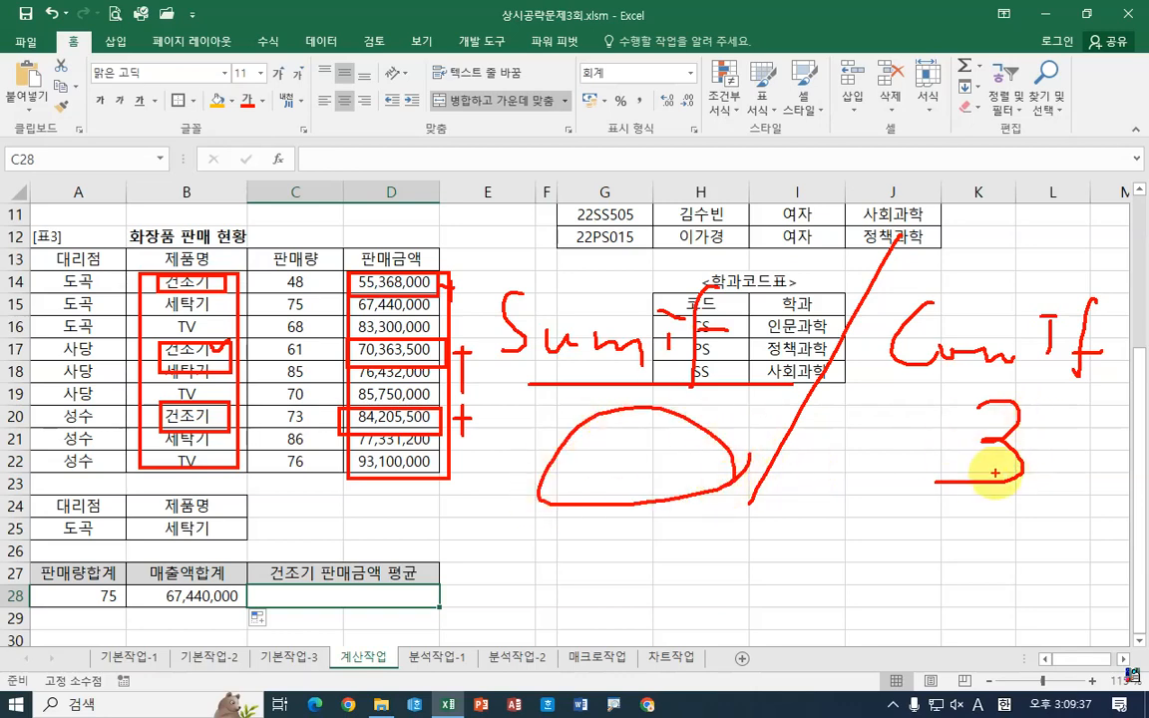
{"action": "left_click_drag", "start_coordinate": [601, 512], "coordinate": [1060, 519]}
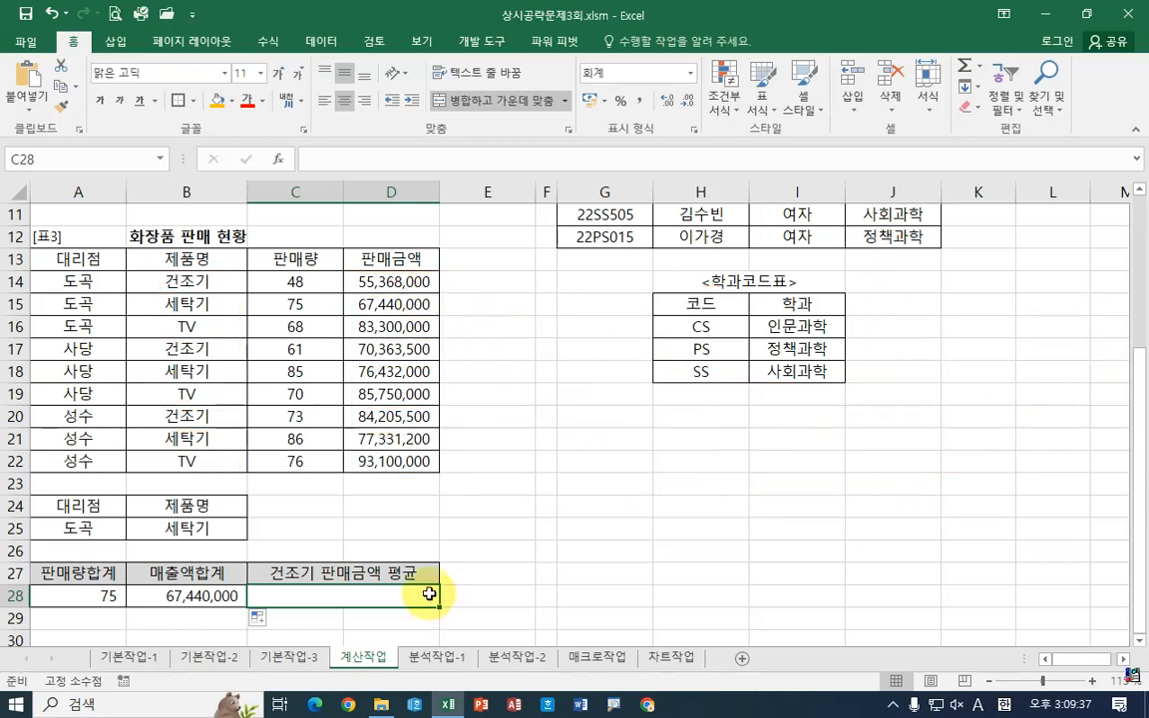
Select the three 건조기 sales amounts D14, D17 and D20 together to read their average and sum
{"action": "left_click", "coordinate": [391, 284]}
{"action": "left_click", "coordinate": [394, 349], "text": "ctrl"}
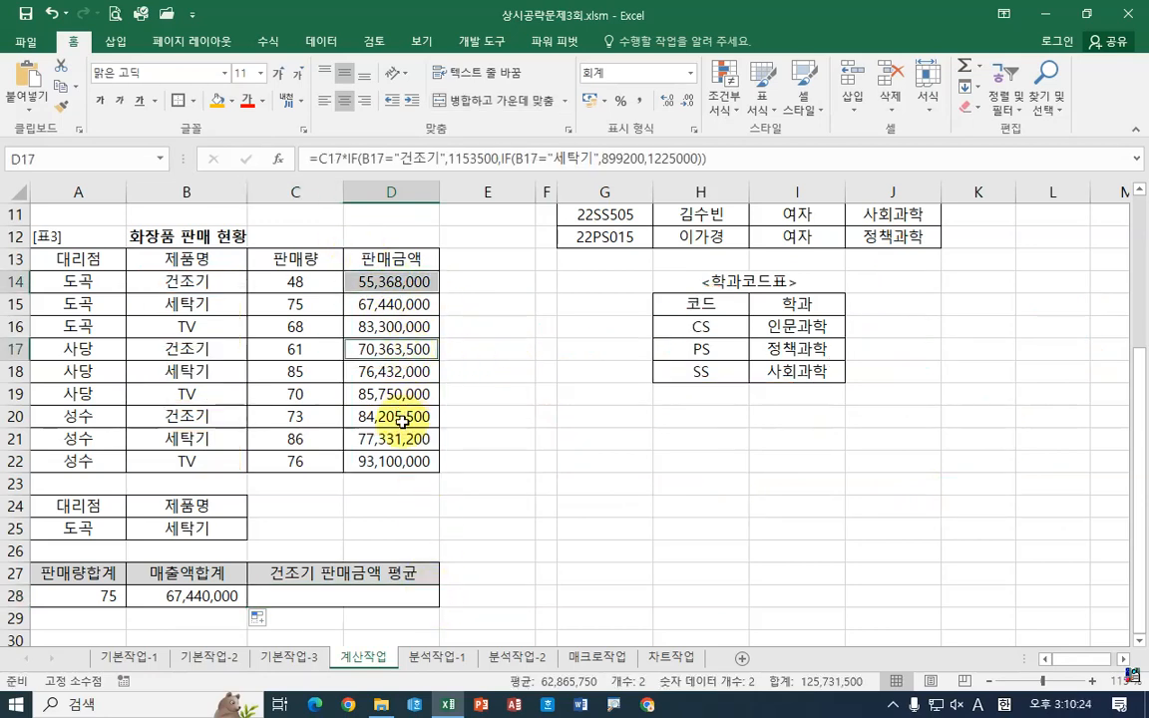
{"action": "left_click", "coordinate": [394, 415], "text": "ctrl"}
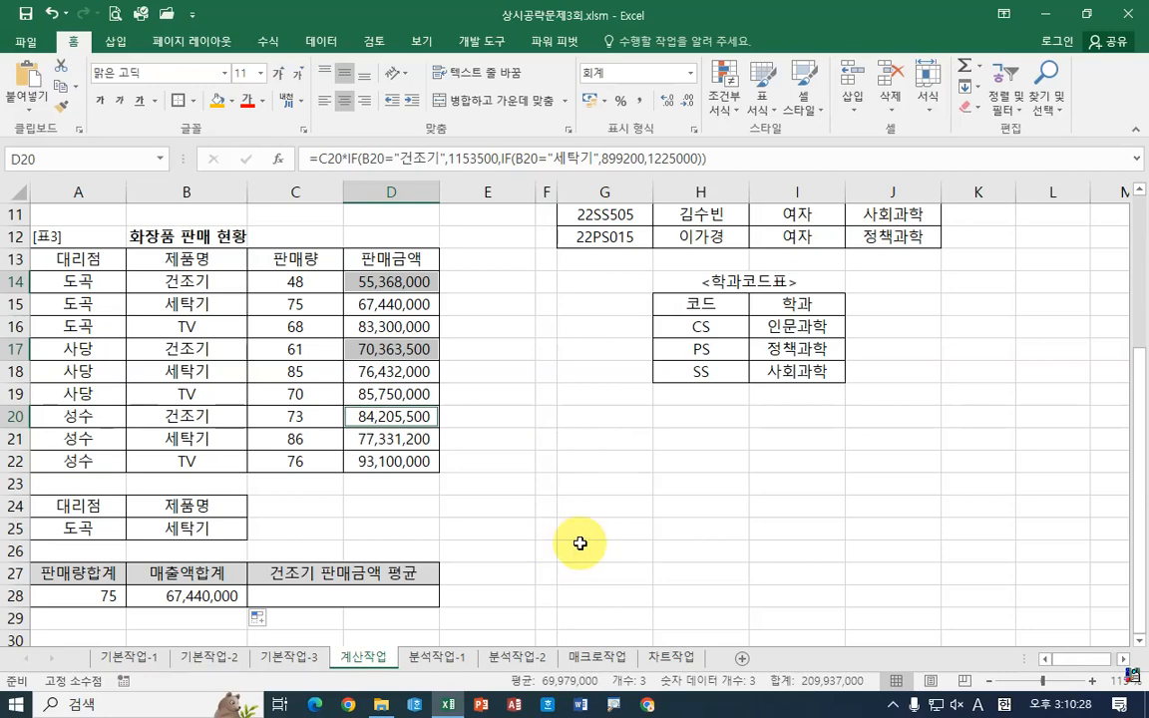
Start a SUMIF formula in the 건조기 판매금액 평균 cell C28 and open its function arguments
{"action": "left_click", "coordinate": [407, 595]}
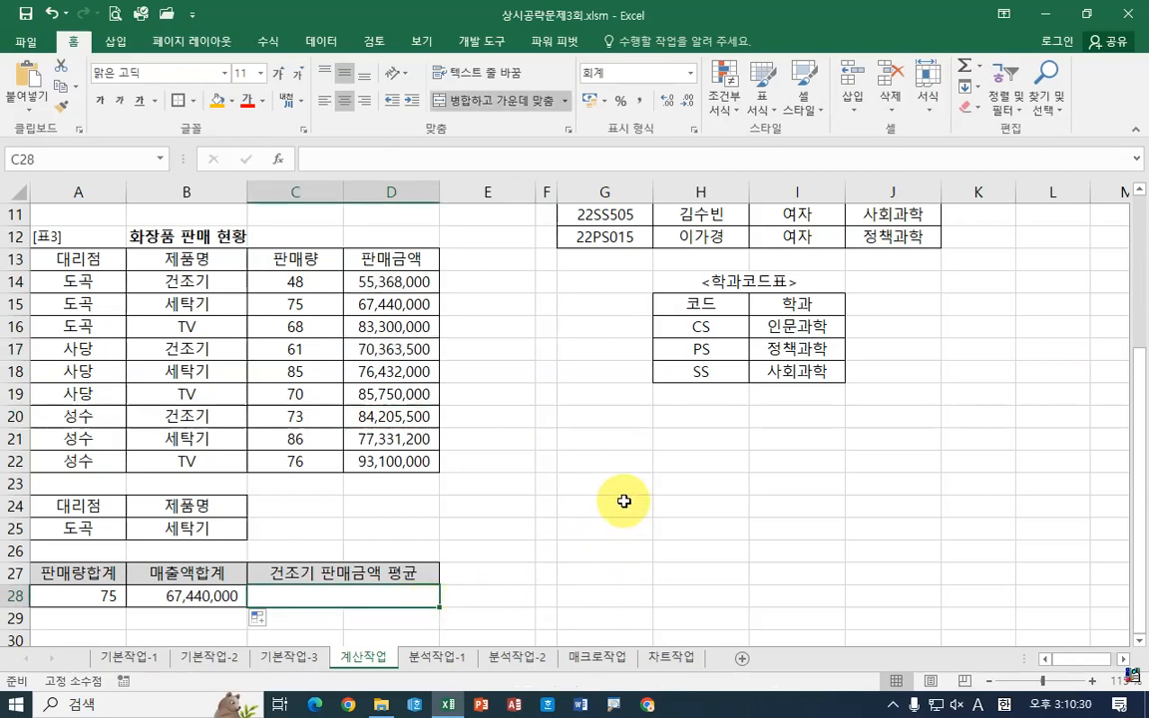
{"action": "type", "text": "="}
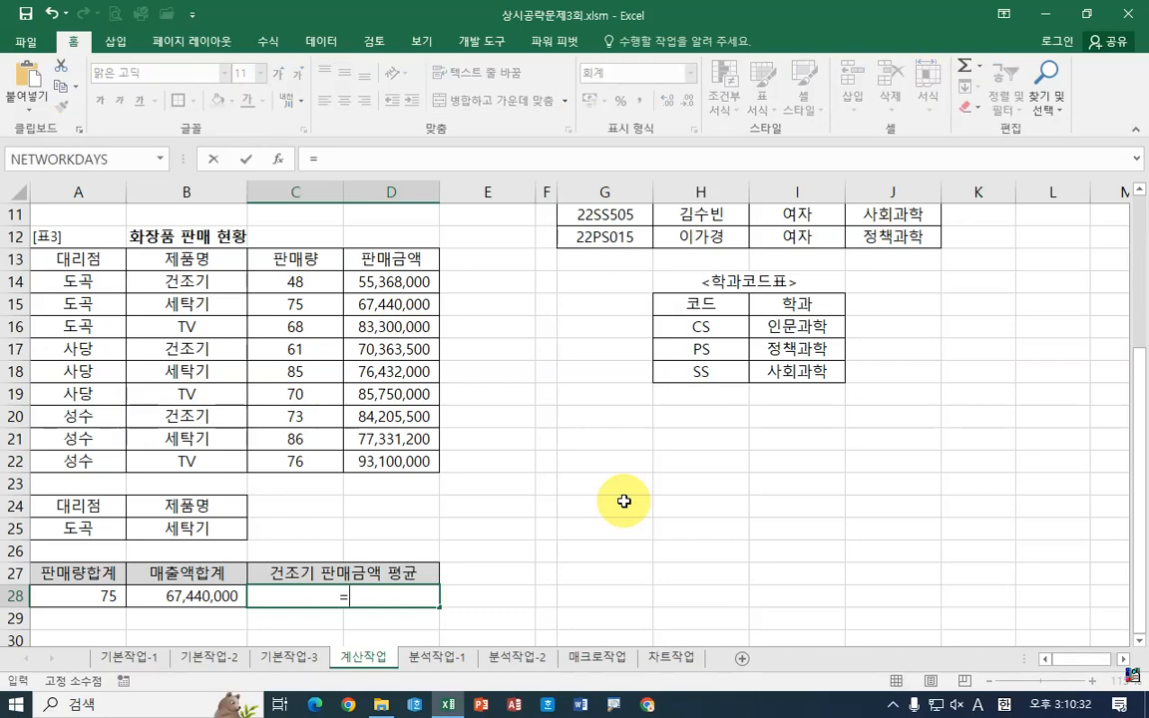
{"action": "type", "text": "sum"}
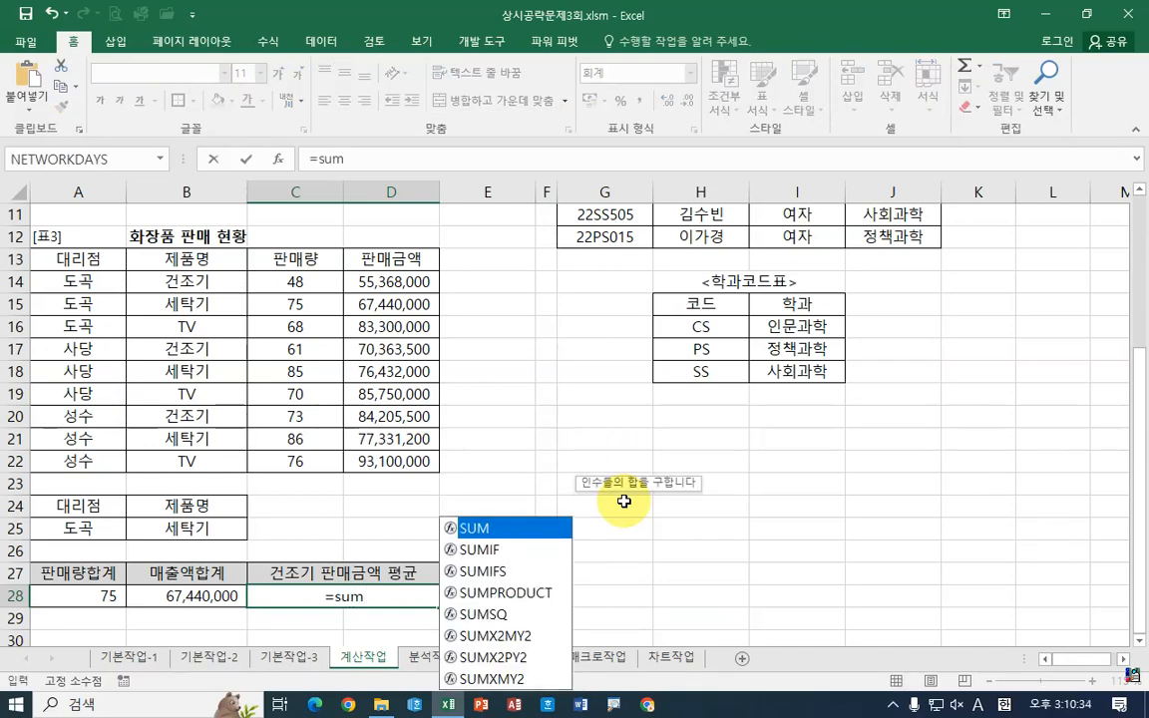
{"action": "double_click", "coordinate": [512, 549]}
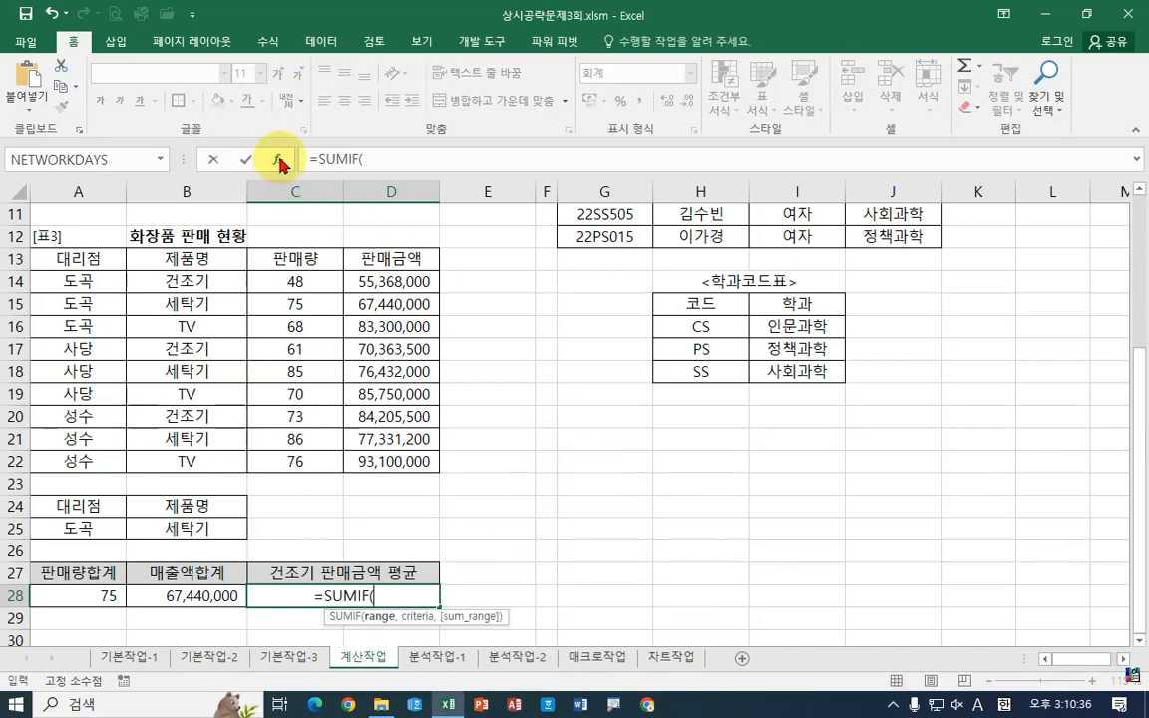
{"action": "left_click", "coordinate": [279, 159]}
{"action": "left_click_drag", "start_coordinate": [598, 227], "coordinate": [588, 215]}
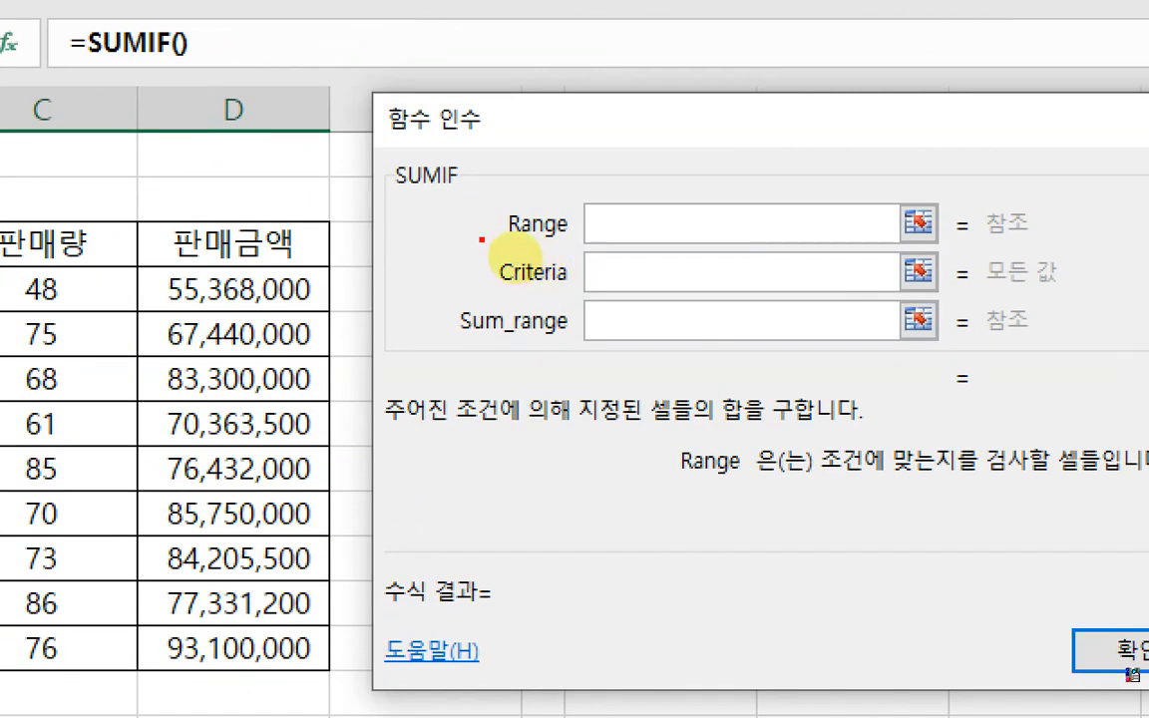
{"action": "left_click_drag", "start_coordinate": [514, 257], "coordinate": [565, 257]}
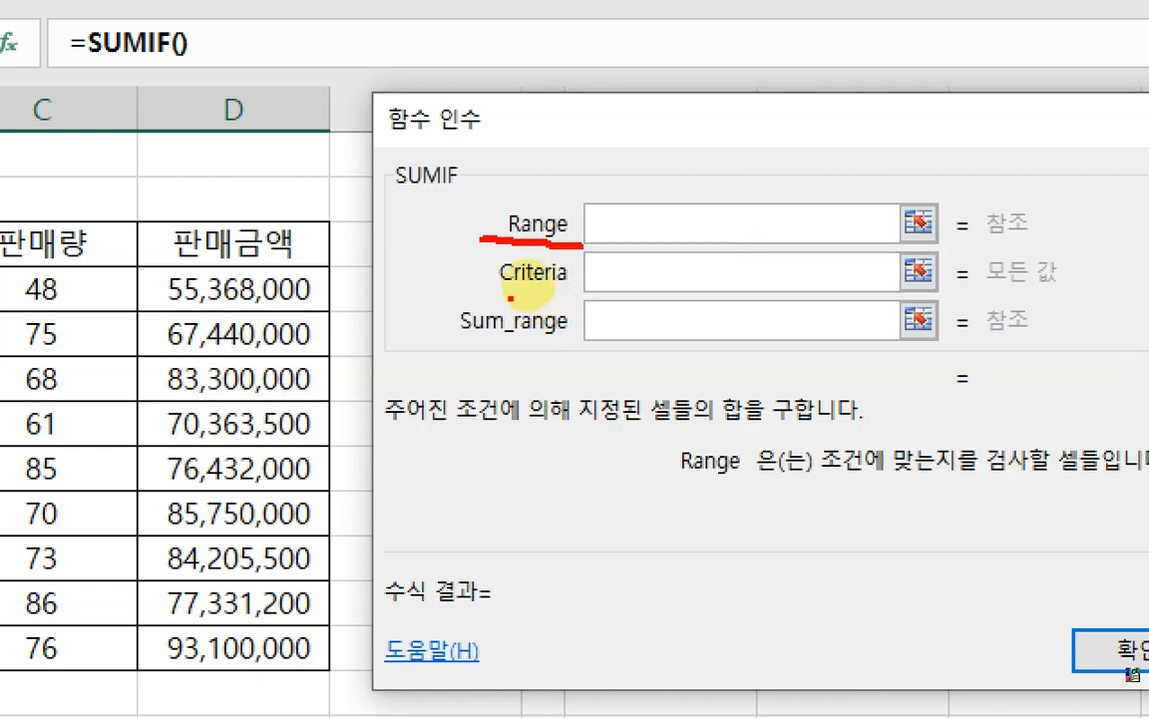
{"action": "left_click_drag", "start_coordinate": [488, 291], "coordinate": [585, 291]}
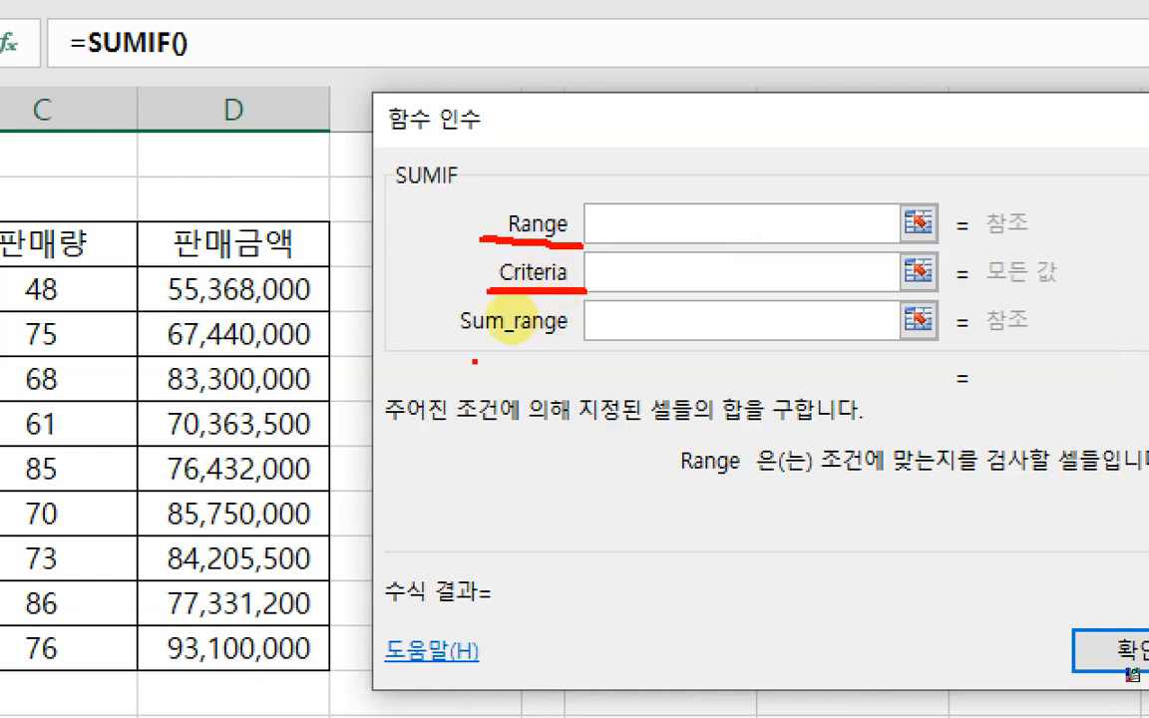
{"action": "left_click_drag", "start_coordinate": [434, 345], "coordinate": [581, 346]}
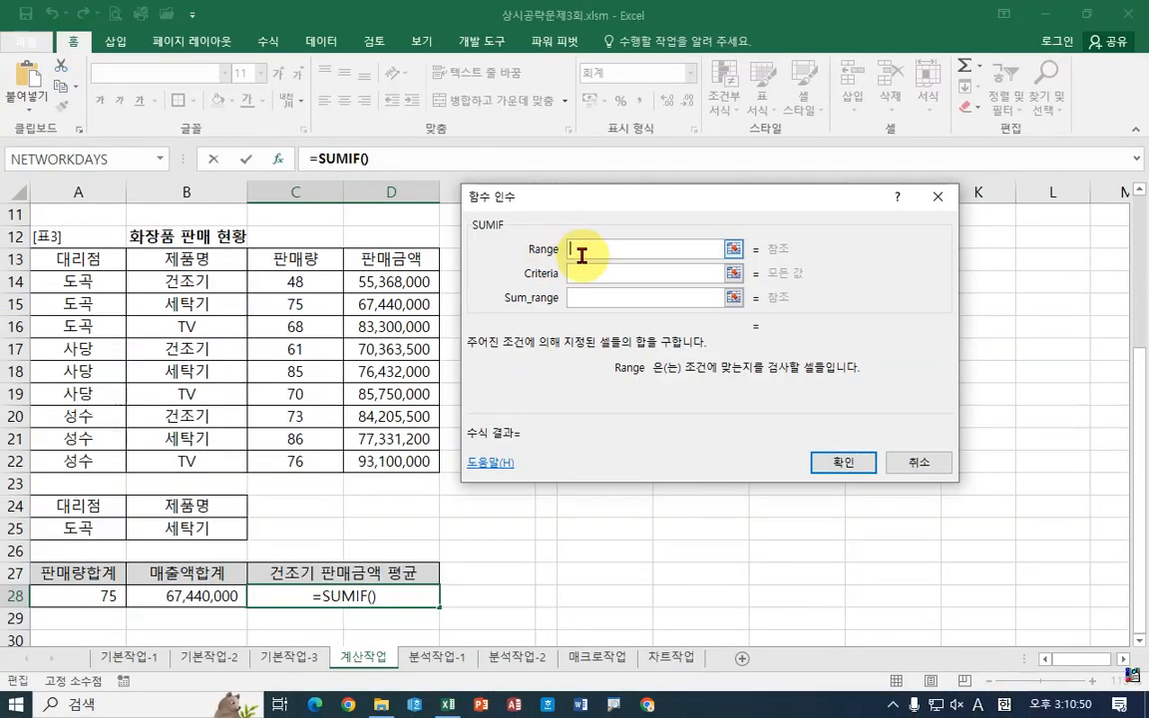
Fill in the SUMIF arguments with 건조기 cell B14 as criterion, 제품명 data B14:B22 as range and 판매금액 data D14:D22 as sum range
{"action": "left_click", "coordinate": [612, 272]}
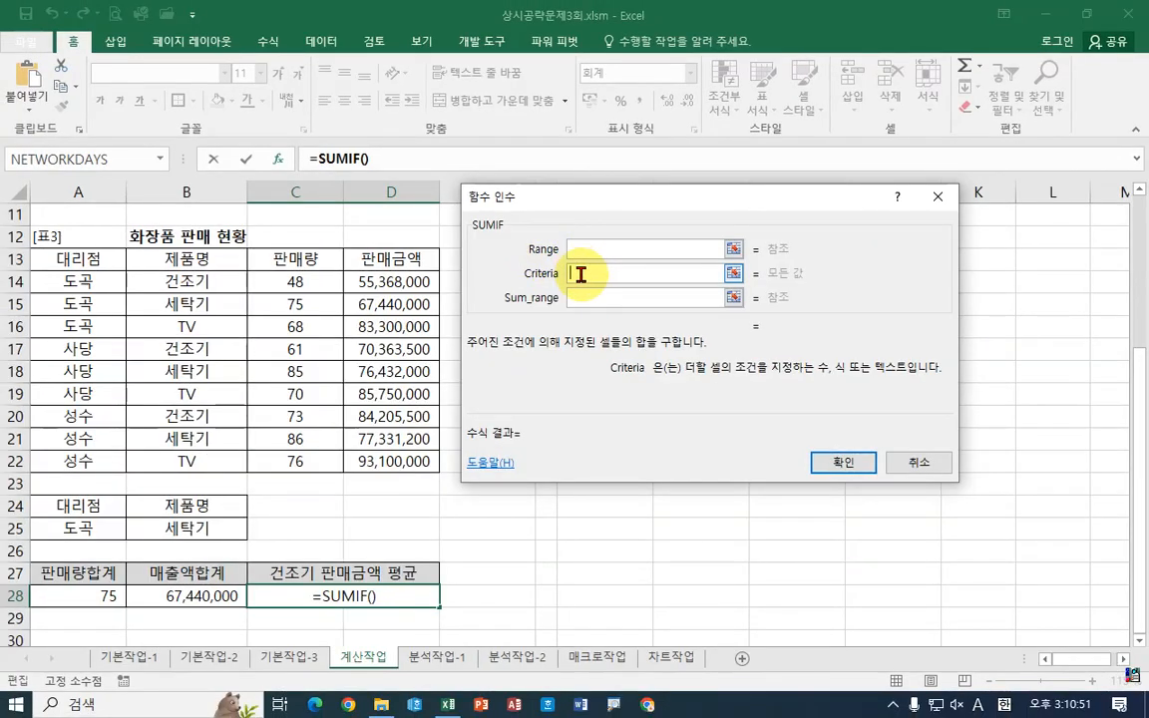
{"action": "left_click", "coordinate": [180, 280]}
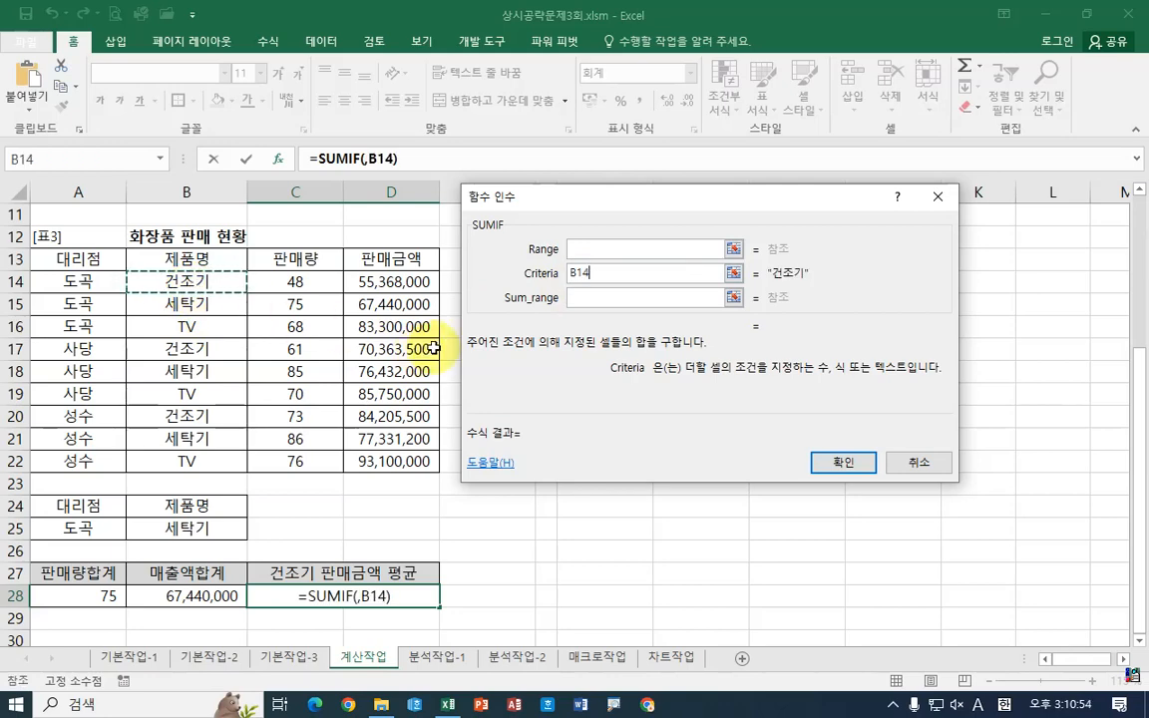
{"action": "left_click", "coordinate": [587, 246]}
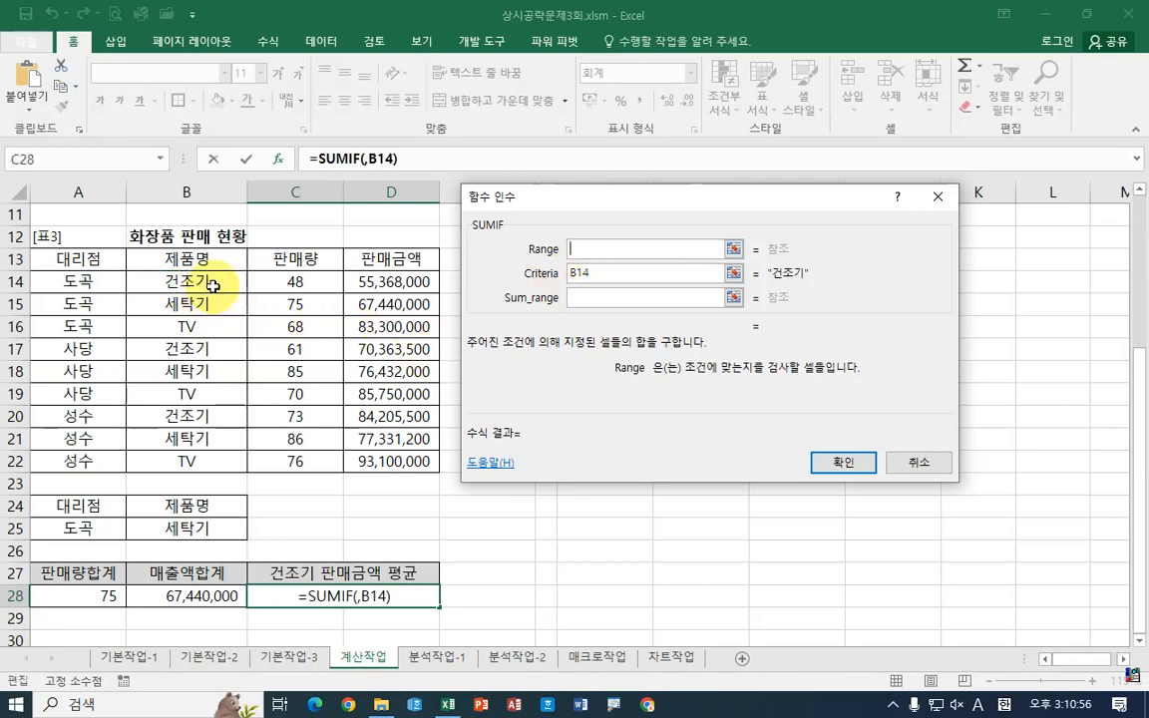
{"action": "left_click_drag", "start_coordinate": [210, 277], "coordinate": [206, 454]}
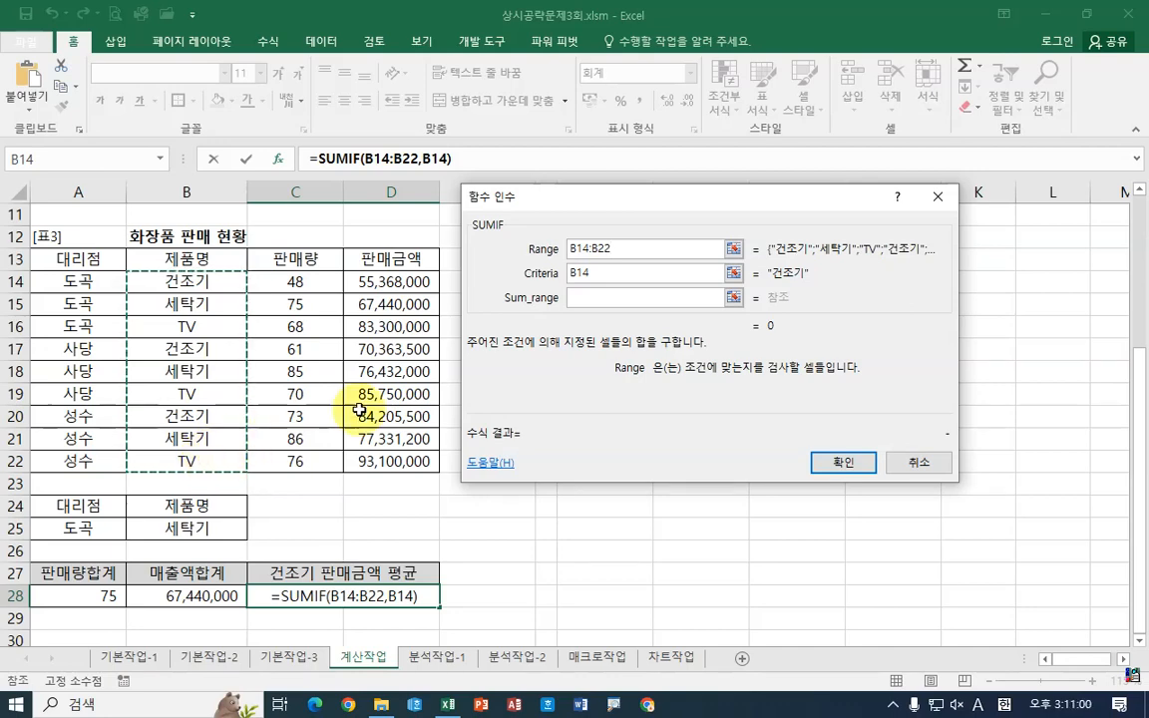
{"action": "left_click", "coordinate": [596, 298]}
{"action": "left_click_drag", "start_coordinate": [359, 285], "coordinate": [351, 462]}
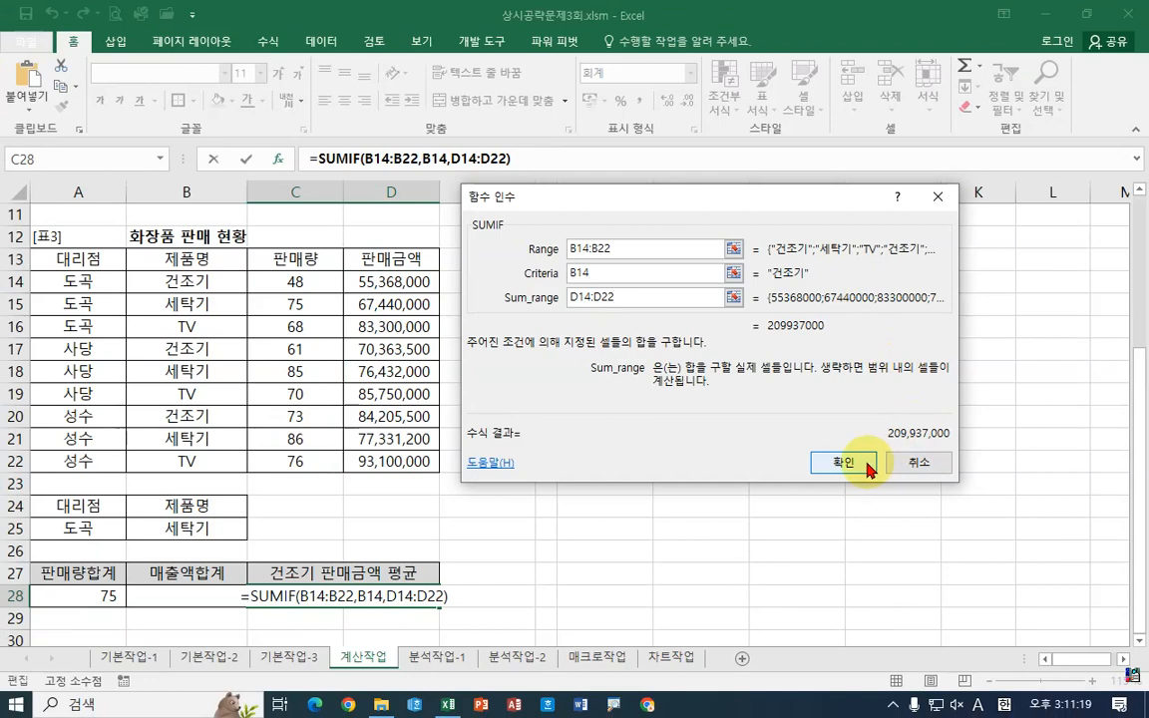
Accept the SUMIF in C28, append a division by COUNTIF to the formula, and open the COUNTIF function arguments
{"action": "left_click", "coordinate": [803, 576]}
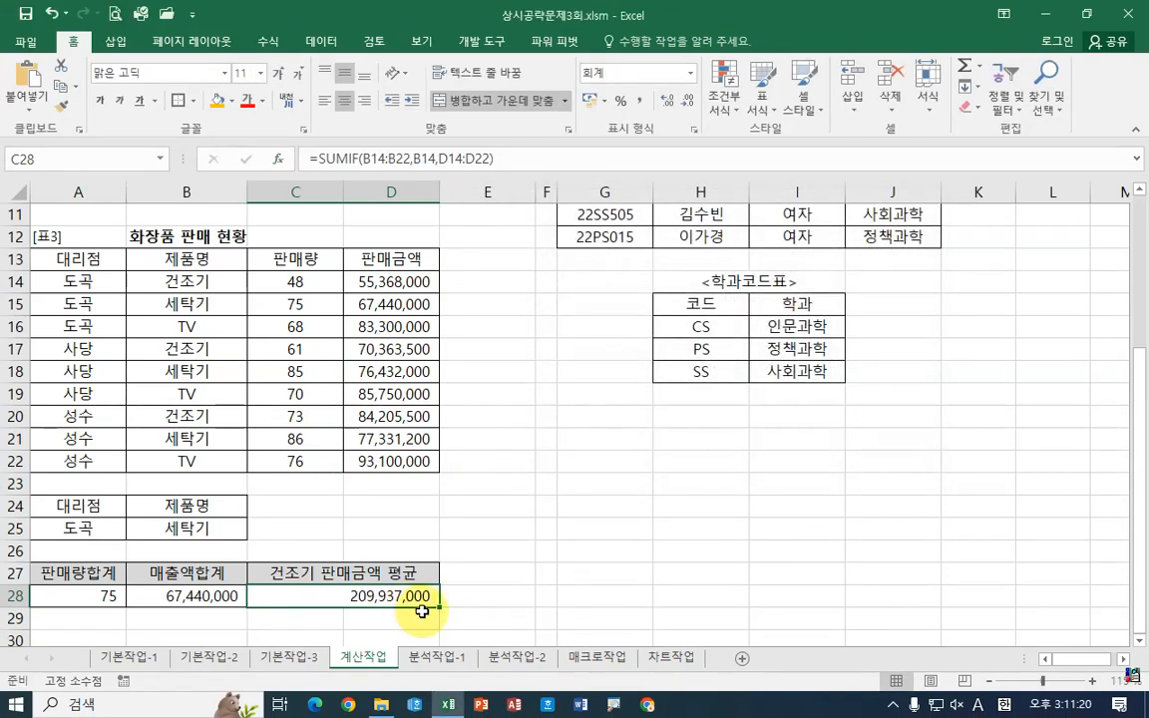
{"action": "left_click", "coordinate": [547, 158]}
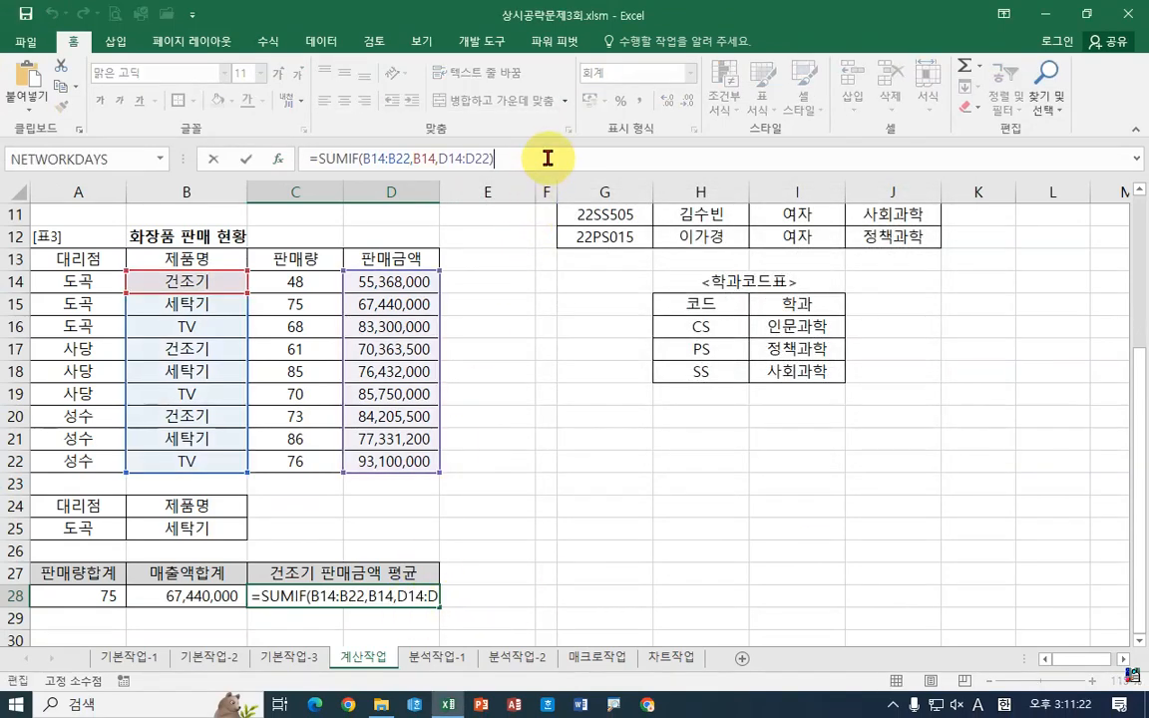
{"action": "type", "text": "/"}
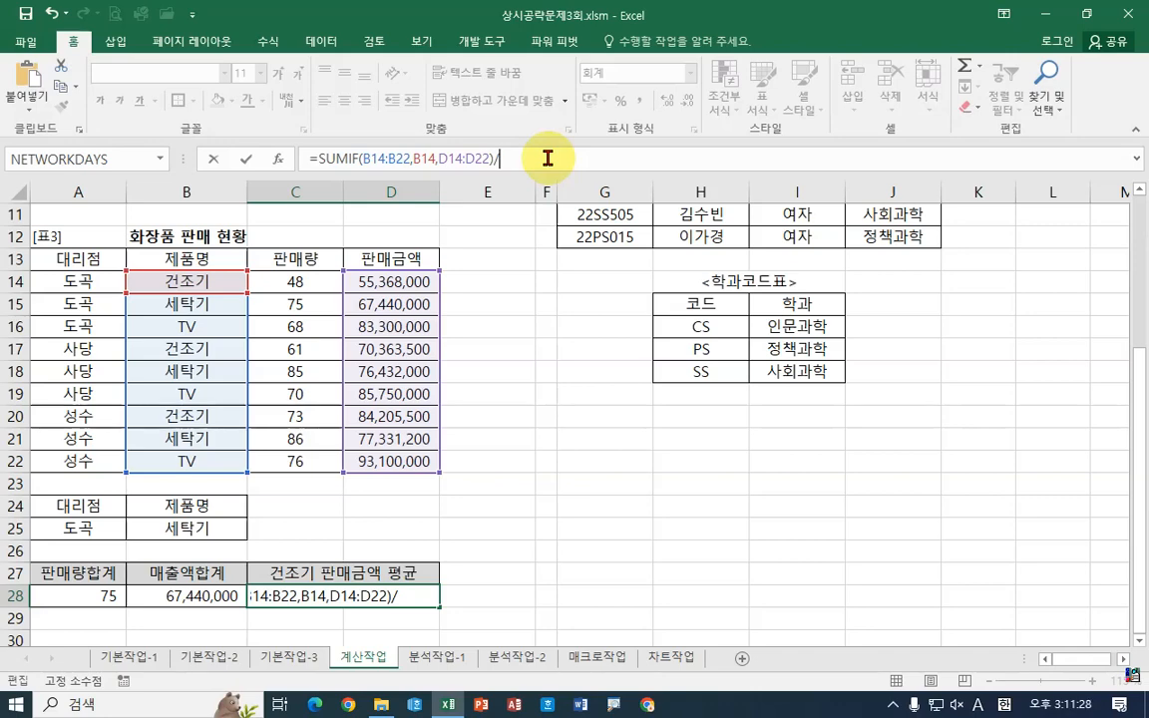
{"action": "type", "text": "coun"}
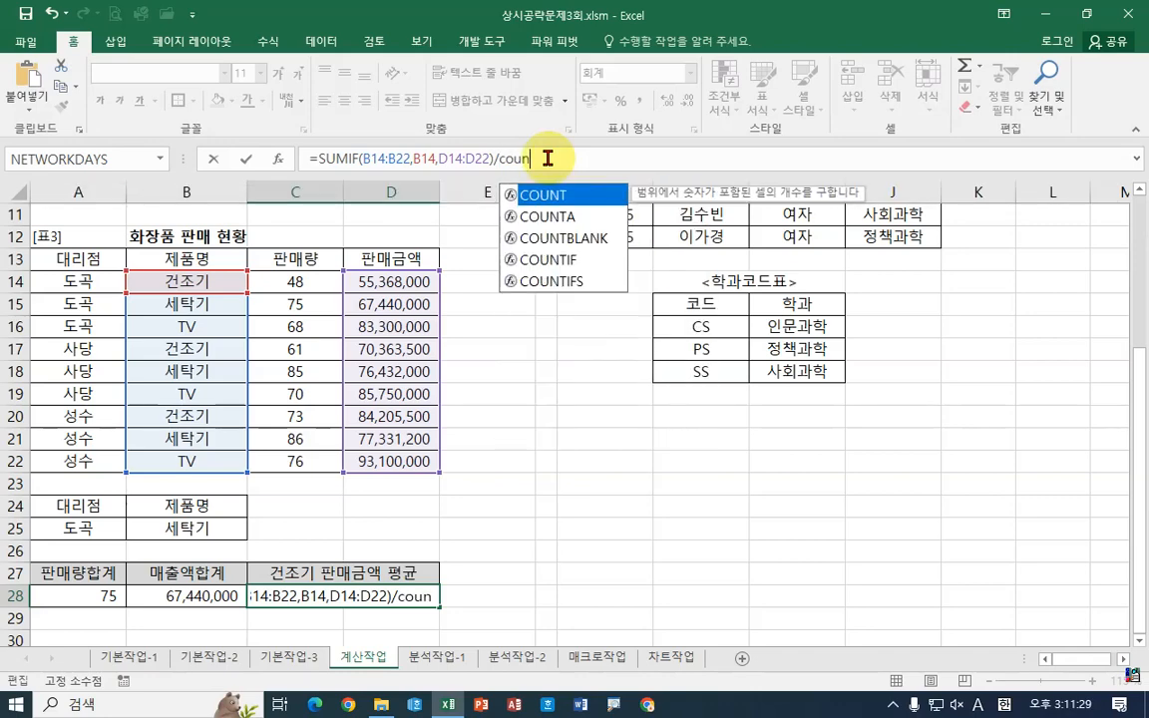
{"action": "double_click", "coordinate": [549, 260]}
{"action": "left_click", "coordinate": [278, 159]}
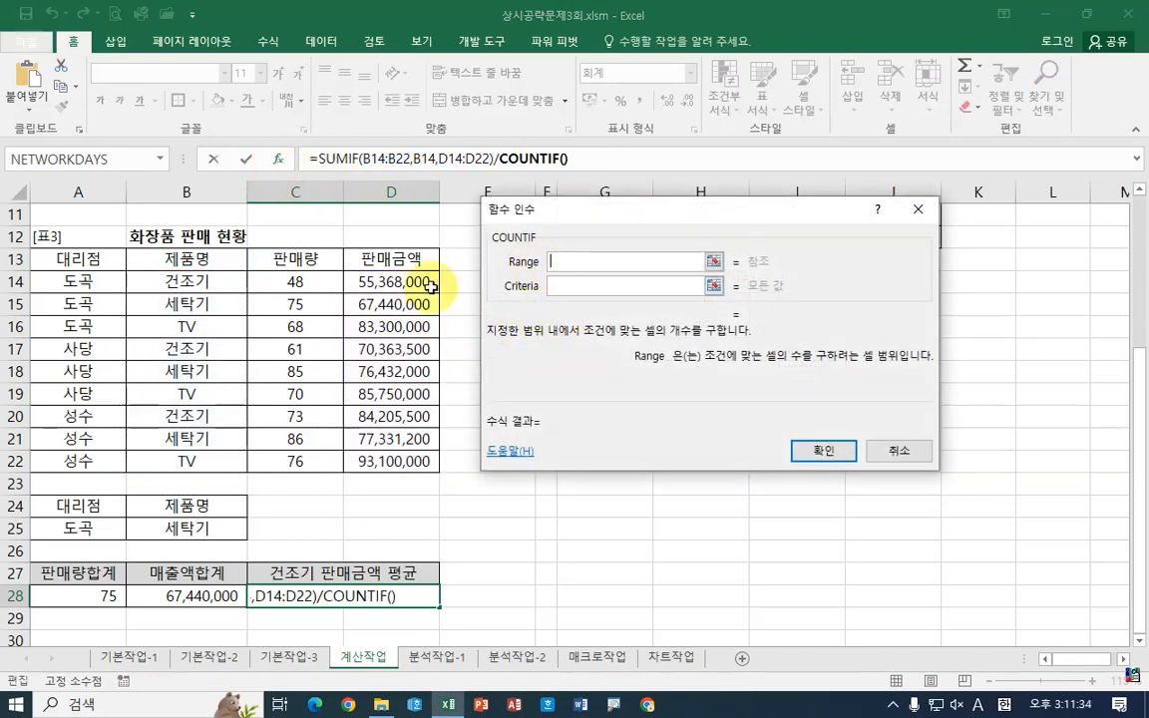
Fill in the COUNTIF arguments with the 제품명 data B14:B22 as range and 건조기 cell B14 as criterion
{"action": "left_click_drag", "start_coordinate": [218, 280], "coordinate": [231, 461]}
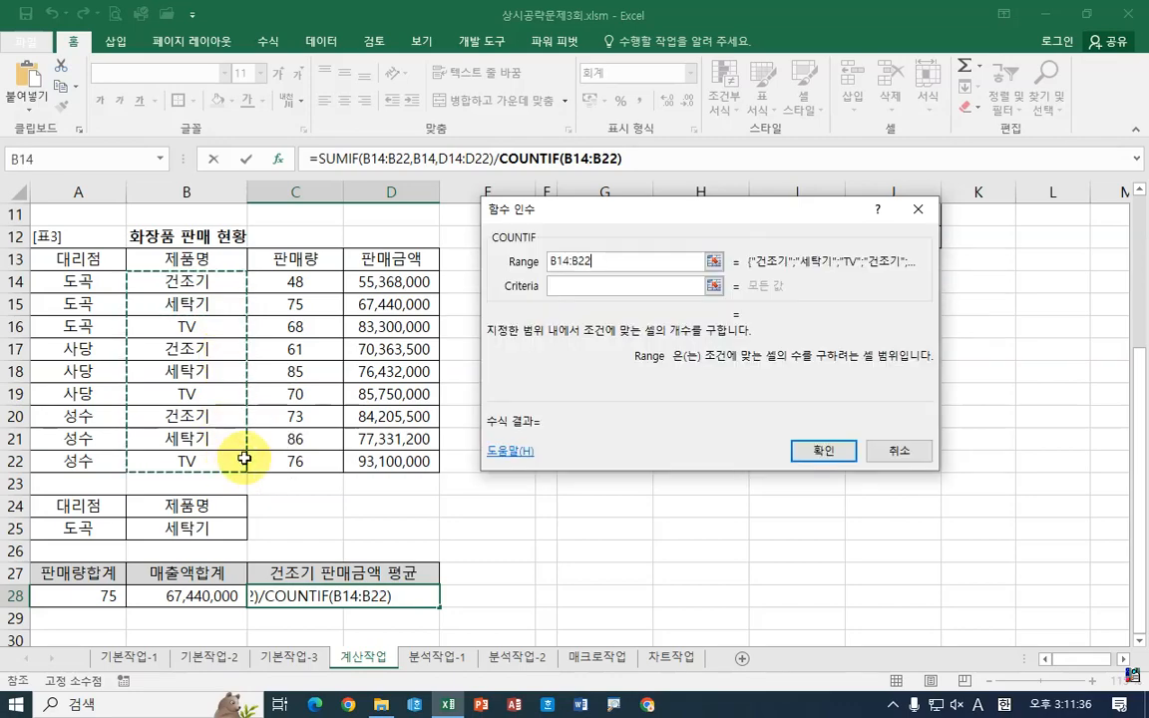
{"action": "left_click", "coordinate": [570, 287]}
{"action": "left_click", "coordinate": [212, 288]}
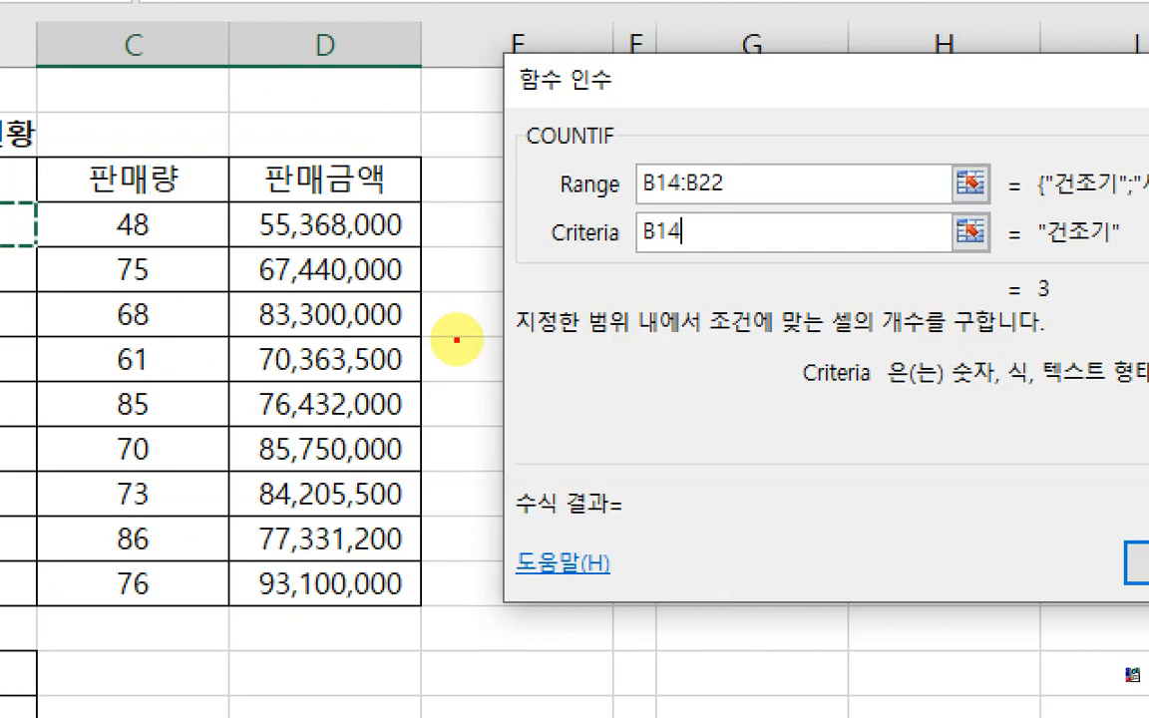
{"action": "mouse_move", "coordinate": [1091, 322]}
{"action": "left_mouse_down"}
{"action": "mouse_move", "coordinate": [997, 322]}
{"action": "mouse_move", "coordinate": [1002, 354]}
{"action": "left_mouse_up"}
{"action": "left_click_drag", "start_coordinate": [778, 208], "coordinate": [638, 210]}
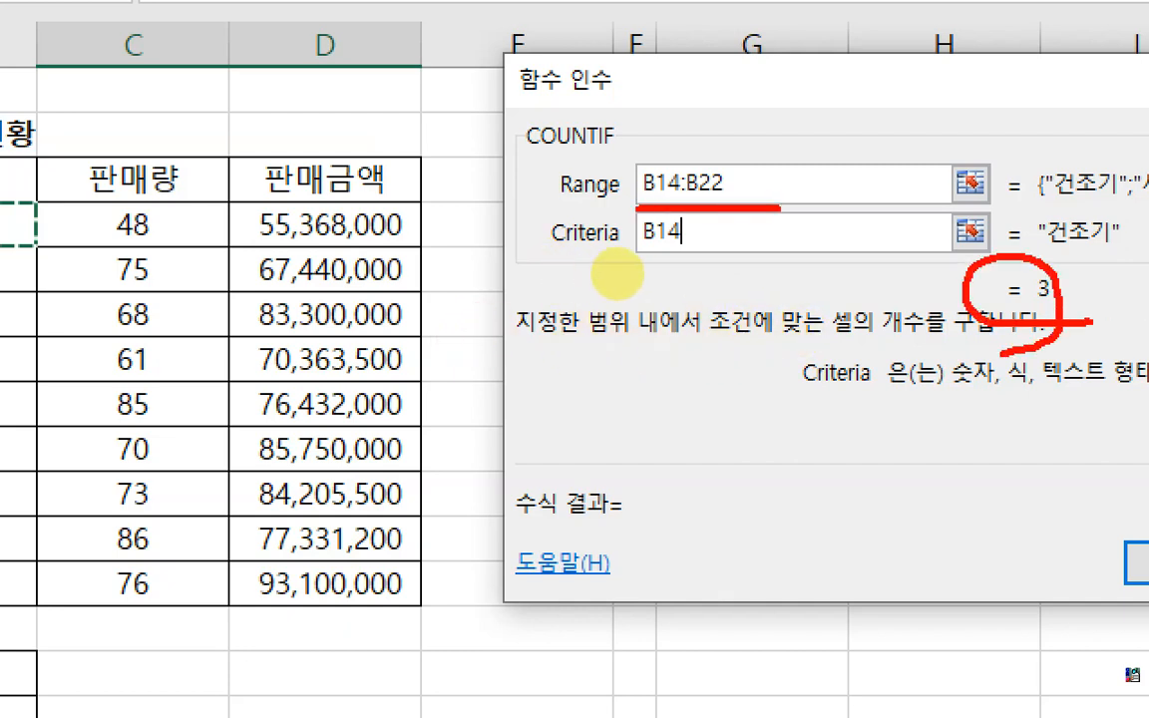
{"action": "left_click_drag", "start_coordinate": [728, 265], "coordinate": [600, 267]}
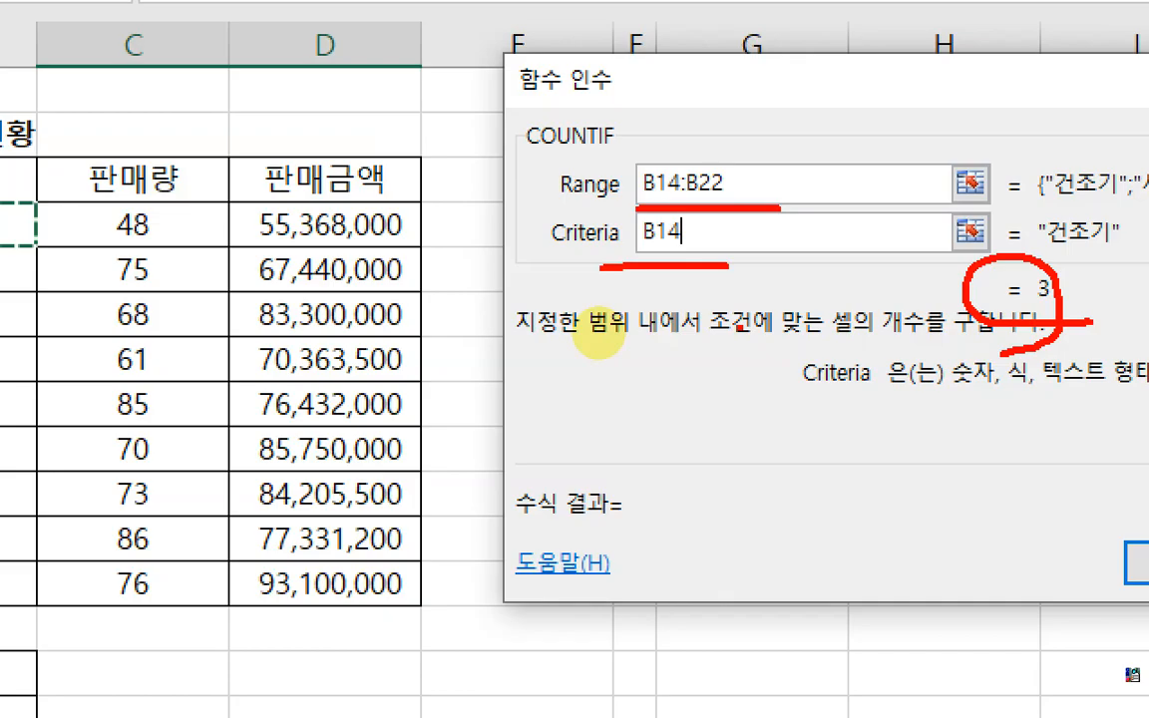
{"action": "key", "text": "Escape"}
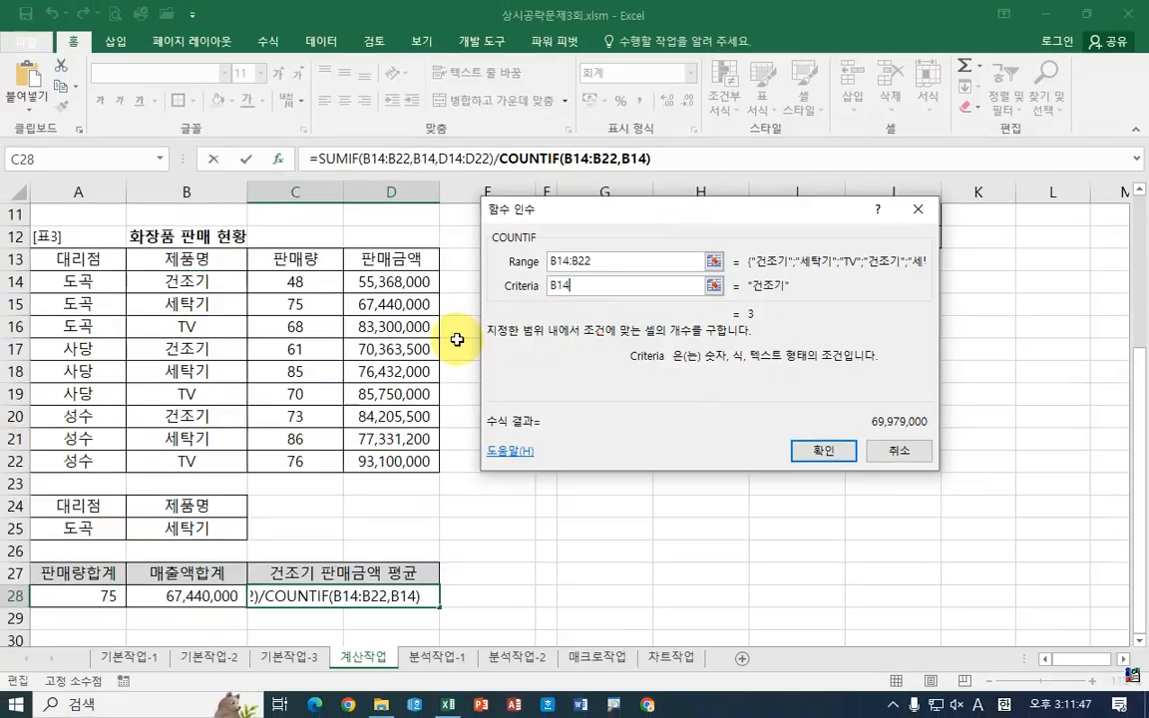
Accept the COUNTIF arguments to complete the average formula in C28, and select the 판매량합계 cell A28
{"action": "left_click", "coordinate": [818, 455]}
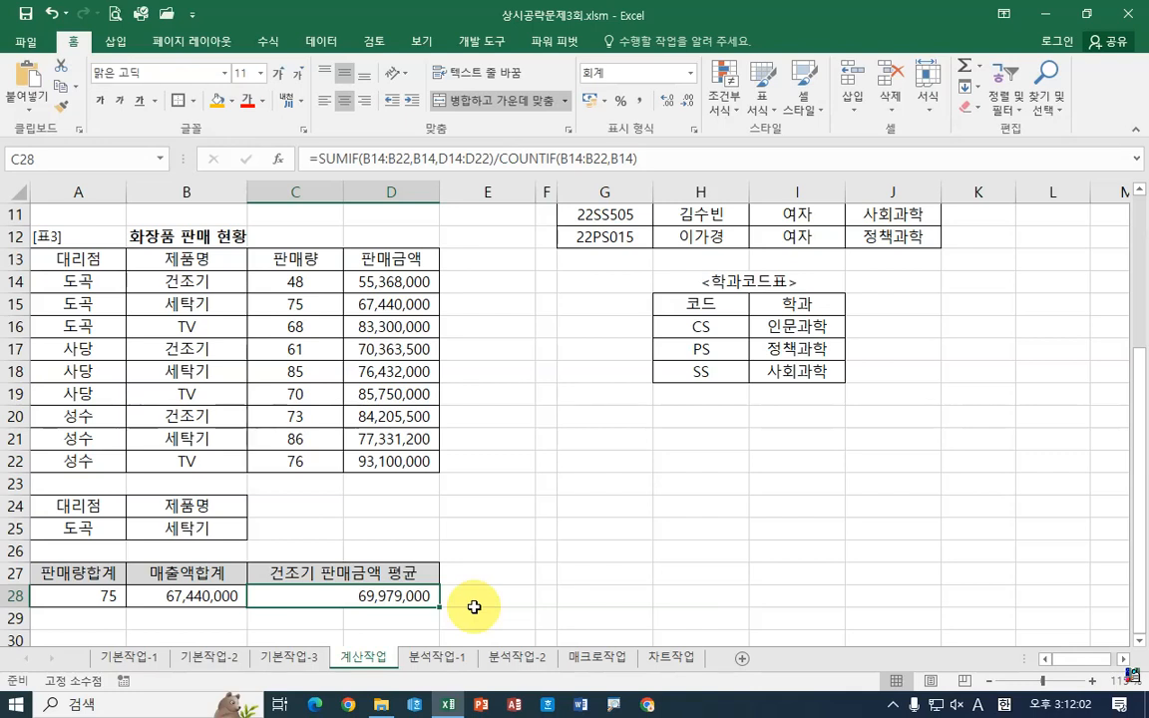
{"action": "left_click", "coordinate": [92, 595]}
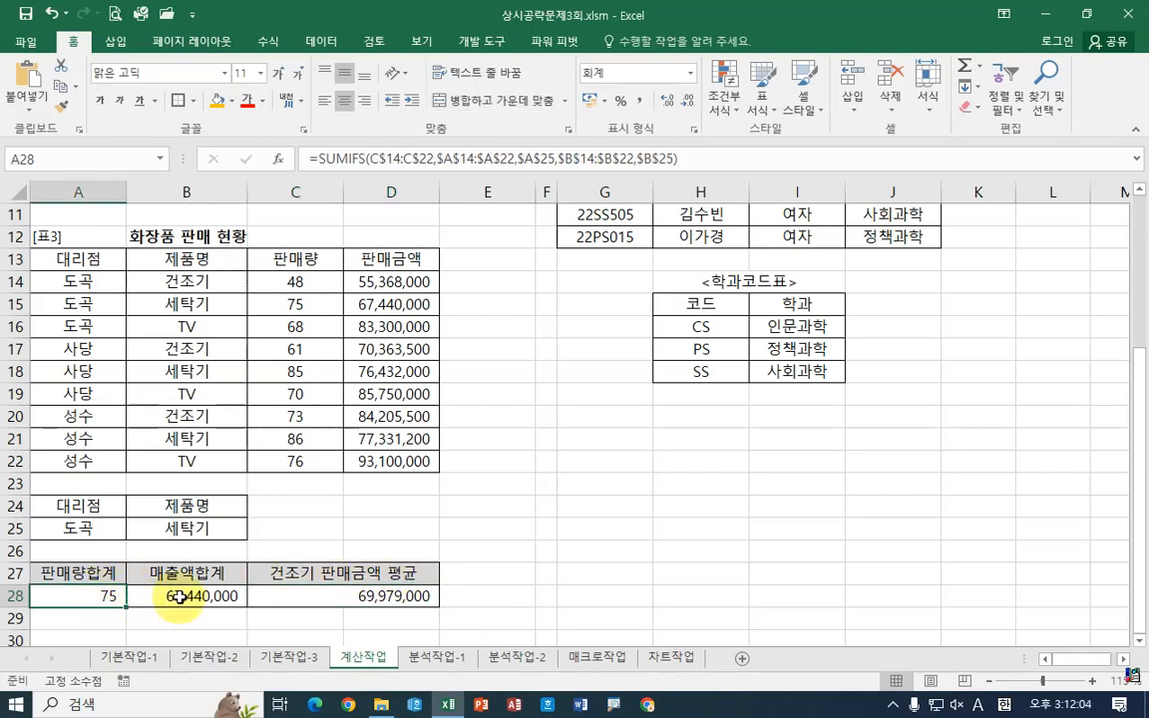